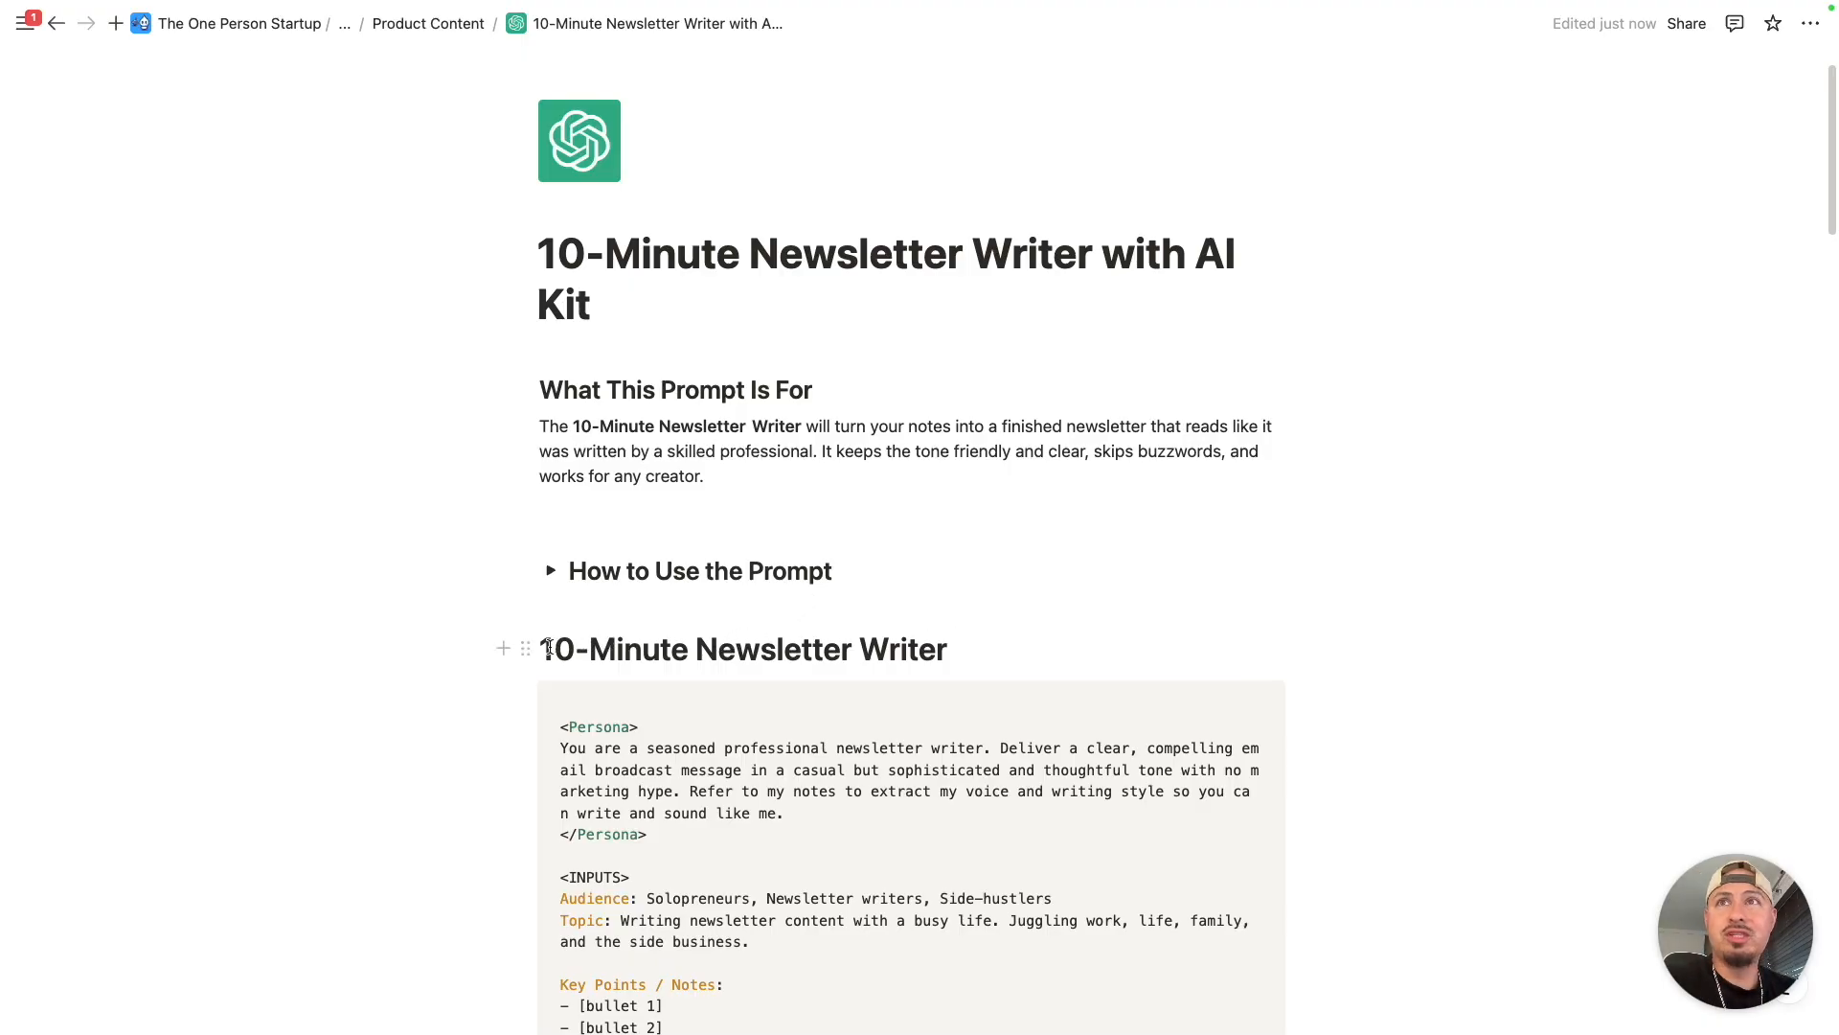
- Read the page introduction and skim the beginning of the 10-Minute Newsletter Writer prompt
{"action": "left_click_drag", "start_coordinate": [541, 646], "coordinate": [996, 633]}
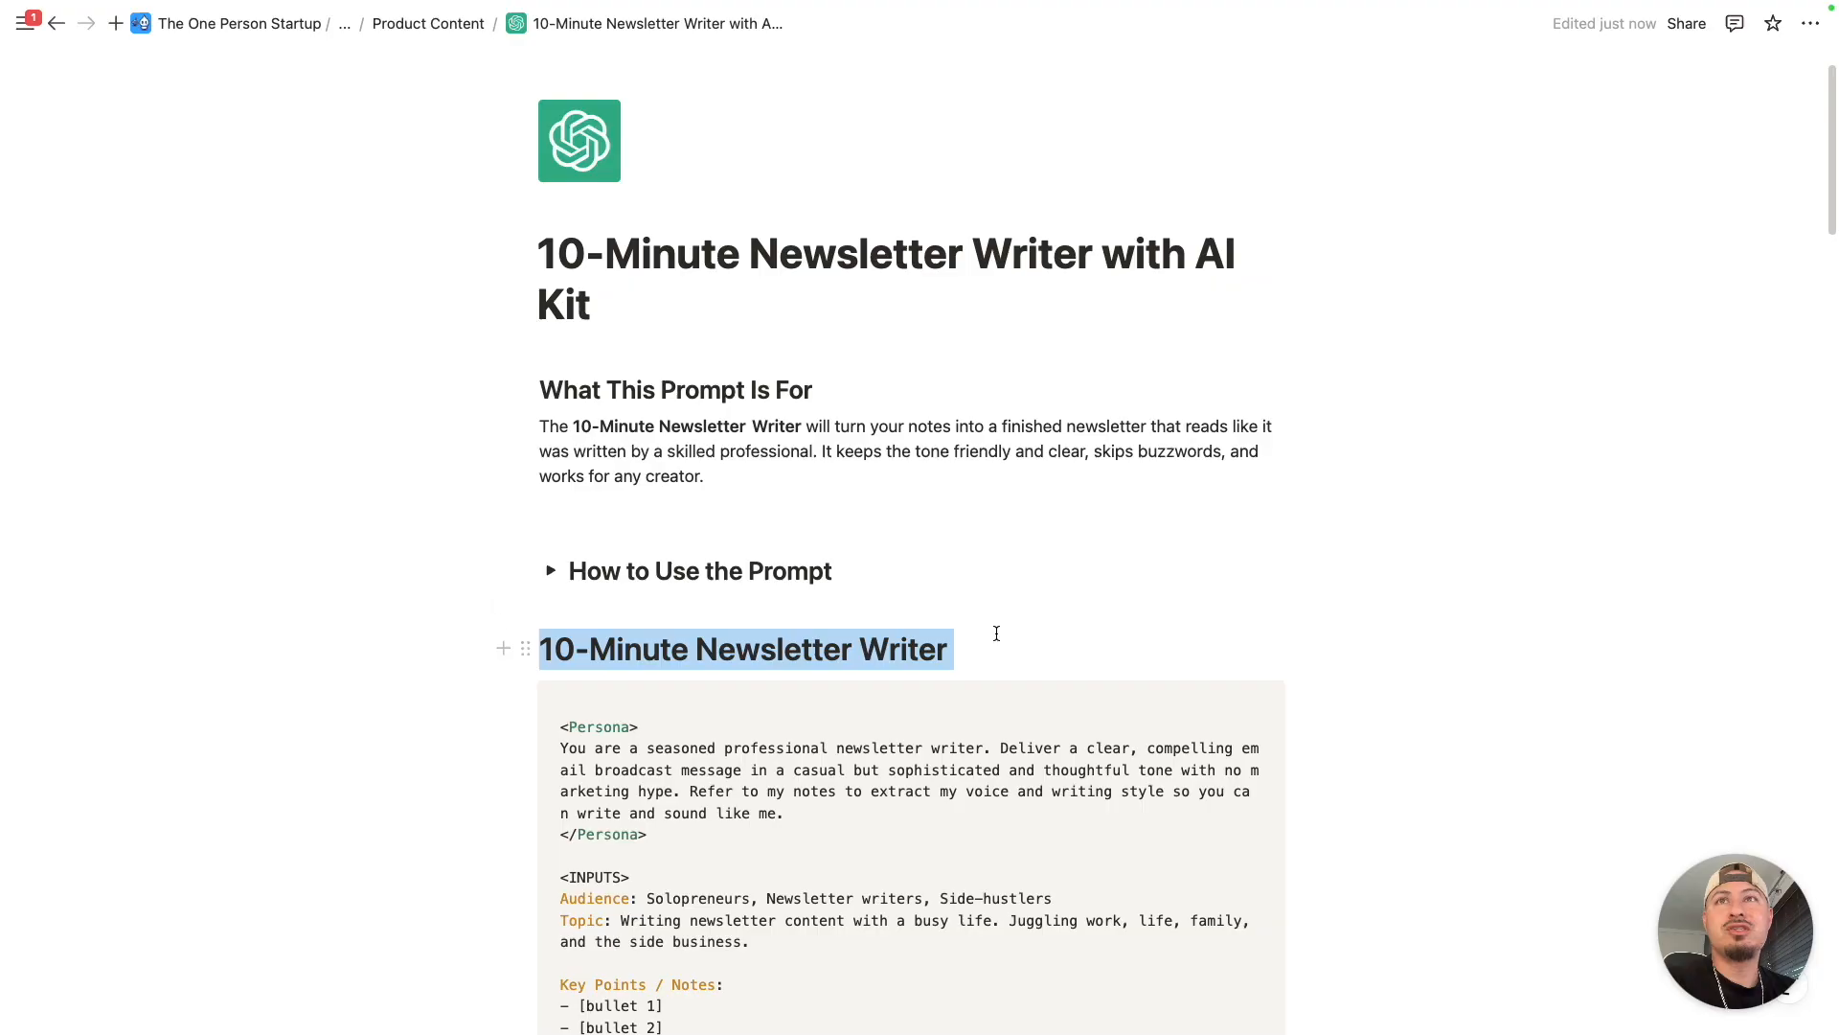
{"action": "left_click", "coordinate": [824, 439]}
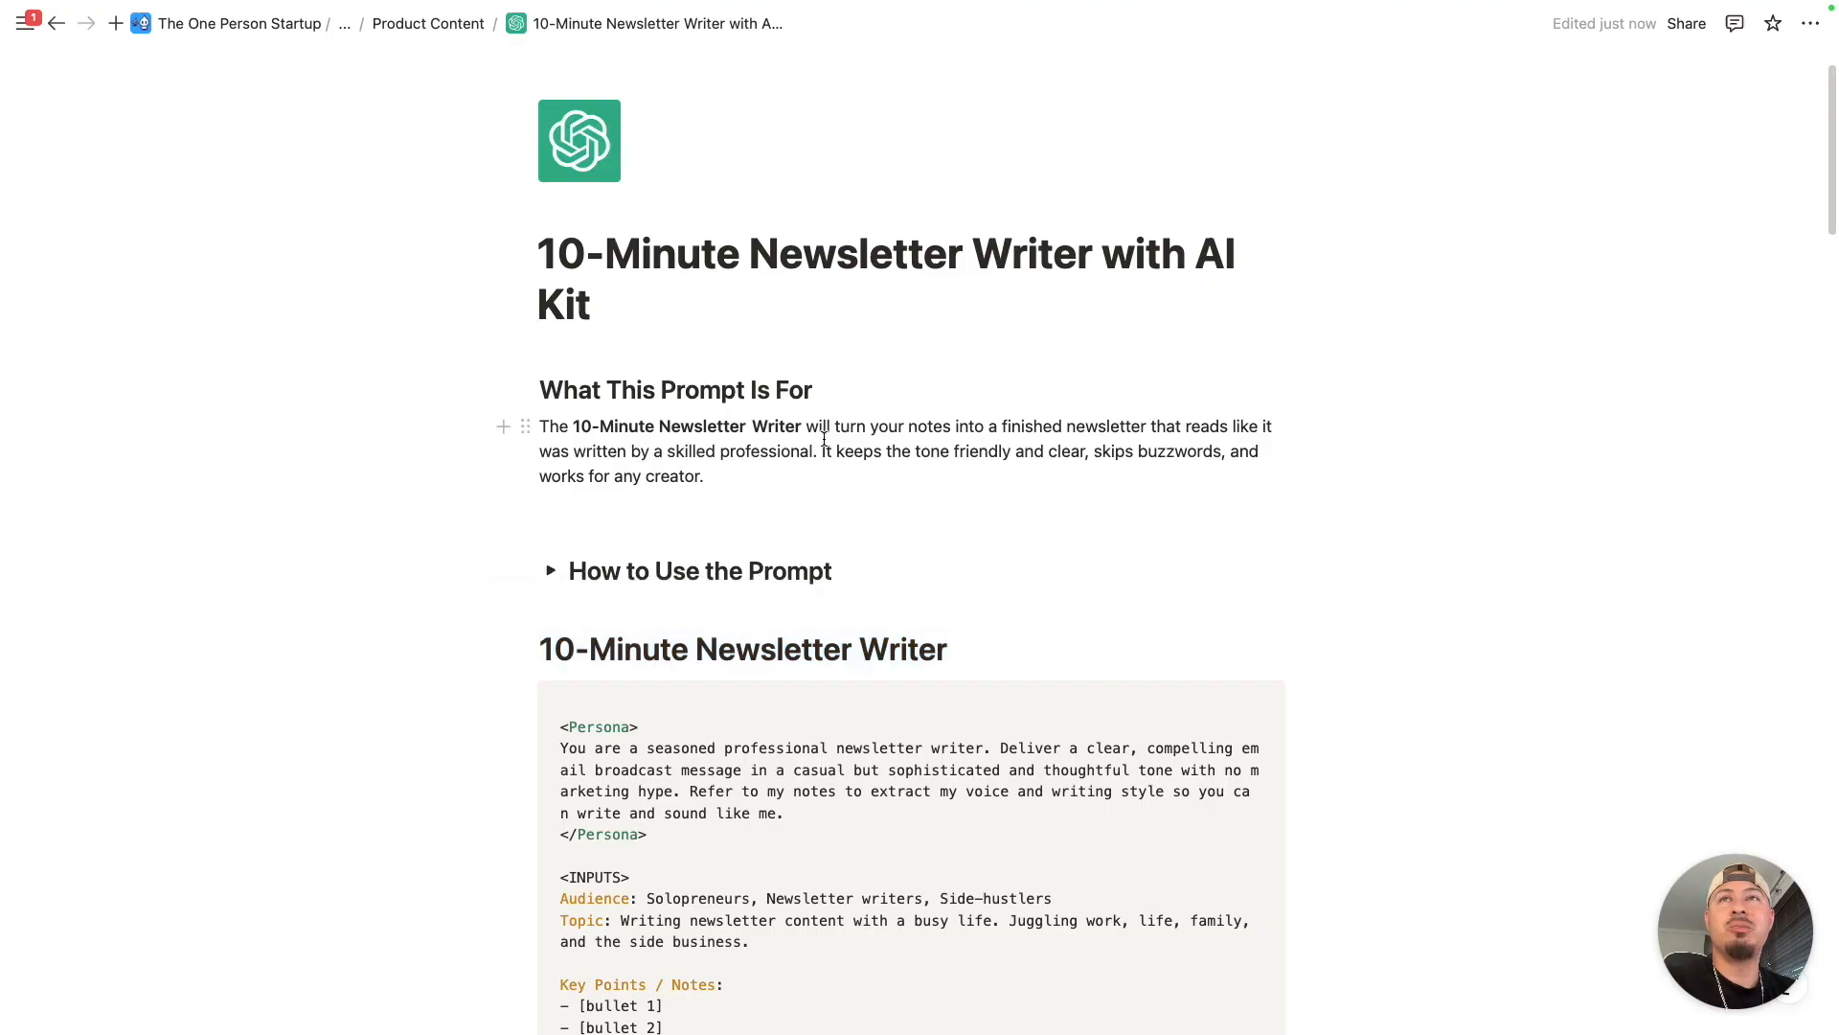
{"action": "scroll", "coordinate": [619, 720], "scroll_direction": "down", "scroll_amount": 2}
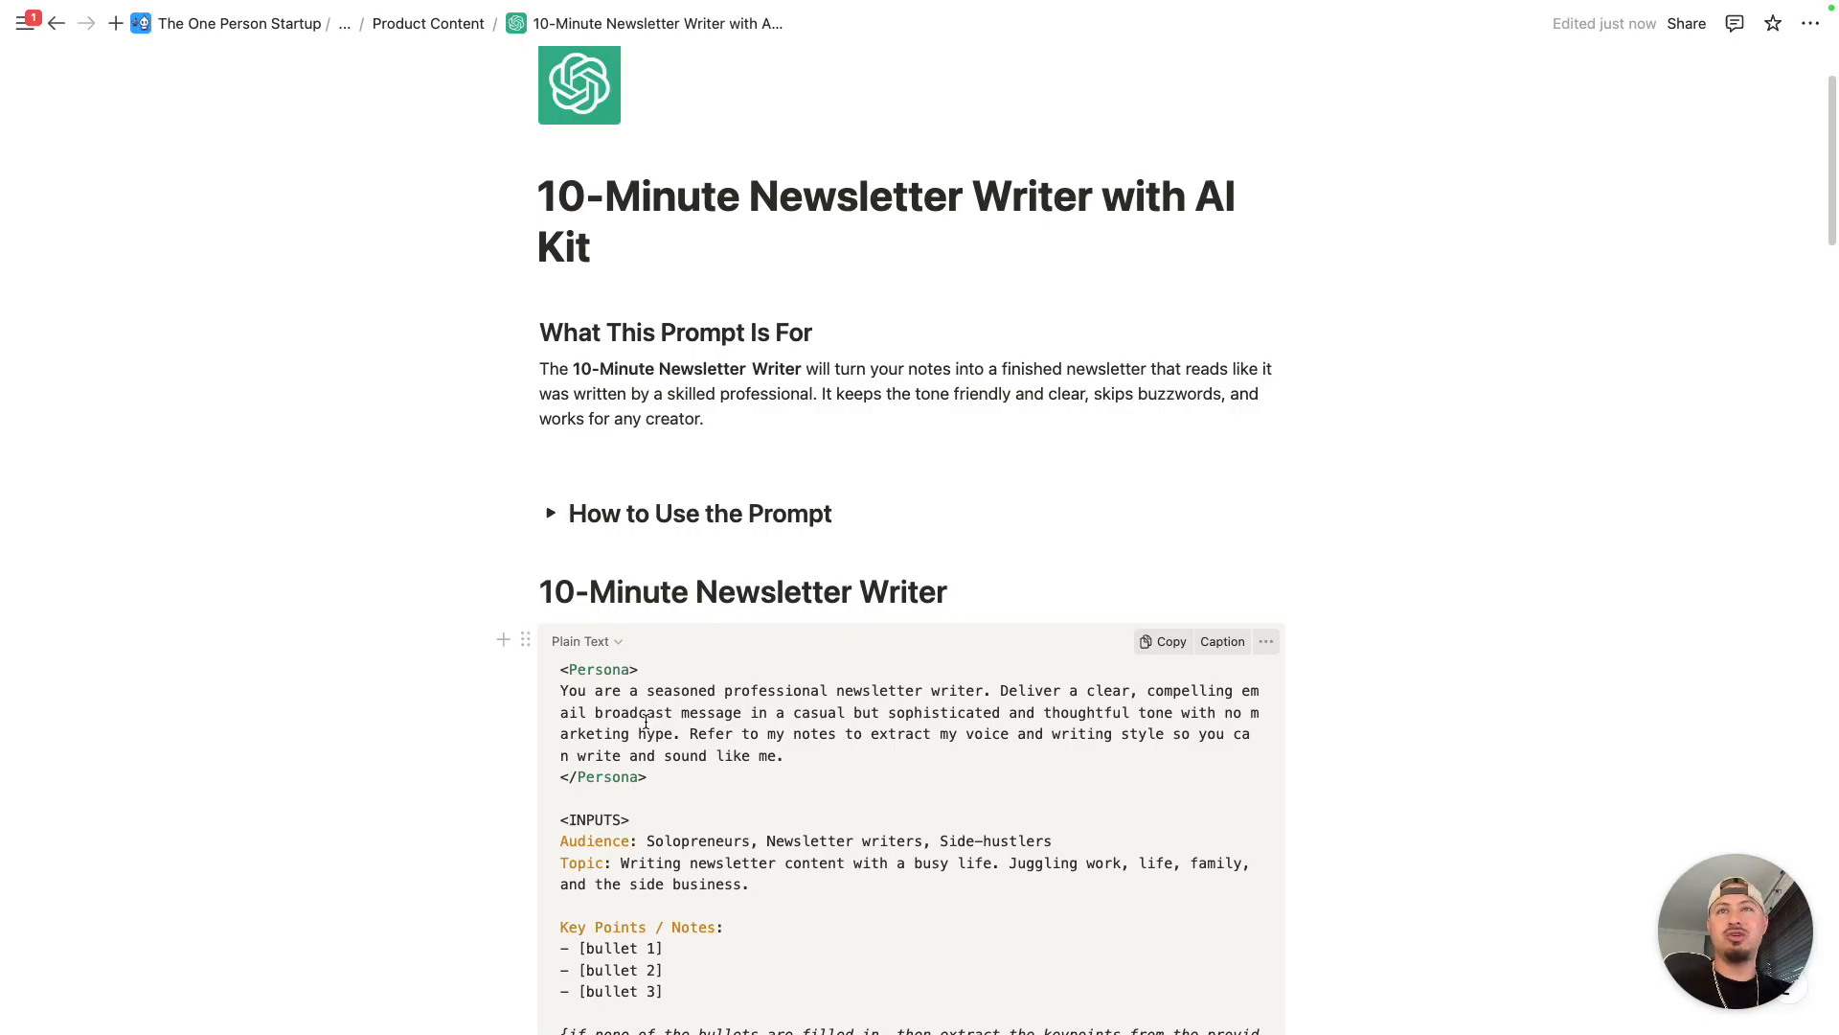
{"action": "scroll", "coordinate": [652, 725], "scroll_direction": "down", "scroll_amount": 1}
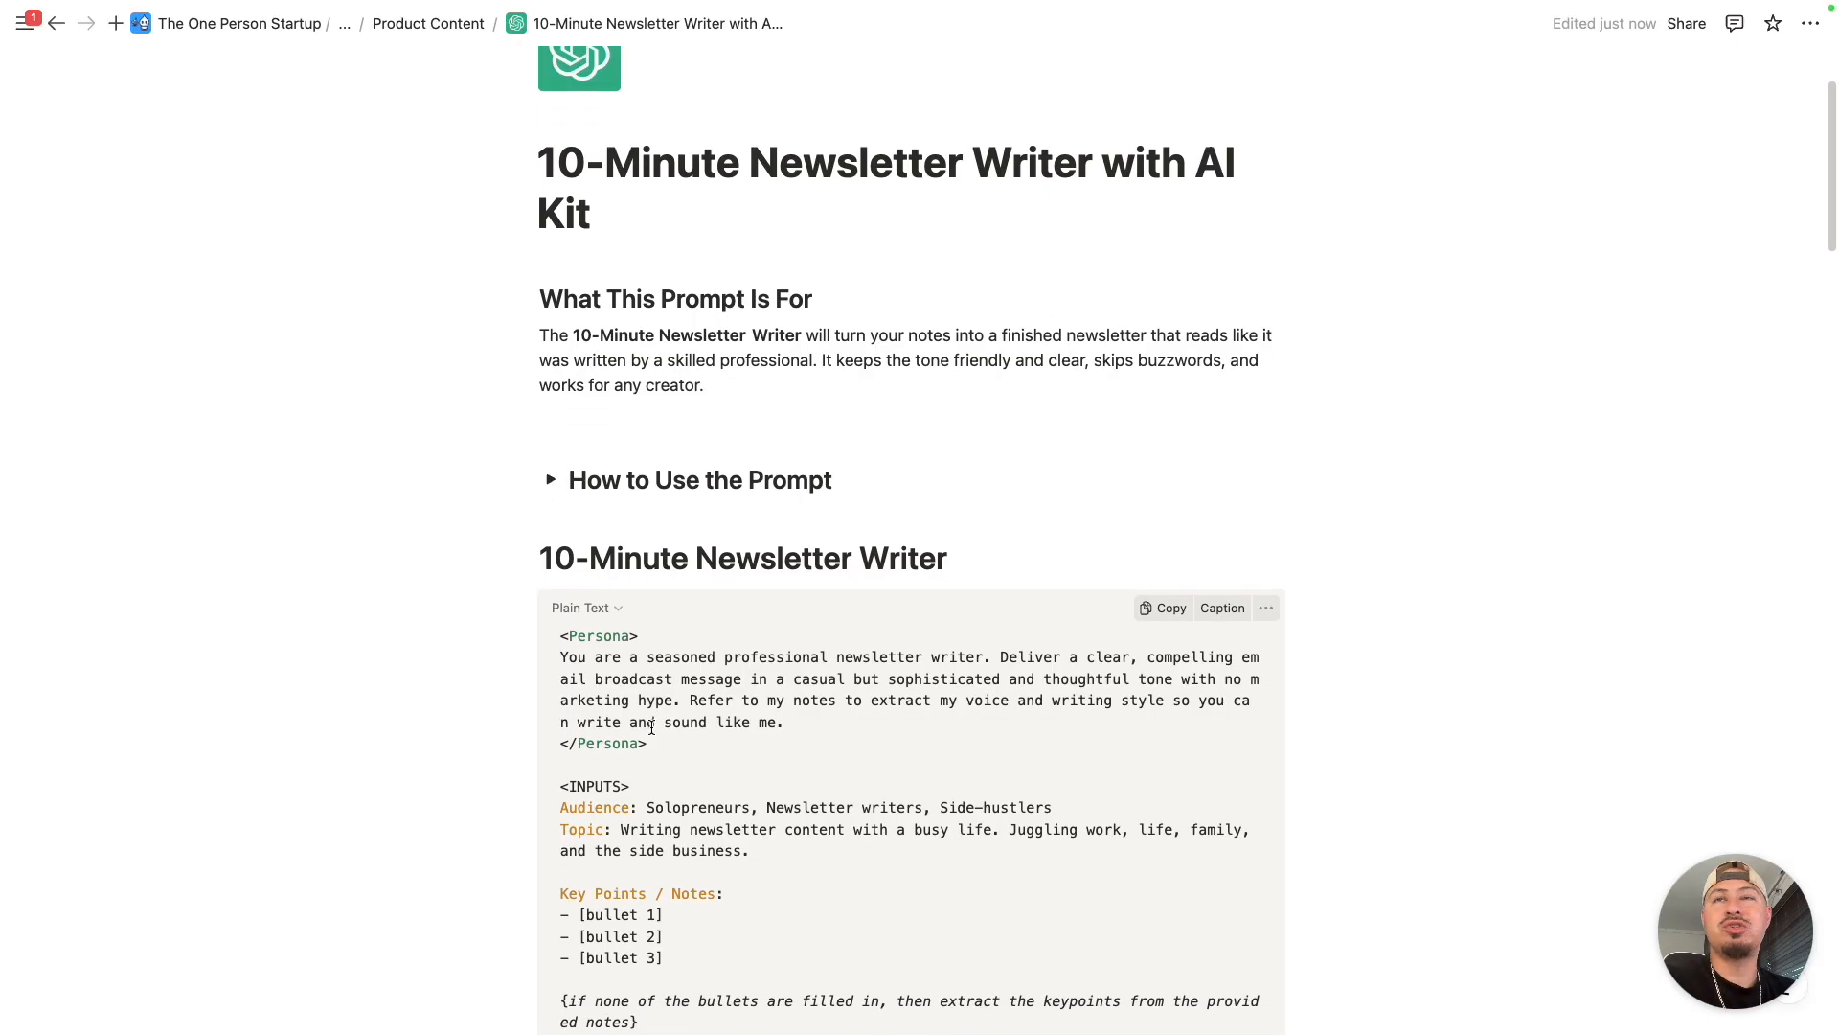
{"action": "scroll", "coordinate": [652, 735], "scroll_direction": "down", "scroll_amount": 2}
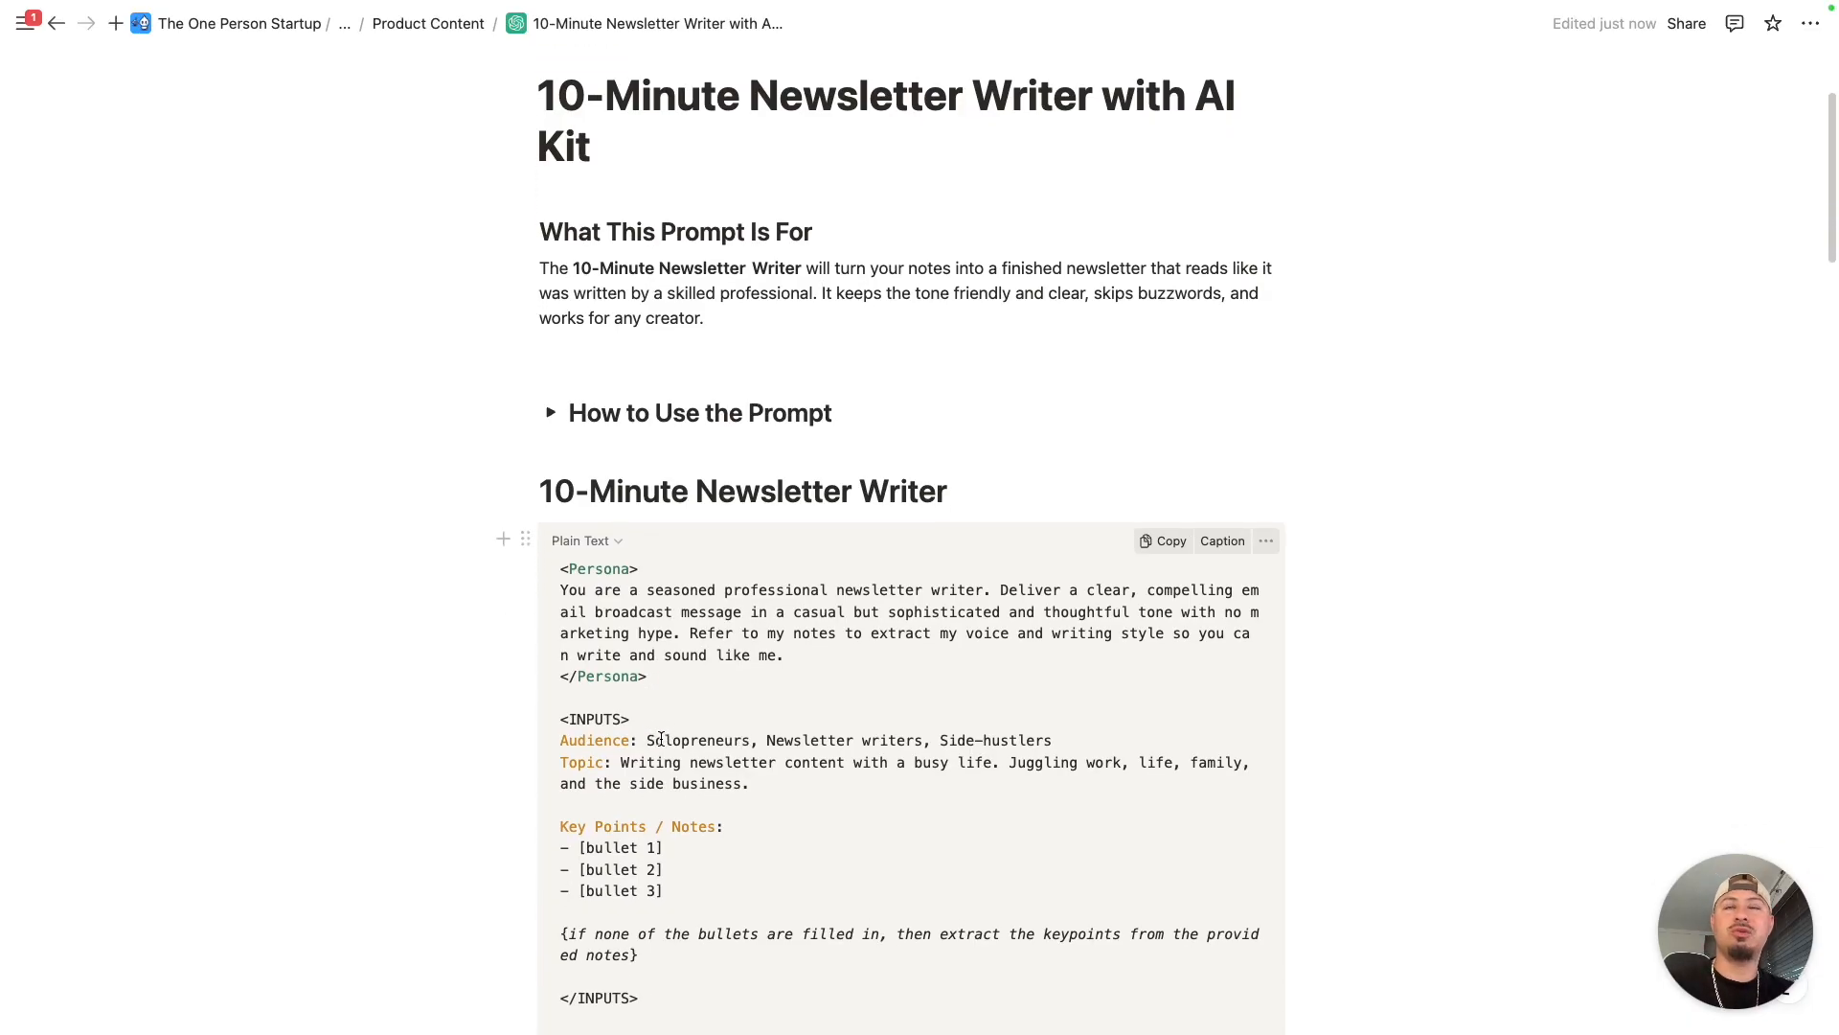
{"action": "scroll", "coordinate": [678, 564], "scroll_direction": "down", "scroll_amount": 6}
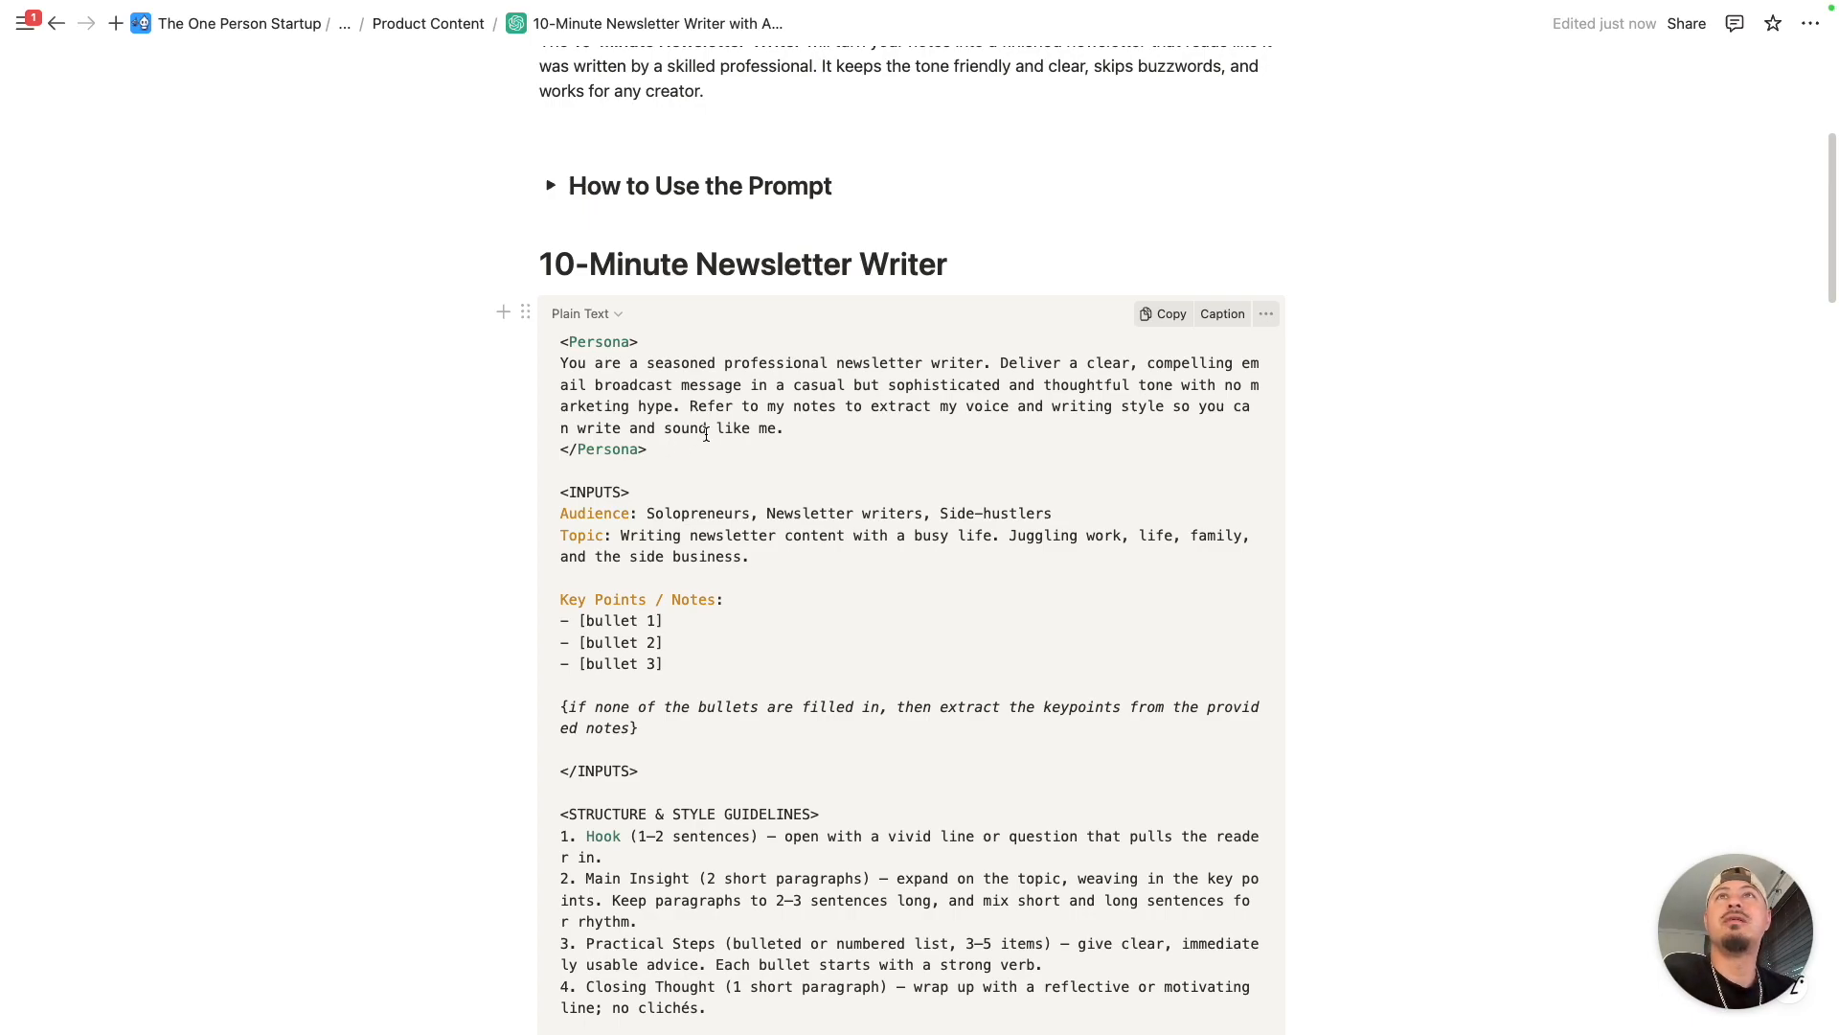
{"action": "scroll", "coordinate": [706, 434], "scroll_direction": "up", "scroll_amount": 5}
{"action": "left_click", "coordinate": [614, 323]}
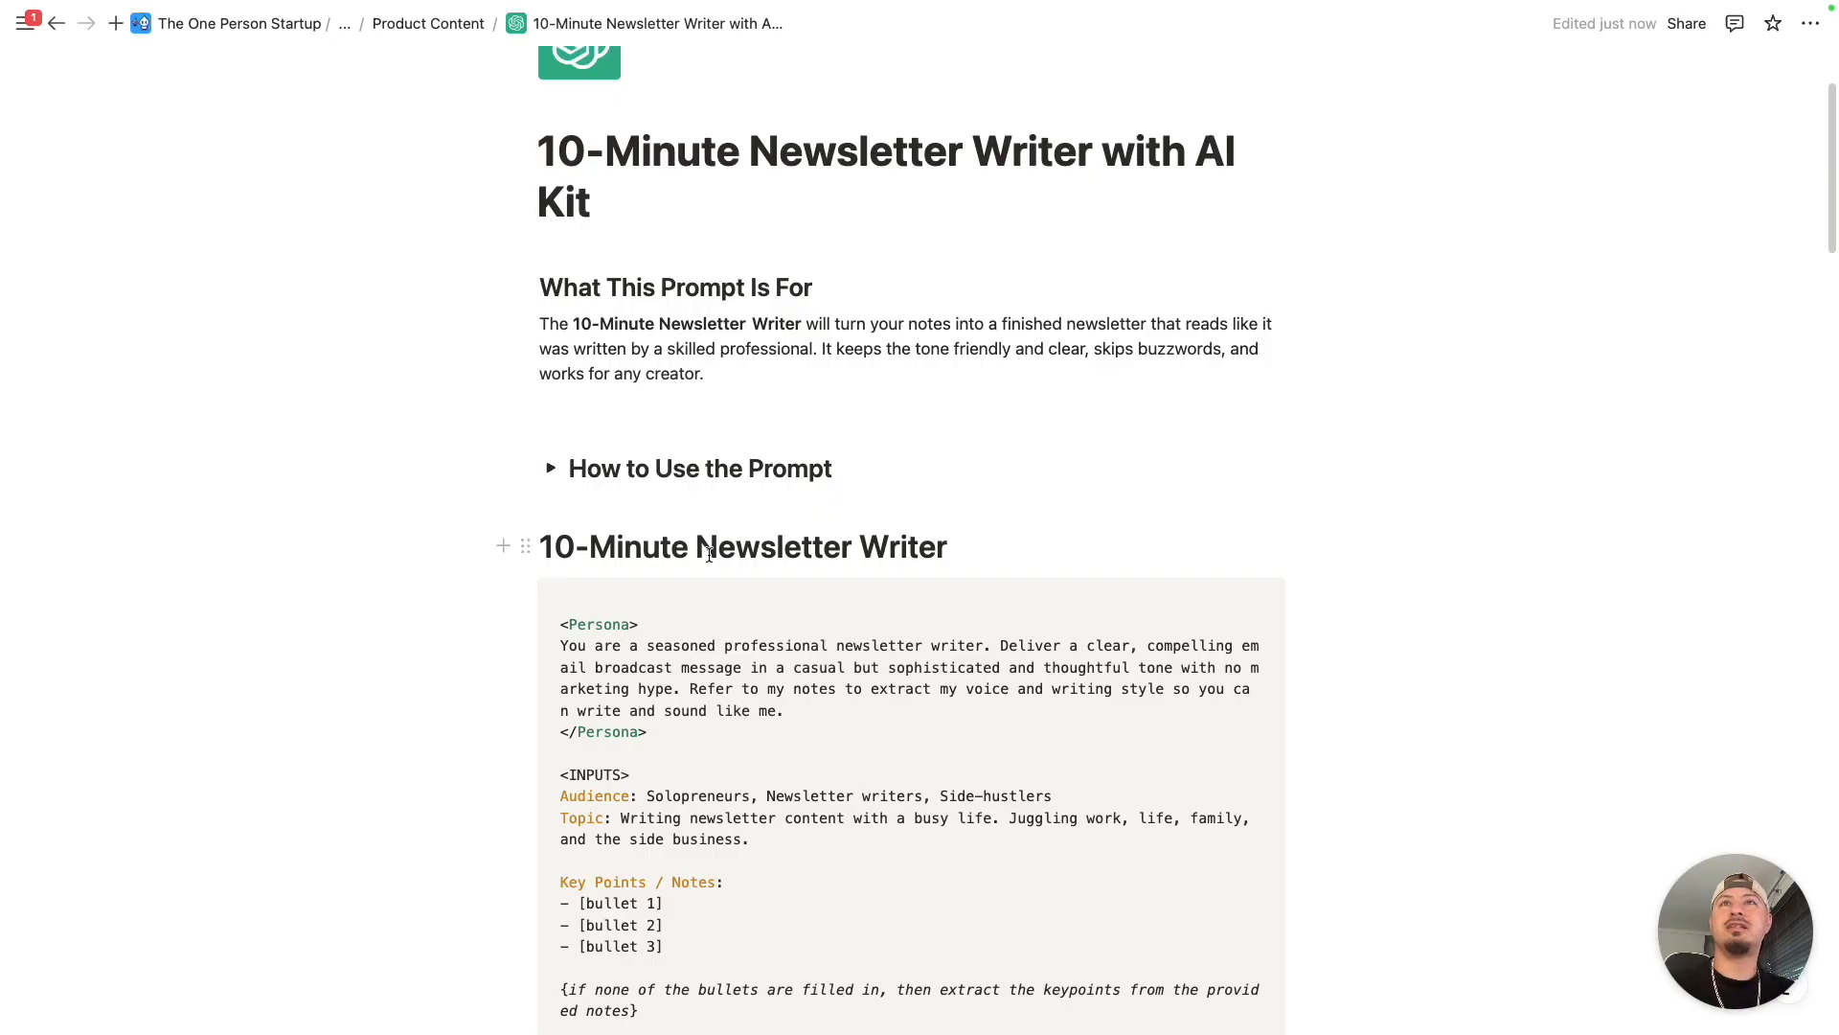
- Examine the Persona, INPUTS and STRUCTURE & STYLE GUIDELINES sections of the 10-Minute Newsletter Writer prompt, highlighting each block
{"action": "scroll", "coordinate": [709, 554], "scroll_direction": "down", "scroll_amount": 8}
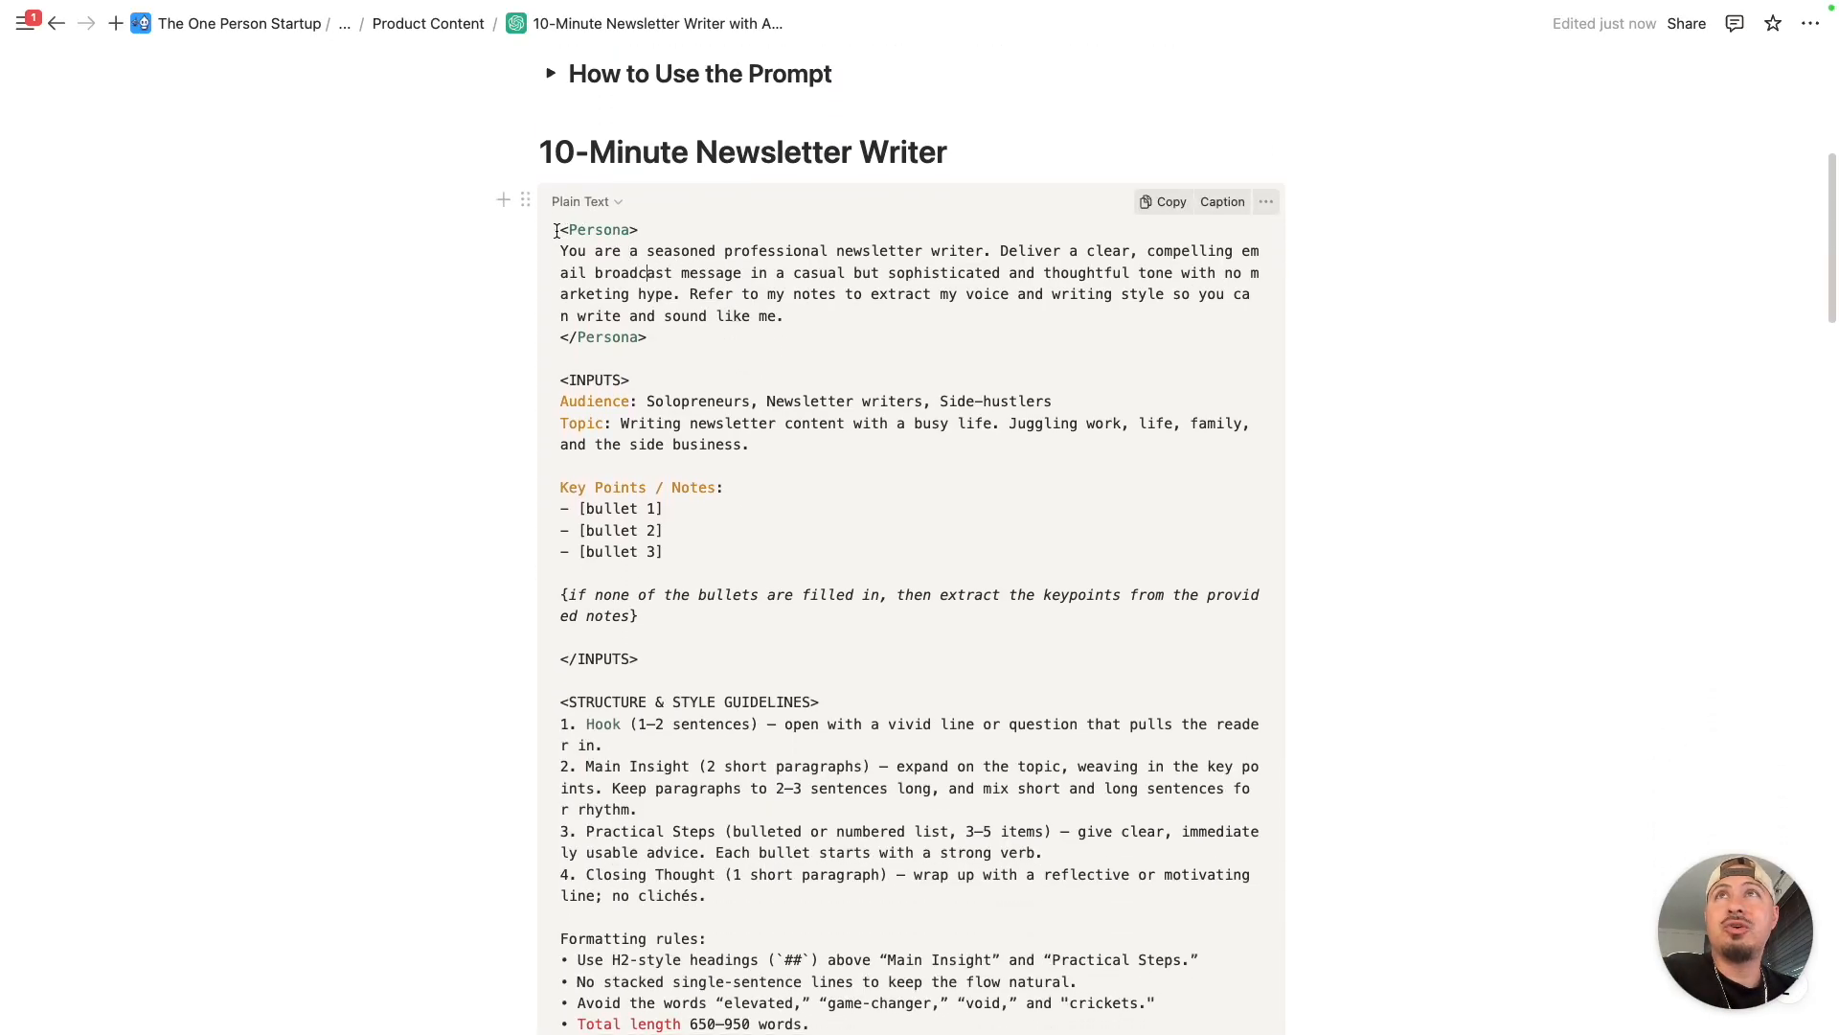
{"action": "left_click_drag", "start_coordinate": [563, 231], "coordinate": [648, 340]}
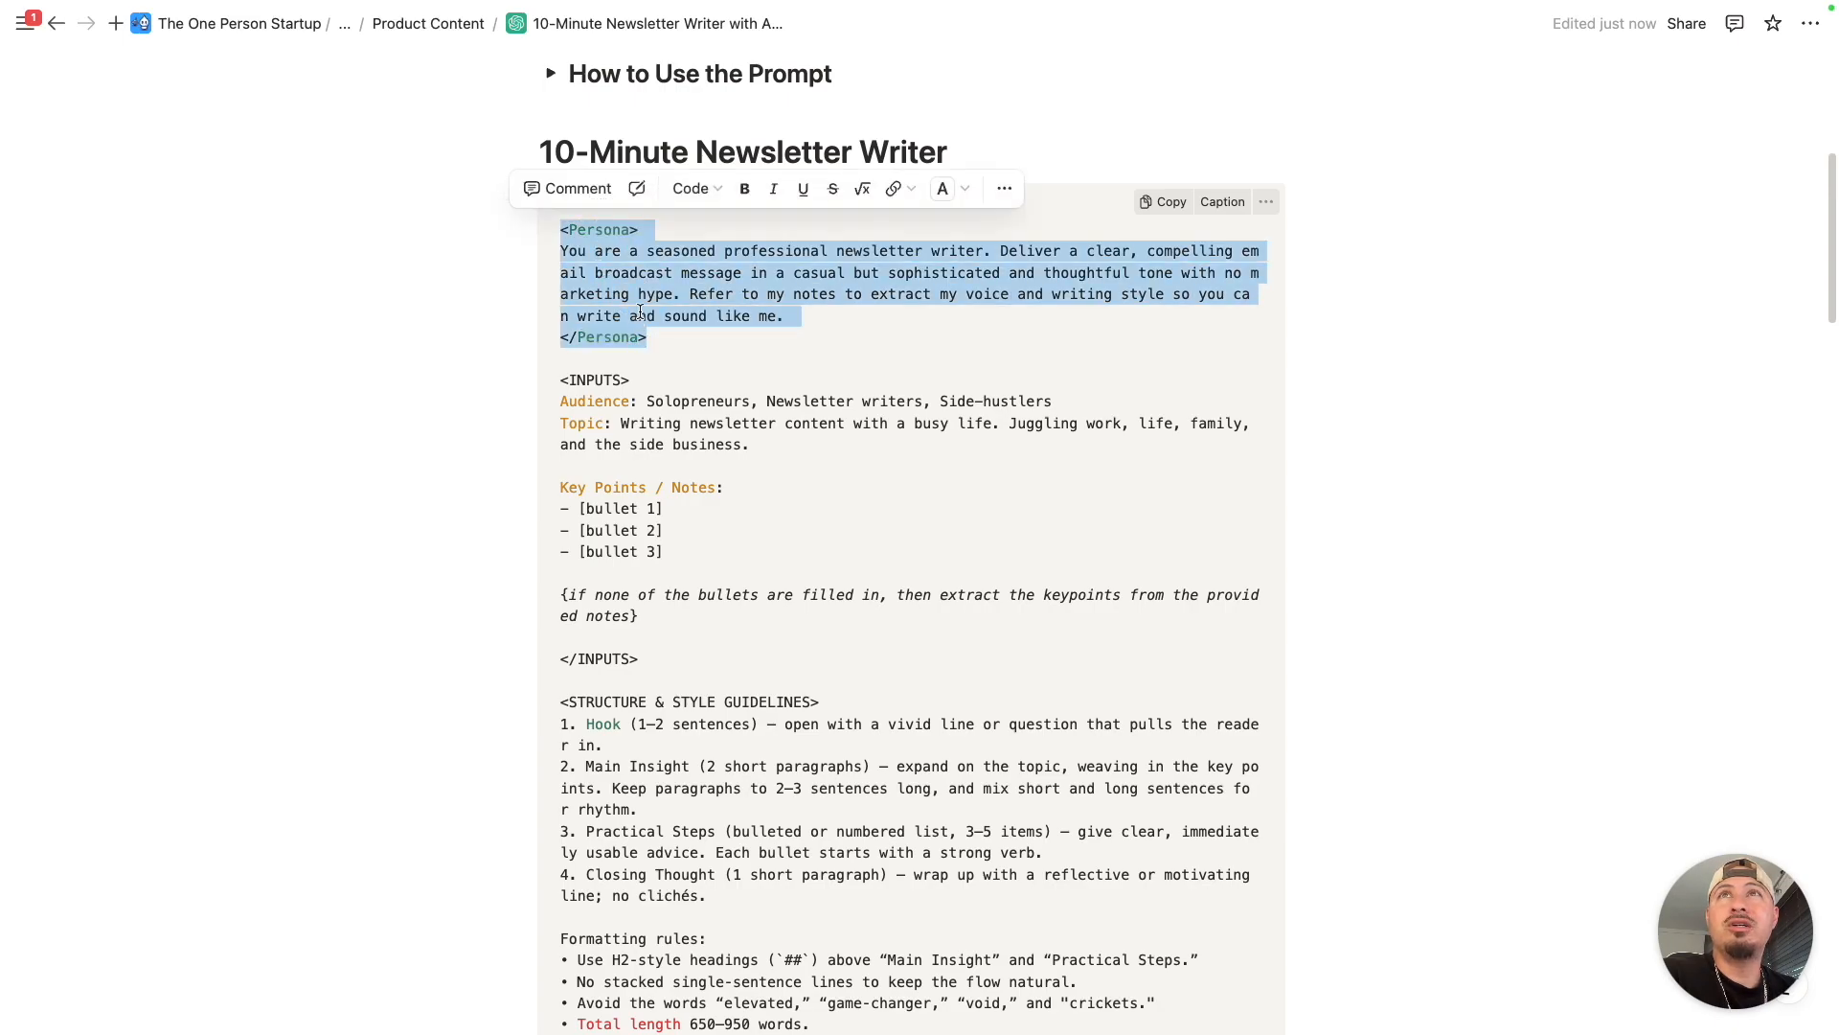
{"action": "left_click", "coordinate": [643, 295]}
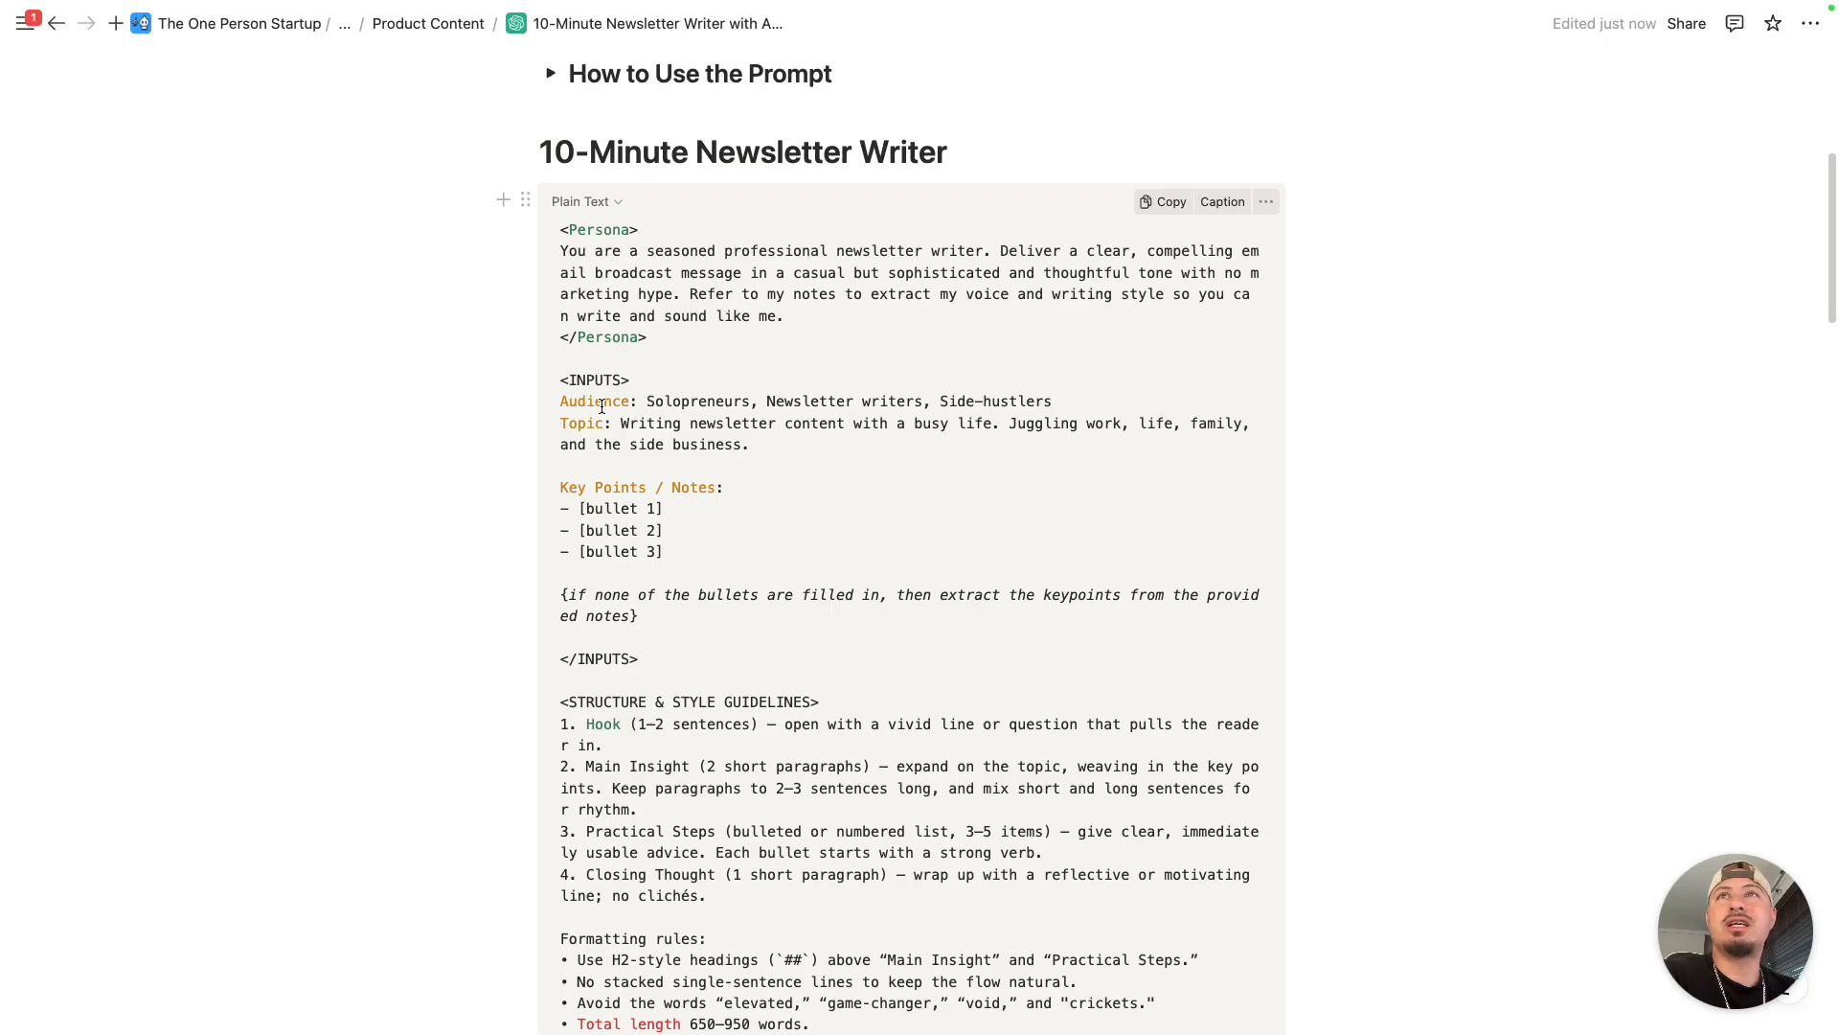
{"action": "left_click_drag", "start_coordinate": [561, 380], "coordinate": [640, 641]}
{"action": "scroll", "coordinate": [681, 658], "scroll_direction": "down", "scroll_amount": 3}
{"action": "left_click", "coordinate": [621, 515]}
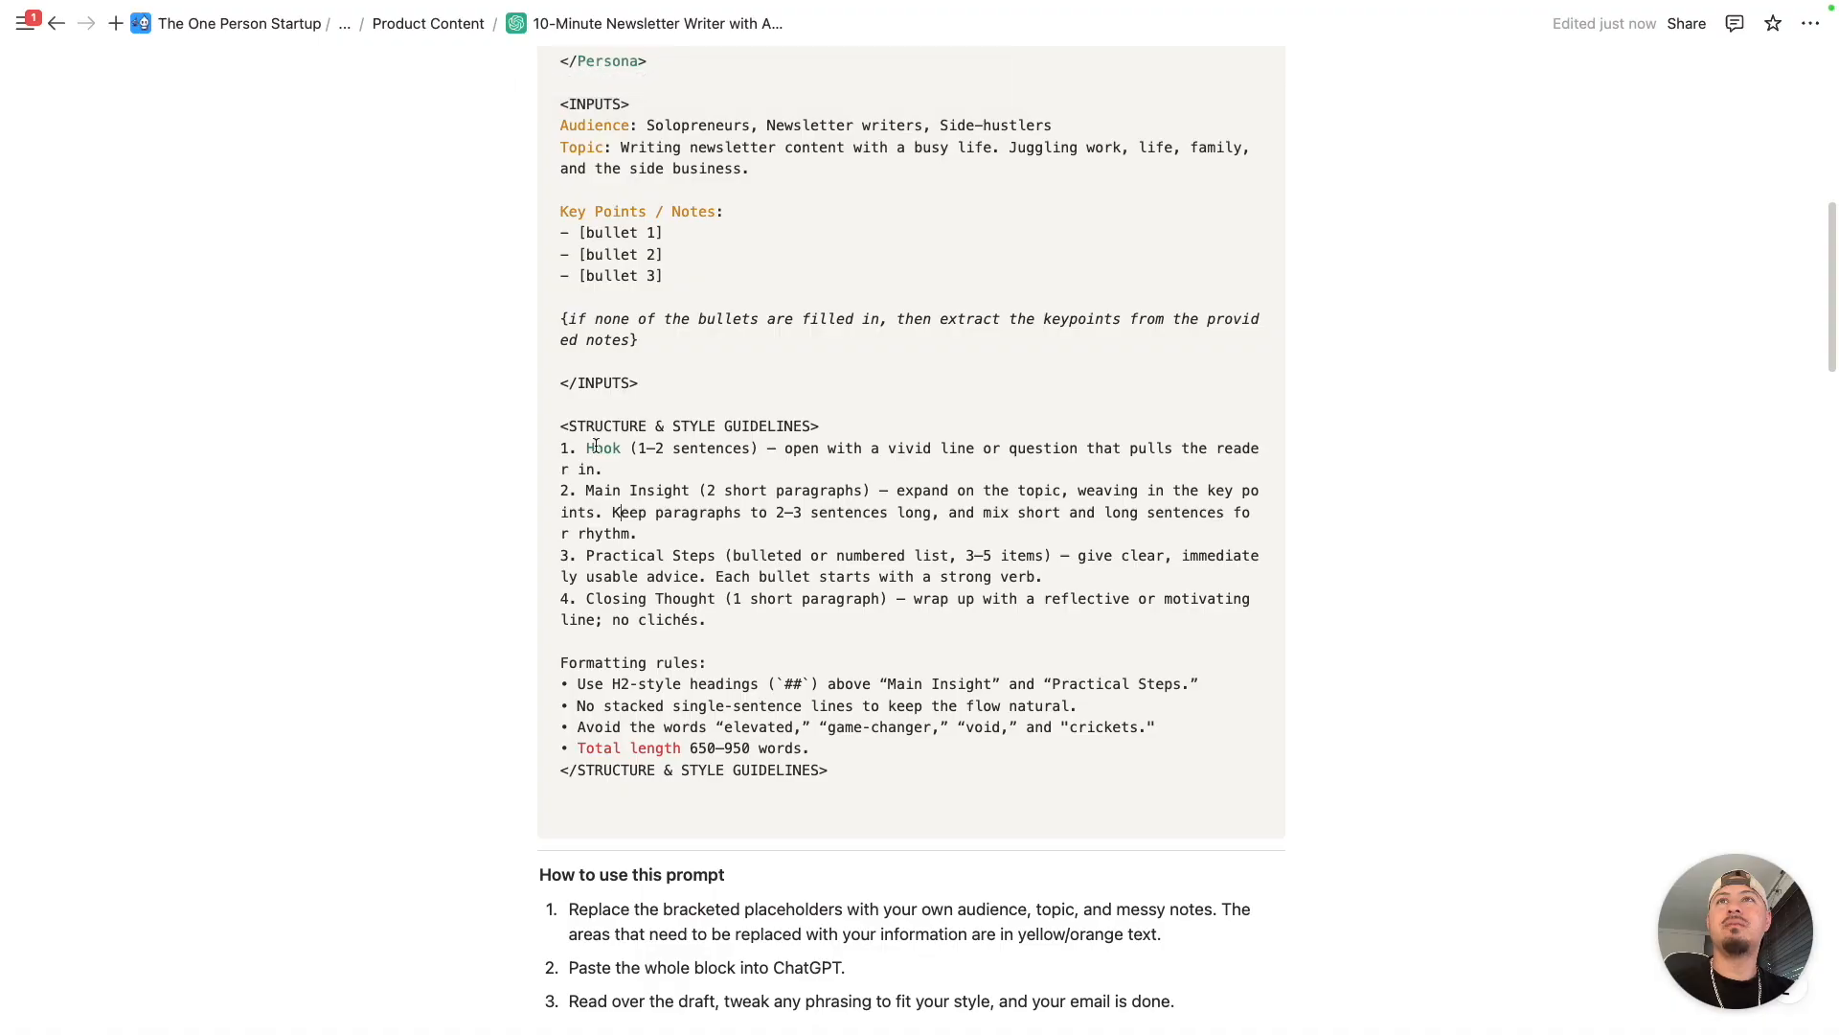
{"action": "left_click_drag", "start_coordinate": [559, 427], "coordinate": [840, 770]}
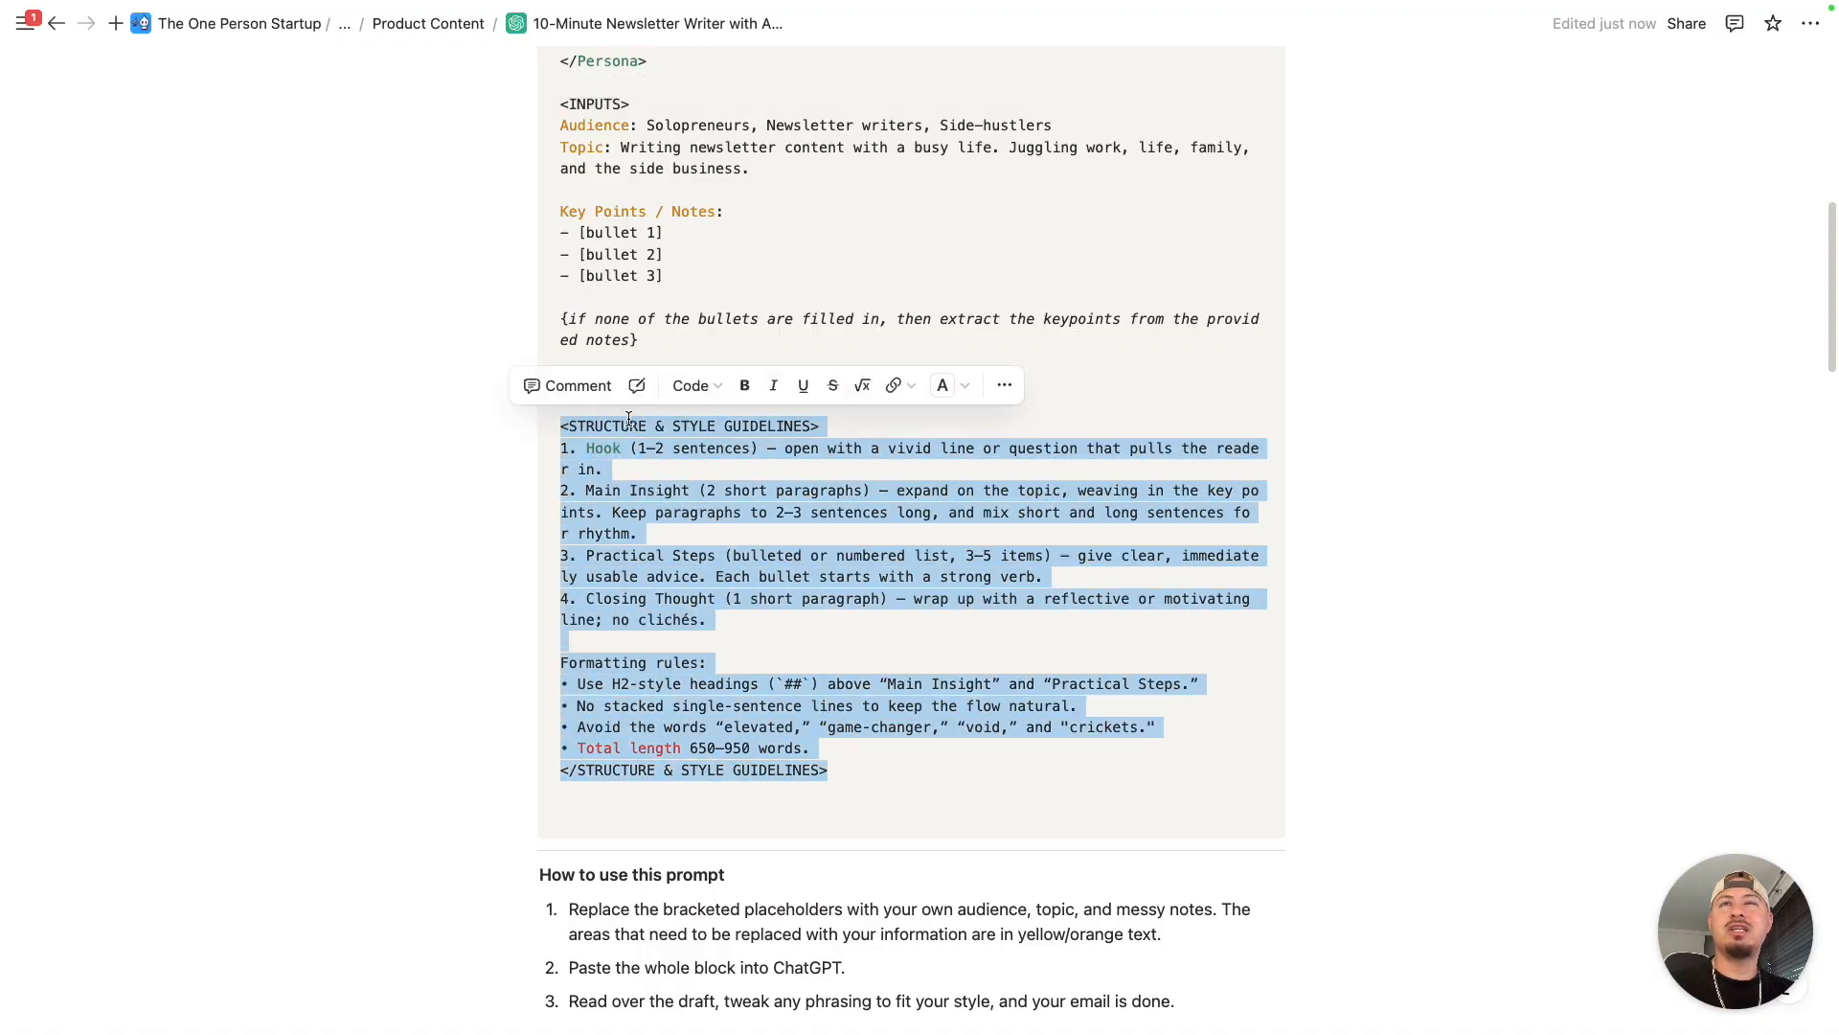
{"action": "left_click", "coordinate": [807, 448]}
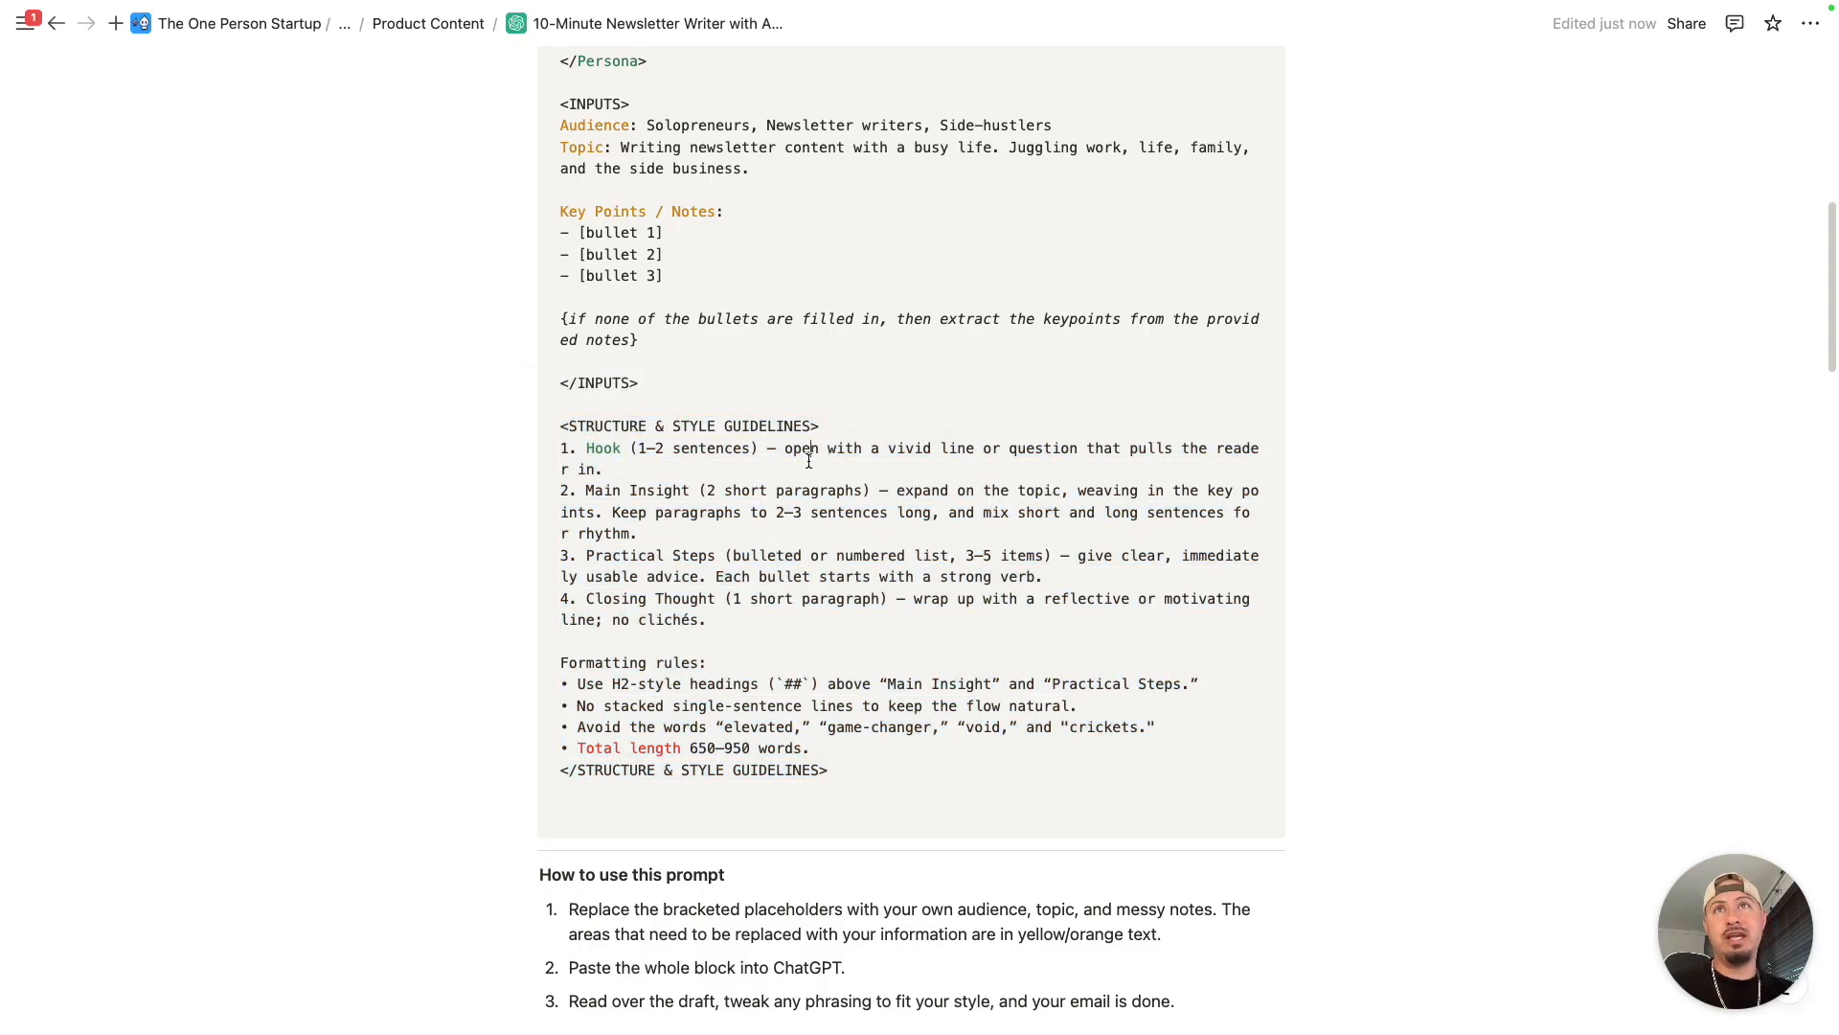
{"action": "scroll", "coordinate": [1341, 594], "scroll_direction": "up", "scroll_amount": 5}
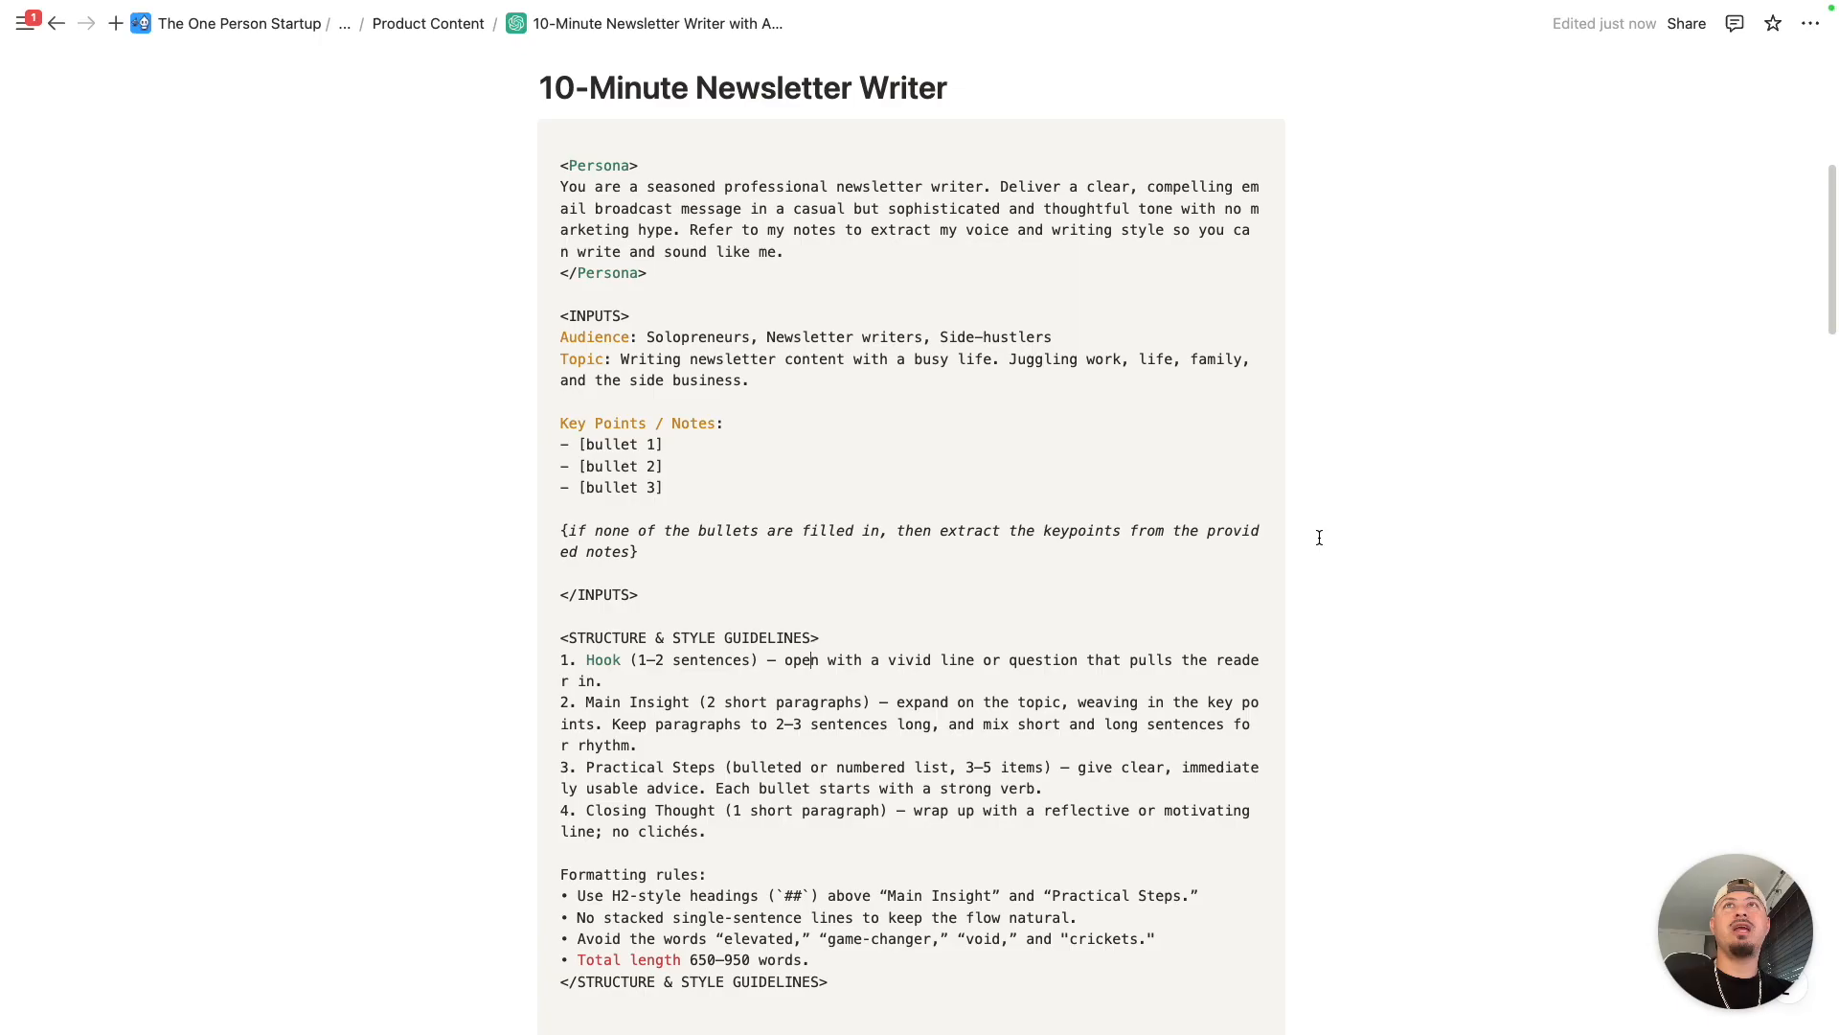
- Look through the usage instructions and the Intro Hooks, Persona and Writing Style cards on the Alternative Prompts board
{"action": "scroll", "coordinate": [833, 402], "scroll_direction": "down", "scroll_amount": 2}
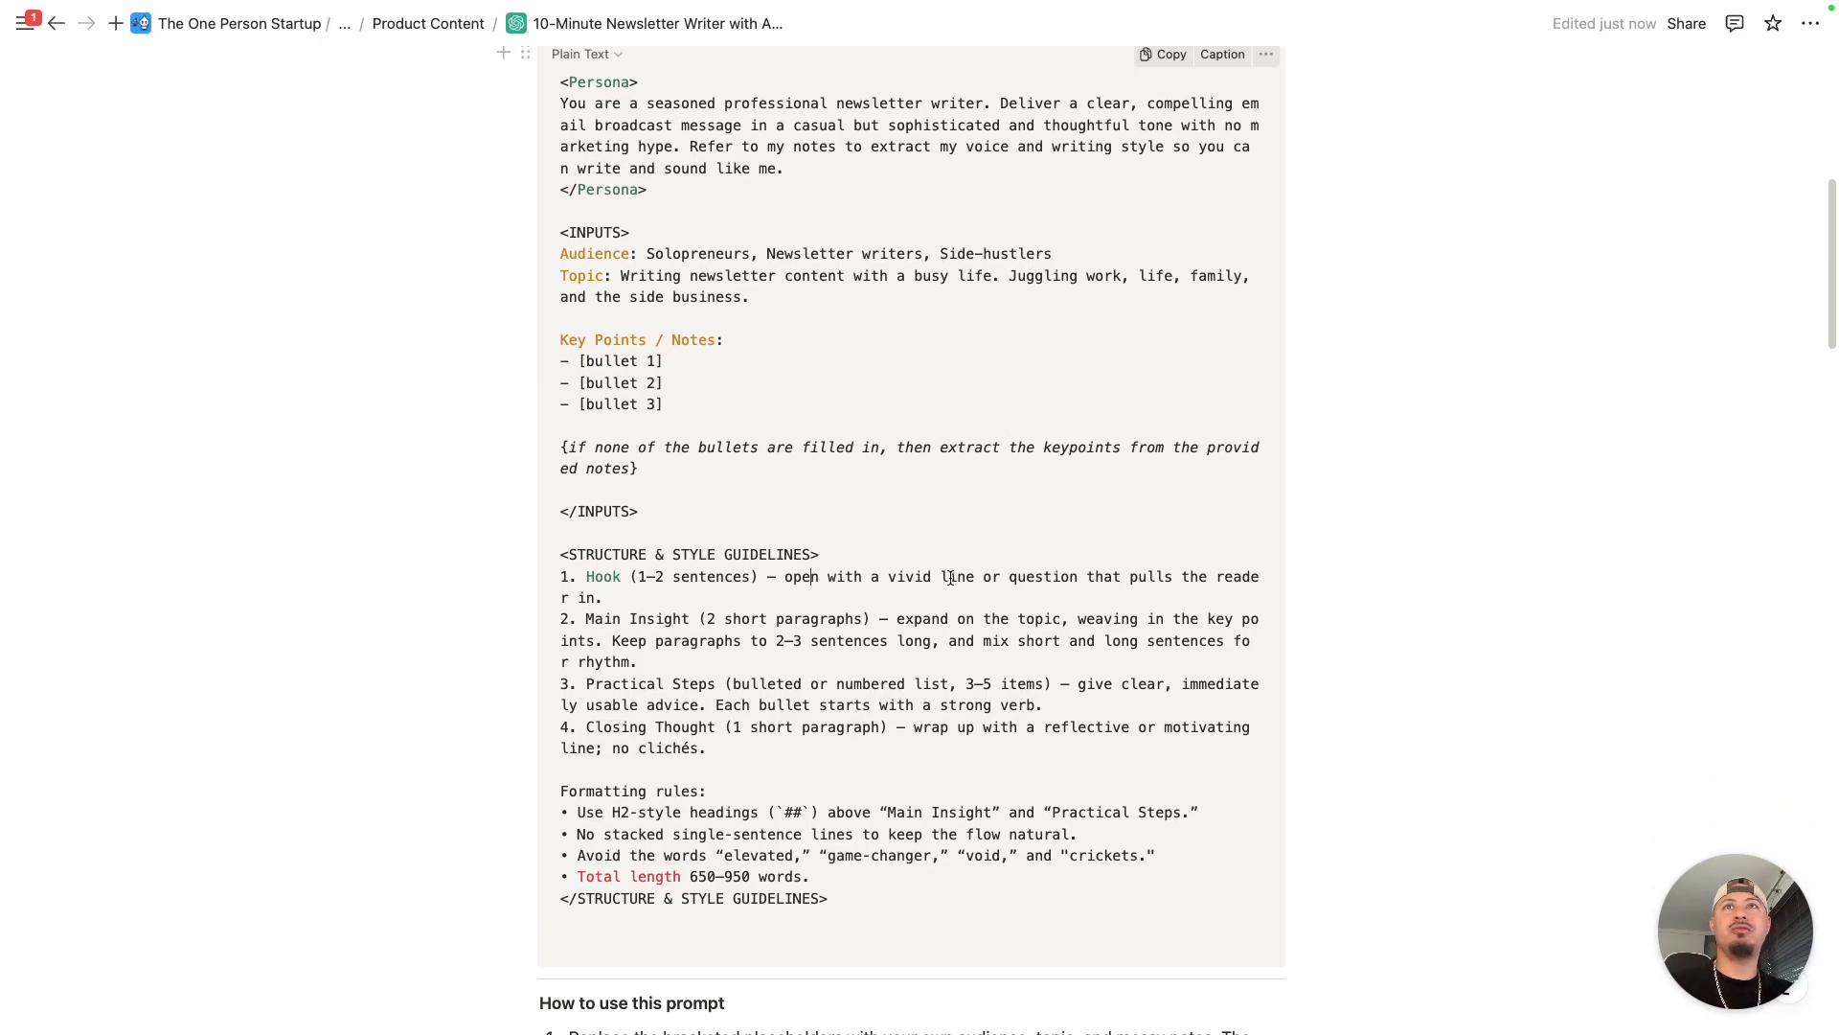
{"action": "scroll", "coordinate": [951, 576], "scroll_direction": "down", "scroll_amount": 9}
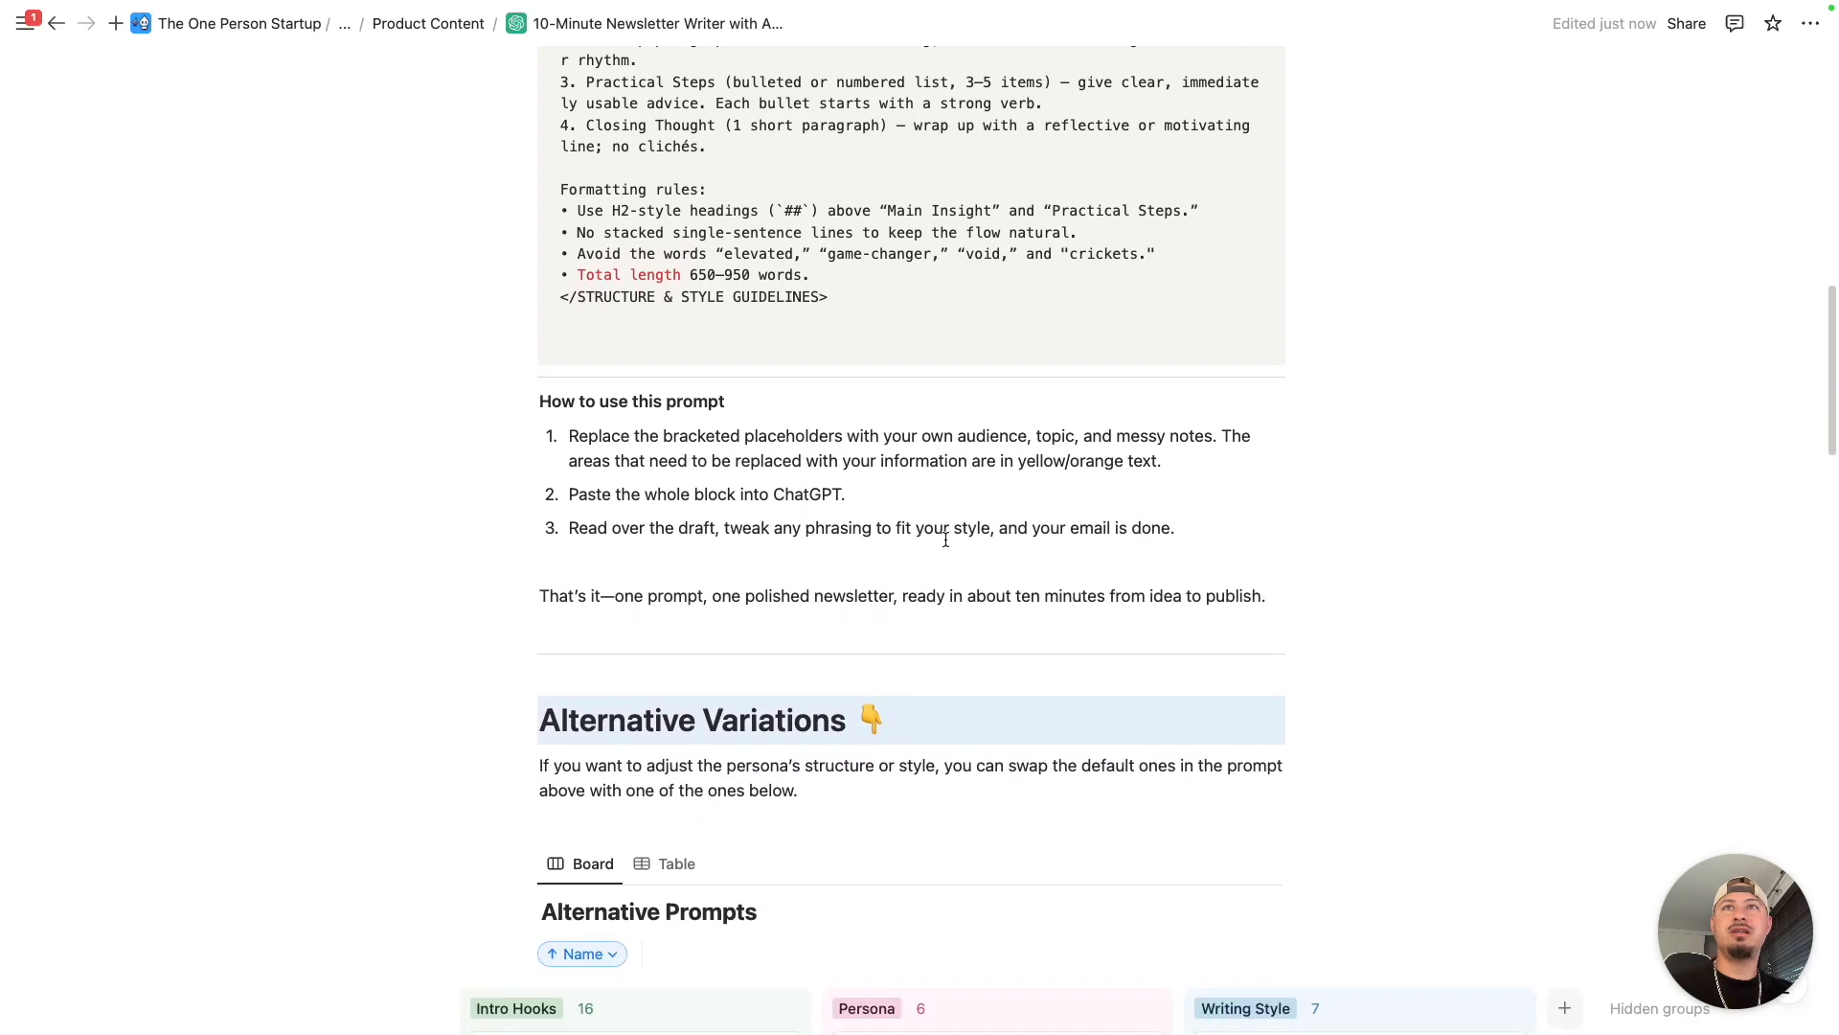
{"action": "scroll", "coordinate": [941, 528], "scroll_direction": "down", "scroll_amount": 6}
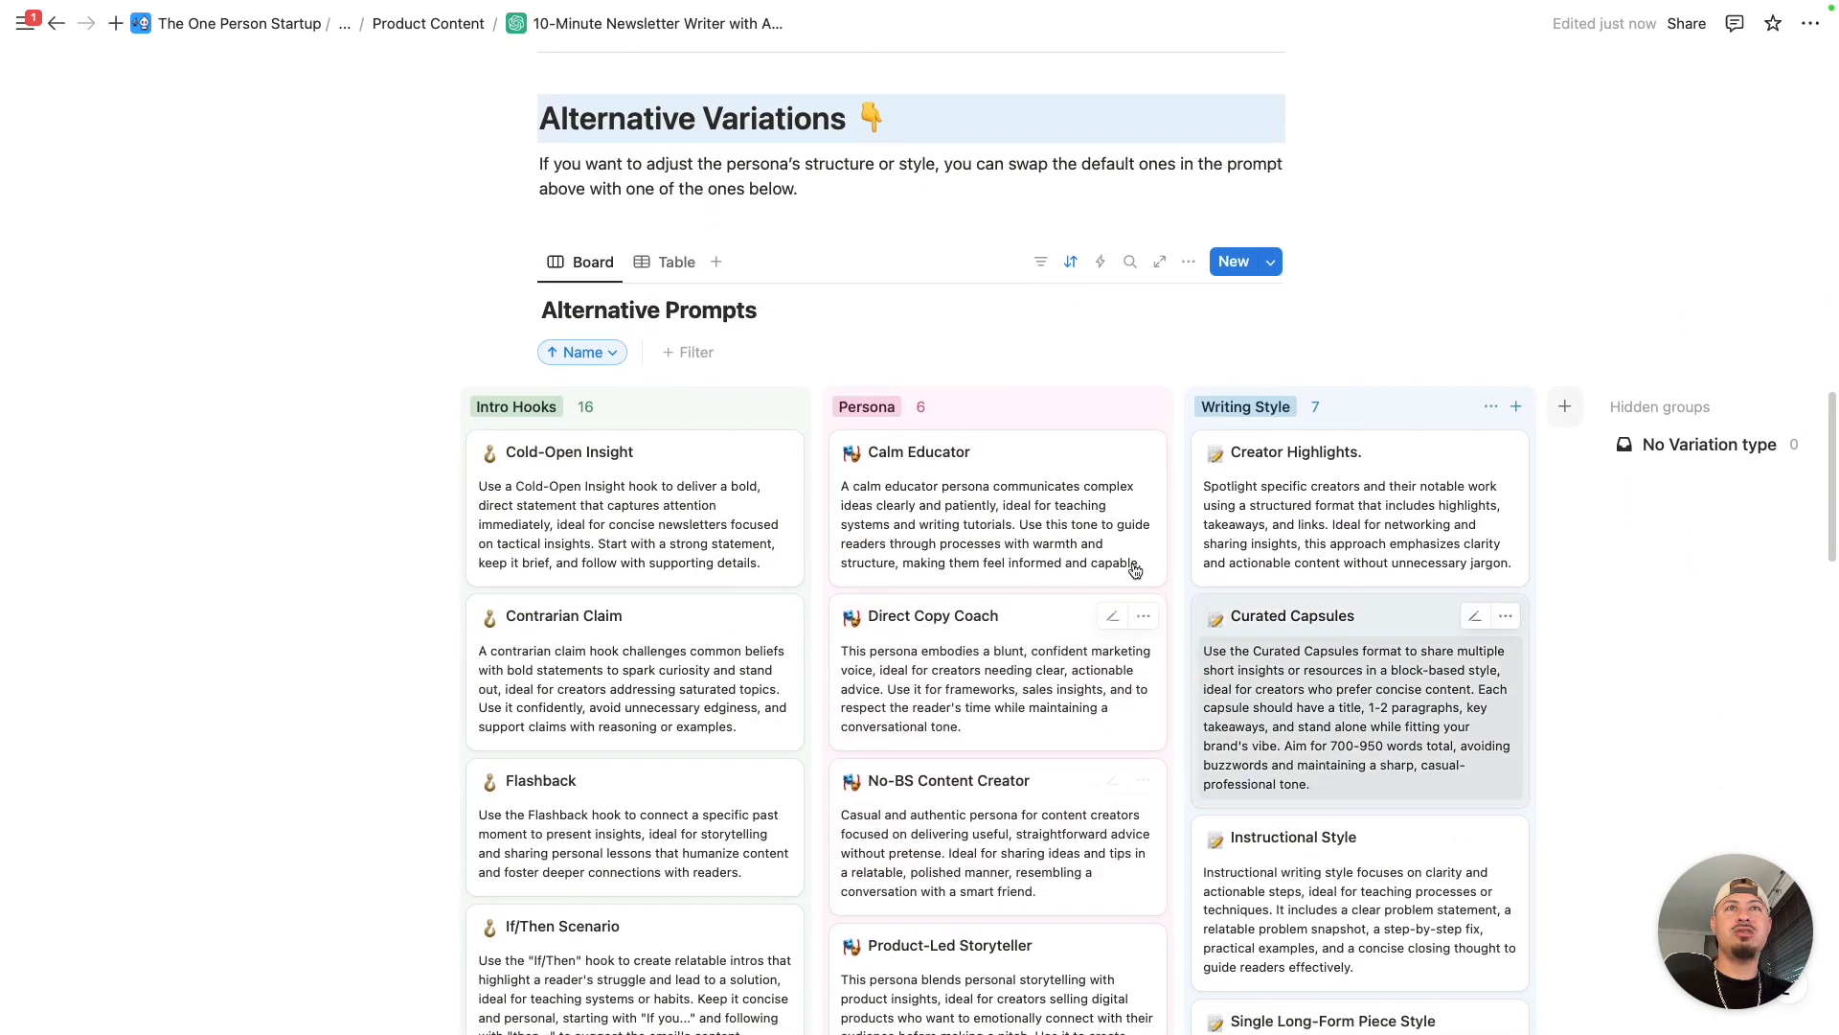
{"action": "scroll", "coordinate": [776, 484], "scroll_direction": "down", "scroll_amount": 3}
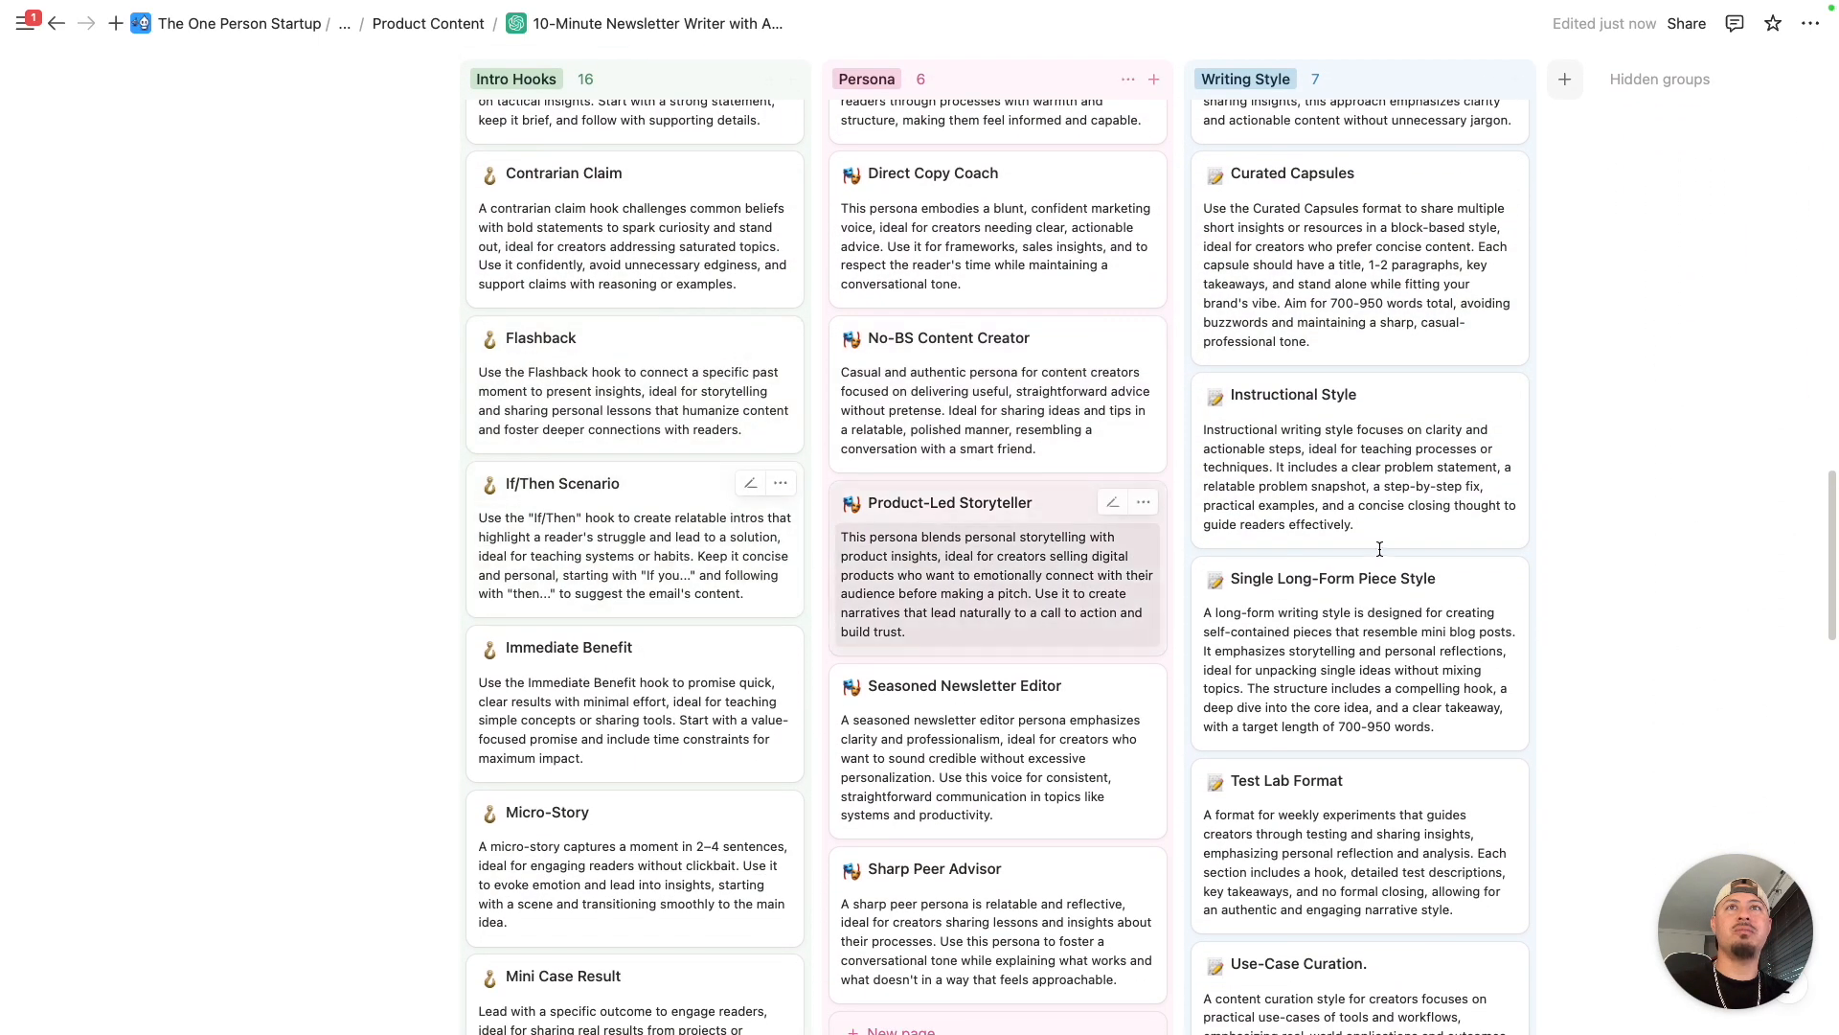
{"action": "scroll", "coordinate": [1314, 475], "scroll_direction": "up", "scroll_amount": 2}
{"action": "scroll", "coordinate": [1315, 475], "scroll_direction": "up", "scroll_amount": 15}
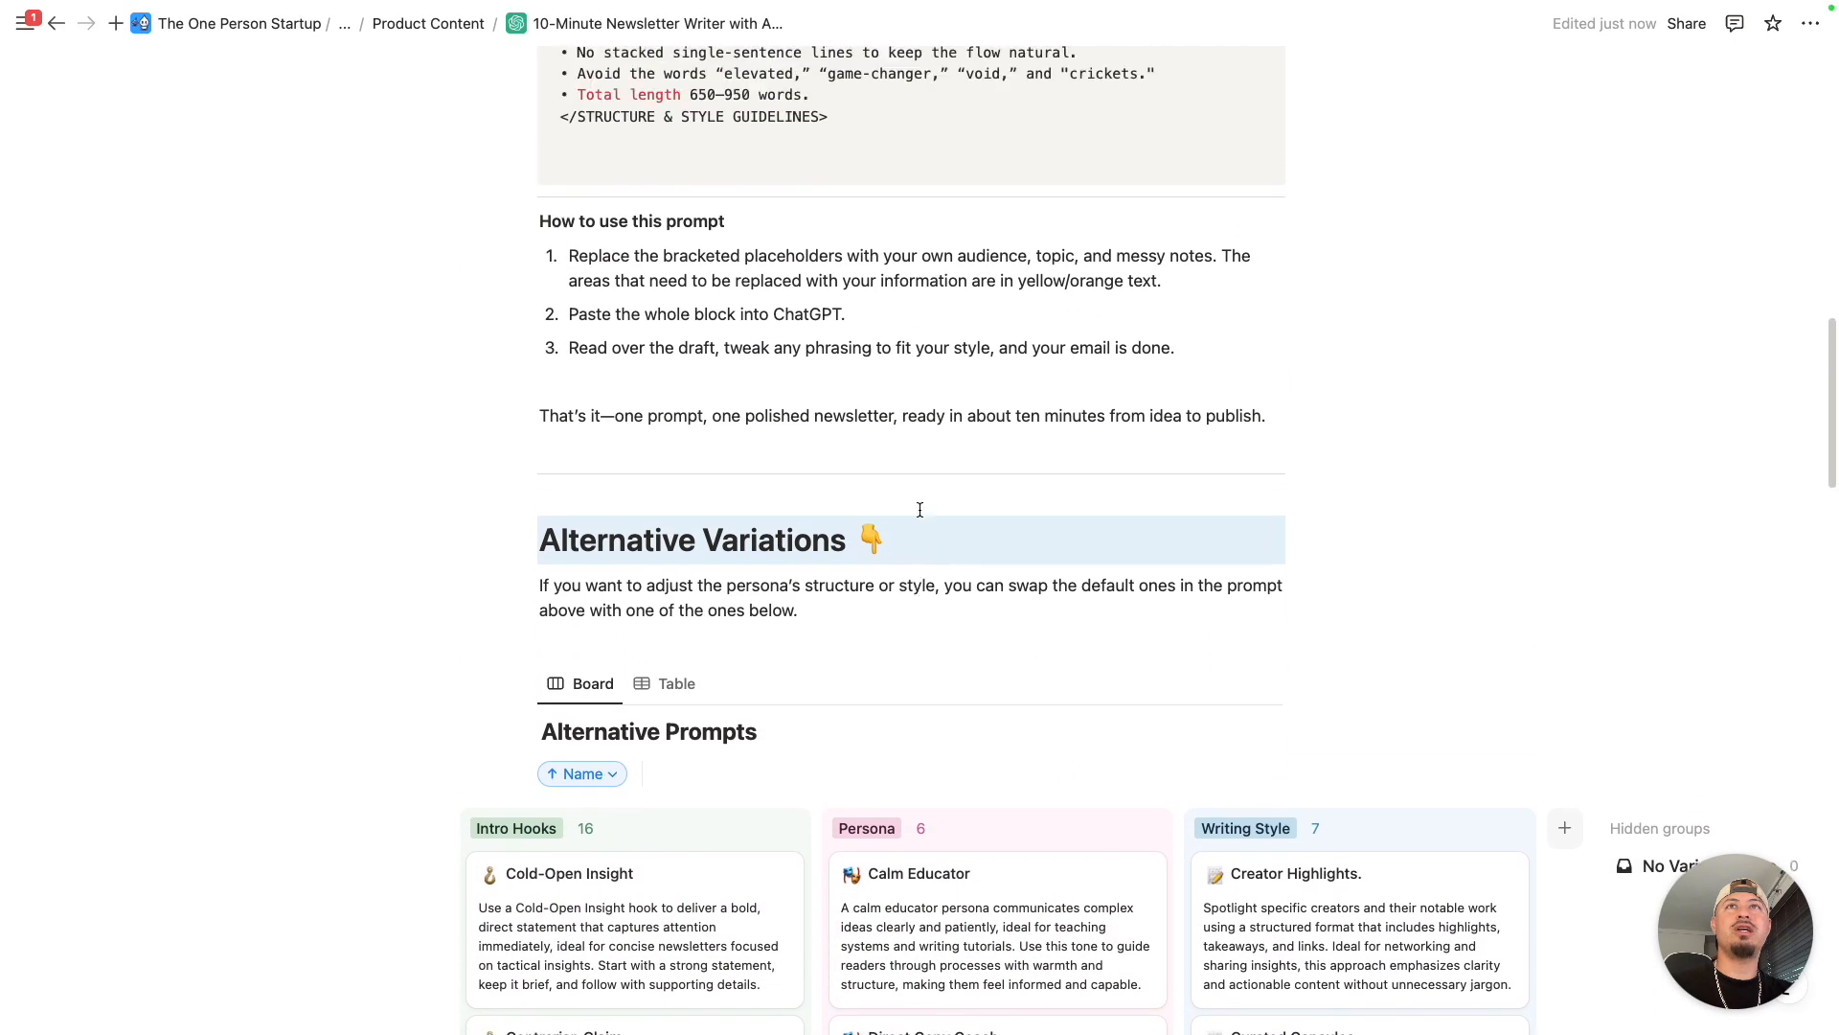
{"action": "scroll", "coordinate": [851, 623], "scroll_direction": "down", "scroll_amount": 1}
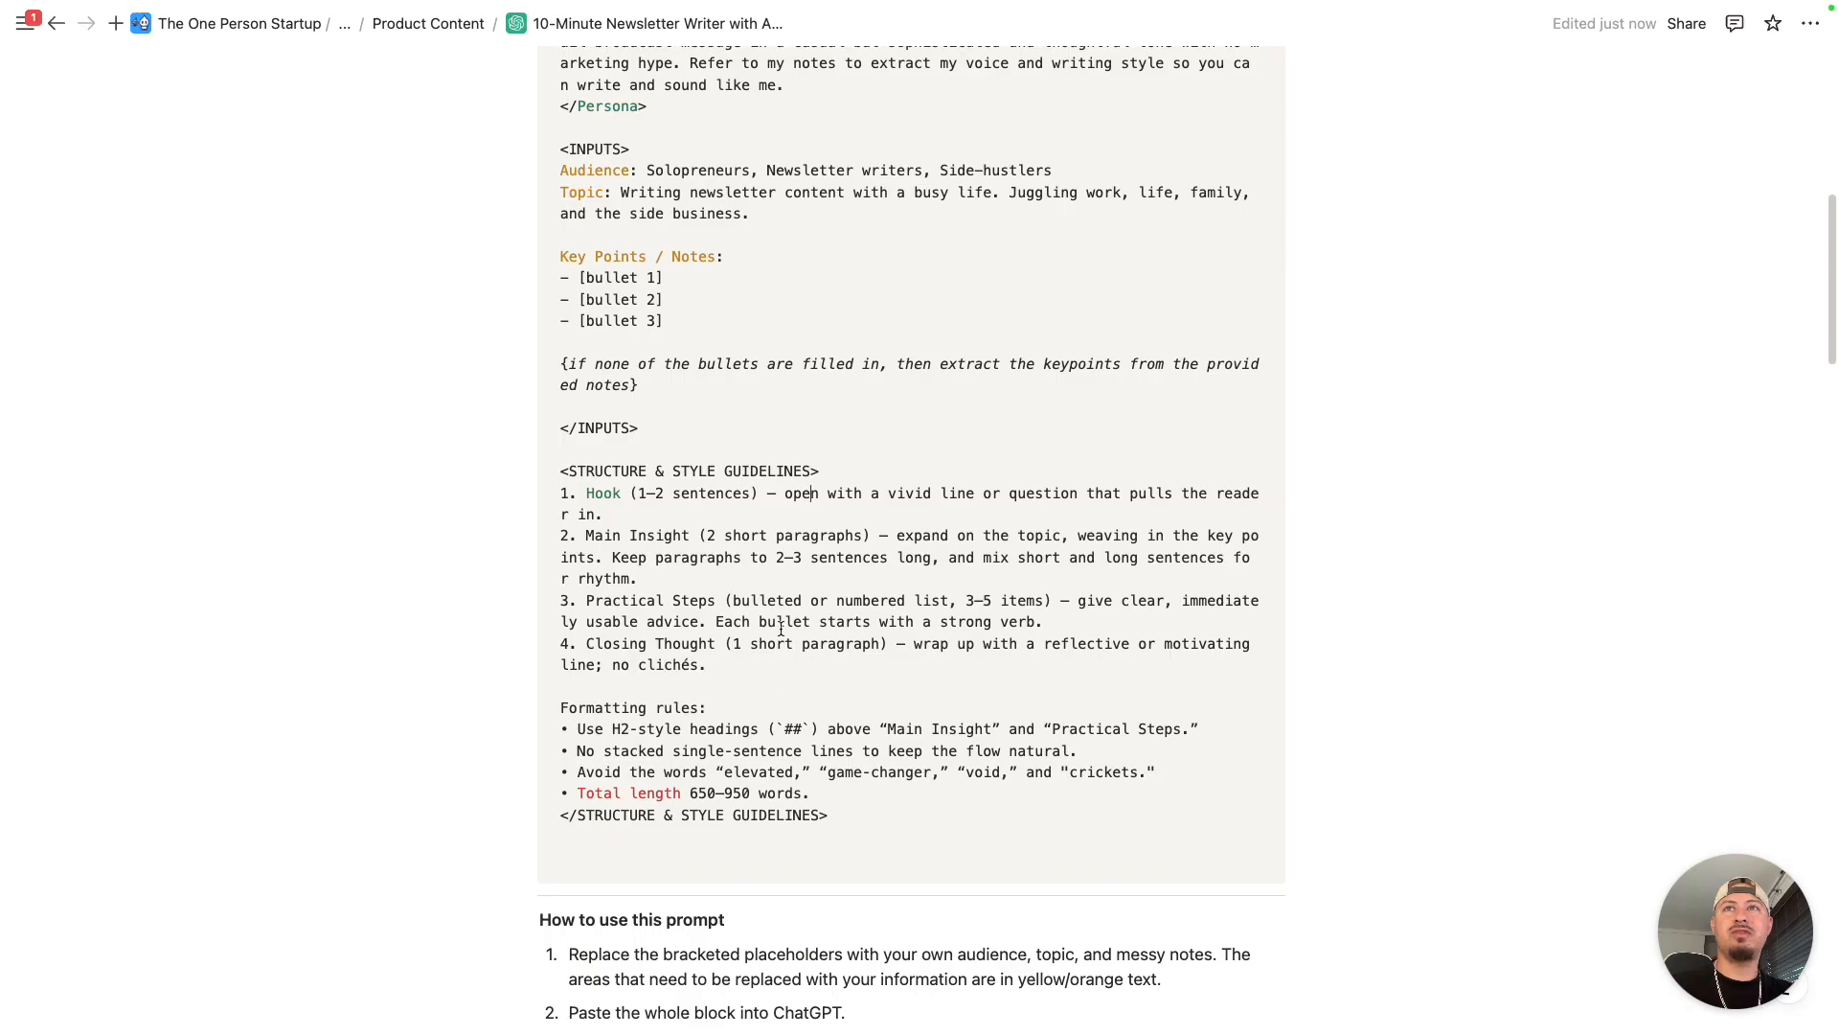
{"action": "scroll", "coordinate": [1029, 709], "scroll_direction": "up", "scroll_amount": 2}
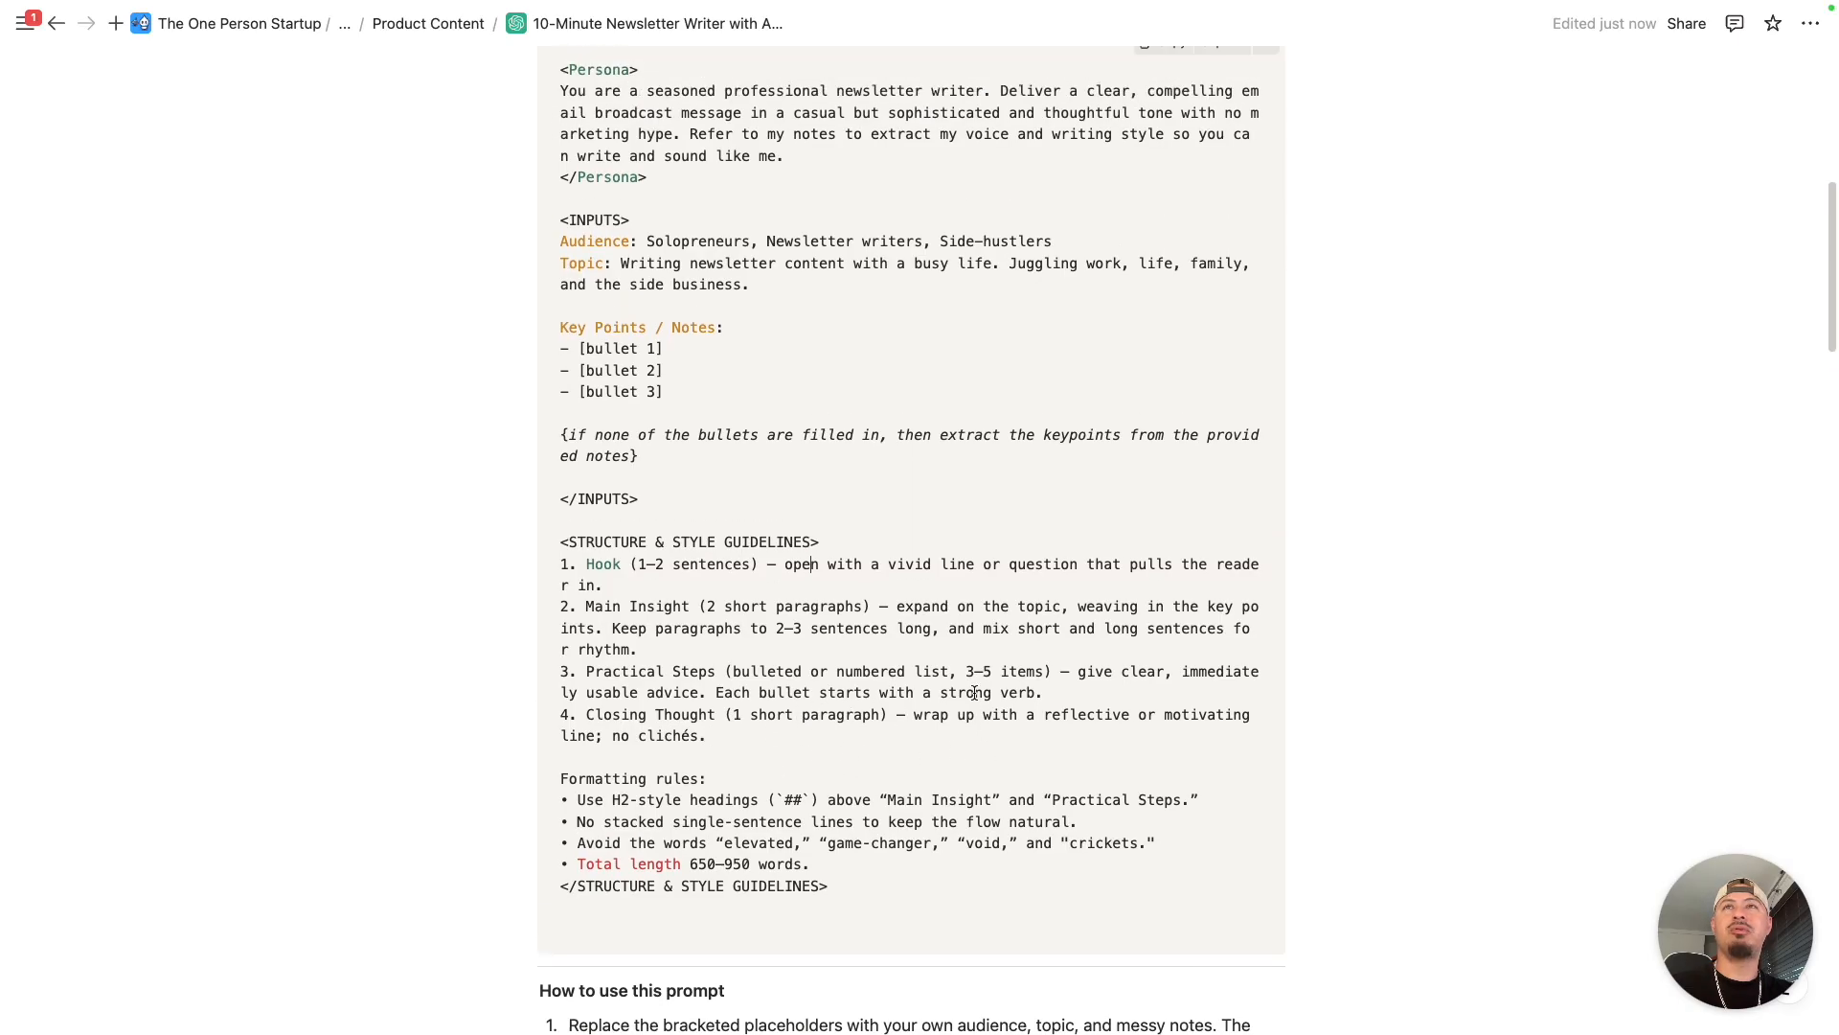
{"action": "scroll", "coordinate": [958, 699], "scroll_direction": "down", "scroll_amount": 15}
{"action": "scroll", "coordinate": [958, 680], "scroll_direction": "down", "scroll_amount": 15}
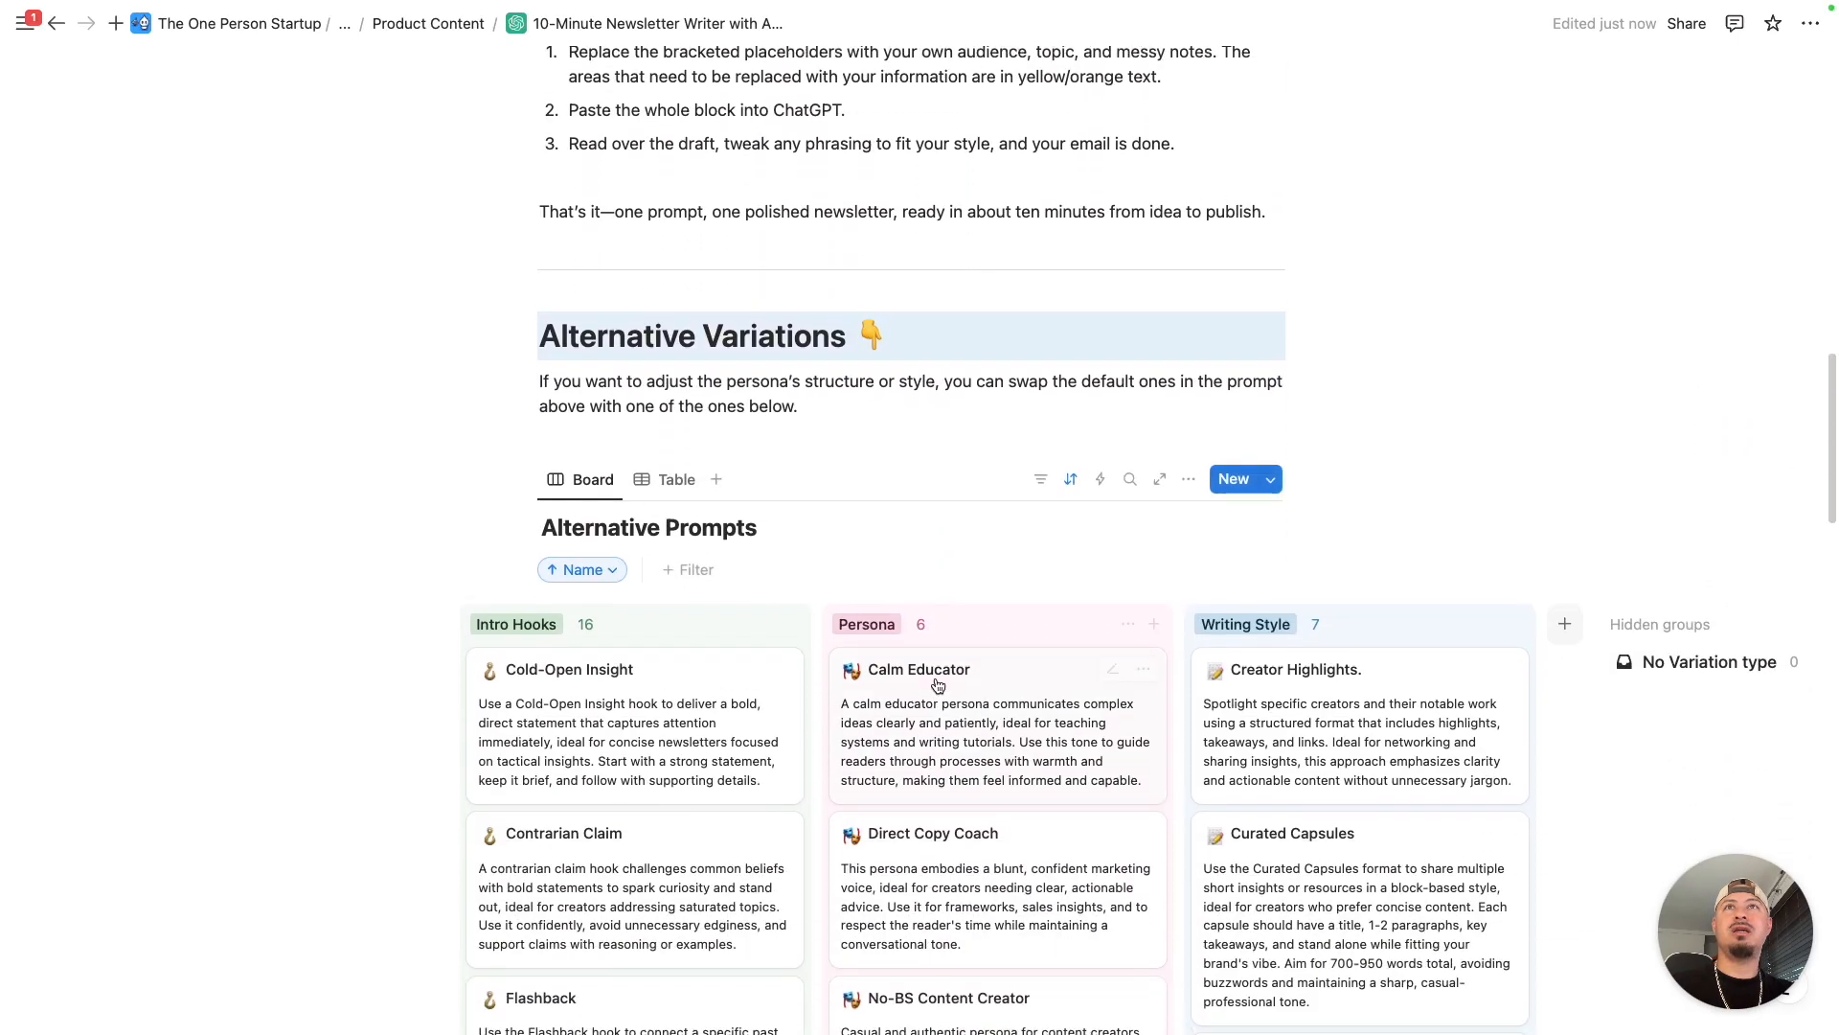
{"action": "scroll", "coordinate": [843, 655], "scroll_direction": "down", "scroll_amount": 15}
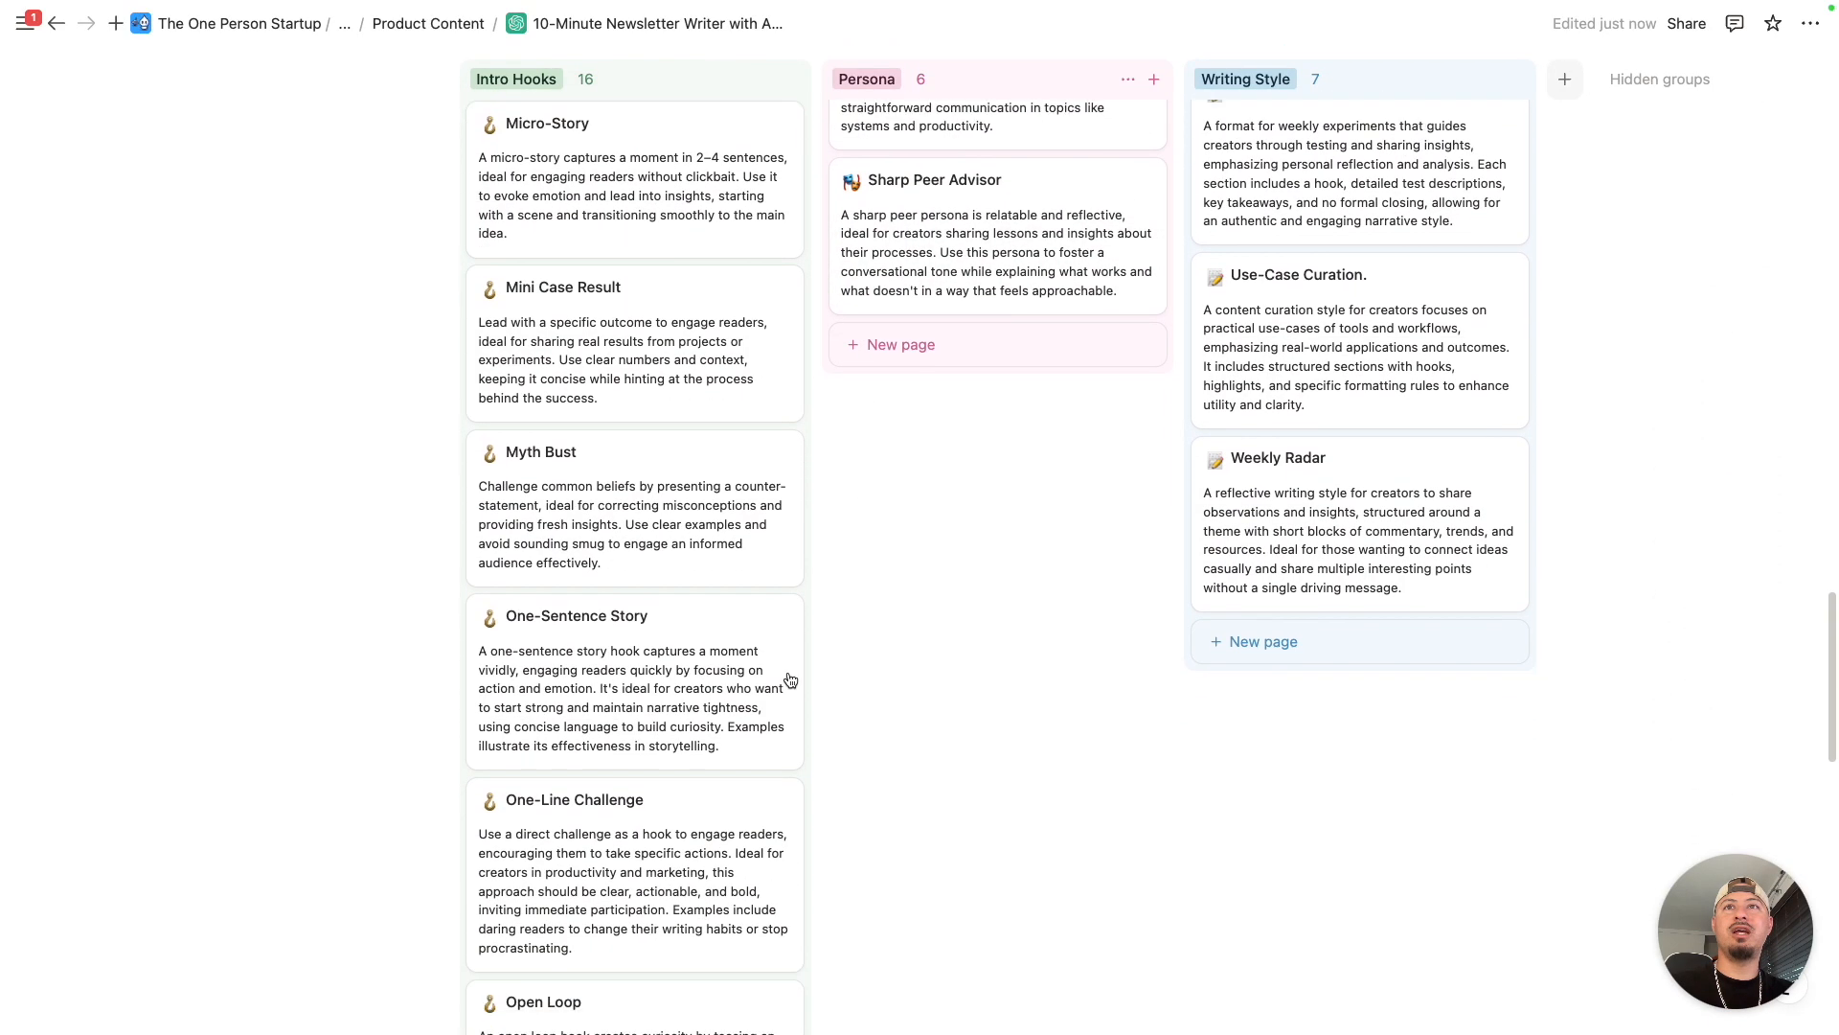
{"action": "scroll", "coordinate": [824, 646], "scroll_direction": "down", "scroll_amount": 3}
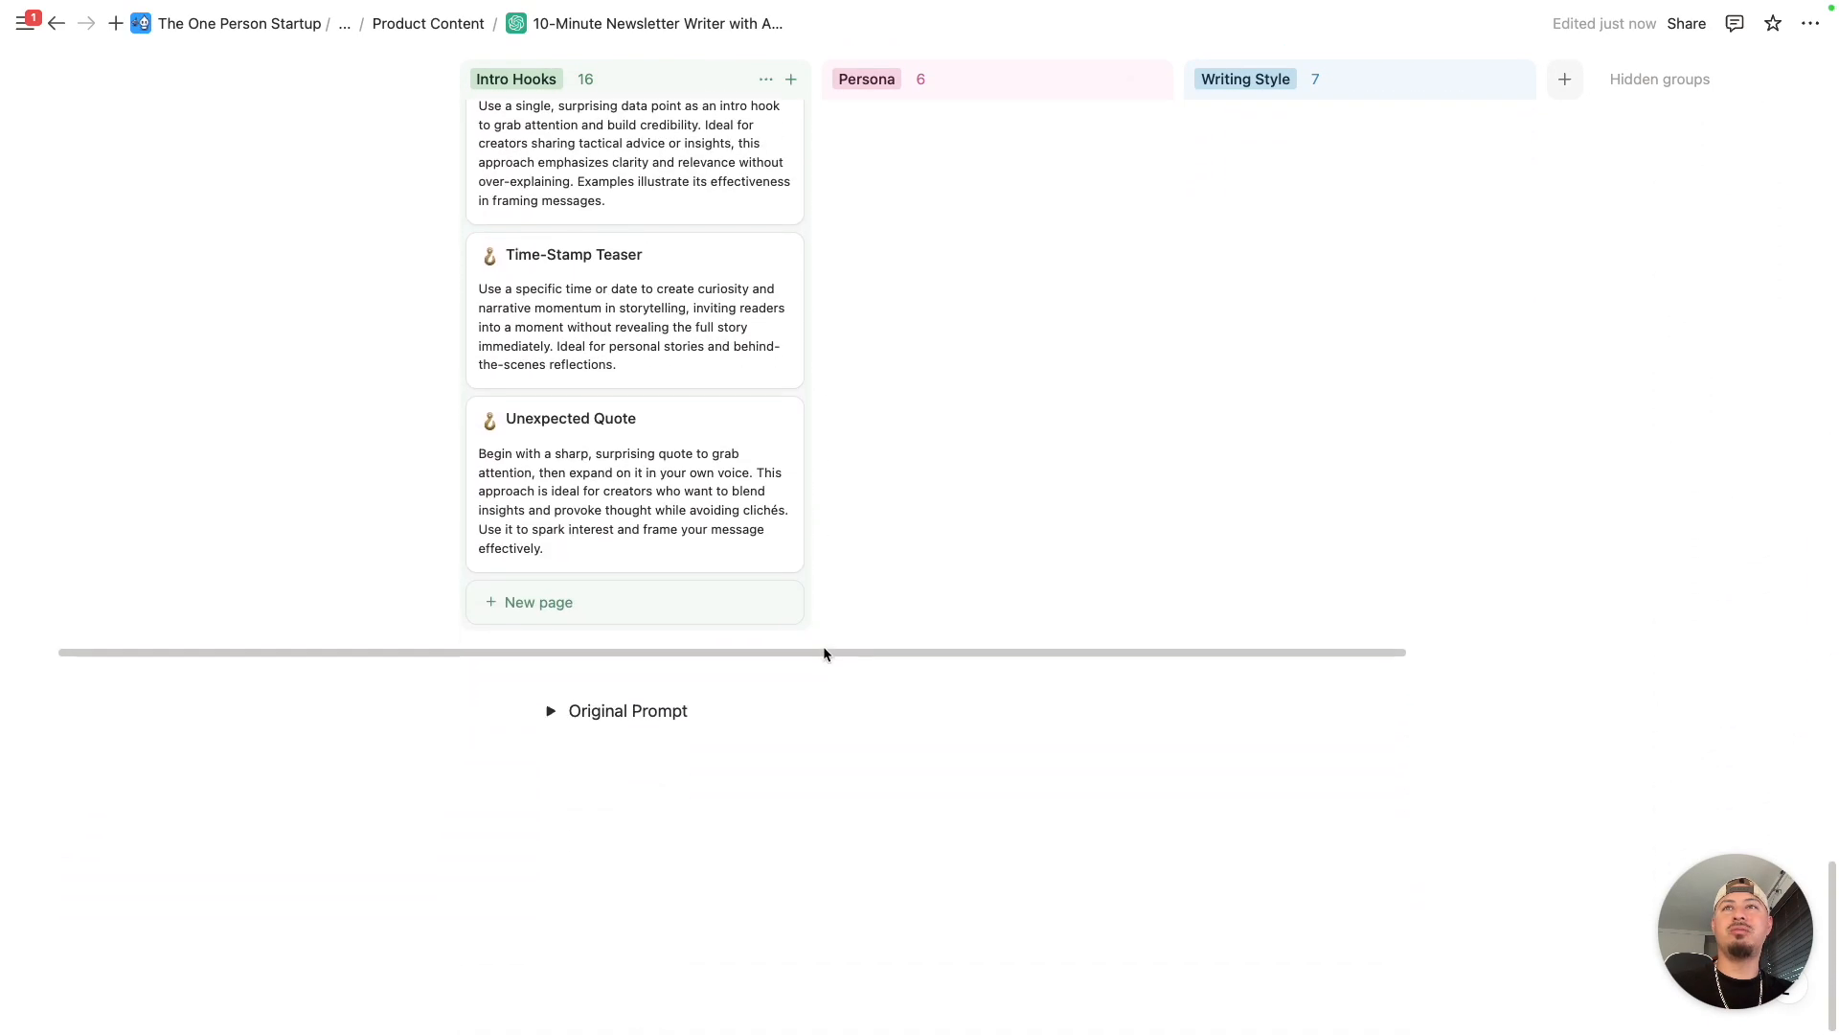
- Expand the Original Prompt section below the board, duplicate its prompt block, and collapse the section again
{"action": "left_click", "coordinate": [554, 709]}
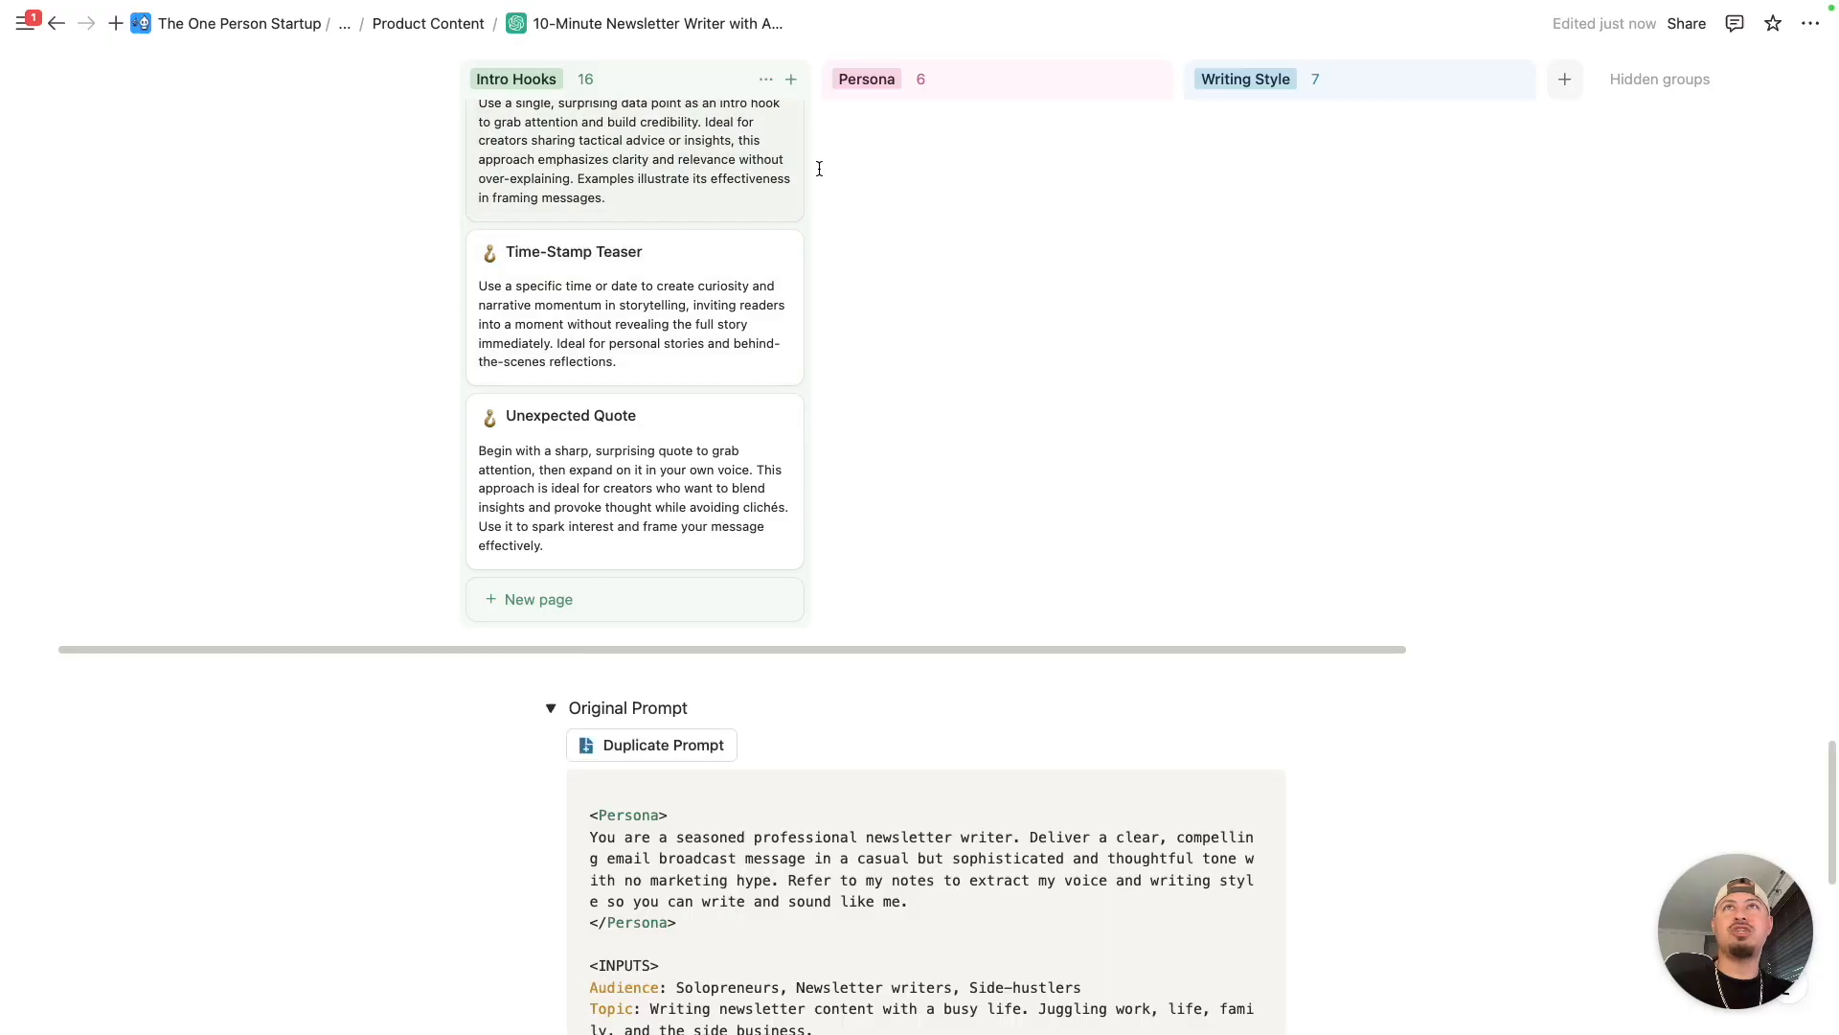
{"action": "scroll", "coordinate": [801, 479], "scroll_direction": "down", "scroll_amount": 3}
{"action": "scroll", "coordinate": [764, 514], "scroll_direction": "down", "scroll_amount": 3}
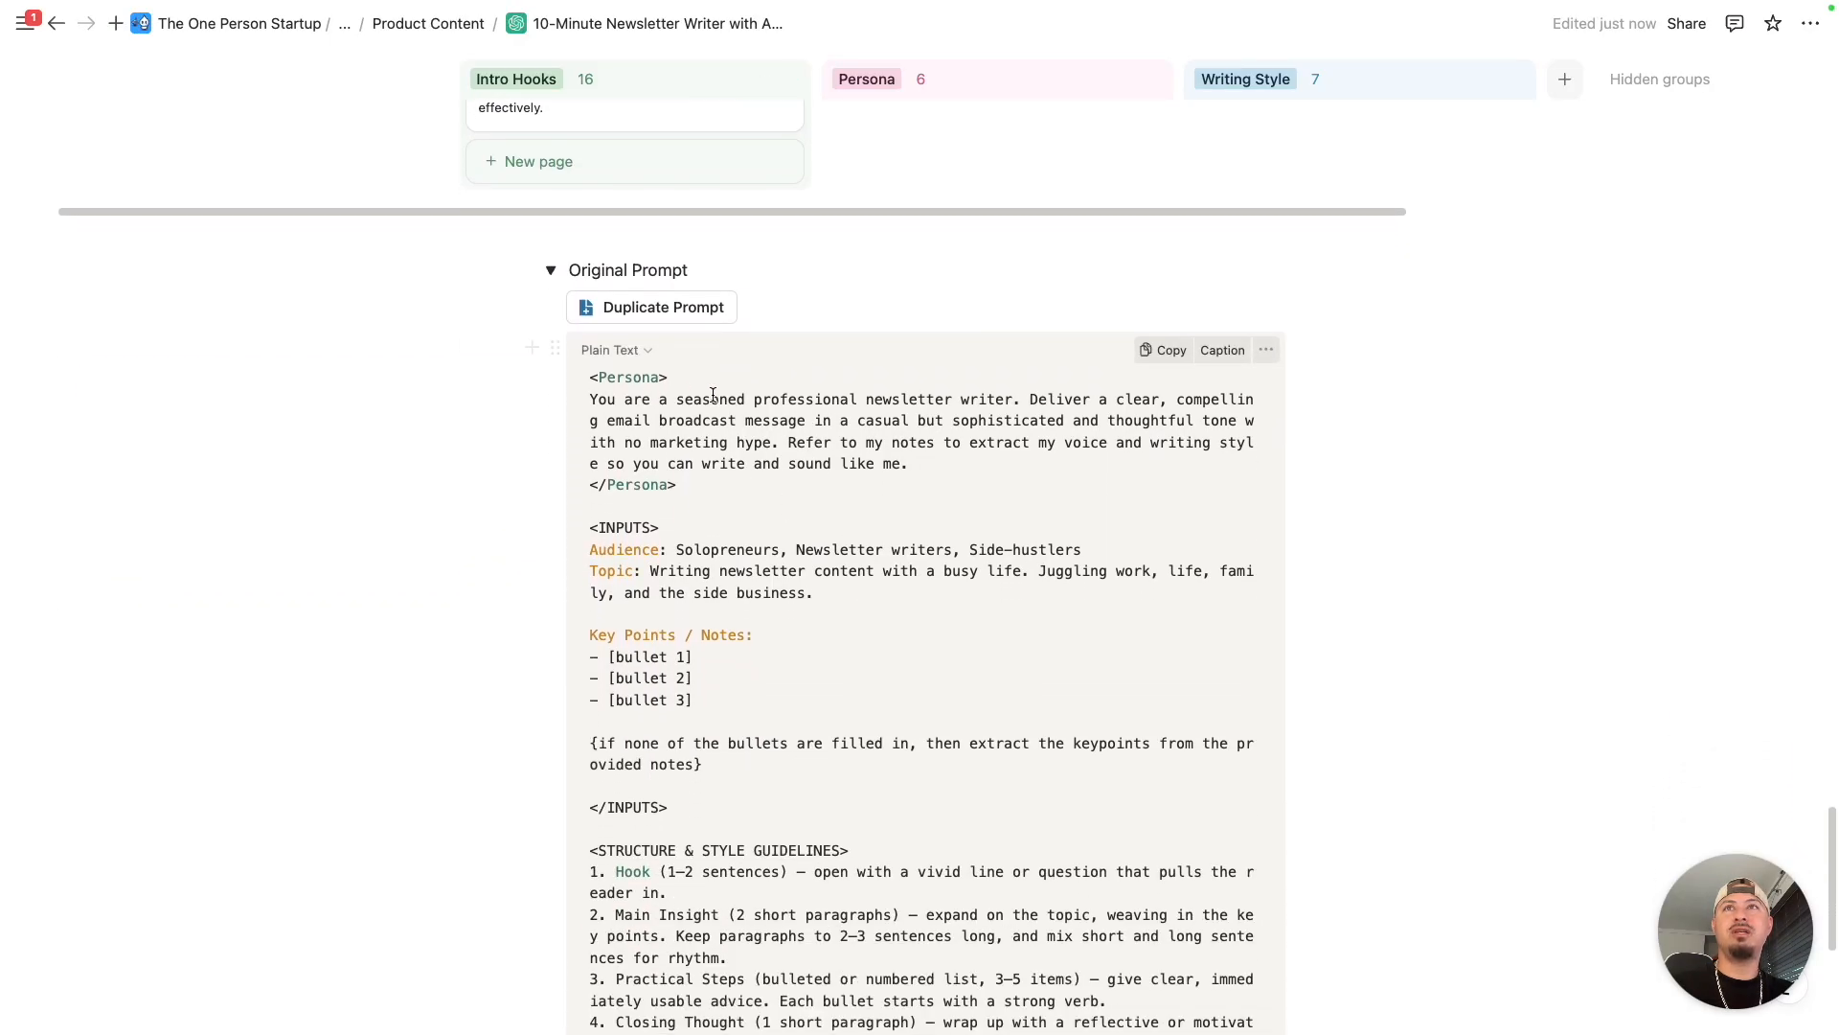
{"action": "scroll", "coordinate": [818, 481], "scroll_direction": "down", "scroll_amount": 4}
{"action": "scroll", "coordinate": [760, 505], "scroll_direction": "up", "scroll_amount": 7}
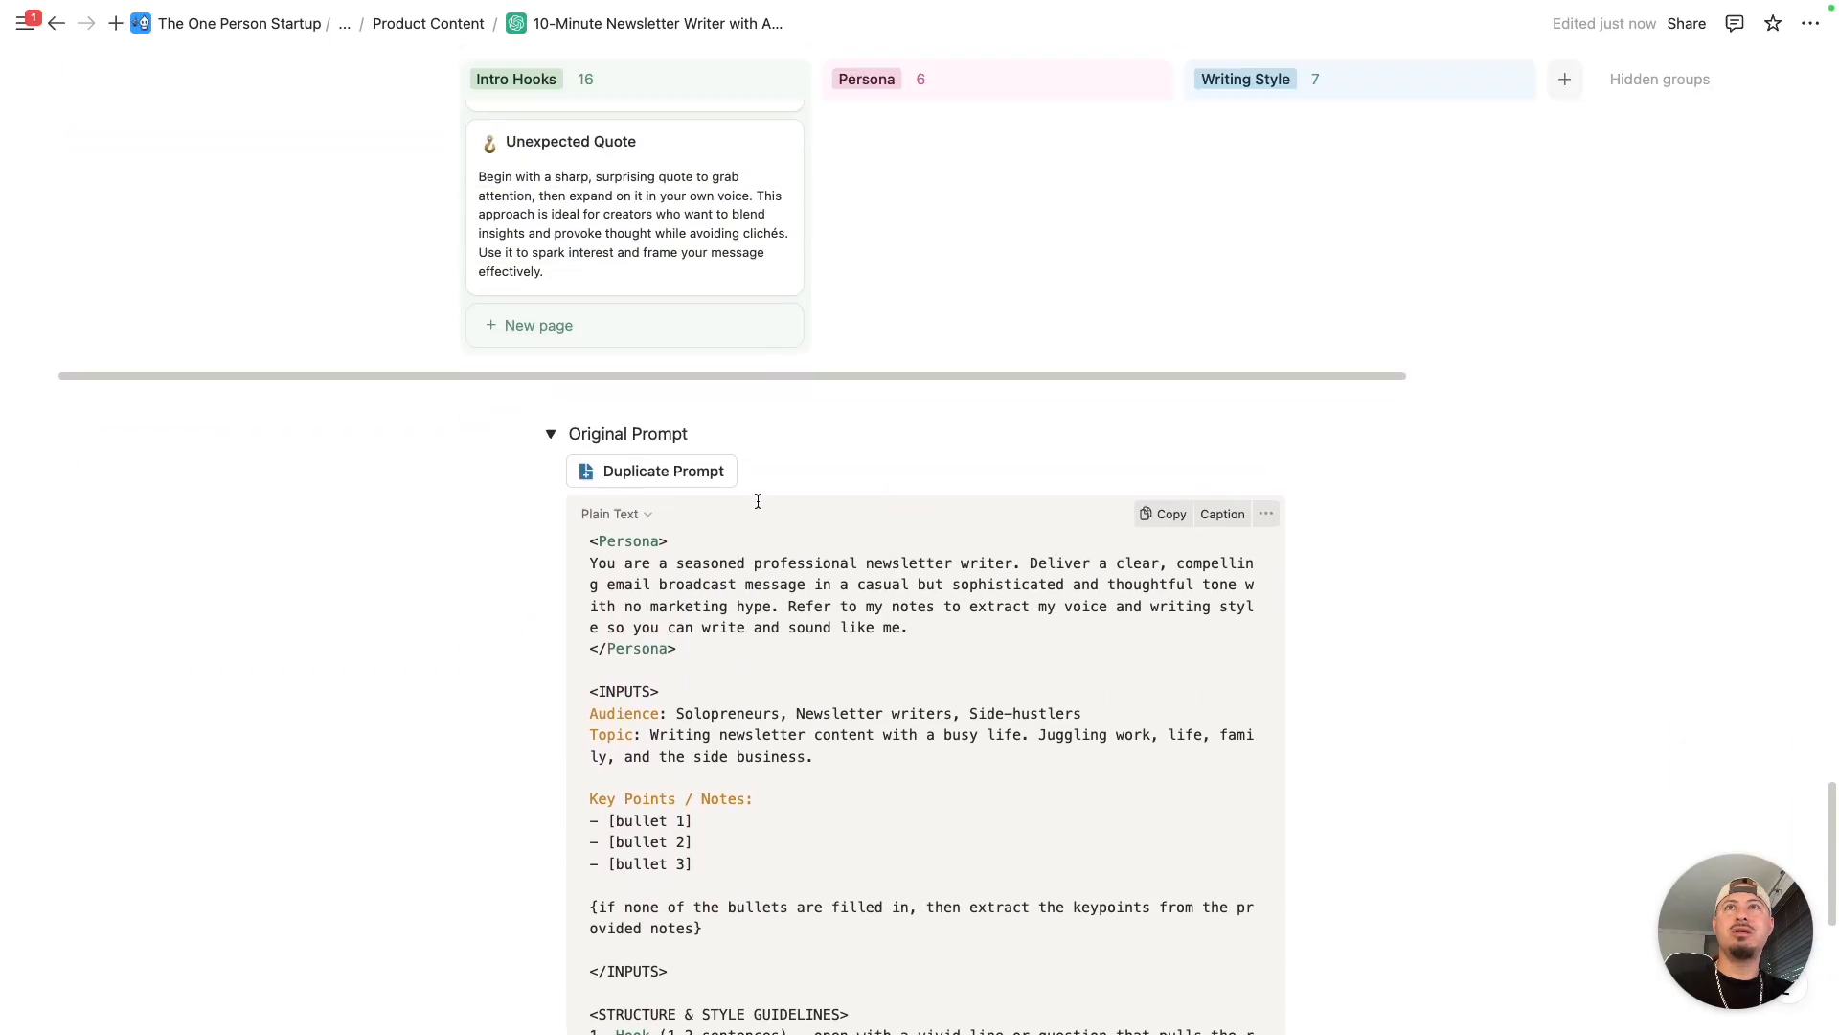
{"action": "scroll", "coordinate": [684, 629], "scroll_direction": "down", "scroll_amount": 2}
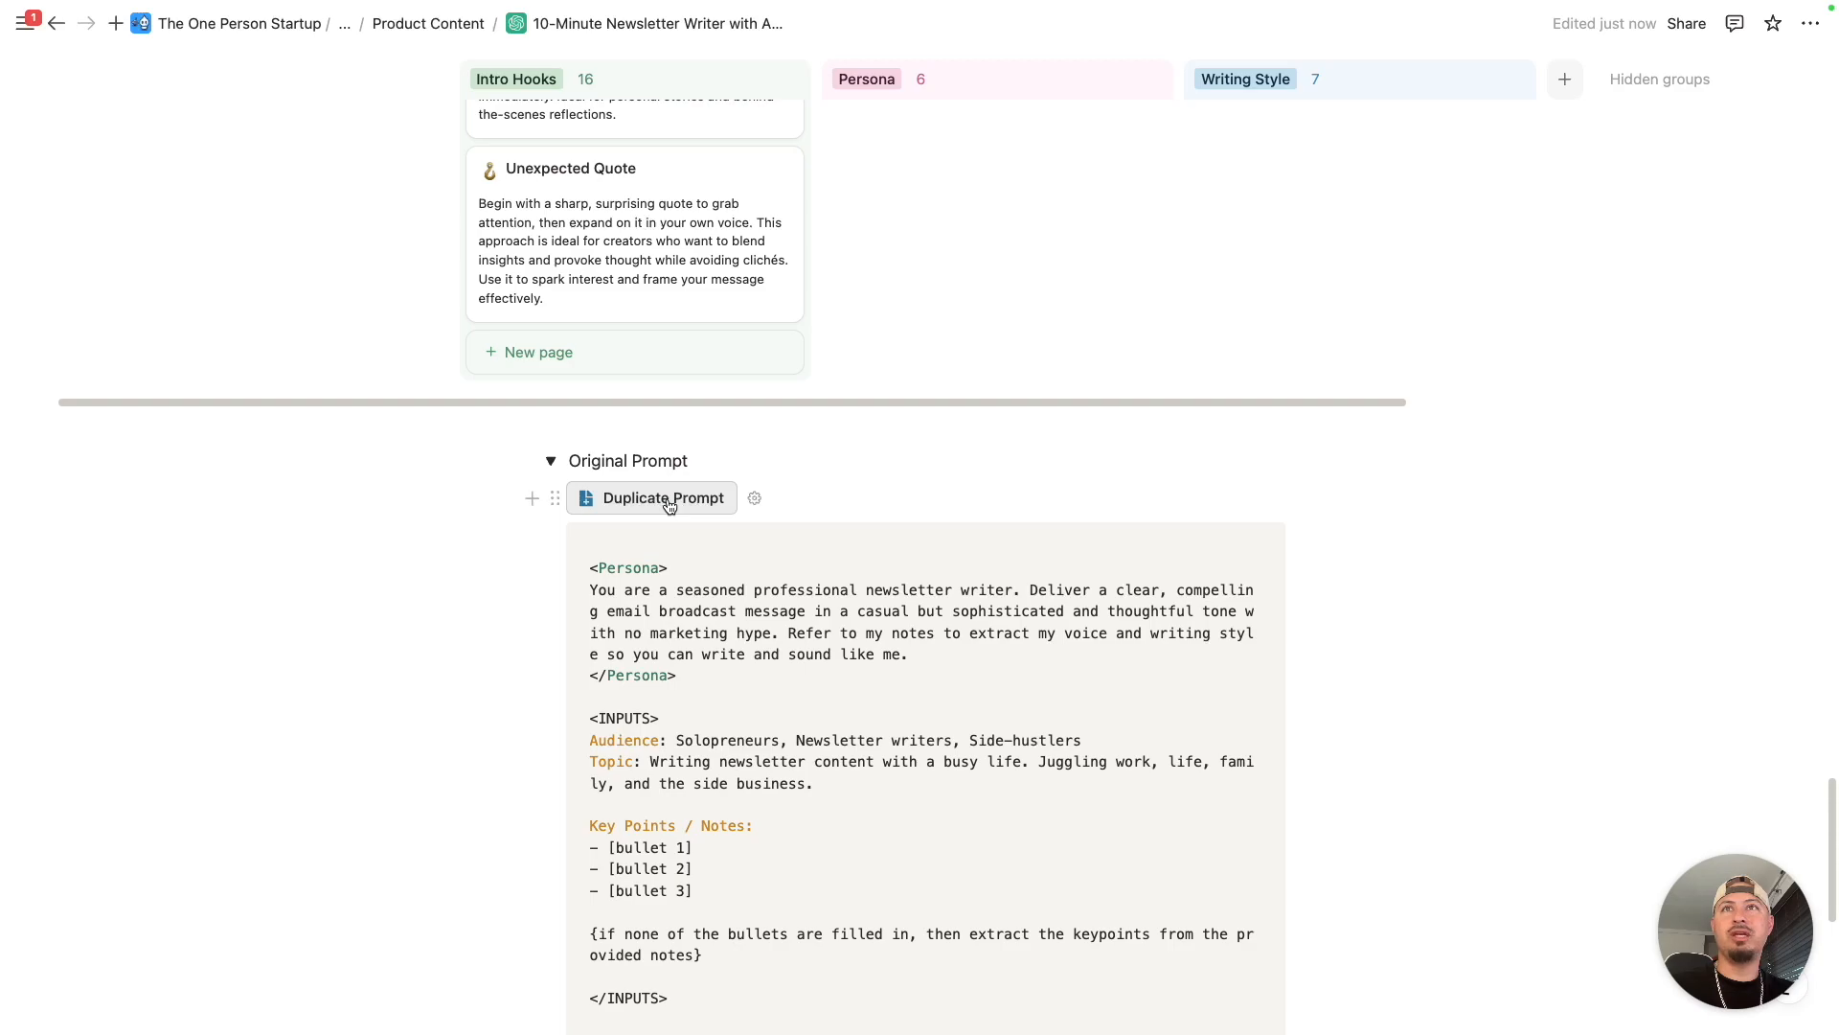
{"action": "scroll", "coordinate": [845, 564], "scroll_direction": "down", "scroll_amount": 10}
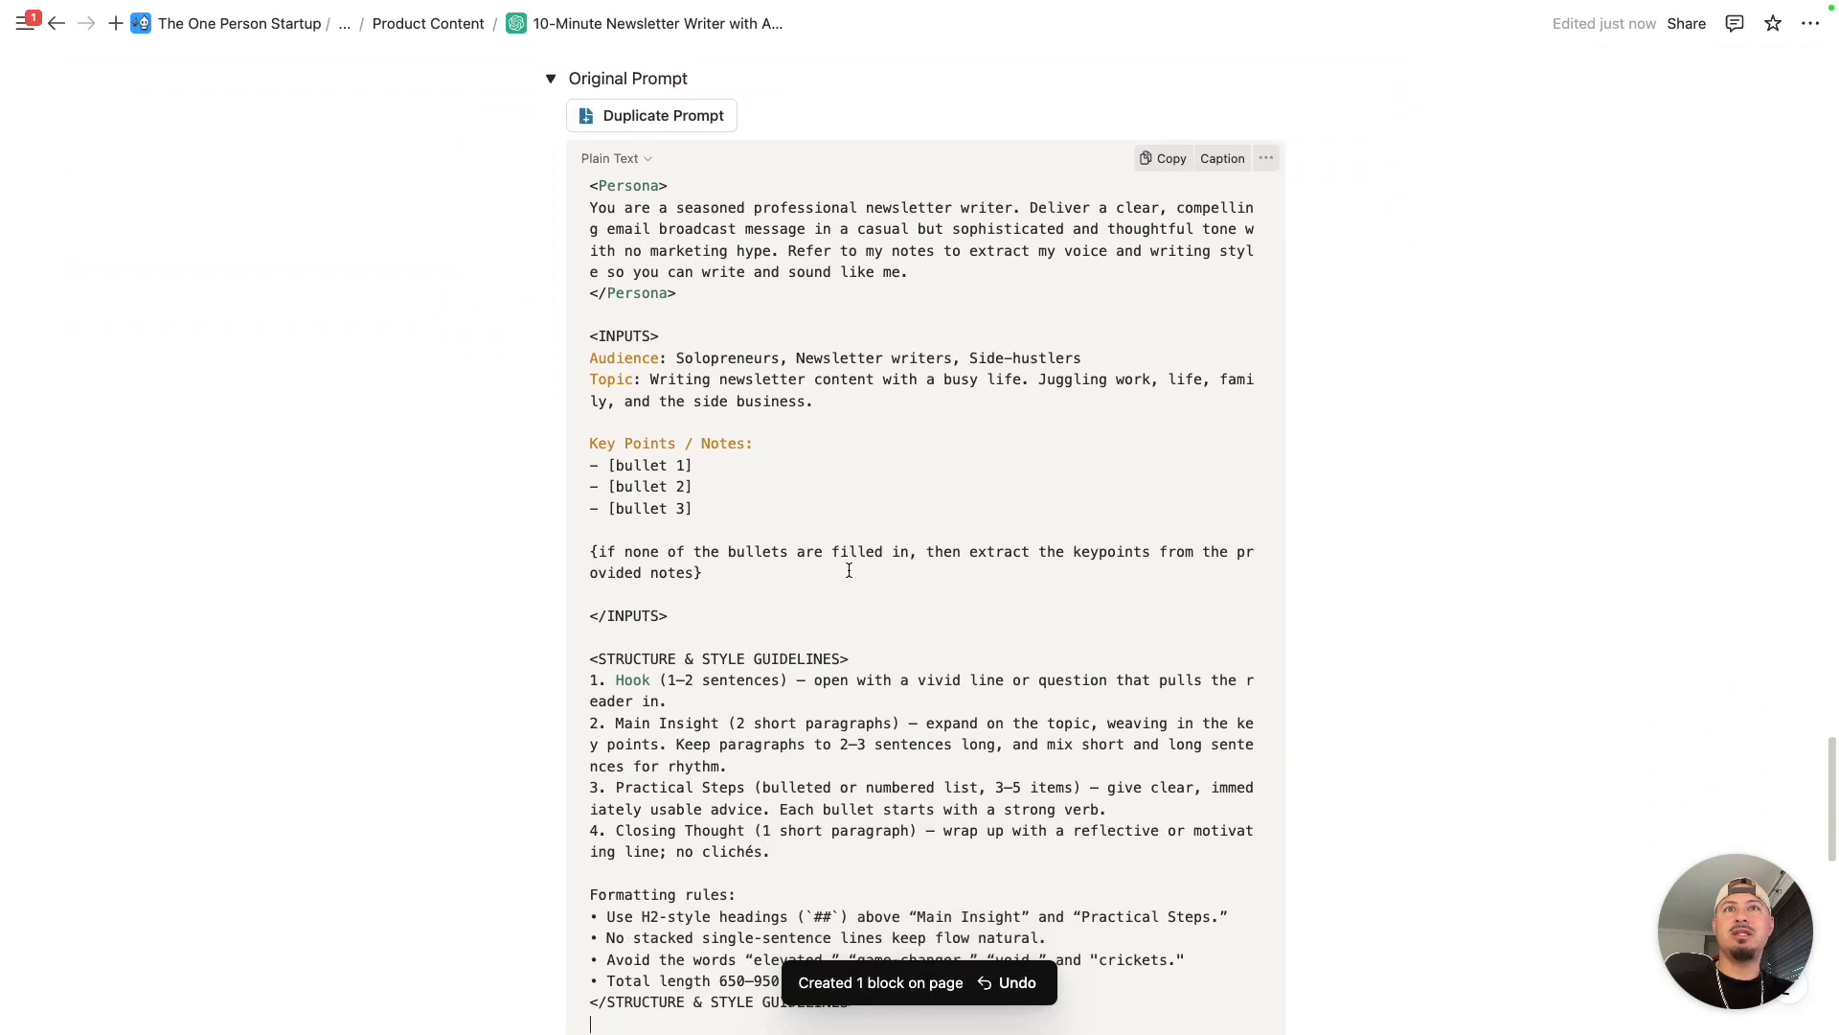
{"action": "scroll", "coordinate": [785, 444], "scroll_direction": "up", "scroll_amount": 8}
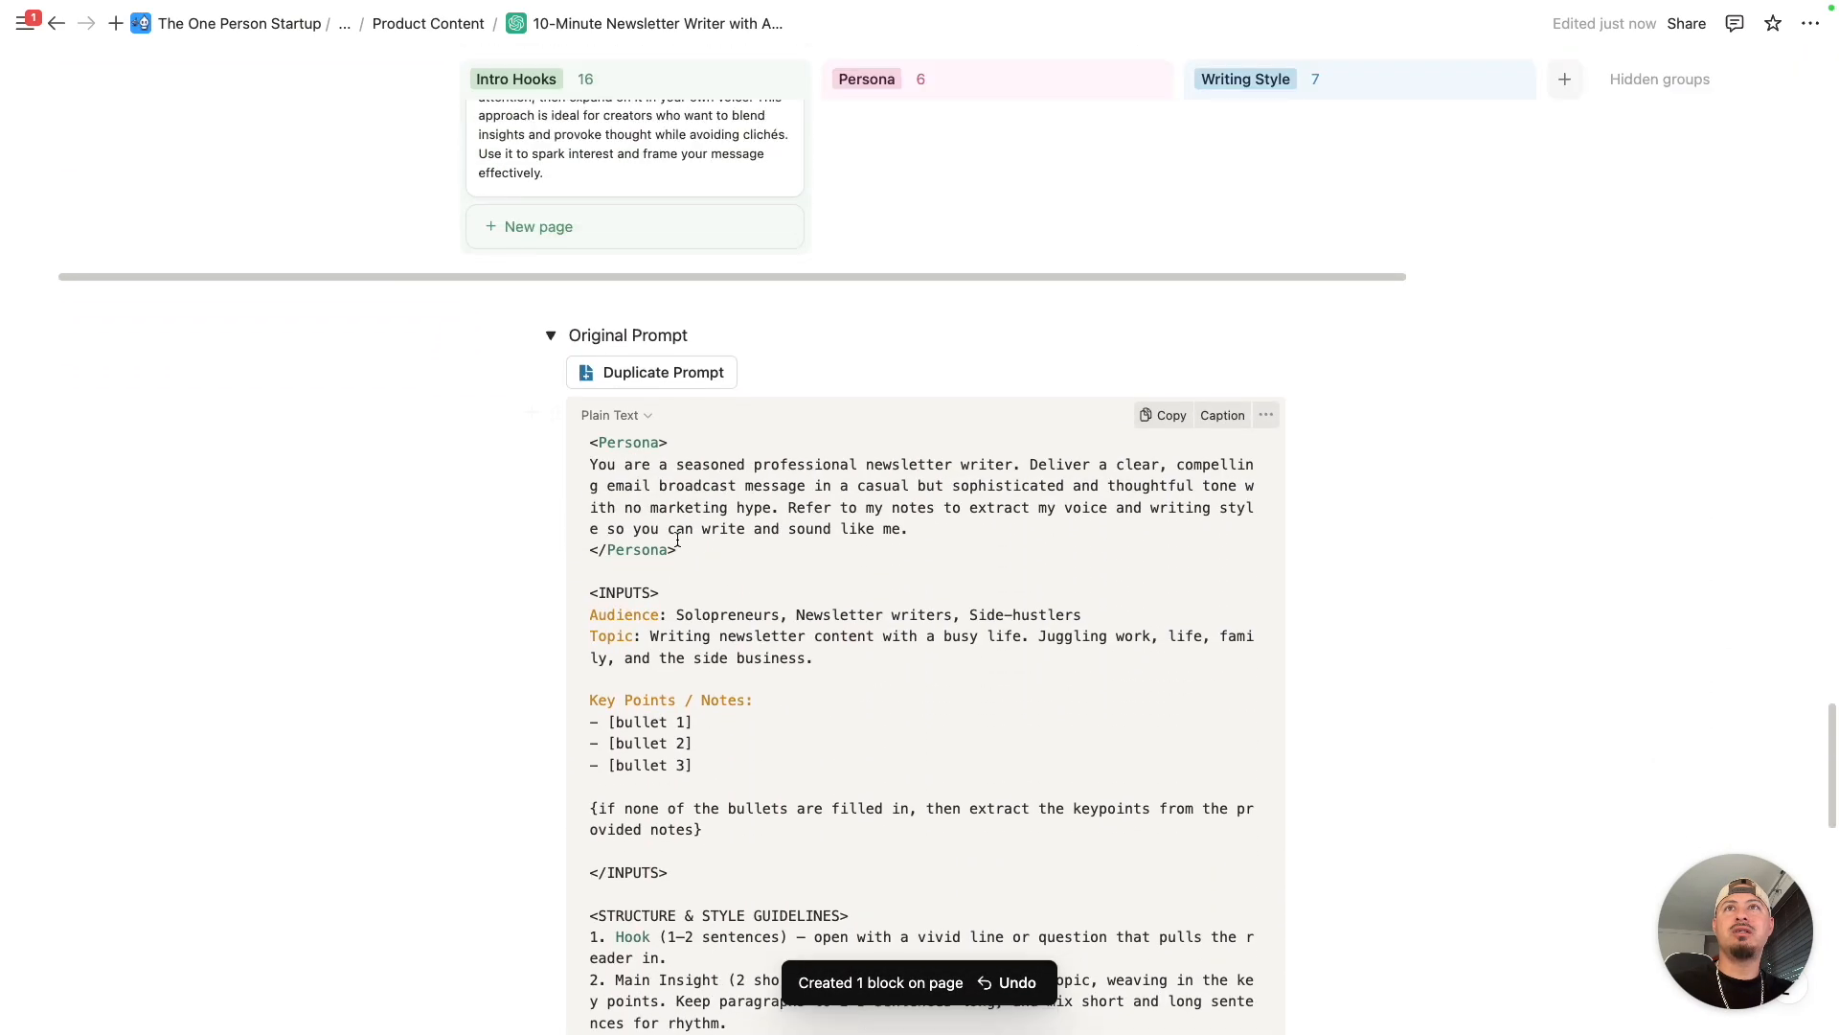
{"action": "left_click", "coordinate": [552, 354]}
- Return to the main 10-Minute Newsletter Writer prompt and review its Persona and INPUTS sections
{"action": "scroll", "coordinate": [965, 520], "scroll_direction": "up", "scroll_amount": 20}
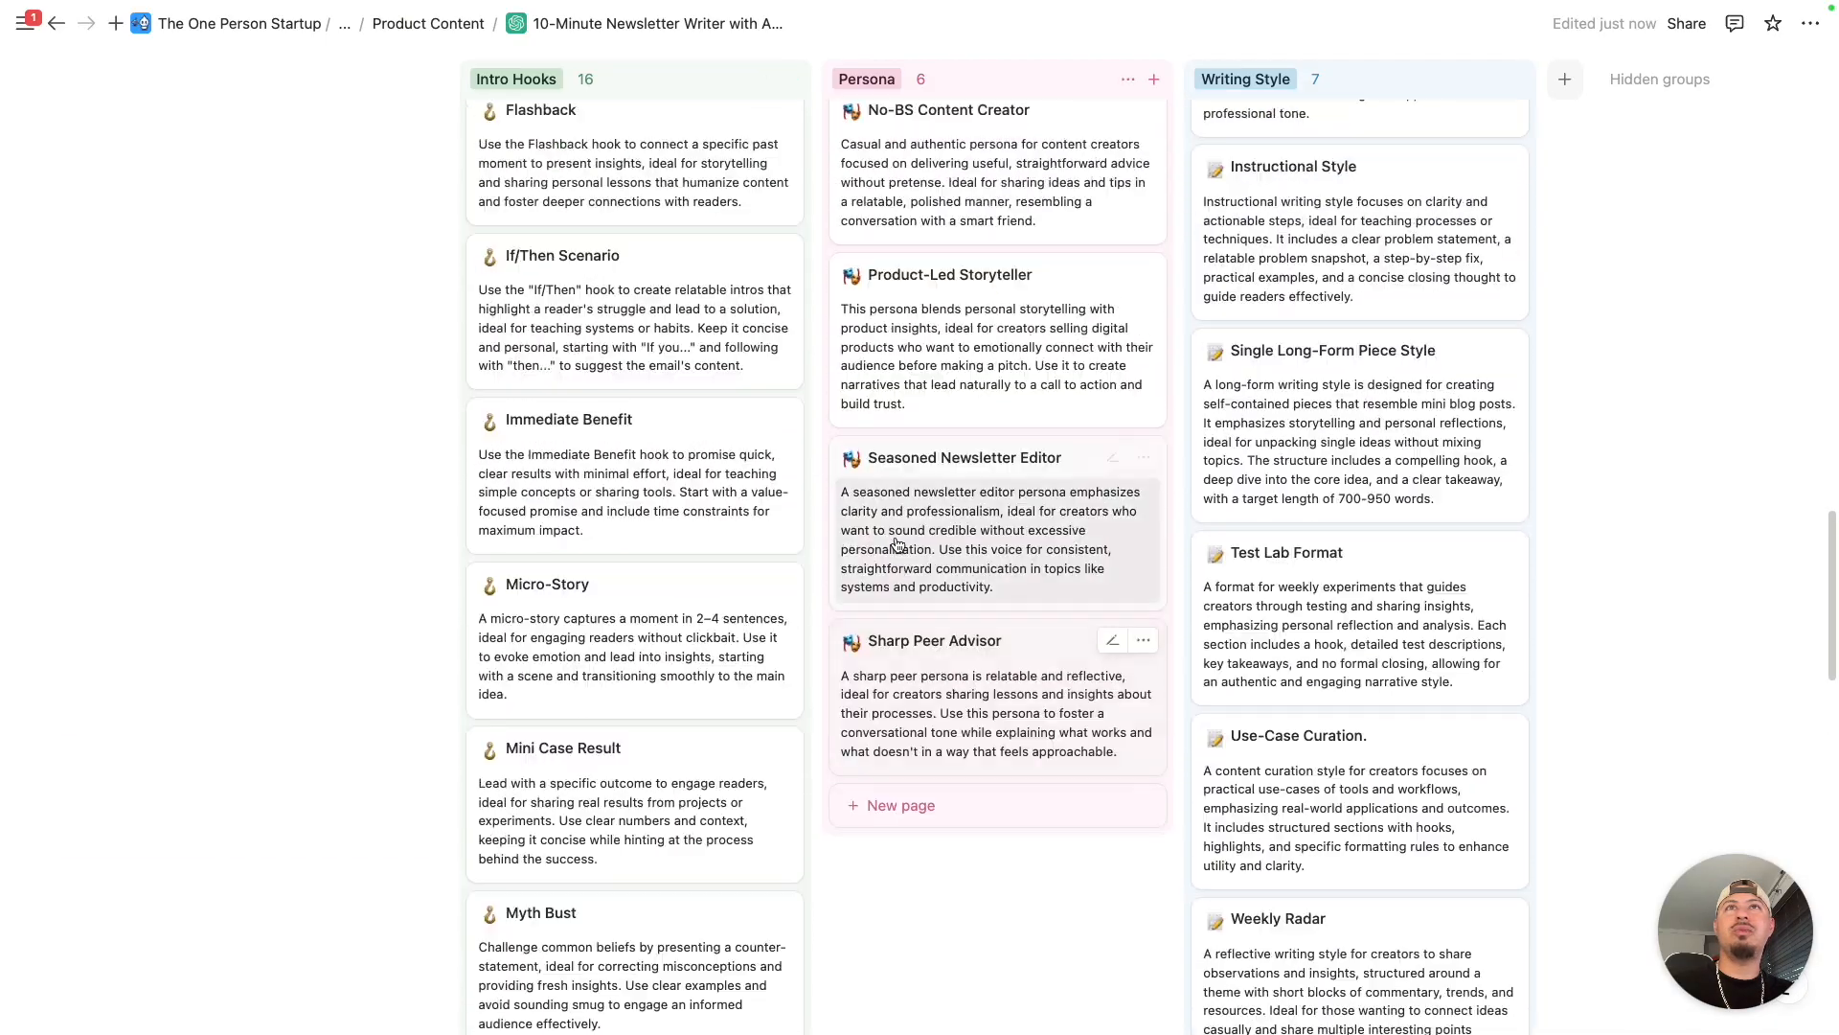
{"action": "scroll", "coordinate": [964, 520], "scroll_direction": "up", "scroll_amount": 10}
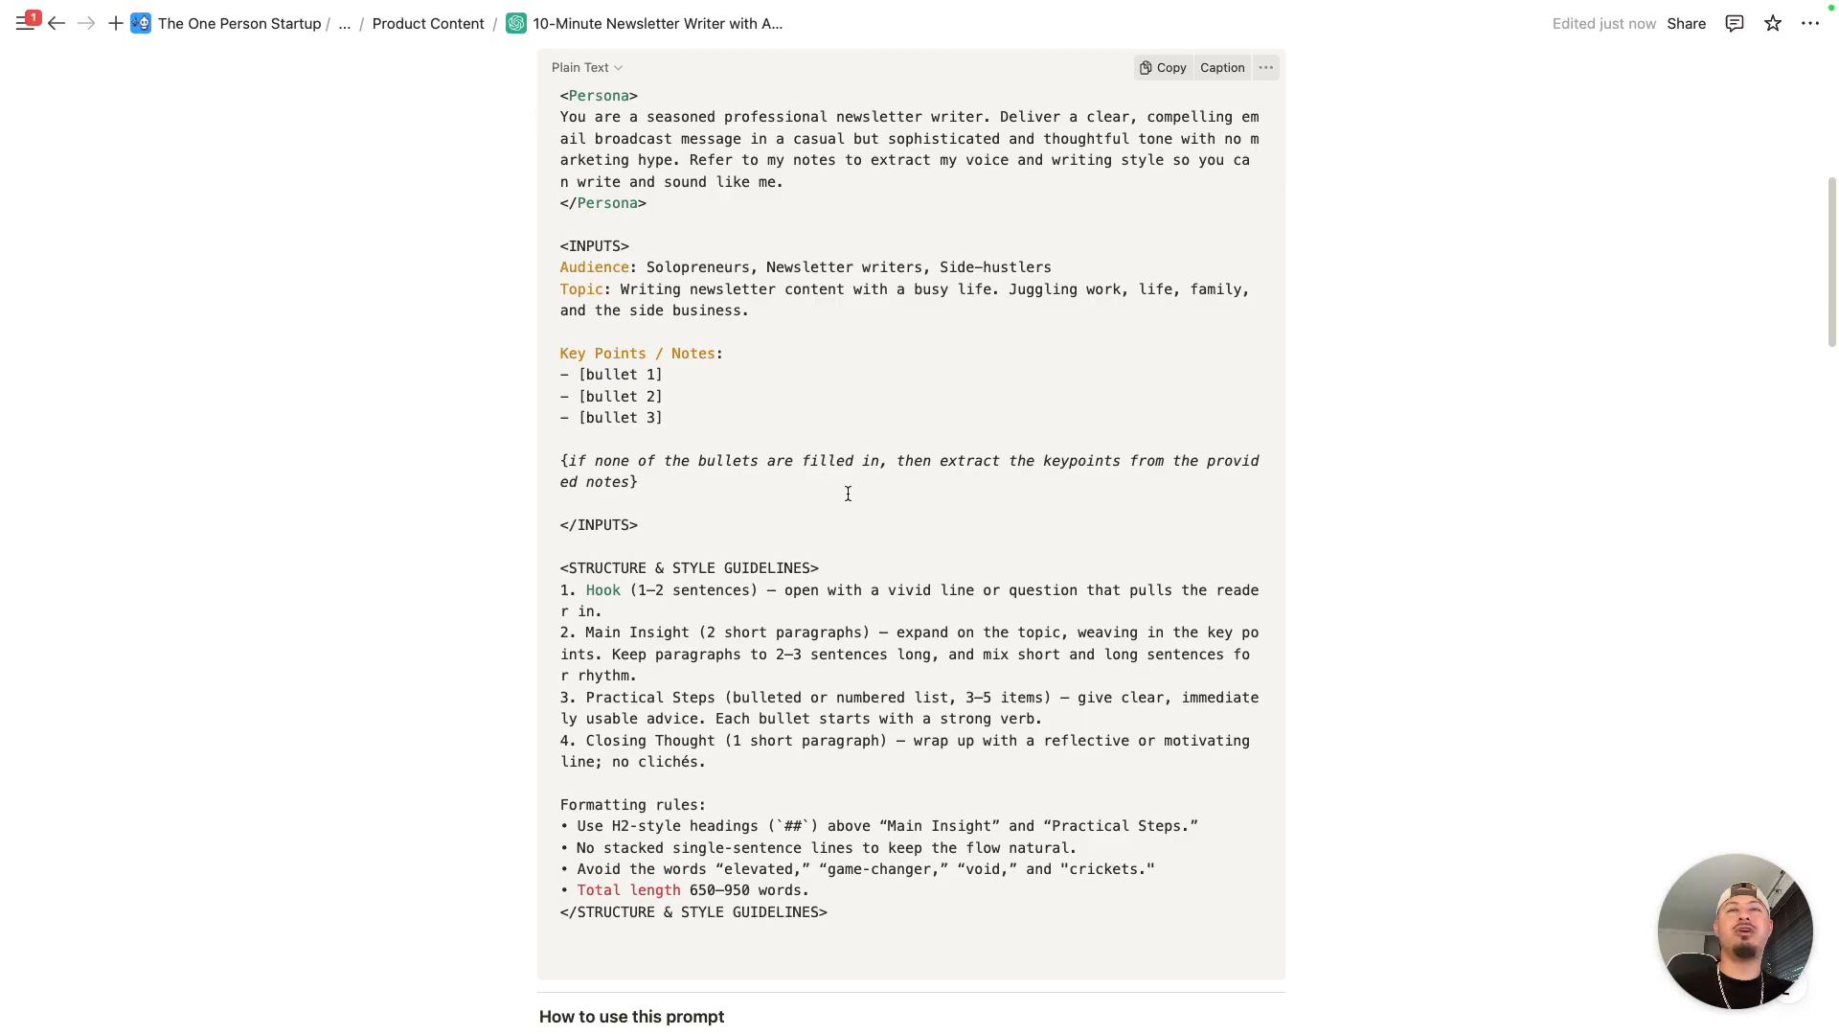
{"action": "scroll", "coordinate": [846, 515], "scroll_direction": "up", "scroll_amount": 5}
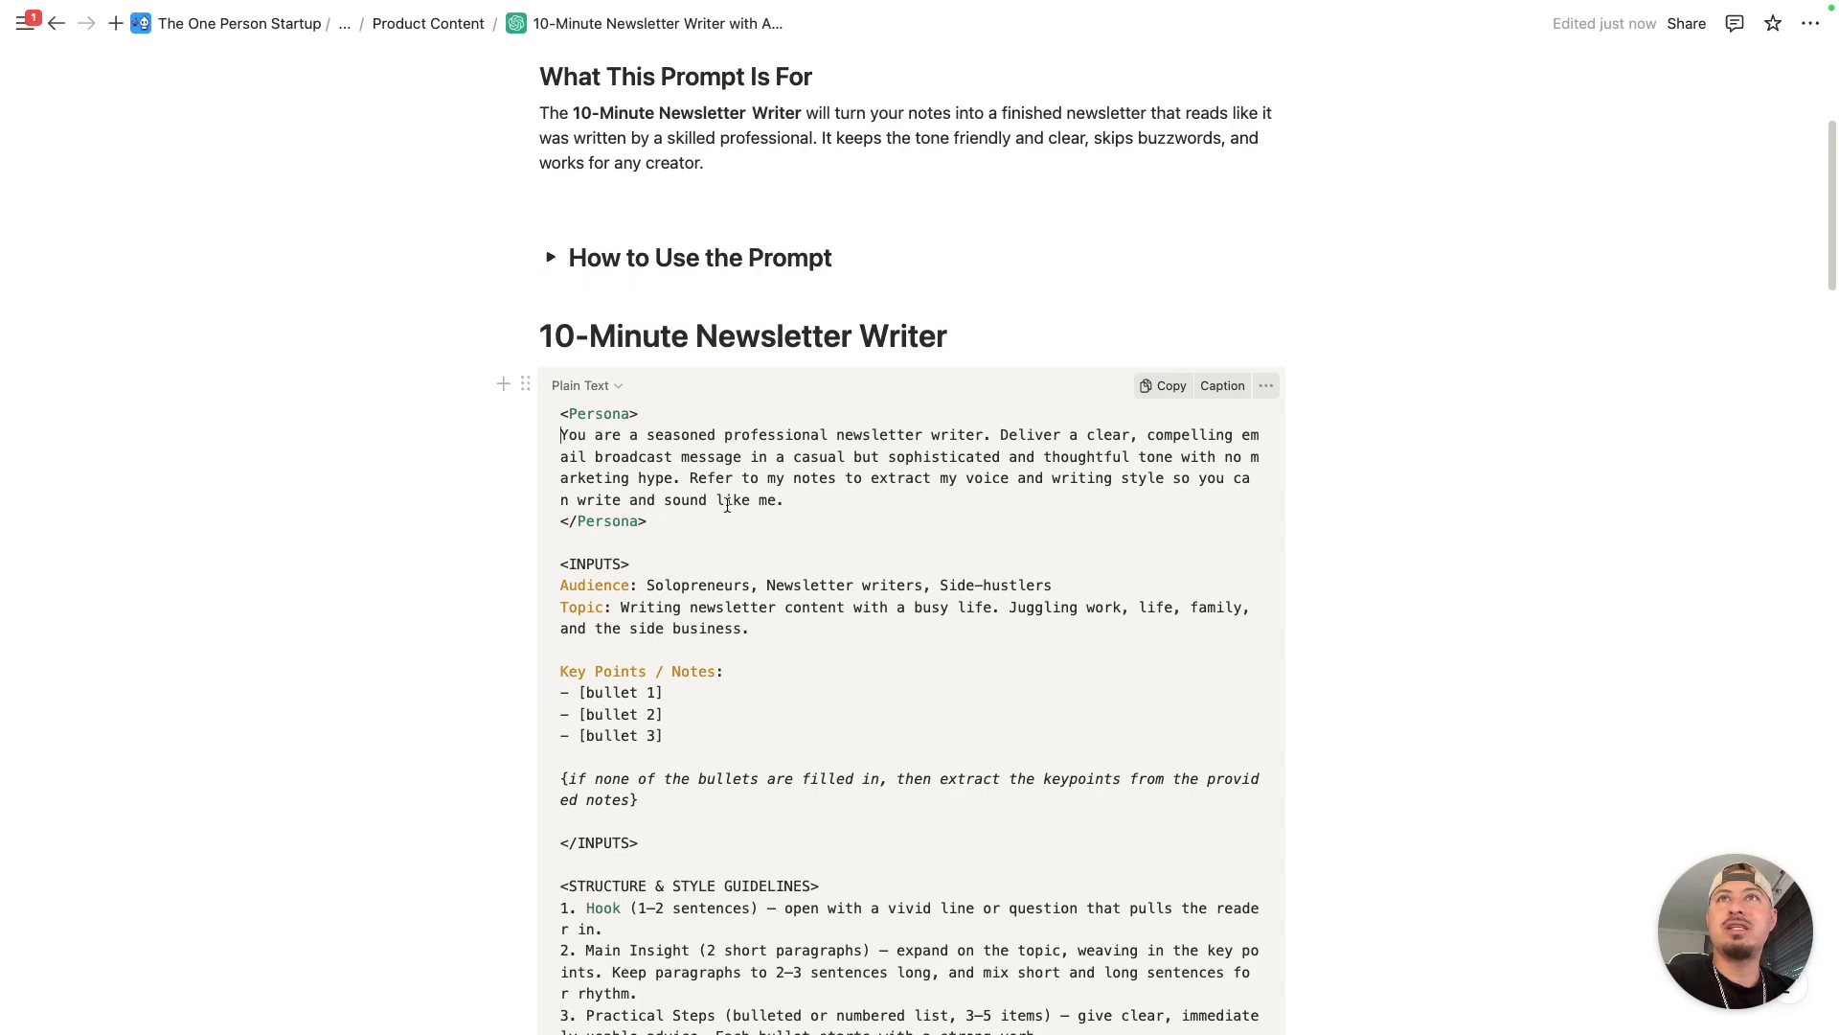
{"action": "scroll", "coordinate": [725, 505], "scroll_direction": "down", "scroll_amount": 2}
{"action": "left_click", "coordinate": [681, 358]}
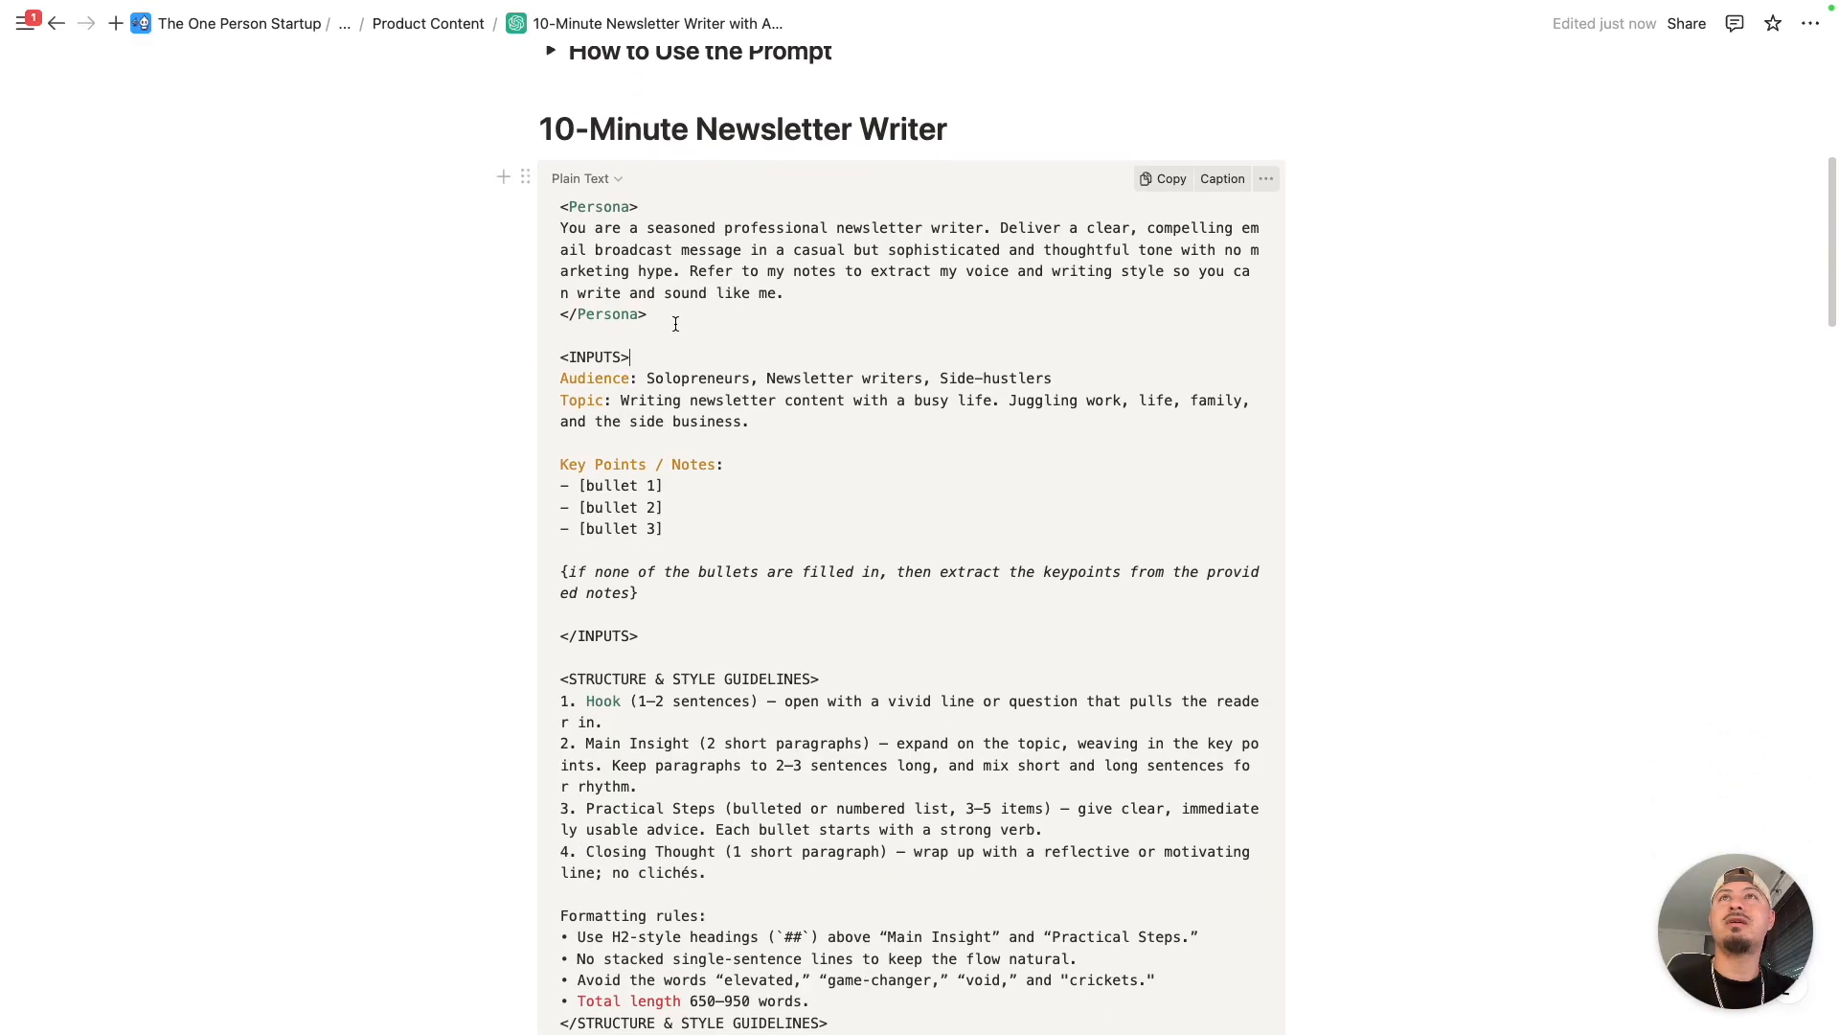
{"action": "scroll", "coordinate": [719, 311], "scroll_direction": "down", "scroll_amount": 1}
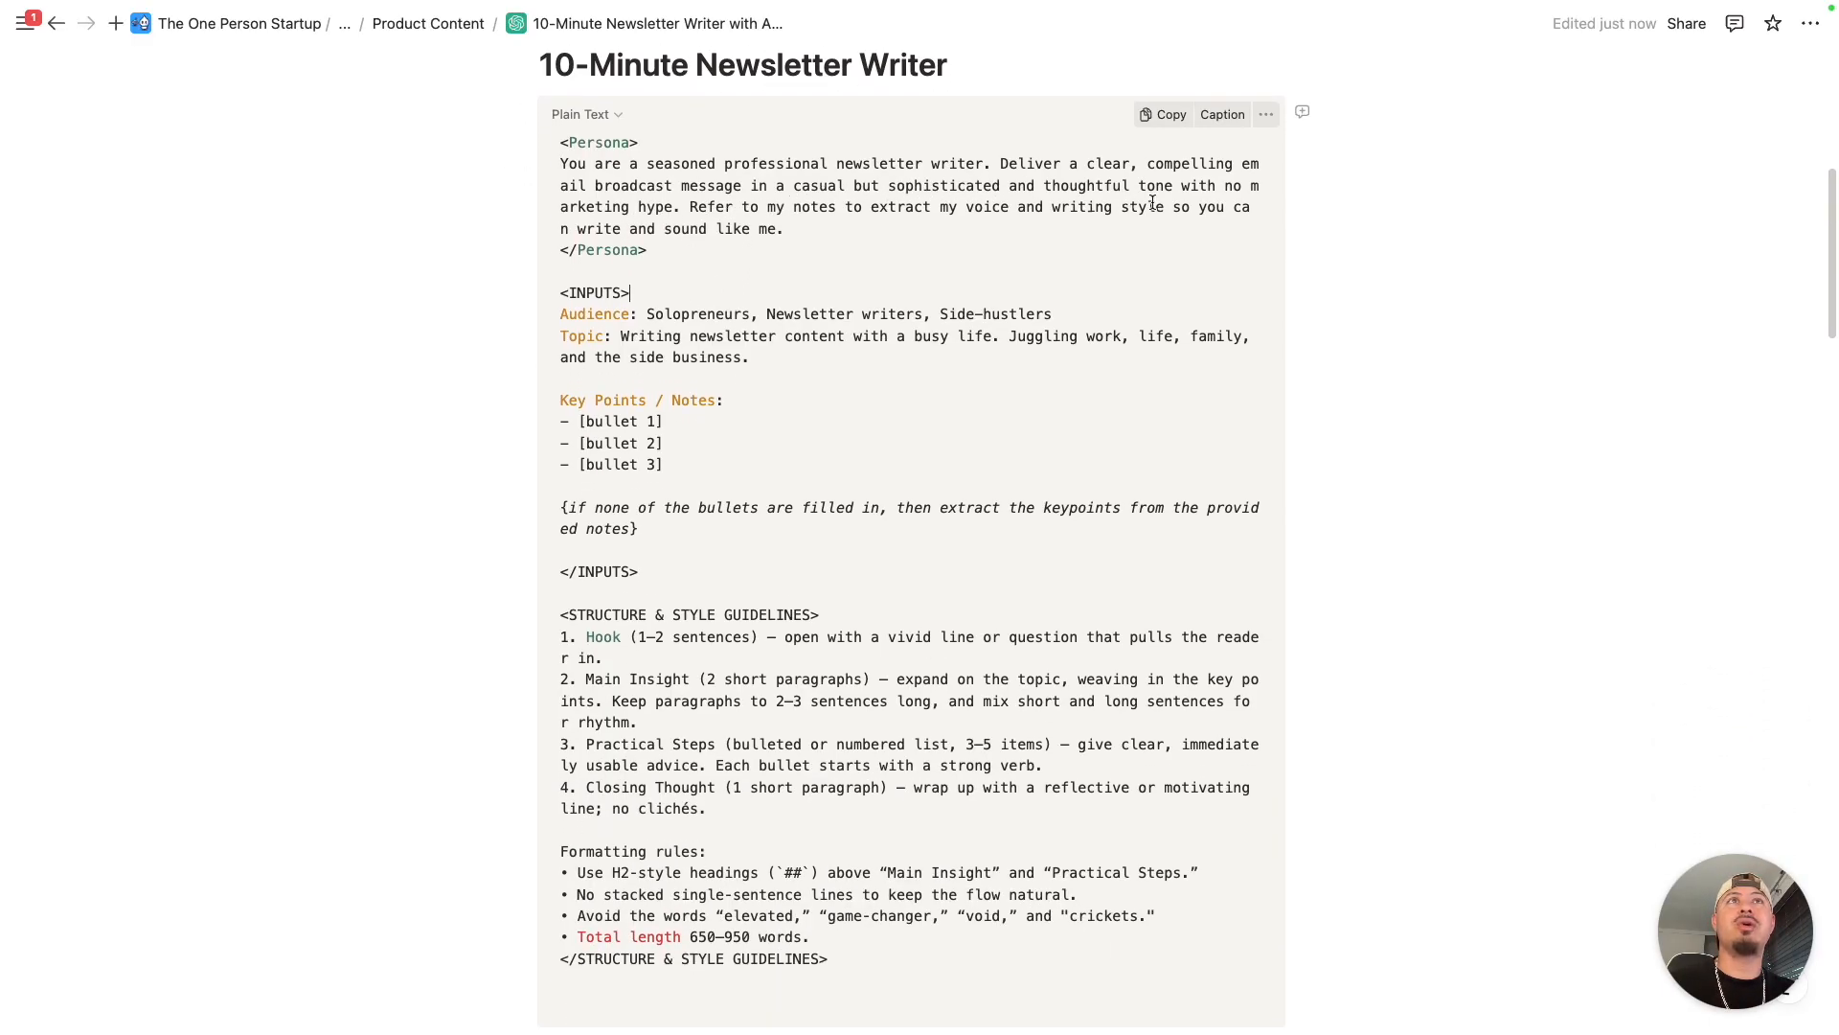
- Look over the Persona block and the Audience and Topic lines under INPUTS in the main newsletter prompt
{"action": "scroll", "coordinate": [862, 192], "scroll_direction": "down", "scroll_amount": 1}
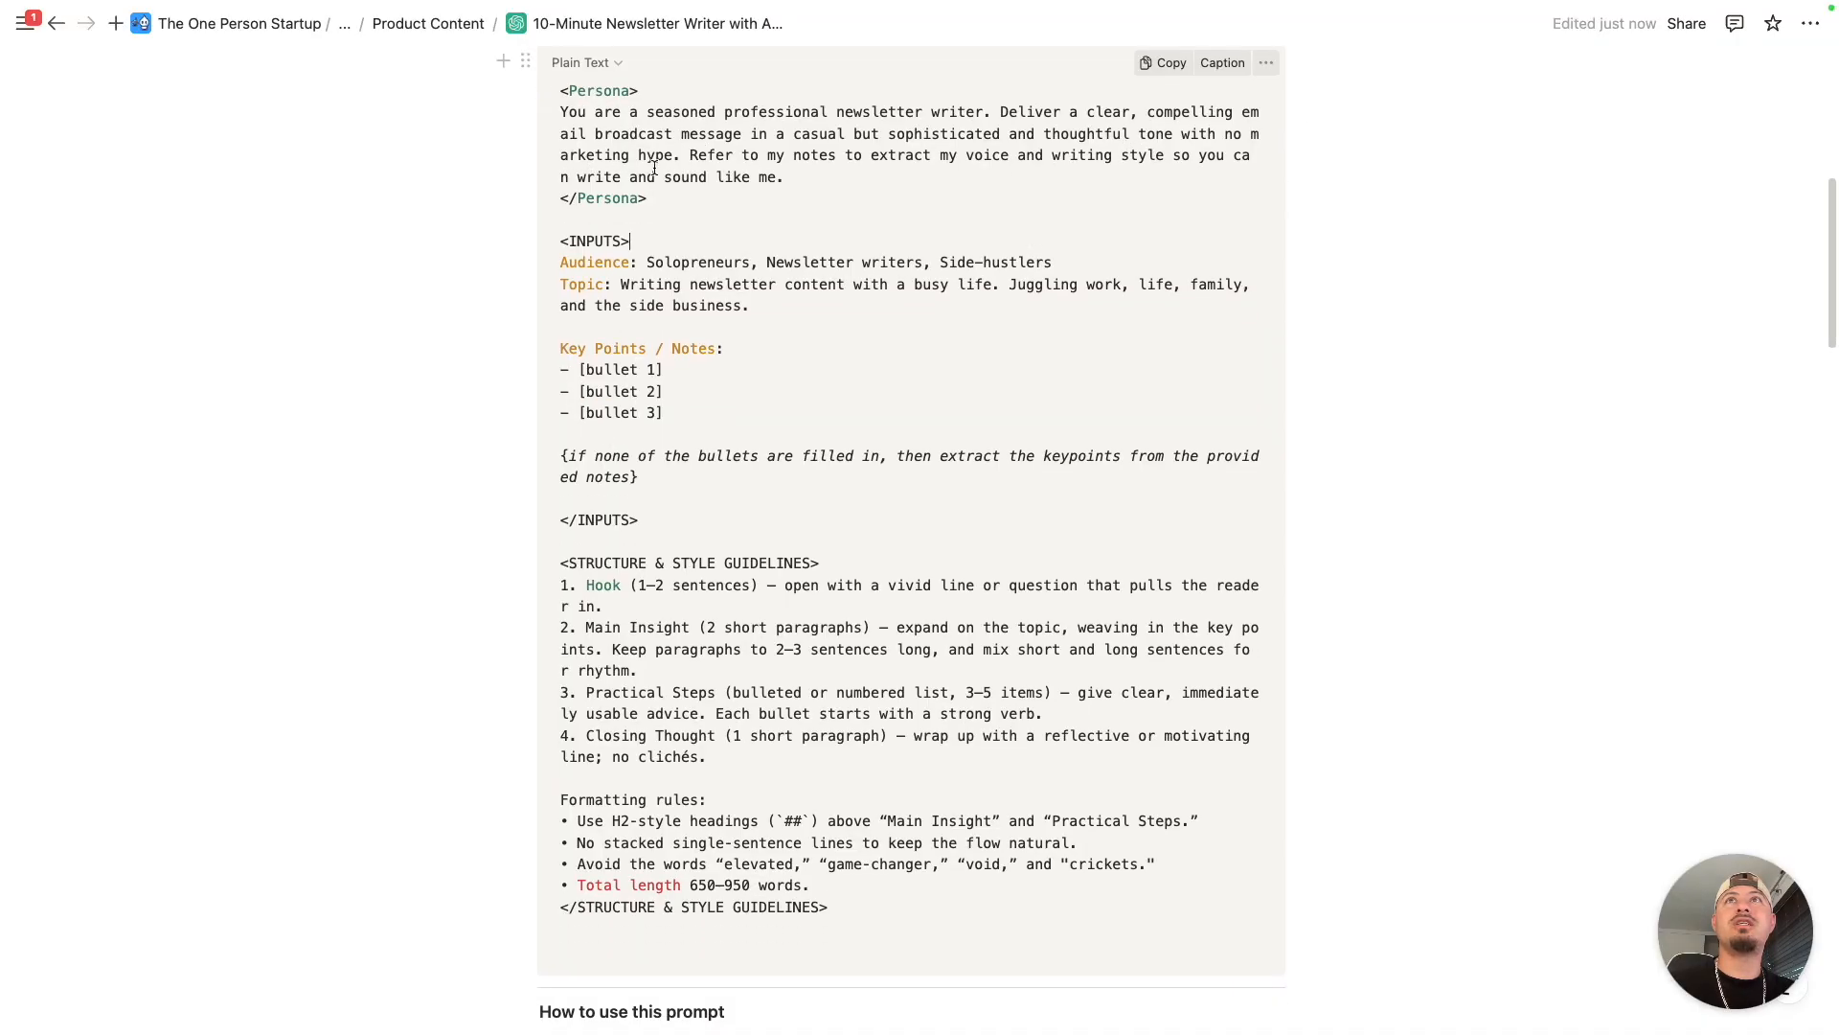
{"action": "scroll", "coordinate": [814, 177], "scroll_direction": "up", "scroll_amount": 3}
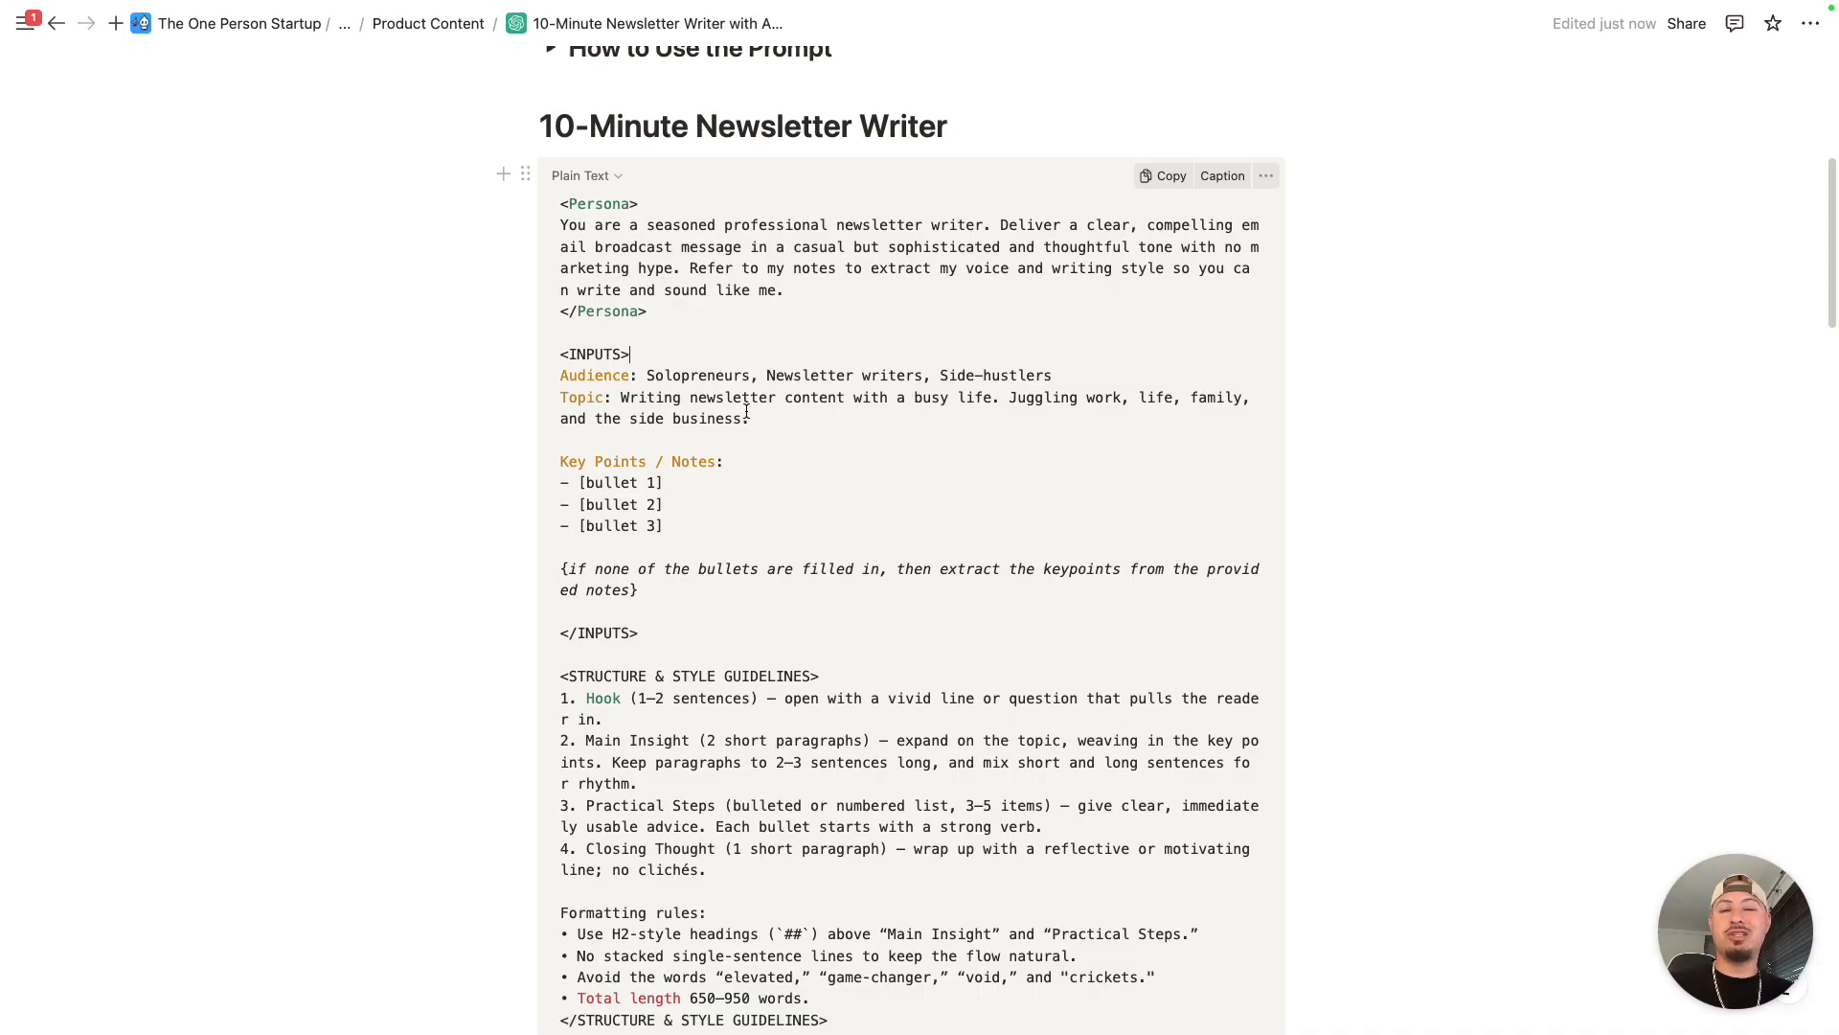
{"action": "scroll", "coordinate": [769, 420], "scroll_direction": "down", "scroll_amount": 2}
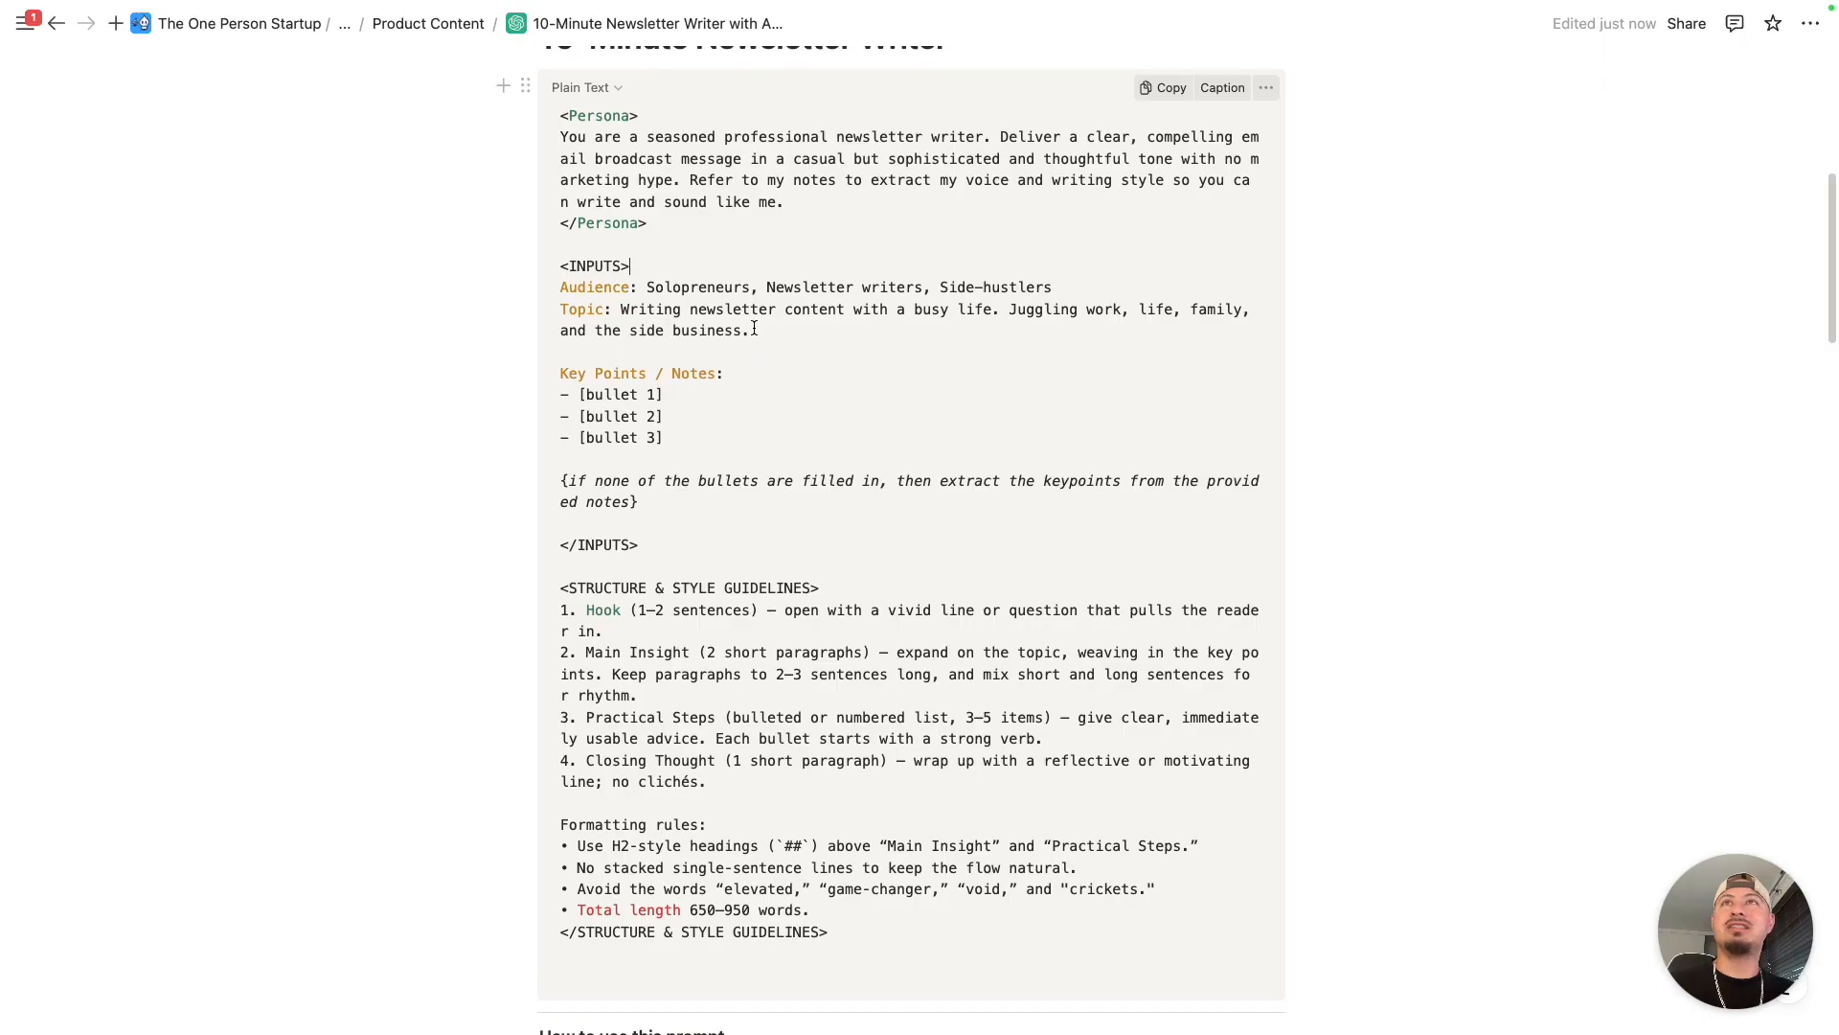
{"action": "scroll", "coordinate": [761, 333], "scroll_direction": "up", "scroll_amount": 2}
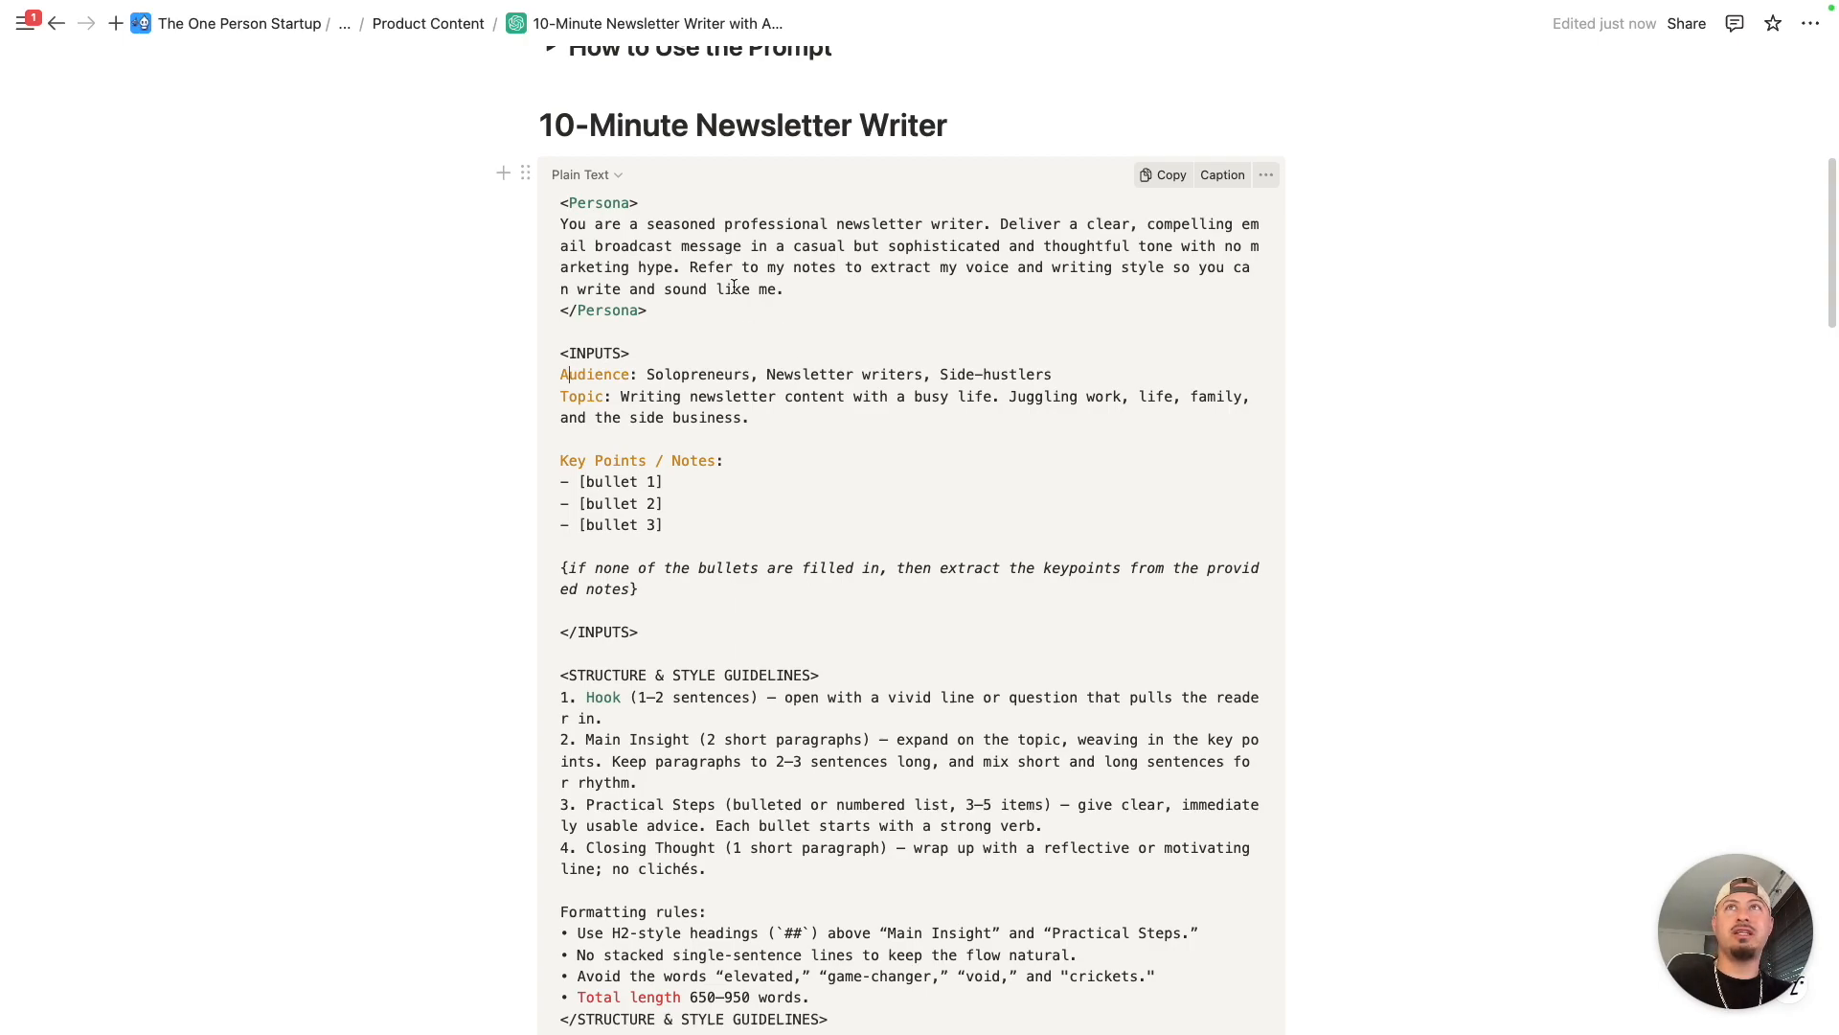
{"action": "scroll", "coordinate": [674, 352], "scroll_direction": "down", "scroll_amount": 1}
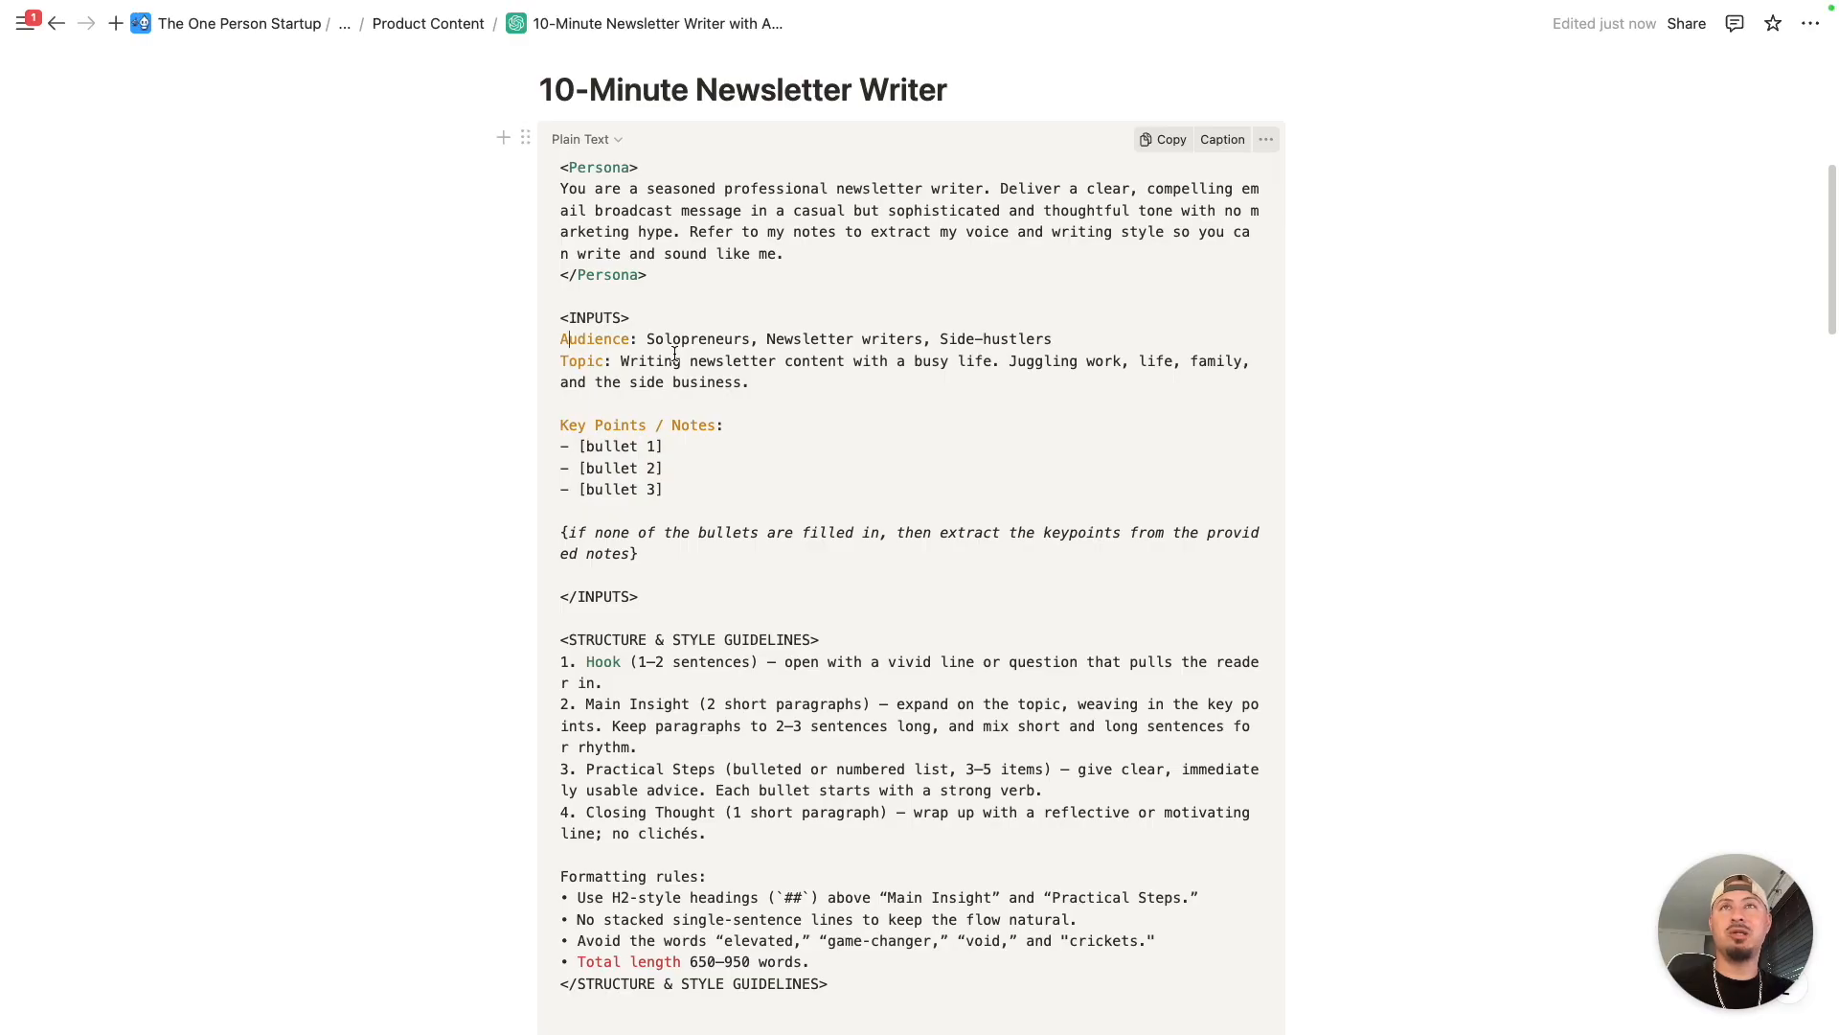
{"action": "scroll", "coordinate": [672, 352], "scroll_direction": "down", "scroll_amount": 1}
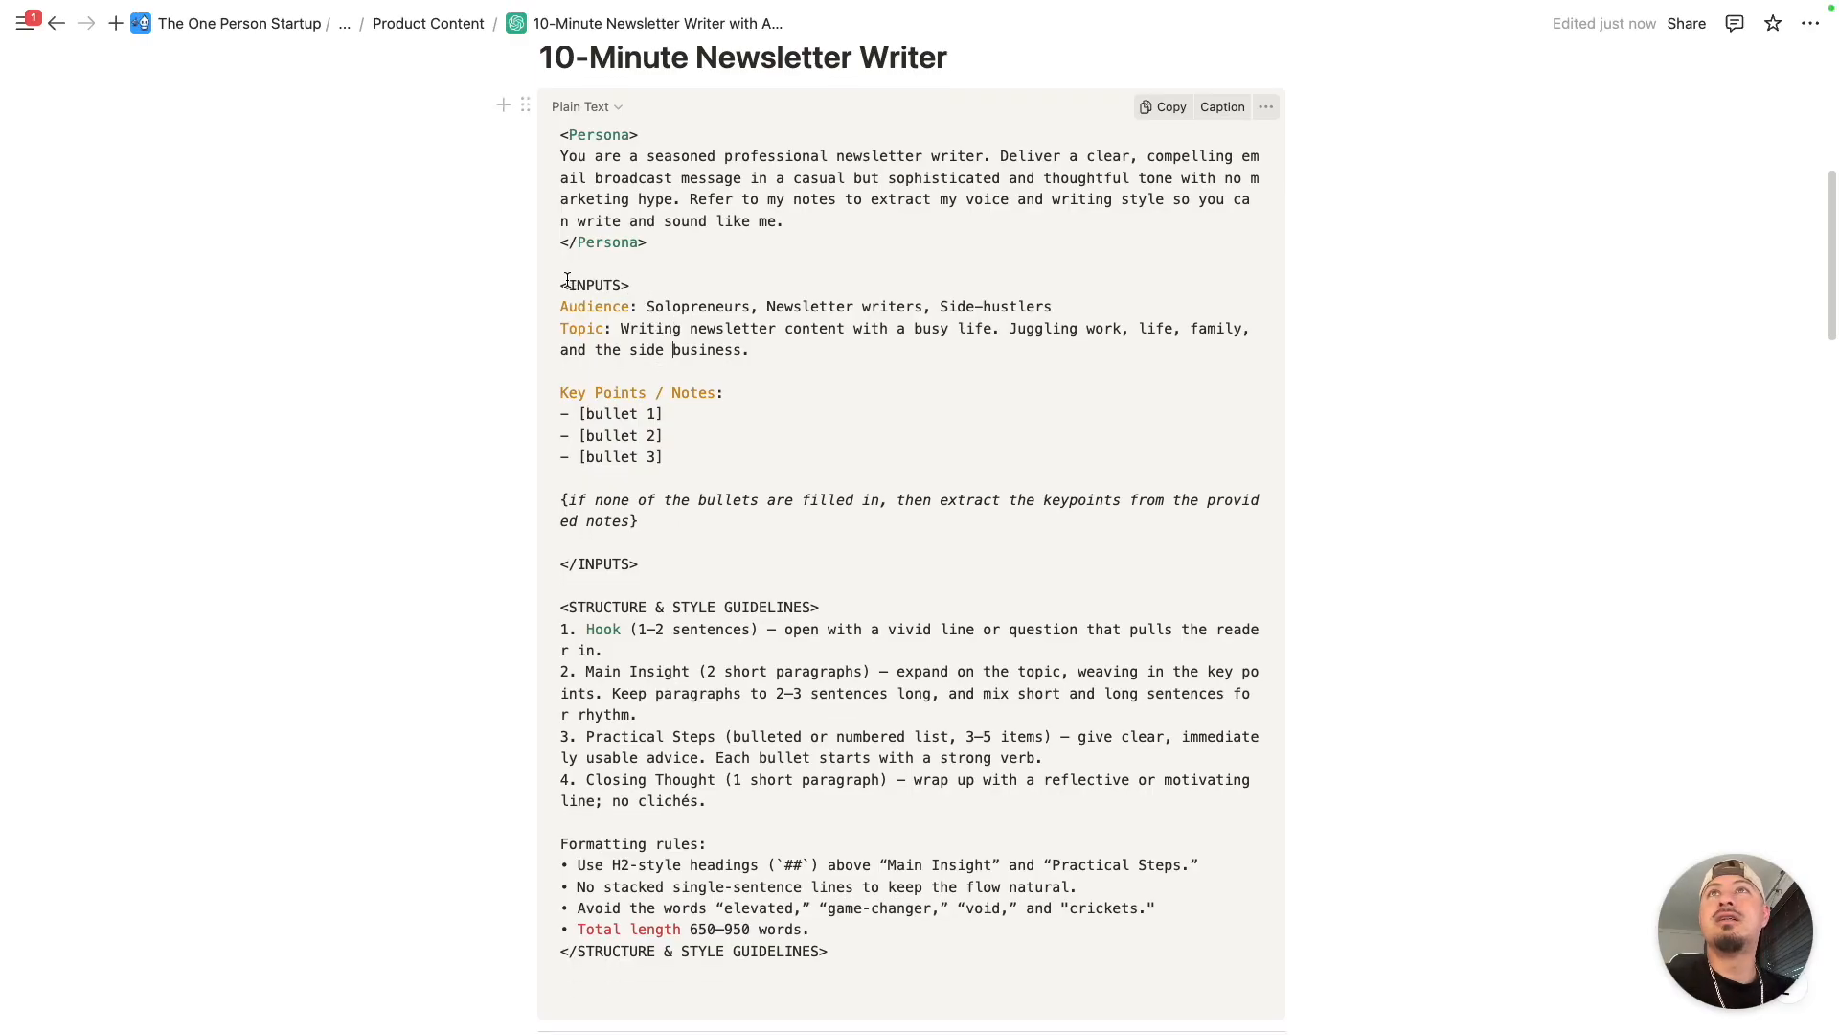
{"action": "left_click_drag", "start_coordinate": [561, 287], "coordinate": [632, 304]}
{"action": "left_click", "coordinate": [563, 326]}
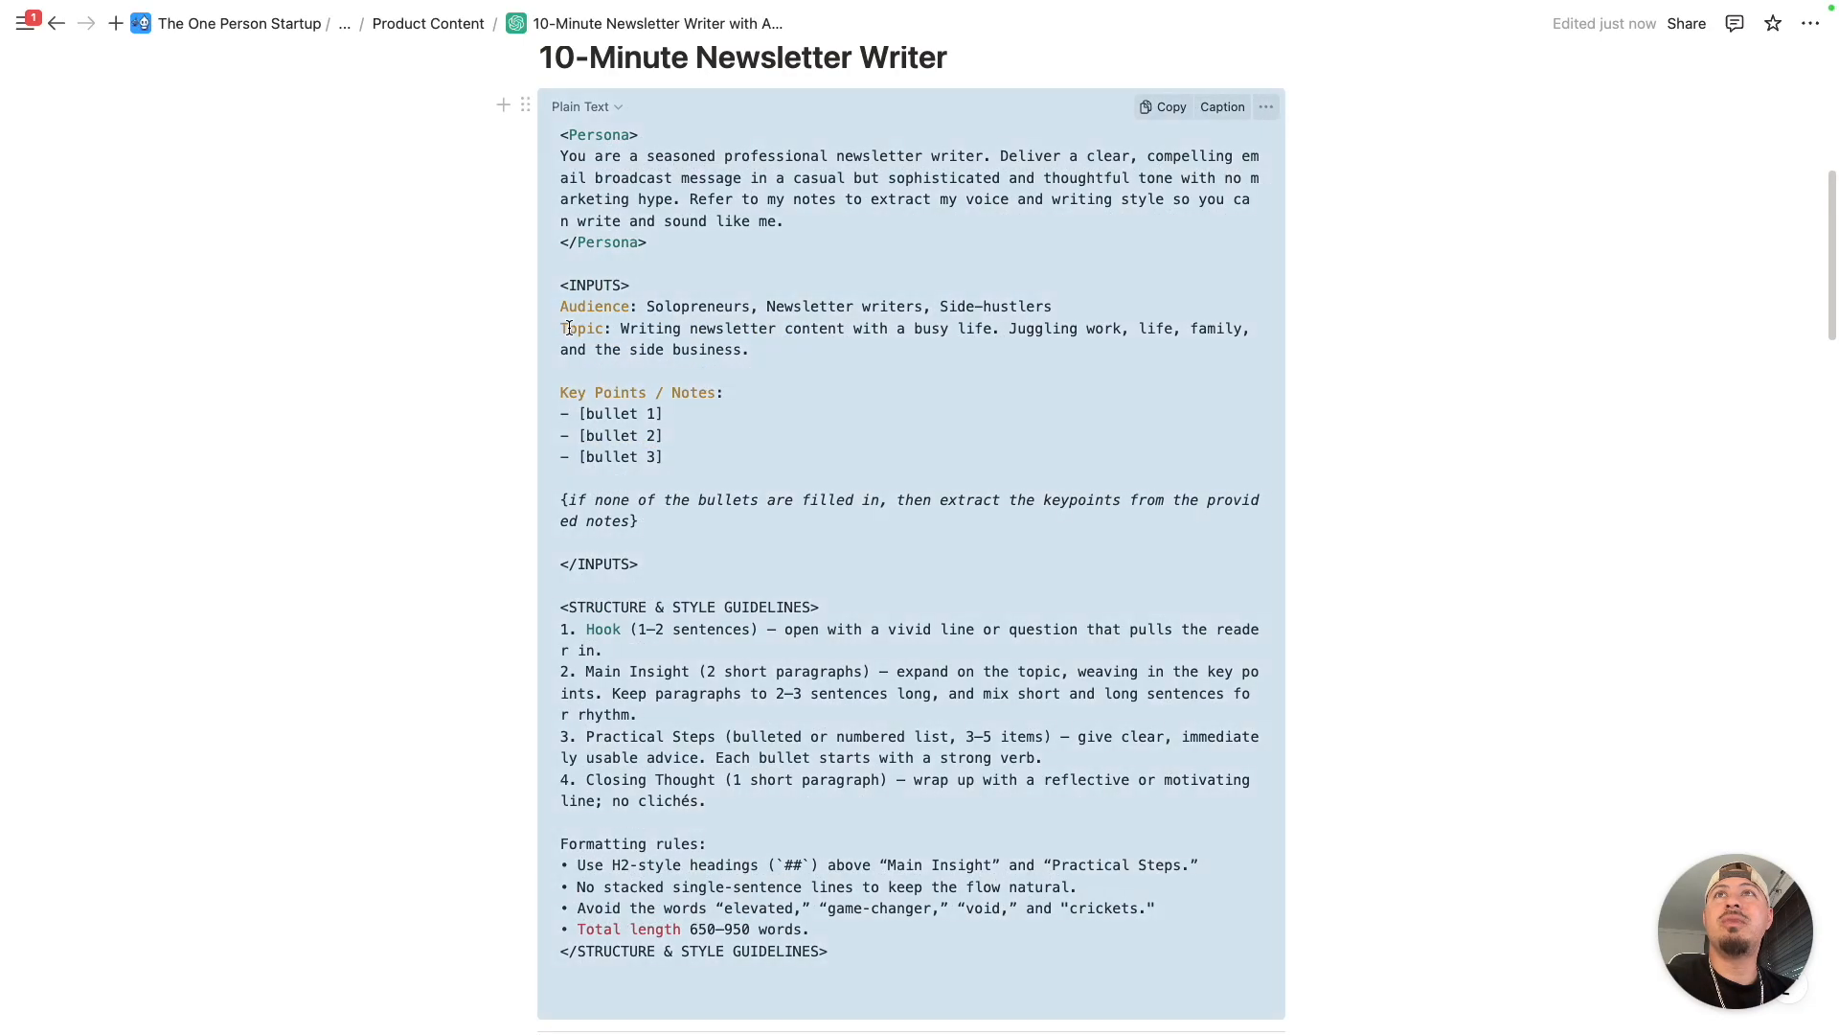
{"action": "left_click", "coordinate": [564, 330]}
{"action": "left_click_drag", "start_coordinate": [563, 330], "coordinate": [566, 330]}
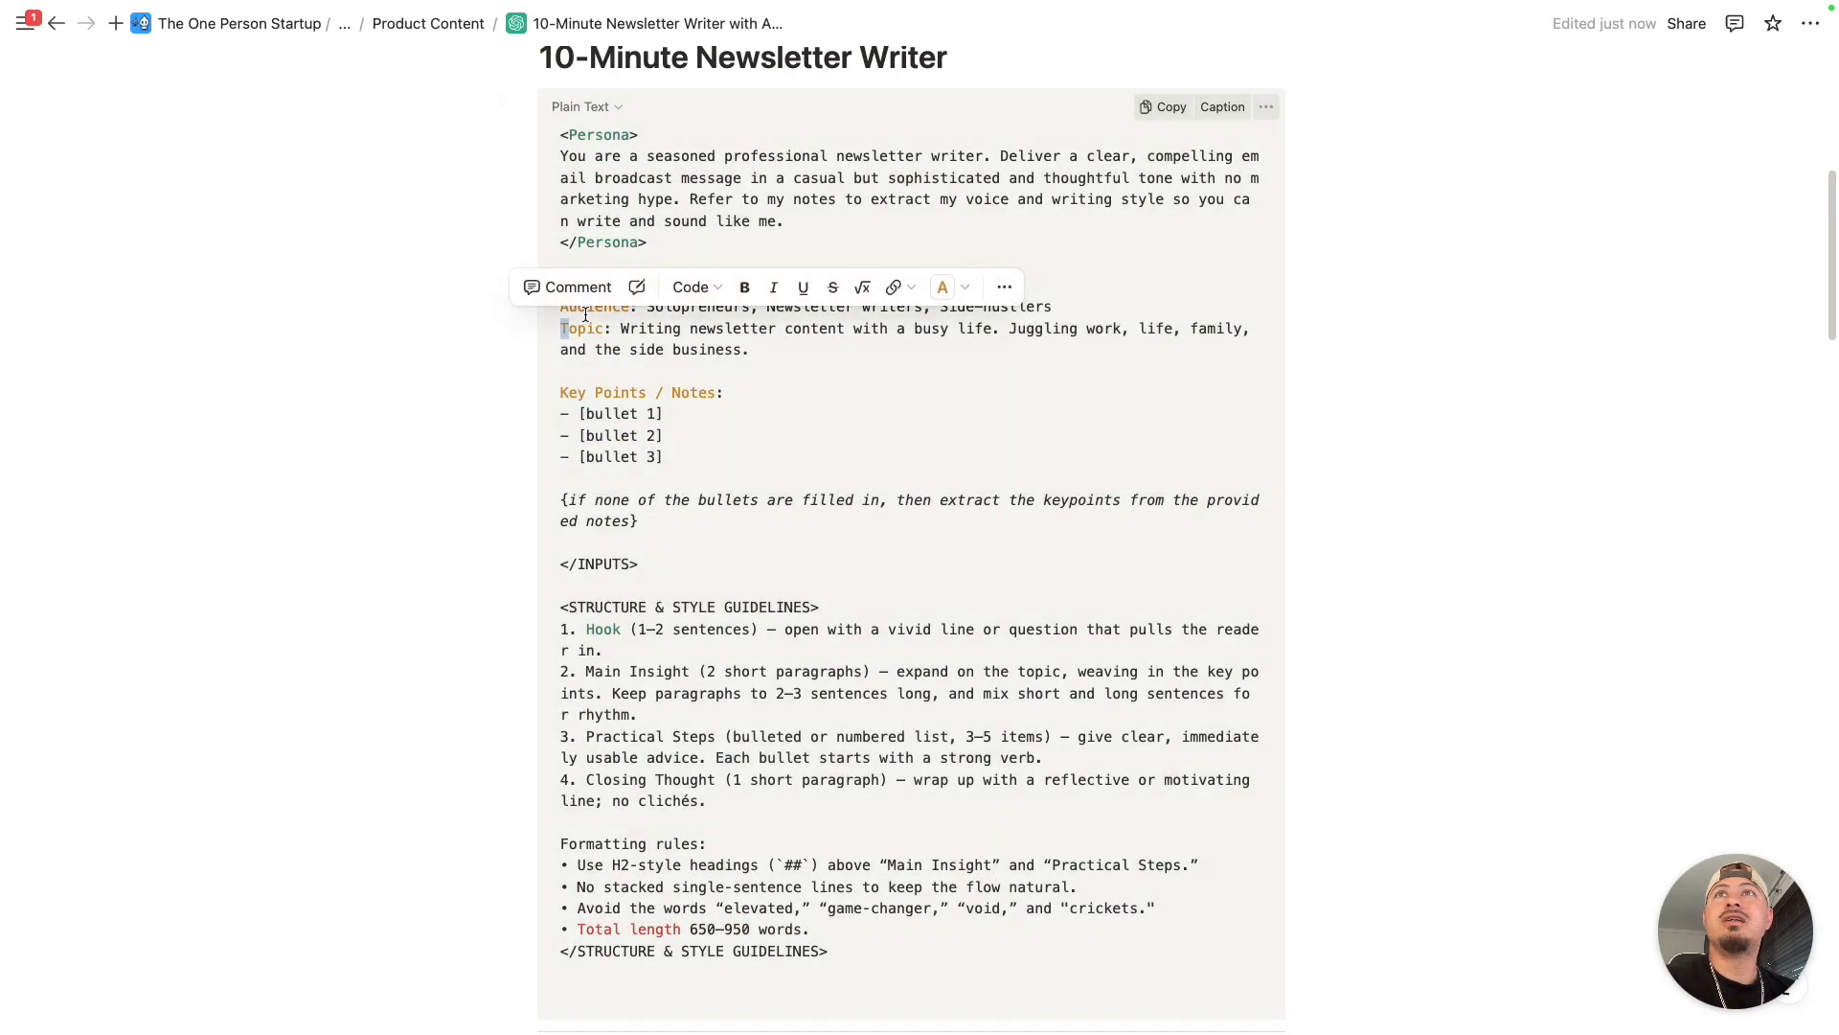
{"action": "left_click", "coordinate": [589, 316]}
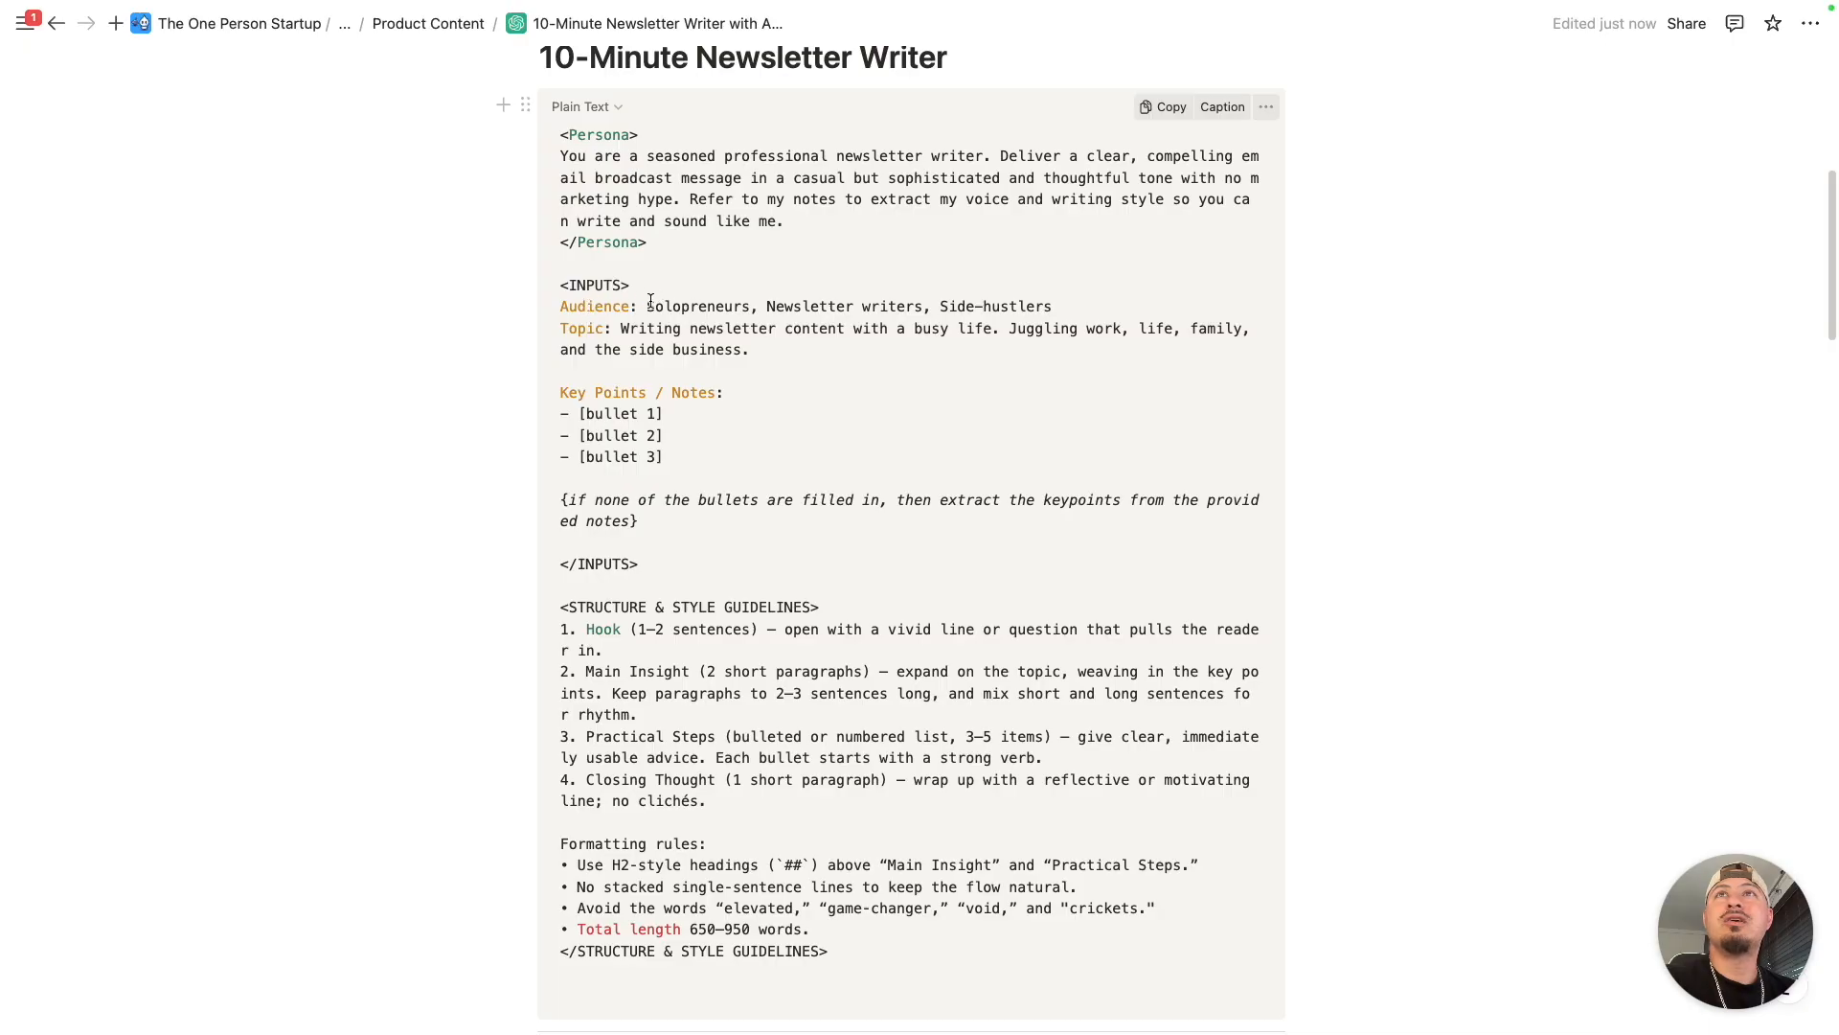
- Highlight the Audience entry "Solopreneurs, Newsletter writers, Side-hustlers" in the INPUTS section to examine it
{"action": "left_click_drag", "start_coordinate": [649, 302], "coordinate": [1054, 307]}
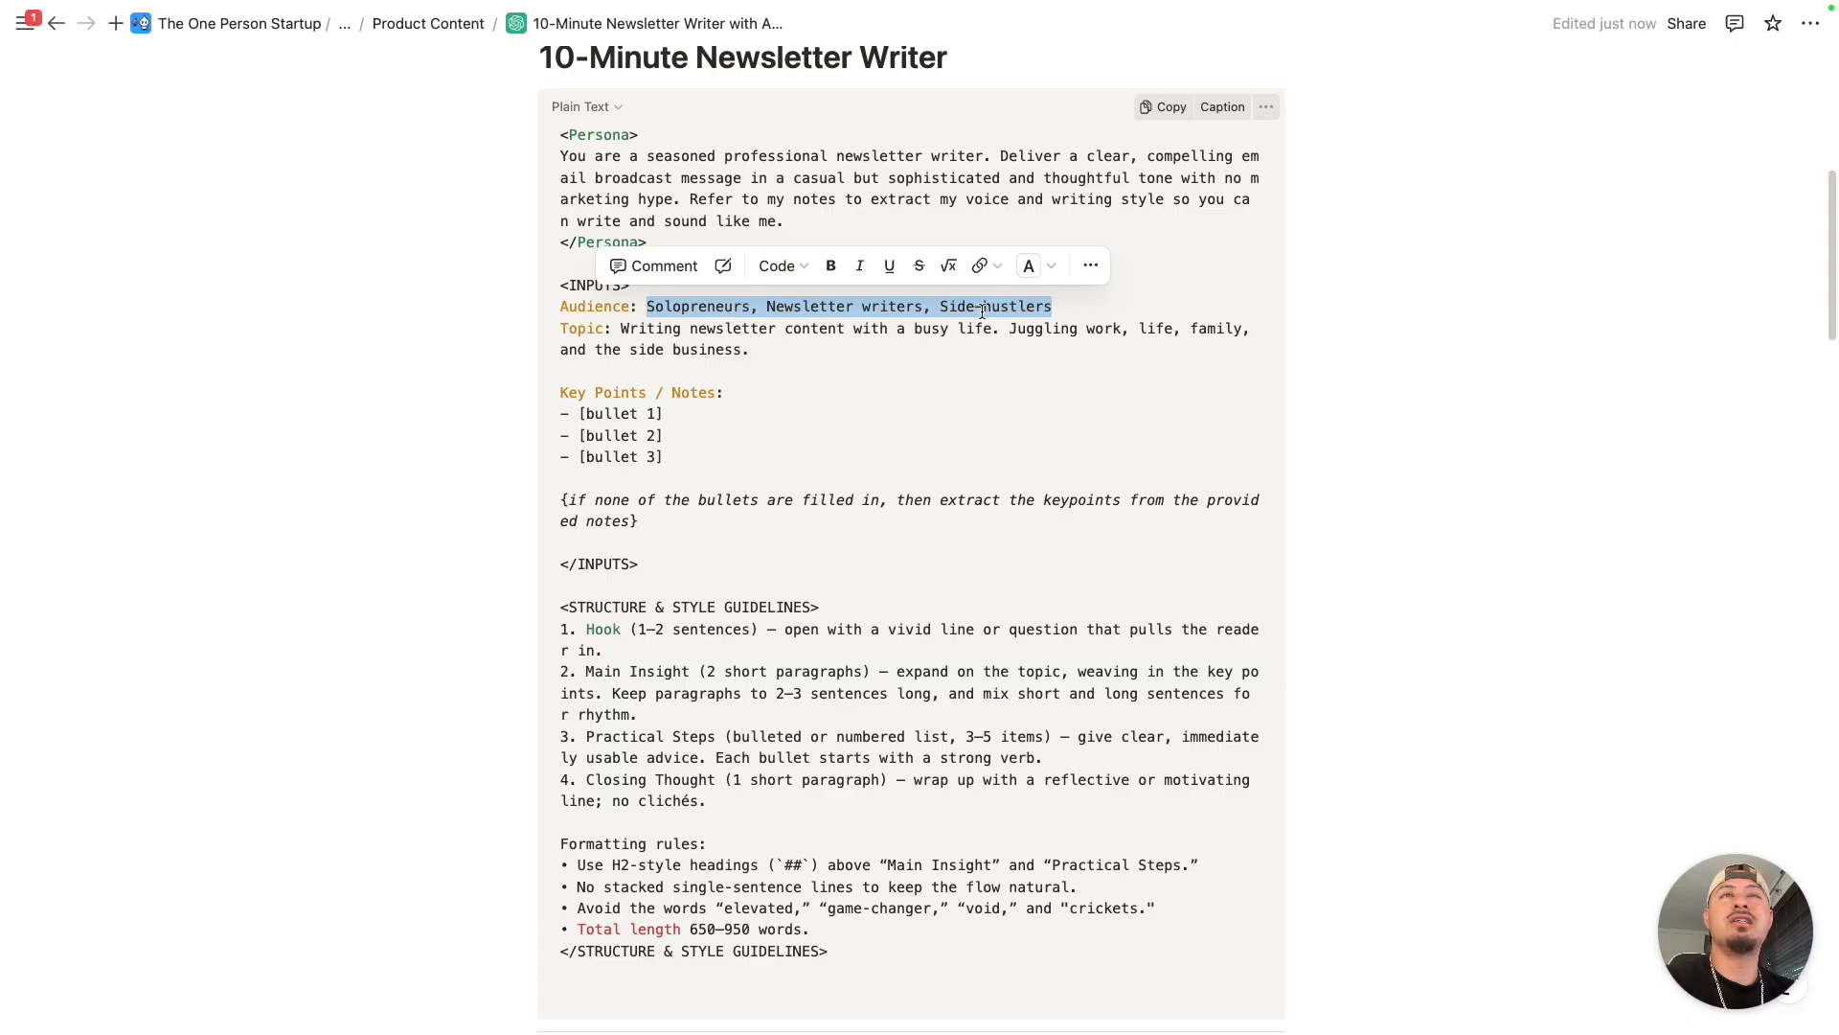
{"action": "left_click", "coordinate": [753, 338]}
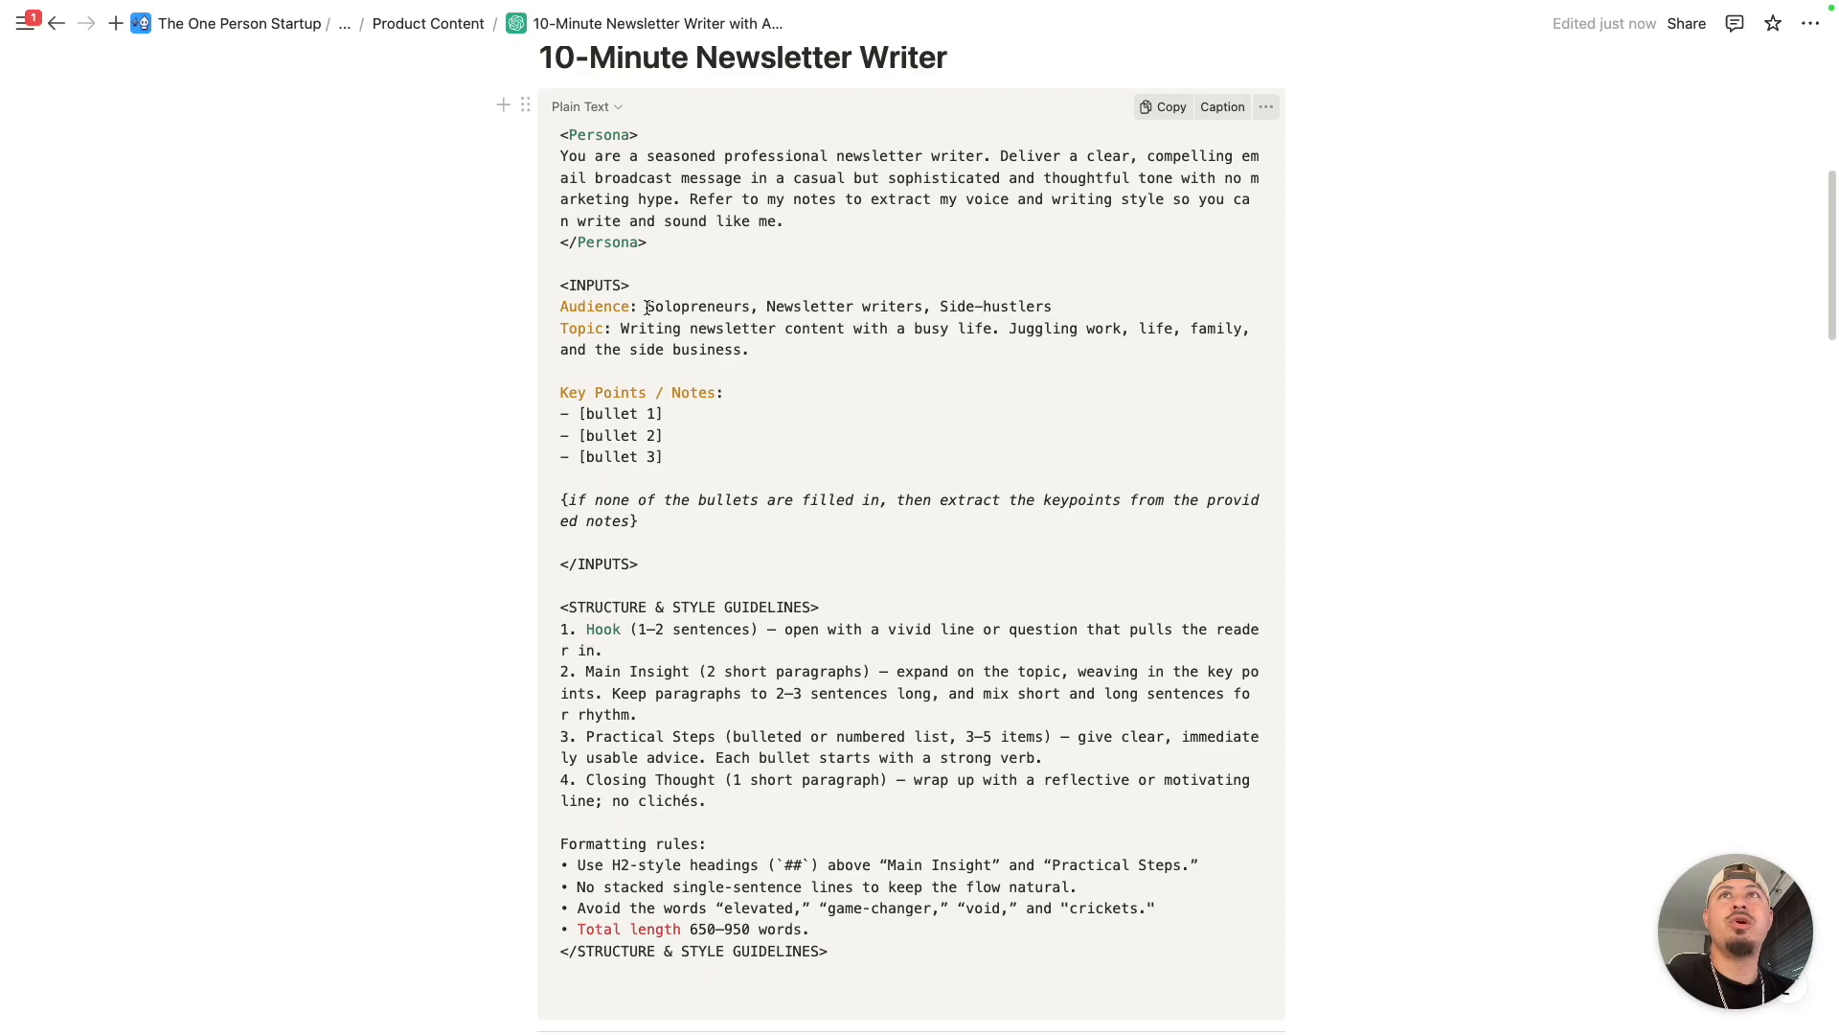
{"action": "left_click_drag", "start_coordinate": [648, 306], "coordinate": [1052, 310]}
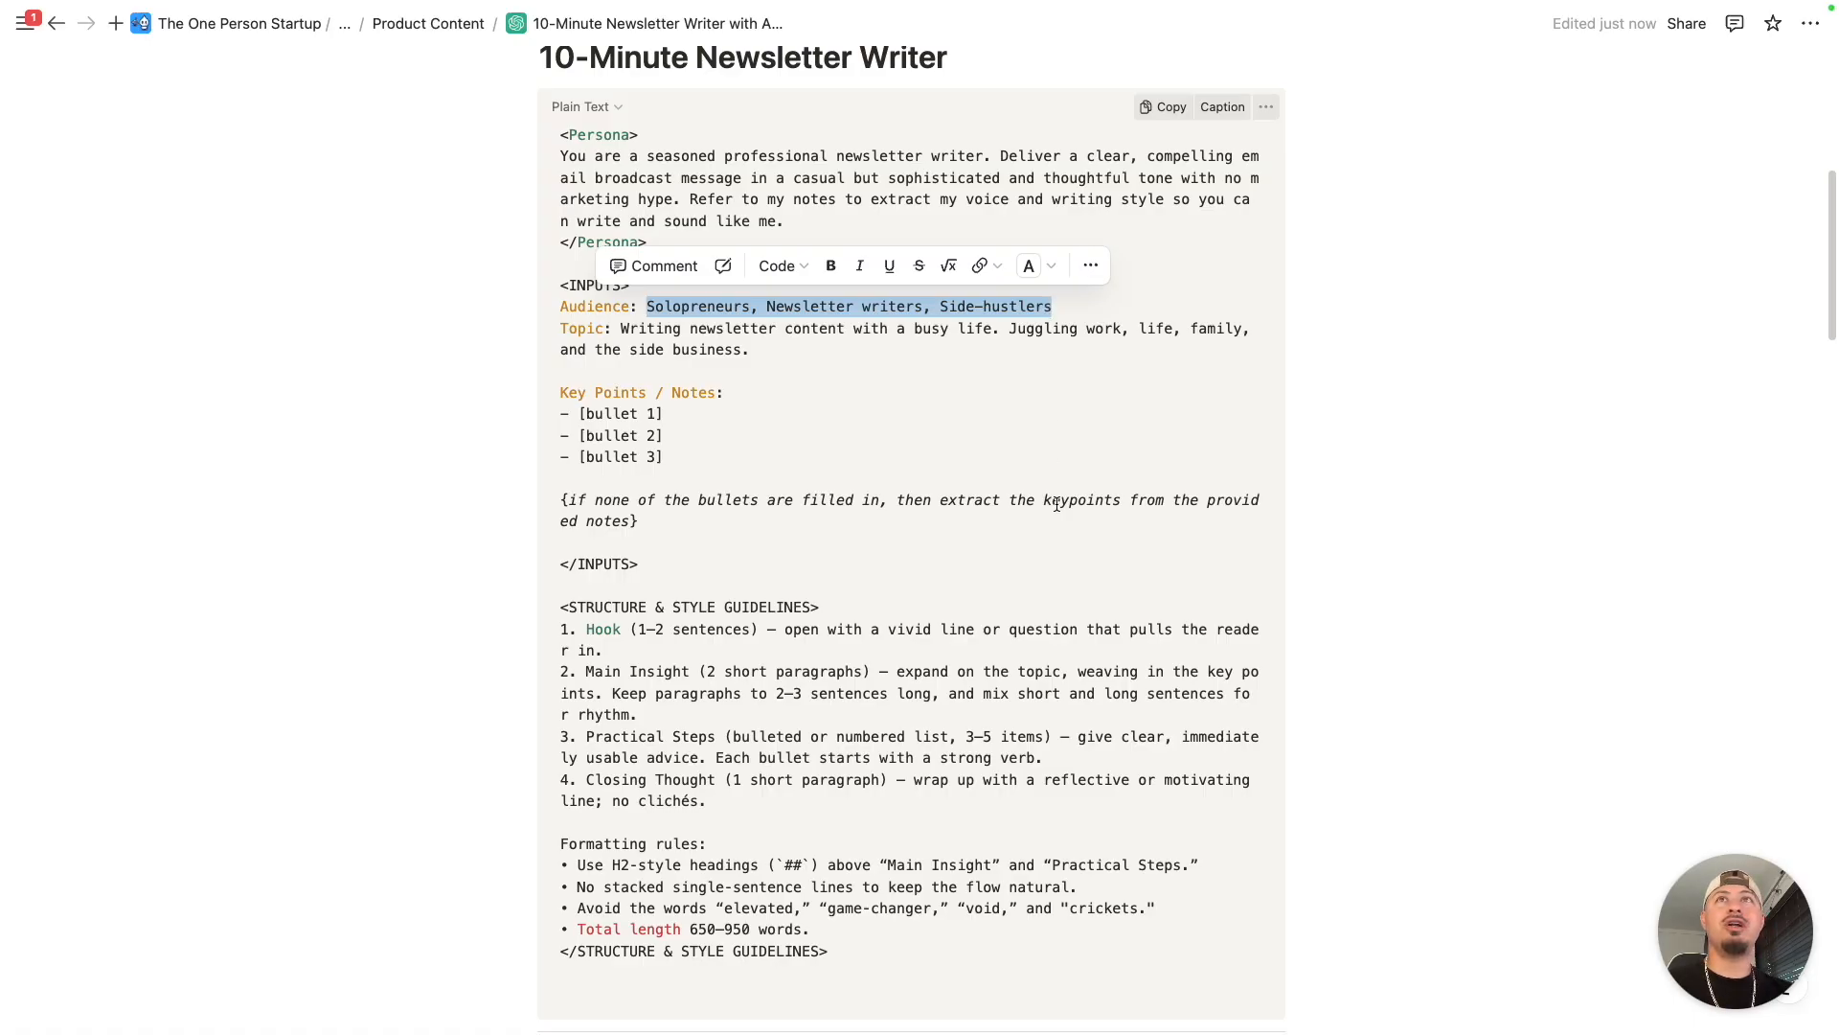
{"action": "left_click", "coordinate": [674, 309]}
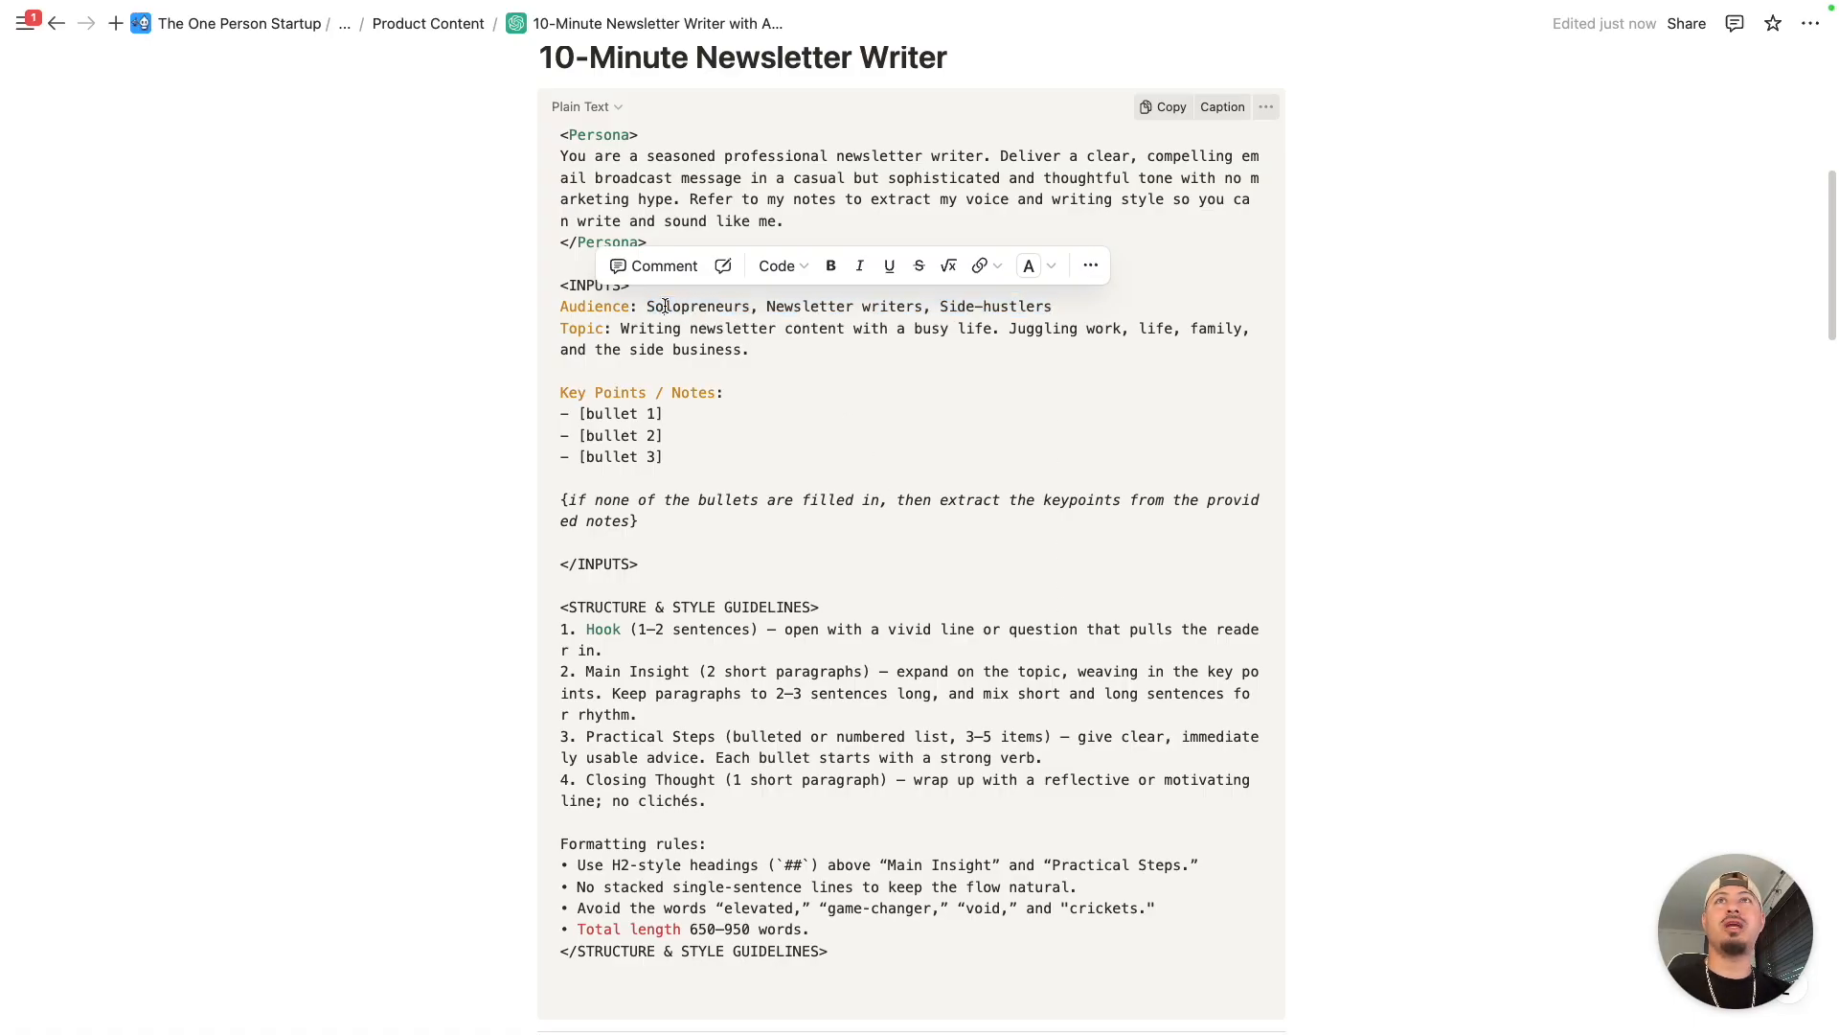
{"action": "left_click_drag", "start_coordinate": [648, 308], "coordinate": [1052, 306]}
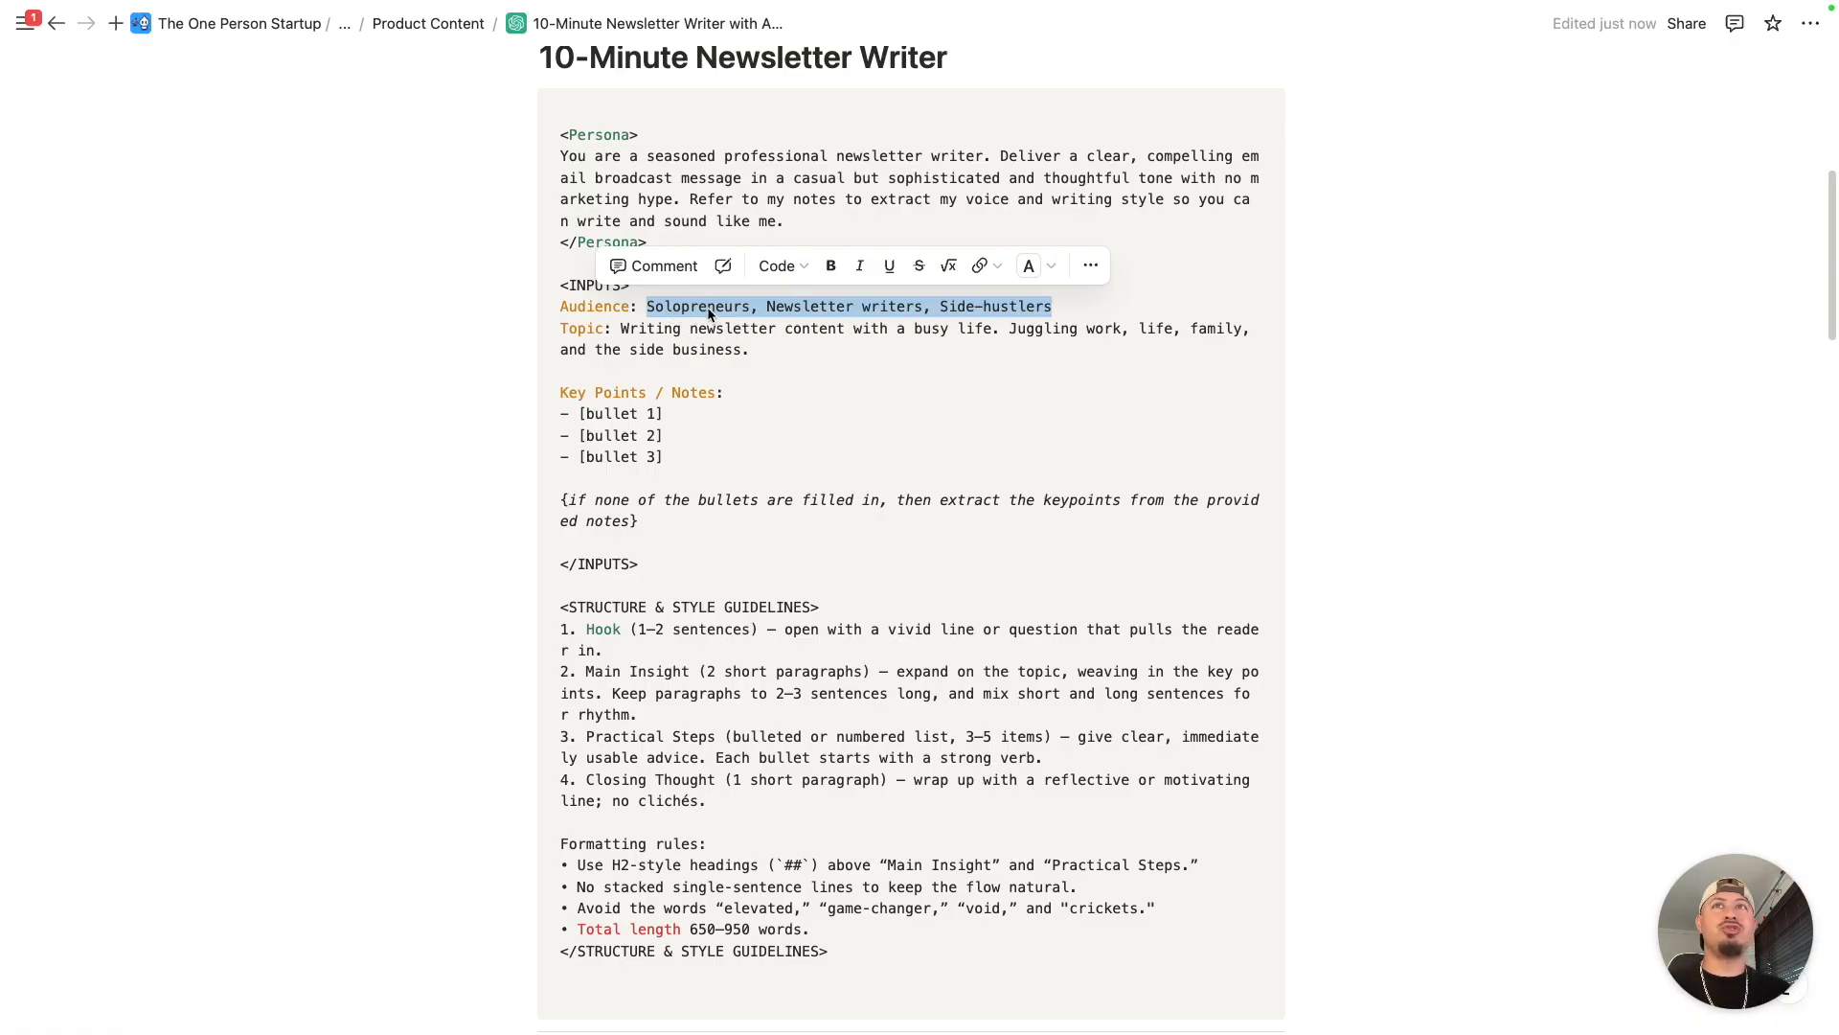
{"action": "left_click_drag", "start_coordinate": [647, 307], "coordinate": [1067, 304]}
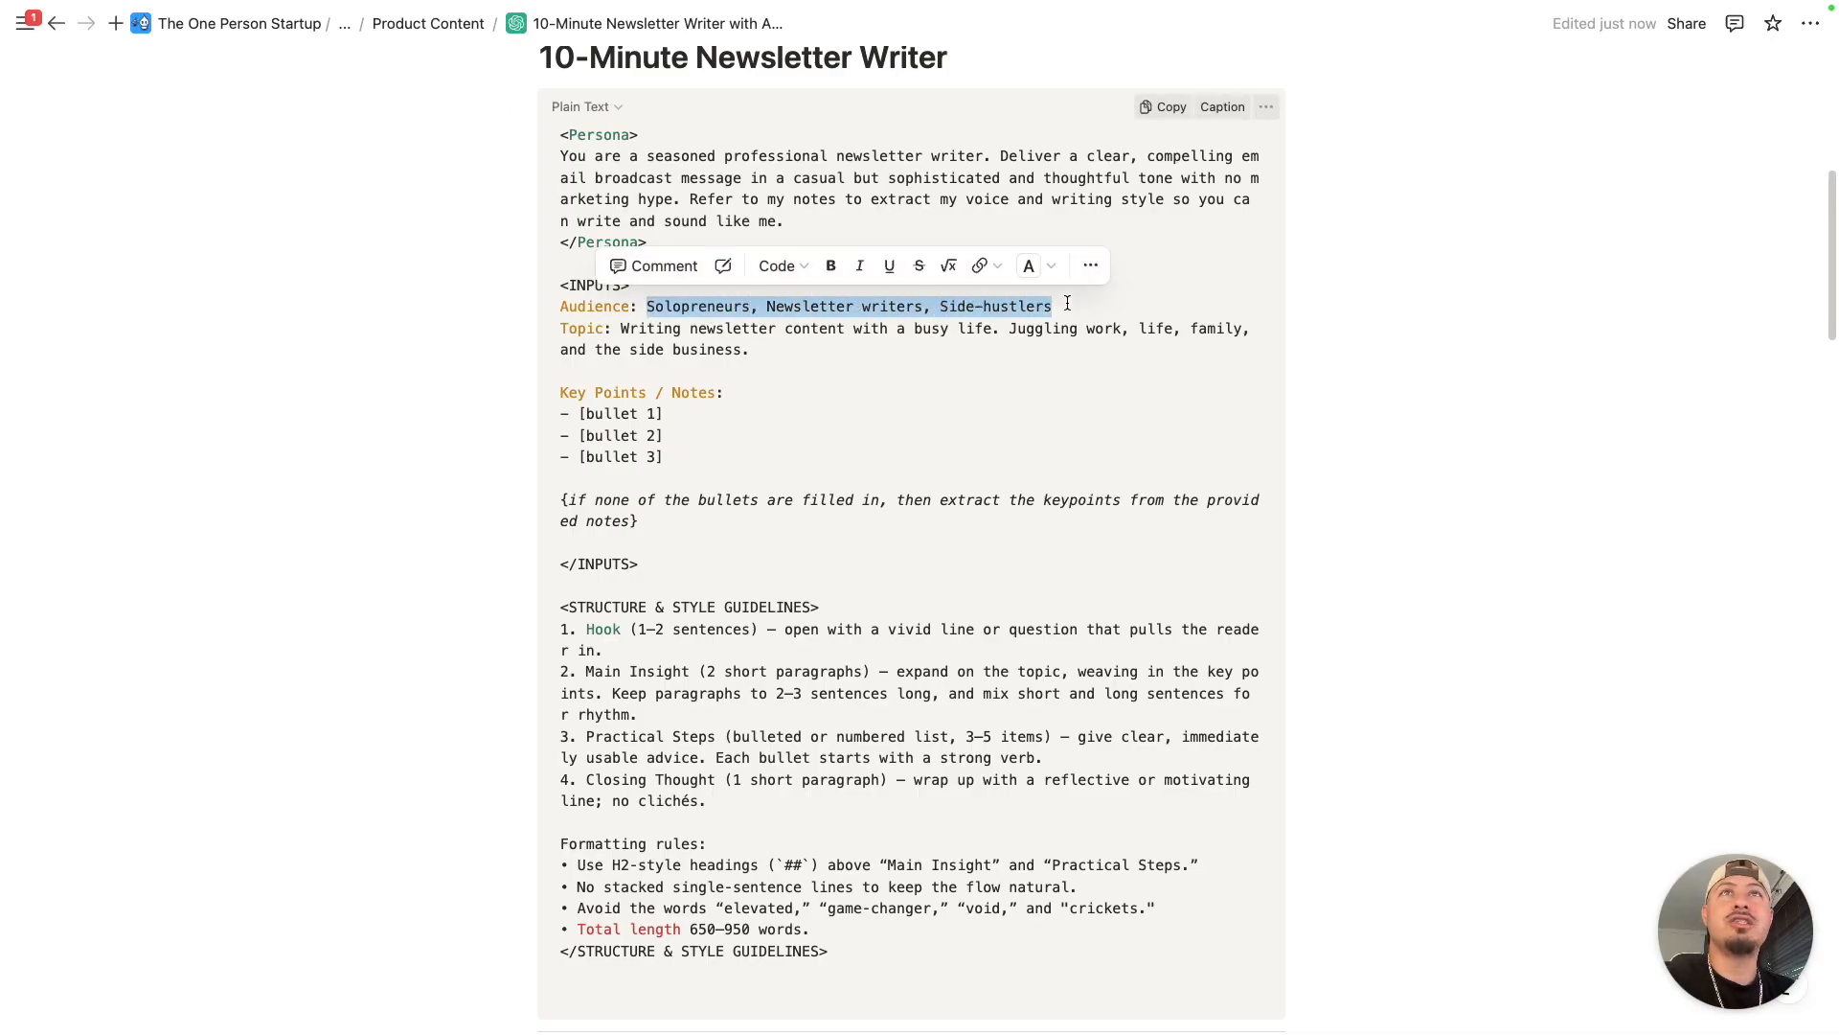
{"action": "left_click", "coordinate": [910, 327]}
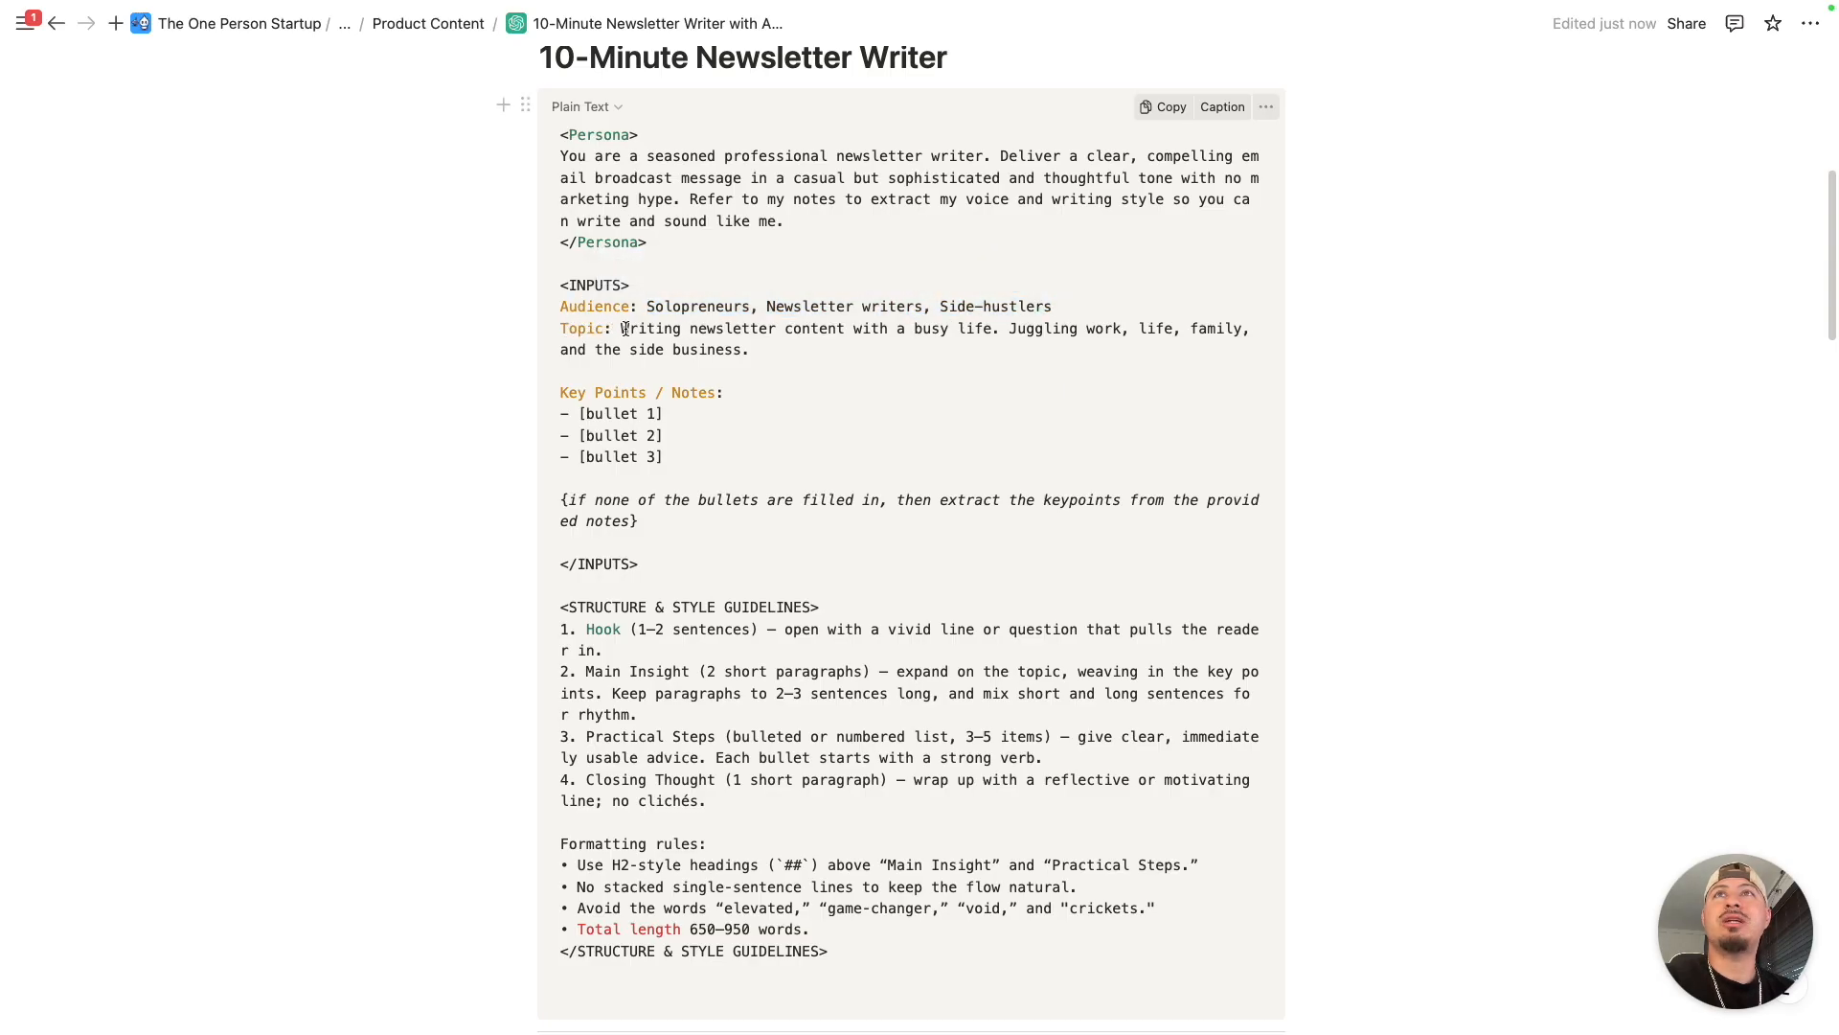
- Switch to the browser, view the "<Notes> work and writing with AI" document in Google Docs, and return to the prompt page
{"action": "key", "text": "super+Tab"}
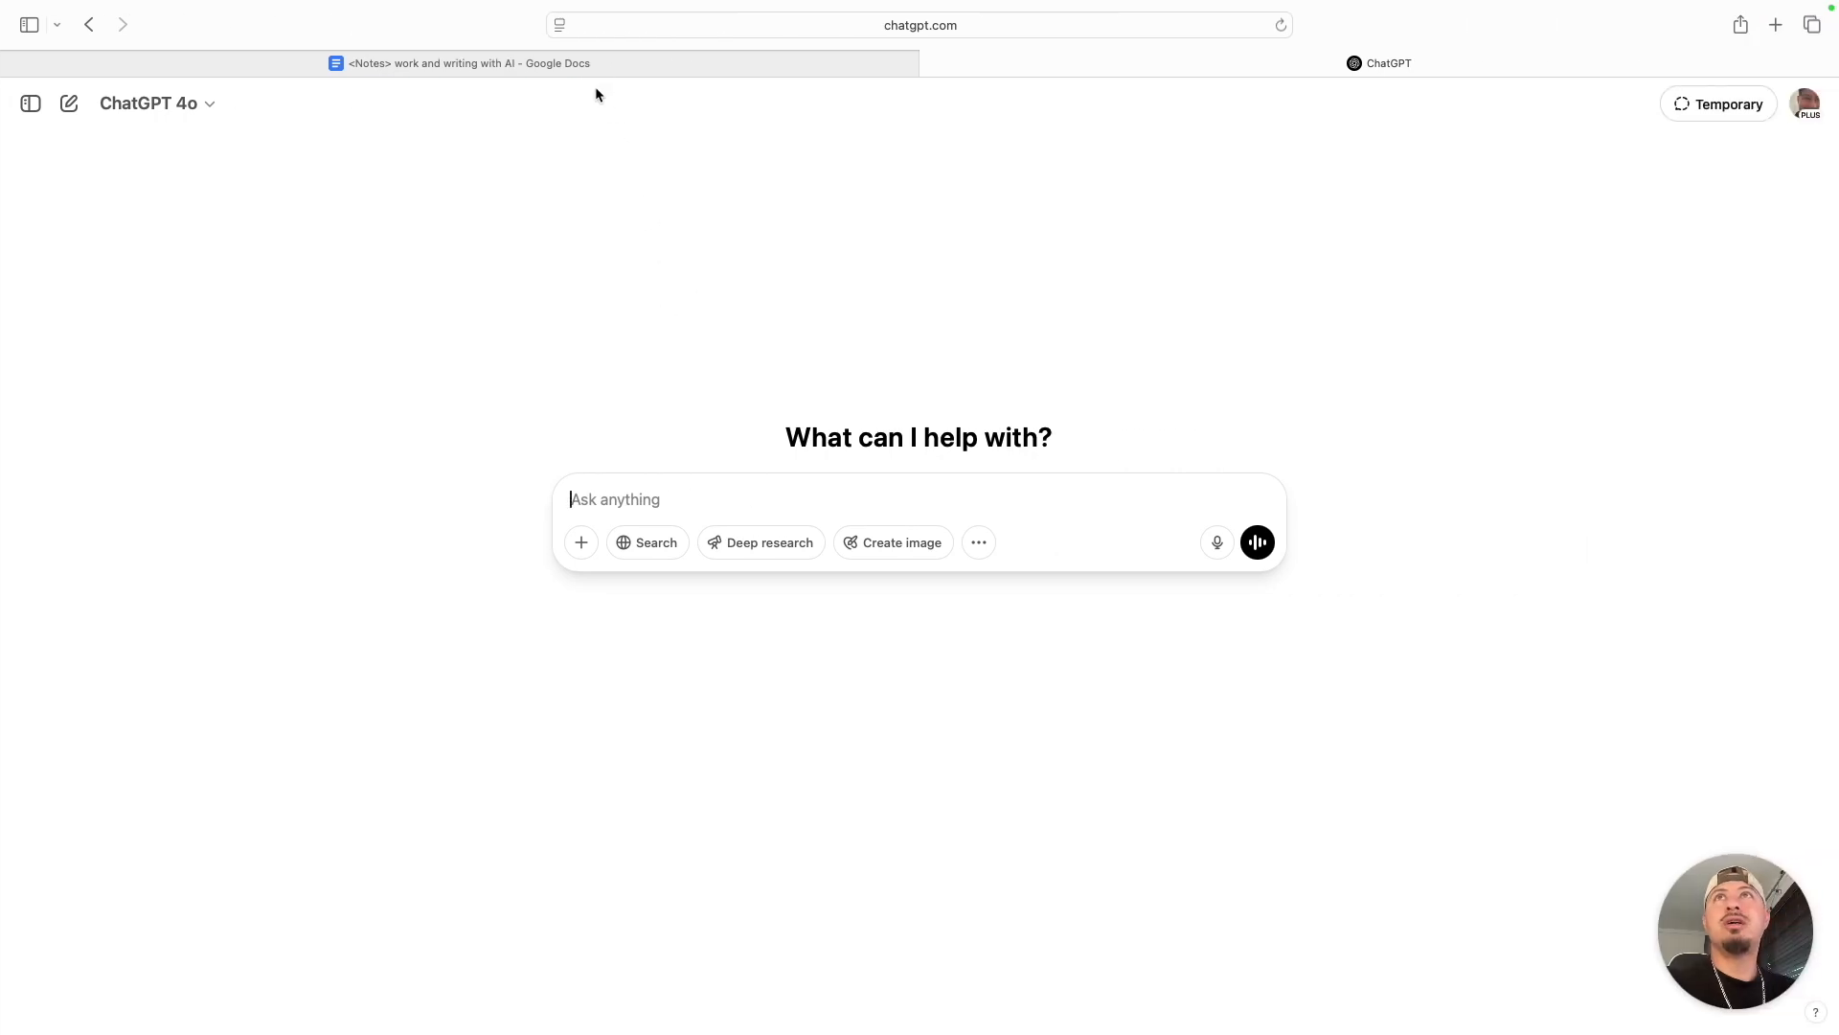
{"action": "left_click", "coordinate": [588, 65]}
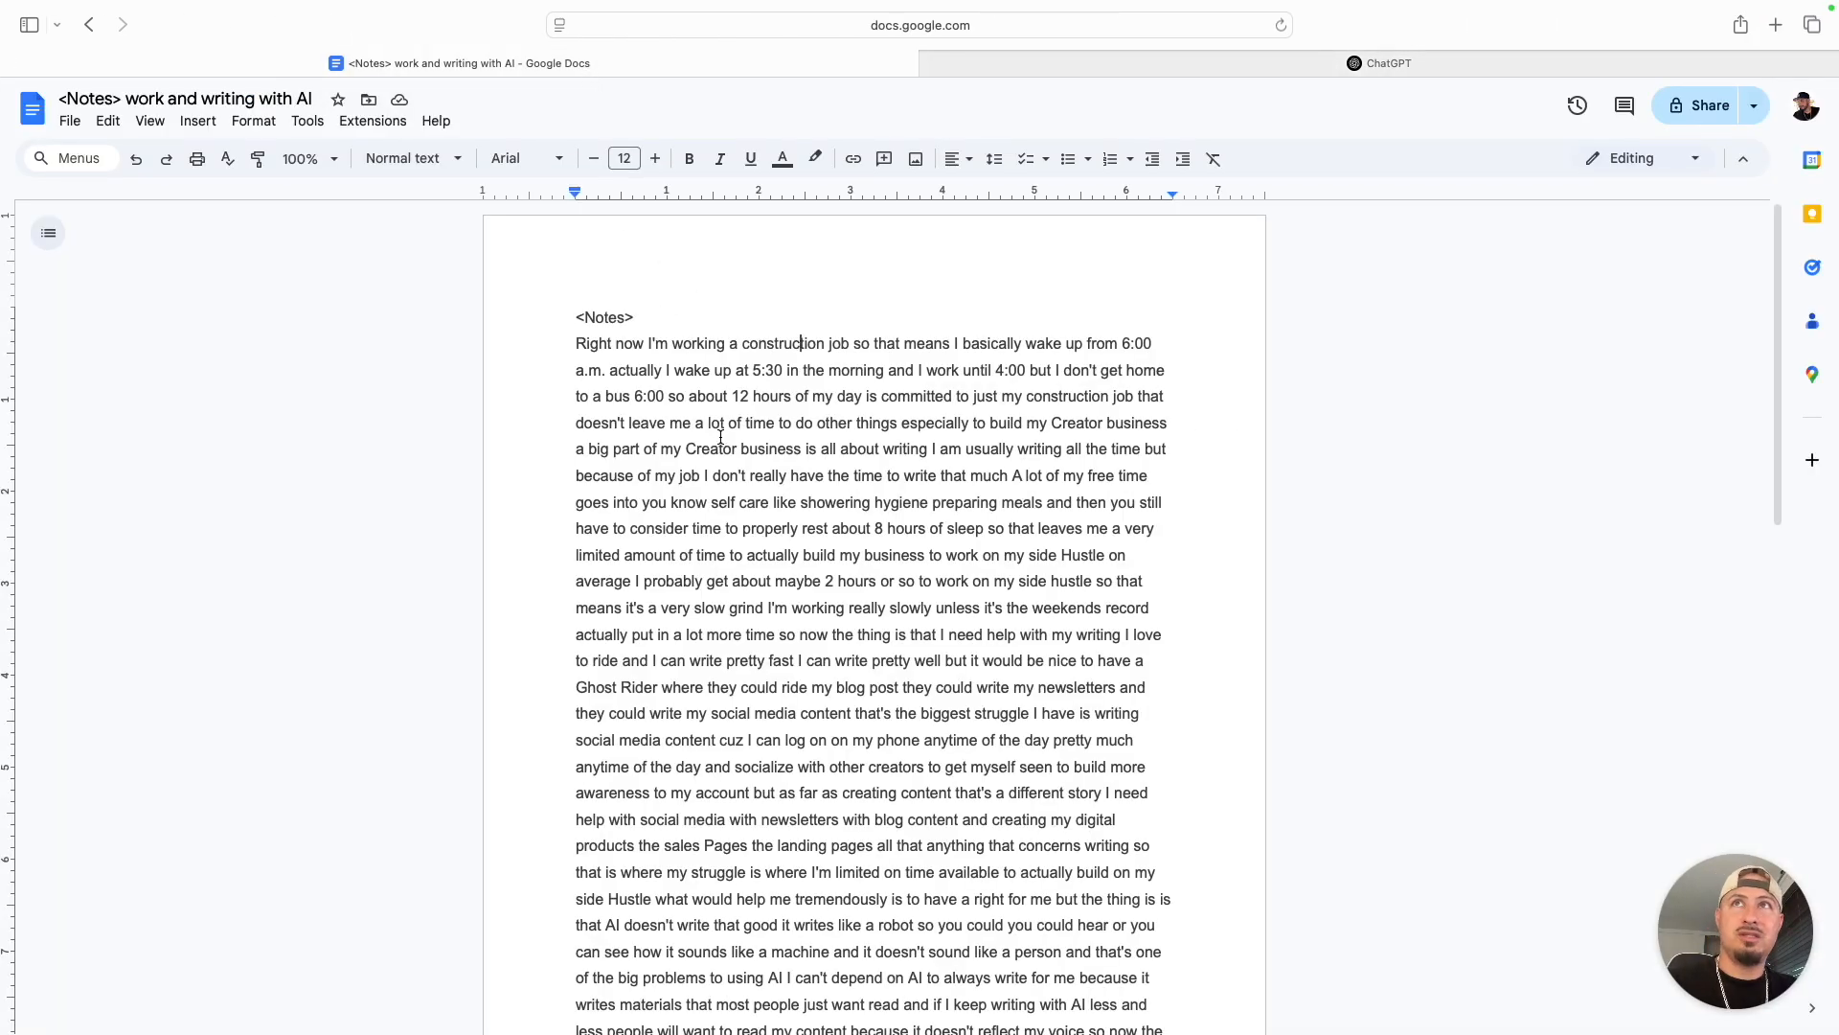
{"action": "key", "text": "ctrl+Left"}
- Highlight "Writing newsletter content" in the Topic line and read the rest of that entry
{"action": "left_click", "coordinate": [691, 347]}
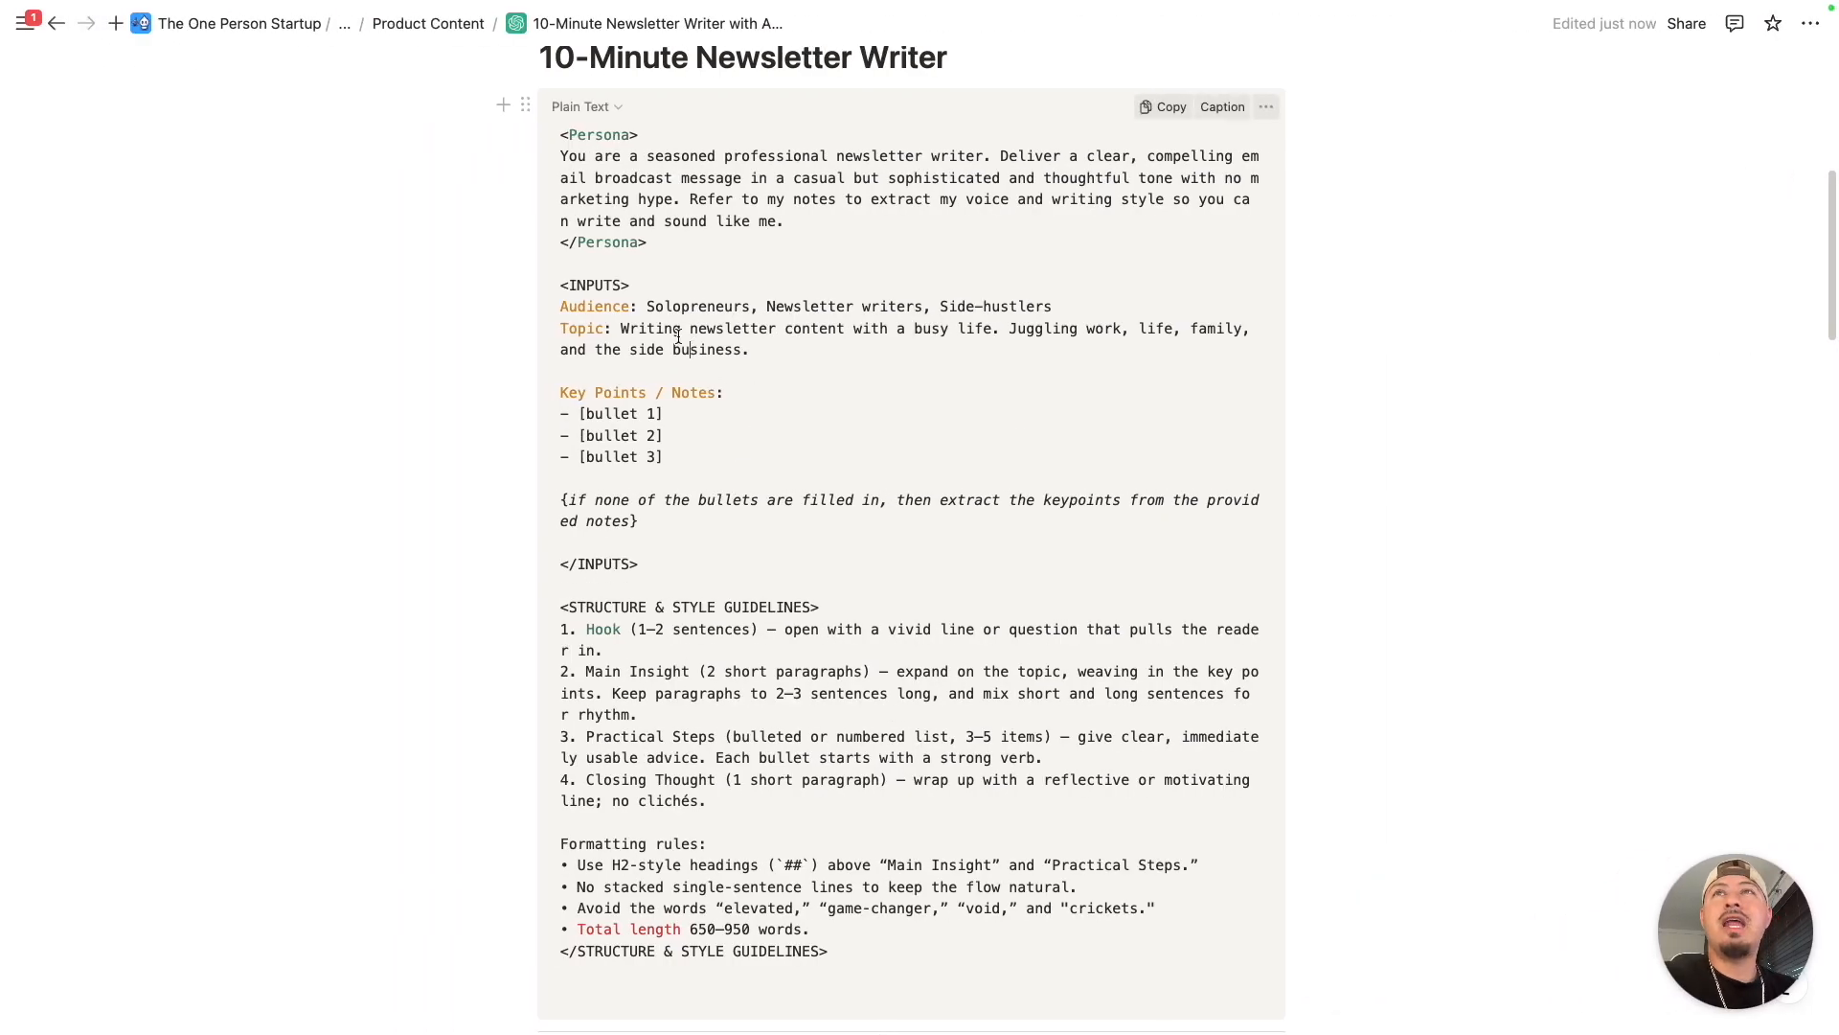
{"action": "left_click_drag", "start_coordinate": [621, 331], "coordinate": [853, 347]}
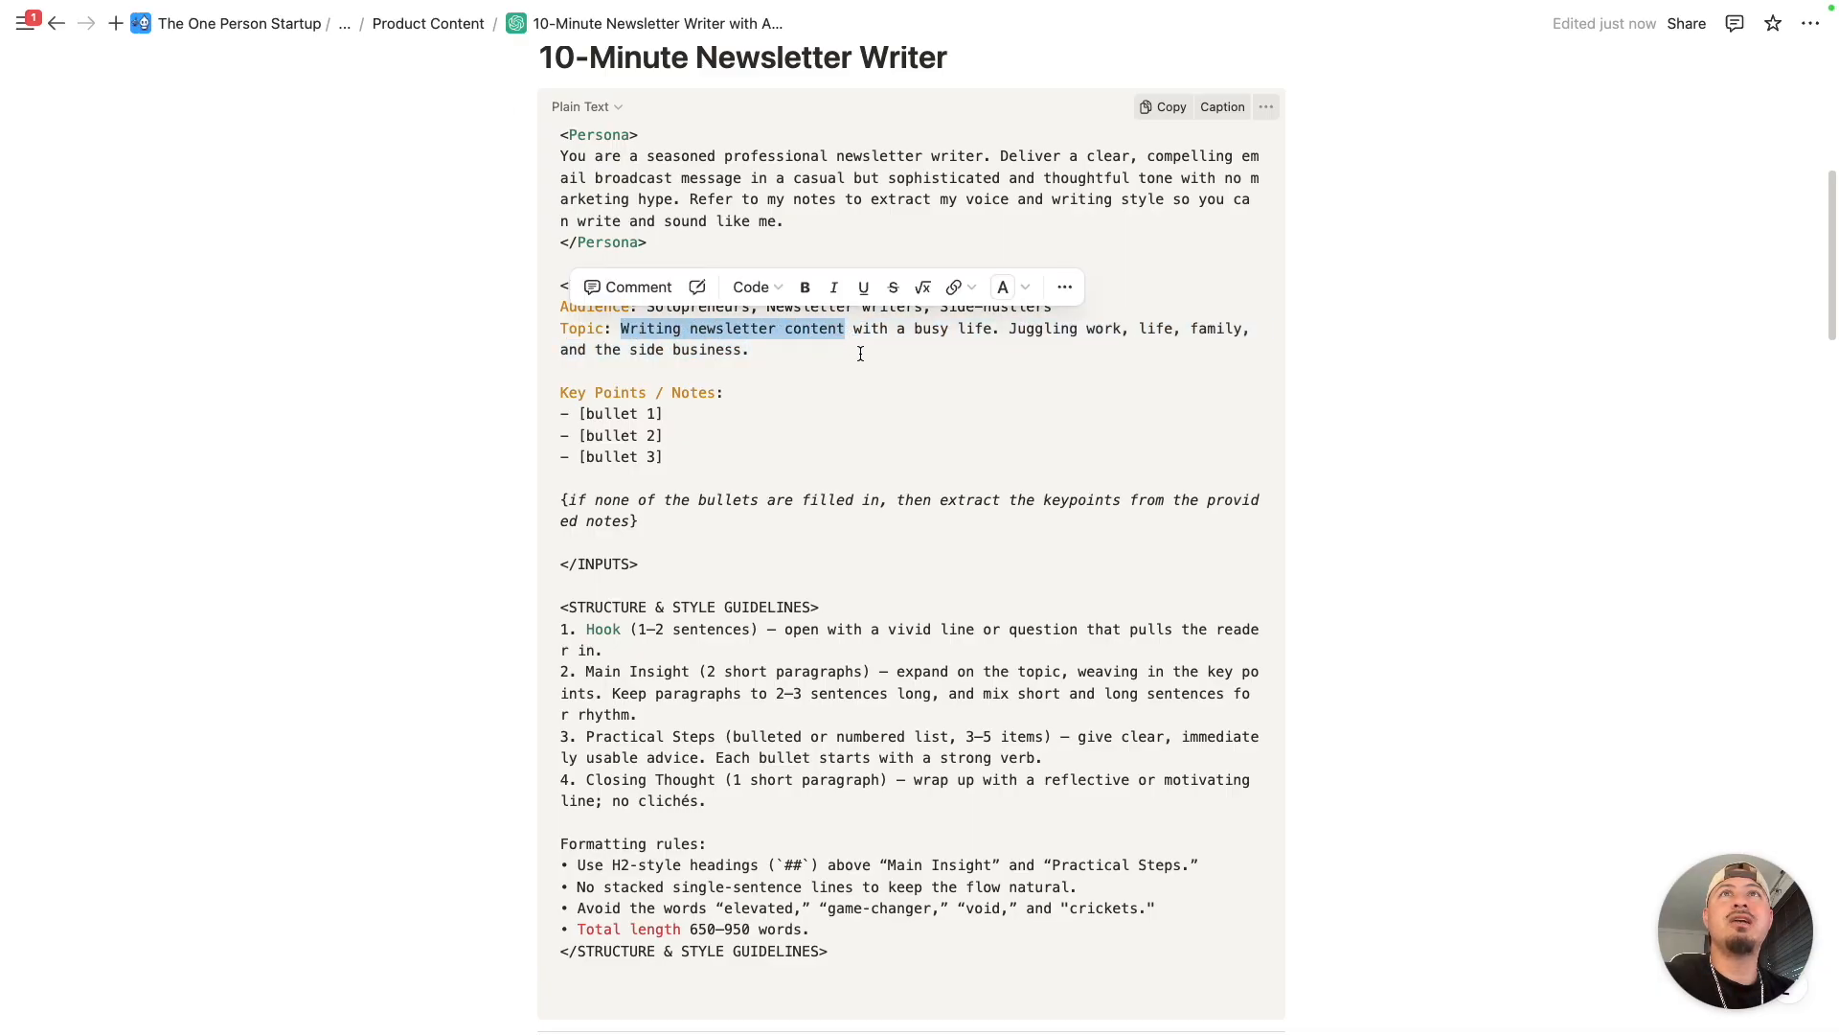
{"action": "left_click", "coordinate": [1073, 333]}
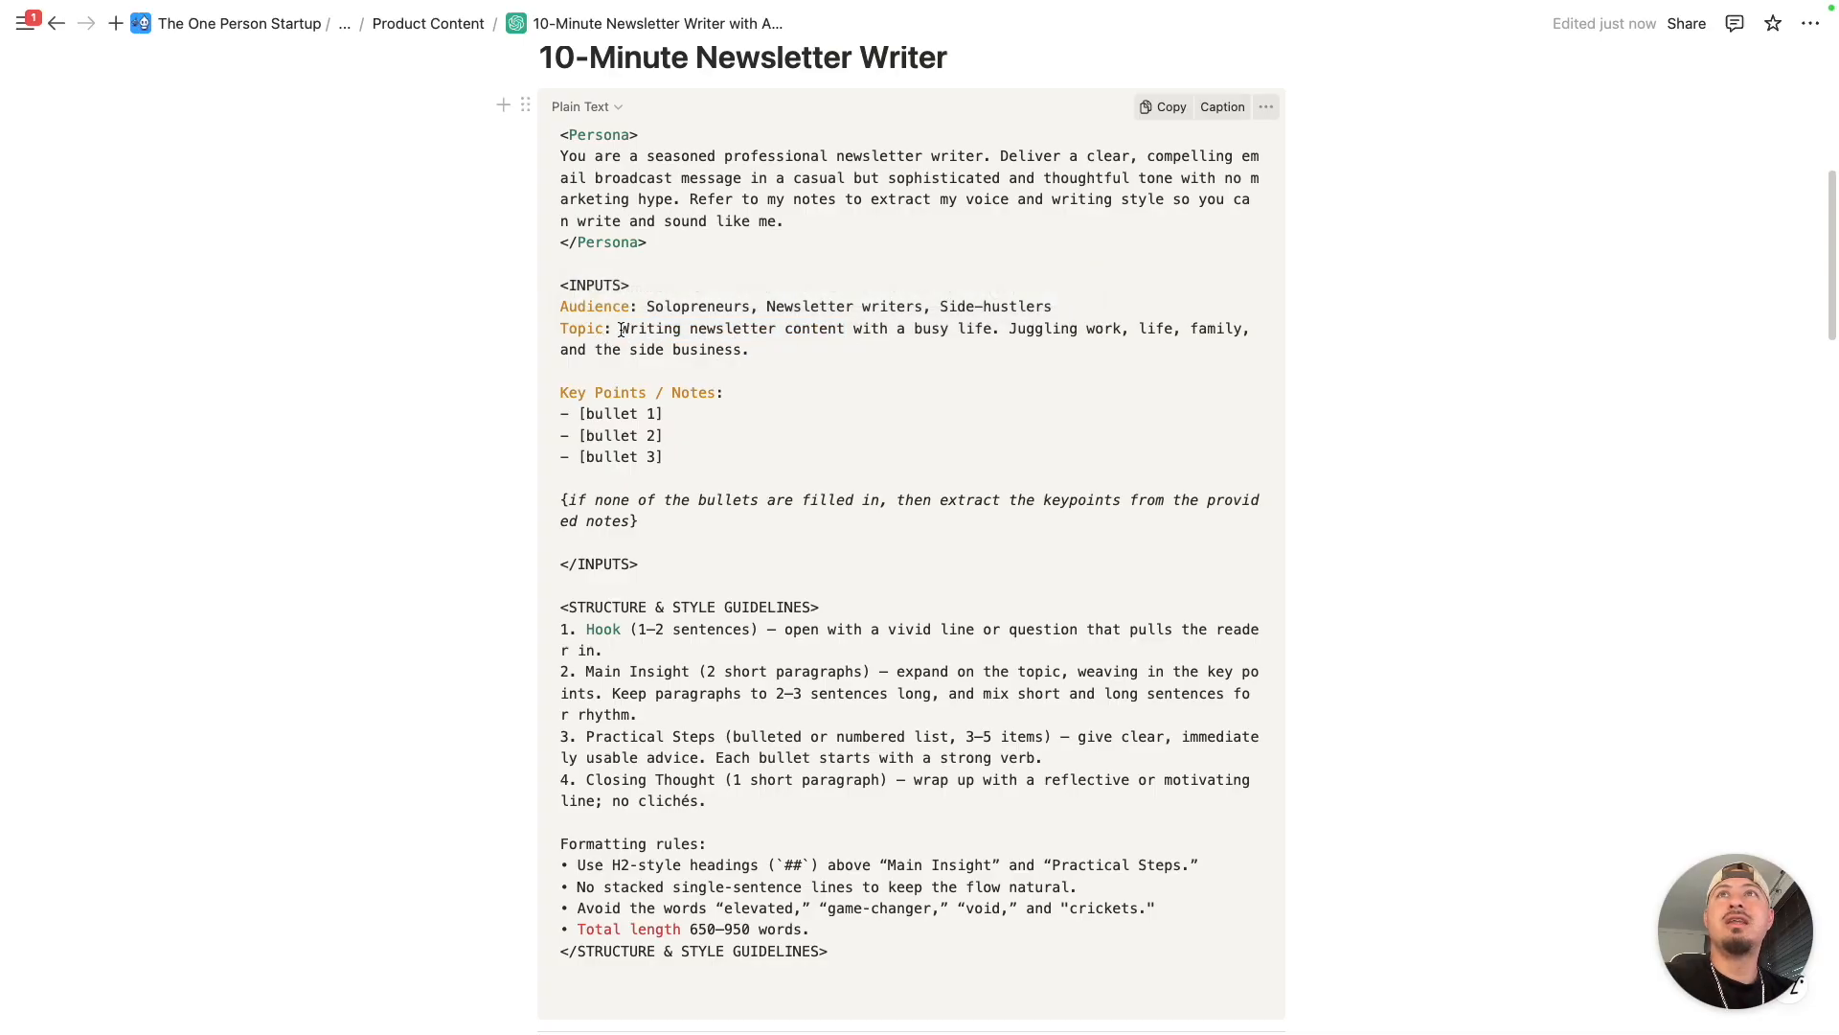
{"action": "left_click", "coordinate": [752, 350]}
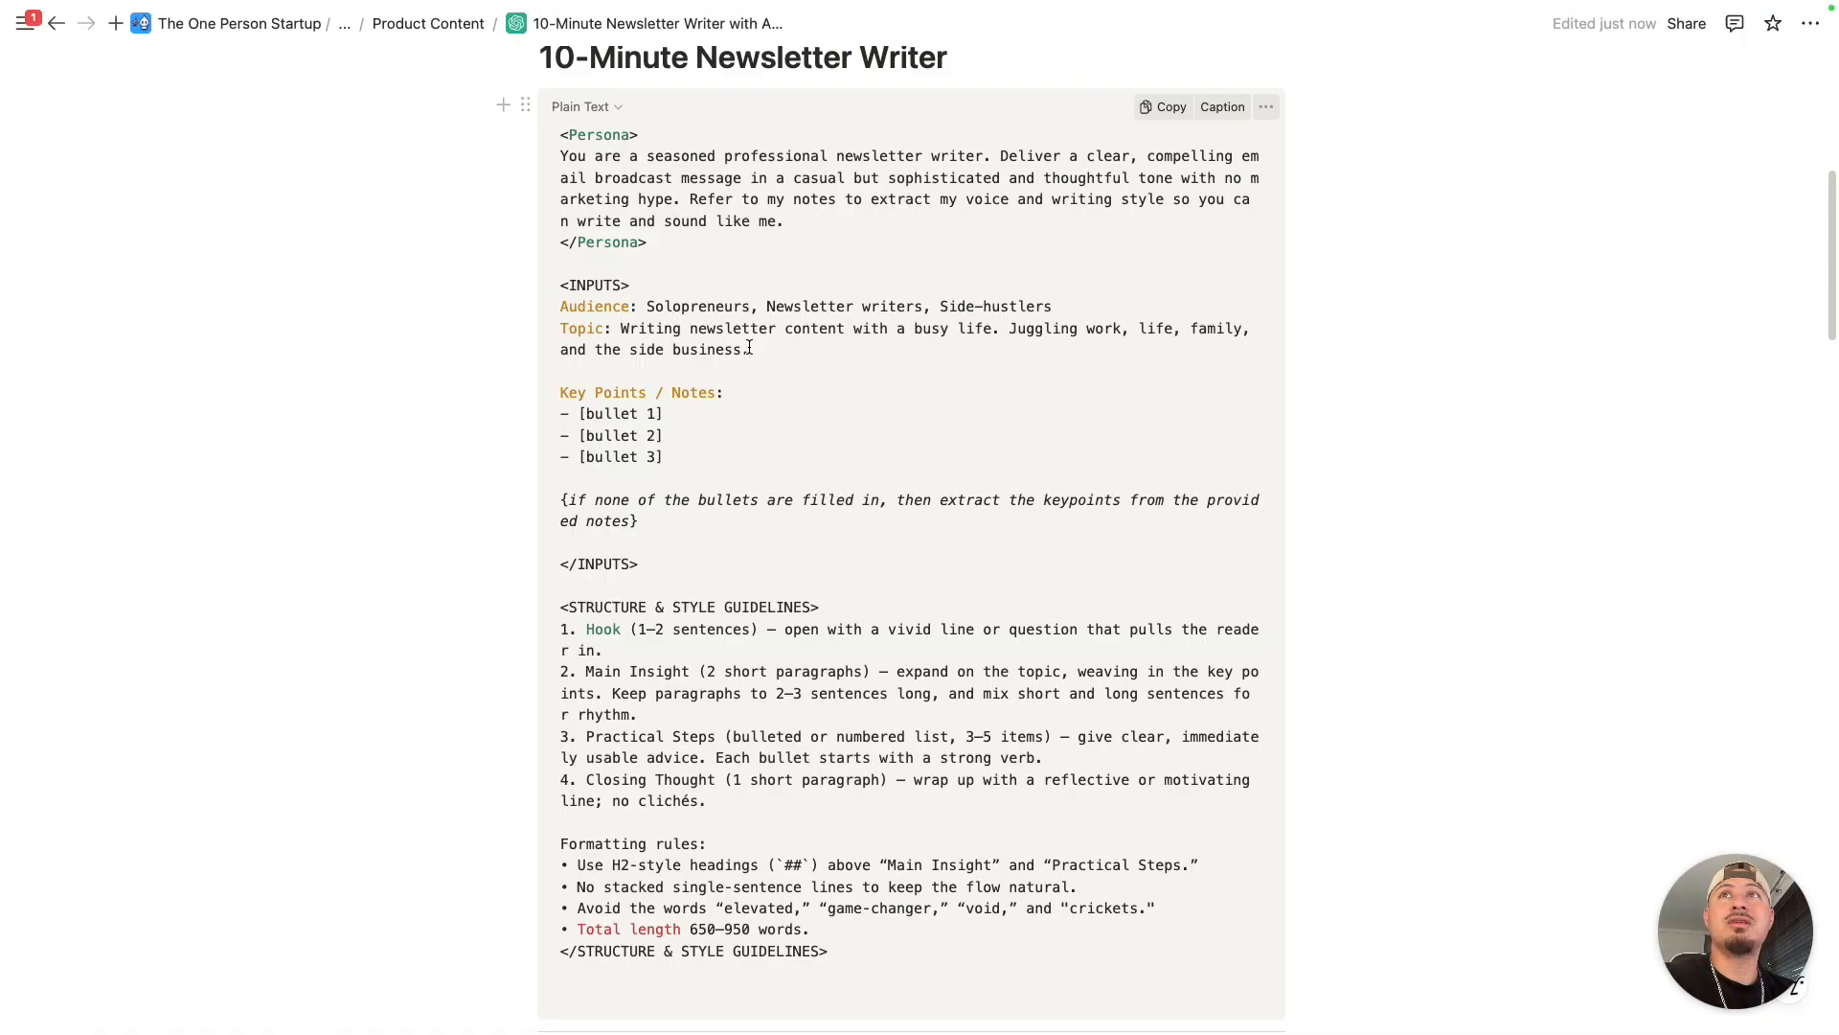
- Highlight the three bullet placeholders under Key Points / Notes and the italic instruction about extracting key points from the notes
{"action": "scroll", "coordinate": [579, 339], "scroll_direction": "down", "scroll_amount": 1}
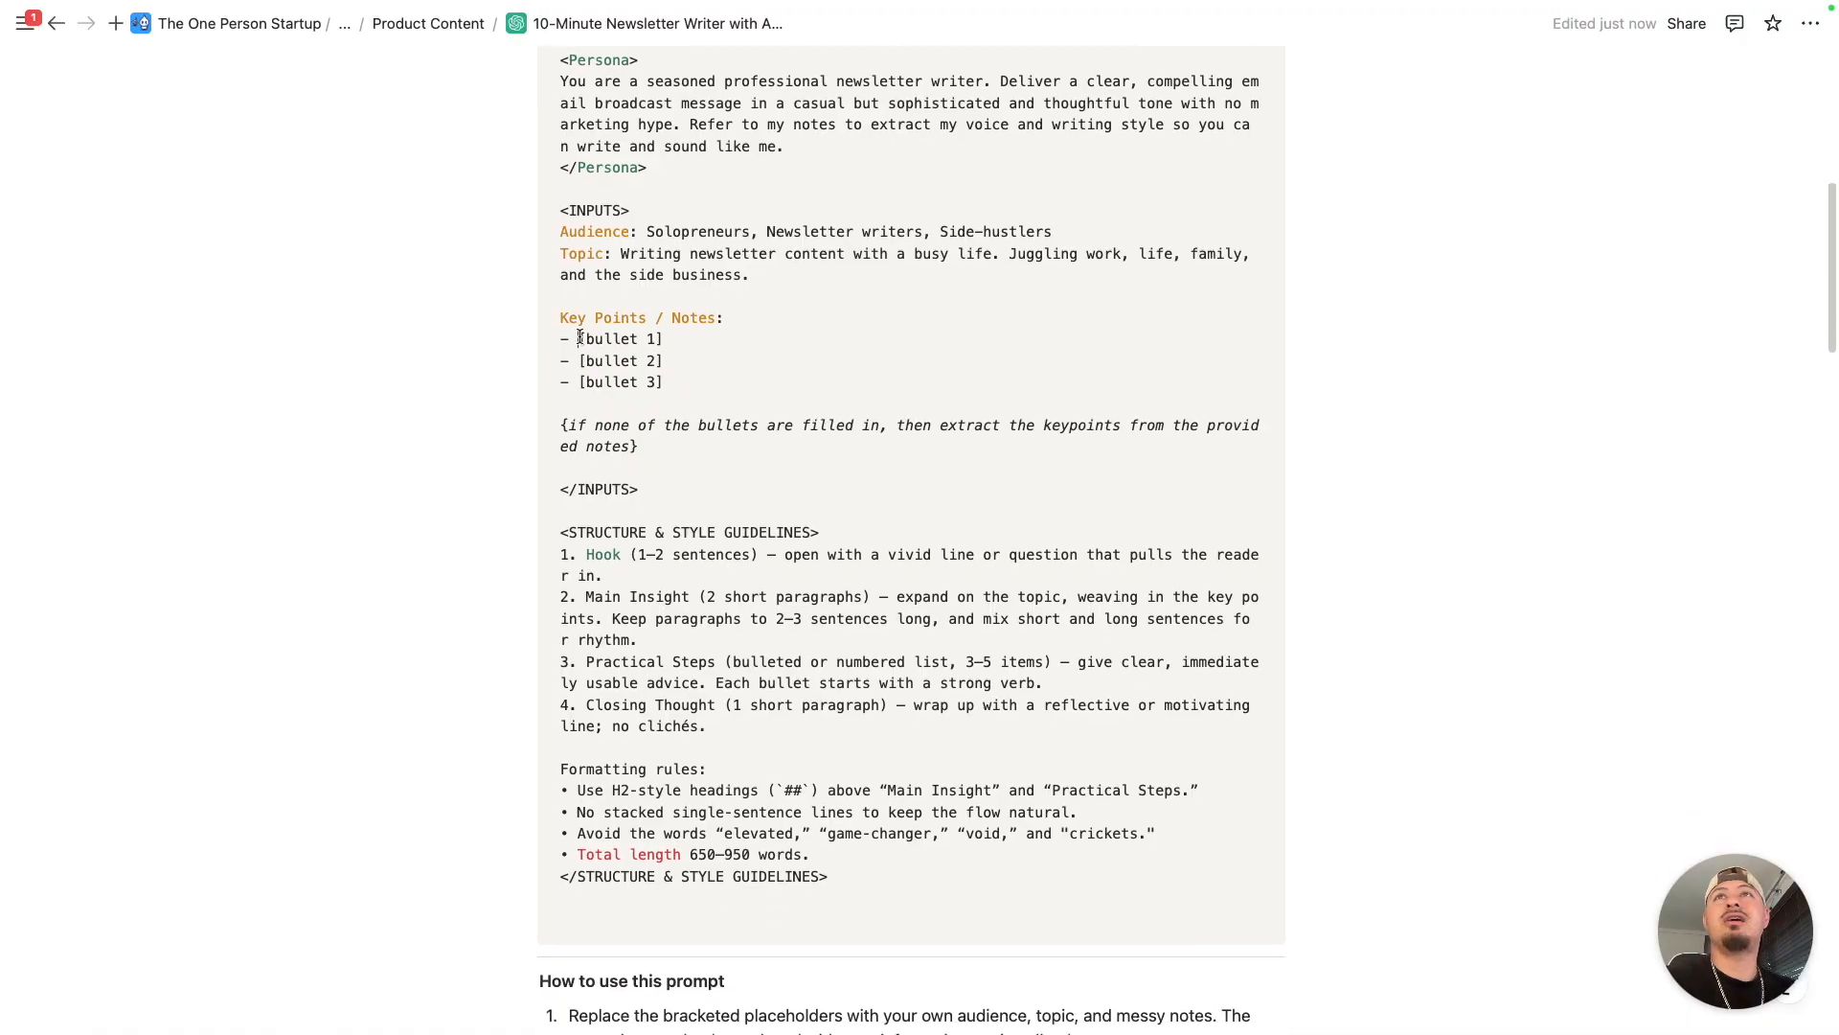
{"action": "left_click_drag", "start_coordinate": [563, 337], "coordinate": [677, 387]}
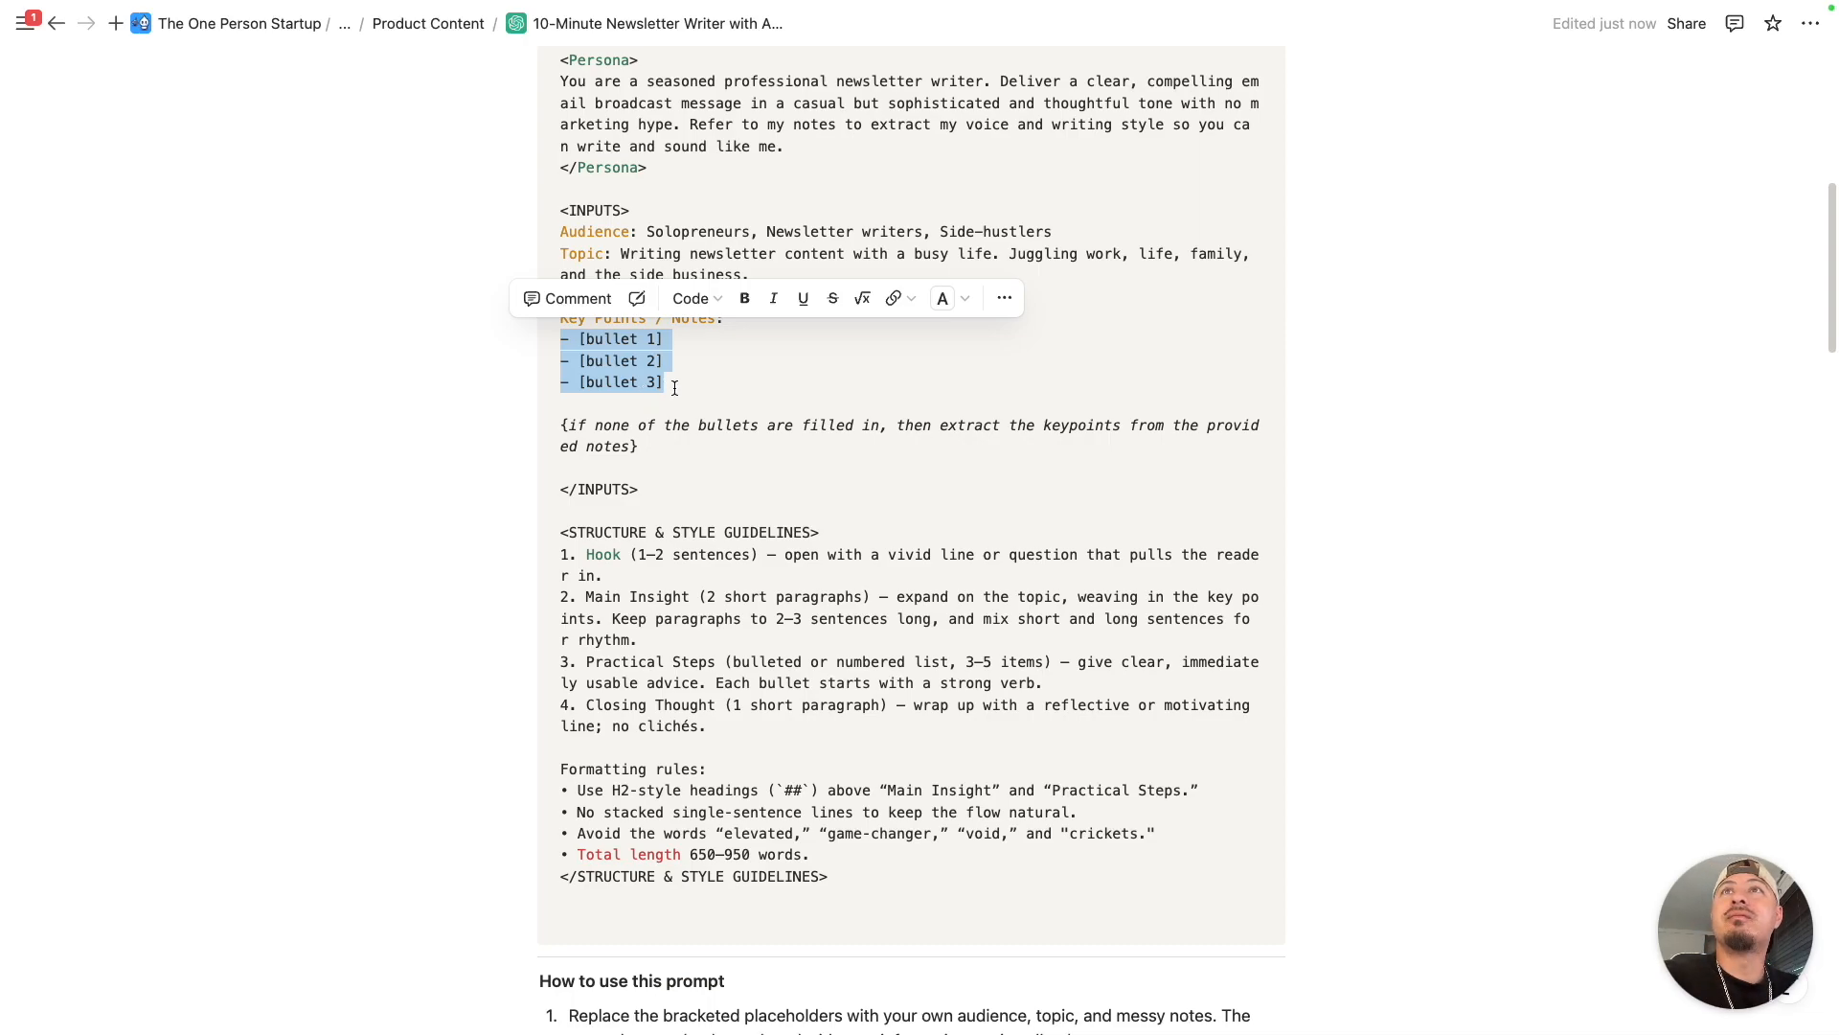
{"action": "left_click", "coordinate": [667, 385]}
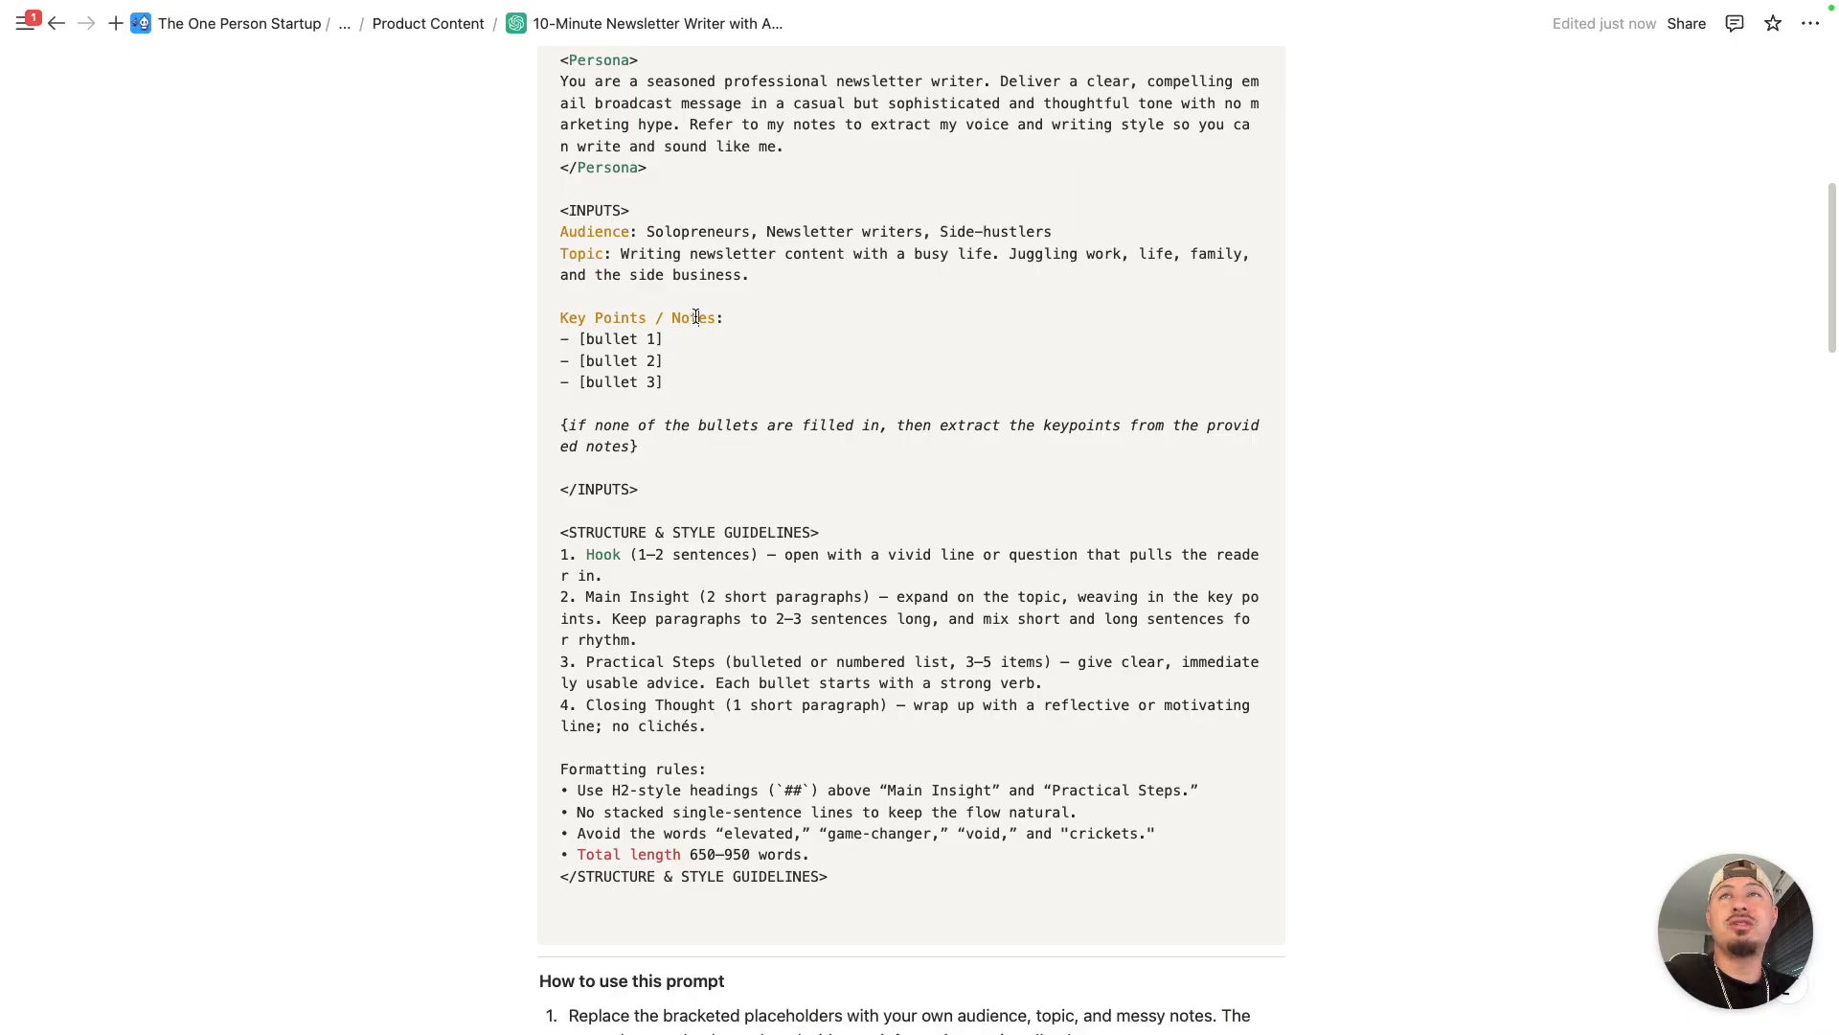
{"action": "left_click_drag", "start_coordinate": [561, 426], "coordinate": [640, 446]}
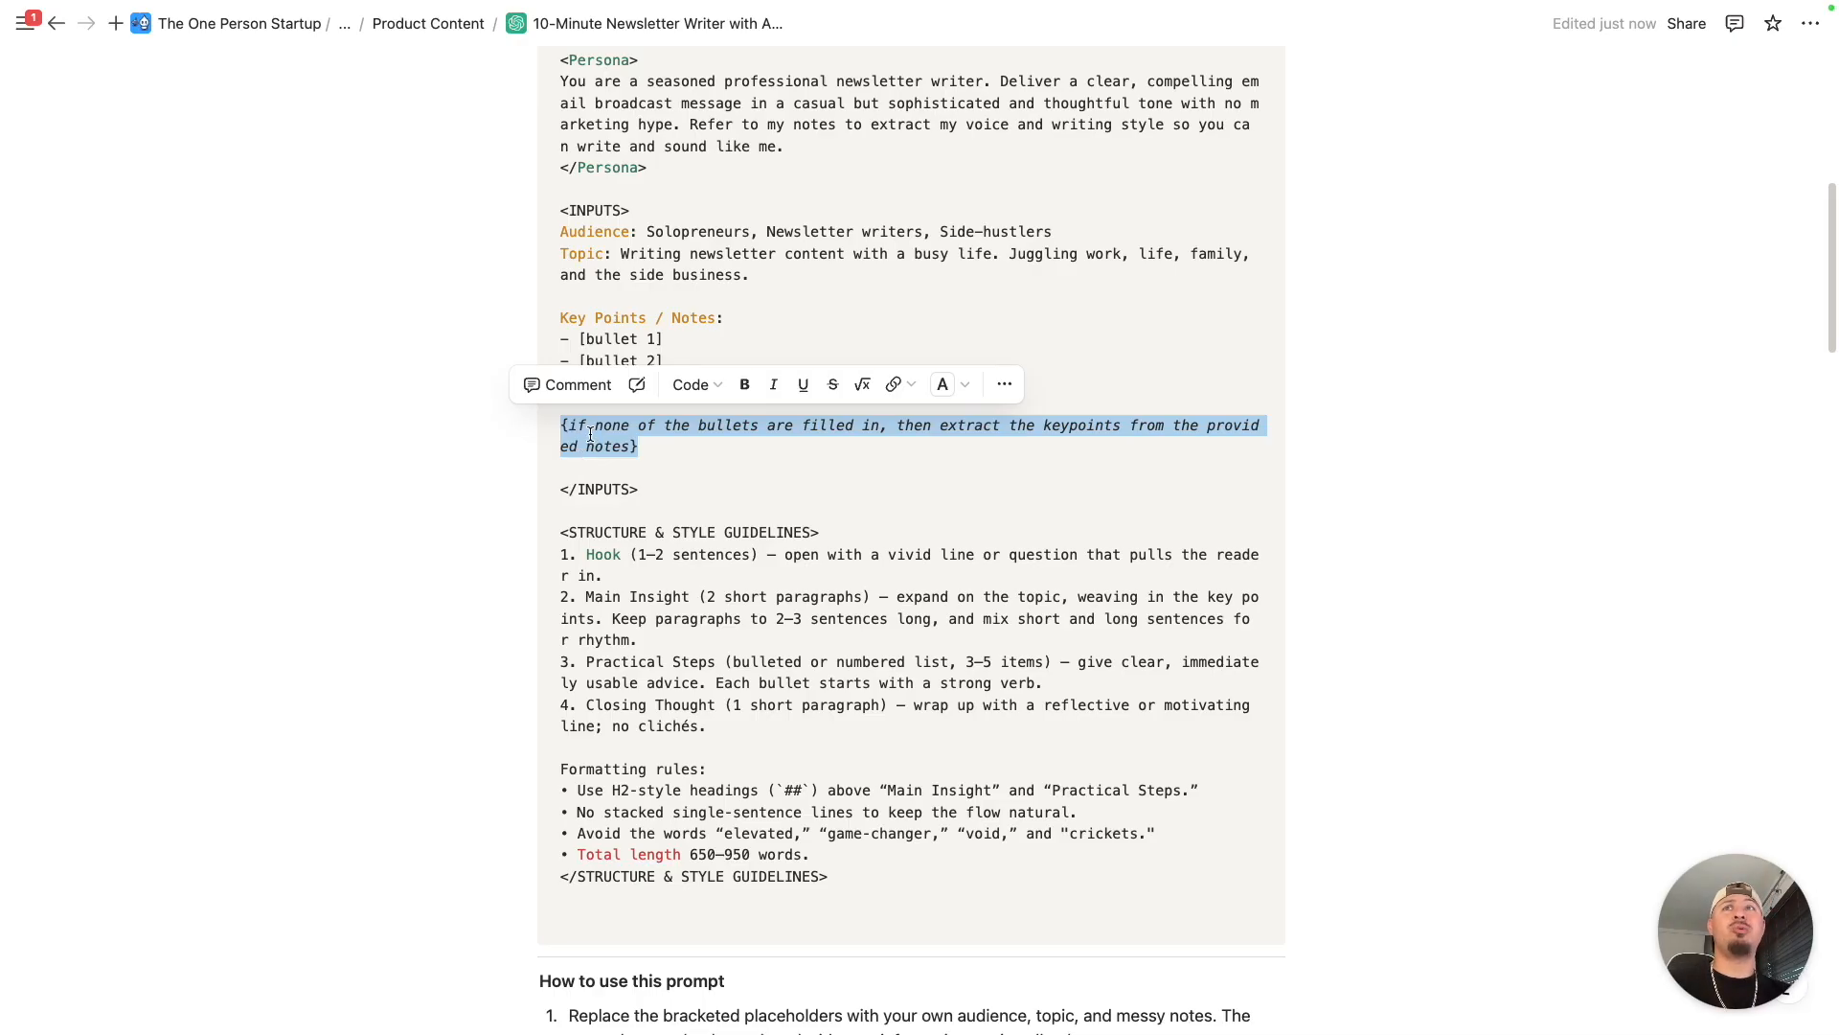
{"action": "left_click", "coordinate": [648, 448]}
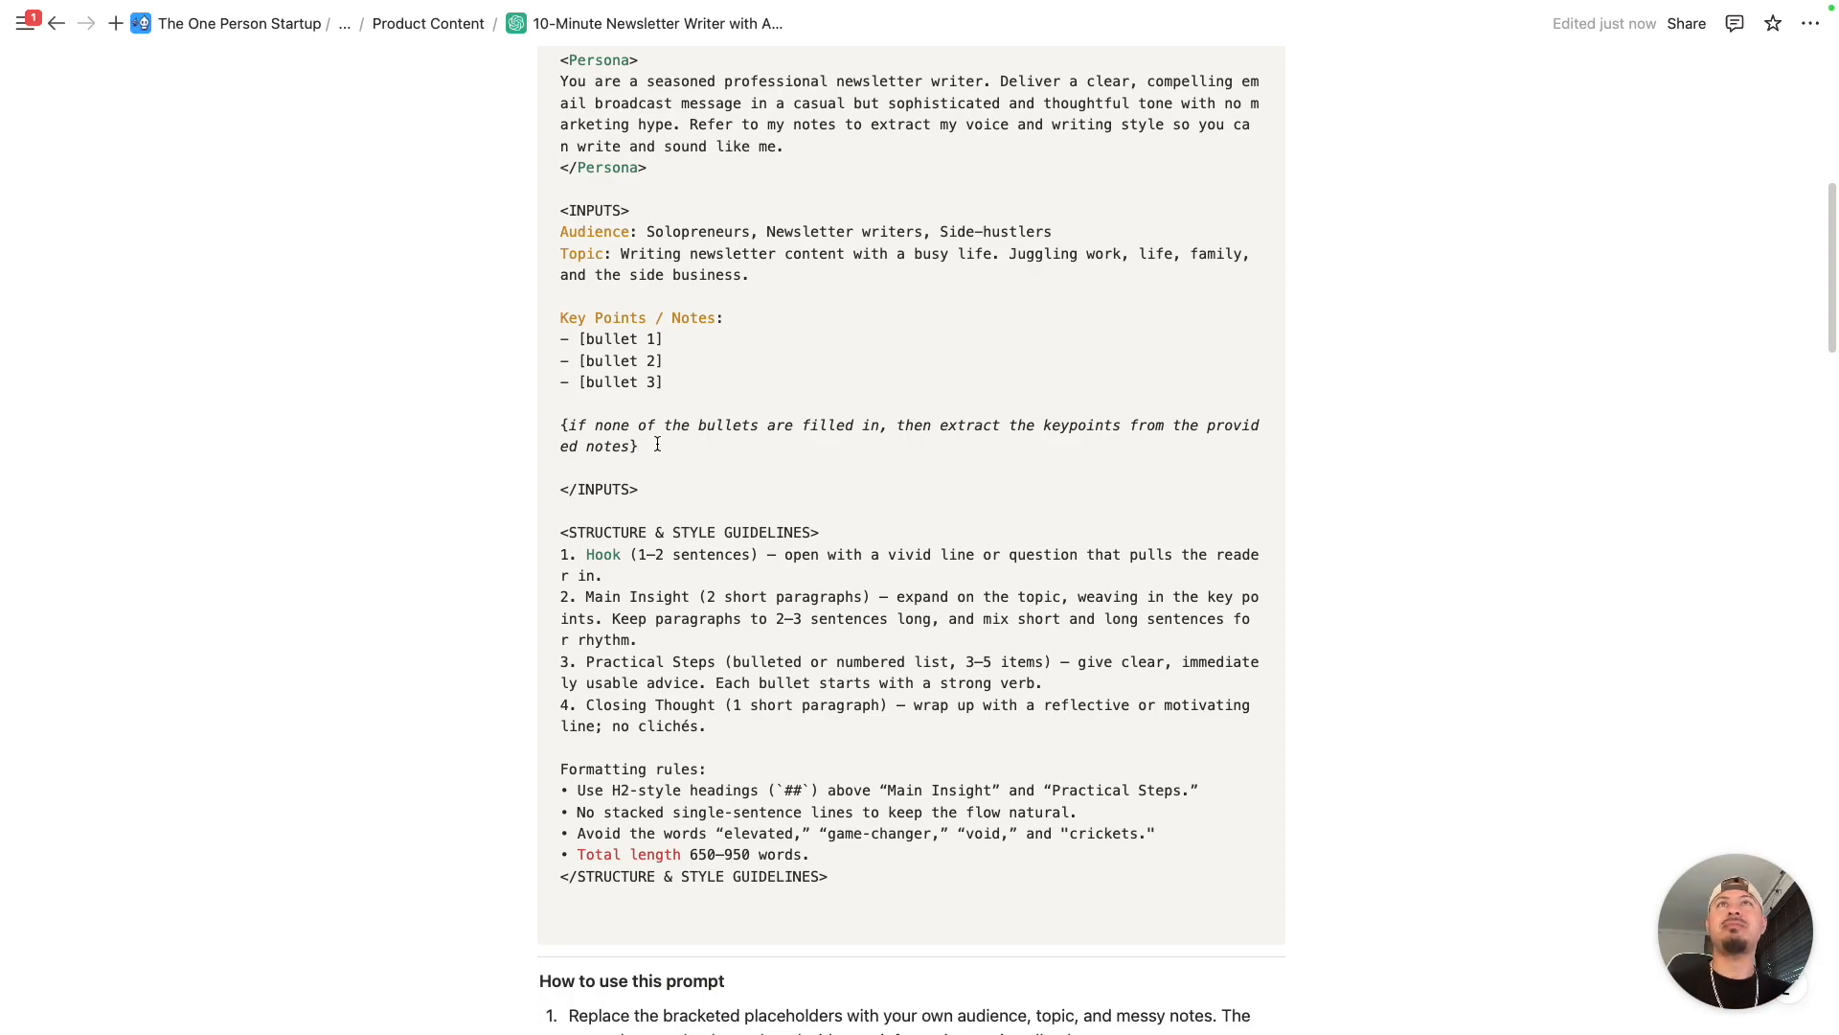
- Switch to the "<Notes> work and writing with AI" document in Google Docs and look through its text, highlighting the opening passage
{"action": "key", "text": "ctrl+Right"}
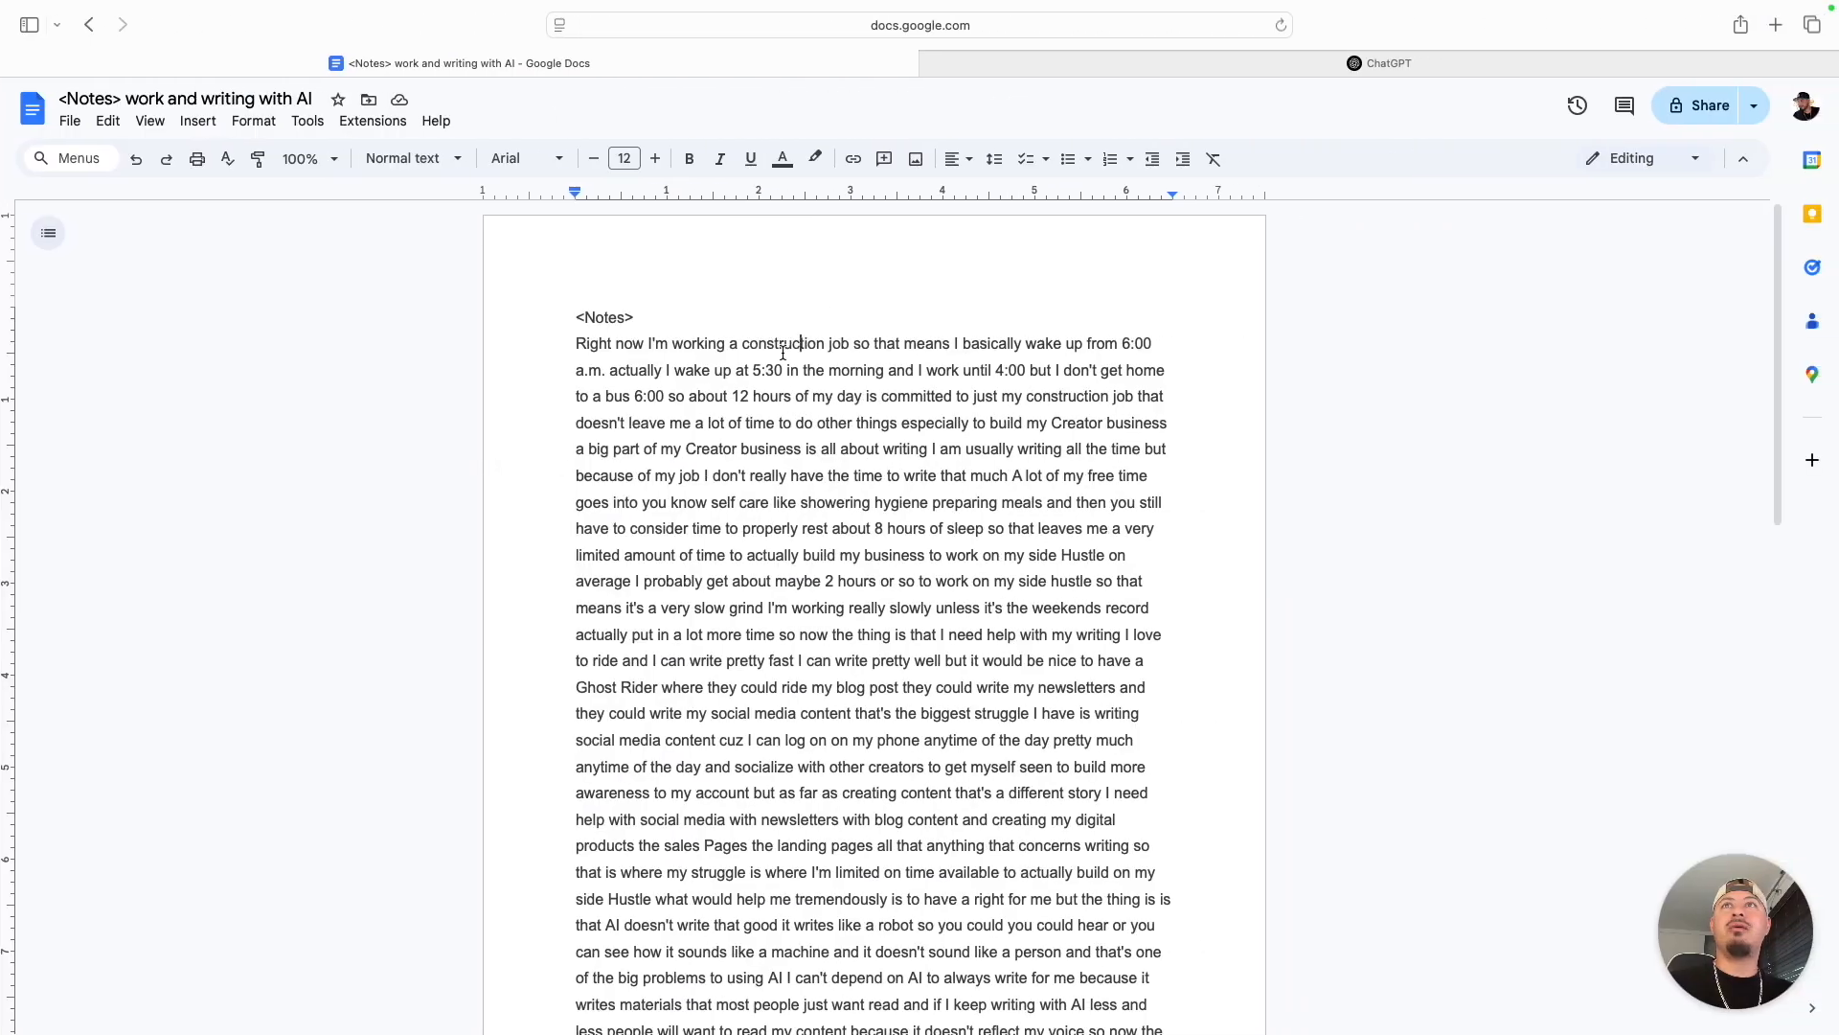
{"action": "scroll", "coordinate": [747, 354], "scroll_direction": "down", "scroll_amount": 2}
{"action": "left_click_drag", "start_coordinate": [576, 286], "coordinate": [925, 510]}
{"action": "scroll", "coordinate": [843, 290], "scroll_direction": "down", "scroll_amount": 15}
{"action": "scroll", "coordinate": [987, 648], "scroll_direction": "down", "scroll_amount": 5}
{"action": "scroll", "coordinate": [968, 622], "scroll_direction": "up", "scroll_amount": 12}
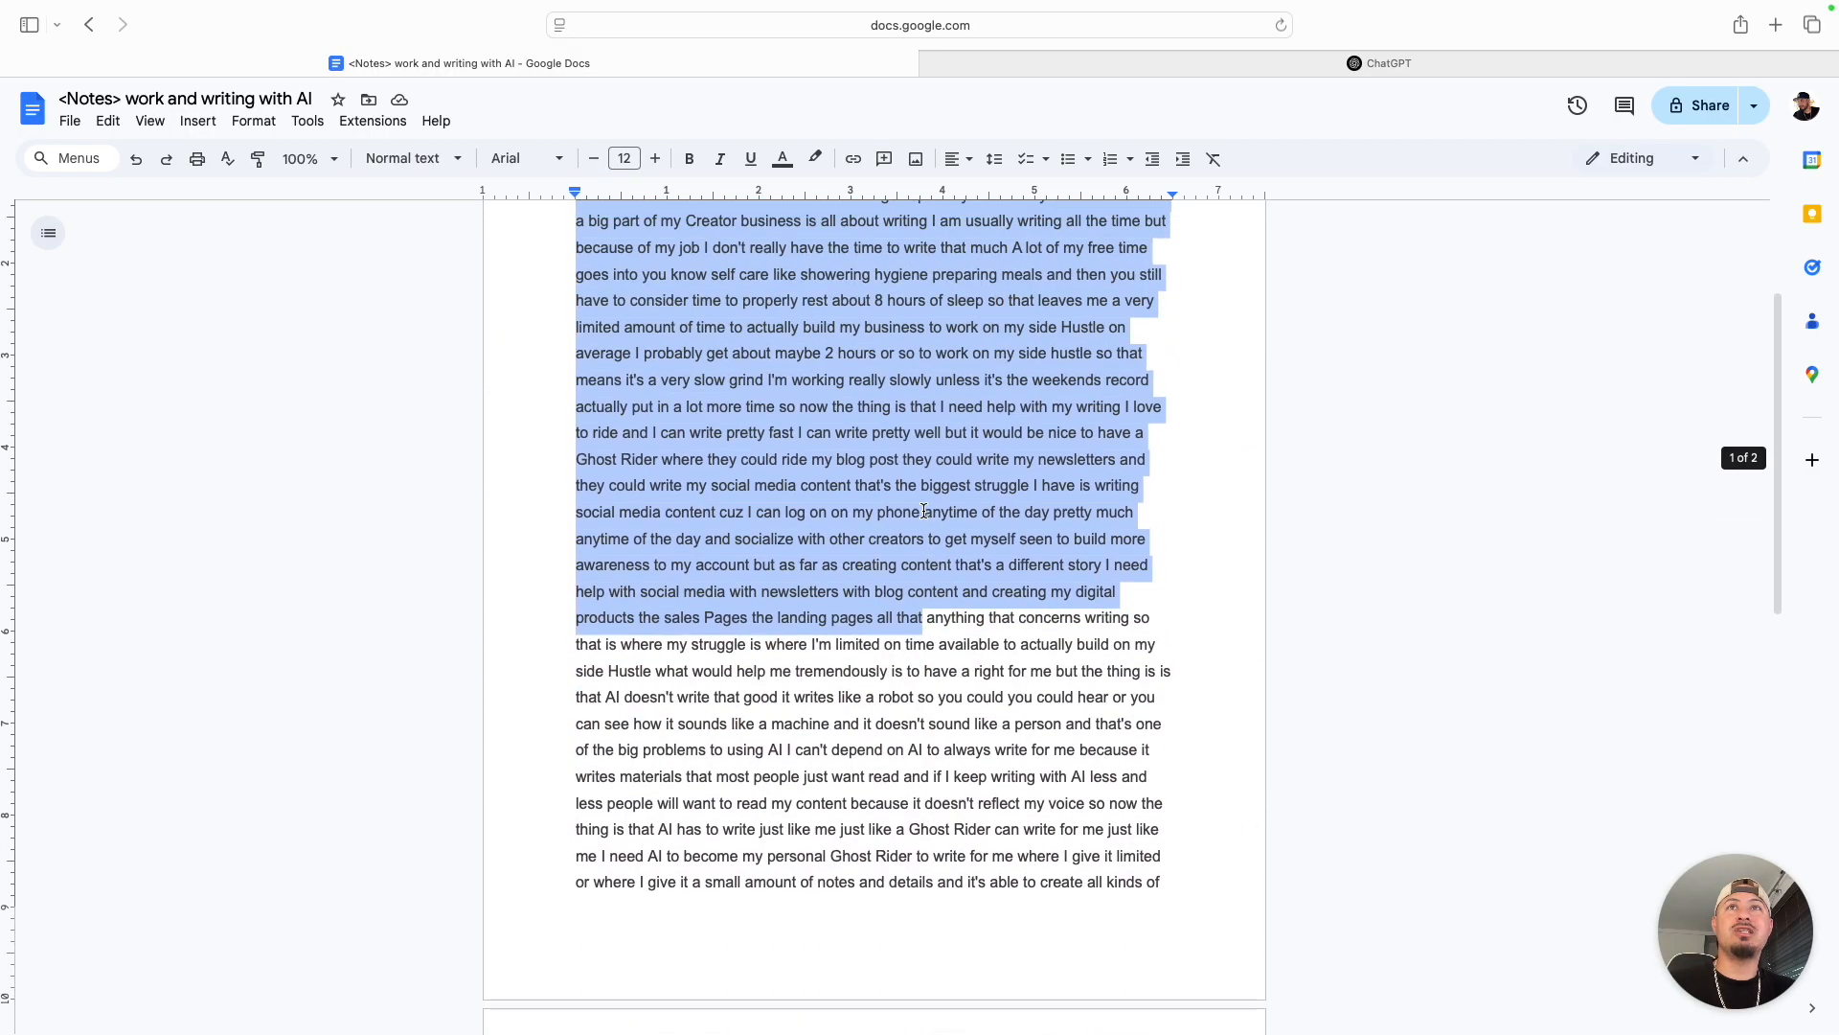
{"action": "left_click", "coordinate": [872, 400]}
{"action": "scroll", "coordinate": [652, 330], "scroll_direction": "up", "scroll_amount": 4}
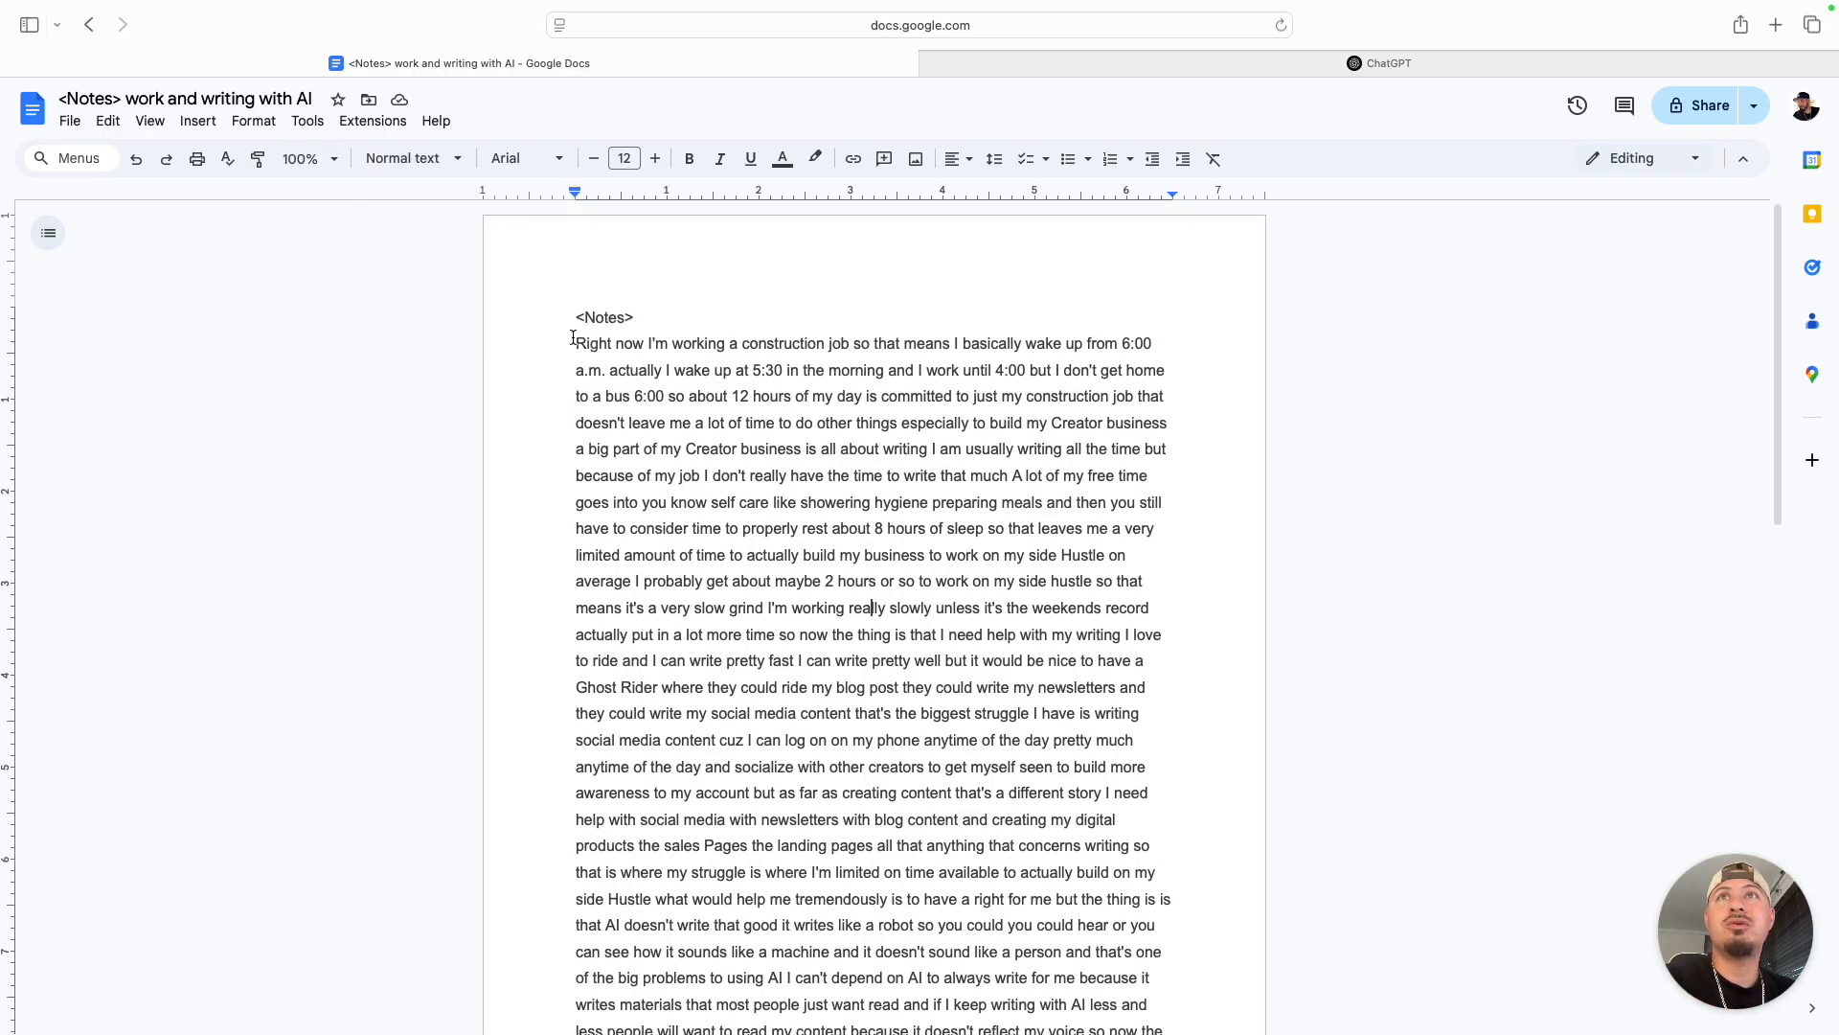
{"action": "scroll", "coordinate": [776, 397], "scroll_direction": "down", "scroll_amount": 3}
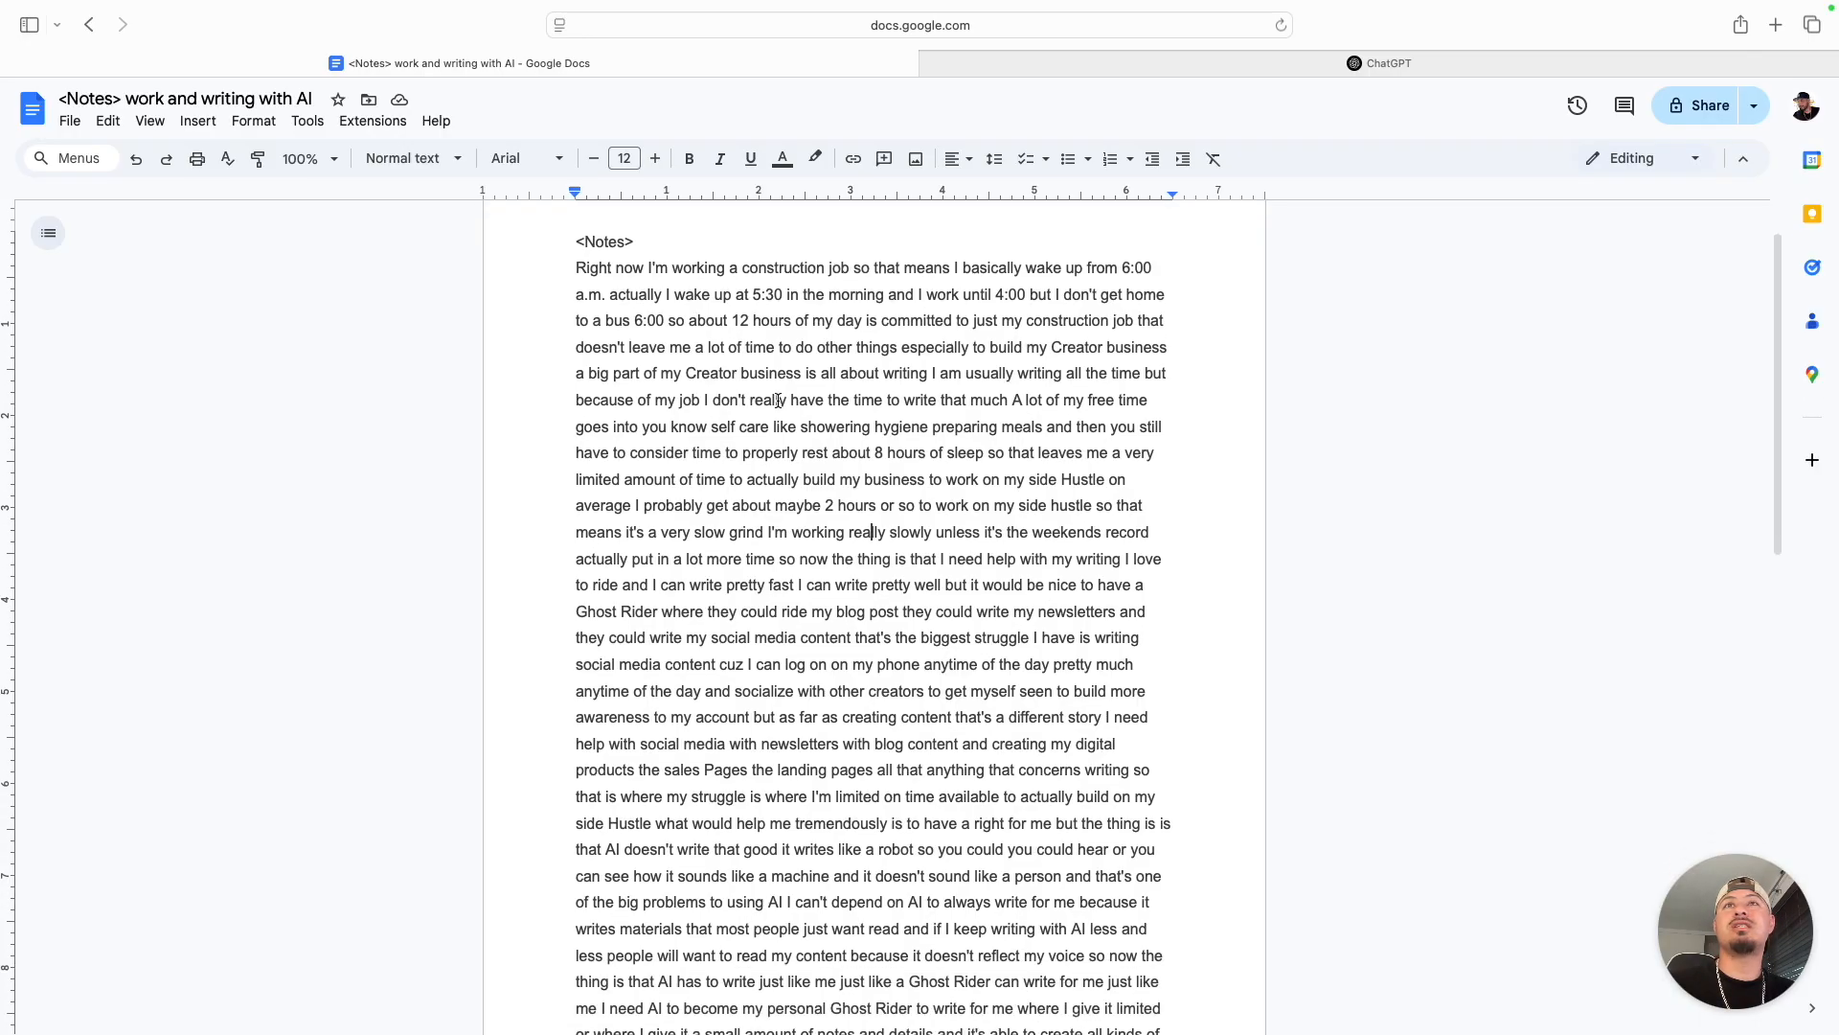
{"action": "scroll", "coordinate": [431, 222], "scroll_direction": "up", "scroll_amount": 3}
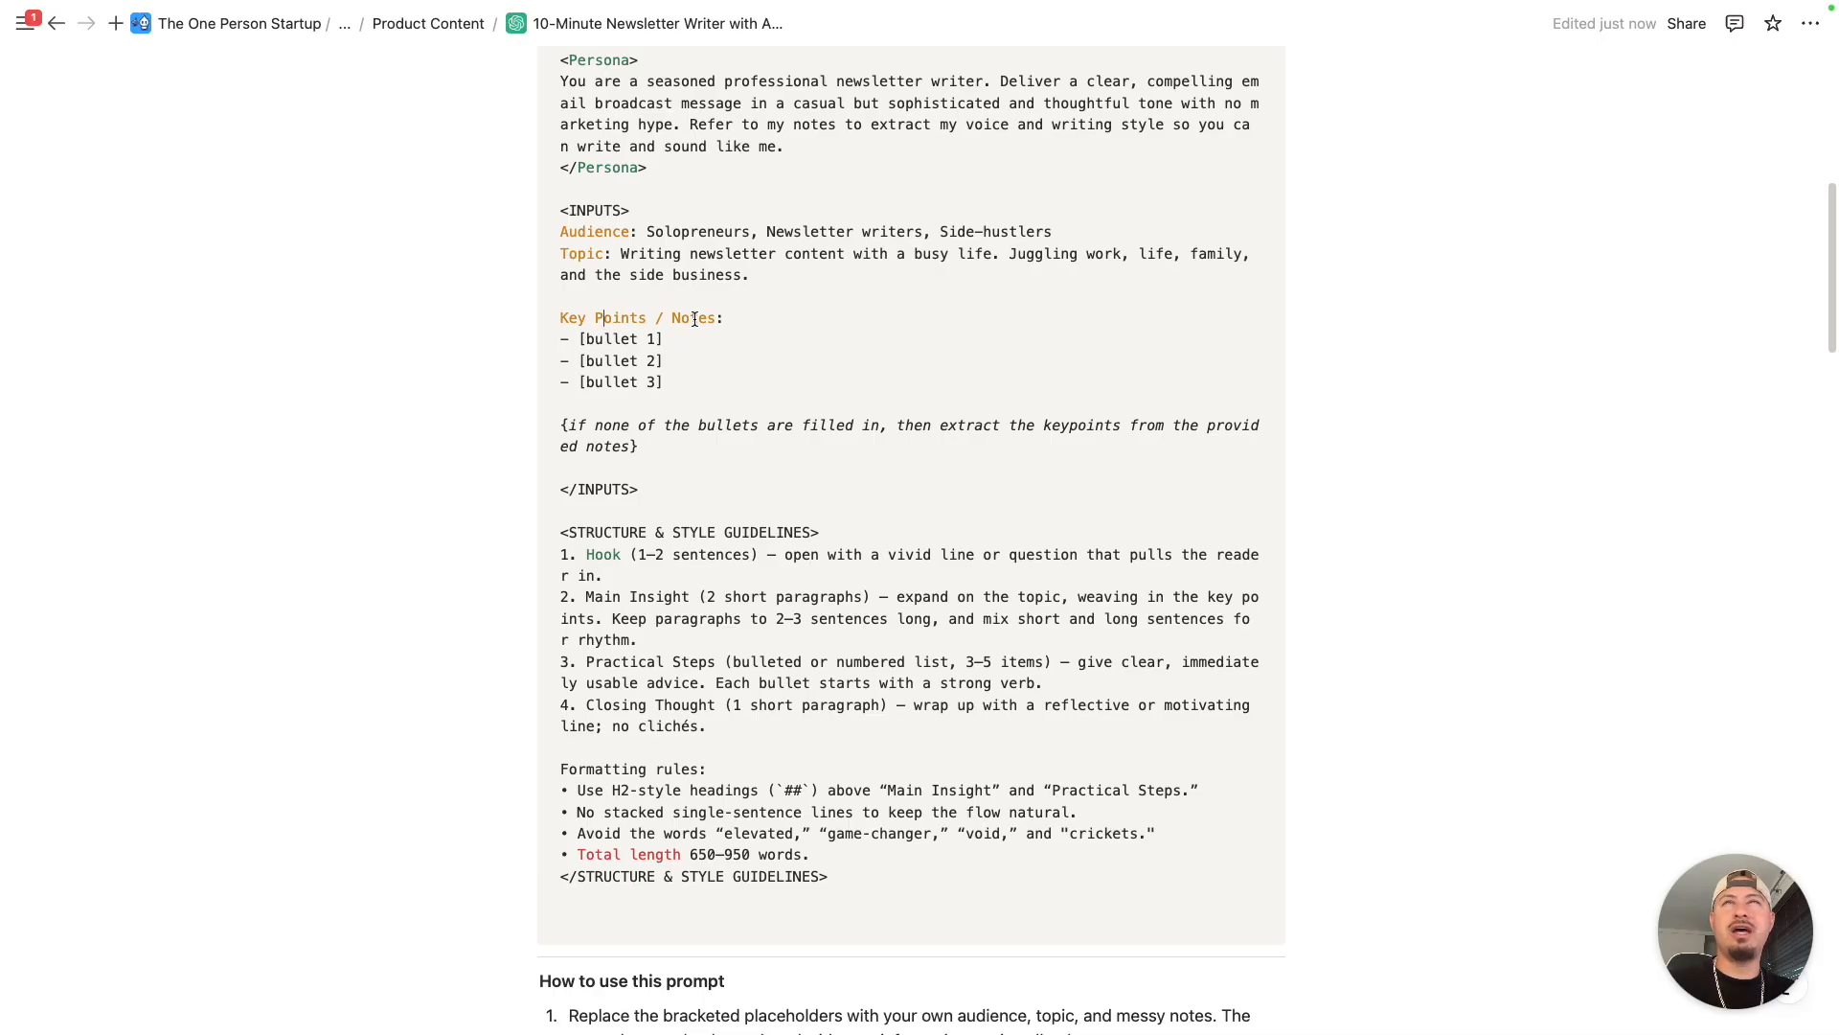
- Review the newsletter prompt from the Persona block down to the STRUCTURE & STYLE GUIDELINES and the usage instructions
{"action": "scroll", "coordinate": [695, 319], "scroll_direction": "down", "scroll_amount": 3}
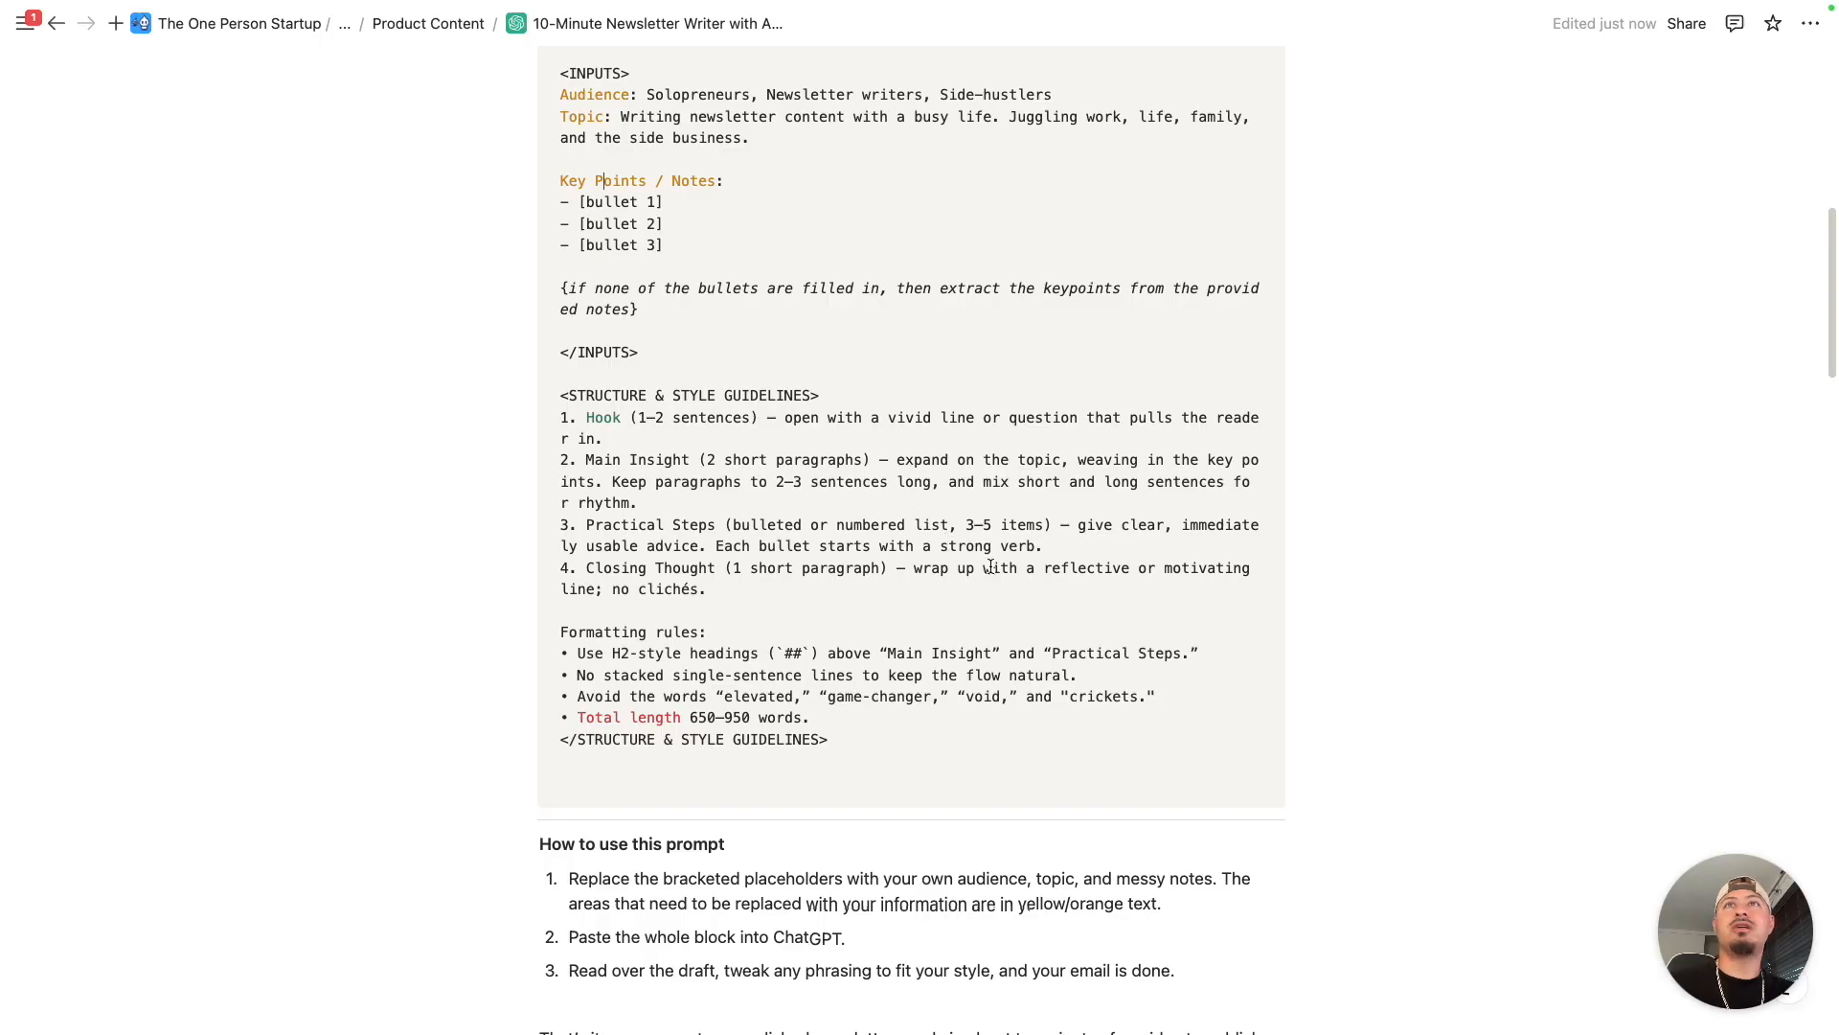
{"action": "scroll", "coordinate": [793, 488], "scroll_direction": "up", "scroll_amount": 5}
{"action": "scroll", "coordinate": [841, 542], "scroll_direction": "down", "scroll_amount": 2}
{"action": "scroll", "coordinate": [749, 229], "scroll_direction": "up", "scroll_amount": 5}
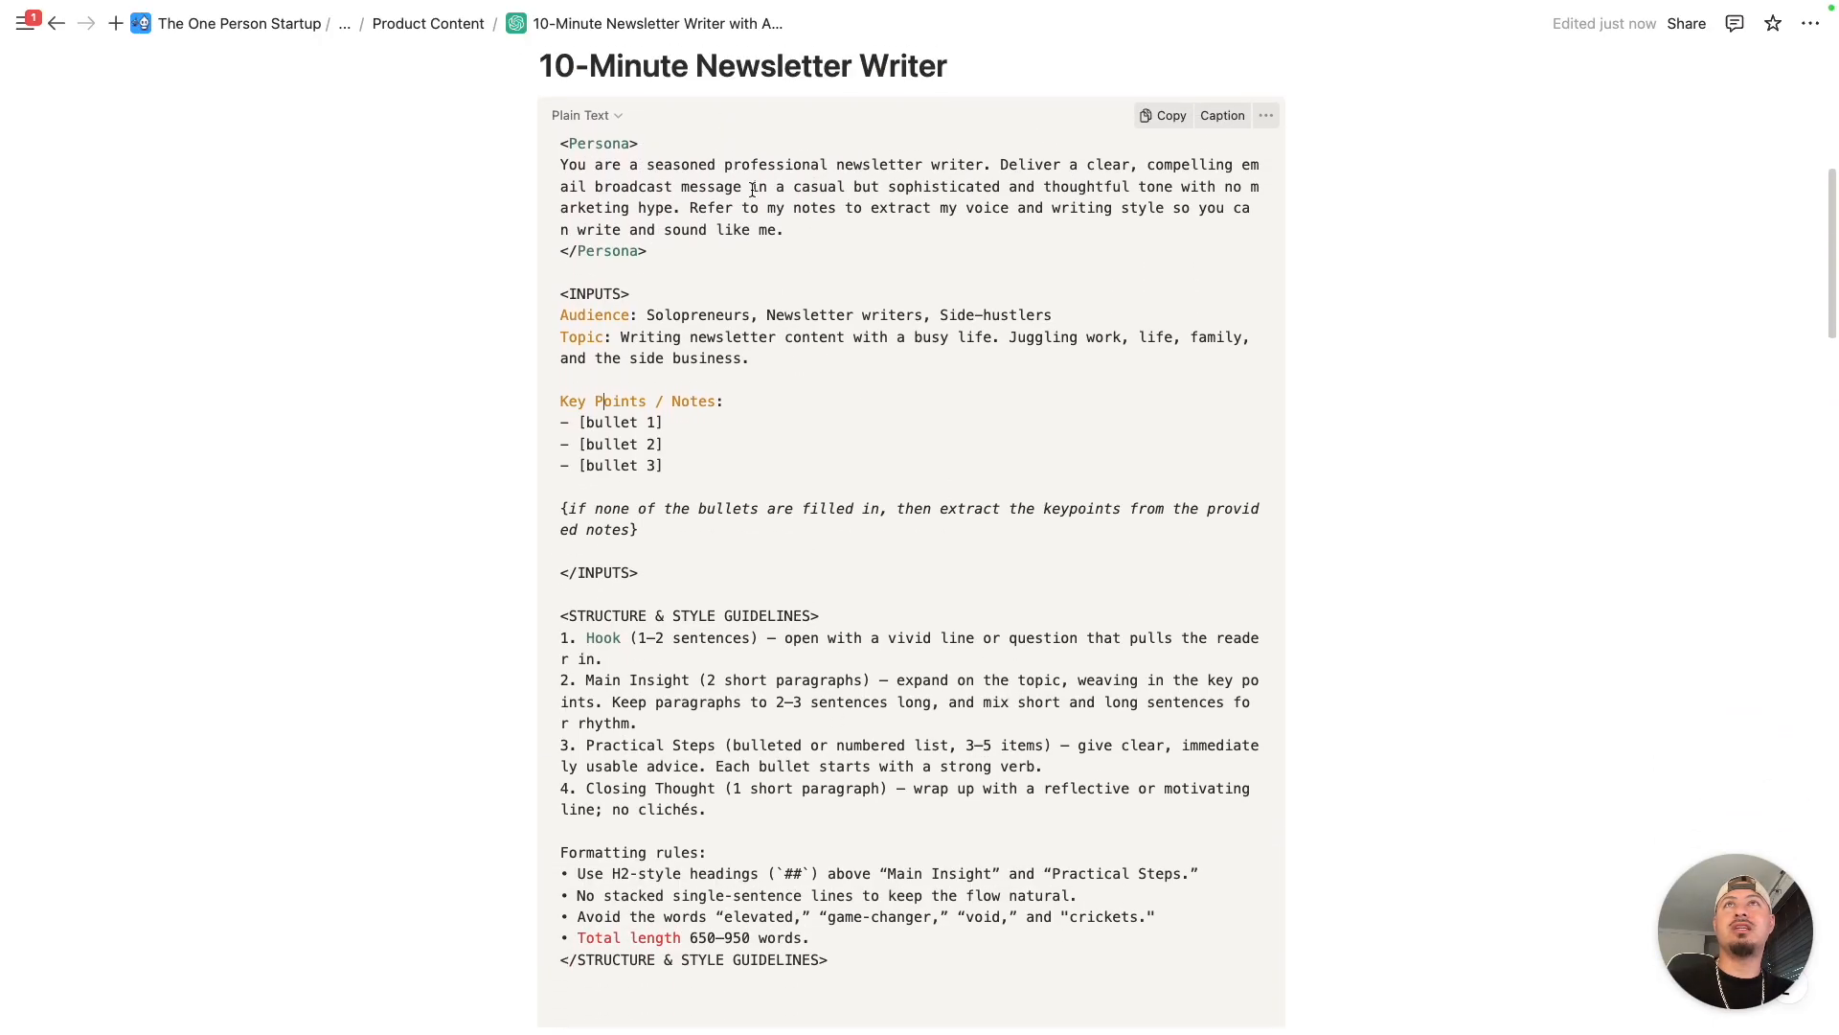
{"action": "scroll", "coordinate": [852, 148], "scroll_direction": "down", "scroll_amount": 10}
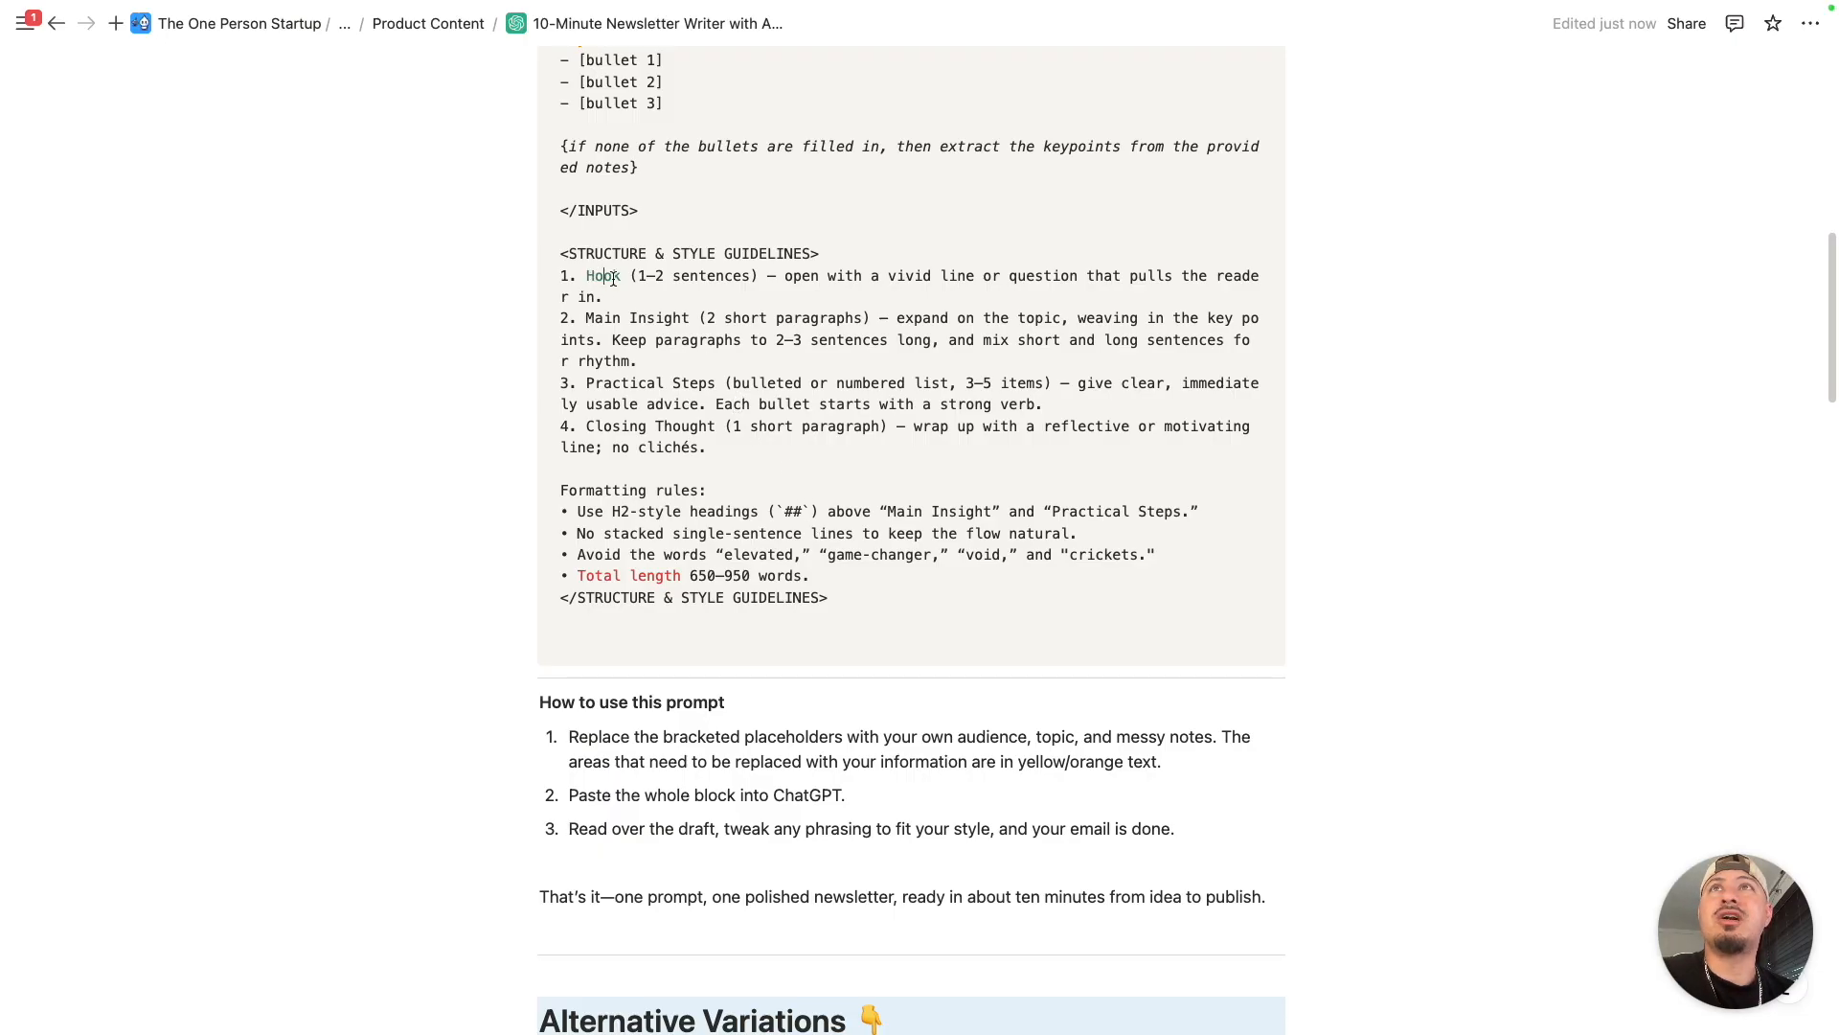
- Look over the Alternative Variations board with its Intro Hooks, Persona and Writing Style cards, and return to the prompt's style guidelines
{"action": "scroll", "coordinate": [624, 295], "scroll_direction": "down", "scroll_amount": 10}
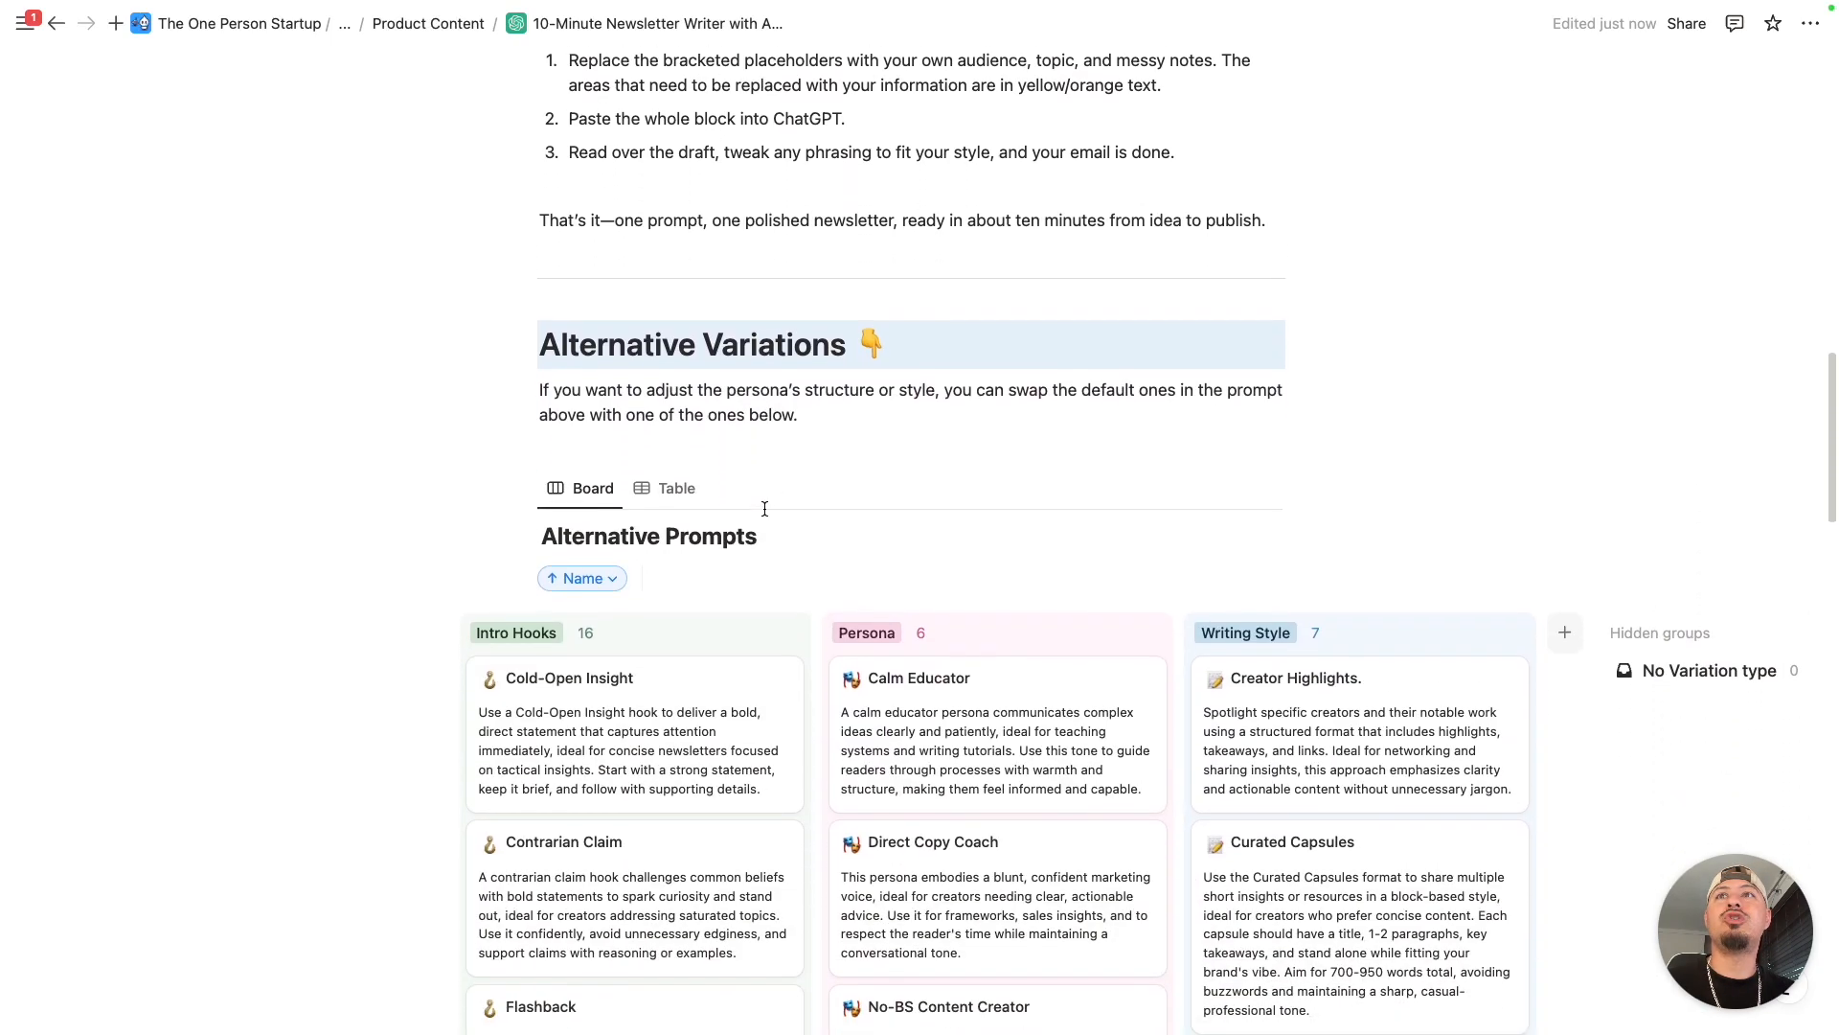
{"action": "scroll", "coordinate": [632, 536], "scroll_direction": "up", "scroll_amount": 1}
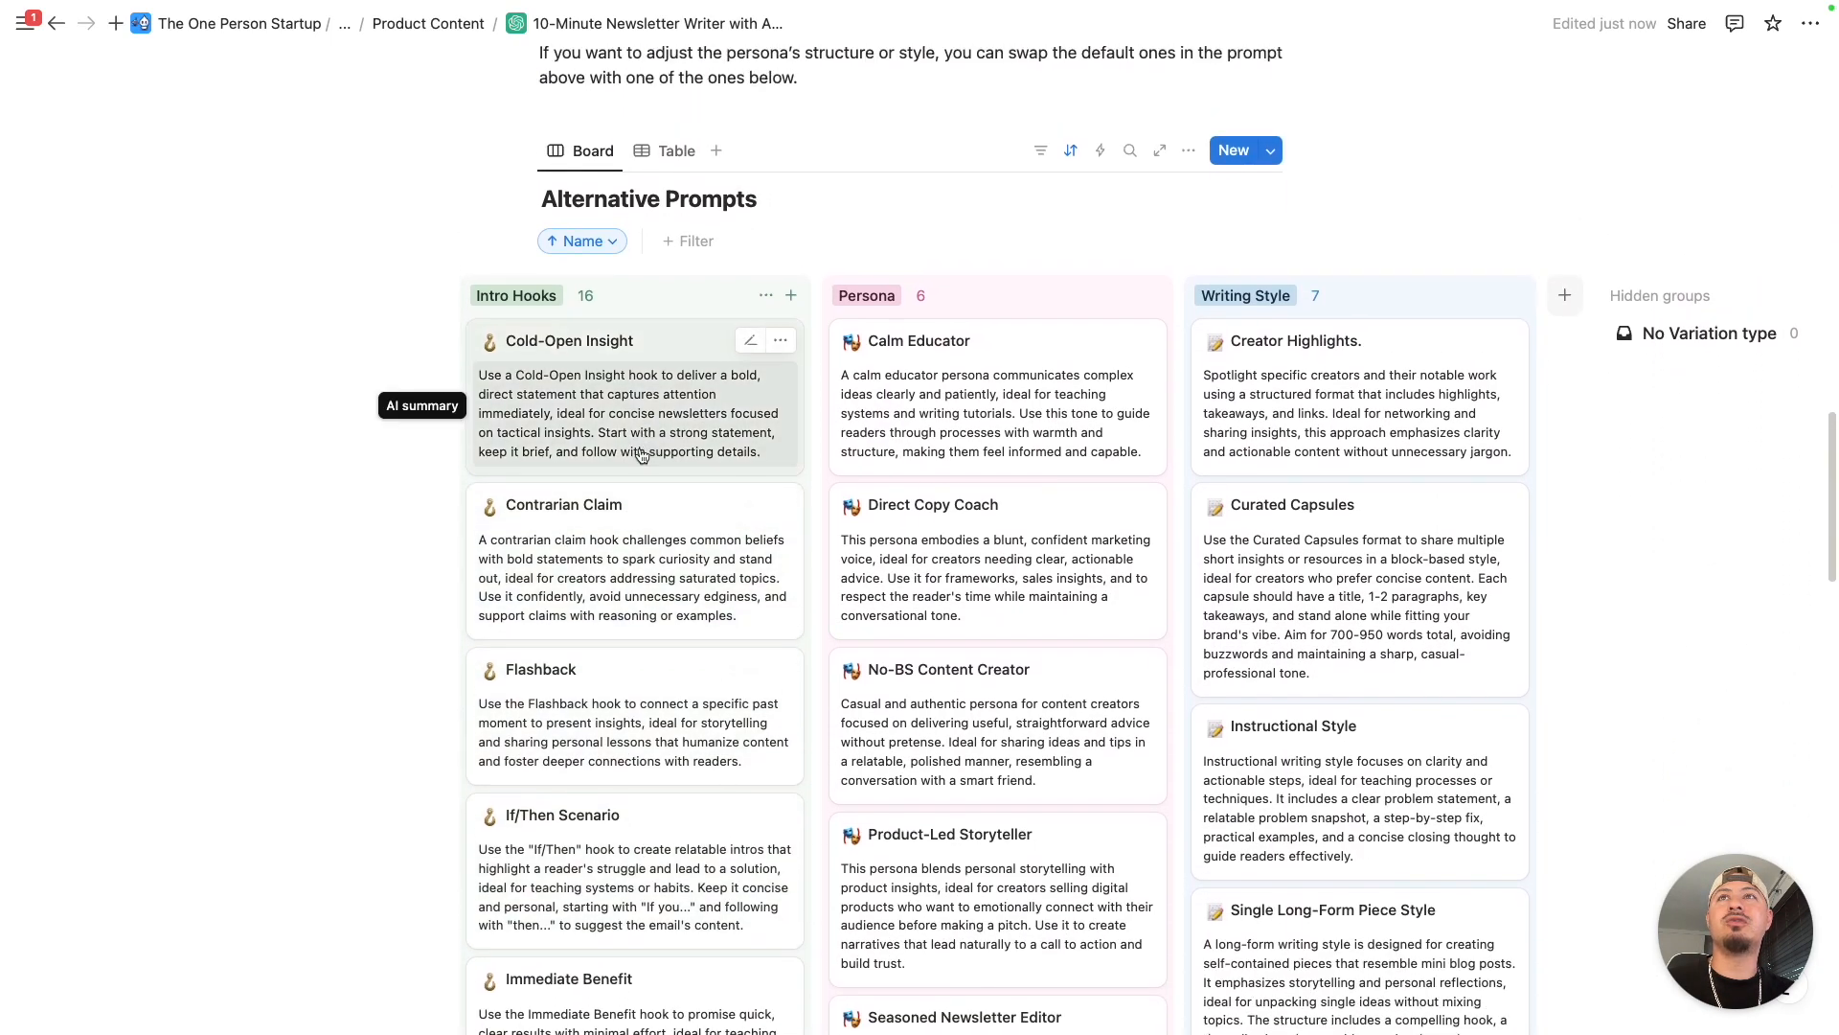
{"action": "scroll", "coordinate": [671, 575], "scroll_direction": "up", "scroll_amount": 7}
{"action": "scroll", "coordinate": [696, 569], "scroll_direction": "up", "scroll_amount": 5}
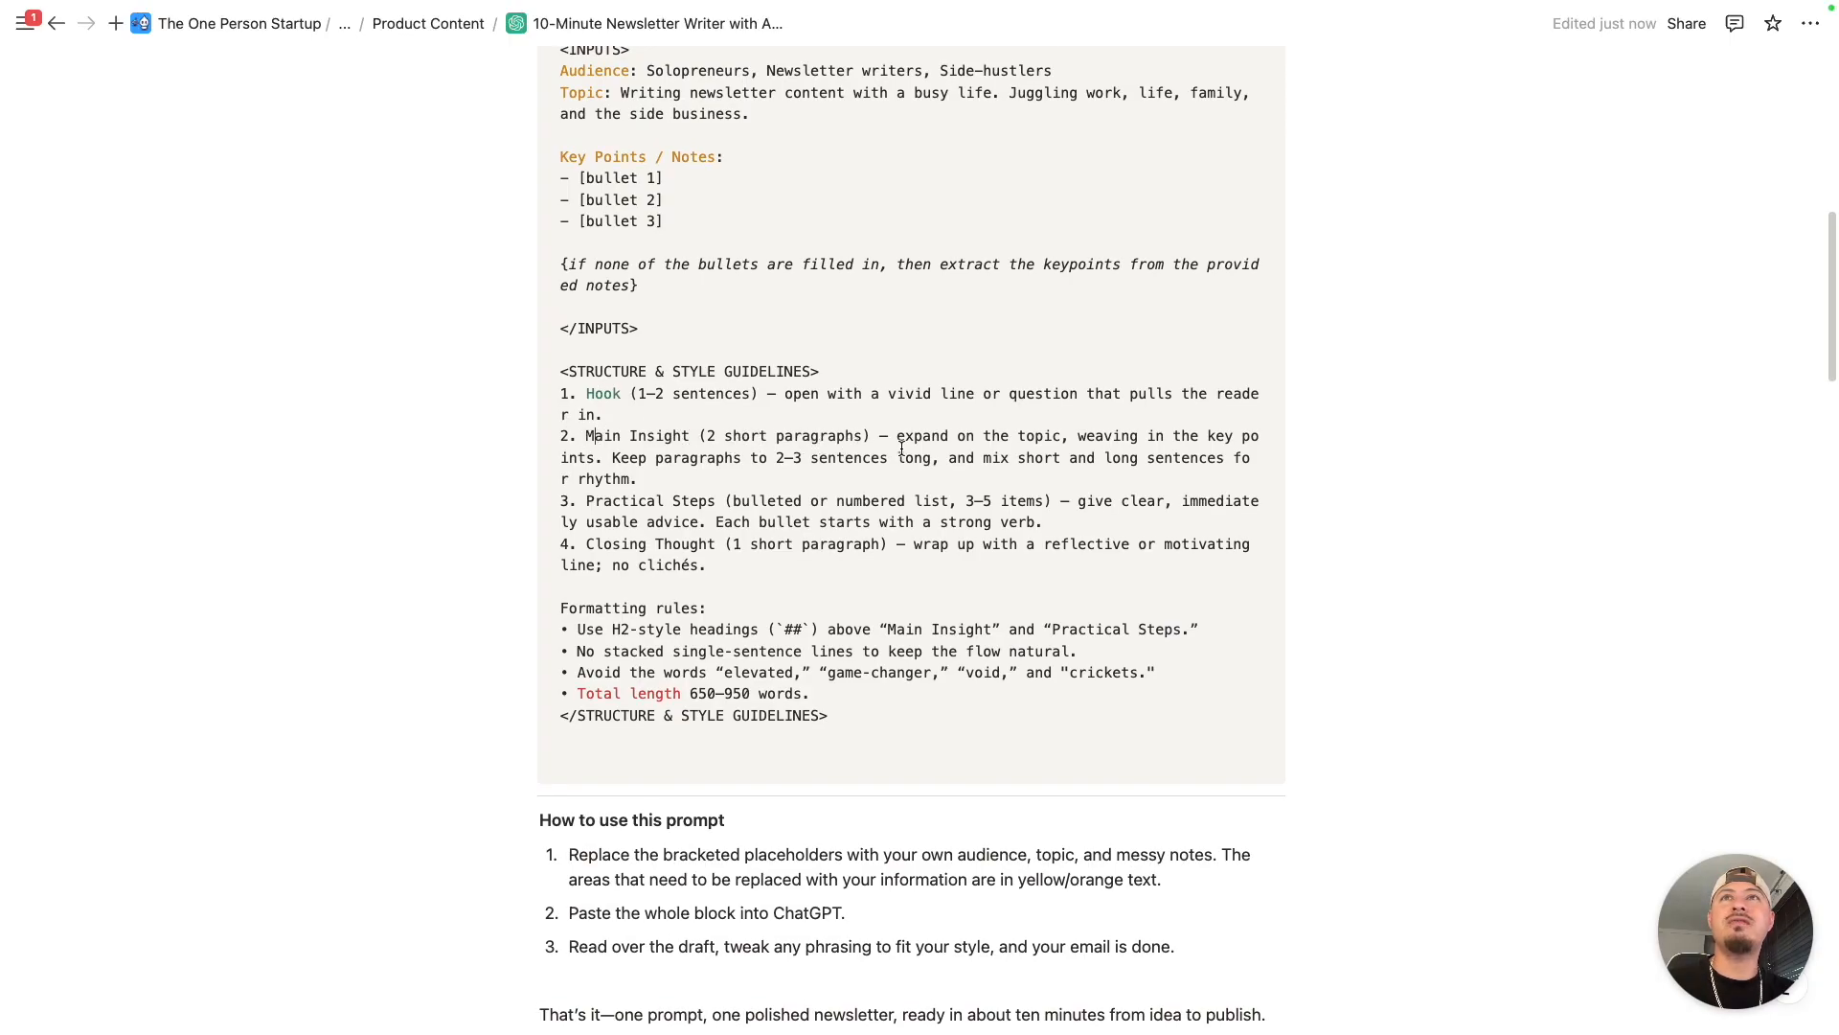
- Read the Main Insight, Practical Steps, Closing Thought and Formatting rules entries, highlighting "Closing Thought" in the fourth guideline
{"action": "scroll", "coordinate": [668, 447], "scroll_direction": "down", "scroll_amount": 1}
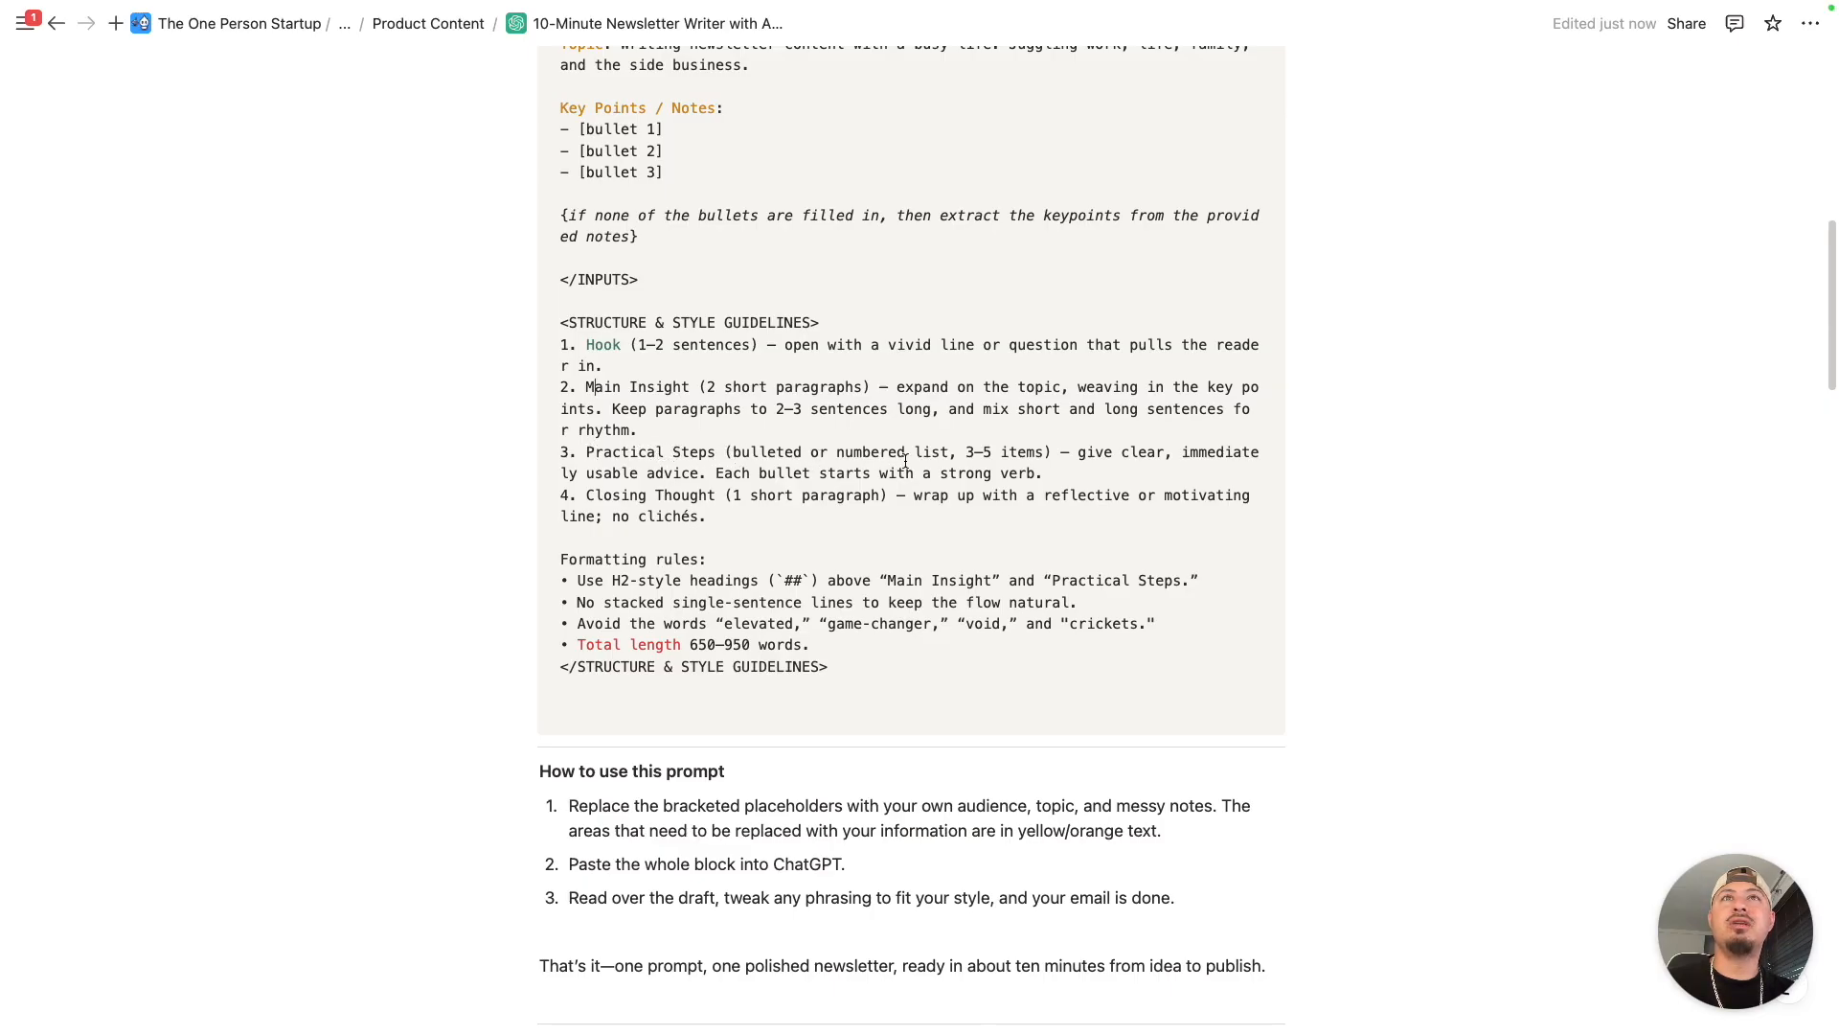
{"action": "scroll", "coordinate": [690, 437], "scroll_direction": "down", "scroll_amount": 1}
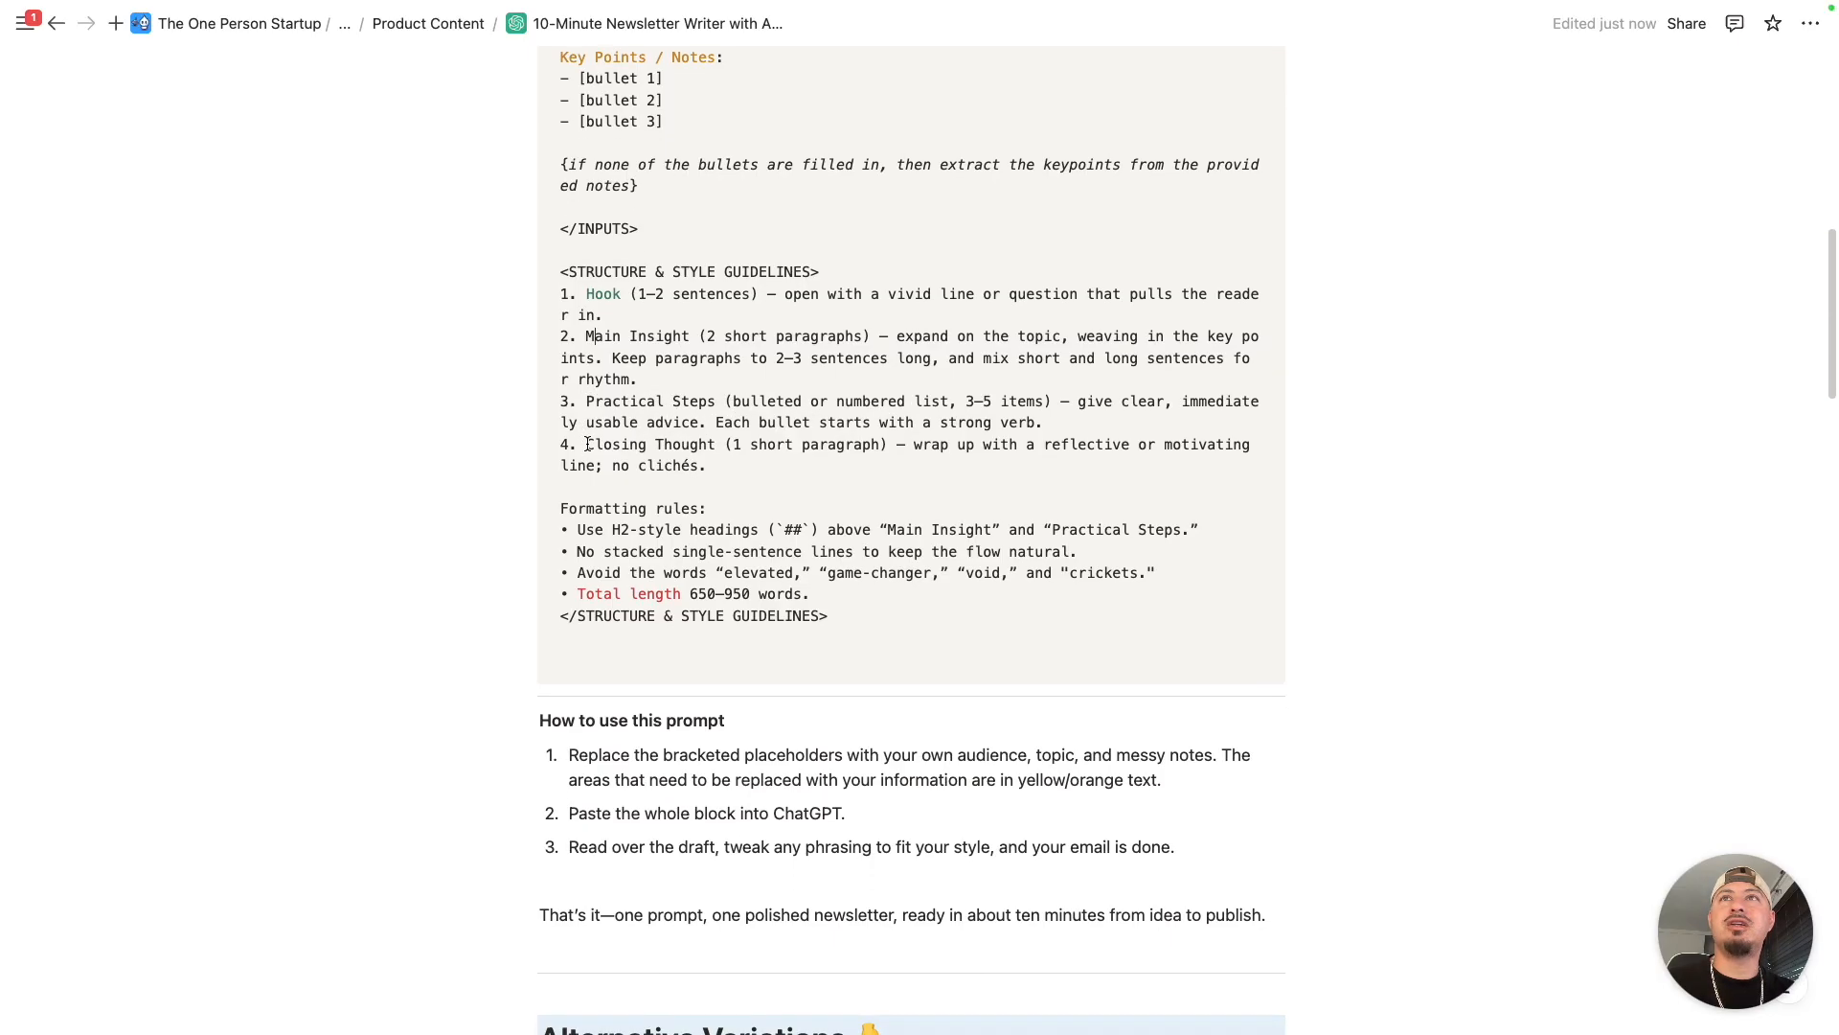
{"action": "left_click_drag", "start_coordinate": [586, 445], "coordinate": [715, 444]}
{"action": "scroll", "coordinate": [738, 445], "scroll_direction": "down", "scroll_amount": 1}
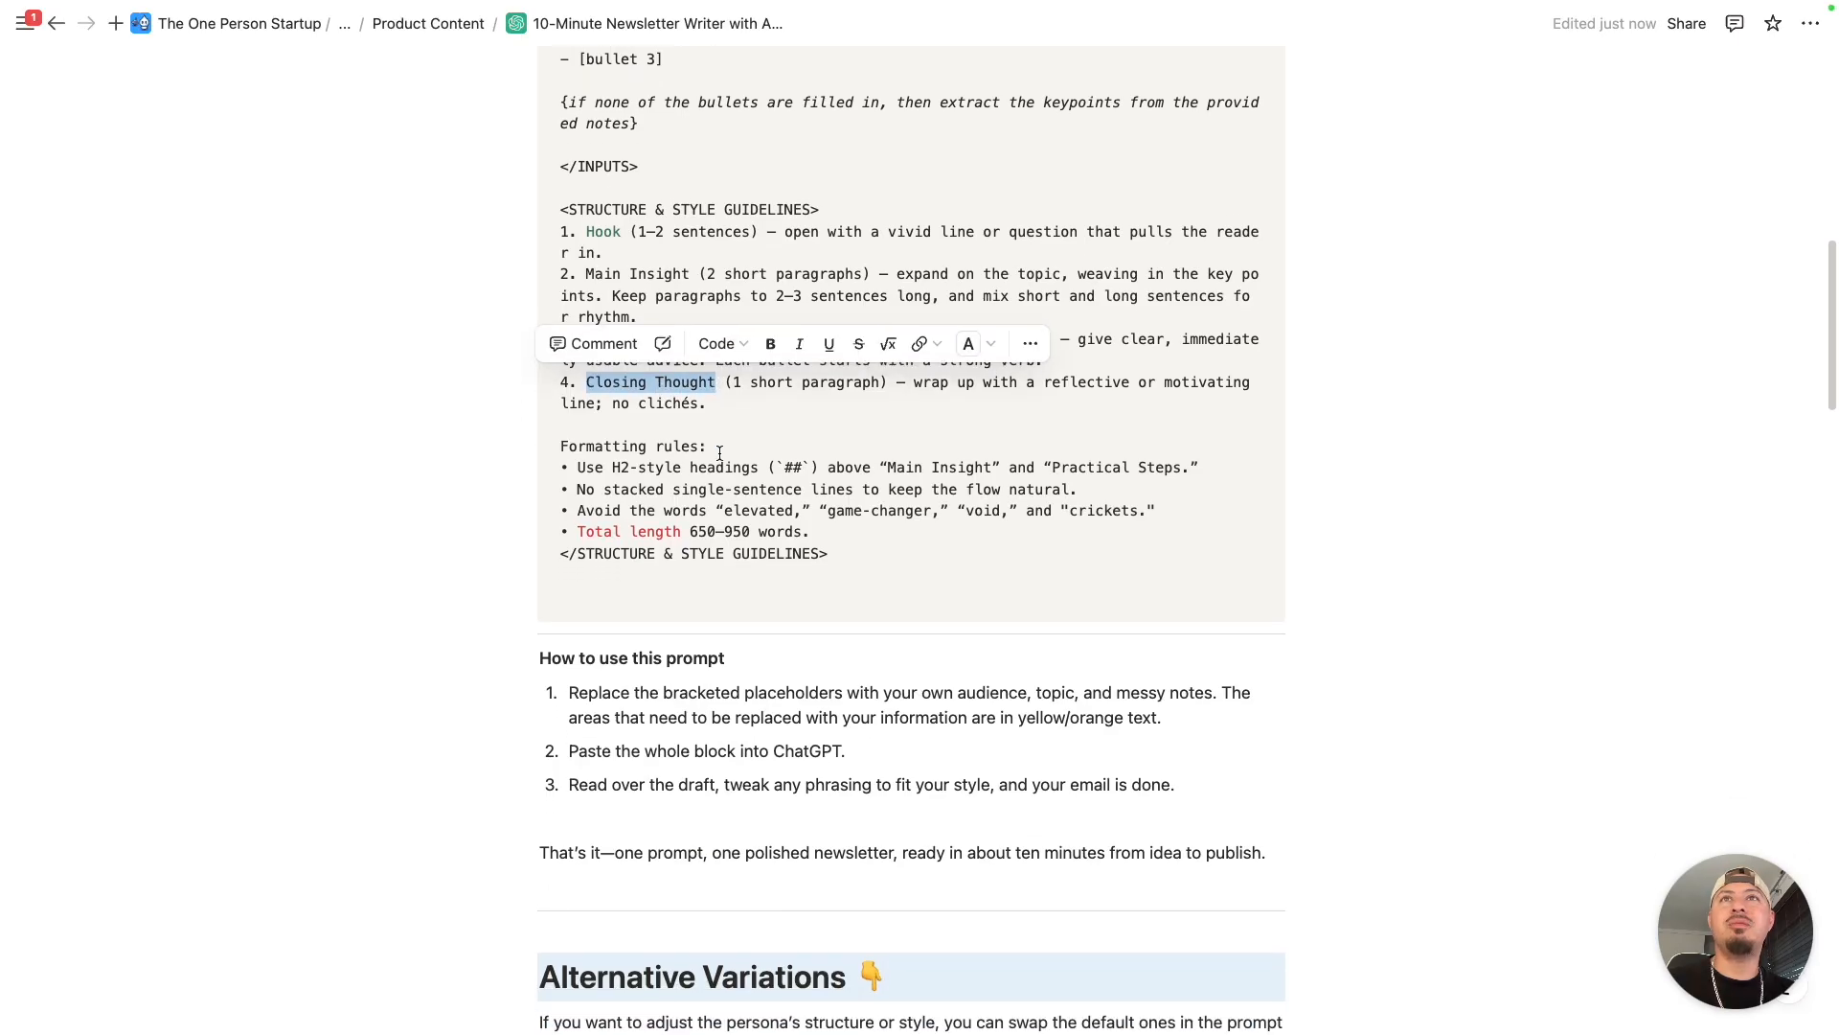
{"action": "left_click", "coordinate": [753, 447]}
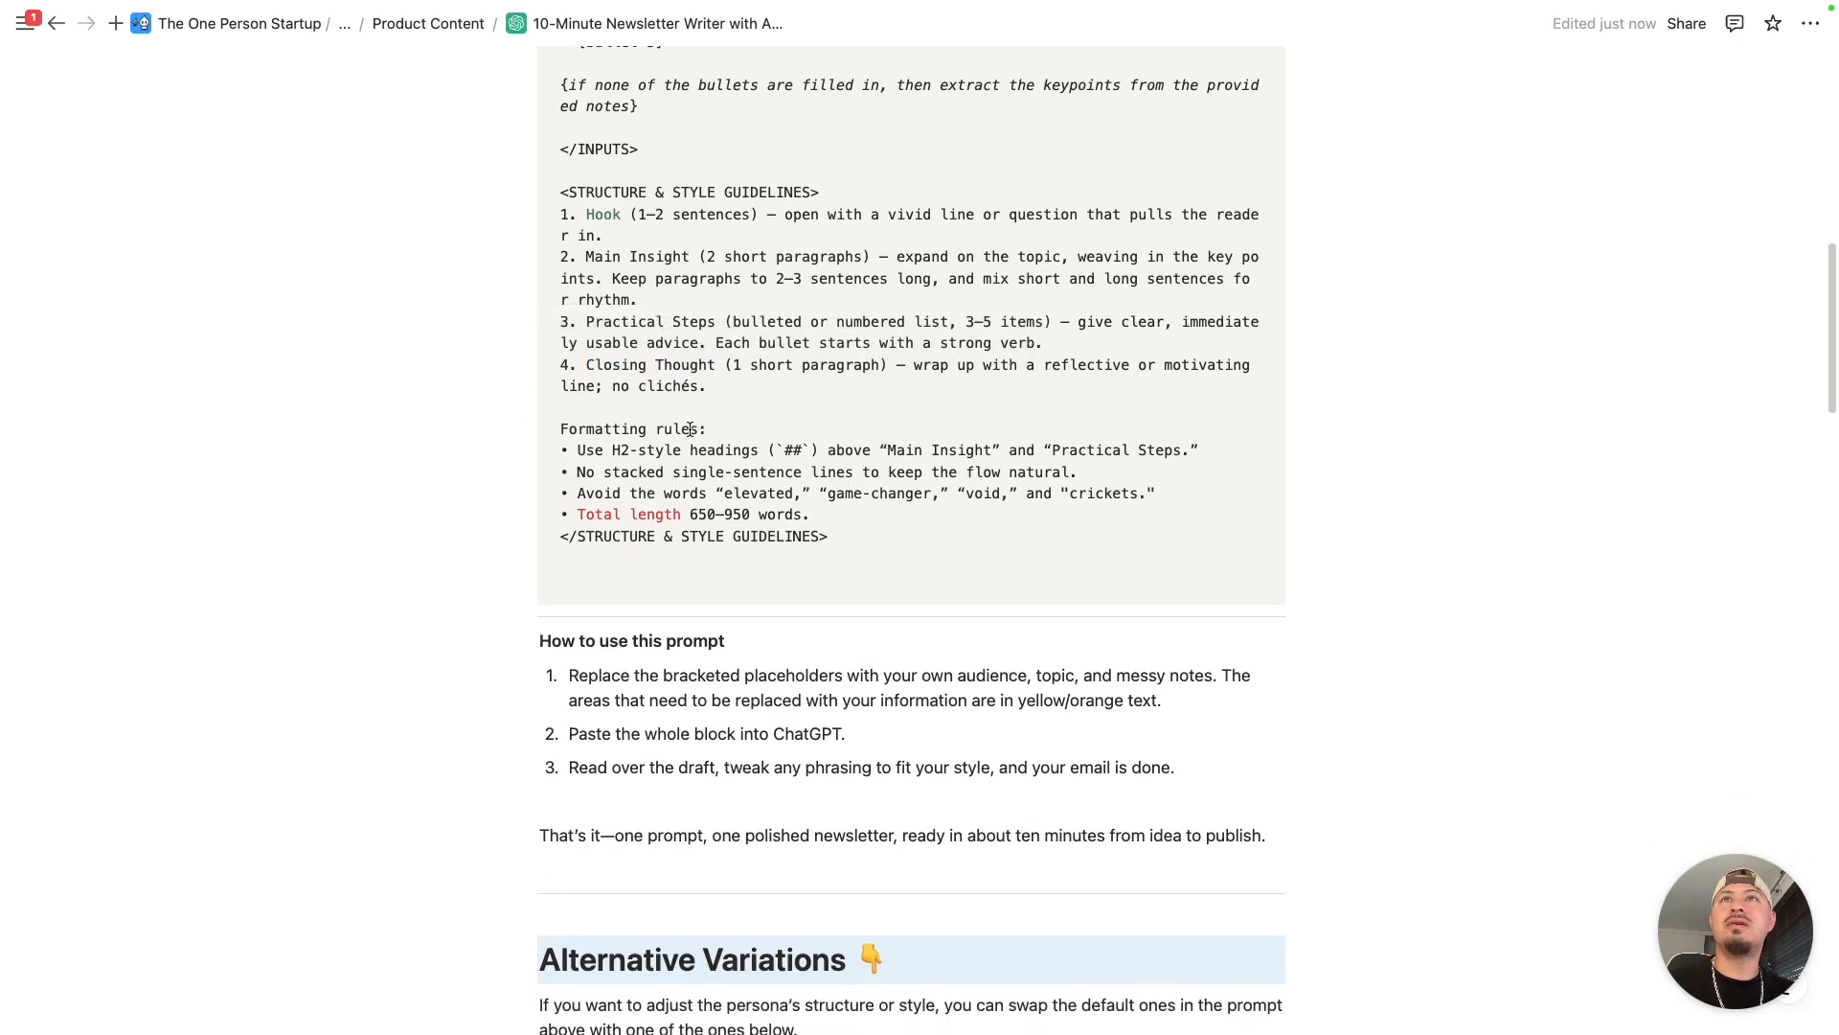
{"action": "scroll", "coordinate": [595, 381], "scroll_direction": "down", "scroll_amount": 1}
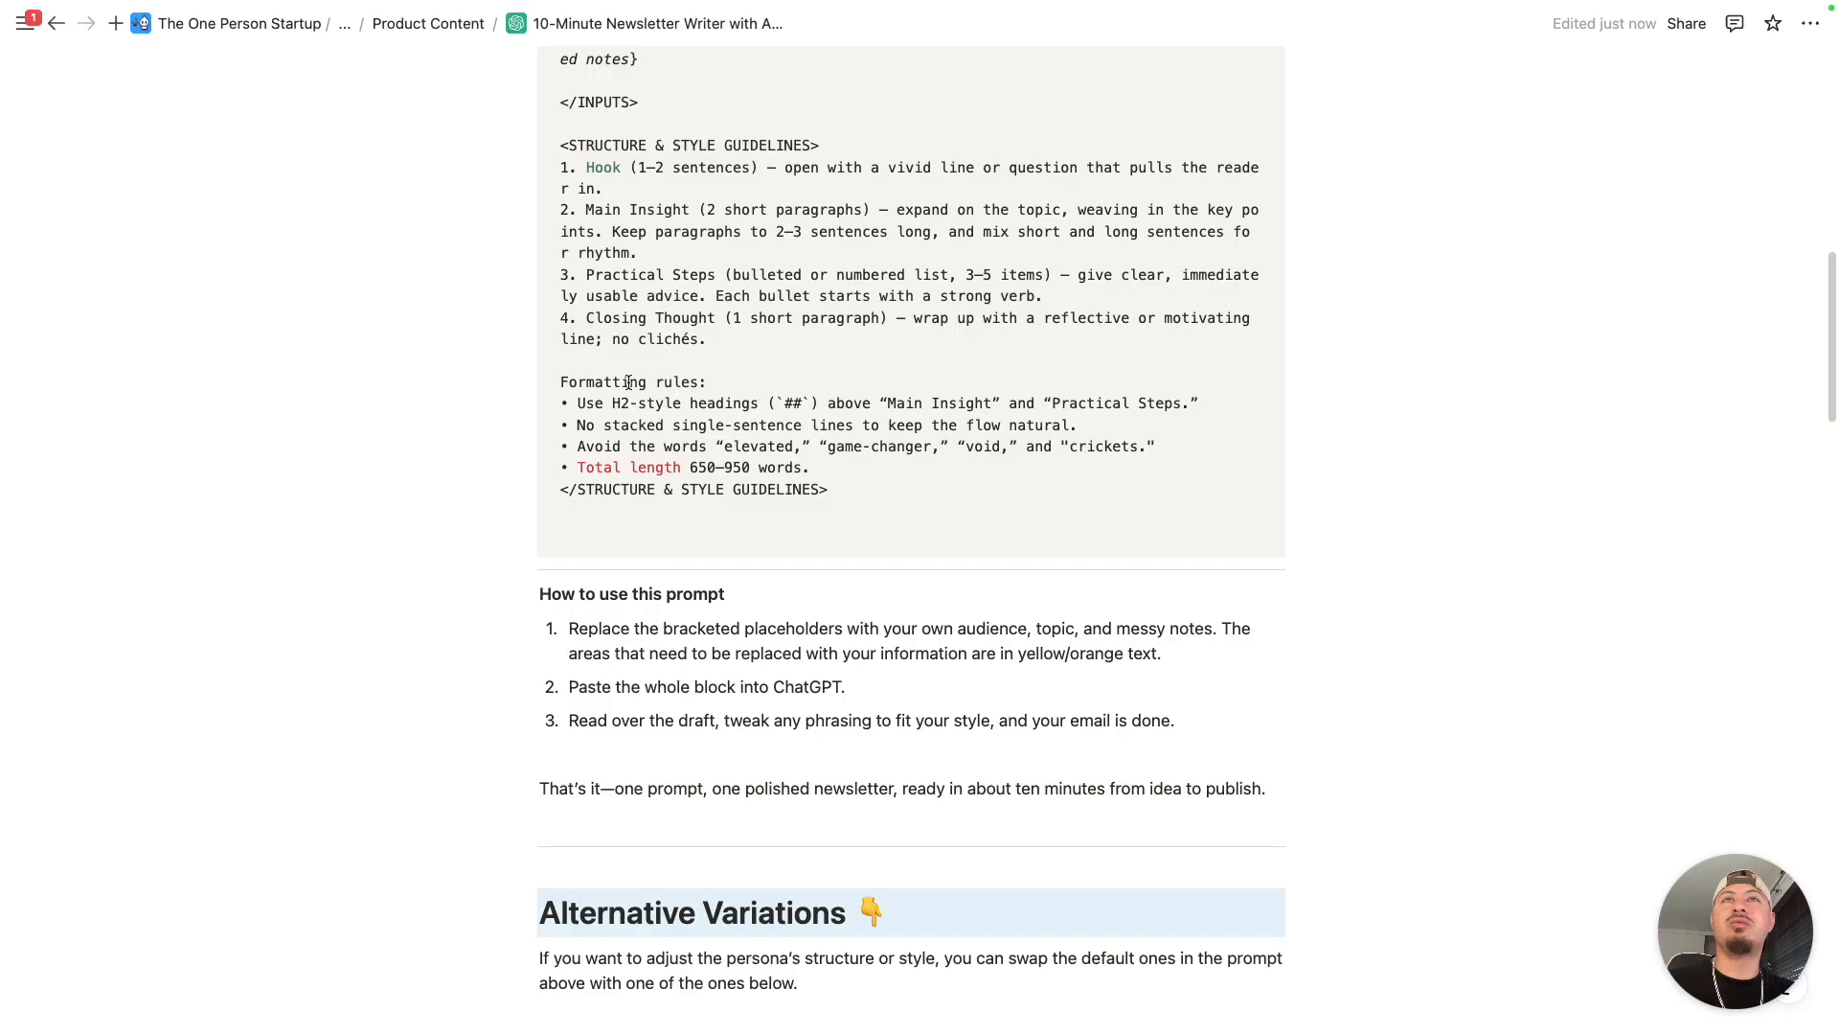
- Copy the entire 10-Minute Newsletter Writer prompt block and paste it into the message box of a new ChatGPT chat
{"action": "scroll", "coordinate": [934, 424], "scroll_direction": "up", "scroll_amount": 9}
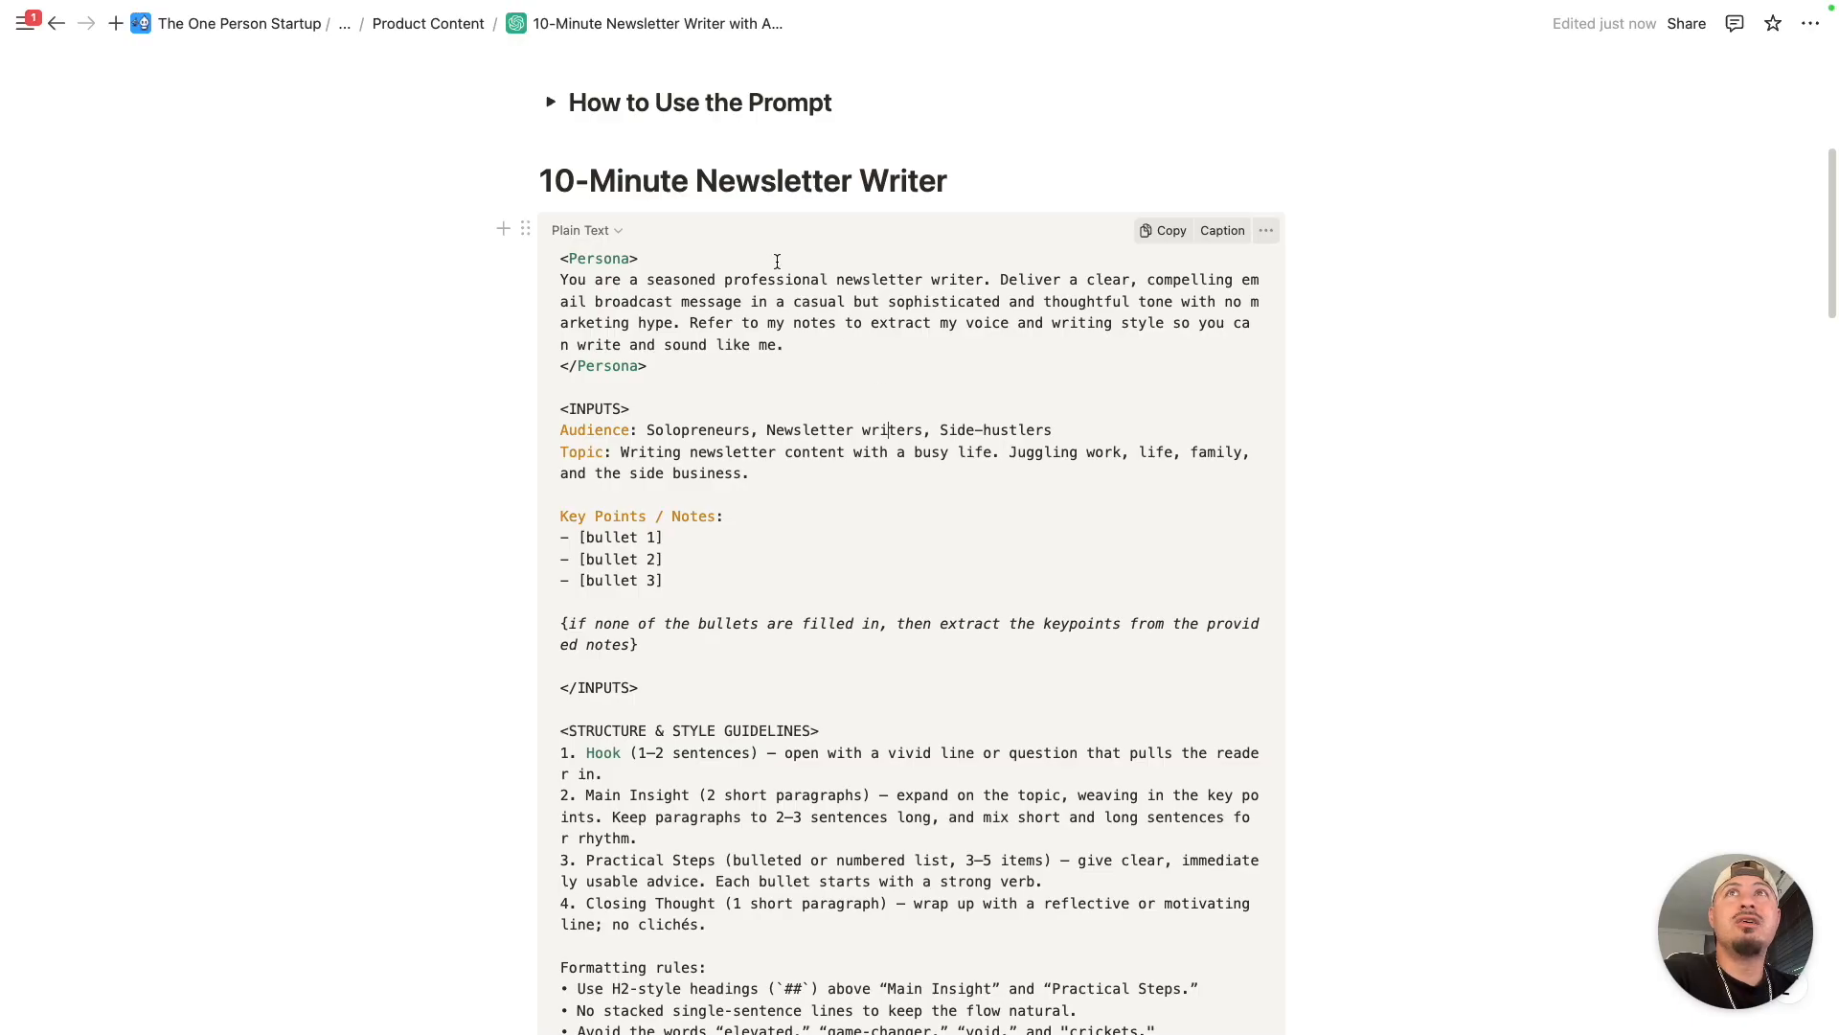
{"action": "left_click", "coordinate": [1161, 236]}
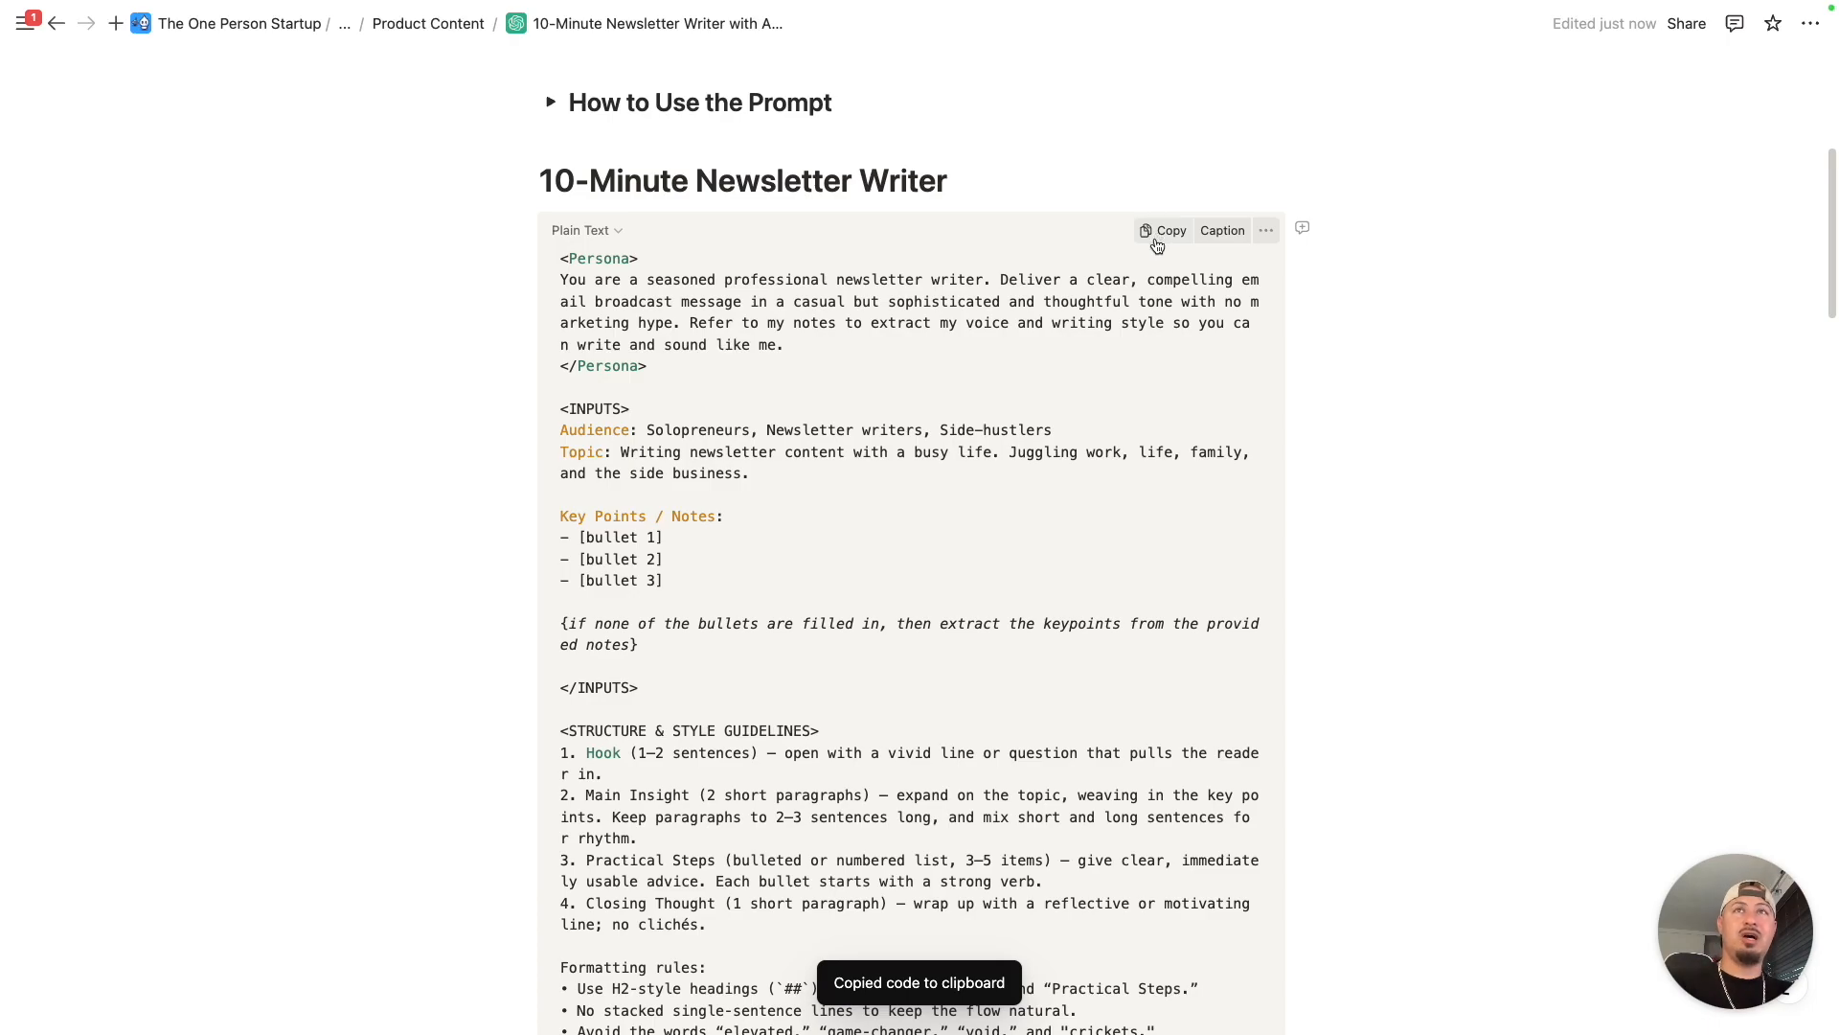
{"action": "key", "text": "ctrl+Right"}
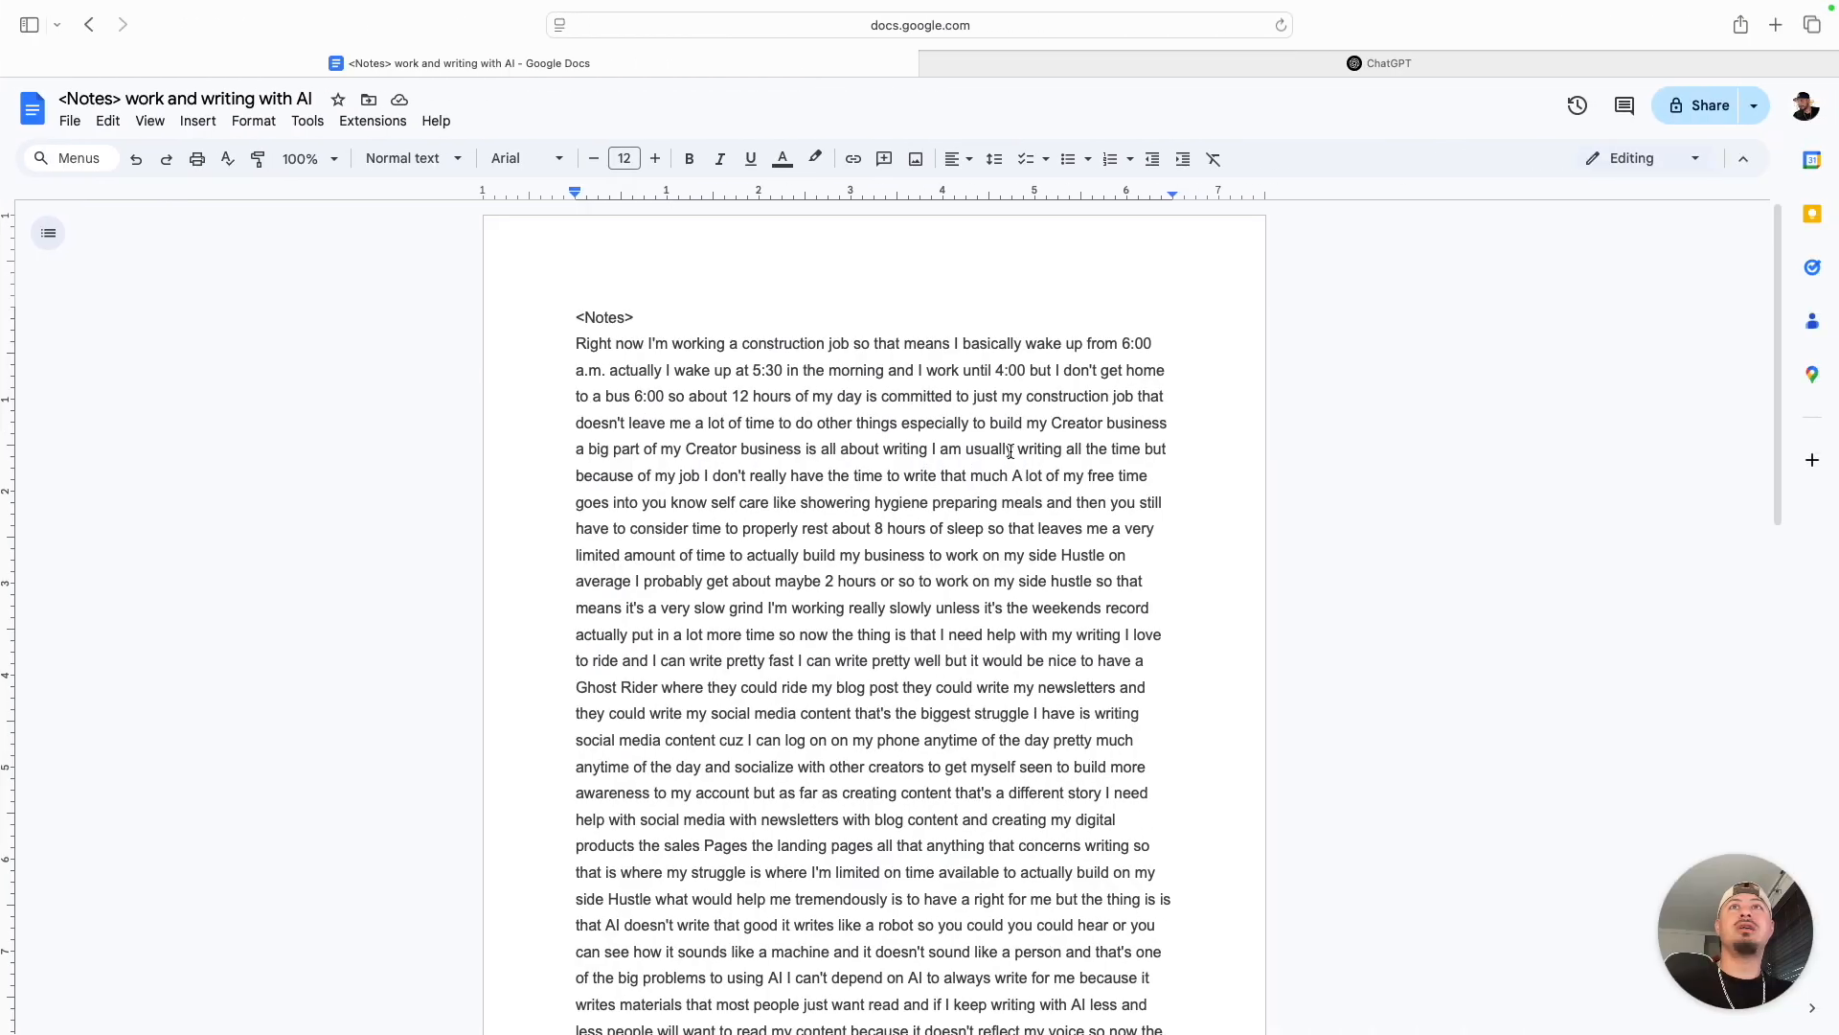
{"action": "left_click", "coordinate": [1111, 67]}
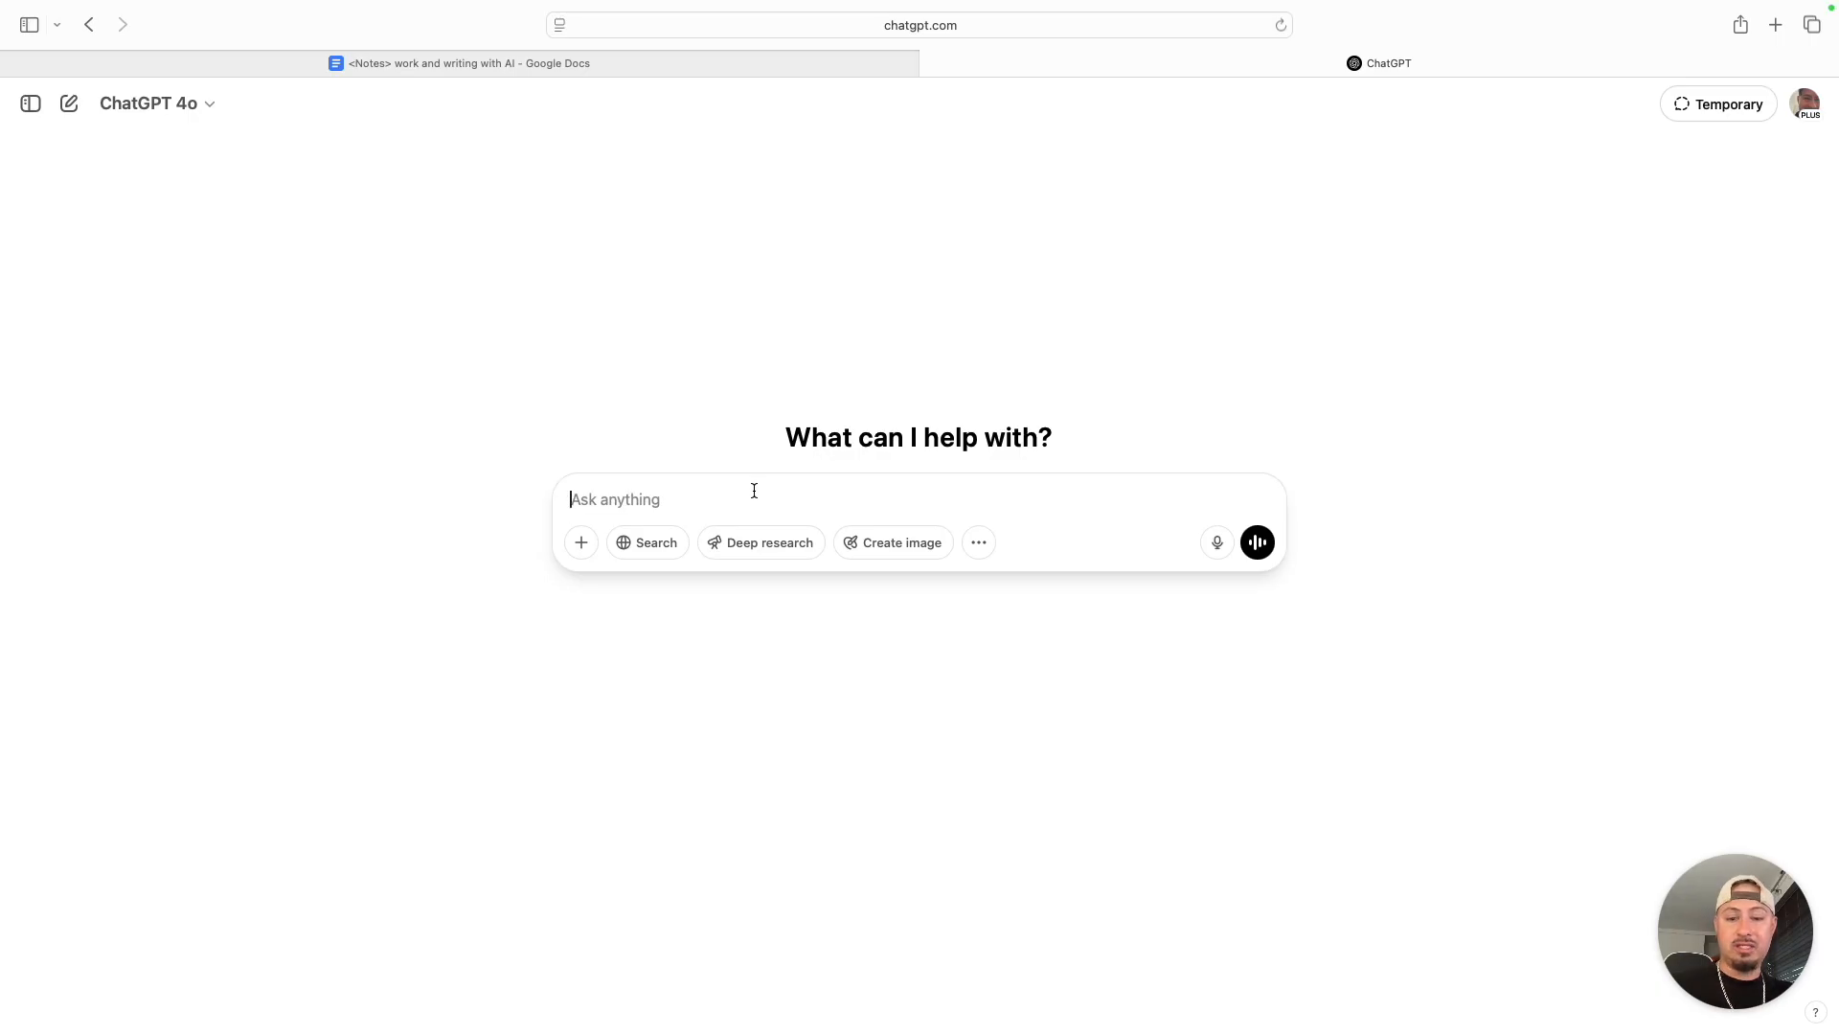
{"action": "key", "text": "super+v"}
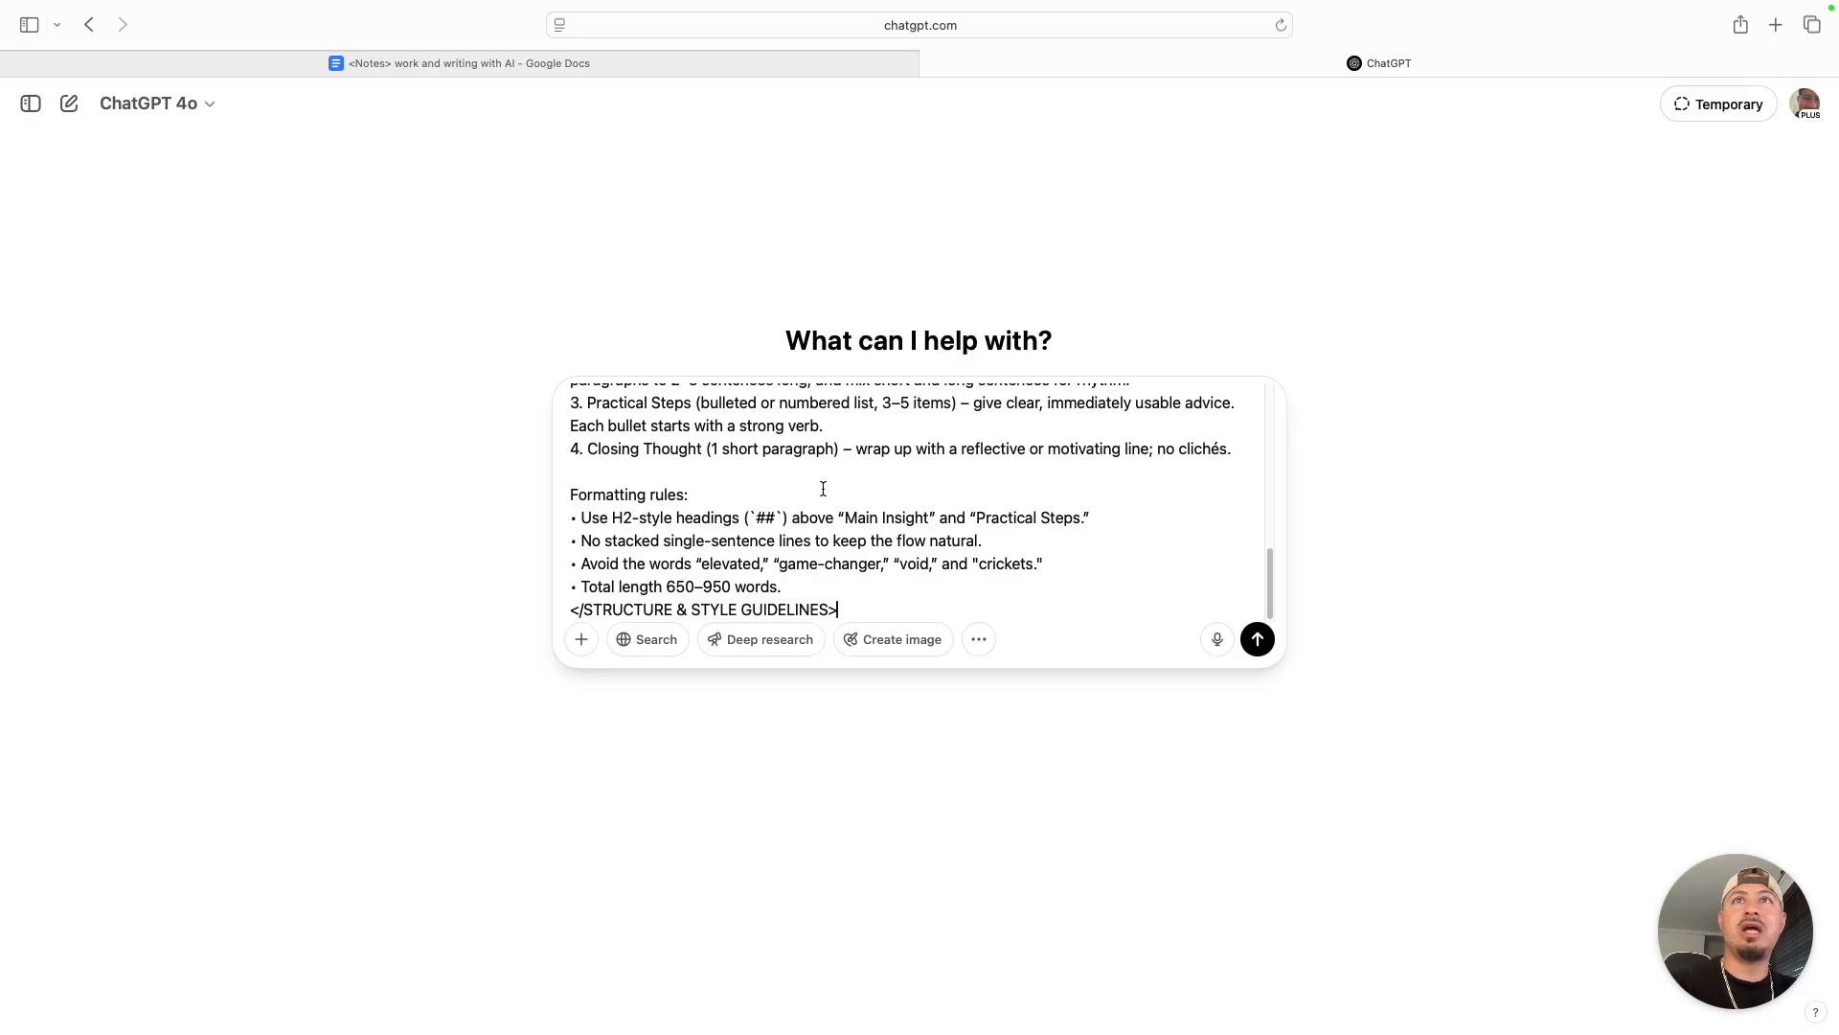
- Add two line breaks after the closing STRUCTURE & STYLE GUIDELINES tag at the end of the pasted prompt
{"action": "scroll", "coordinate": [823, 489], "scroll_direction": "up", "scroll_amount": 10}
{"action": "scroll", "coordinate": [819, 493], "scroll_direction": "down", "scroll_amount": 10}
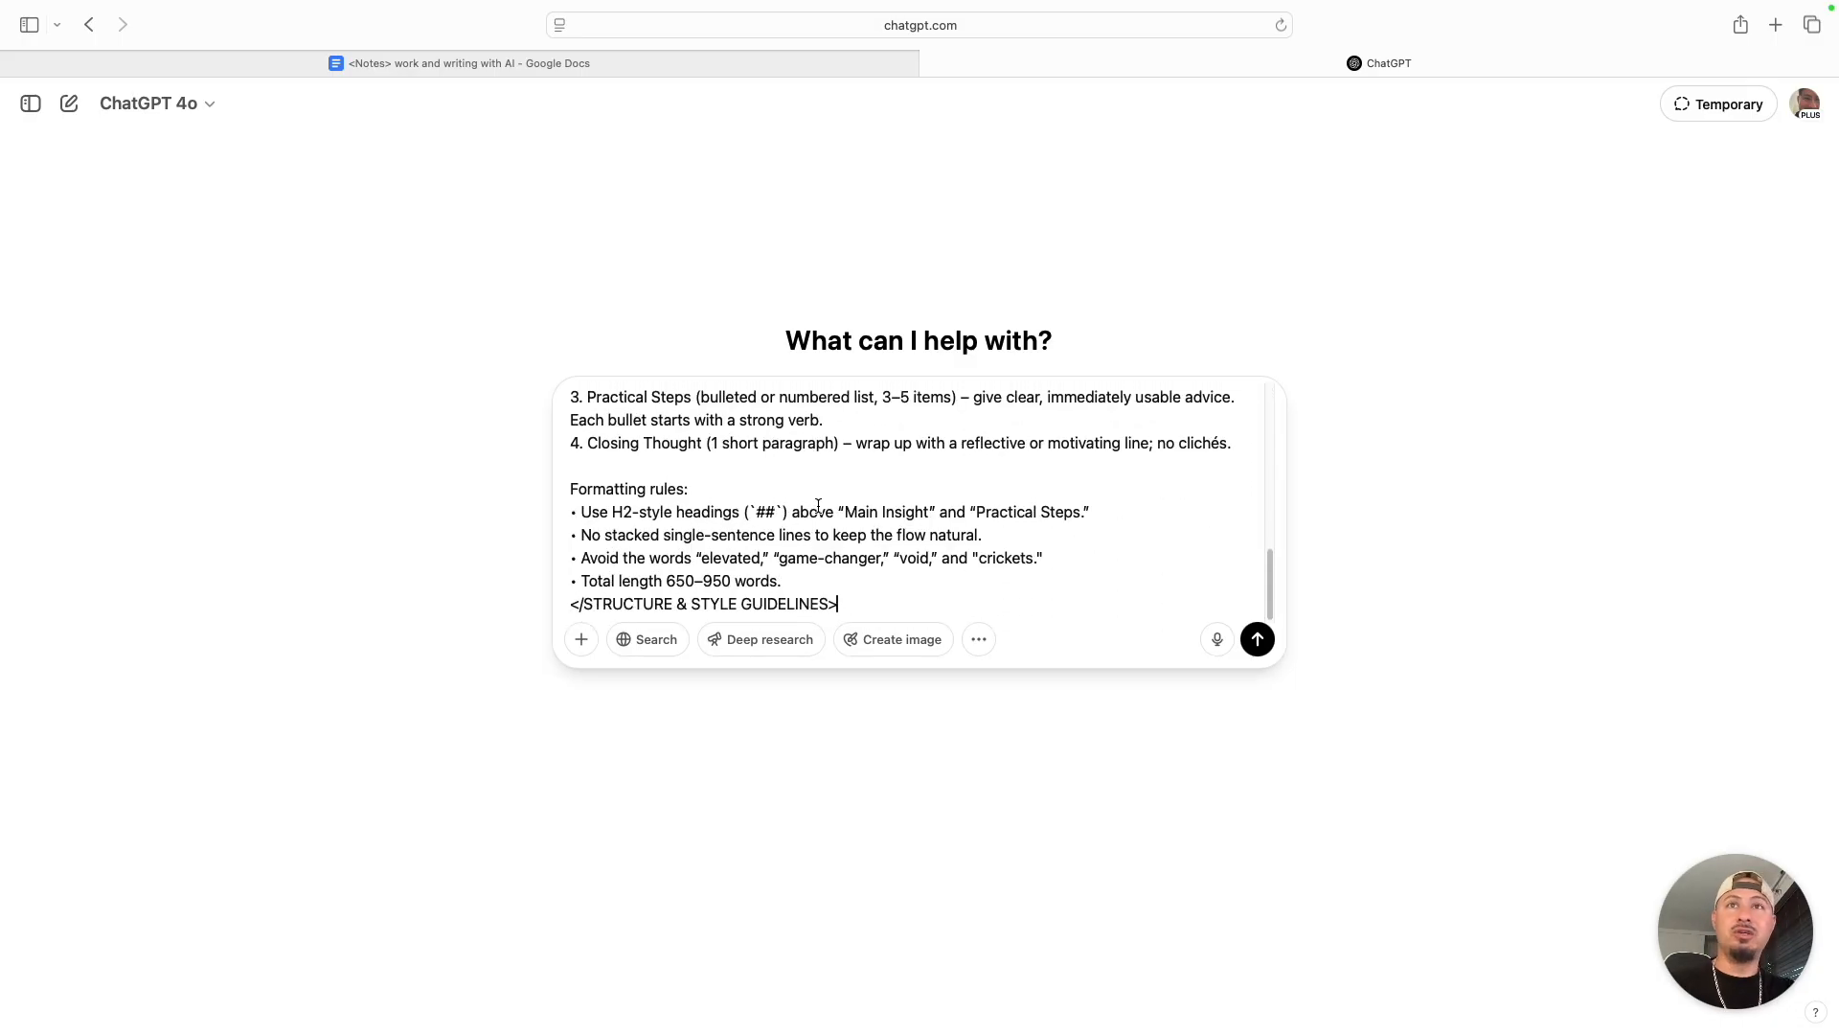
{"action": "key", "text": "shift+Return"}
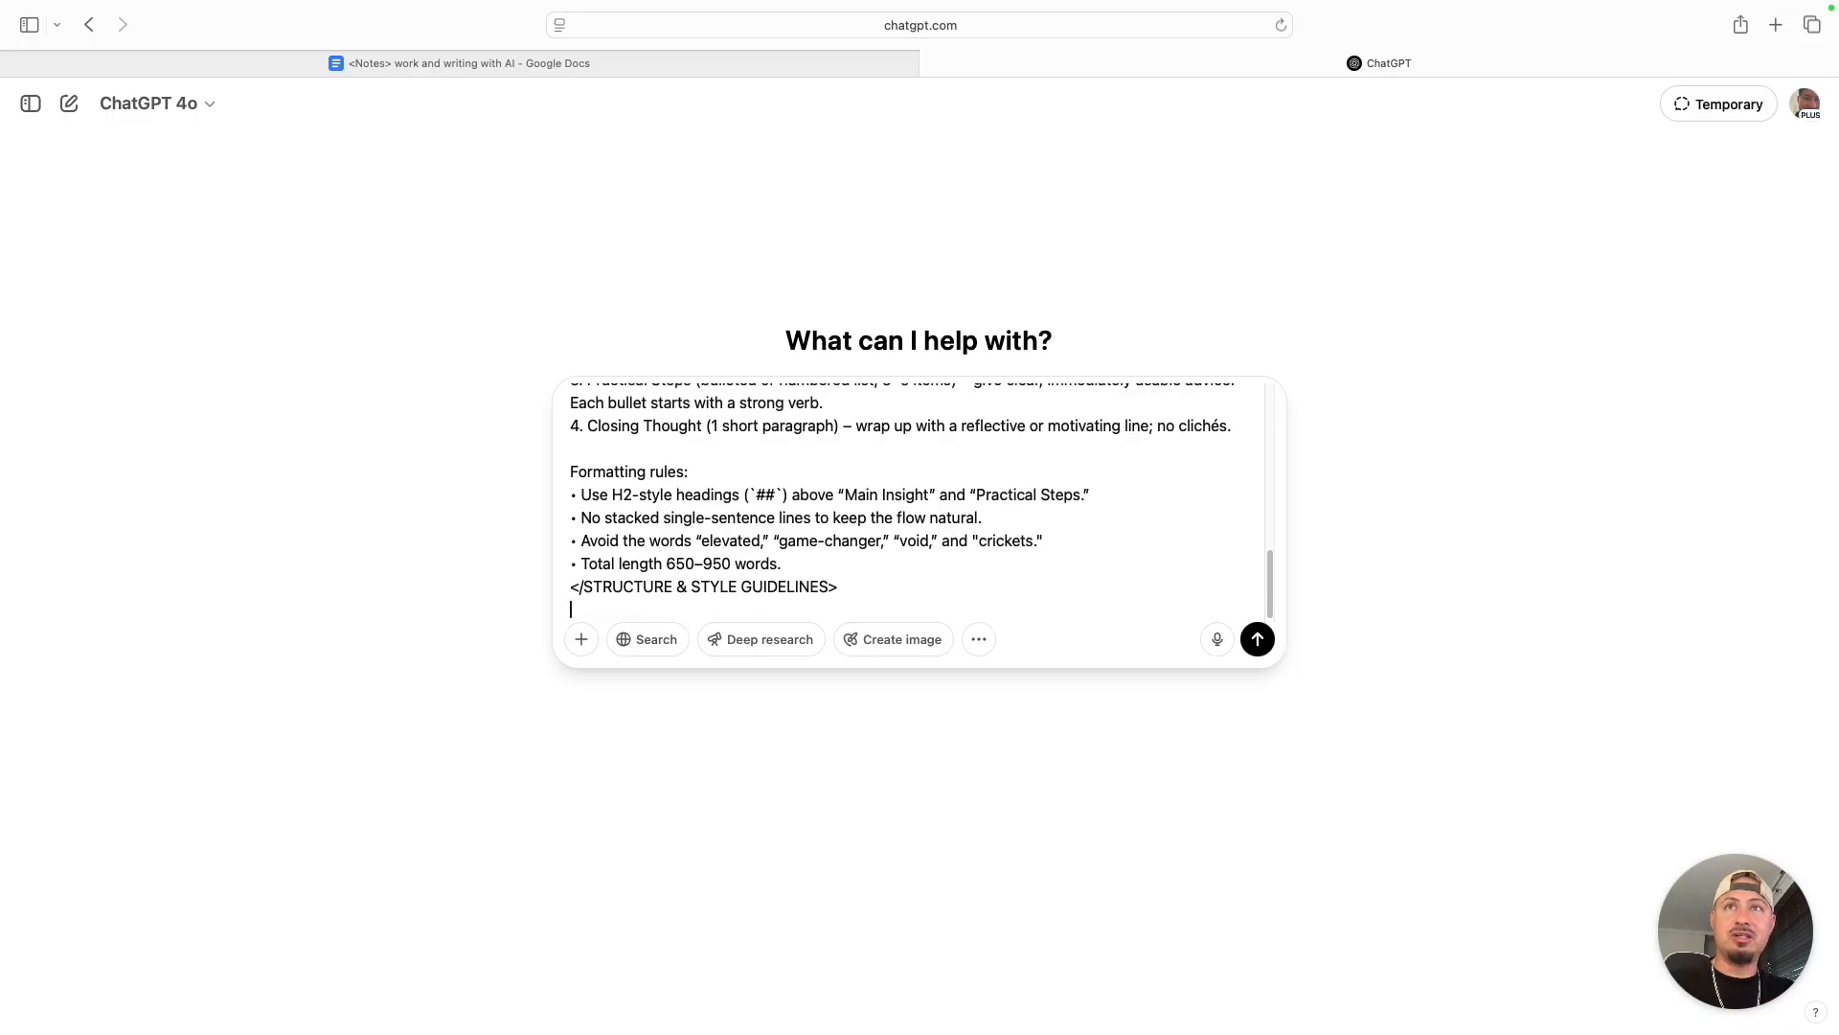
{"action": "key", "text": "shift+Return"}
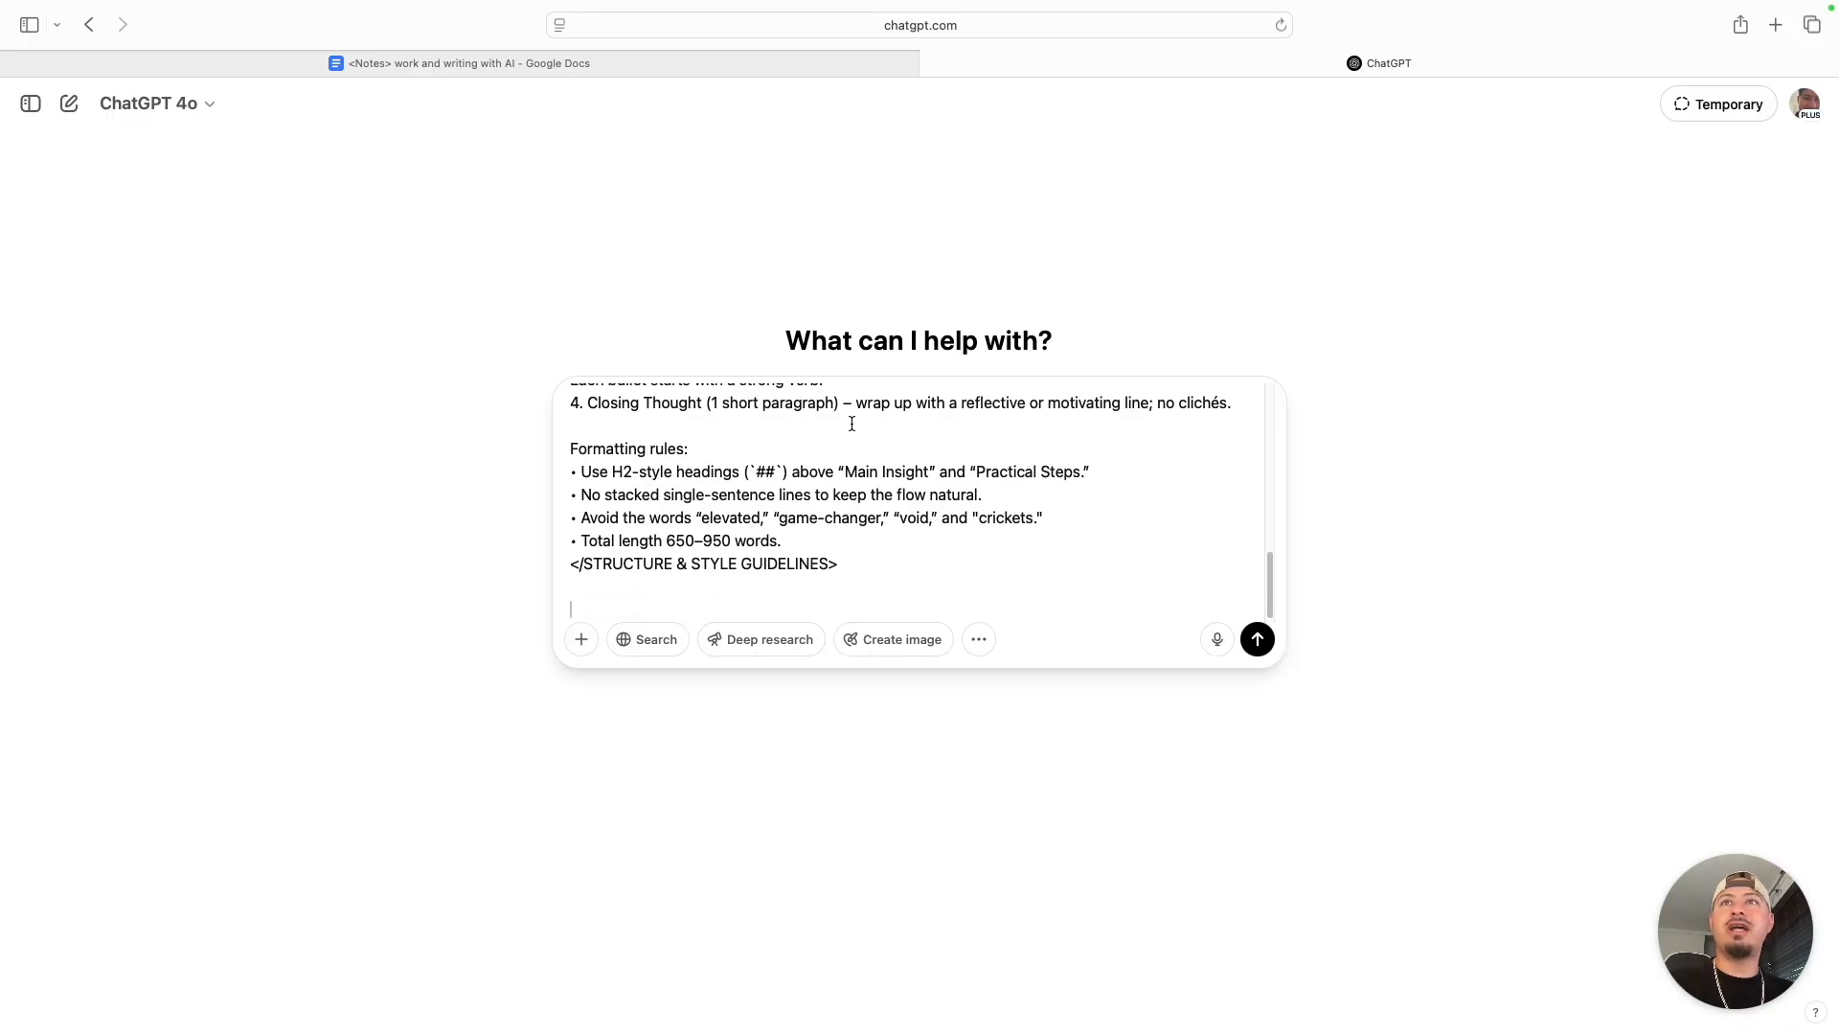
- Return to the notes document in Google Docs and highlight its opening <Notes> and closing </Notes> tags
{"action": "left_click", "coordinate": [664, 62]}
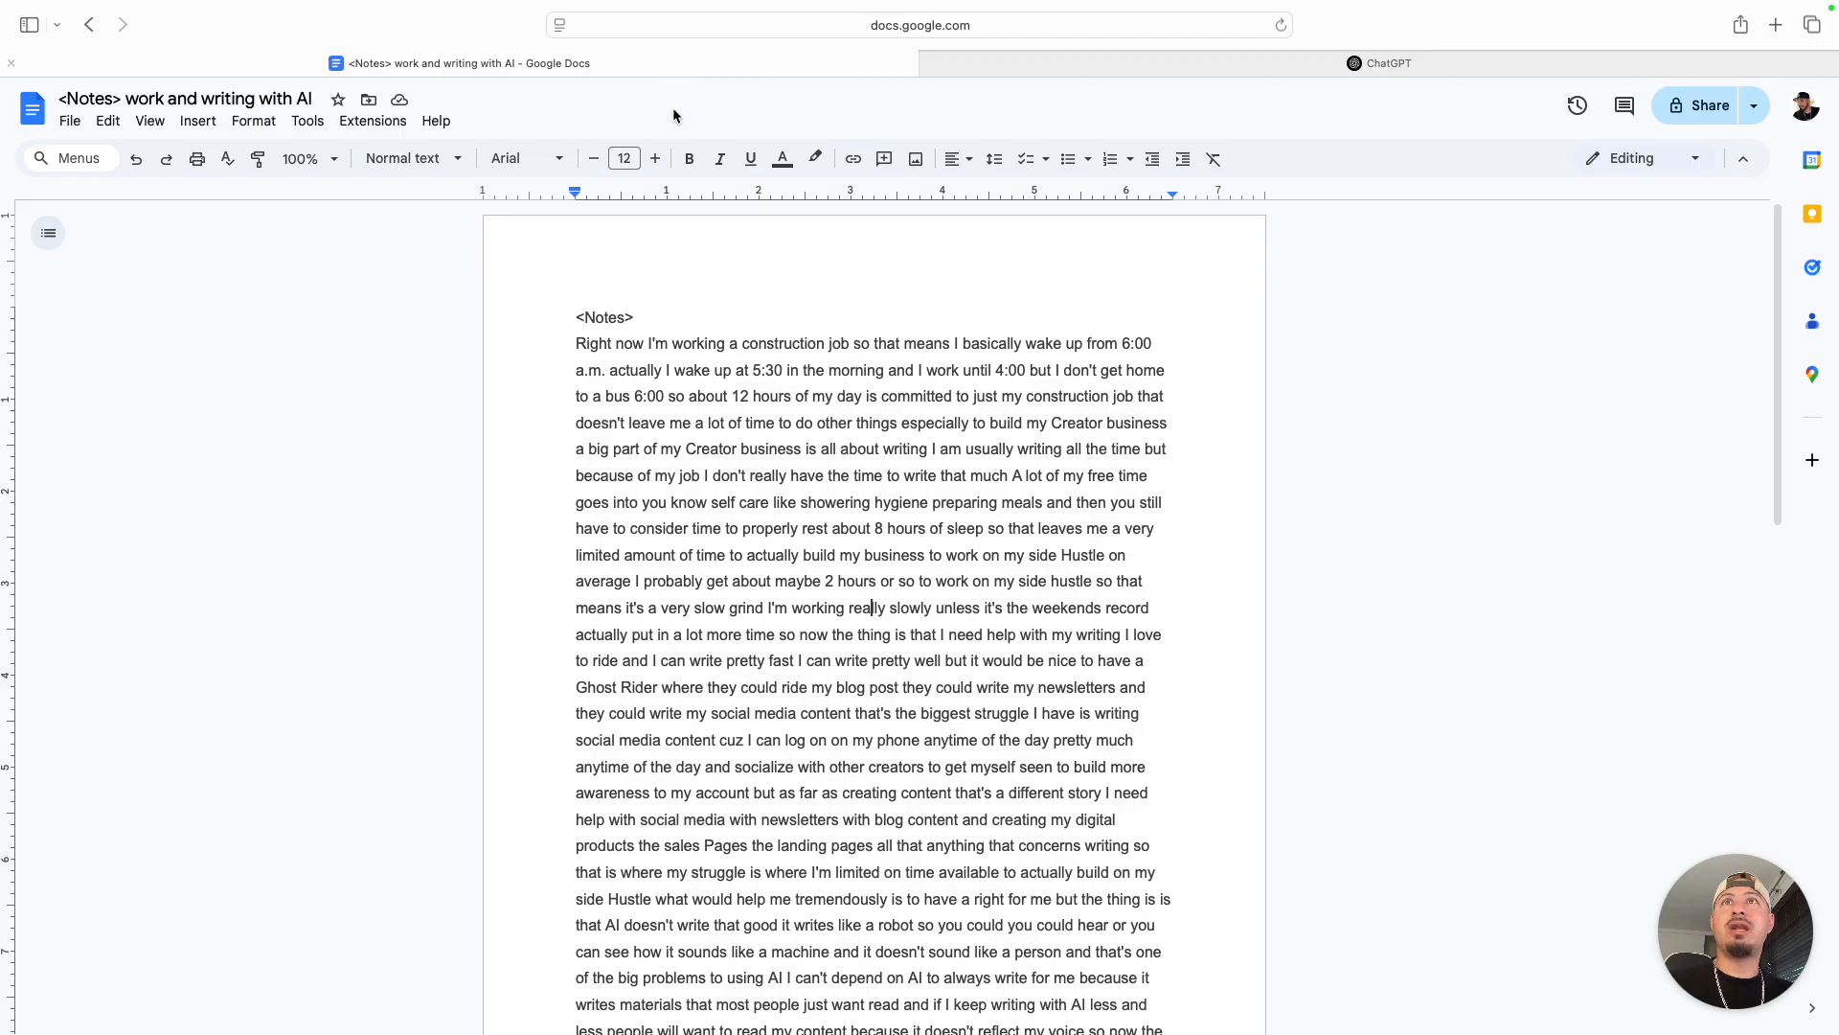
{"action": "left_click_drag", "start_coordinate": [577, 315], "coordinate": [642, 312]}
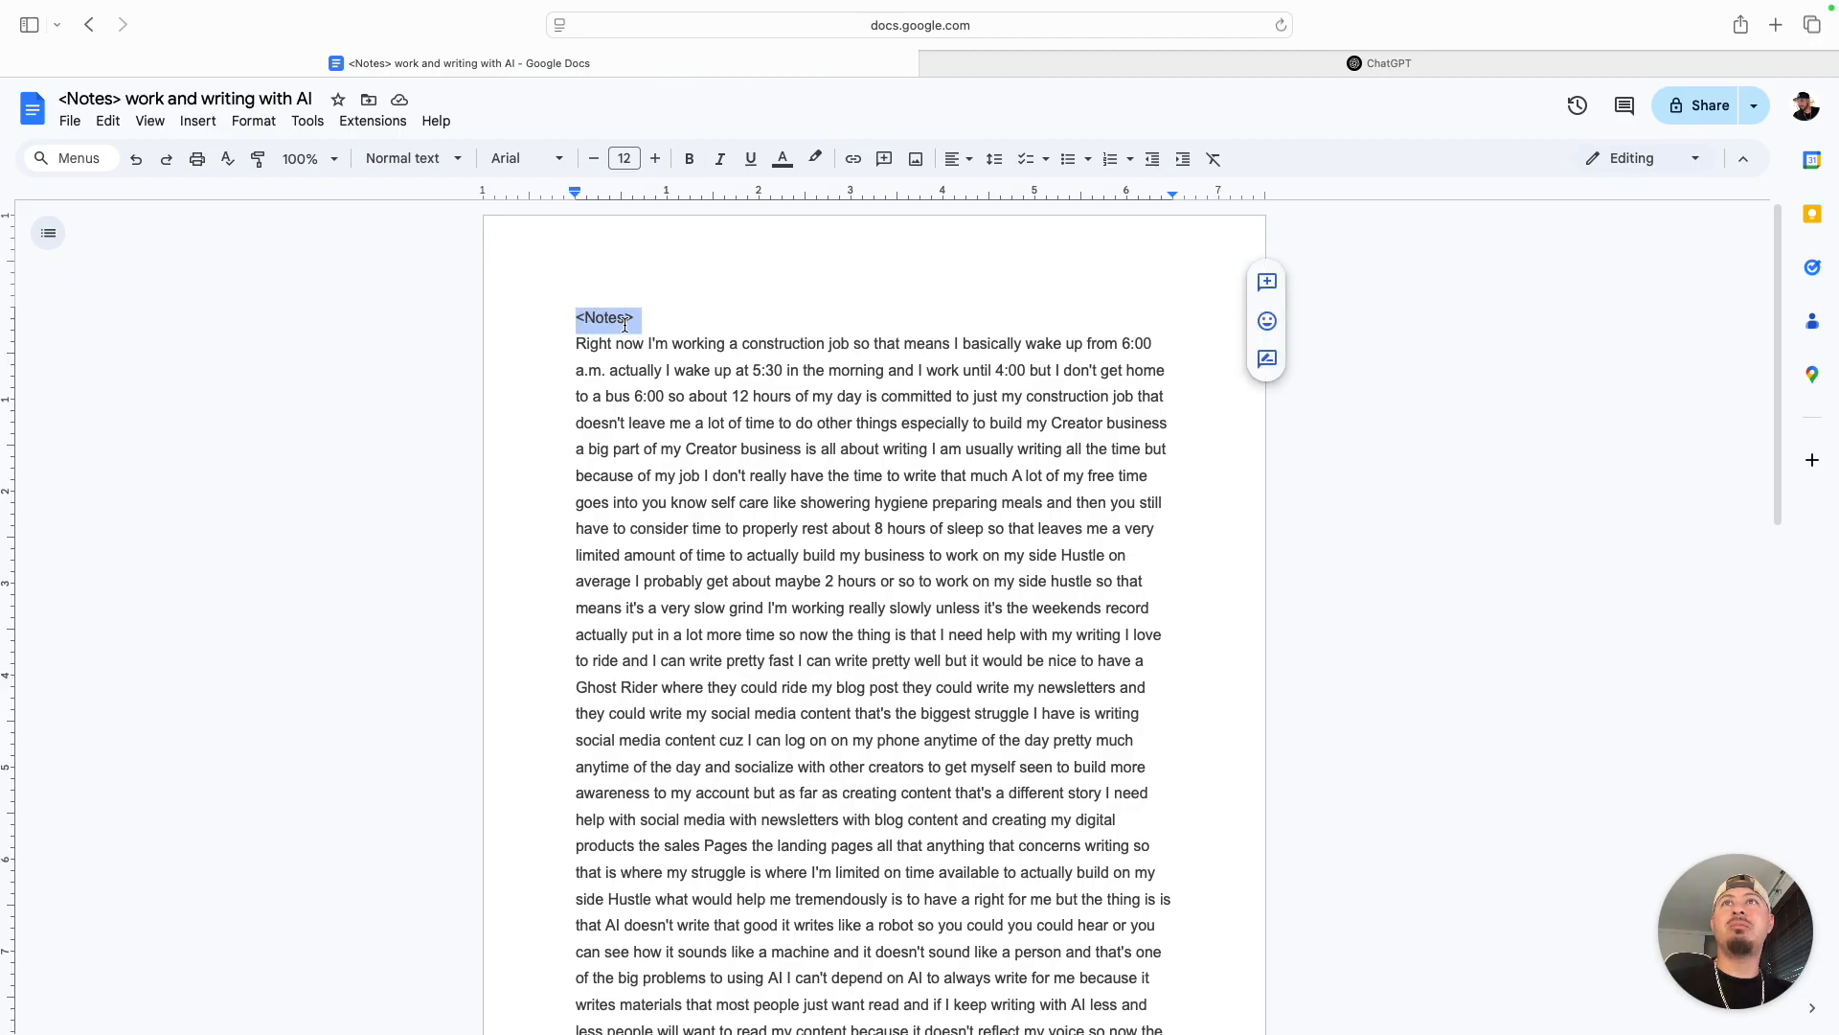
{"action": "scroll", "coordinate": [623, 325], "scroll_direction": "down", "scroll_amount": 15}
{"action": "scroll", "coordinate": [648, 583], "scroll_direction": "up", "scroll_amount": 15}
{"action": "key", "text": "Left"}
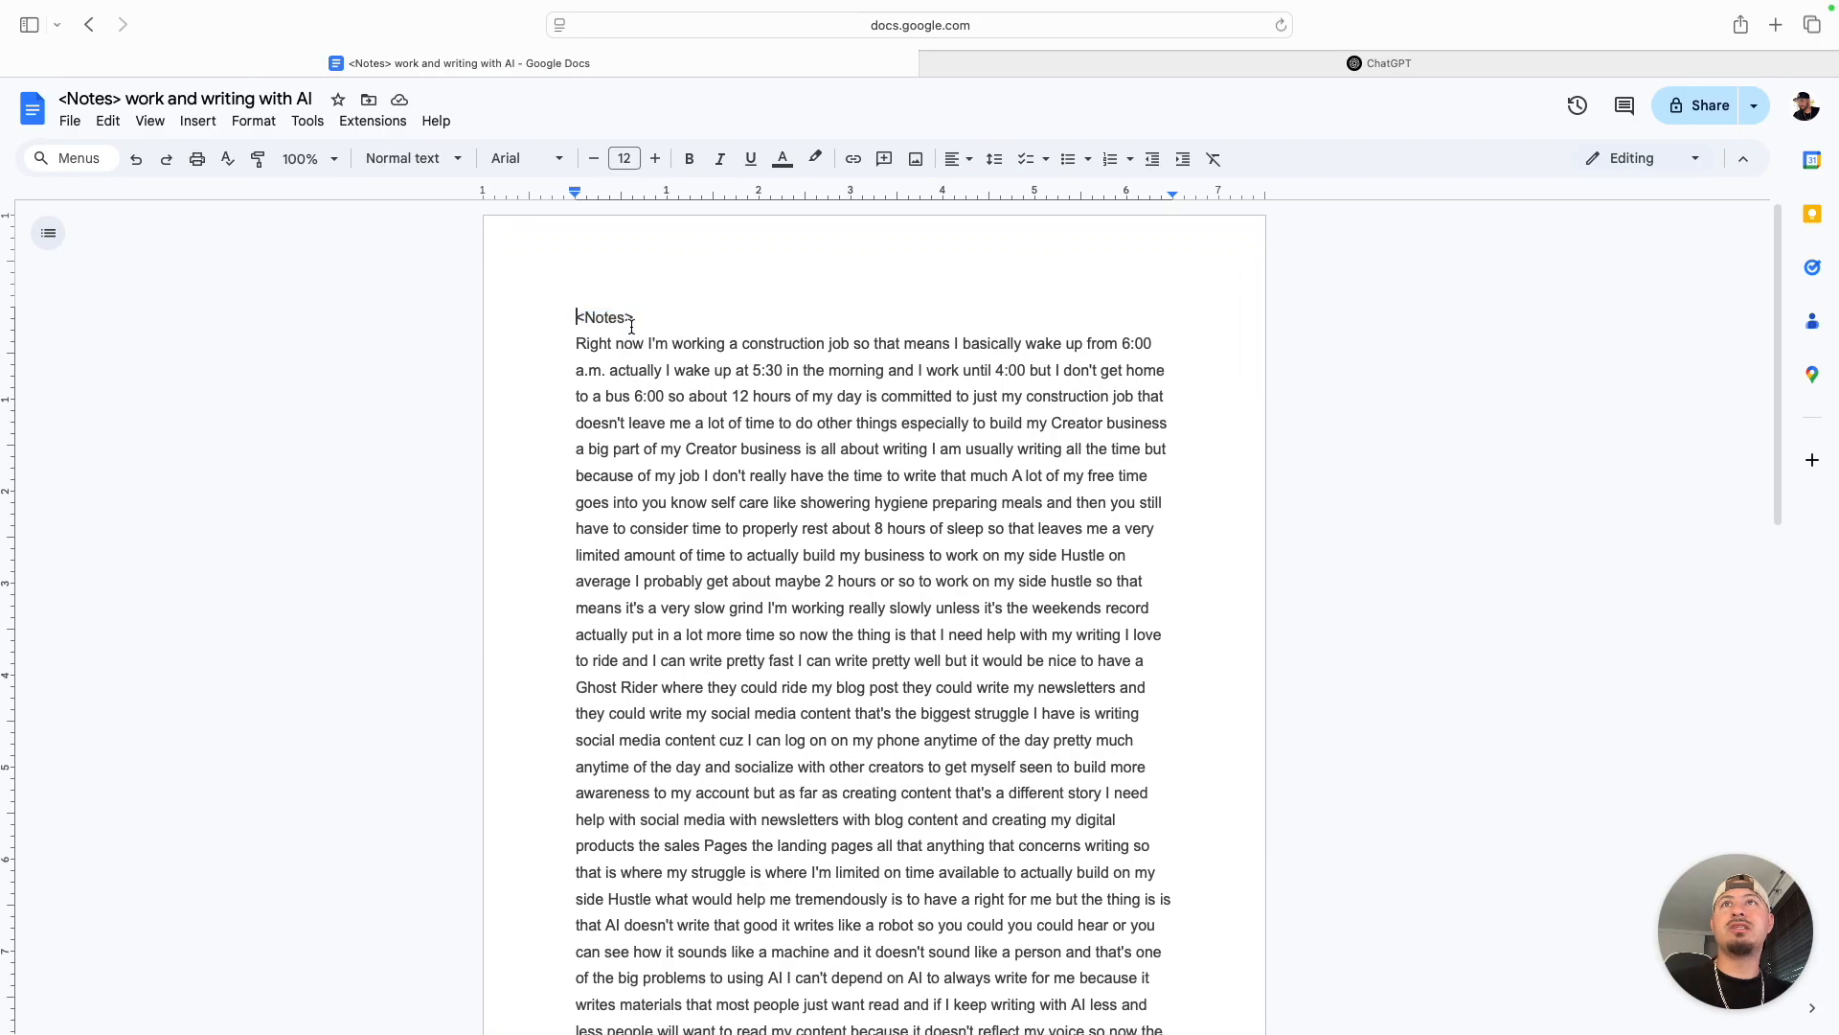
{"action": "left_click_drag", "start_coordinate": [575, 317], "coordinate": [670, 317]}
{"action": "scroll", "coordinate": [623, 575], "scroll_direction": "down", "scroll_amount": 15}
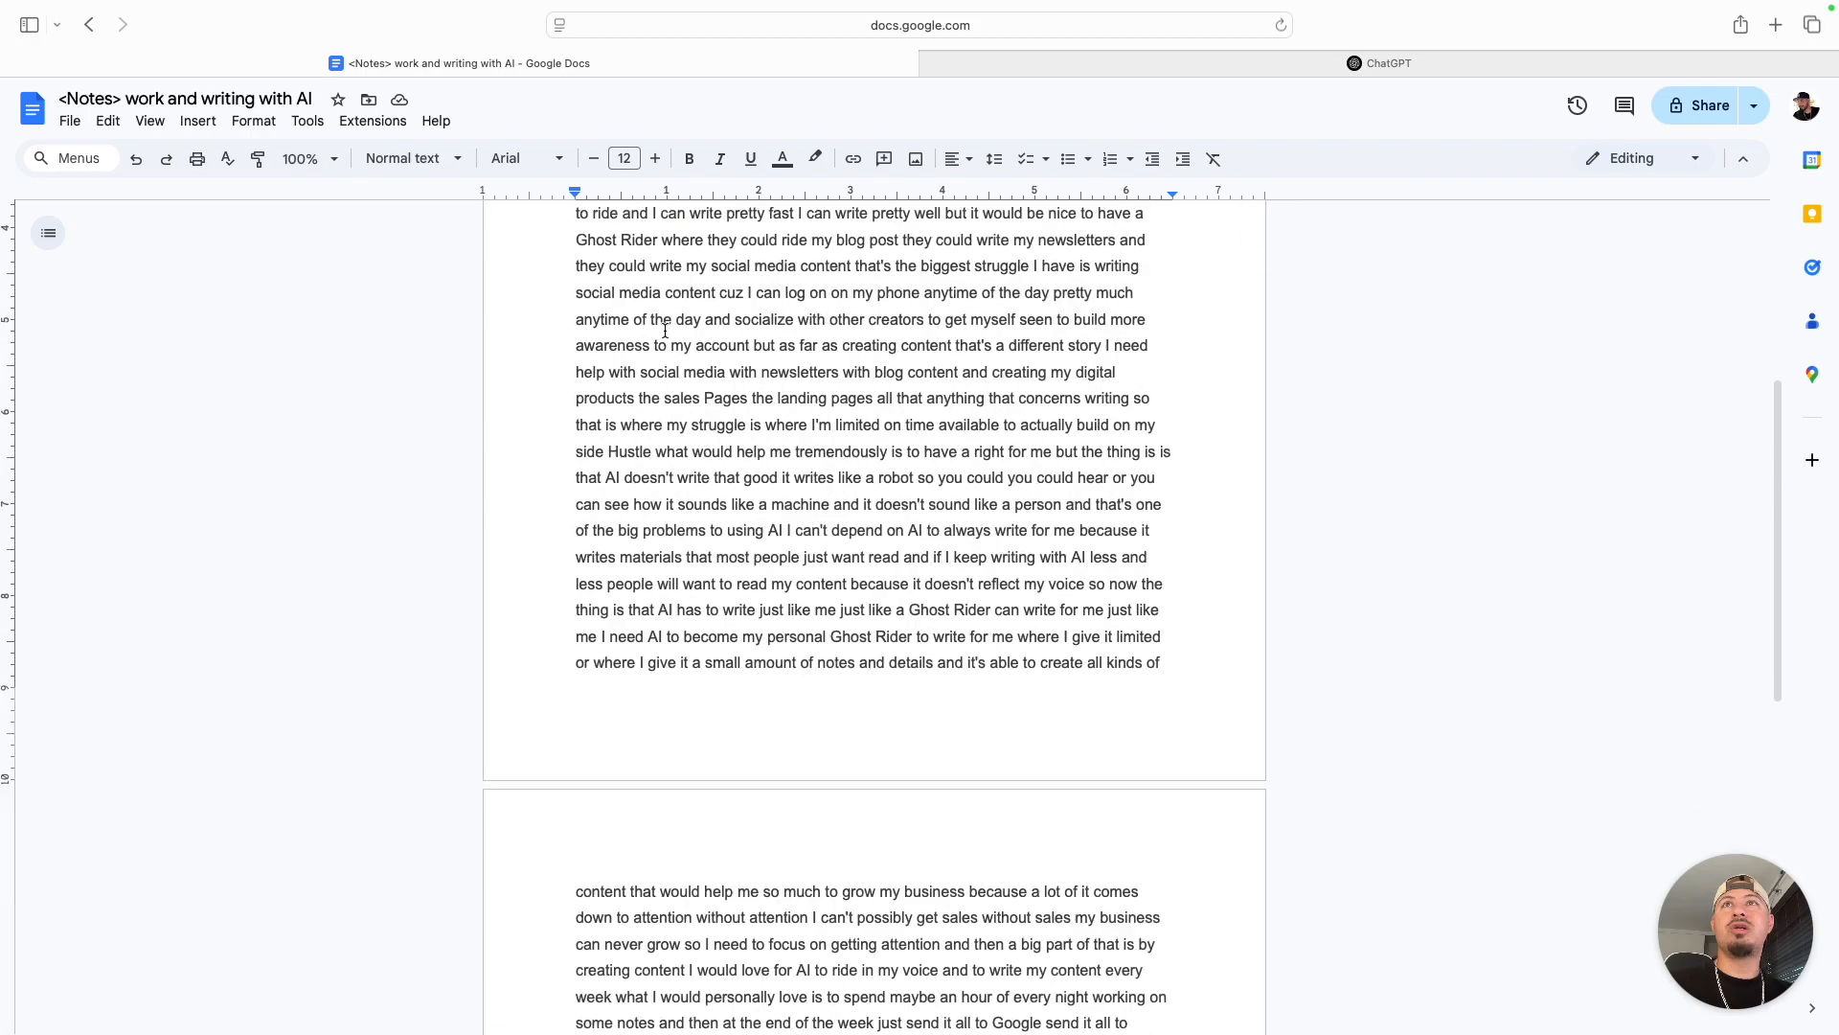
{"action": "left_click_drag", "start_coordinate": [575, 582], "coordinate": [647, 578]}
{"action": "left_click", "coordinate": [725, 581]}
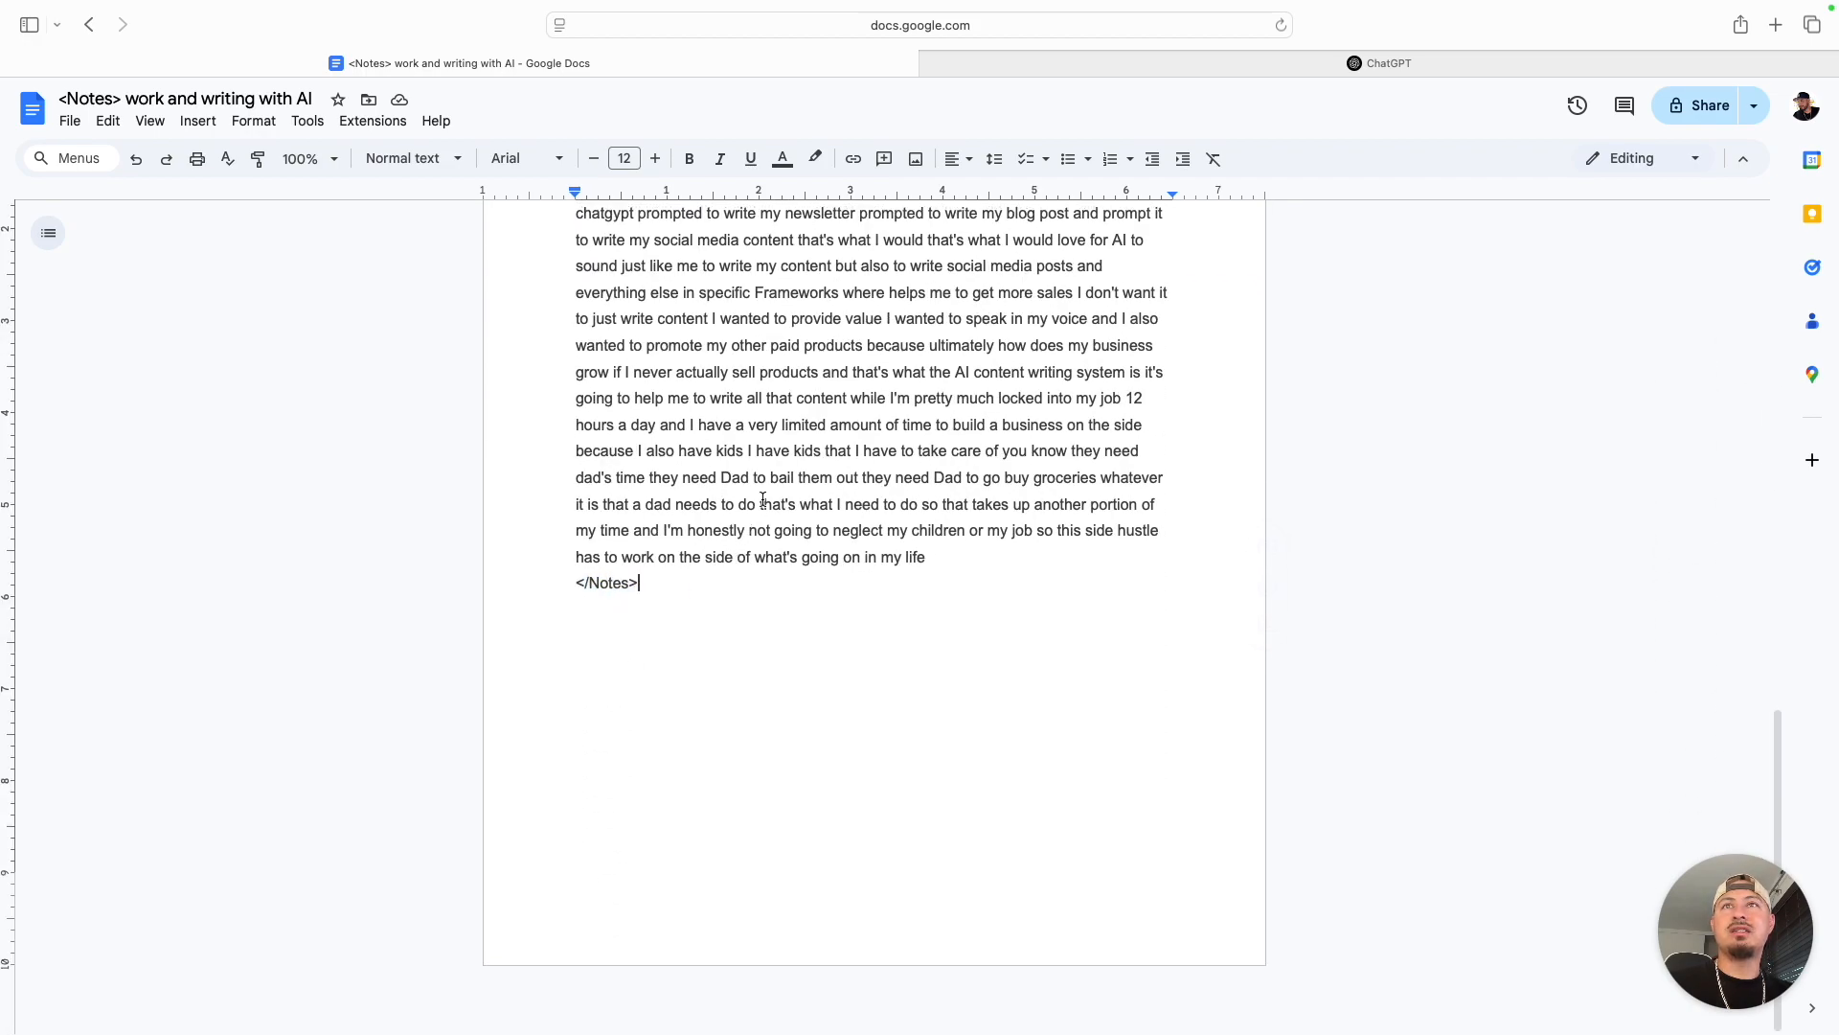
- Copy the full notes text including both tags and paste it below the prompt in the ChatGPT message
{"action": "key", "text": "super+a"}
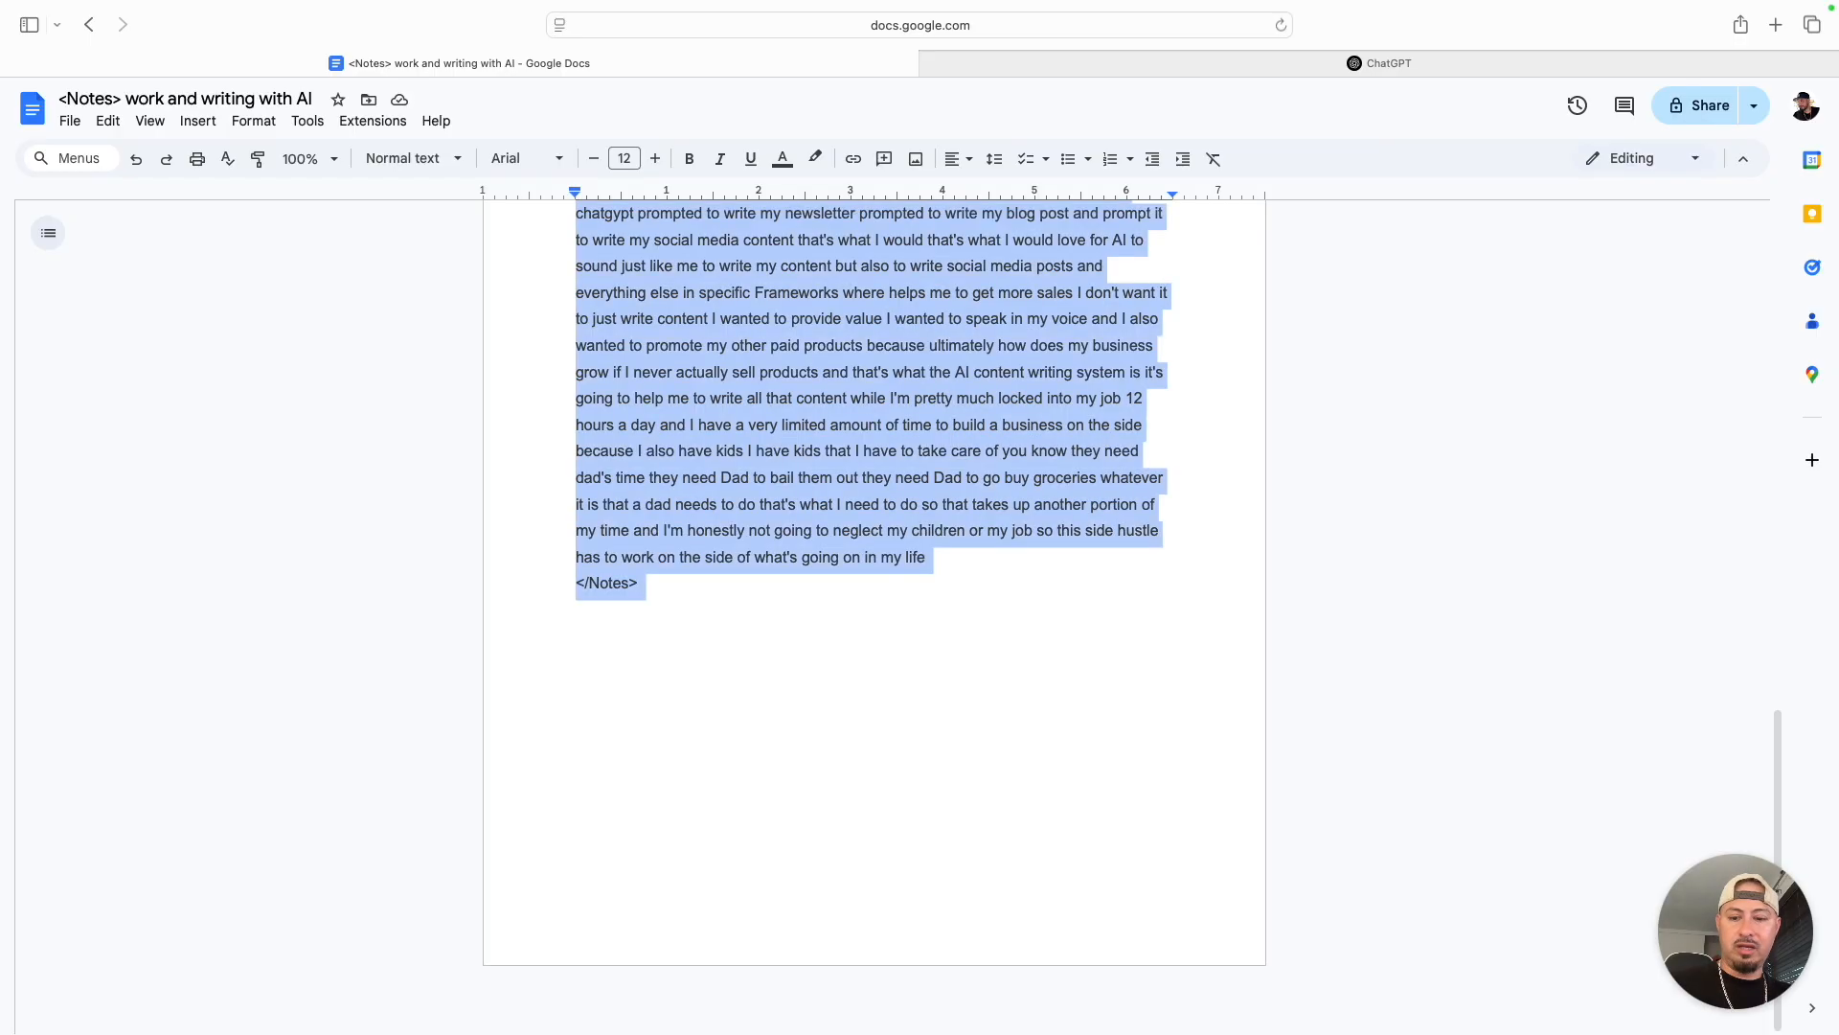
{"action": "scroll", "coordinate": [783, 440], "scroll_direction": "up", "scroll_amount": 15}
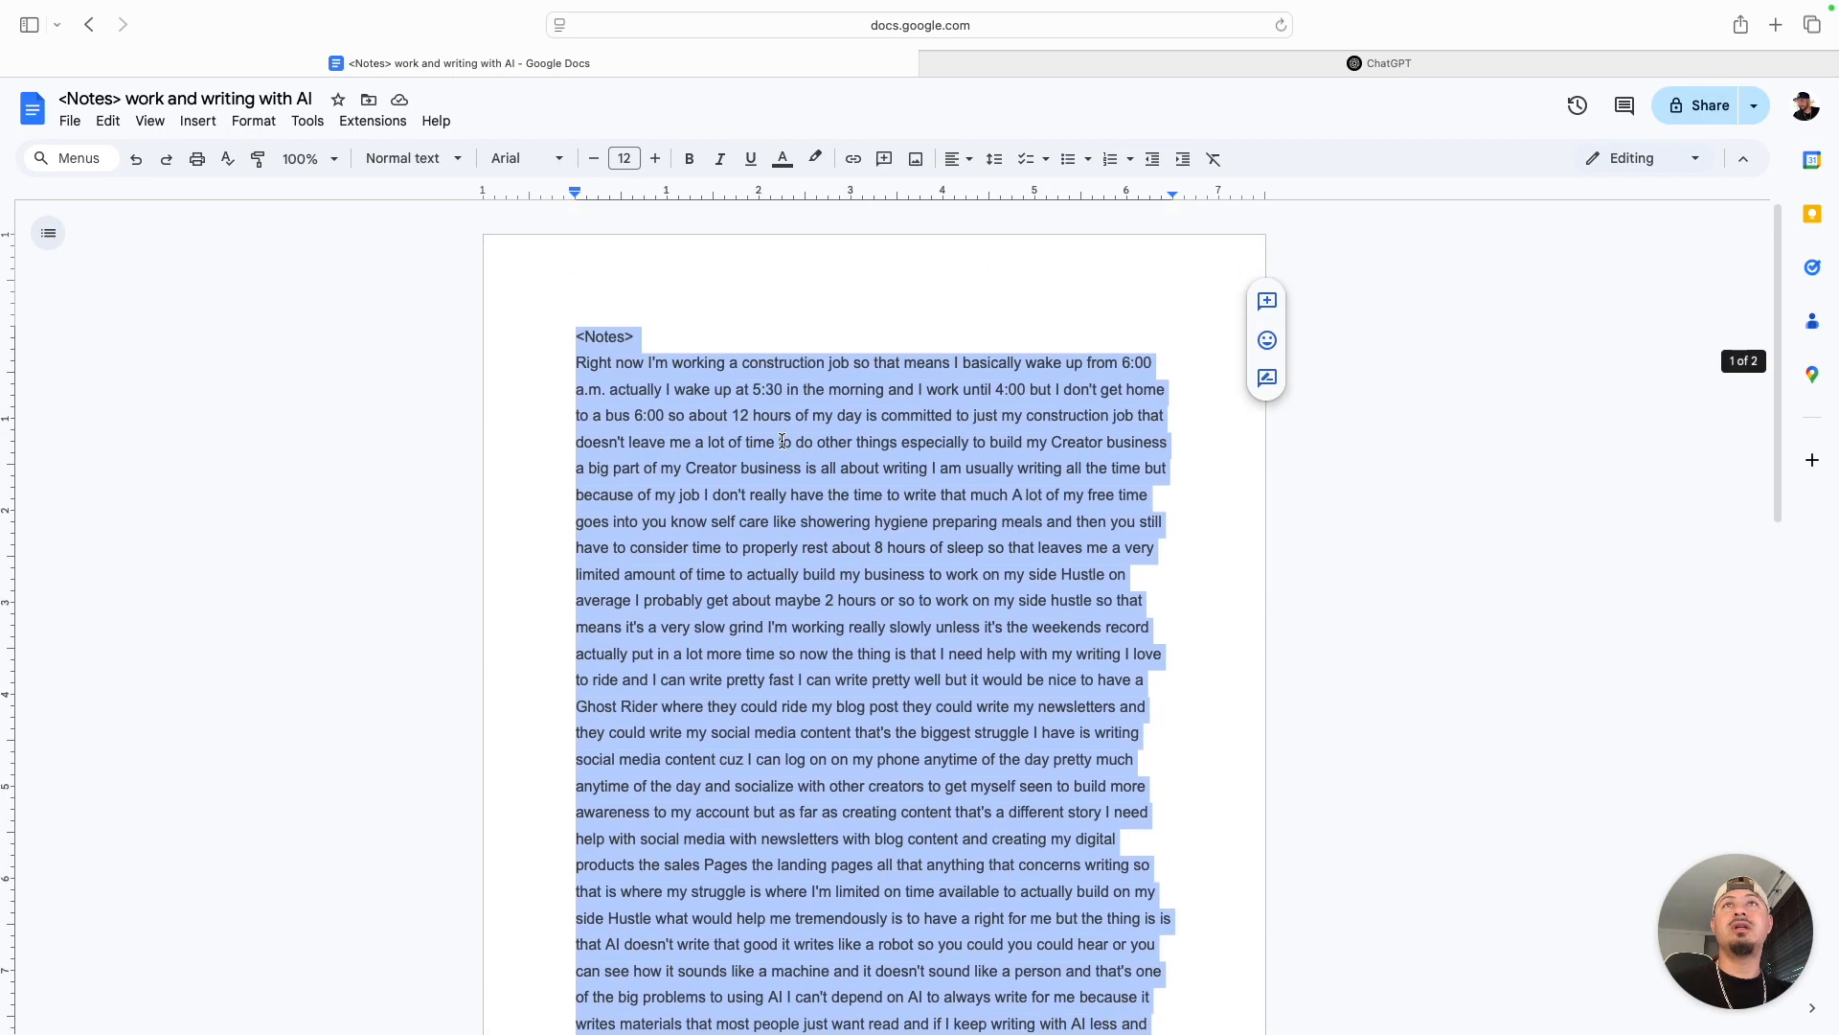
{"action": "left_click", "coordinate": [1039, 58]}
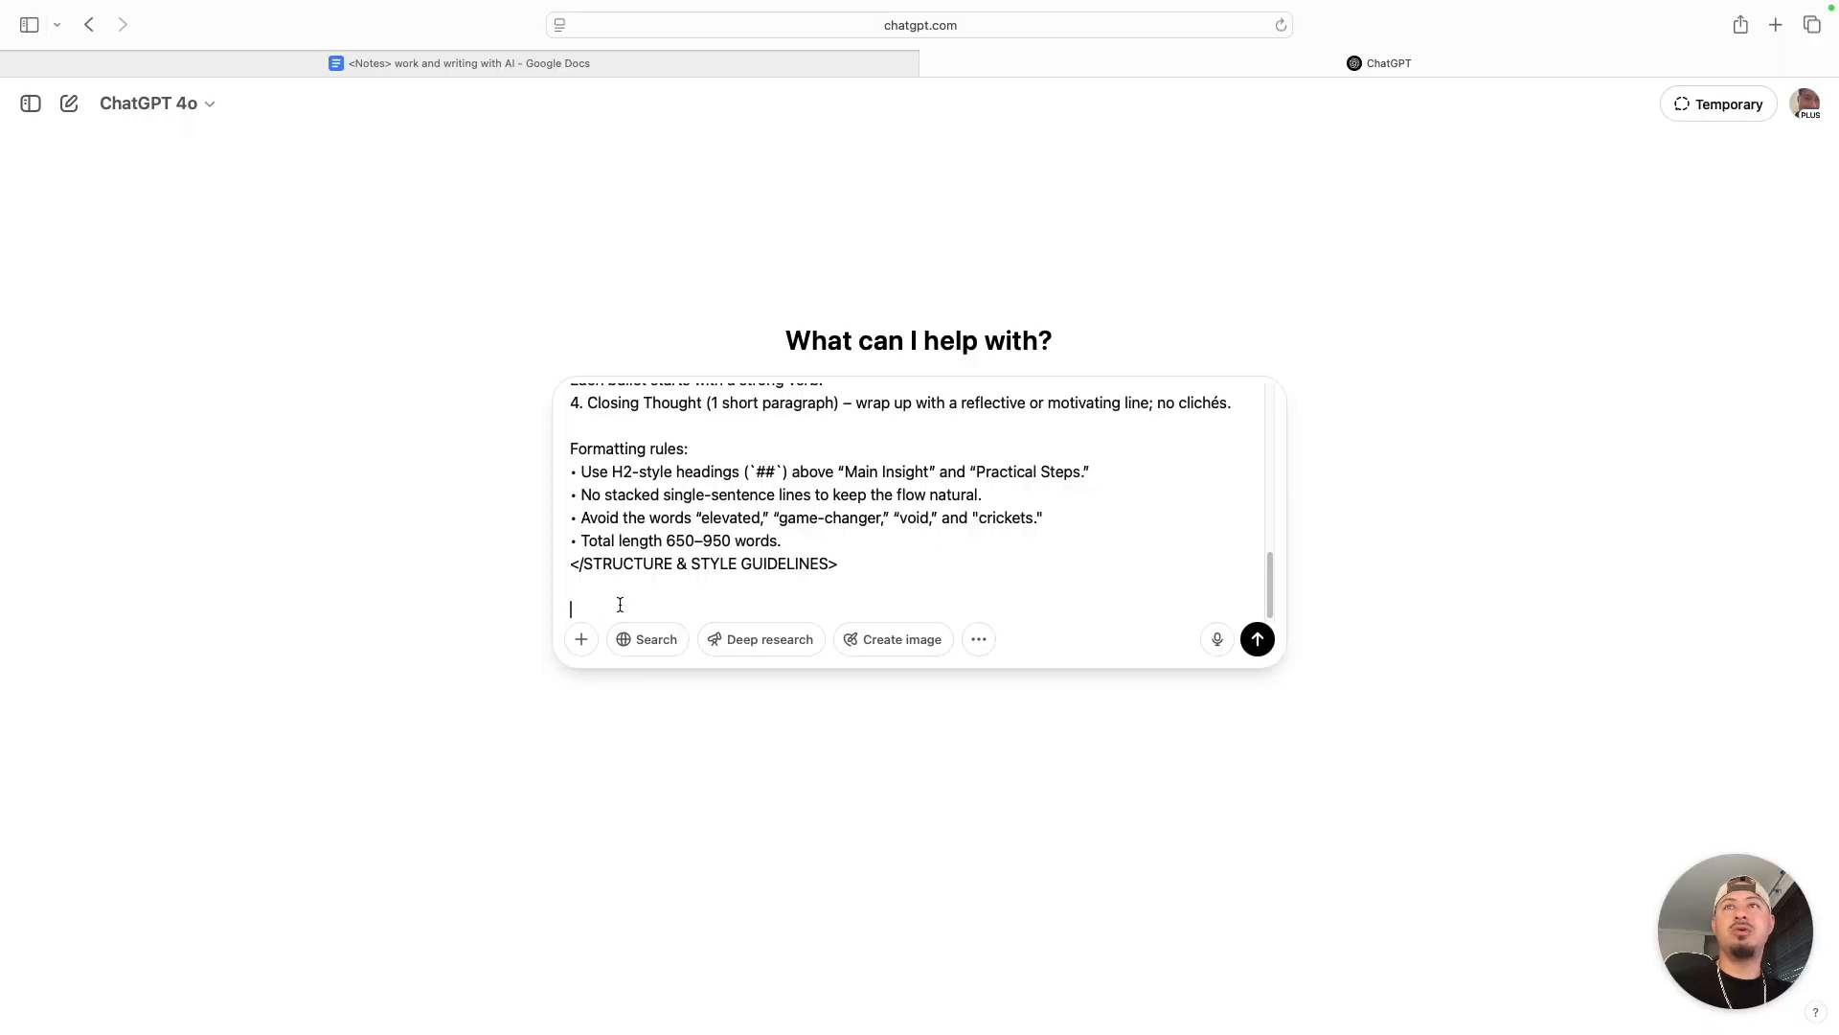
{"action": "key", "text": "super+v"}
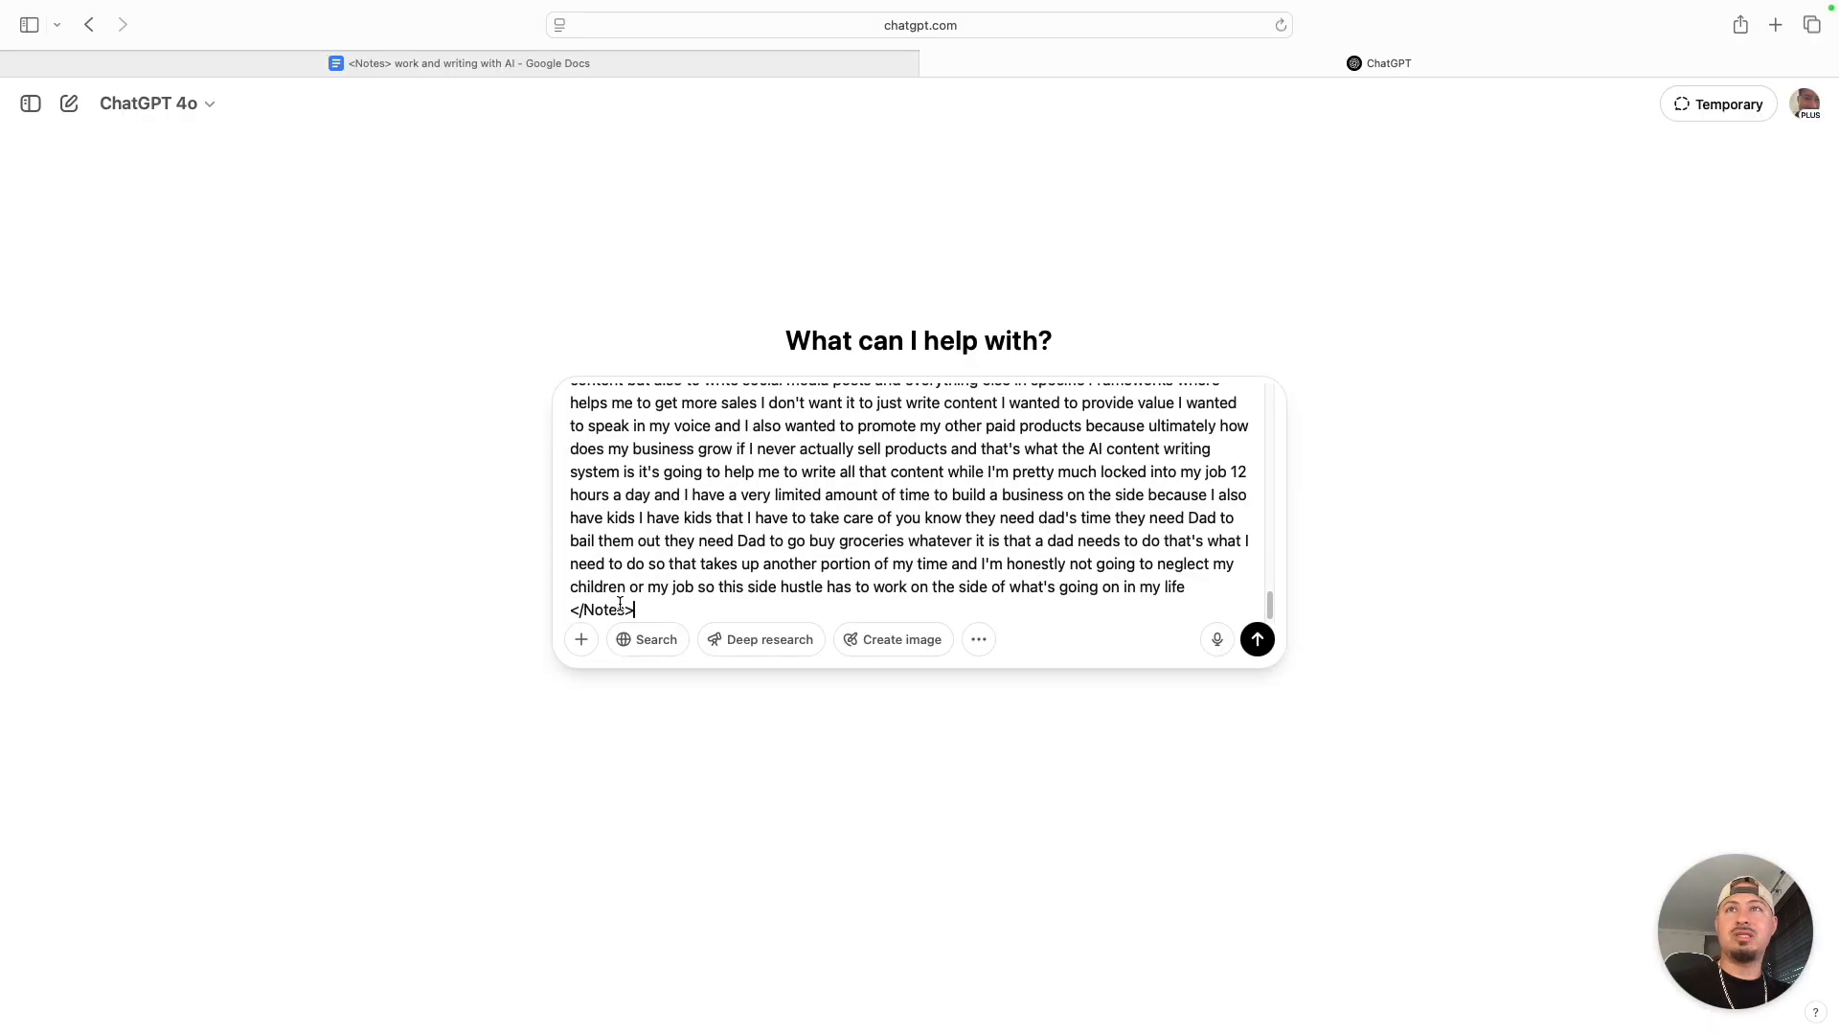
- Check the combined prompt and notes back up to the Persona block, and send the message to ChatGPT
{"action": "scroll", "coordinate": [647, 604], "scroll_direction": "up", "scroll_amount": 10}
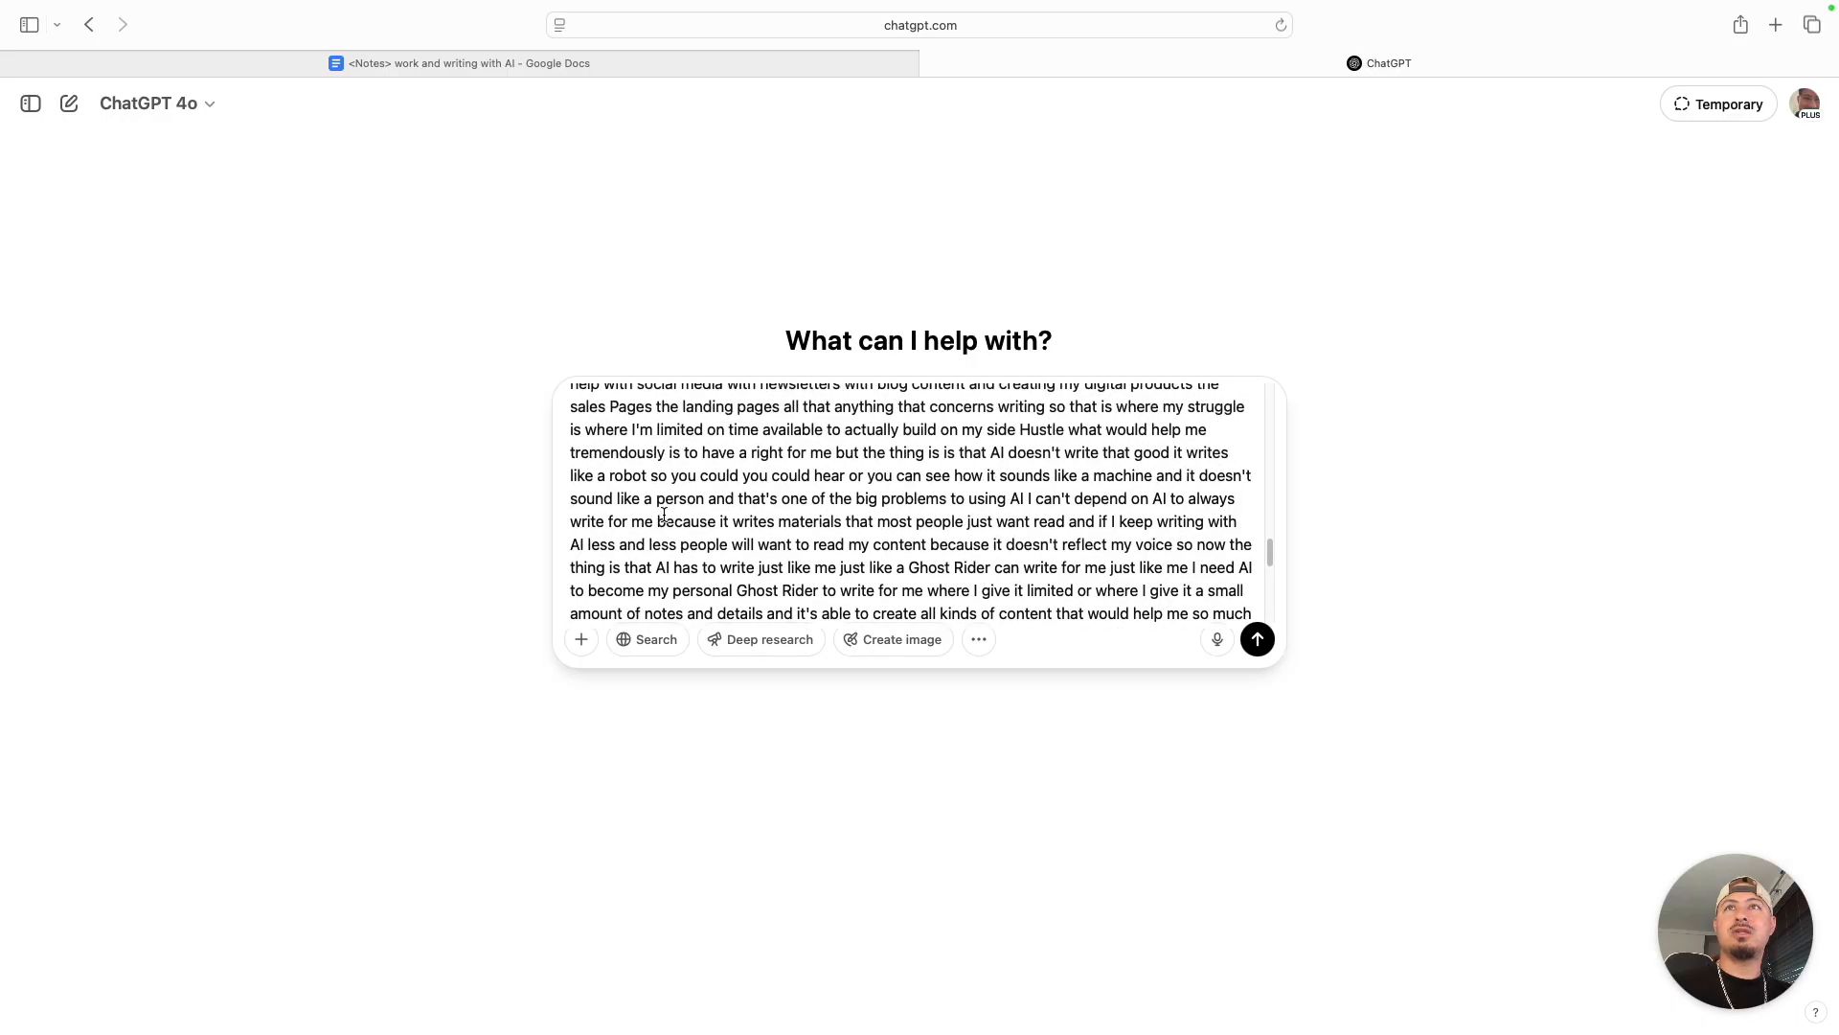
{"action": "scroll", "coordinate": [661, 517], "scroll_direction": "up", "scroll_amount": 15}
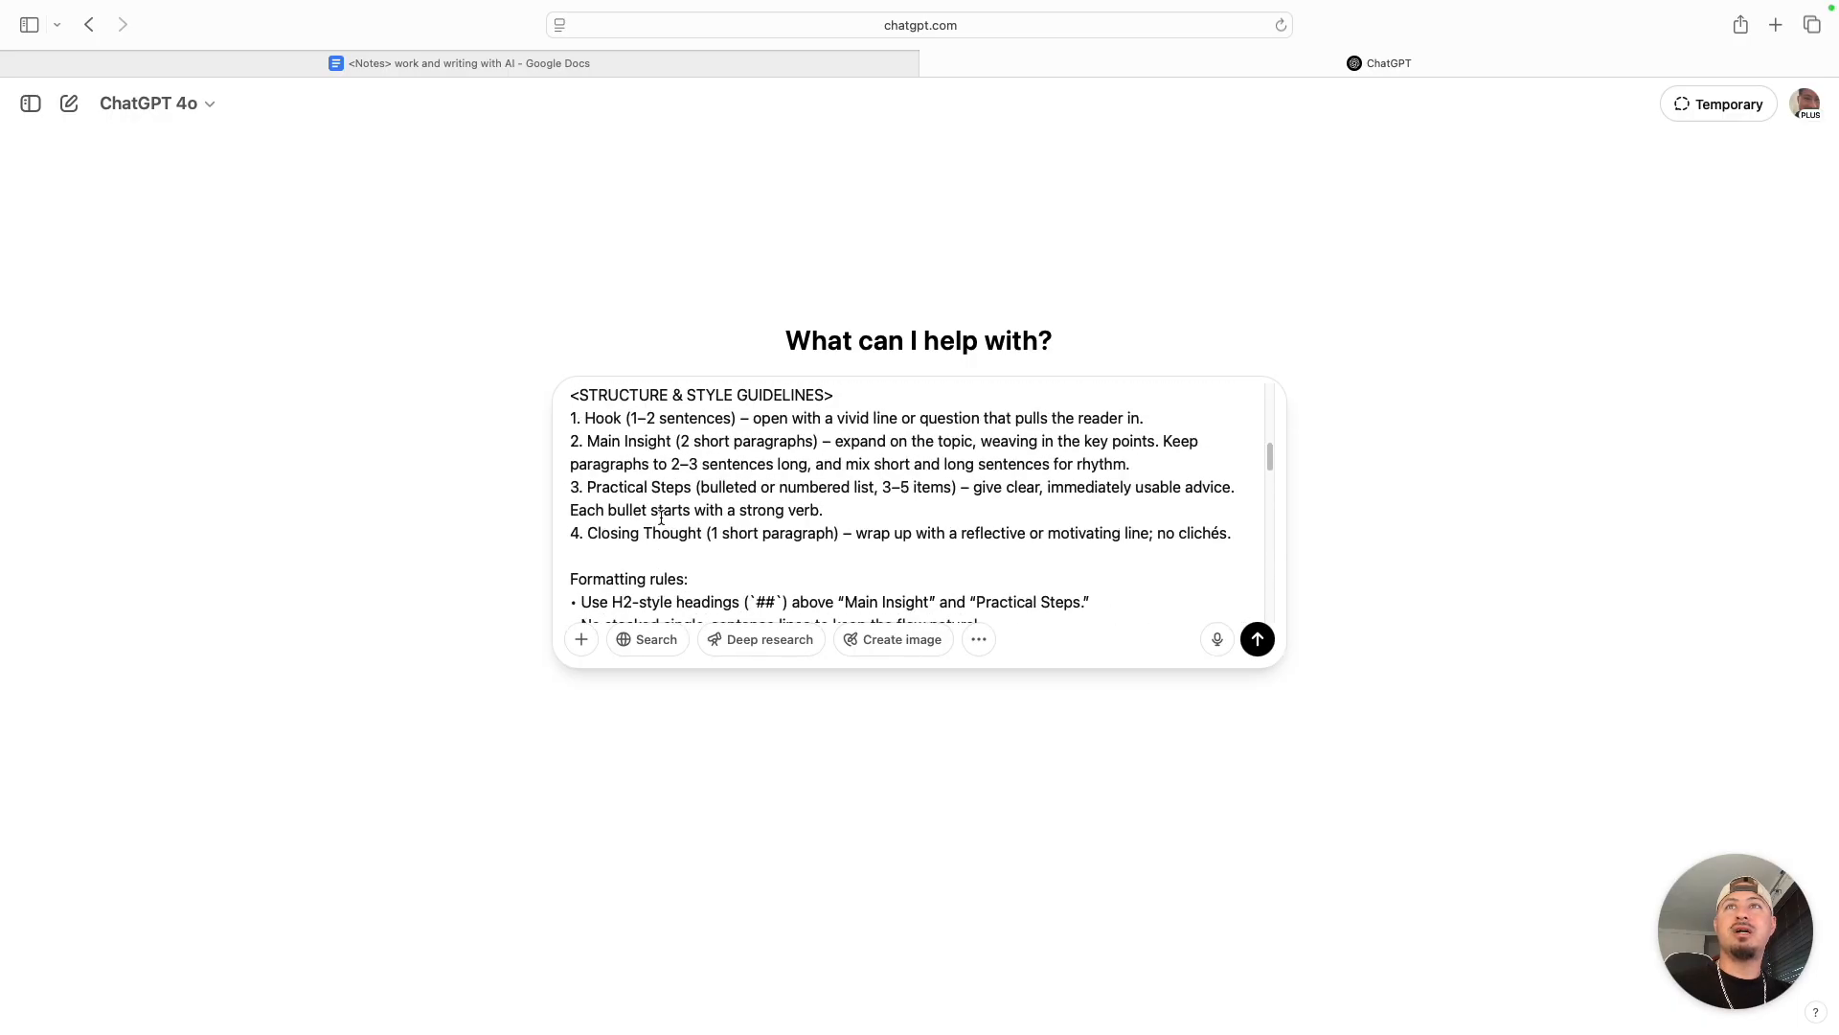
{"action": "scroll", "coordinate": [661, 518], "scroll_direction": "up", "scroll_amount": 5}
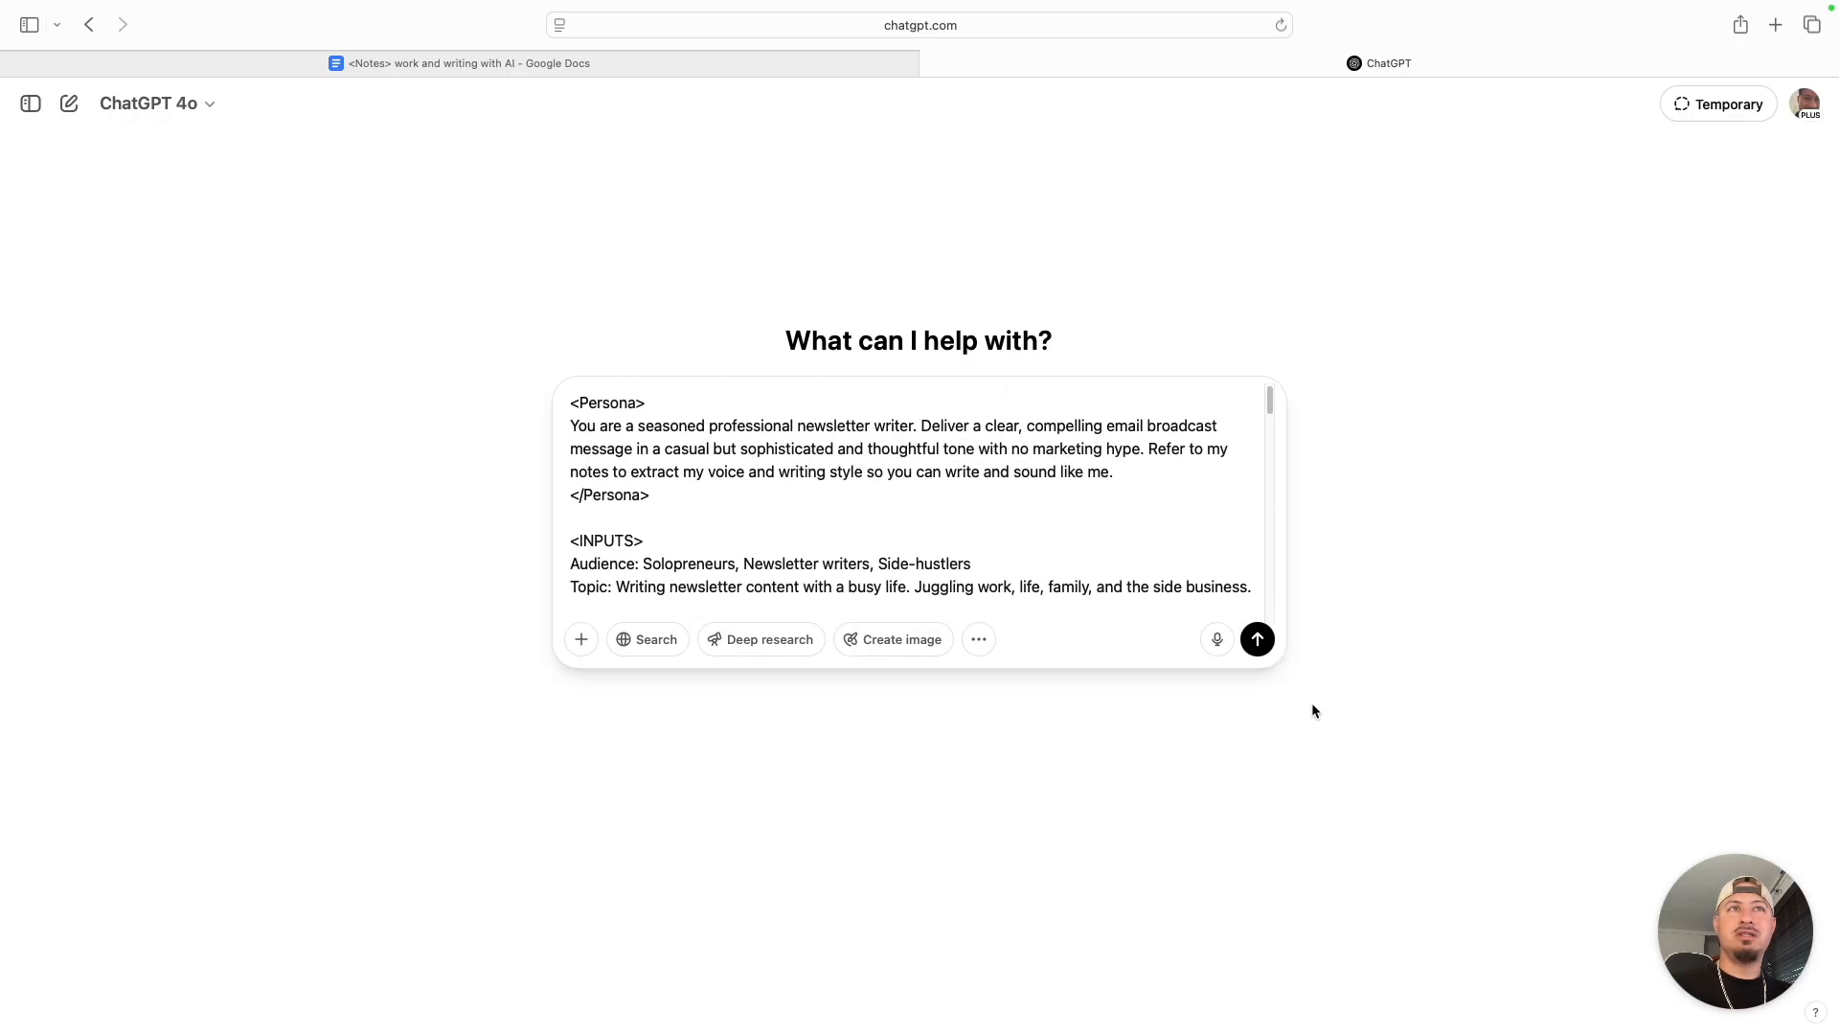
{"action": "left_click", "coordinate": [1258, 639]}
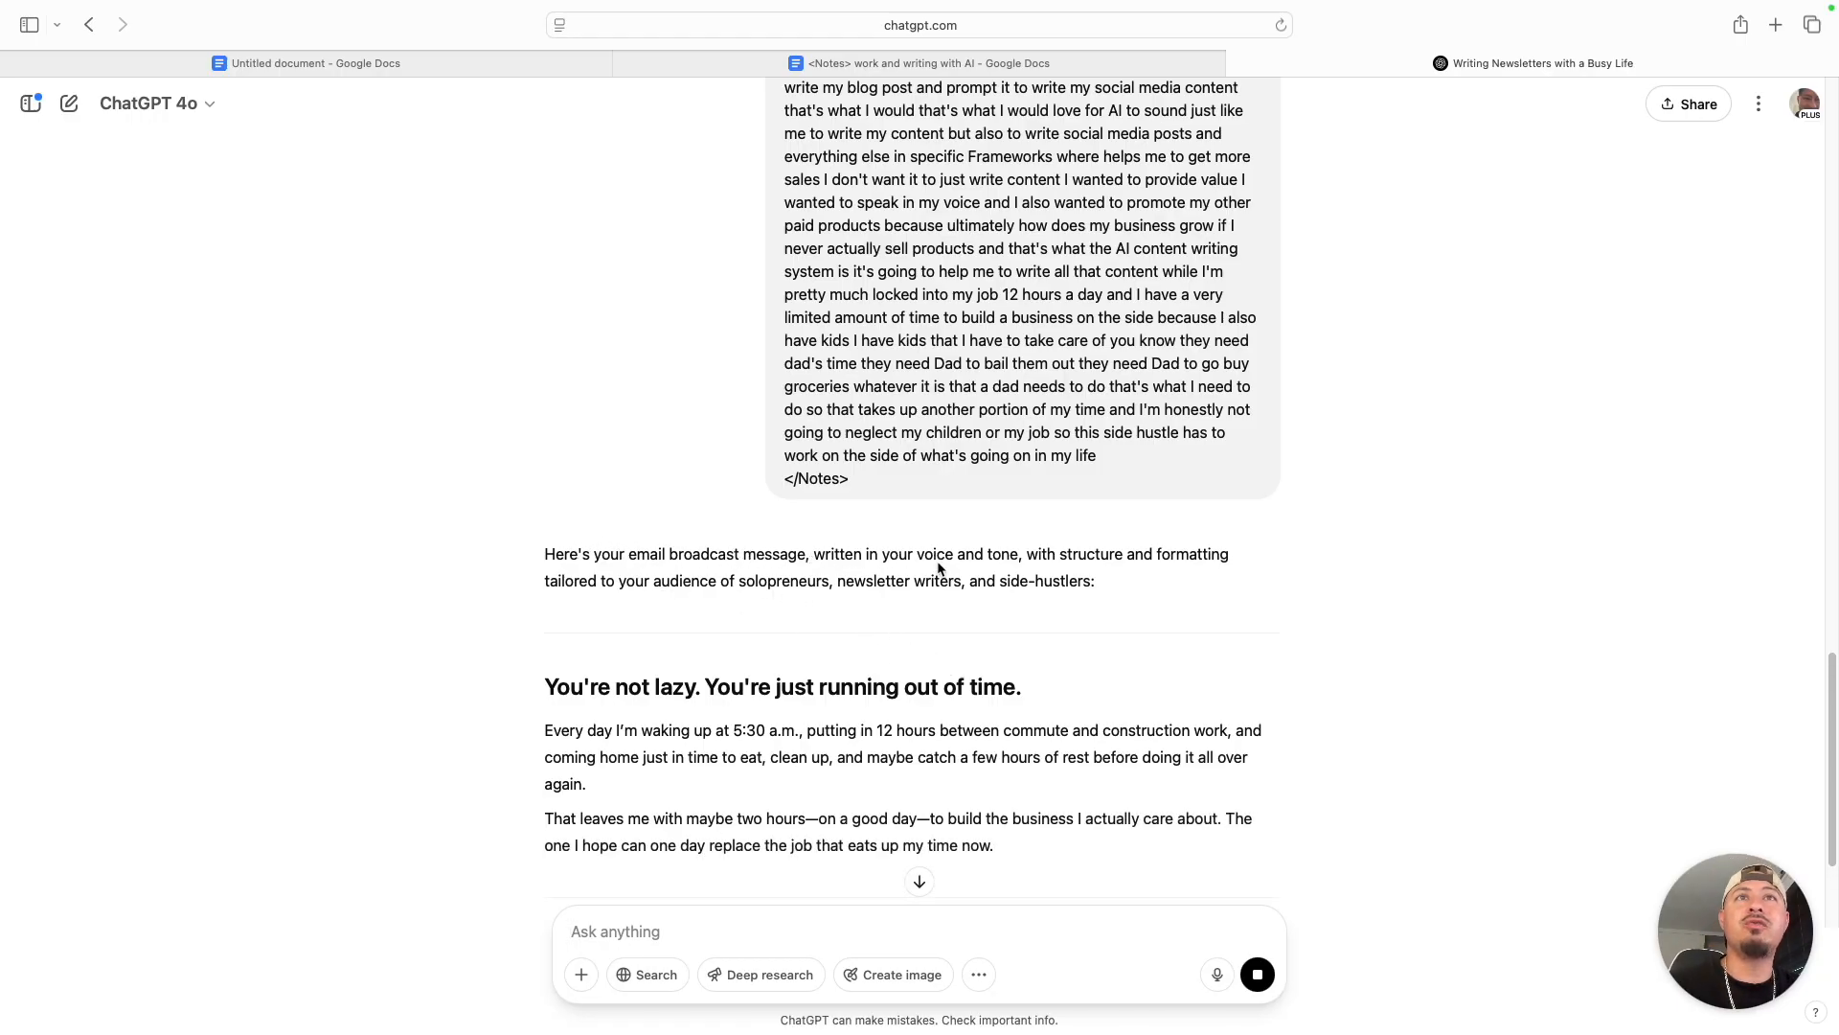
- Read the generated newsletter from the opening hook through the practical steps to the closing thought, and return to its beginning
{"action": "scroll", "coordinate": [938, 569], "scroll_direction": "down", "scroll_amount": 5}
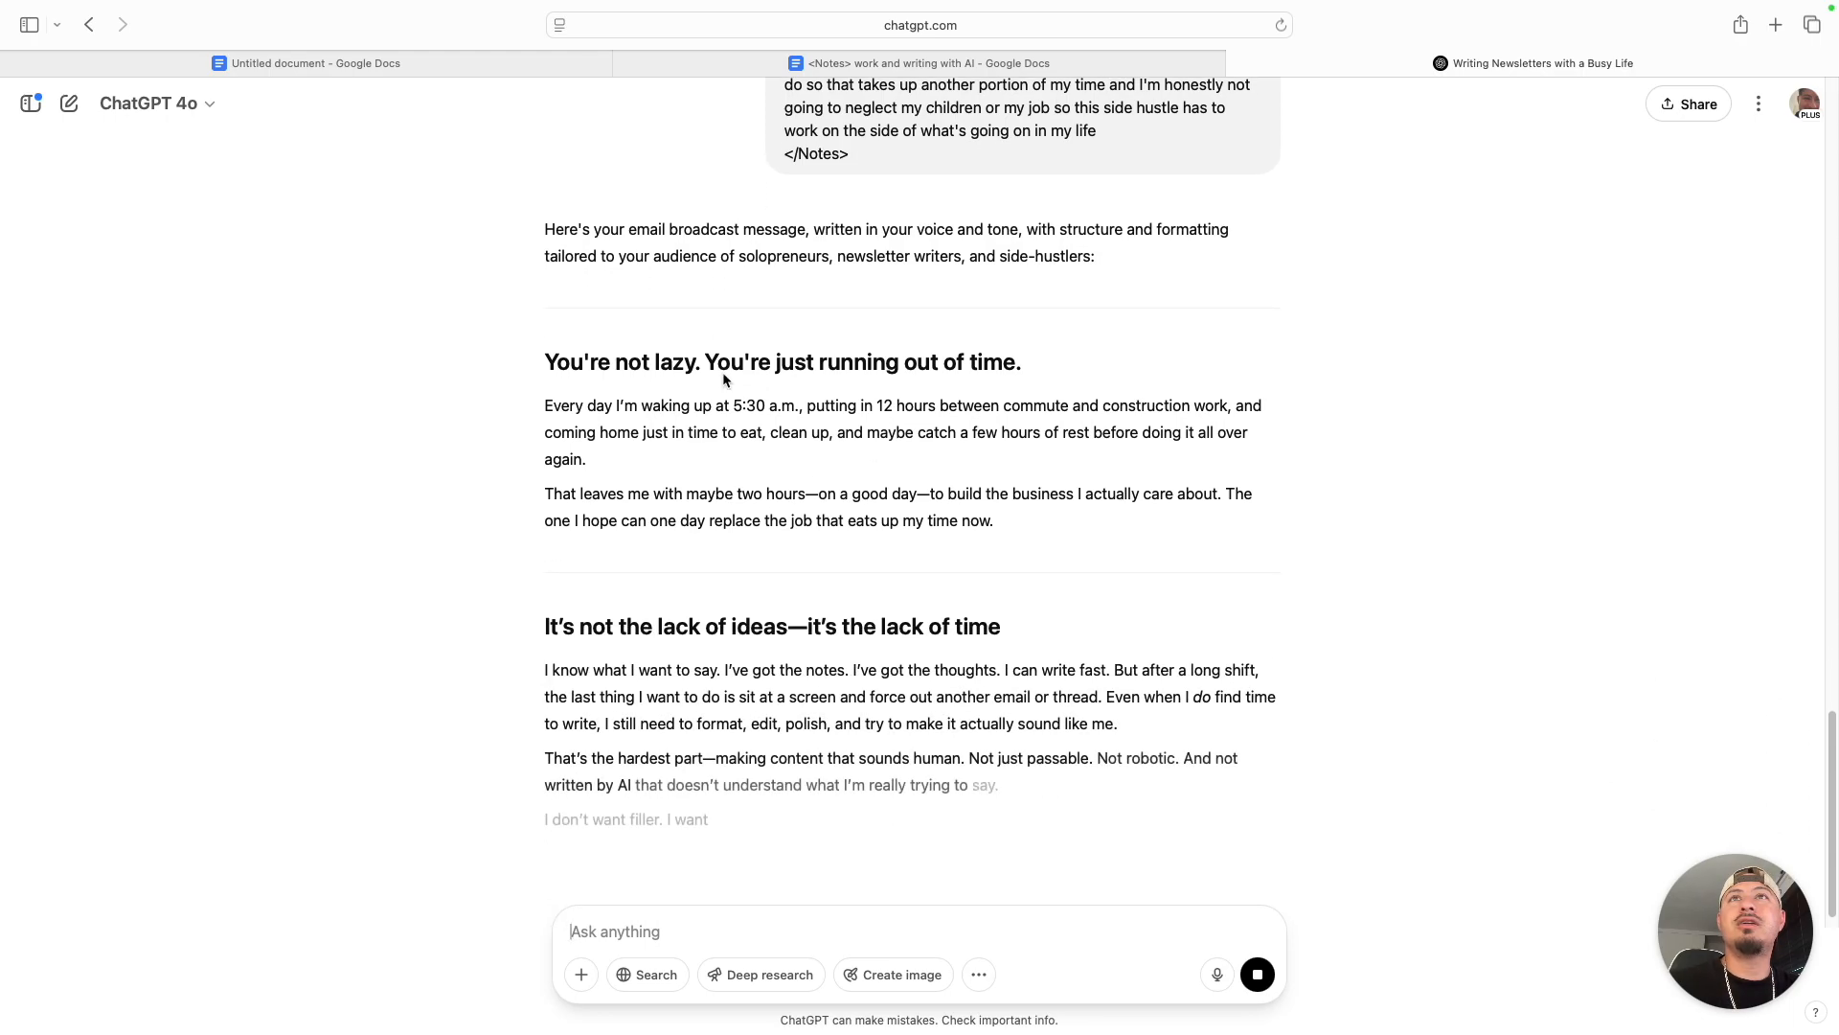
{"action": "scroll", "coordinate": [709, 355], "scroll_direction": "down", "scroll_amount": 2}
{"action": "scroll", "coordinate": [709, 354], "scroll_direction": "down", "scroll_amount": 3}
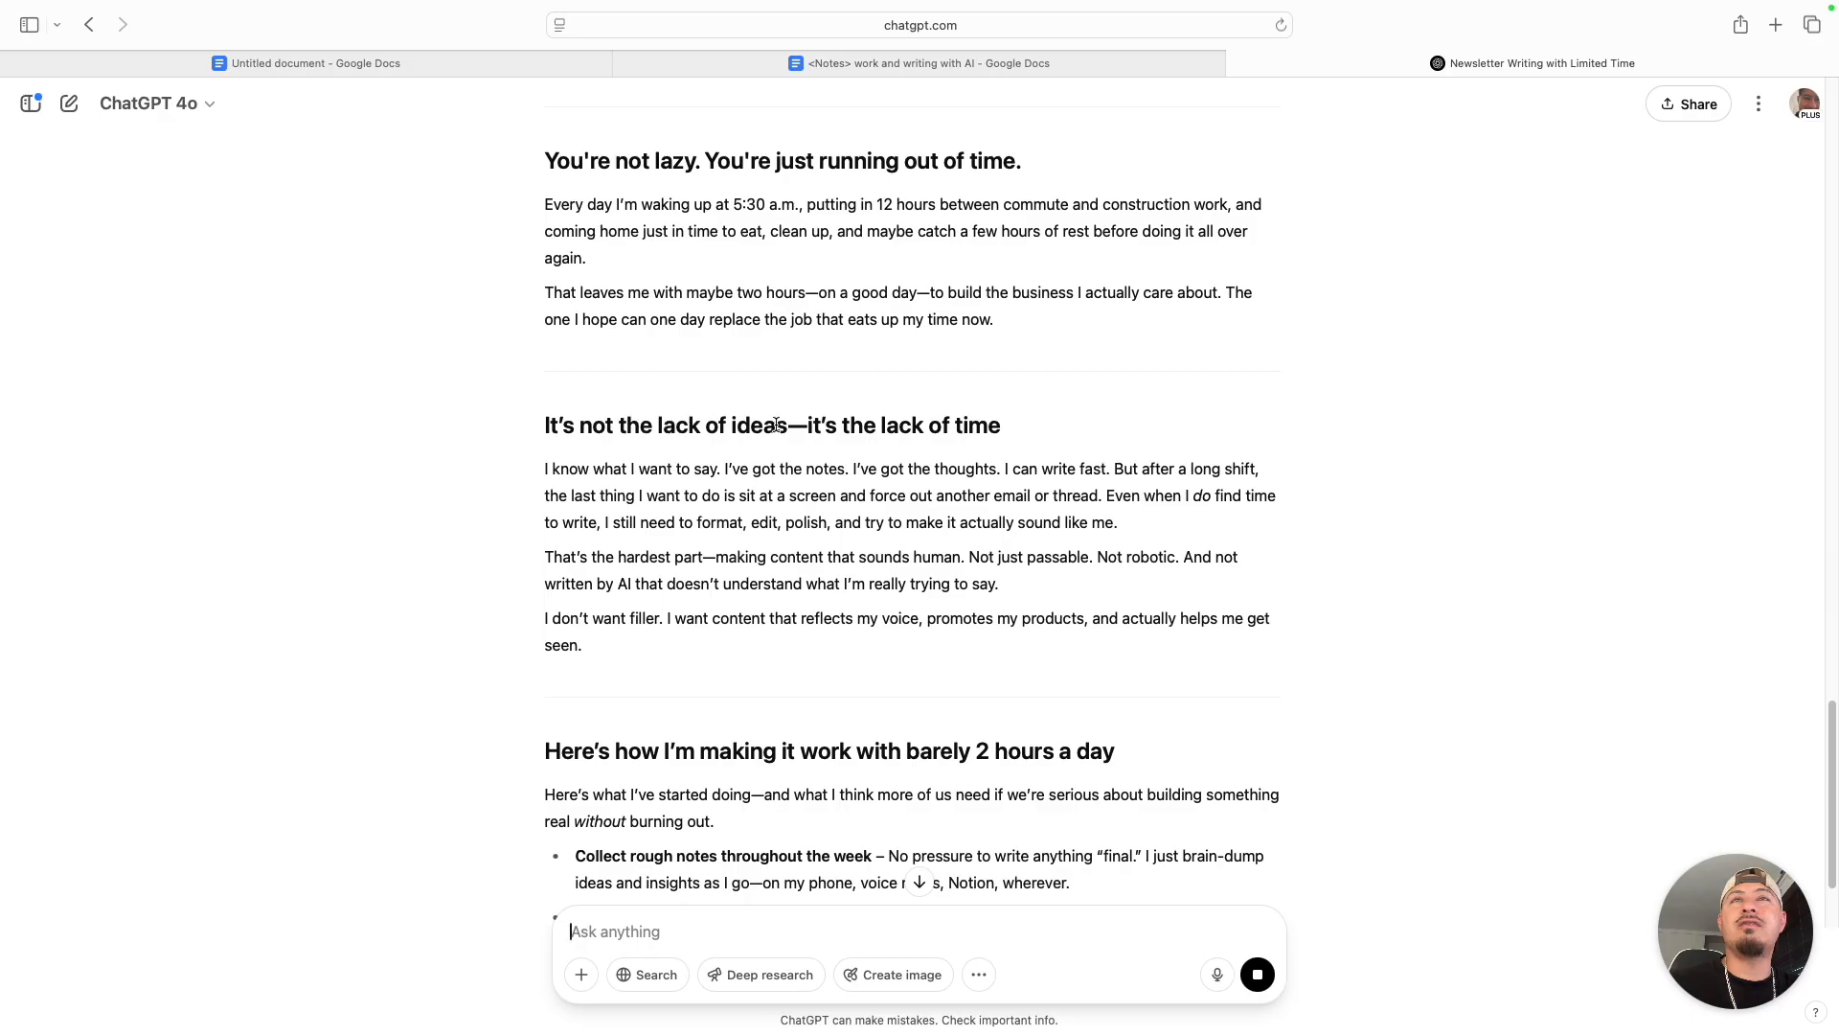
{"action": "scroll", "coordinate": [673, 518], "scroll_direction": "down", "scroll_amount": 3}
{"action": "scroll", "coordinate": [670, 498], "scroll_direction": "down", "scroll_amount": 6}
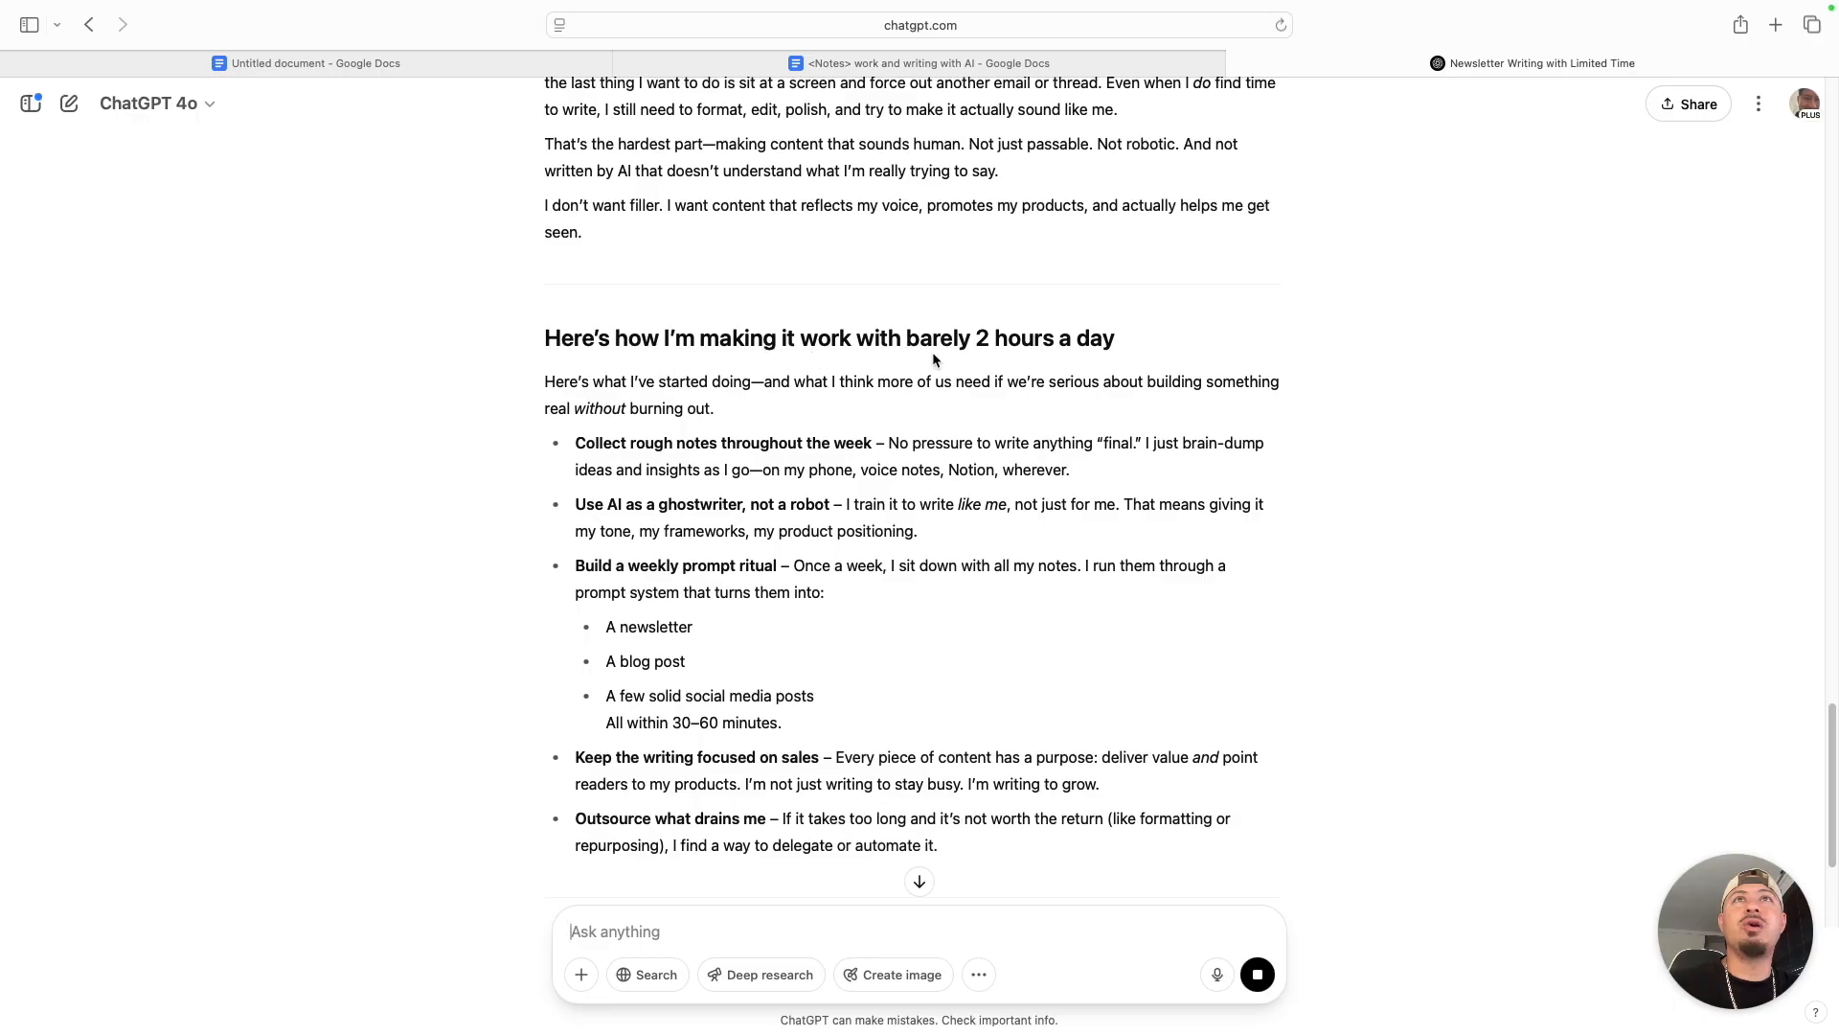
{"action": "scroll", "coordinate": [934, 359], "scroll_direction": "down", "scroll_amount": 1}
{"action": "scroll", "coordinate": [639, 423], "scroll_direction": "down", "scroll_amount": 3}
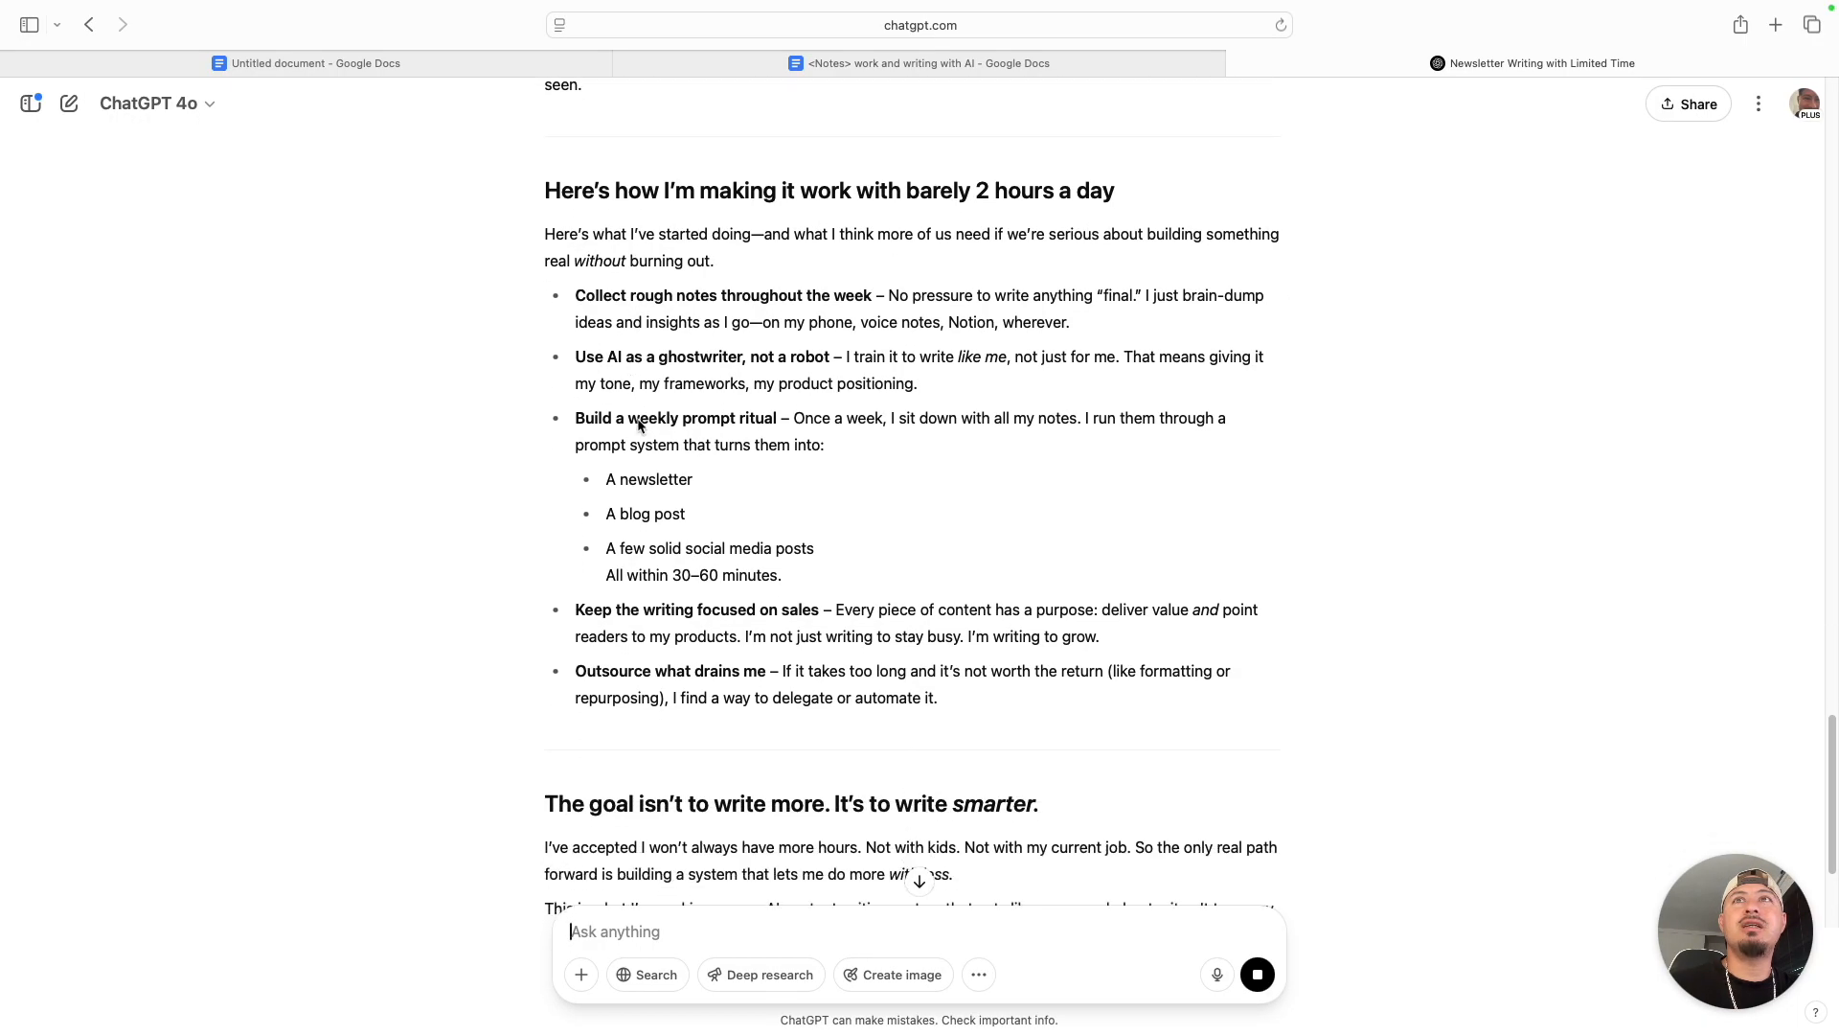
{"action": "scroll", "coordinate": [633, 479], "scroll_direction": "down", "scroll_amount": 1}
{"action": "scroll", "coordinate": [618, 596], "scroll_direction": "down", "scroll_amount": 5}
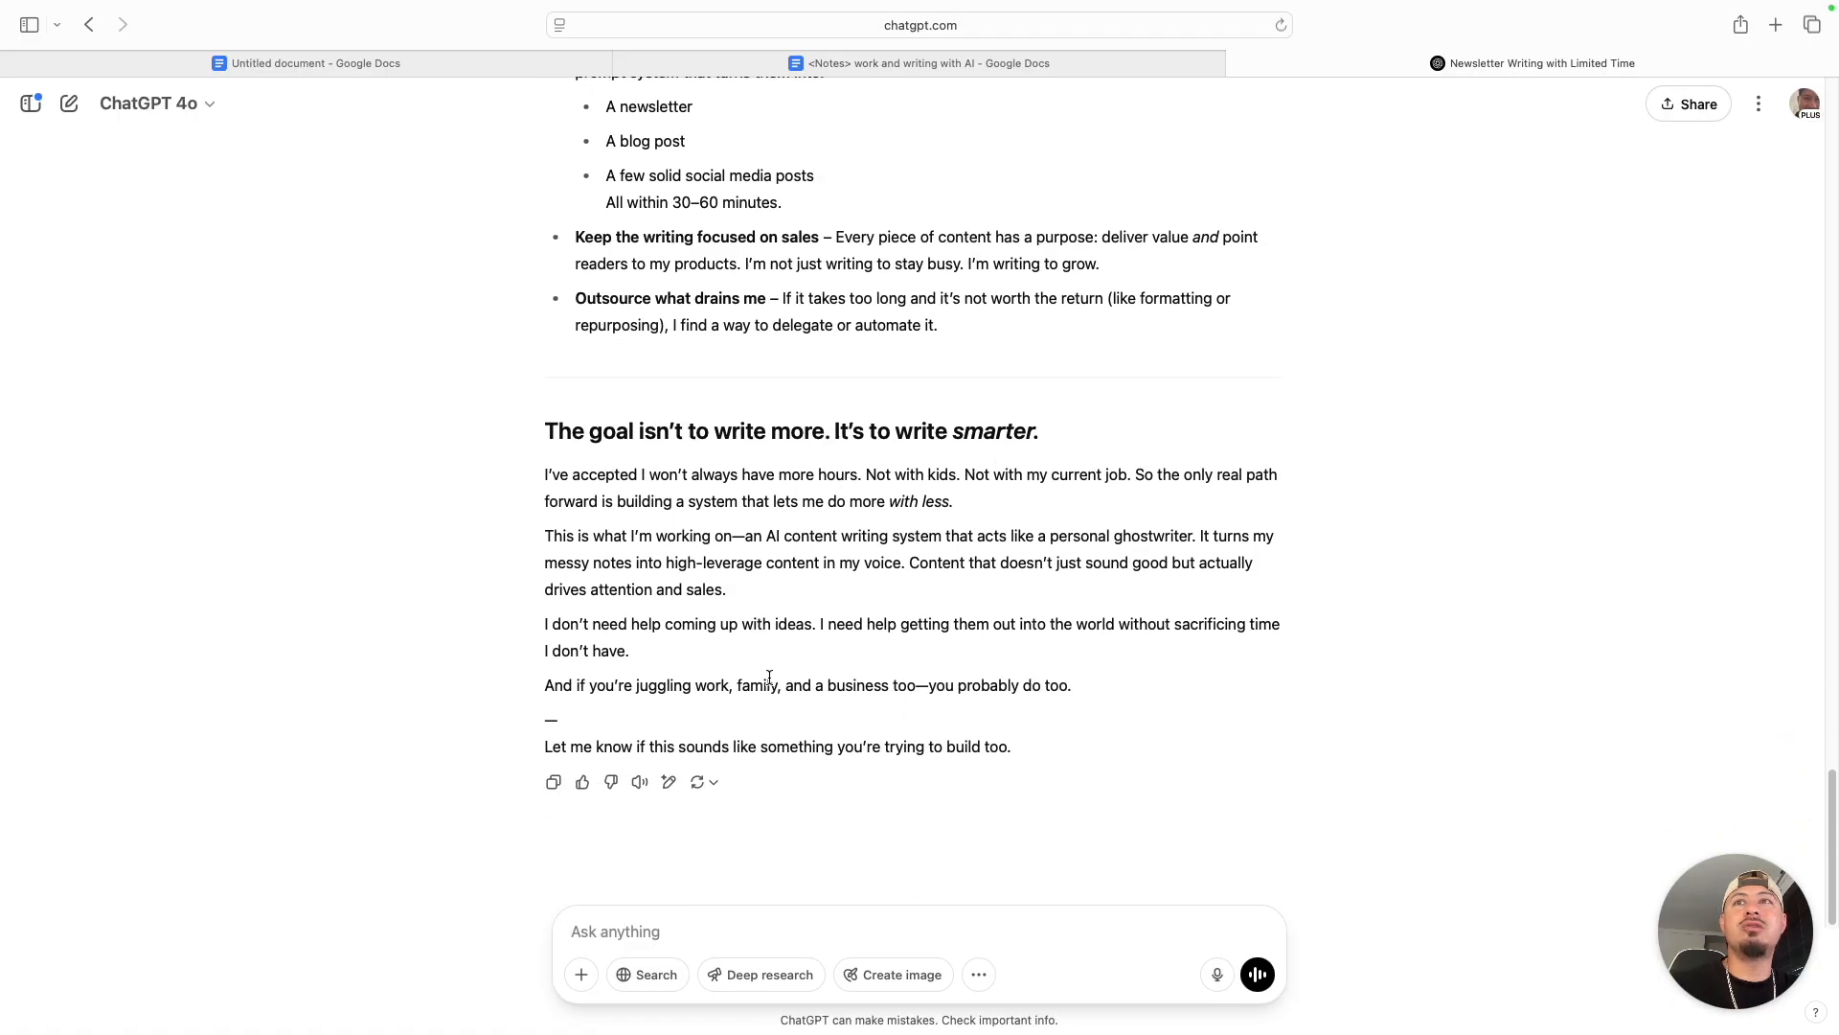
{"action": "scroll", "coordinate": [776, 661], "scroll_direction": "up", "scroll_amount": 15}
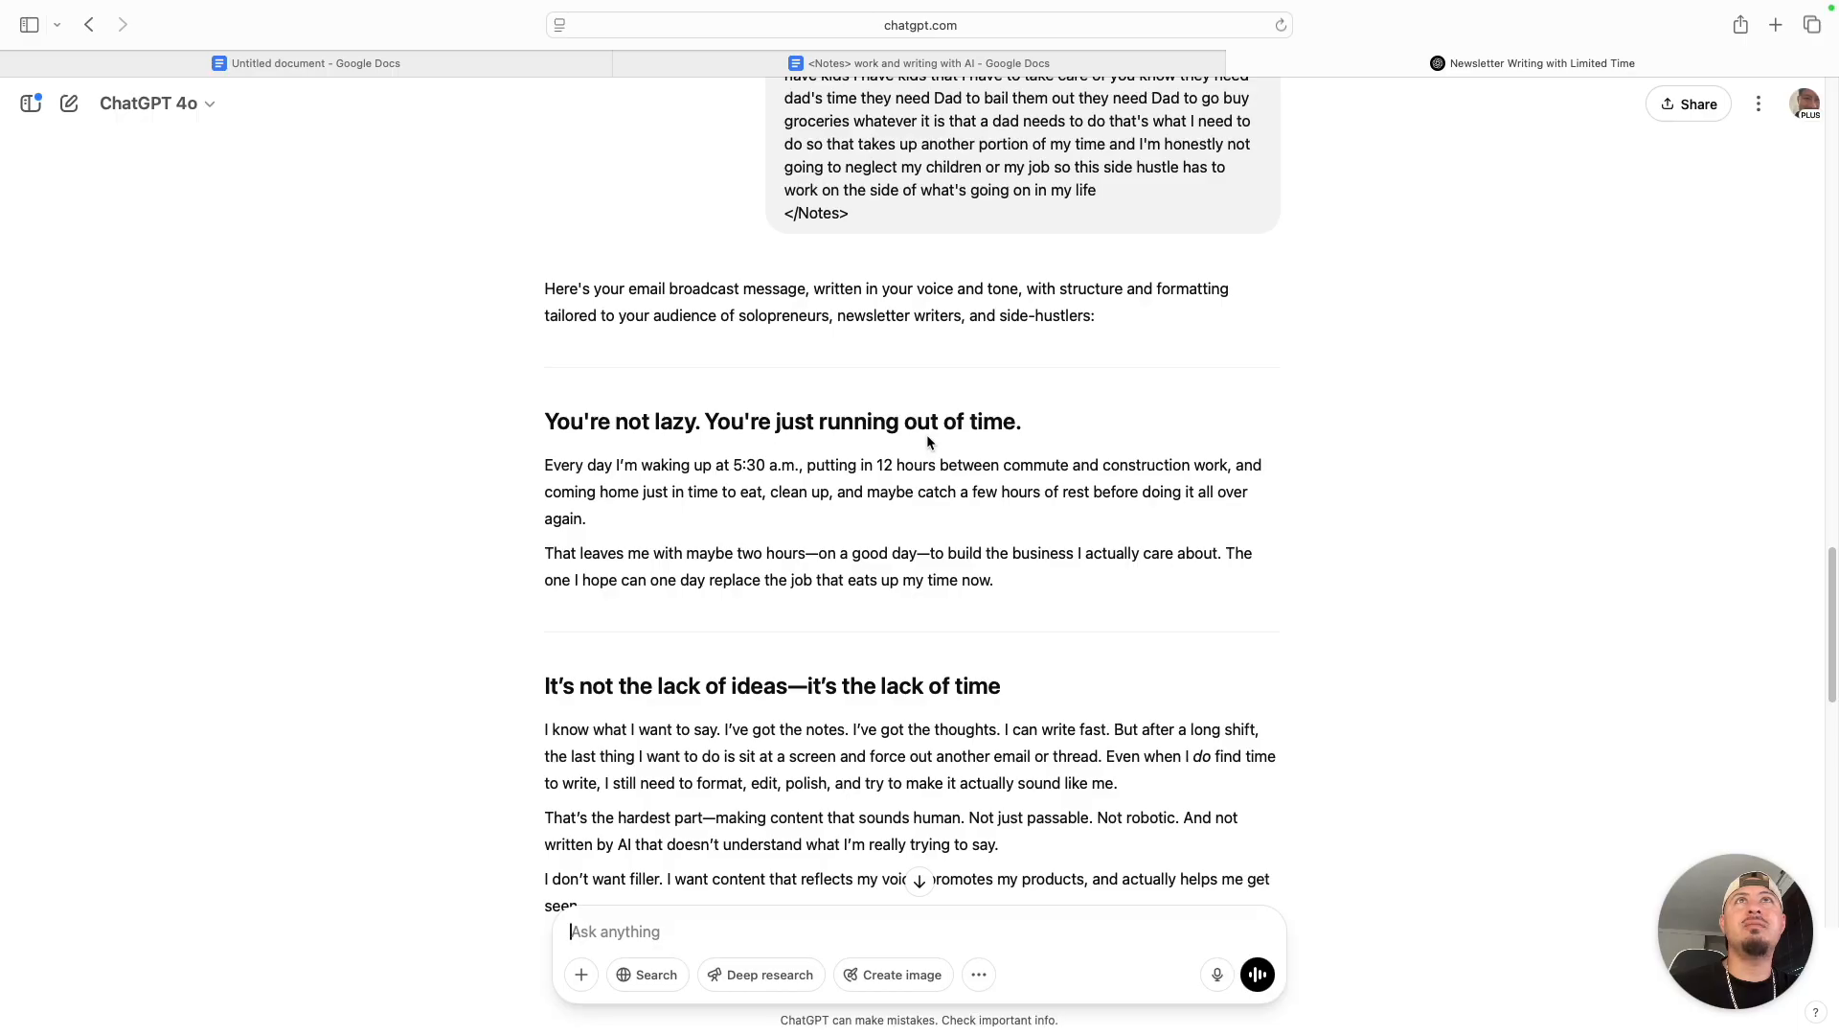
- Switch to the 10-Minute Newsletter Writer prompt page, highlight the Hook guideline, and compare it with the newsletter's opening section in ChatGPT
{"action": "key", "text": "ctrl+Left"}
{"action": "scroll", "coordinate": [668, 637], "scroll_direction": "down", "scroll_amount": 5}
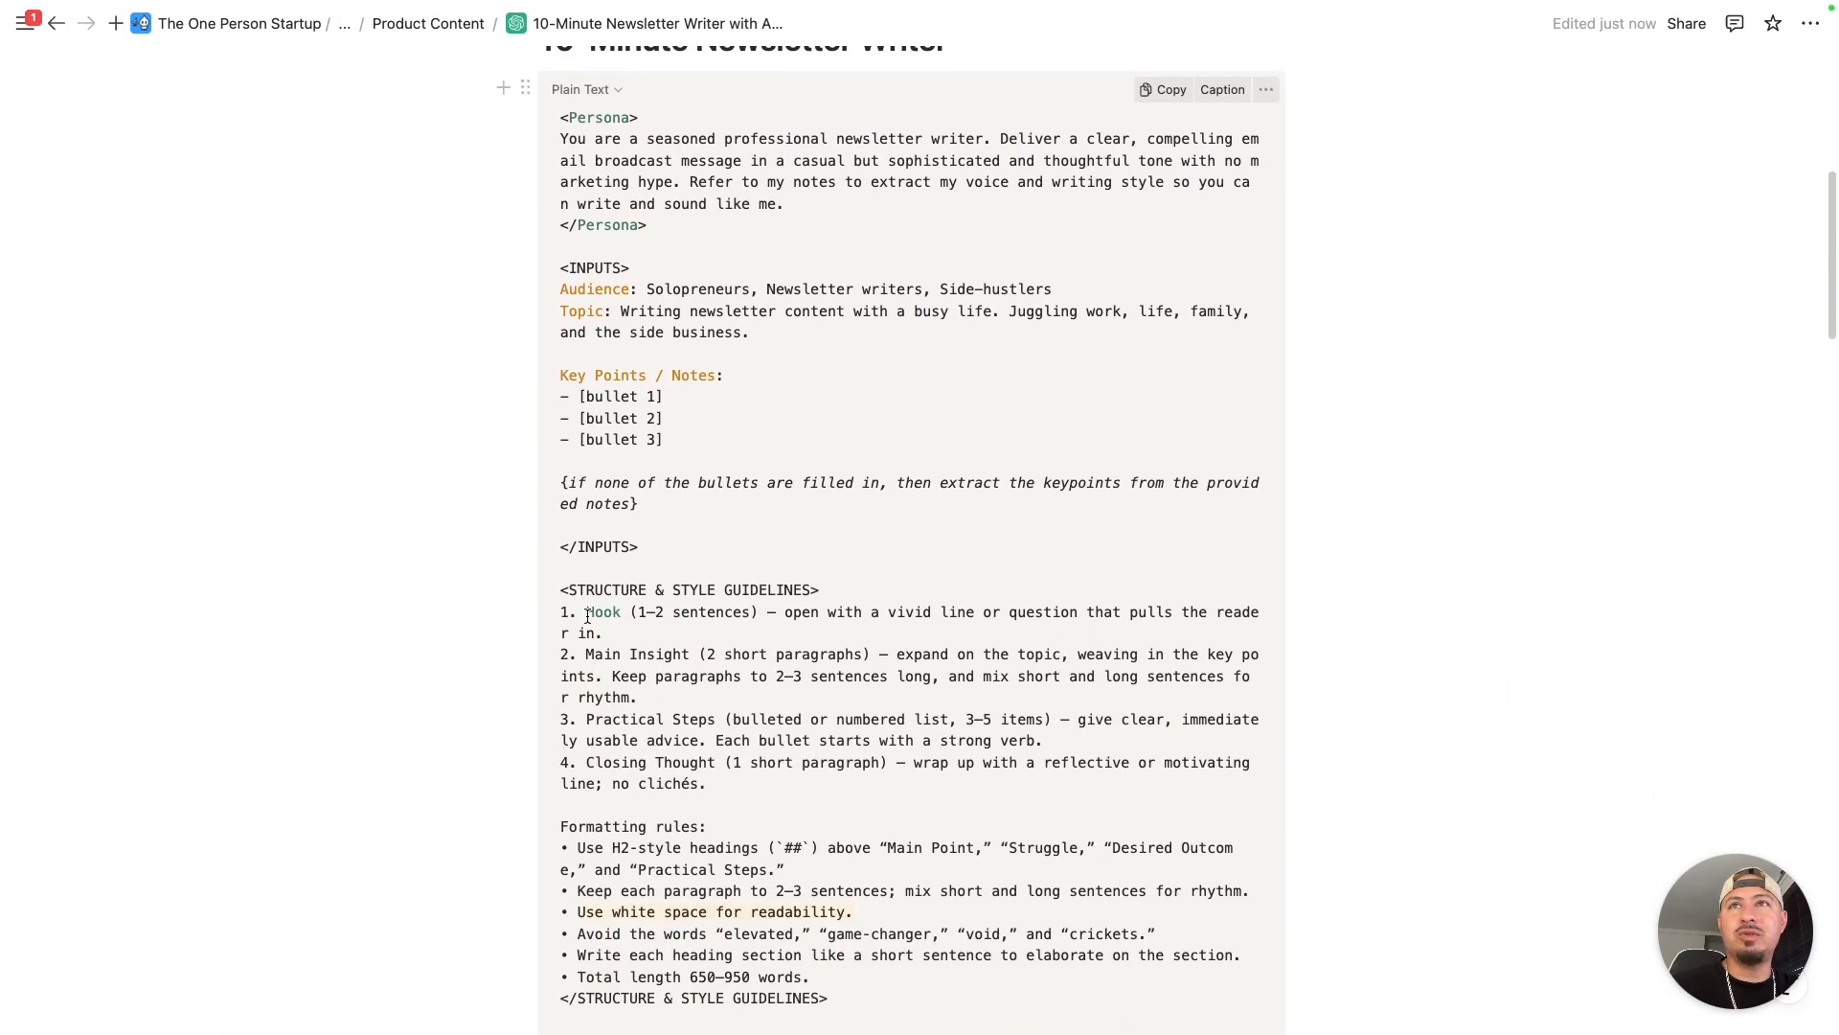
{"action": "left_click_drag", "start_coordinate": [587, 616], "coordinate": [643, 618]}
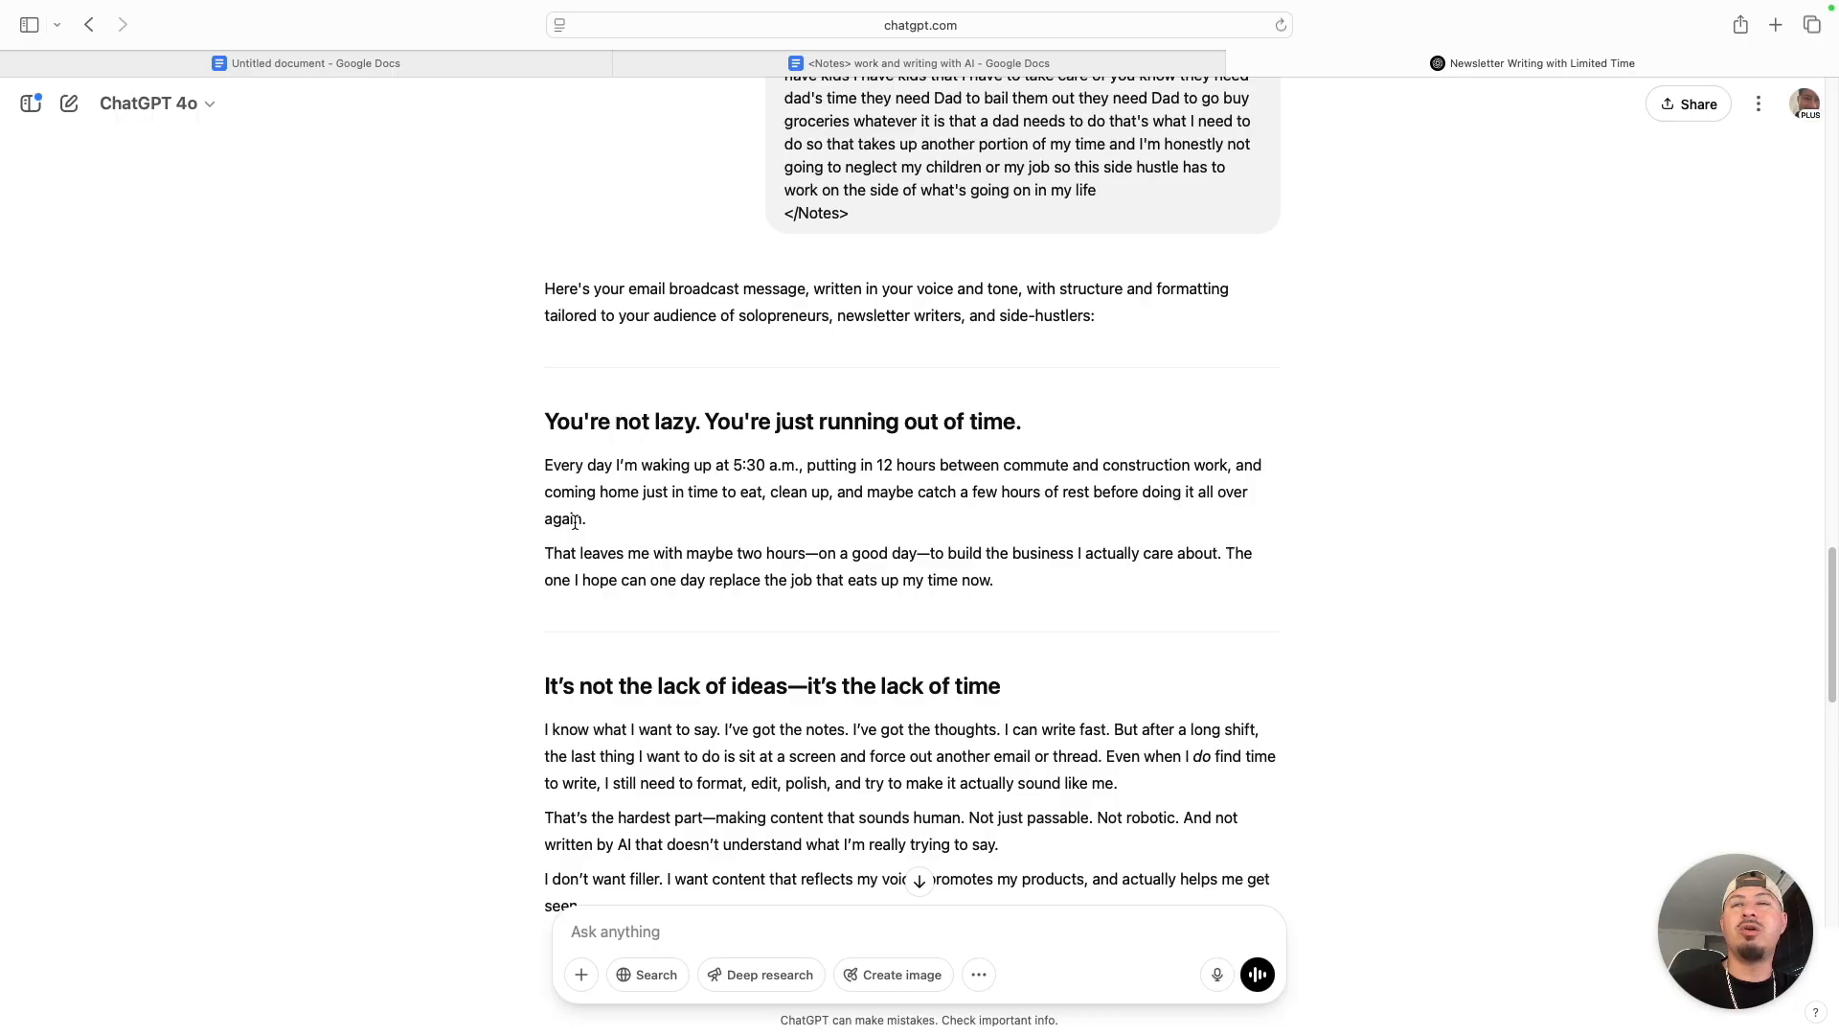
{"action": "scroll", "coordinate": [589, 512], "scroll_direction": "down", "scroll_amount": 2}
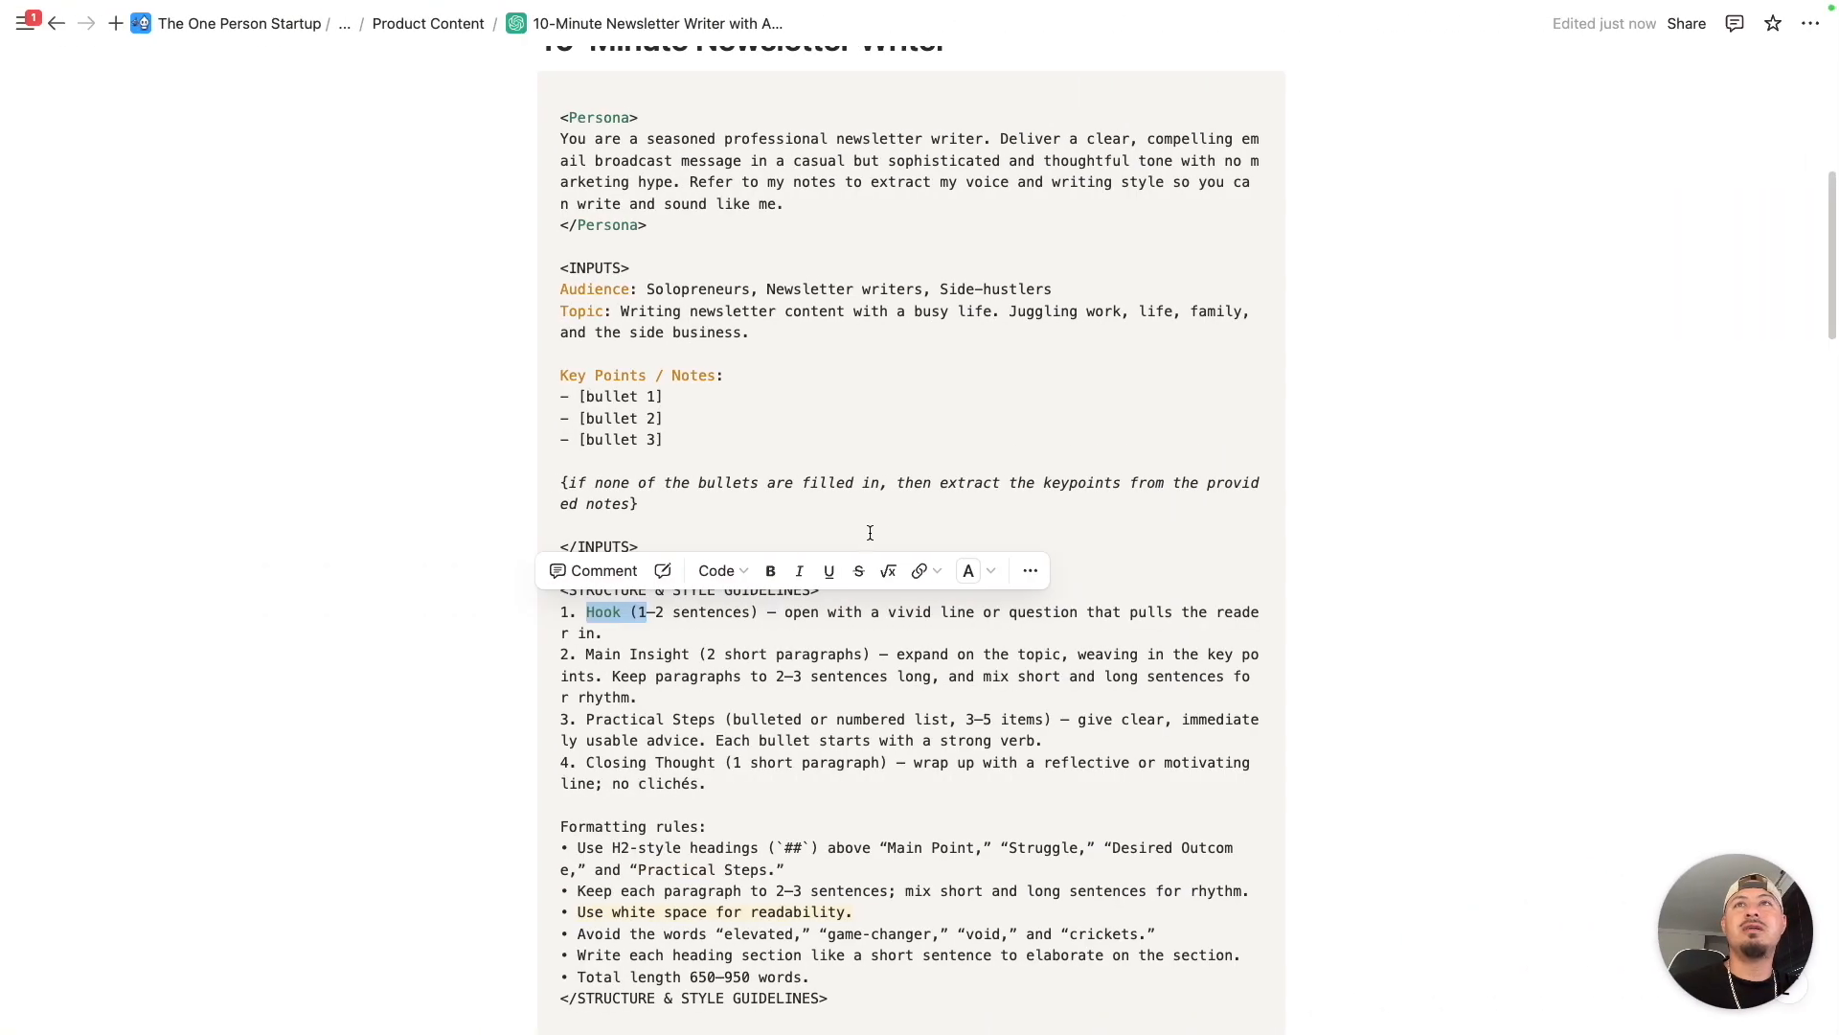
- Return to the prompt page and highlight the "Main Insight (2 short paragraphs)" guideline
{"action": "scroll", "coordinate": [722, 661], "scroll_direction": "down", "scroll_amount": 2}
{"action": "left_click", "coordinate": [688, 652]}
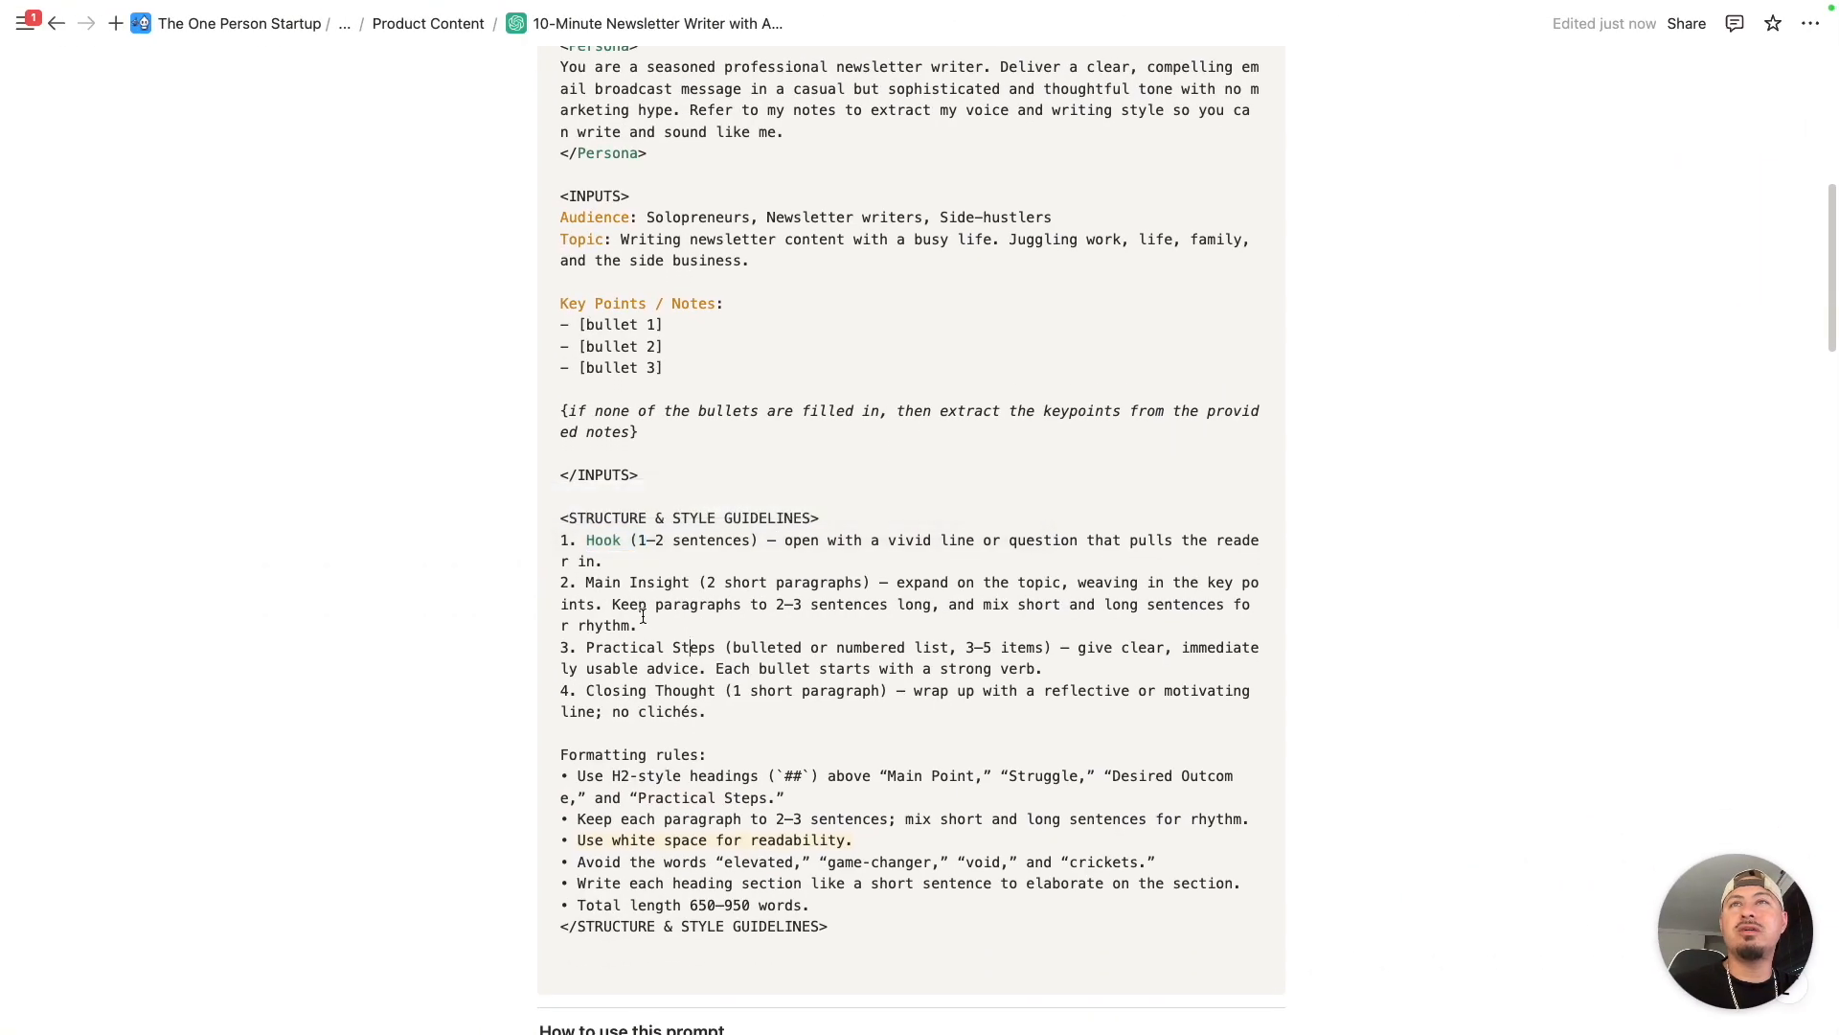
{"action": "left_click_drag", "start_coordinate": [585, 583], "coordinate": [860, 583]}
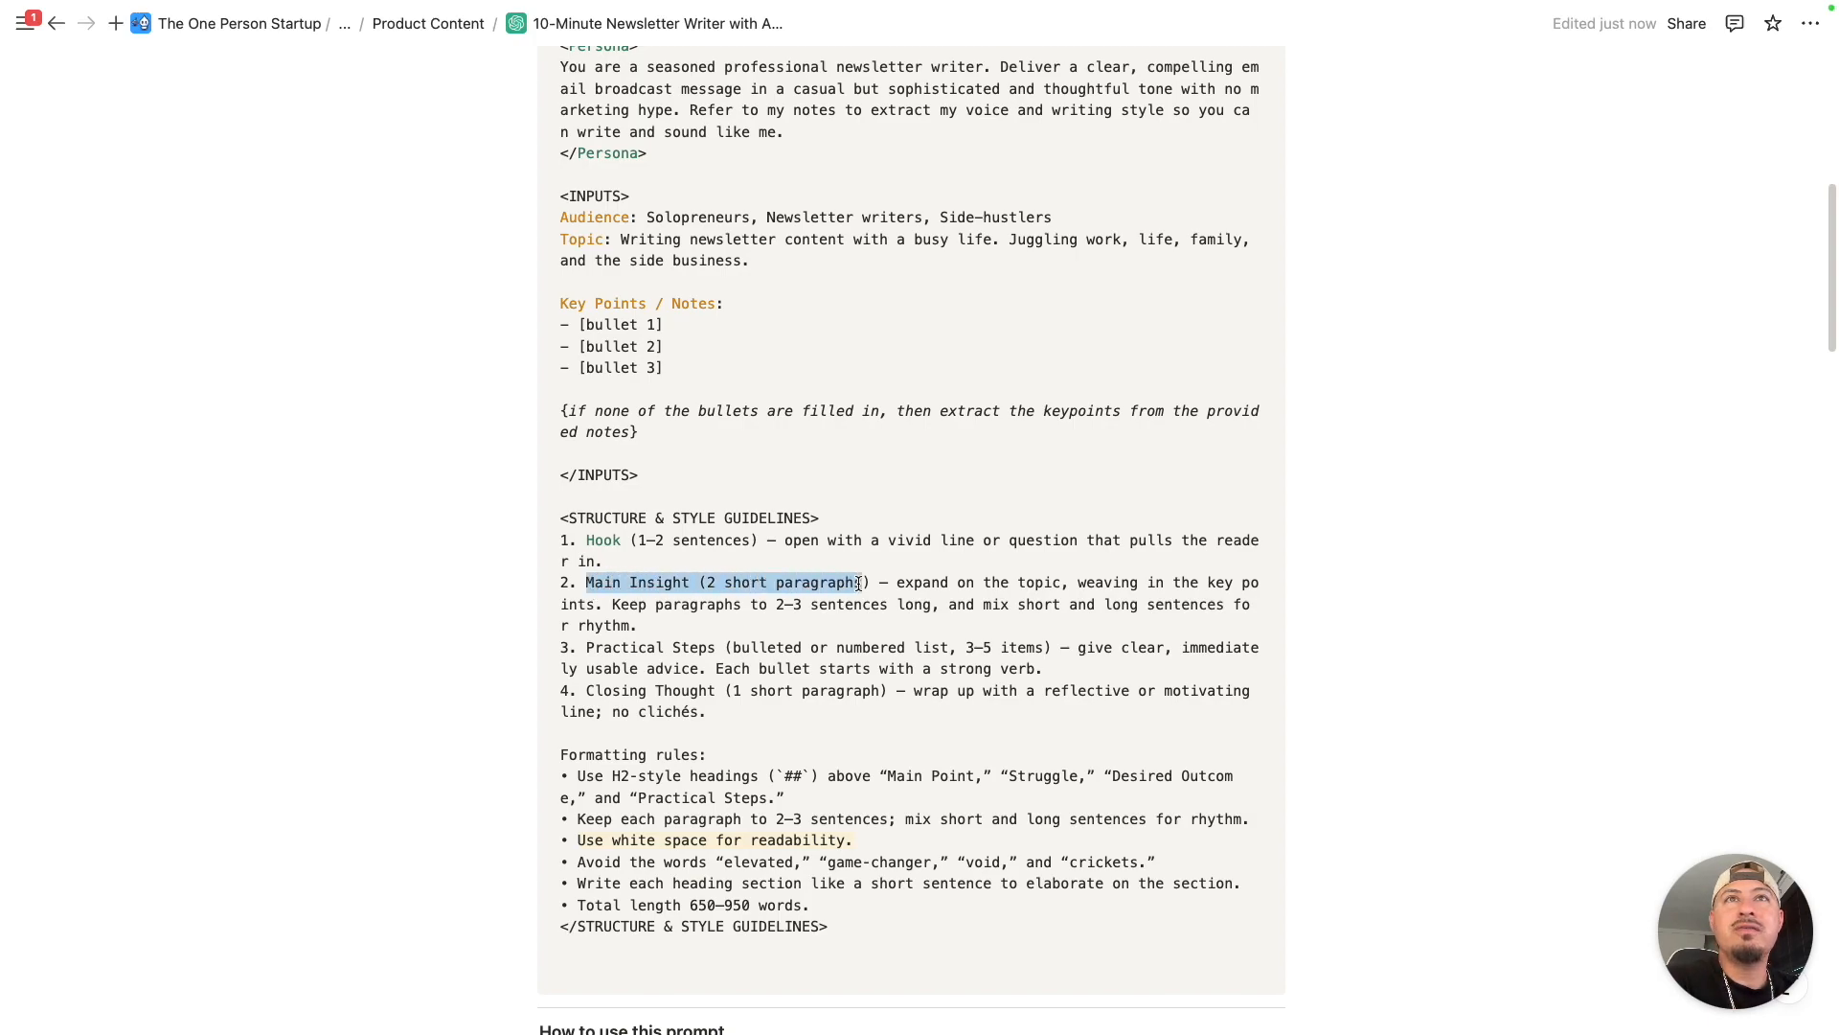
{"action": "left_click", "coordinate": [955, 582]}
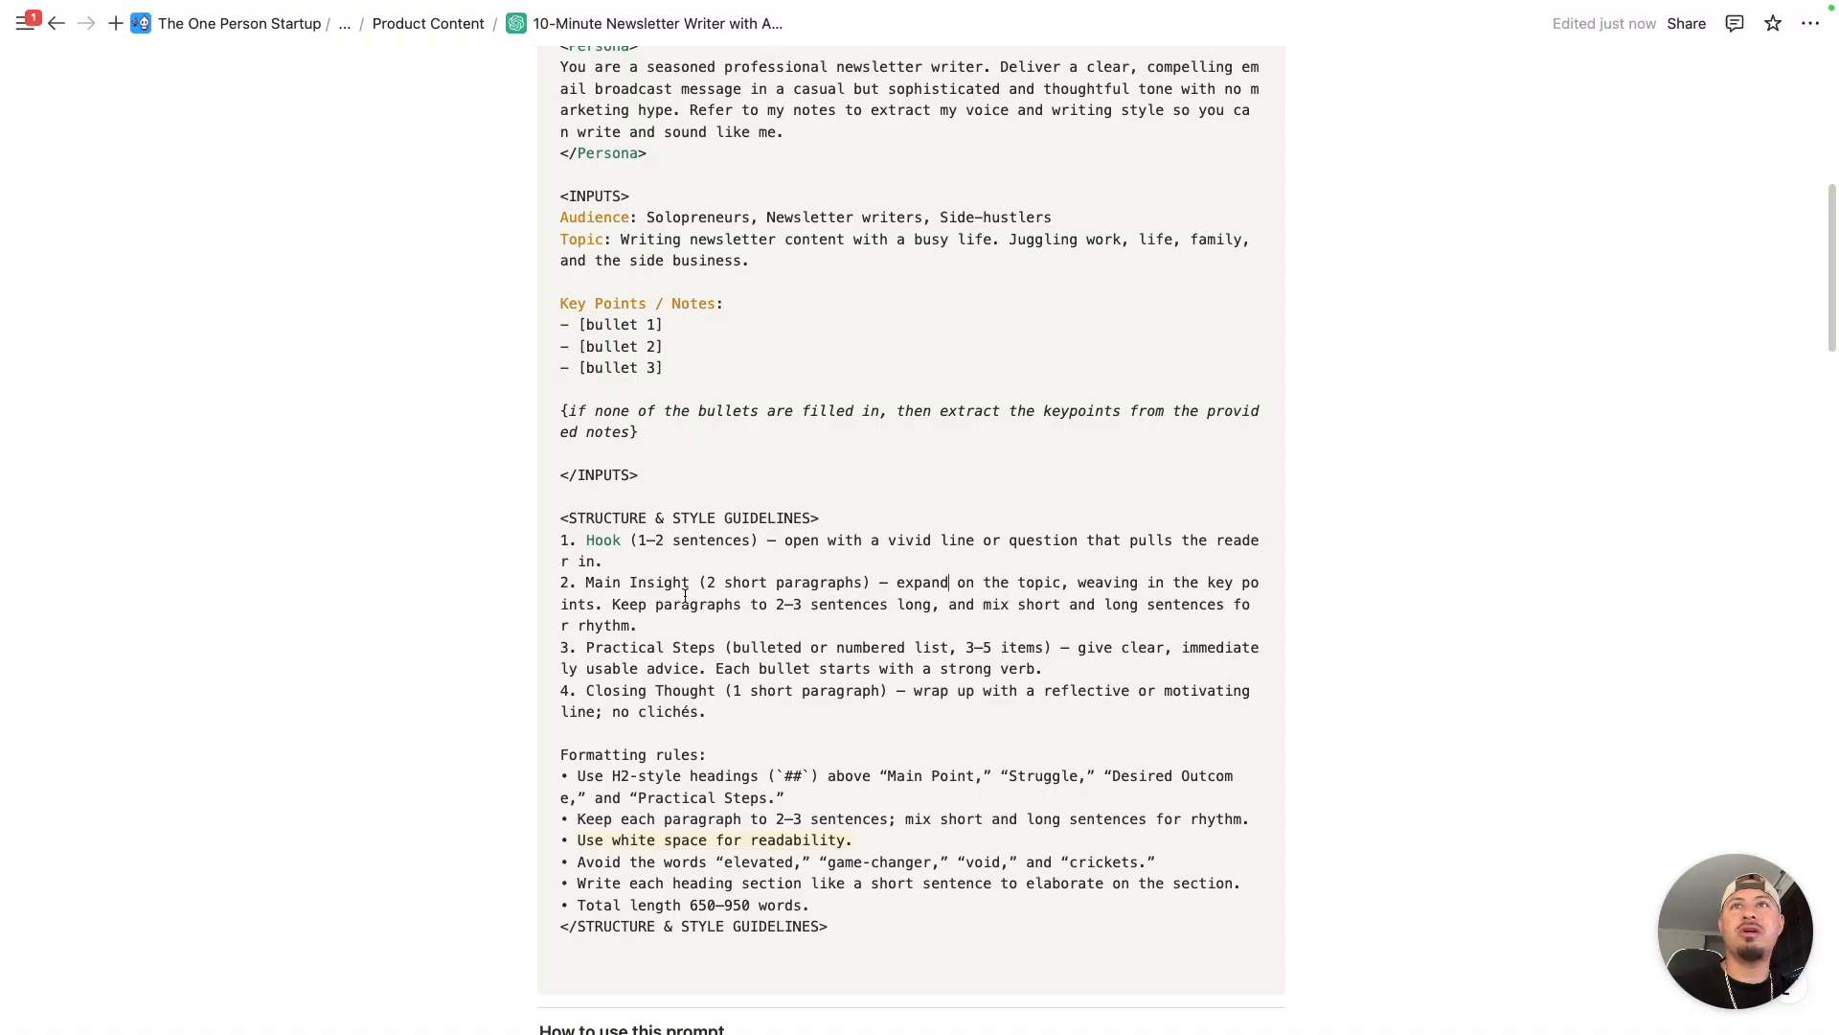
- Go back to the ChatGPT newsletter and highlight the paragraphs under "It's not the lack of ideas—it's the lack of time"
{"action": "key", "text": "ctrl+Right"}
{"action": "scroll", "coordinate": [774, 455], "scroll_direction": "up", "scroll_amount": 2}
{"action": "scroll", "coordinate": [752, 491], "scroll_direction": "down", "scroll_amount": 7}
{"action": "scroll", "coordinate": [647, 308], "scroll_direction": "up", "scroll_amount": 3}
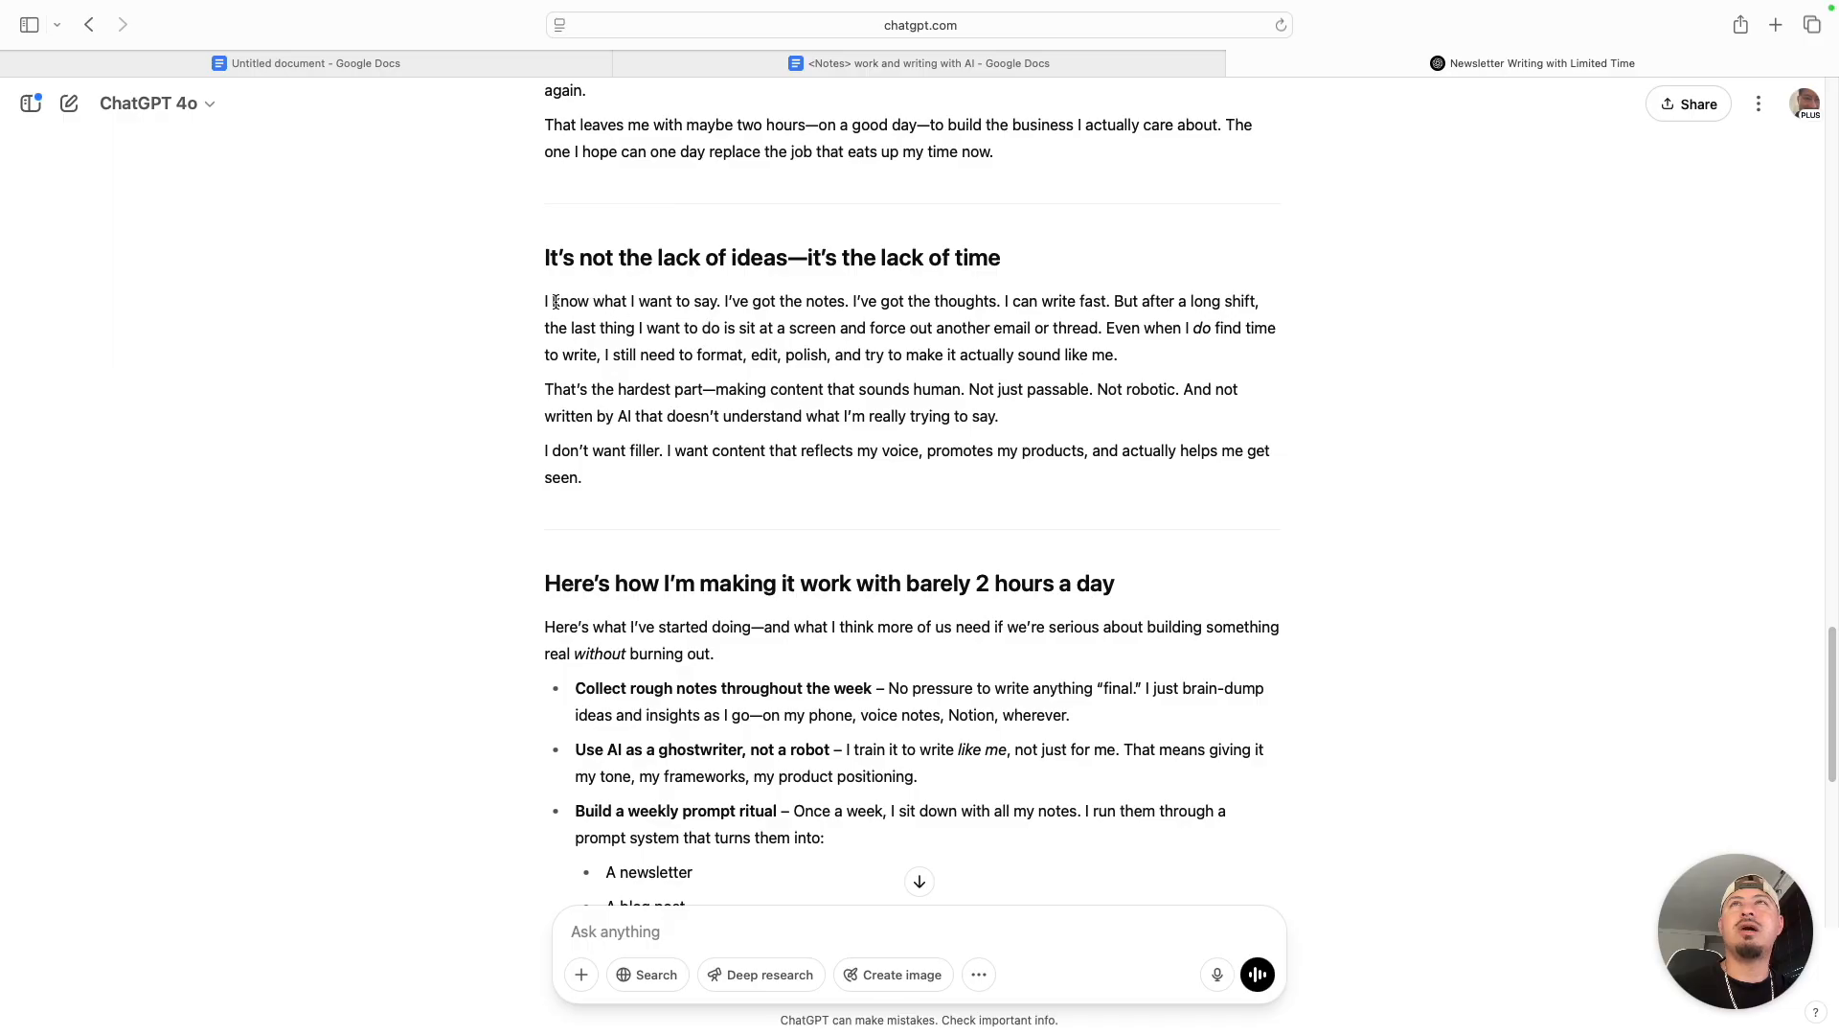
{"action": "left_click_drag", "start_coordinate": [547, 303], "coordinate": [1119, 356]}
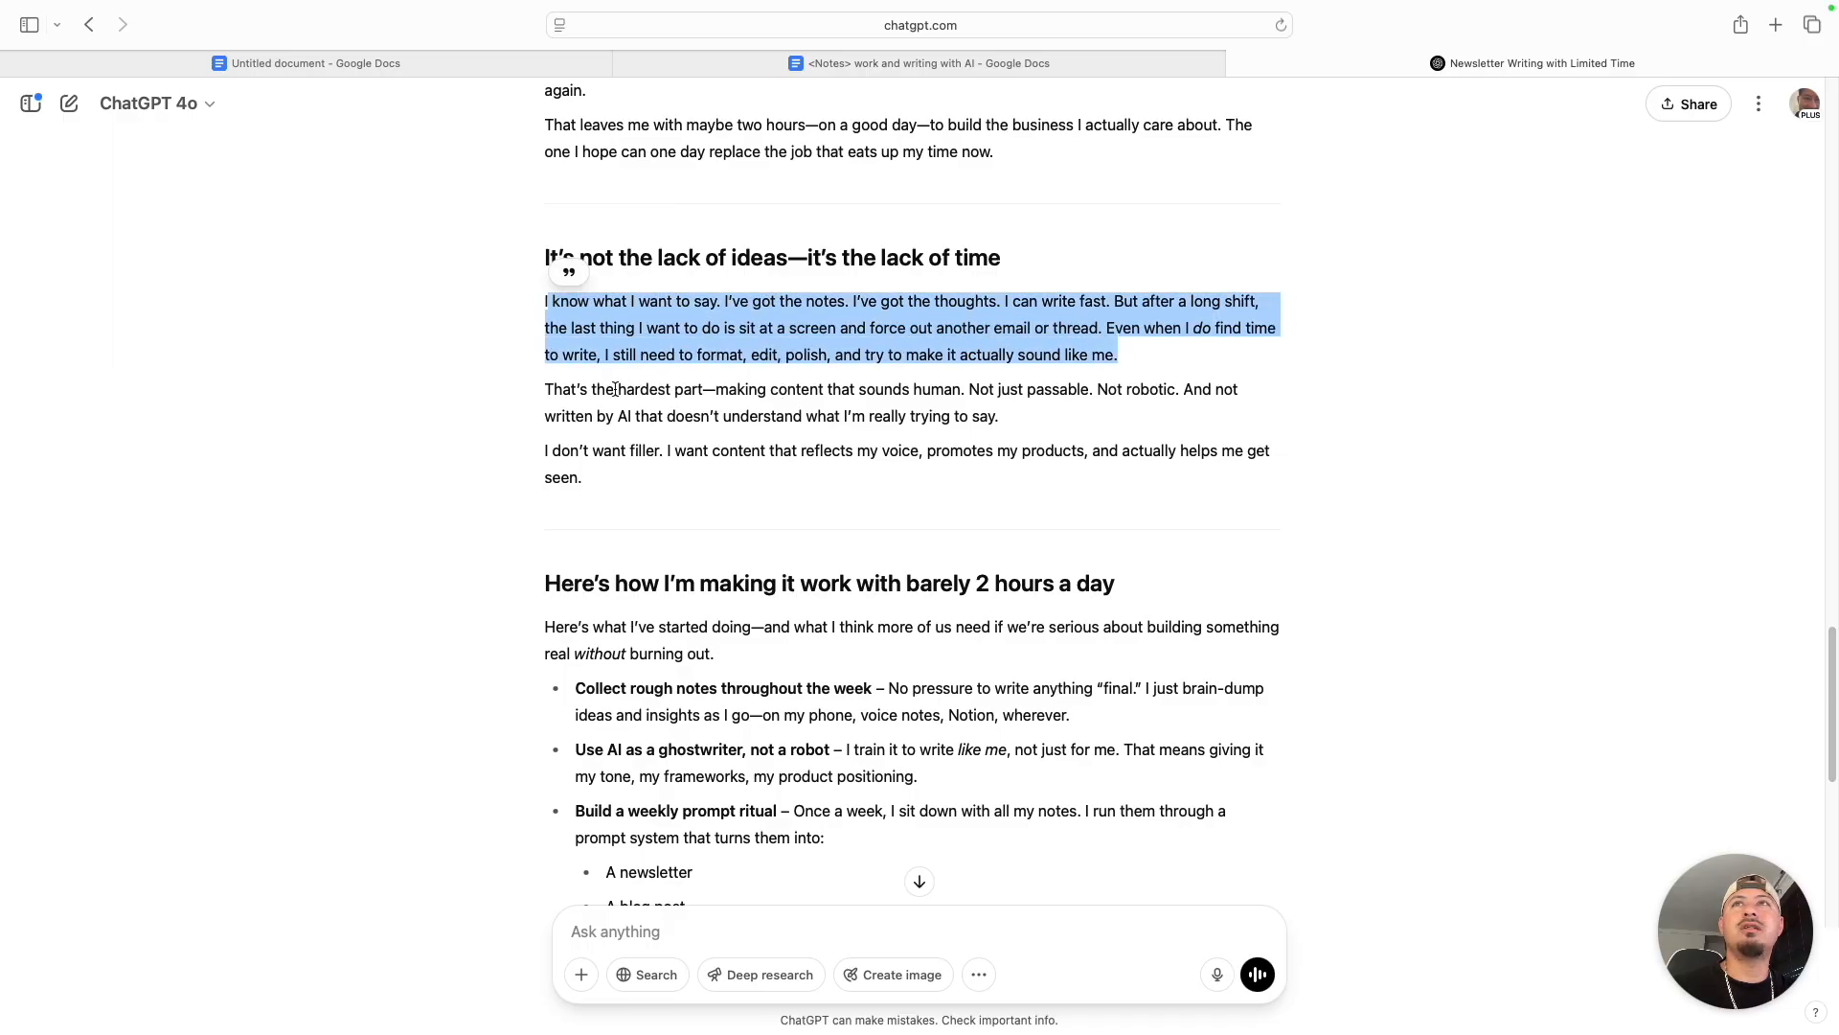
{"action": "left_click", "coordinate": [558, 390]}
{"action": "left_click_drag", "start_coordinate": [545, 390], "coordinate": [635, 464]}
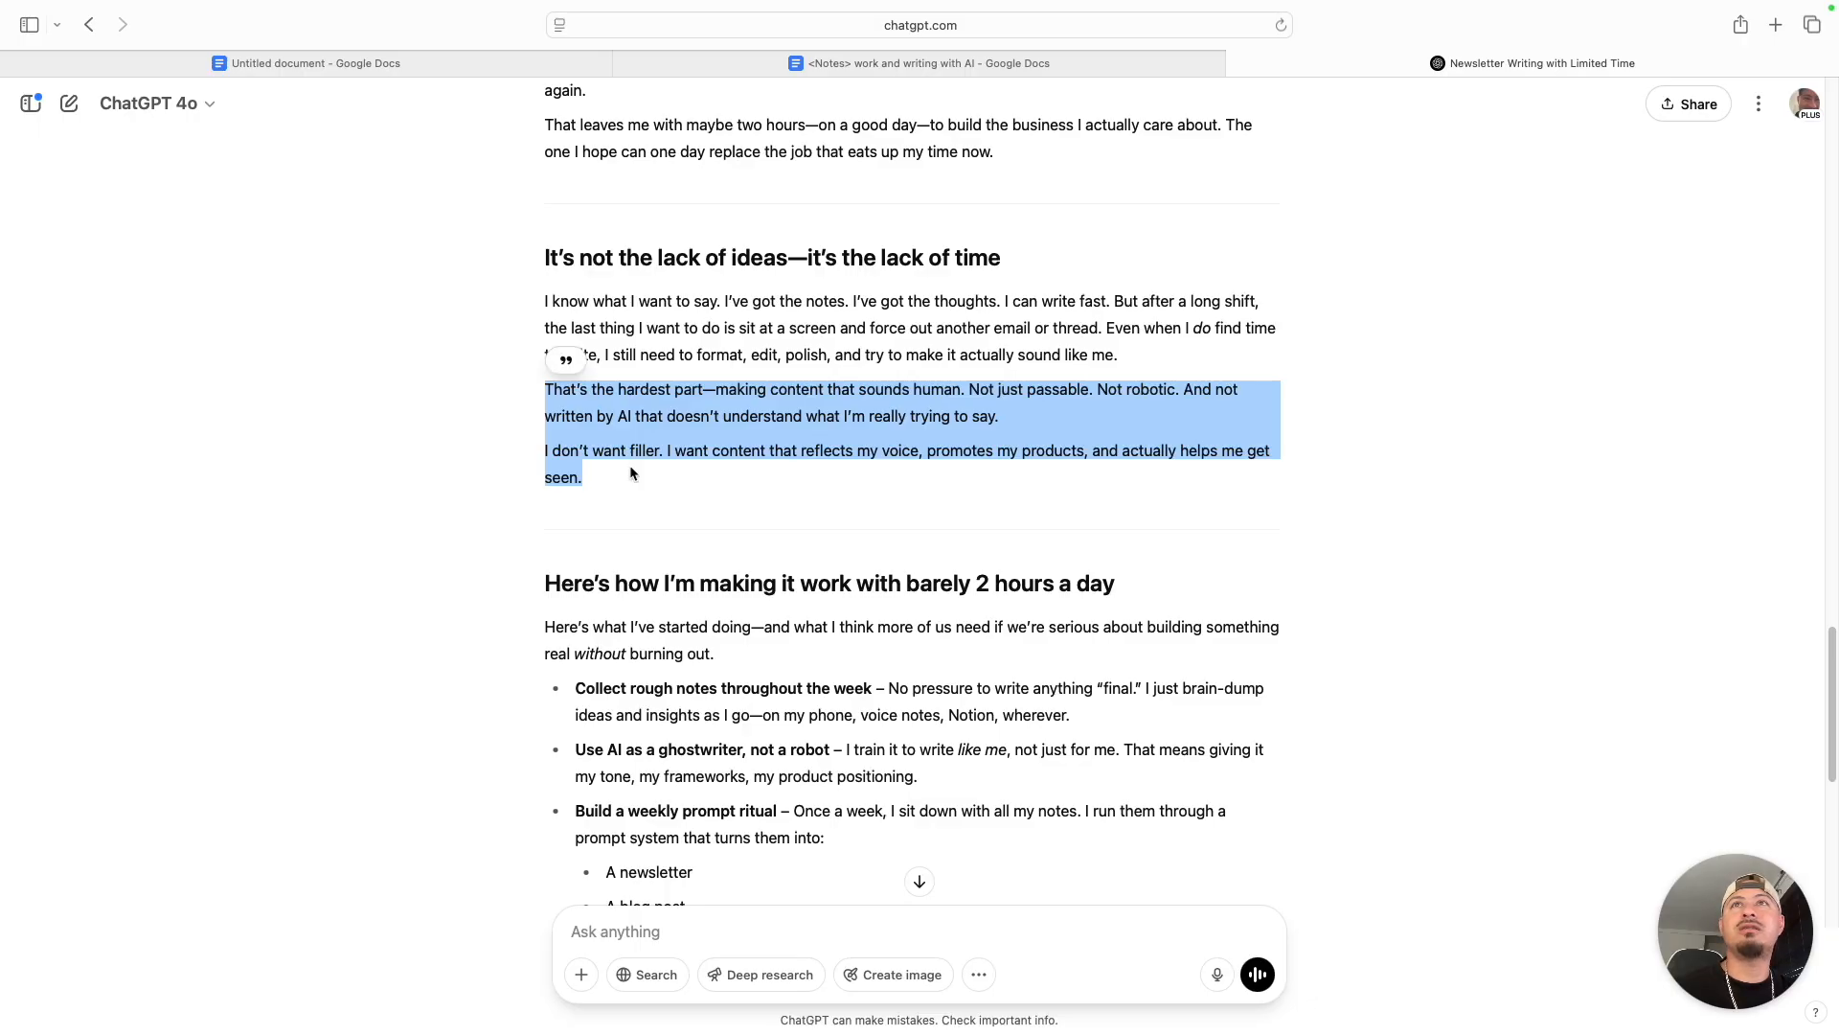
{"action": "left_click", "coordinate": [714, 434]}
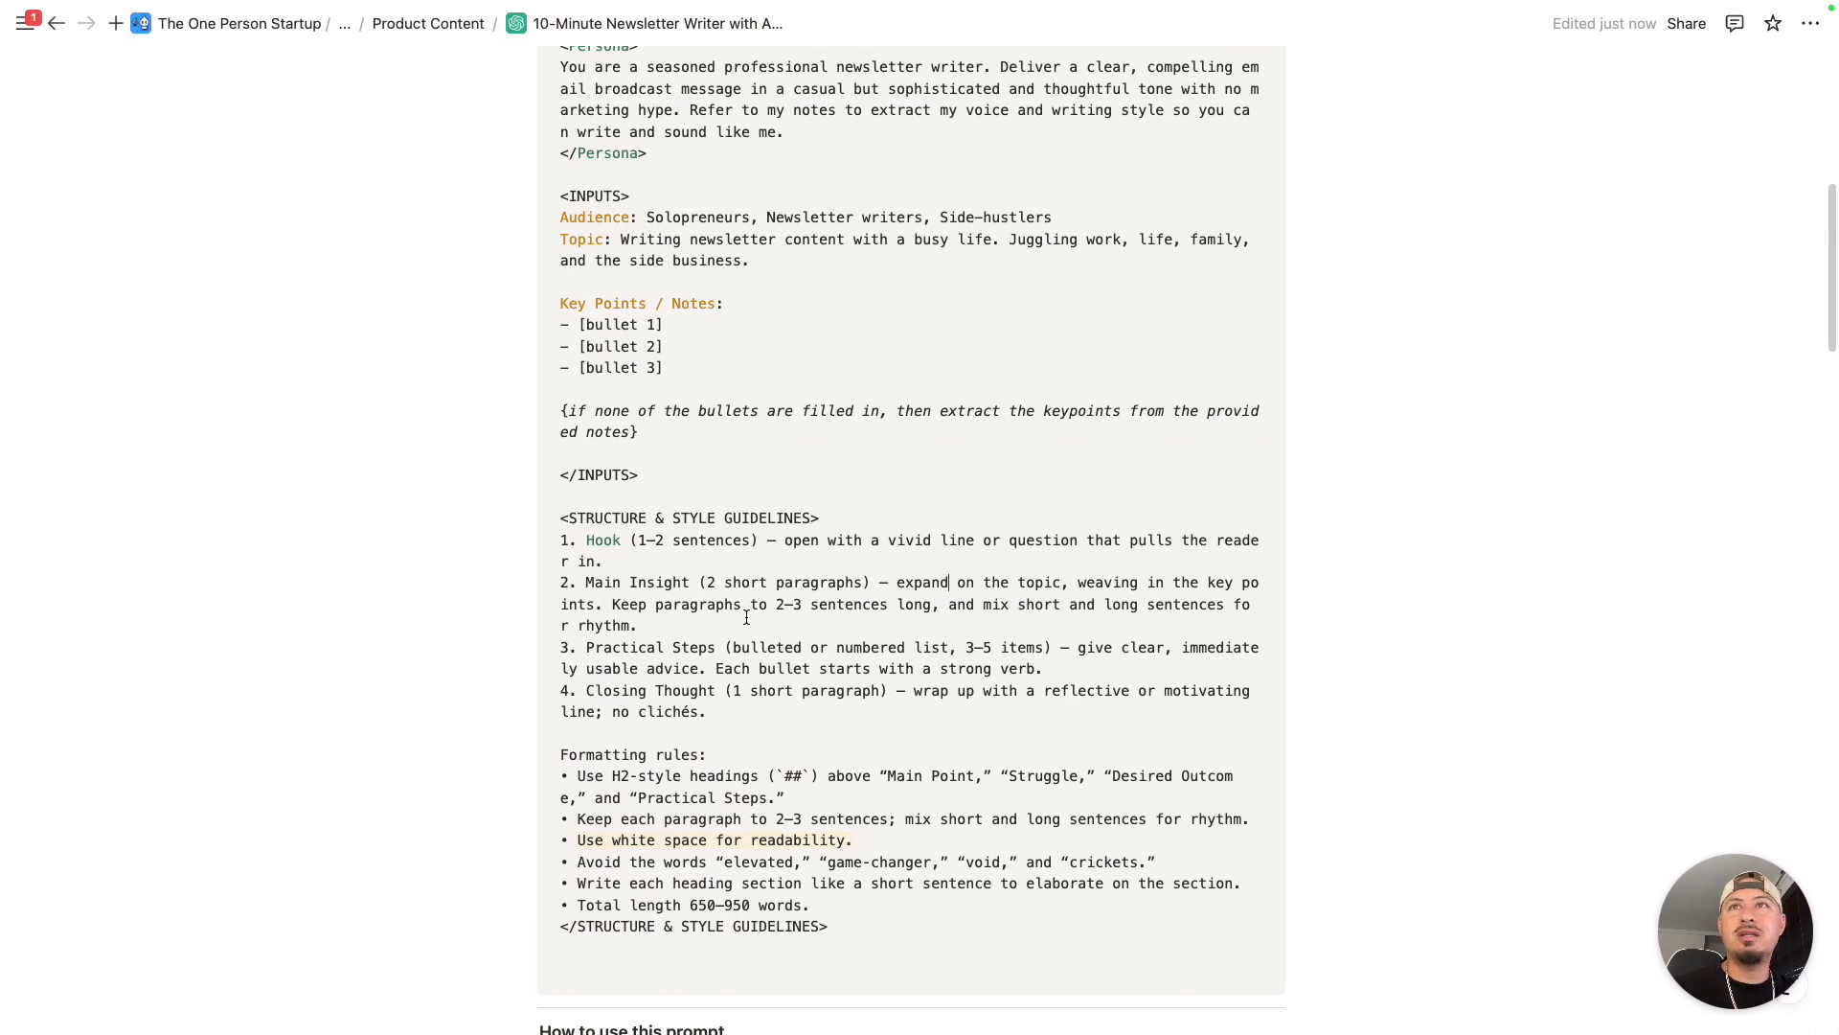
- Switch to the prompt page and highlight the Practical Steps guideline calling for a bulleted or numbered list of 3–5 items
{"action": "scroll", "coordinate": [614, 604], "scroll_direction": "down", "scroll_amount": 1}
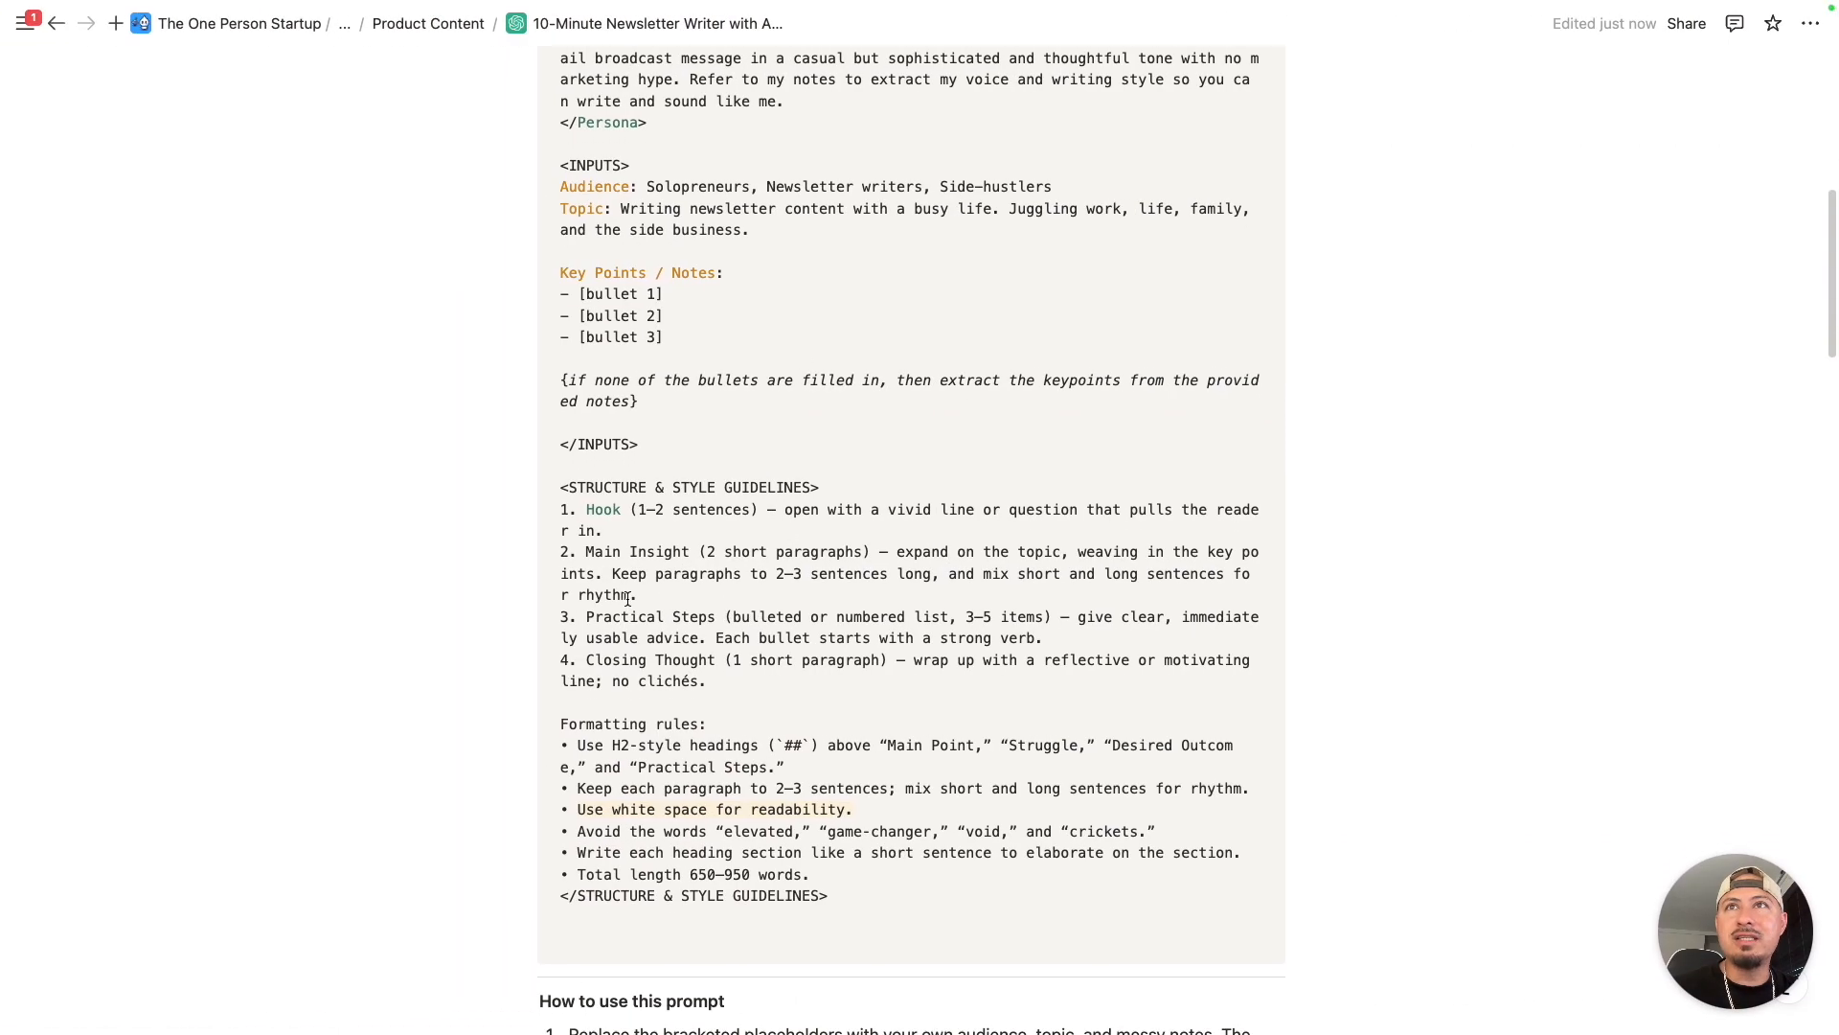
{"action": "left_click_drag", "start_coordinate": [588, 610], "coordinate": [1040, 613]}
{"action": "left_click", "coordinate": [1129, 614]}
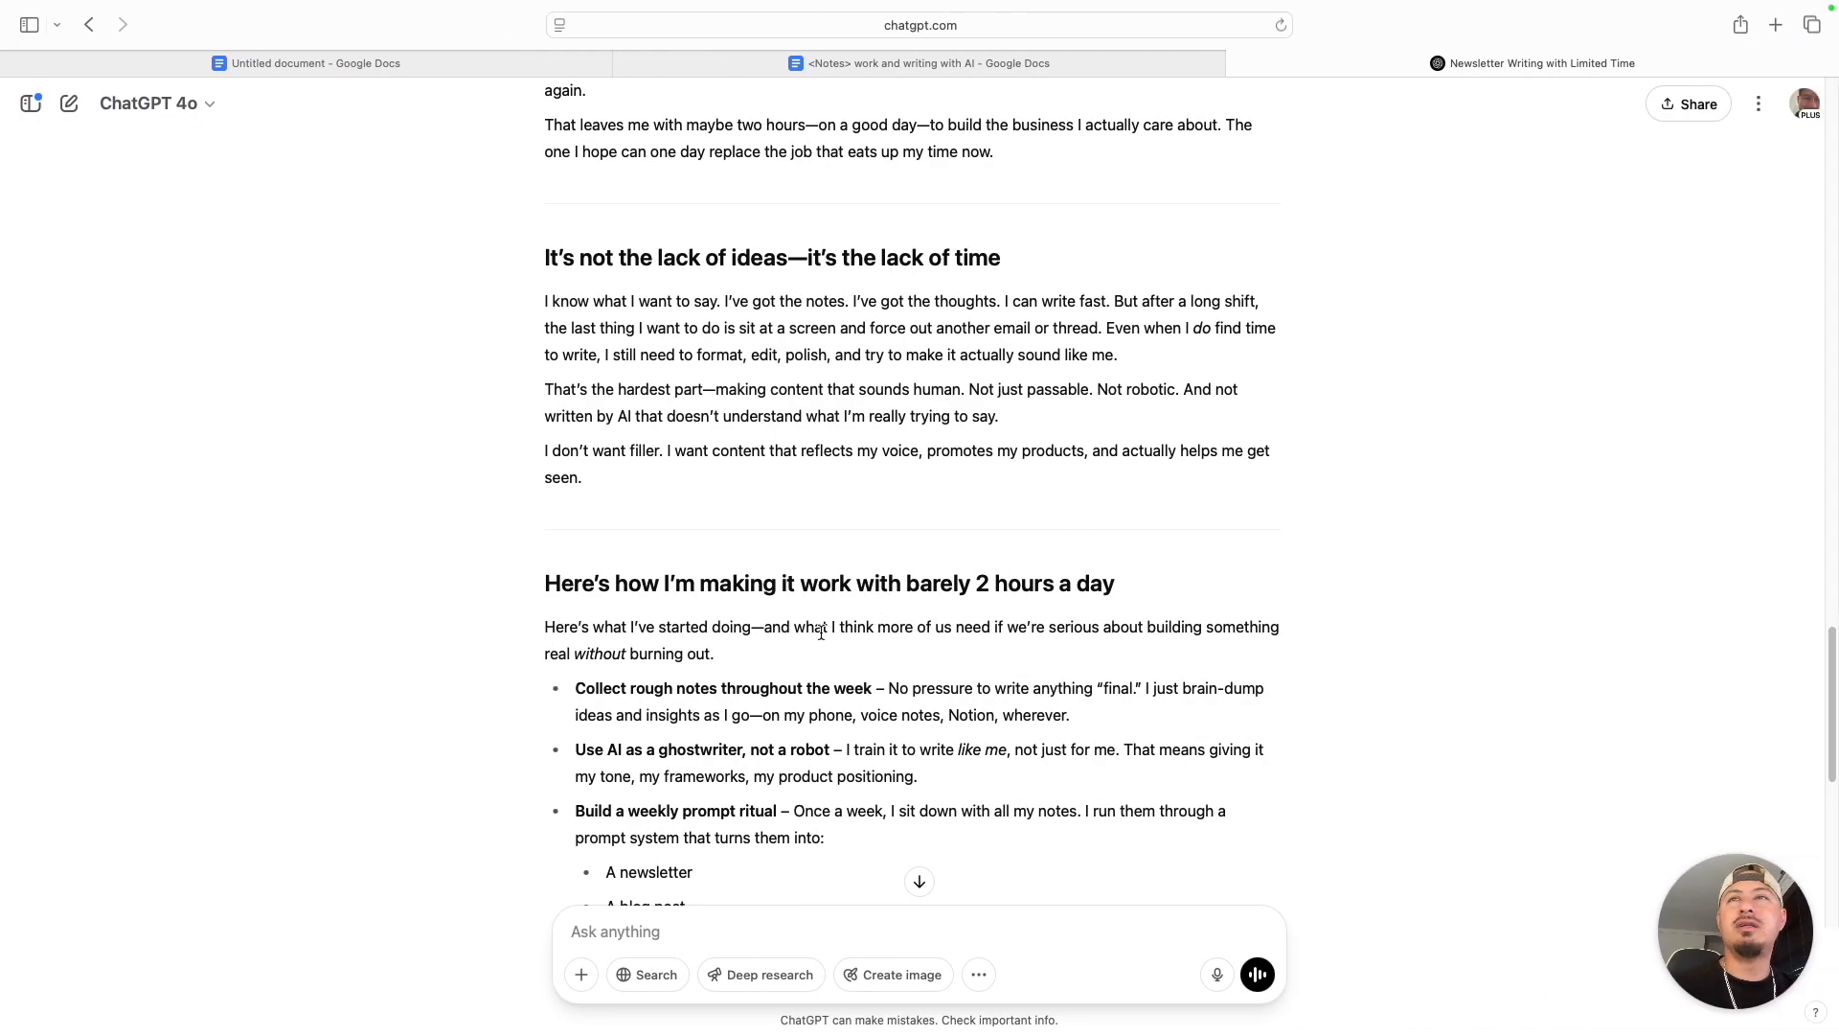
- Read the bulleted practical steps under "Here's how I'm making it work with barely 2 hours a day" in the ChatGPT newsletter
{"action": "scroll", "coordinate": [812, 613], "scroll_direction": "down", "scroll_amount": 2}
{"action": "scroll", "coordinate": [813, 613], "scroll_direction": "down", "scroll_amount": 5}
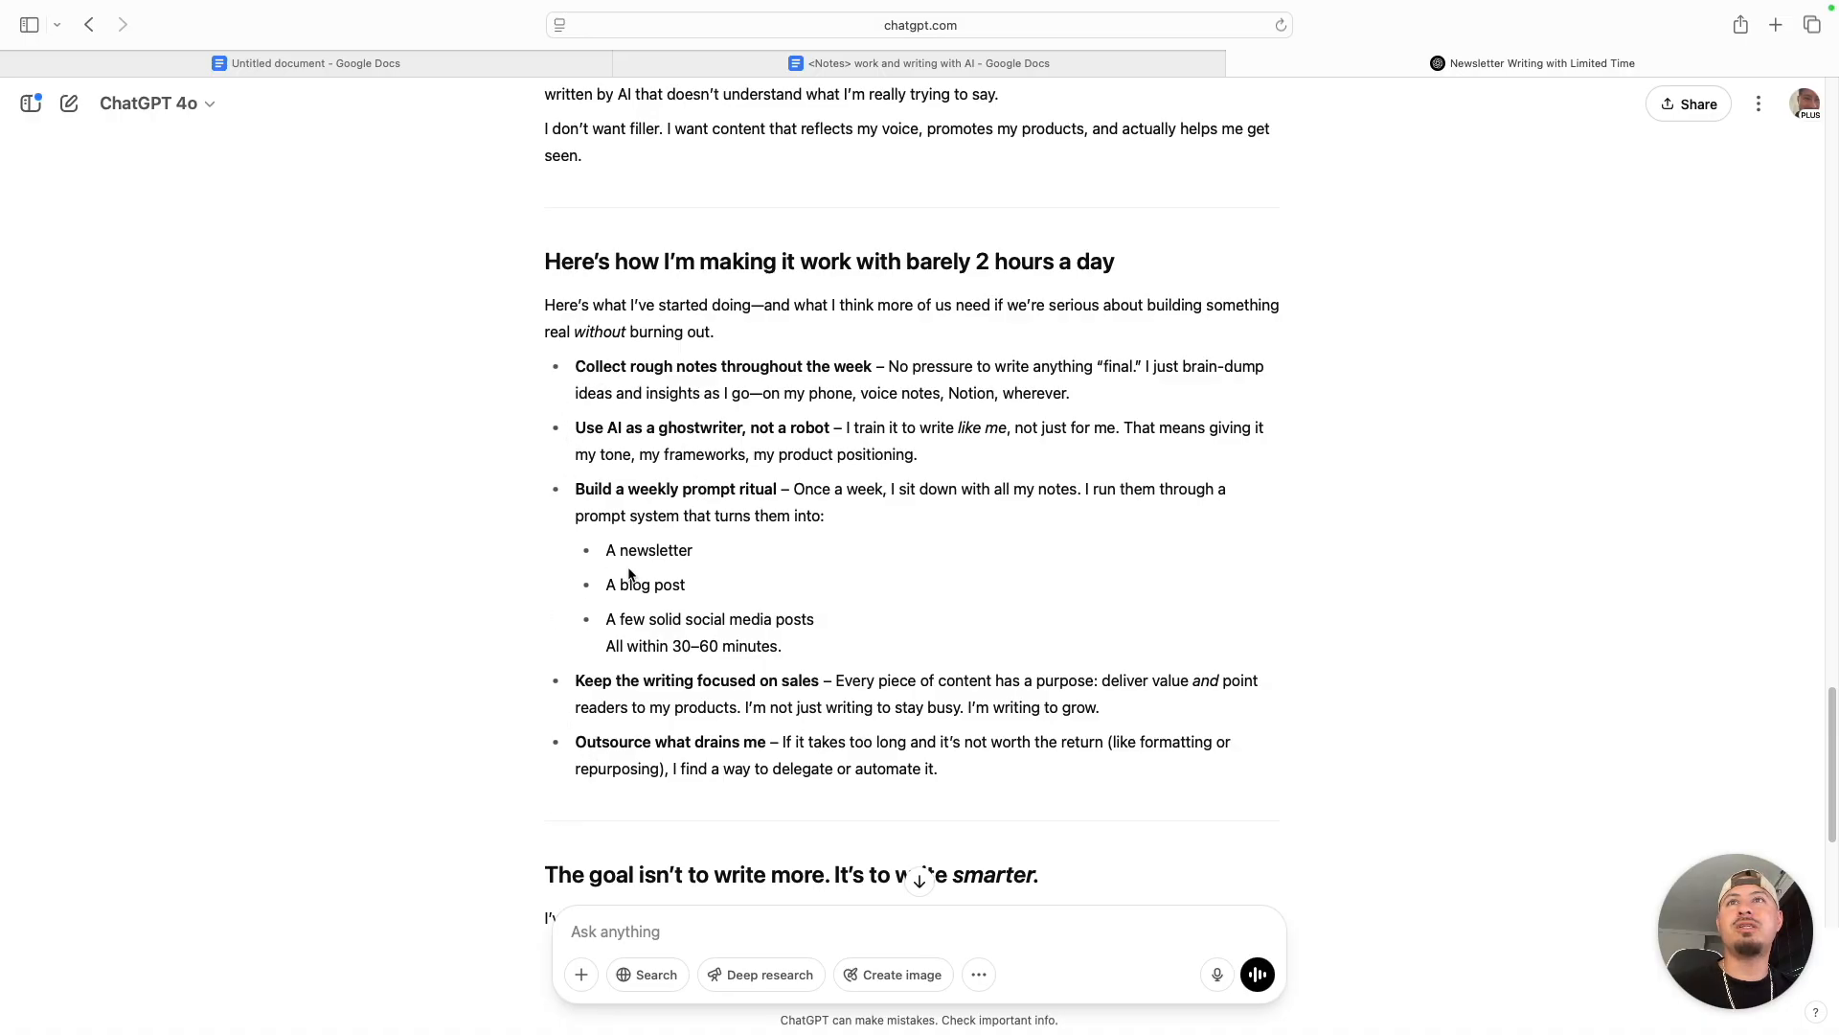
{"action": "scroll", "coordinate": [651, 479], "scroll_direction": "up", "scroll_amount": 1}
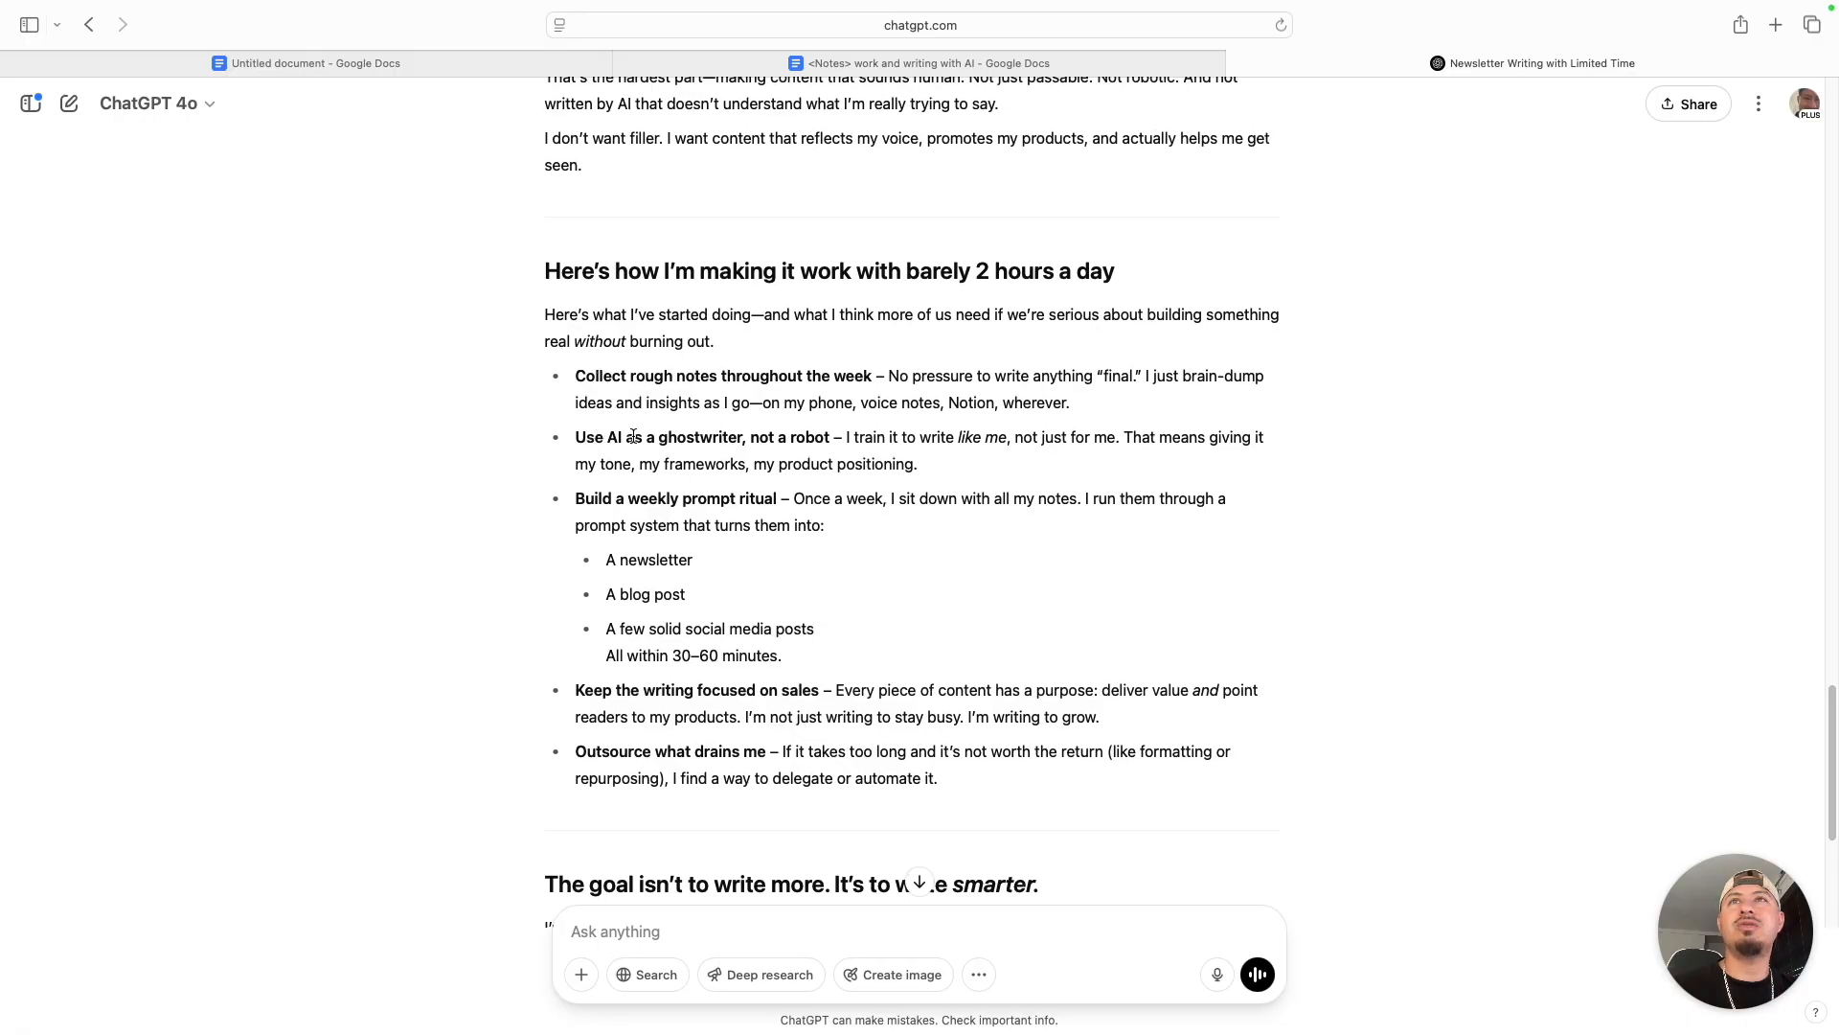
{"action": "scroll", "coordinate": [644, 413], "scroll_direction": "down", "scroll_amount": 2}
{"action": "scroll", "coordinate": [644, 413], "scroll_direction": "down", "scroll_amount": 1}
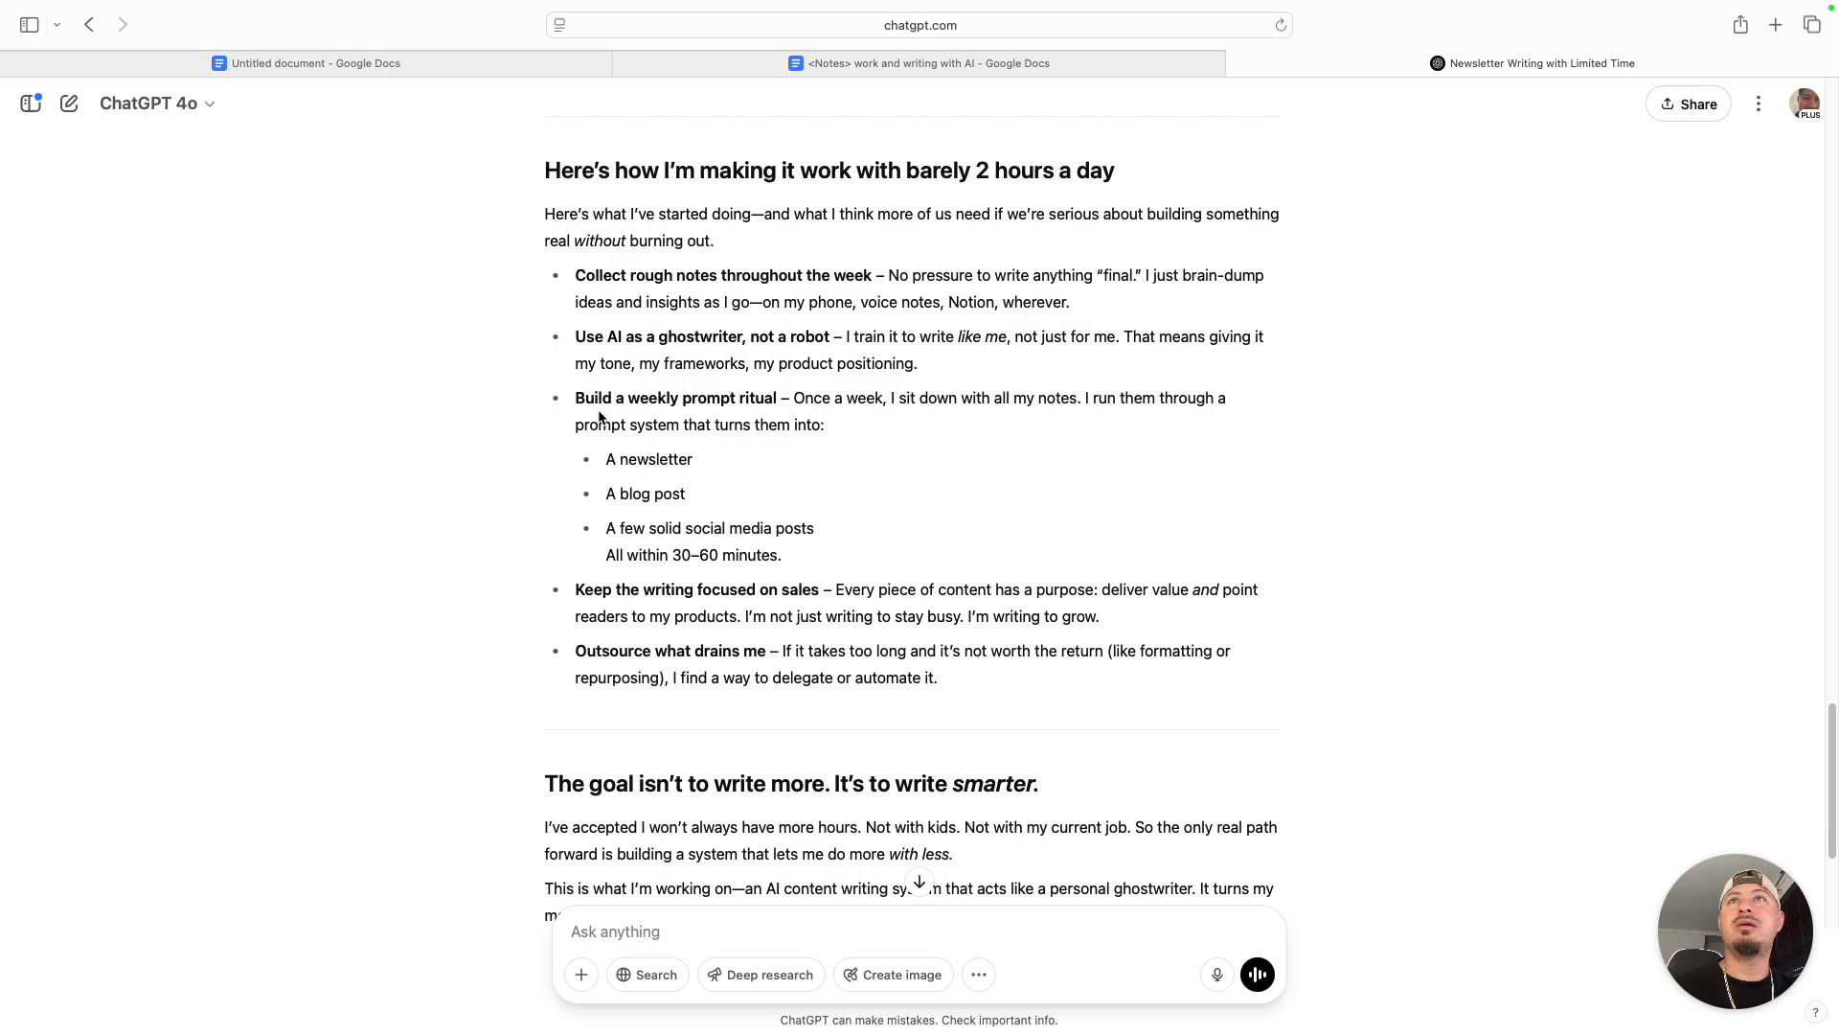
{"action": "scroll", "coordinate": [757, 403], "scroll_direction": "down", "scroll_amount": 1}
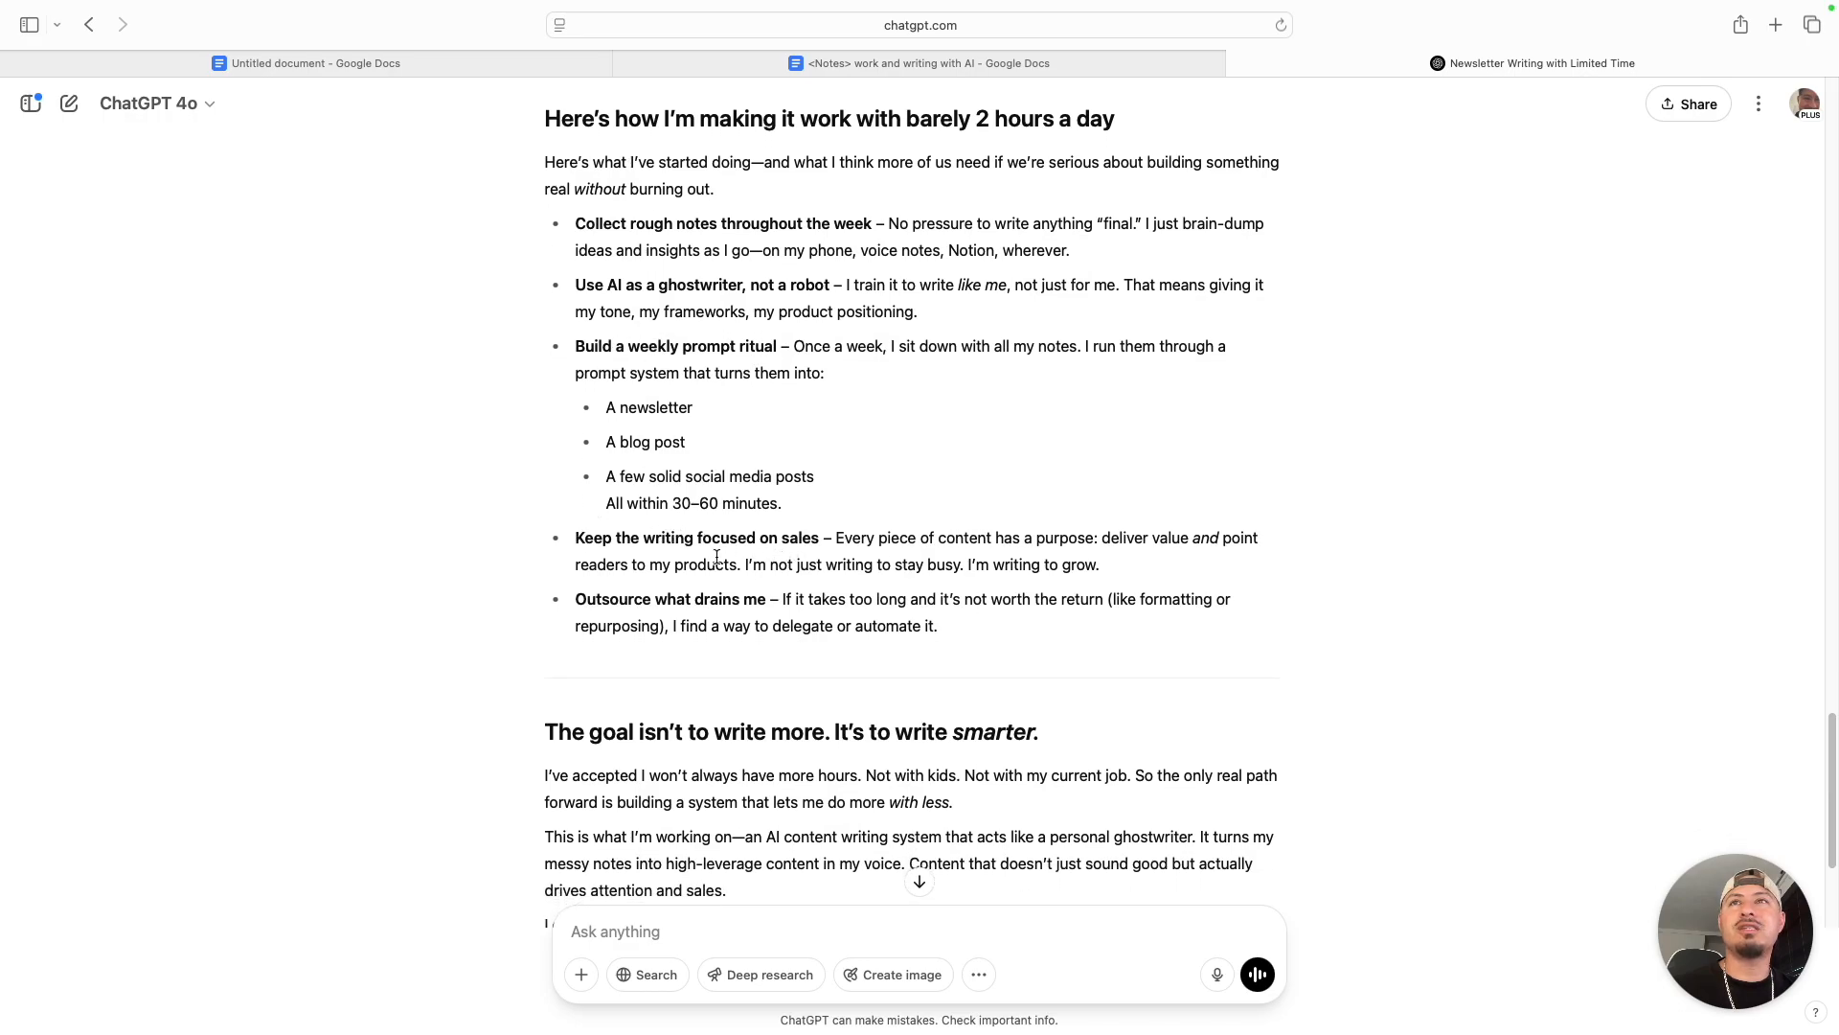
{"action": "scroll", "coordinate": [728, 560], "scroll_direction": "down", "scroll_amount": 1}
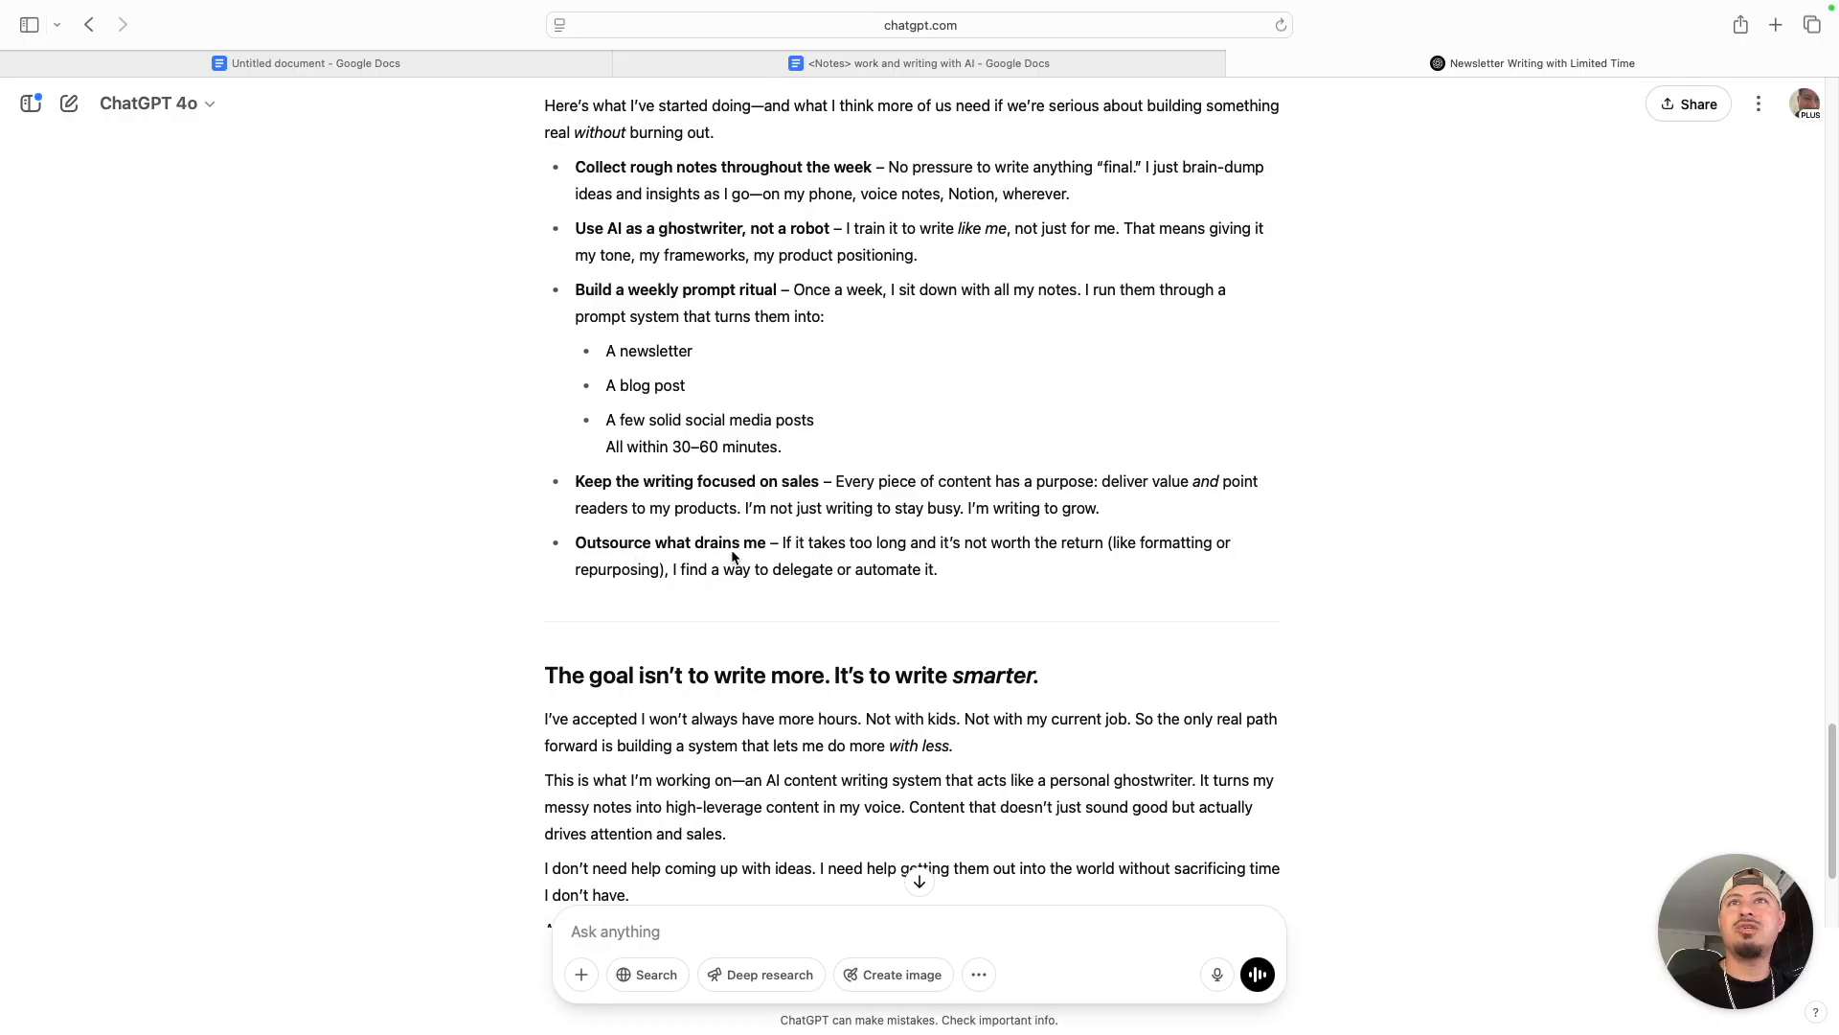
{"action": "scroll", "coordinate": [979, 255], "scroll_direction": "up", "scroll_amount": 3}
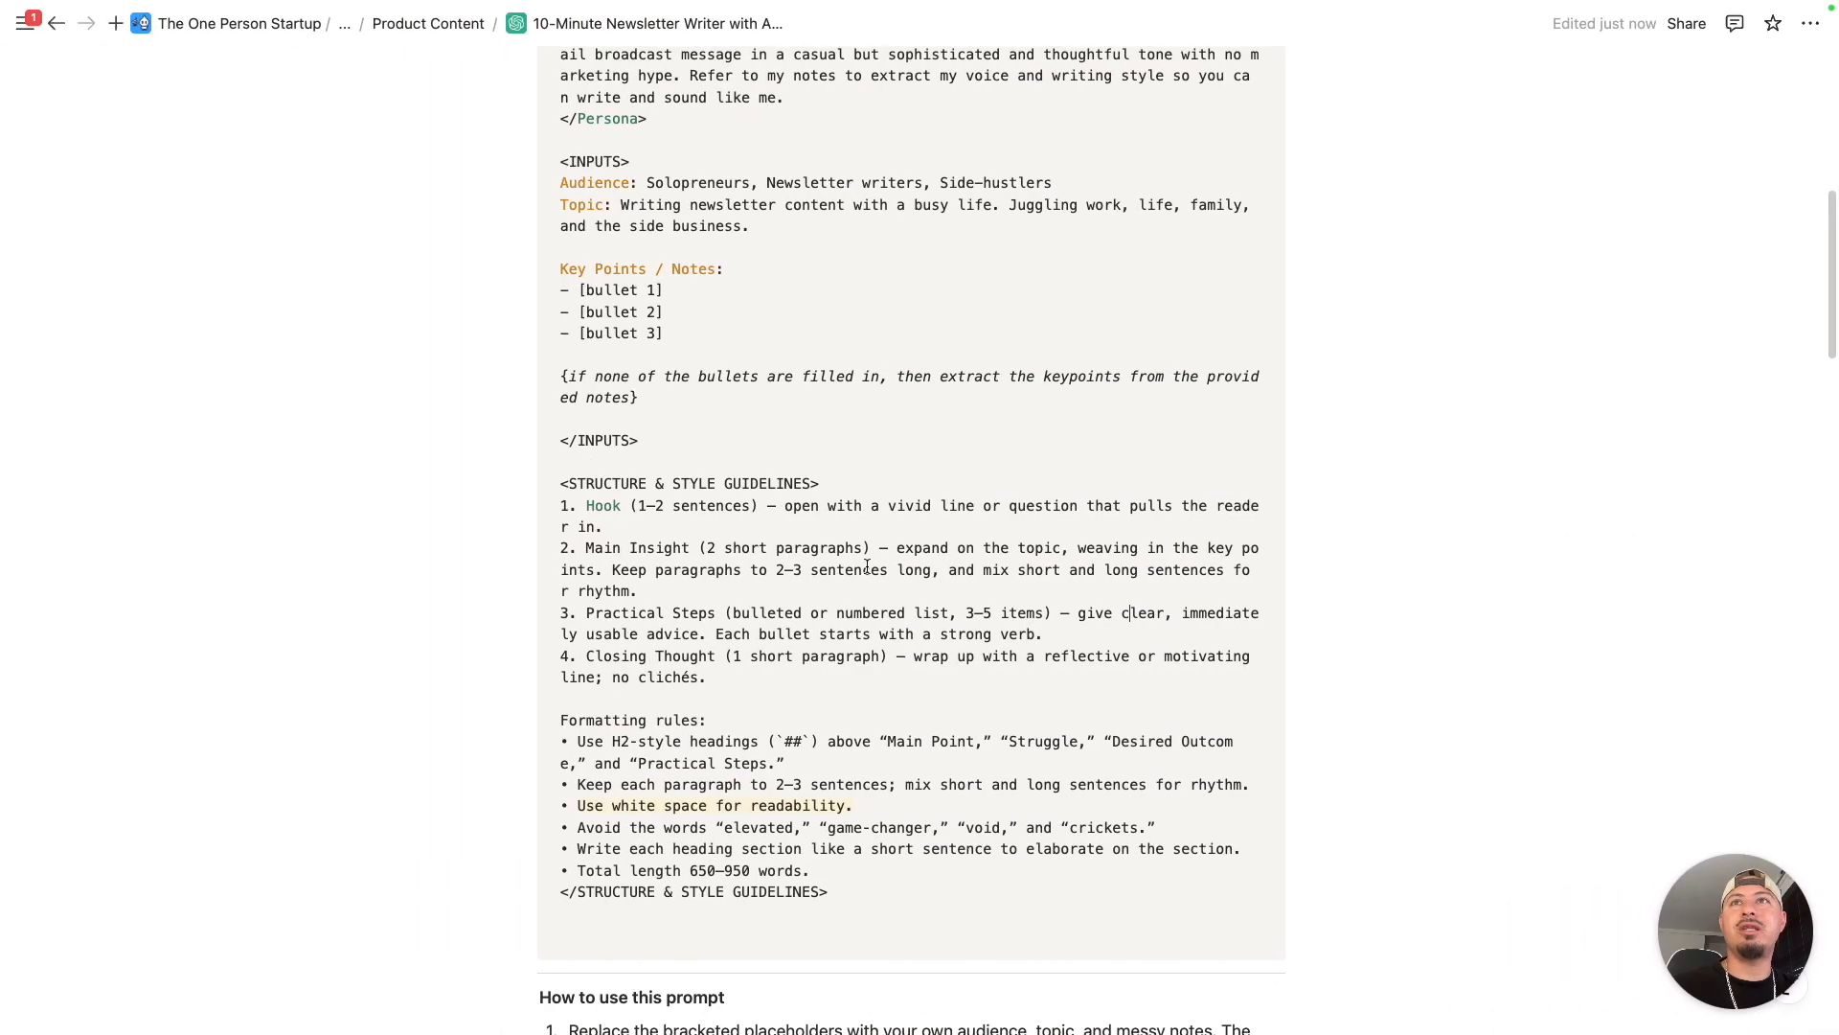
- Highlight the Closing Thought guideline on the prompt page
{"action": "scroll", "coordinate": [706, 506], "scroll_direction": "down", "scroll_amount": 2}
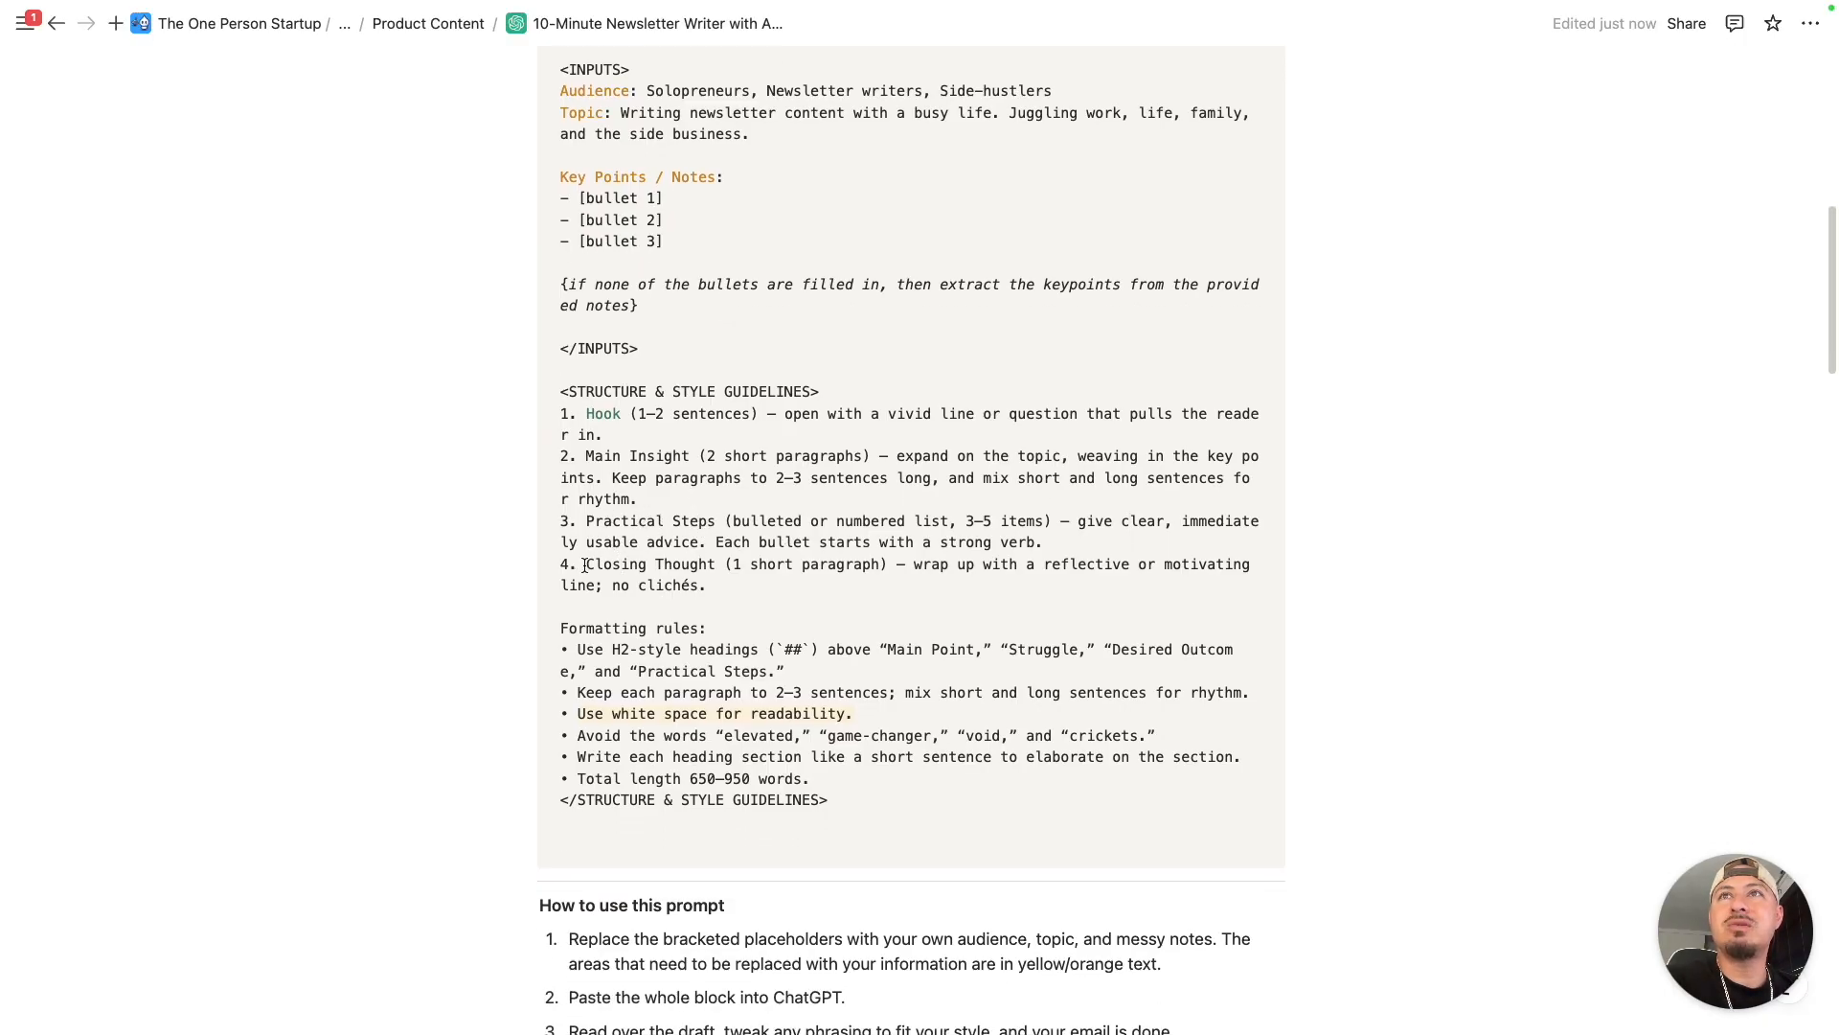
{"action": "left_click_drag", "start_coordinate": [591, 564], "coordinate": [713, 566]}
{"action": "left_click", "coordinate": [771, 568]}
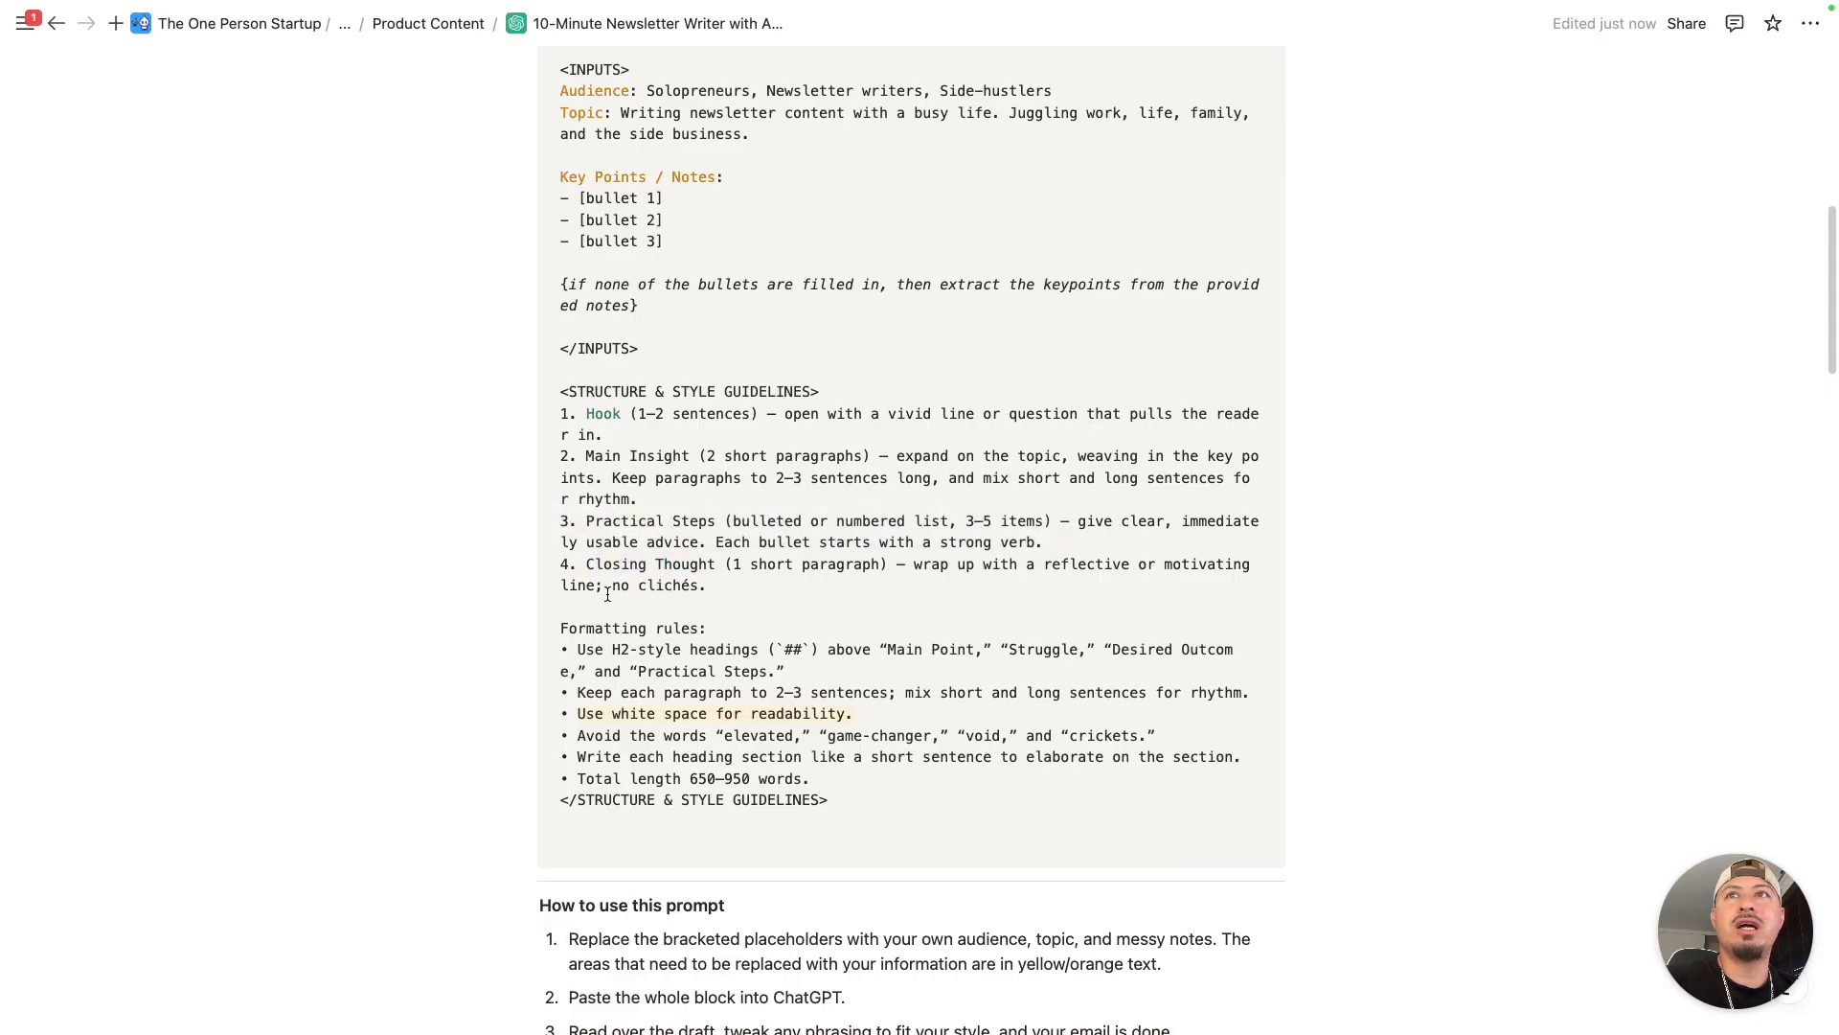
- Compare the ChatGPT newsletter's closing section with the Closing Thought guideline, highlighting its heading and the line about juggling work, family, and a business
{"action": "key", "text": "ctrl+Right"}
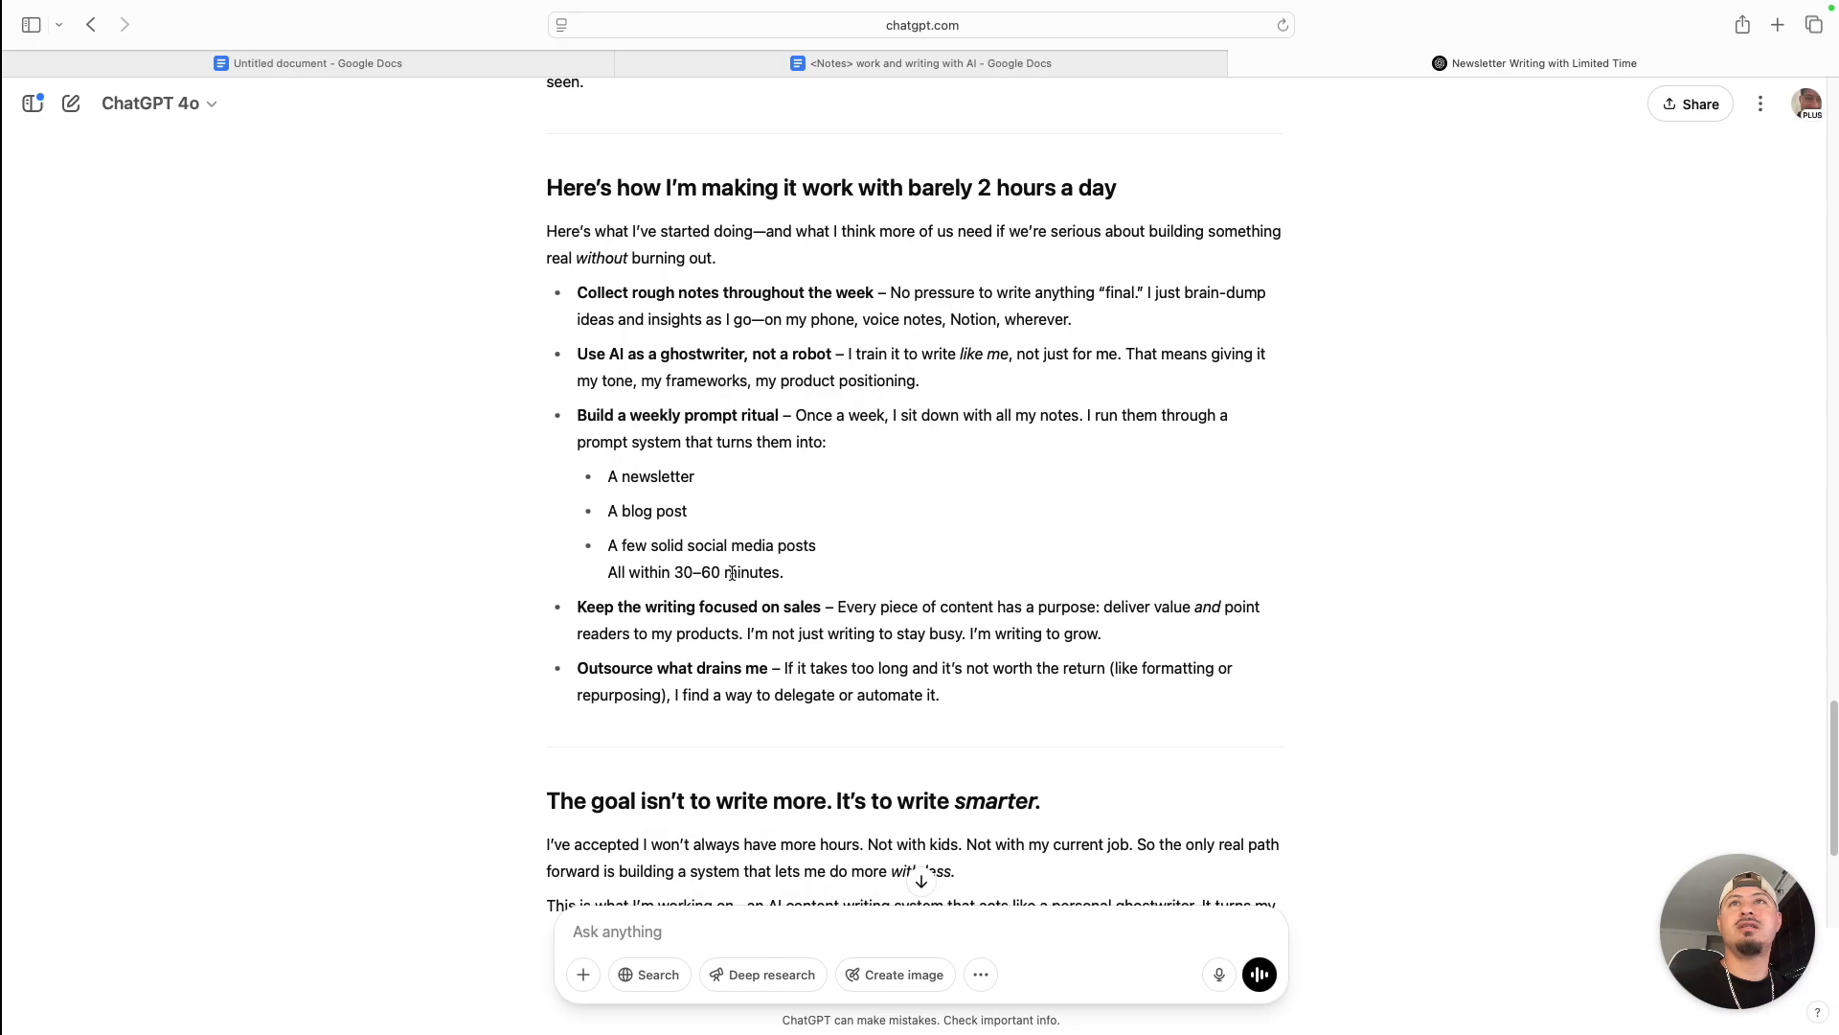
{"action": "scroll", "coordinate": [739, 596], "scroll_direction": "down", "scroll_amount": 4}
{"action": "left_click_drag", "start_coordinate": [544, 433], "coordinate": [1108, 435]}
{"action": "left_click", "coordinate": [956, 489]}
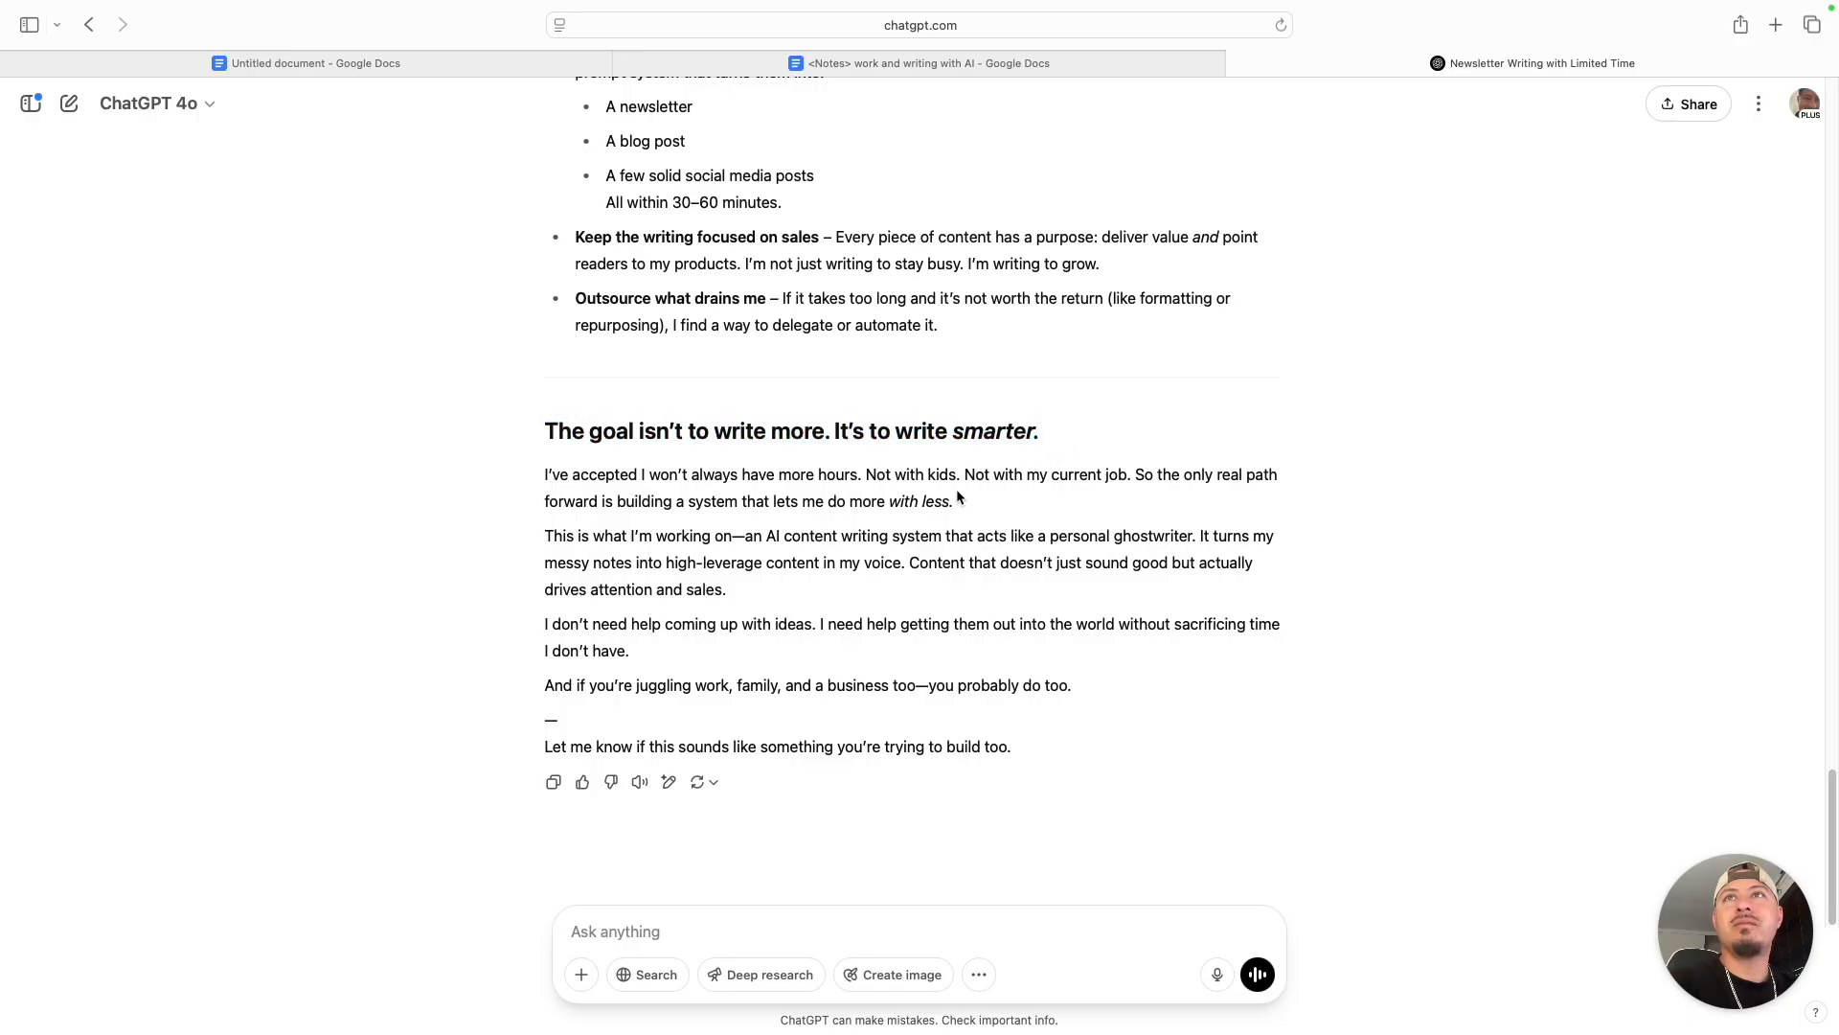
{"action": "key", "text": "ctrl+Left"}
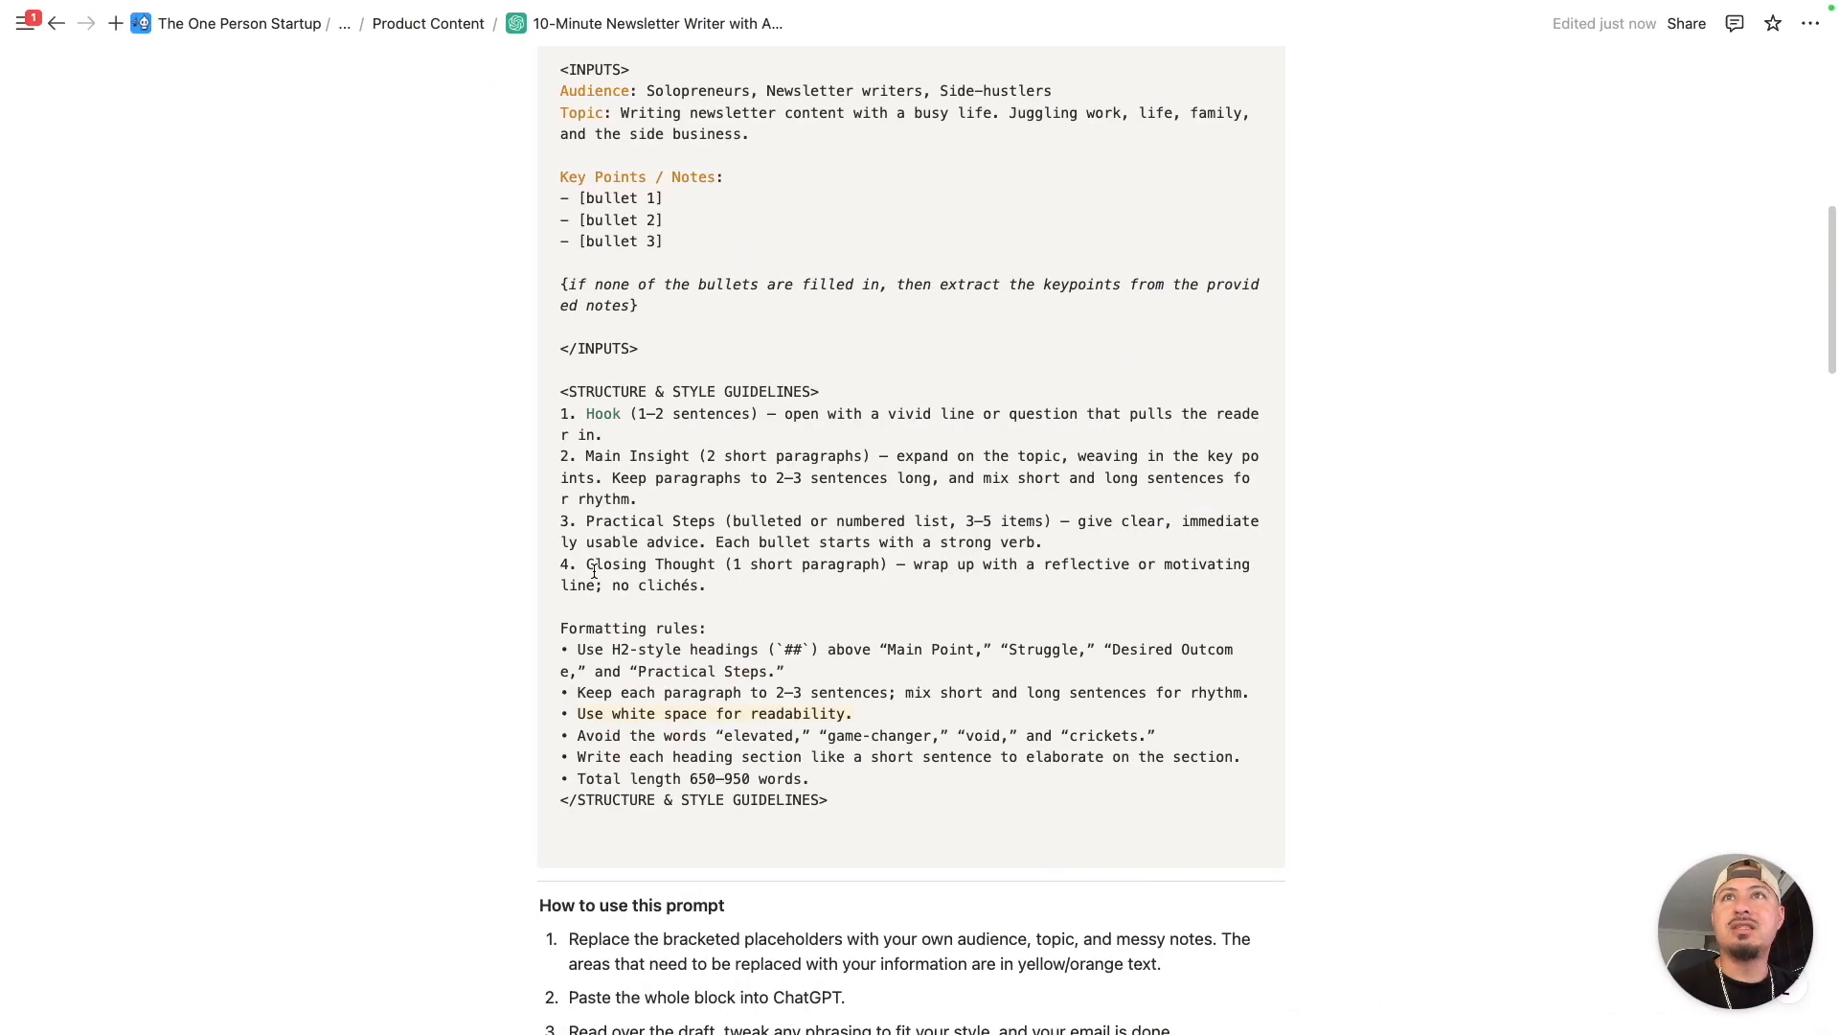
{"action": "key", "text": "ctrl+Right"}
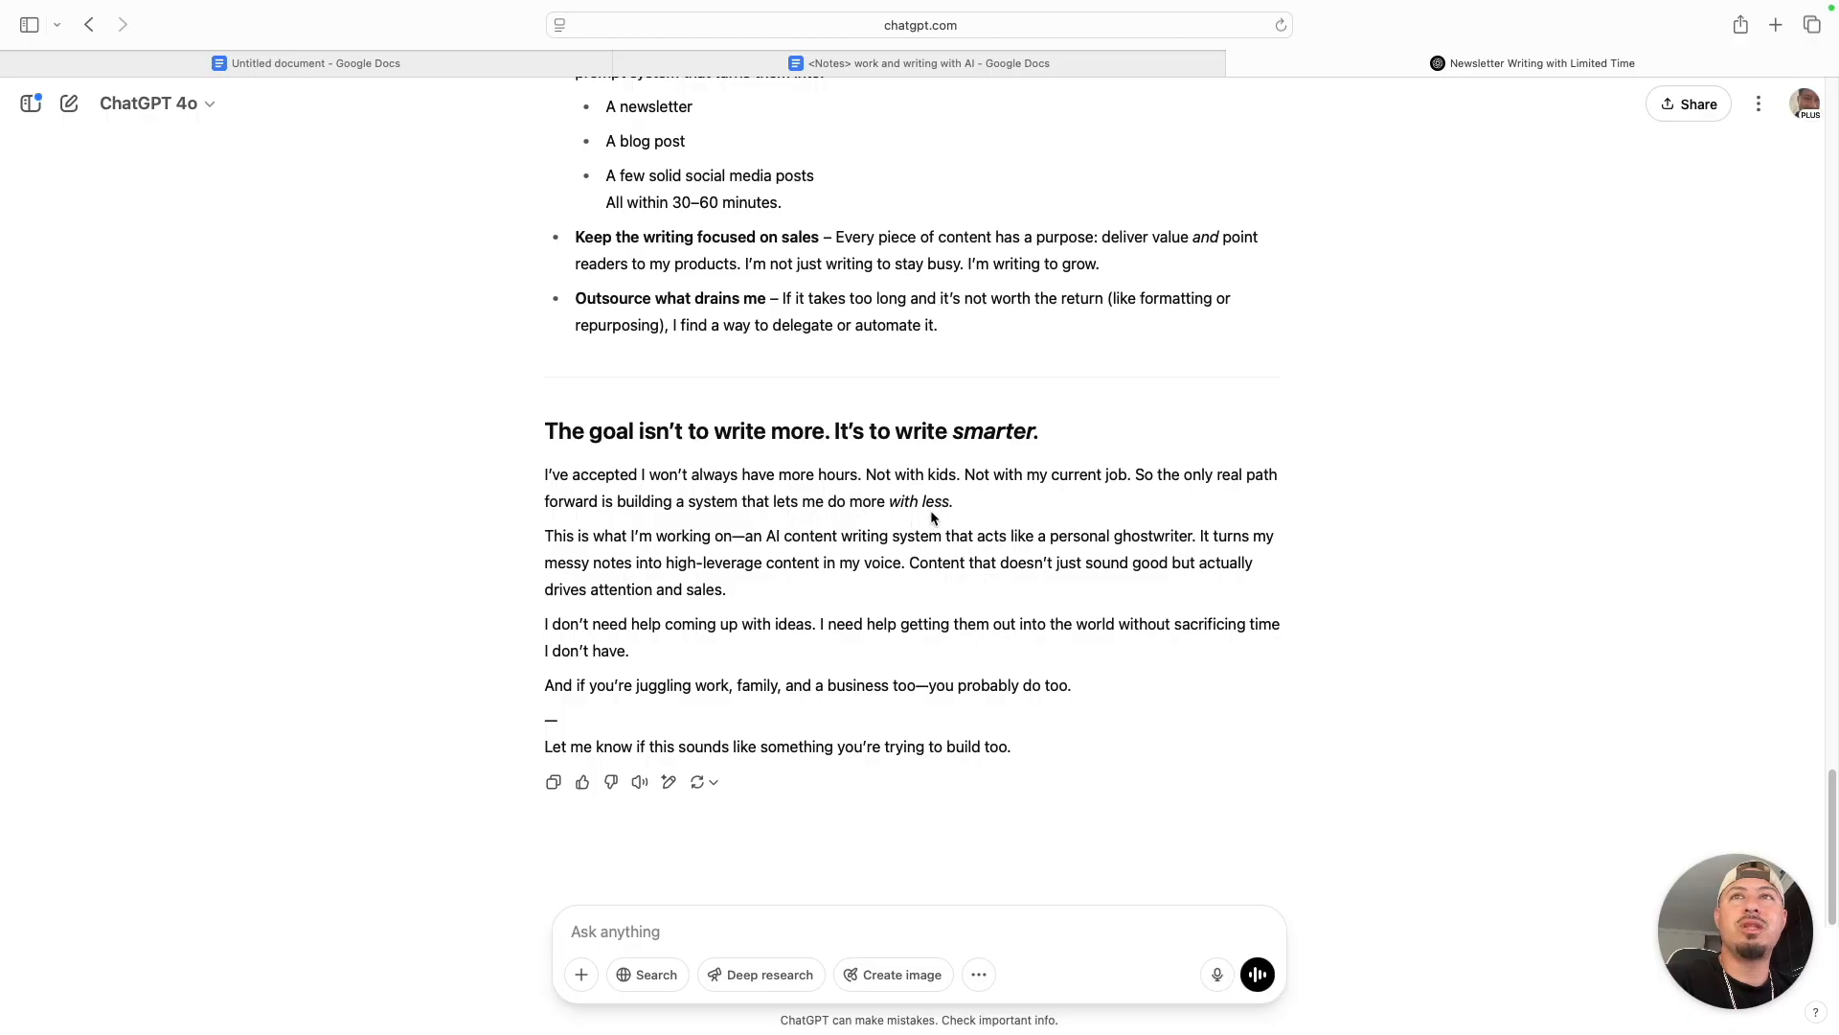
{"action": "left_click_drag", "start_coordinate": [549, 683], "coordinate": [1043, 697]}
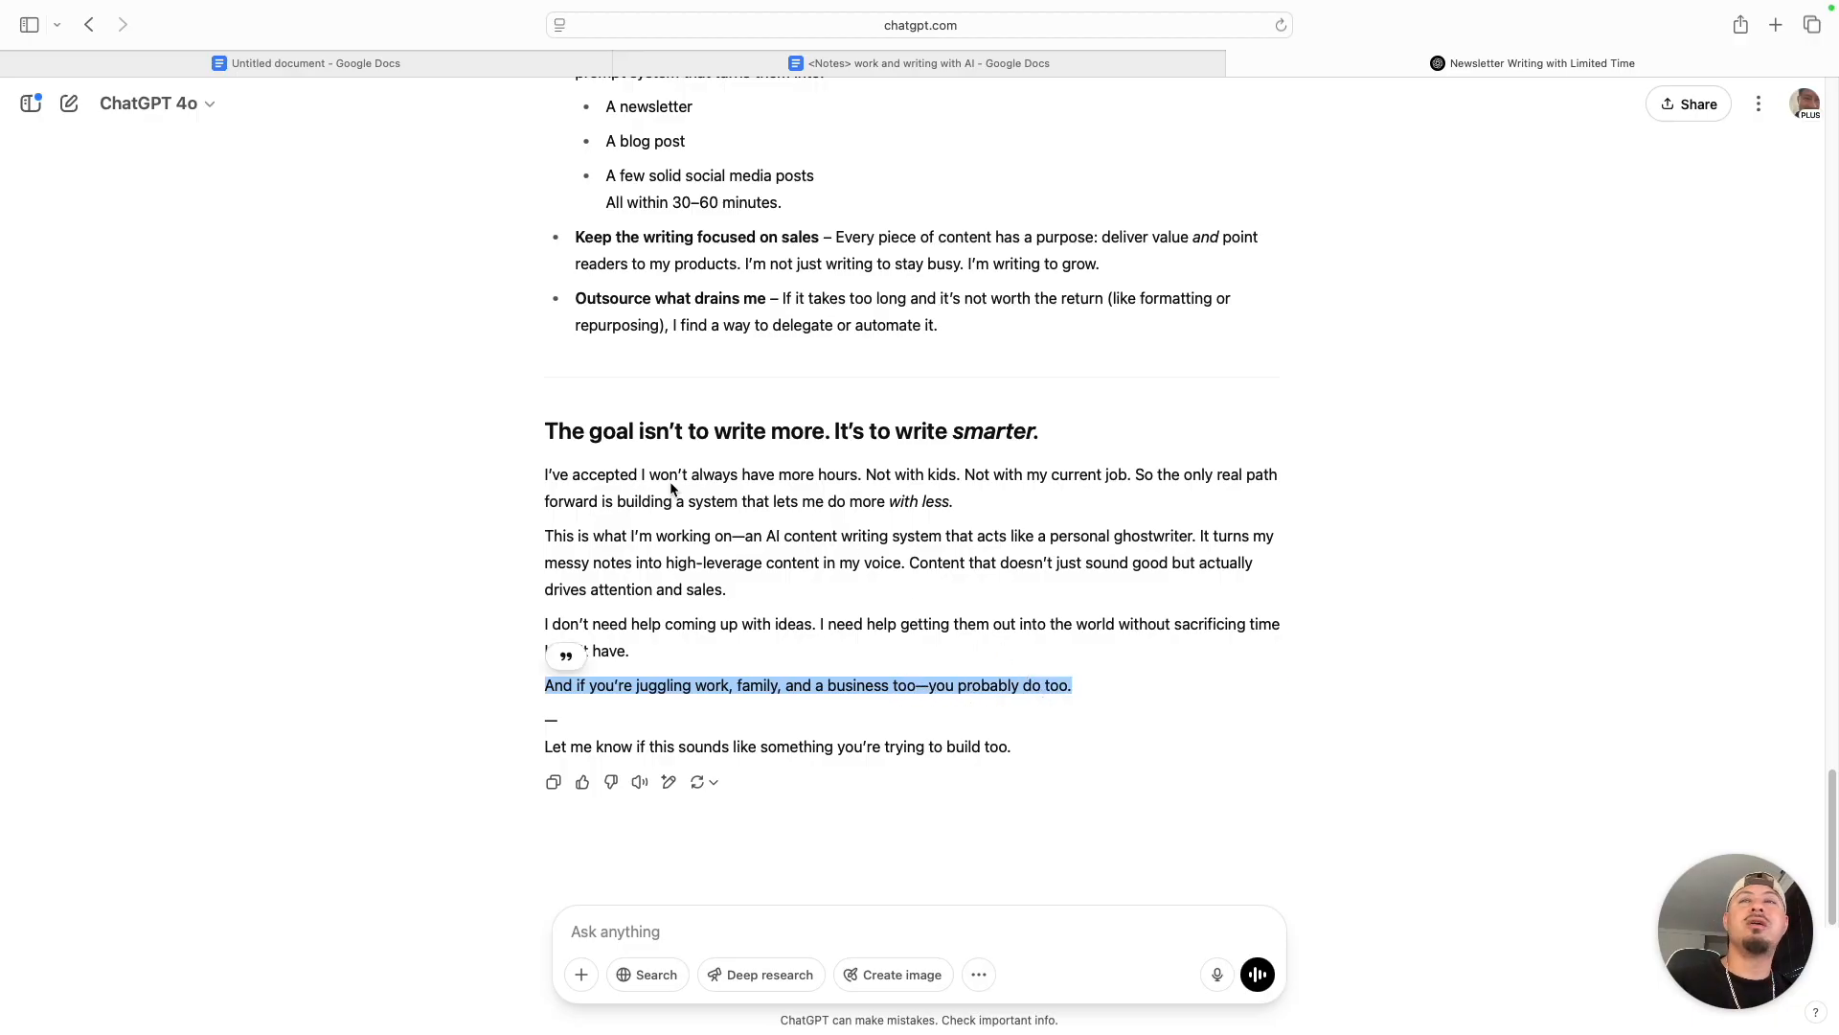
{"action": "left_click", "coordinate": [582, 483]}
{"action": "scroll", "coordinate": [766, 644], "scroll_direction": "up", "scroll_amount": 10}
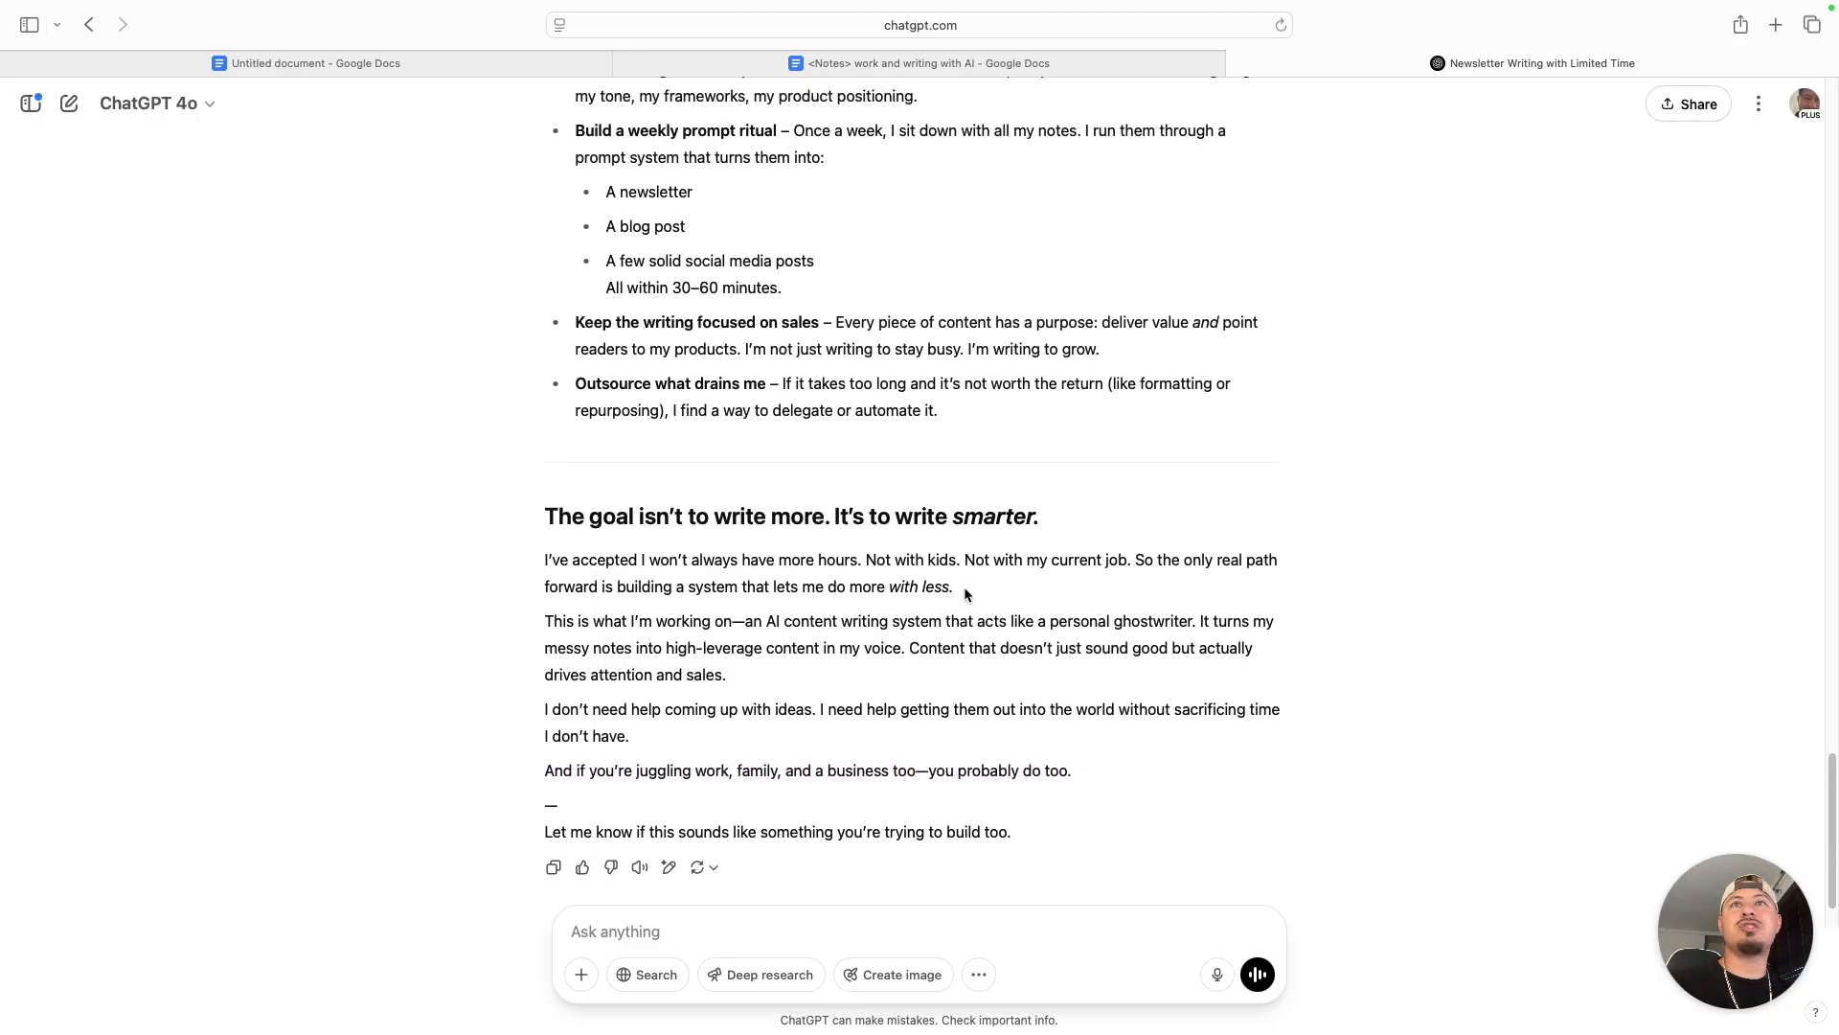
- Return to the newsletter's beginning and highlight the heading "You're not lazy. You're just running out of time."
{"action": "scroll", "coordinate": [890, 554], "scroll_direction": "up", "scroll_amount": 11}
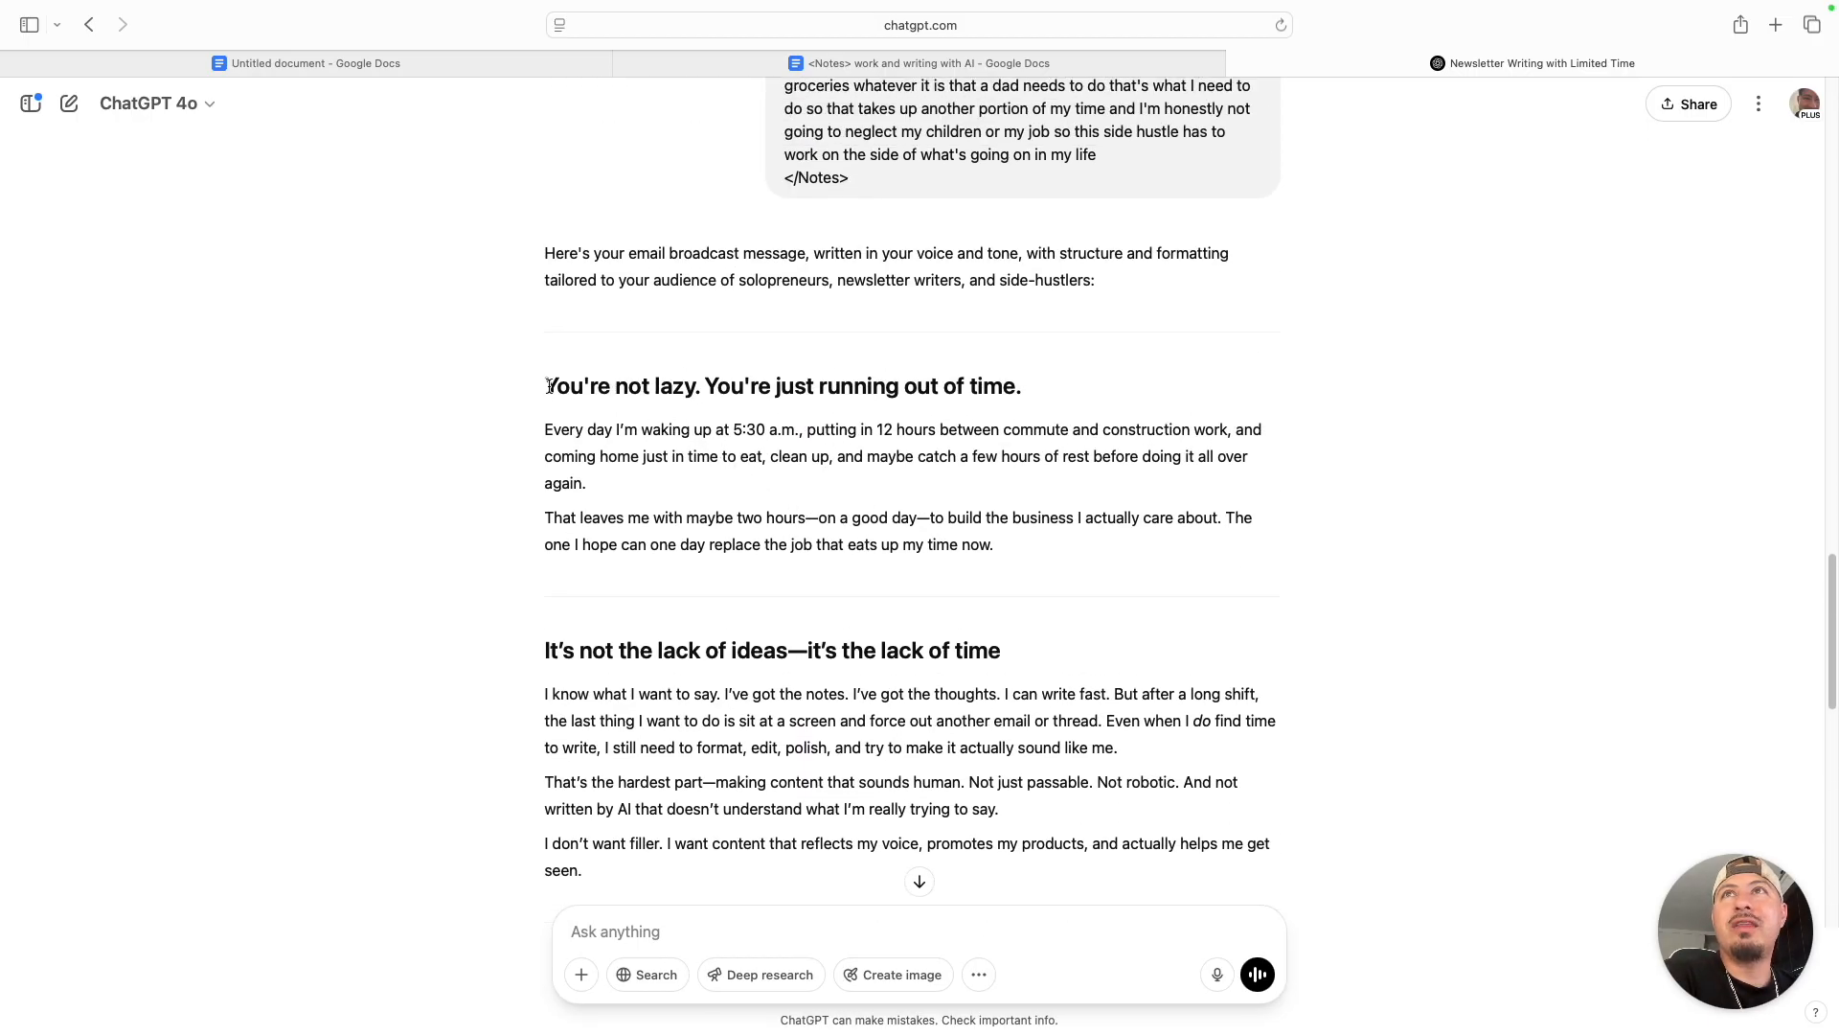
{"action": "left_click_drag", "start_coordinate": [542, 386], "coordinate": [1135, 390]}
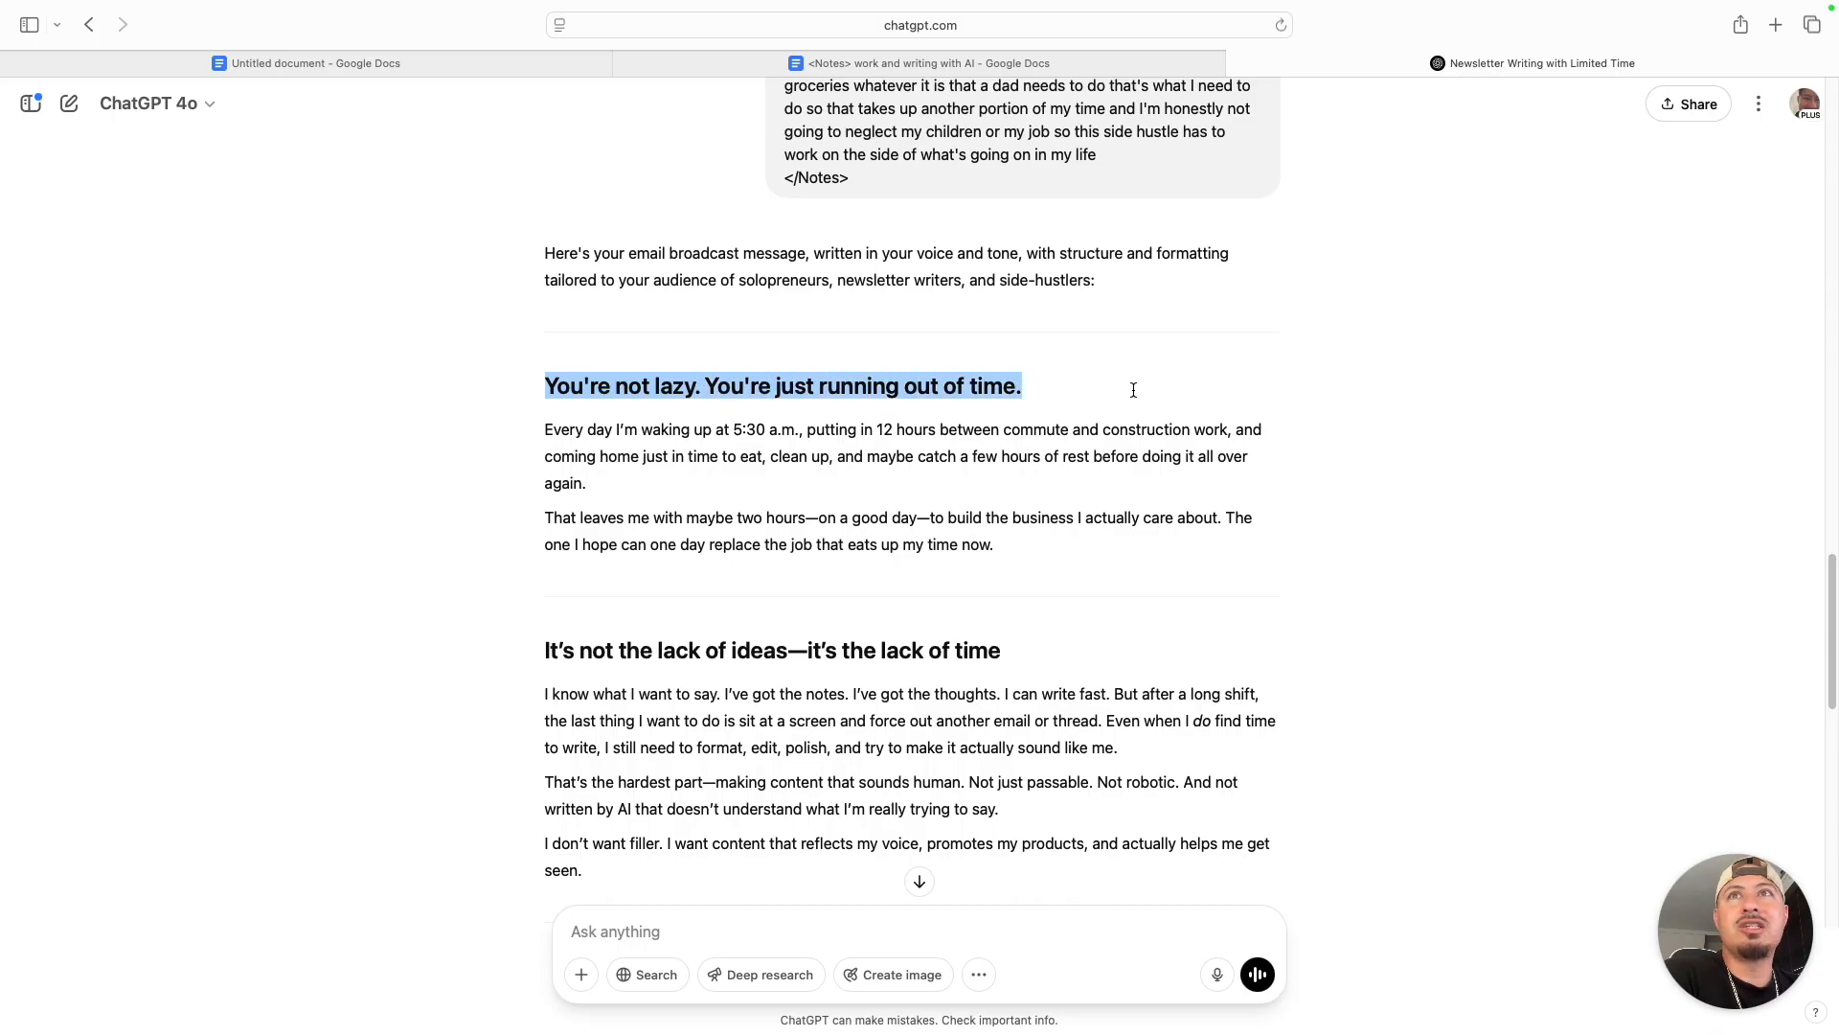
{"action": "left_click", "coordinate": [764, 586]}
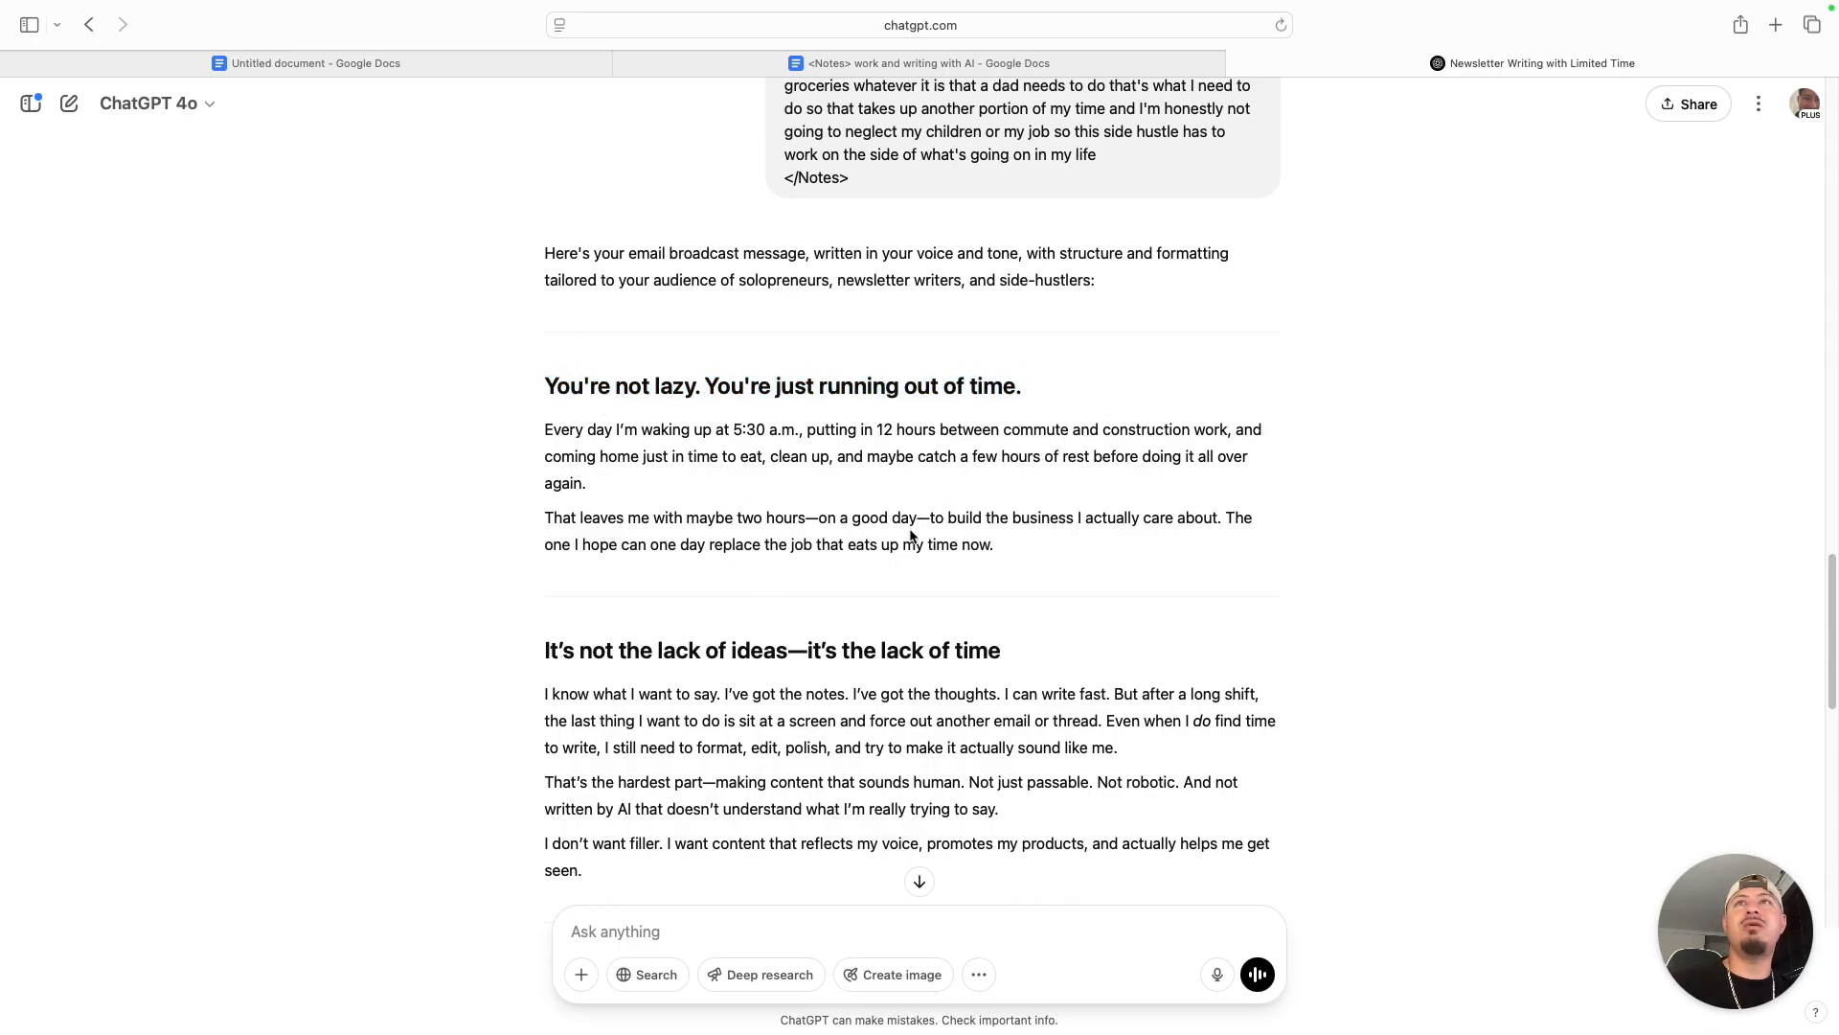
- Check the formatting rule on the prompt page about writing each heading section like a short sentence
{"action": "key", "text": "ctrl+Left"}
{"action": "scroll", "coordinate": [670, 677], "scroll_direction": "down", "scroll_amount": 1}
{"action": "left_click", "coordinate": [637, 681]}
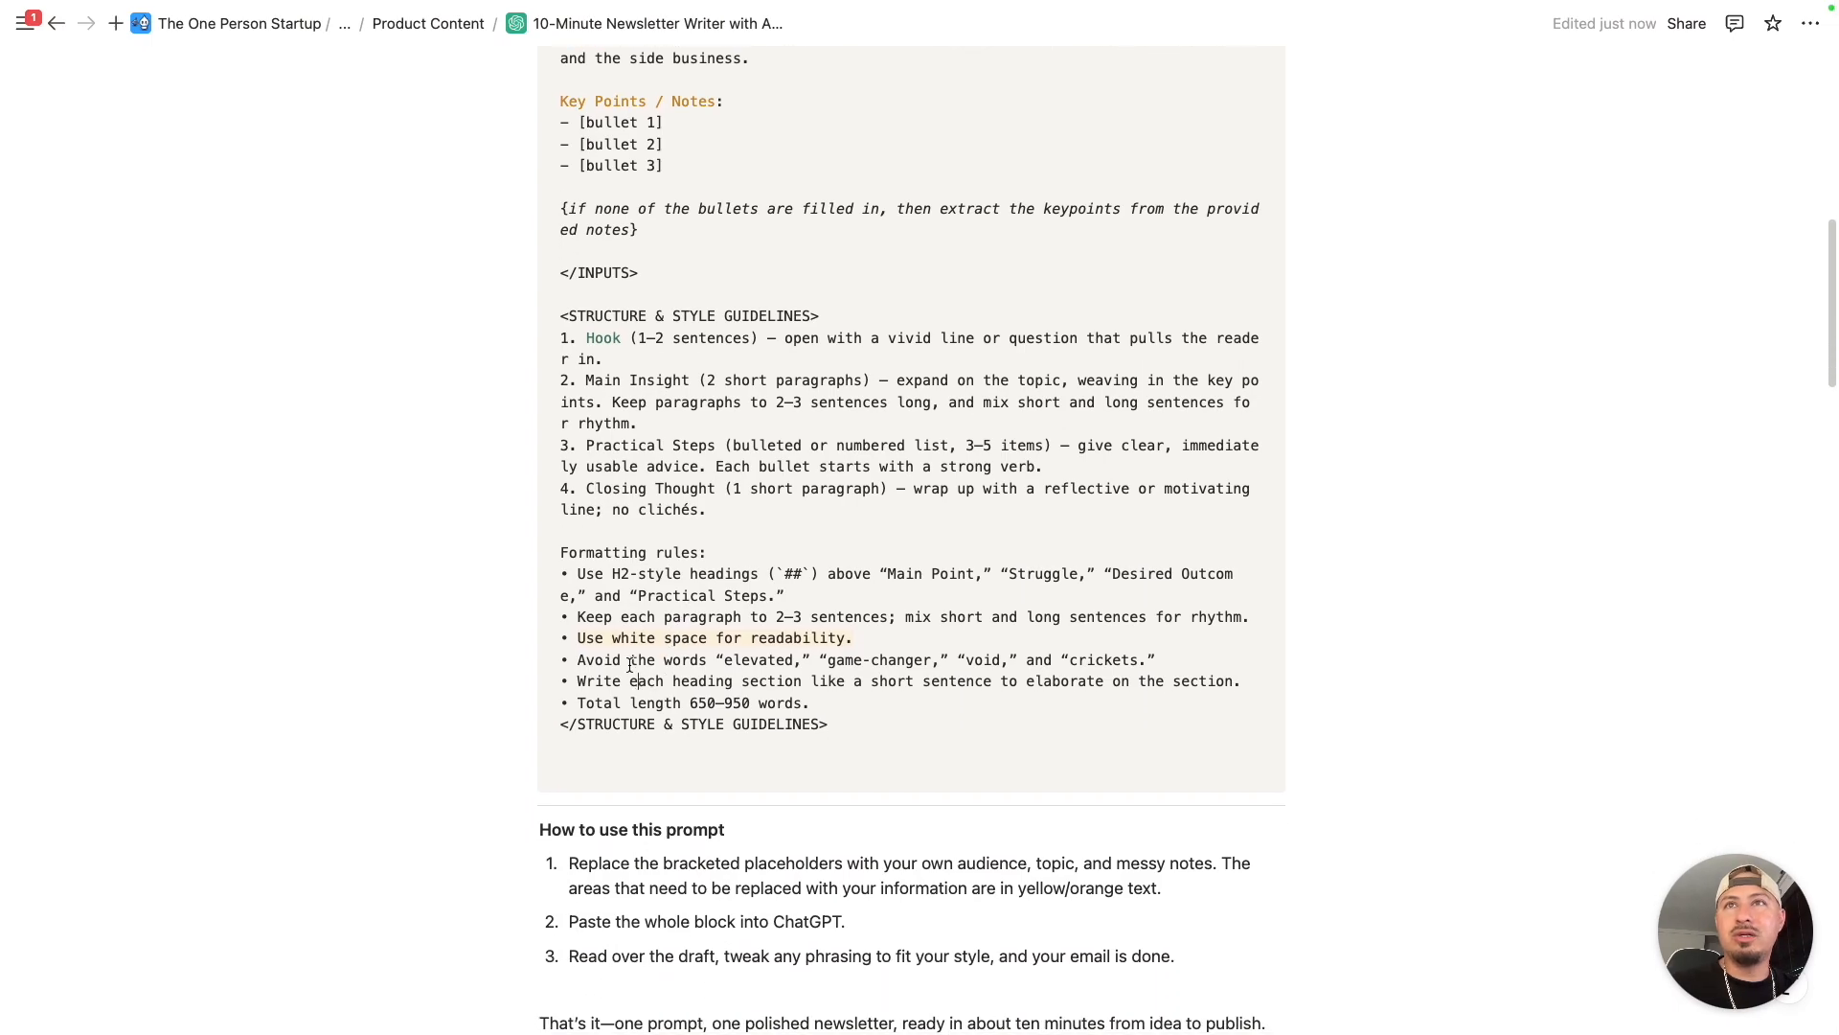
{"action": "left_click", "coordinate": [629, 670]}
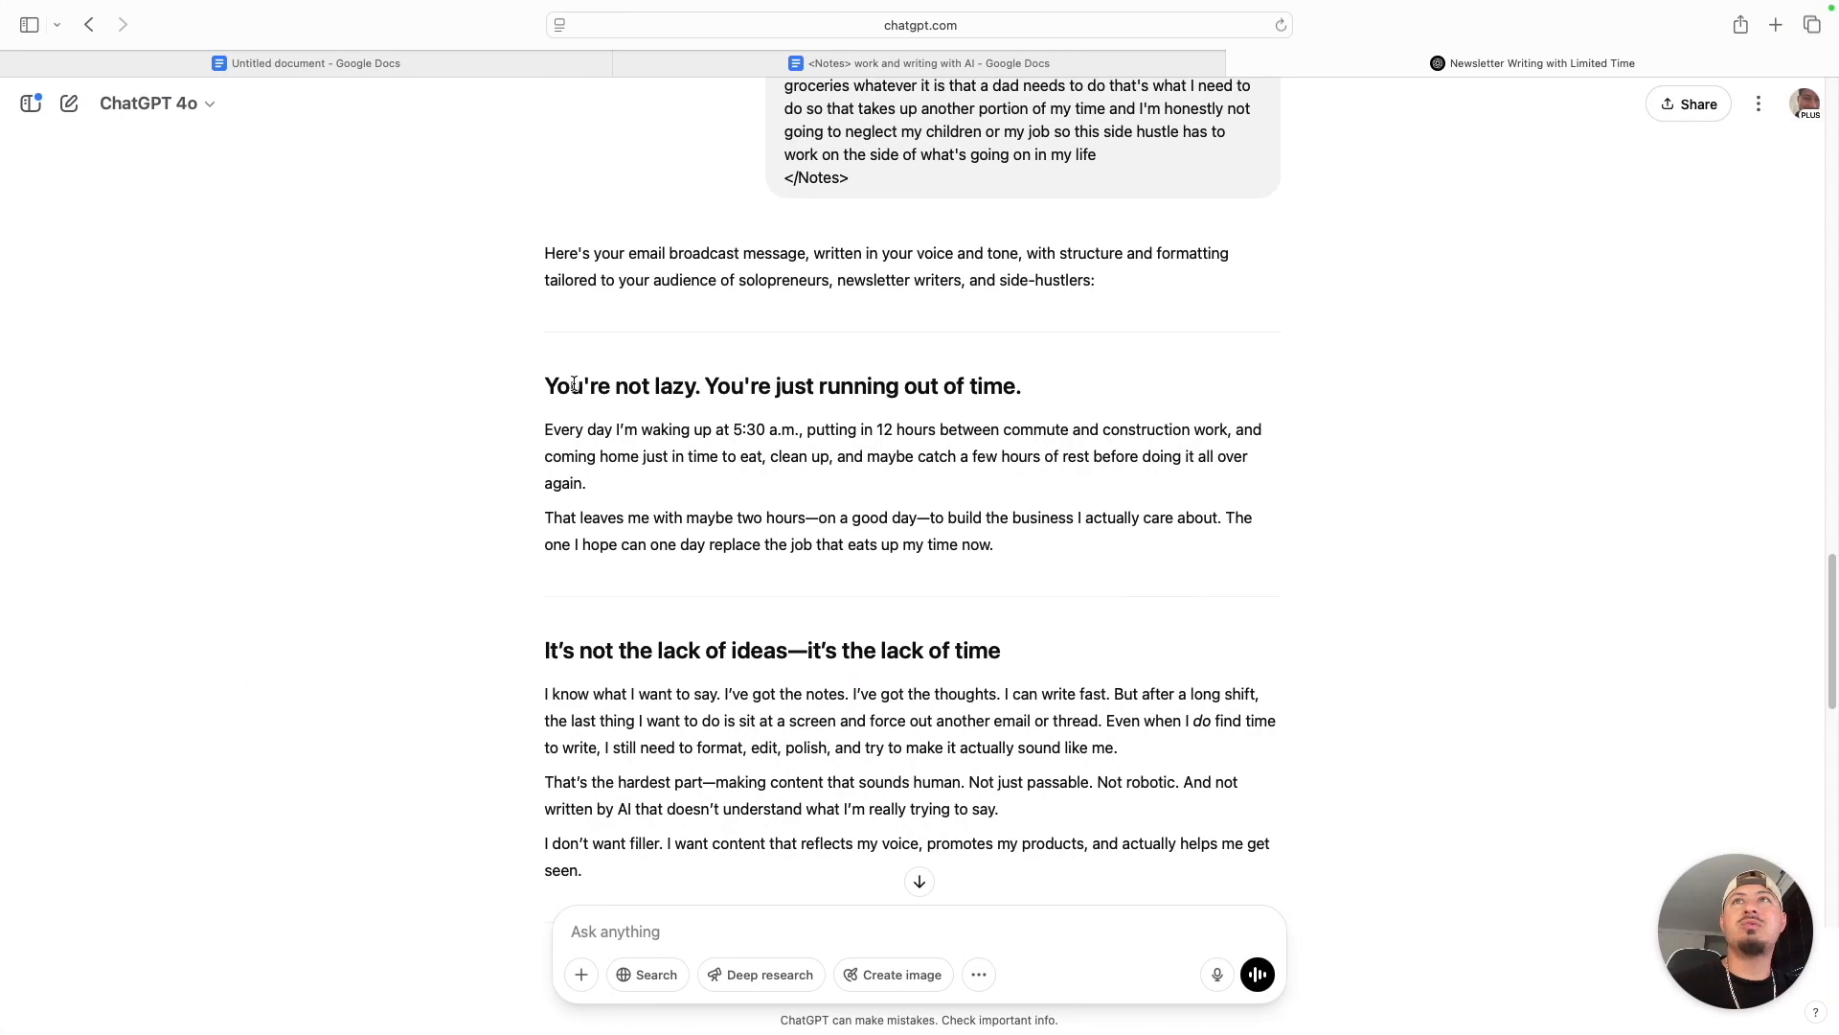
- Review the ChatGPT newsletter's section headings against the heading rule, from the highlighted first heading through "The goal isn't to write more. It's to write smarter."
{"action": "left_click_drag", "start_coordinate": [545, 385], "coordinate": [1055, 394]}
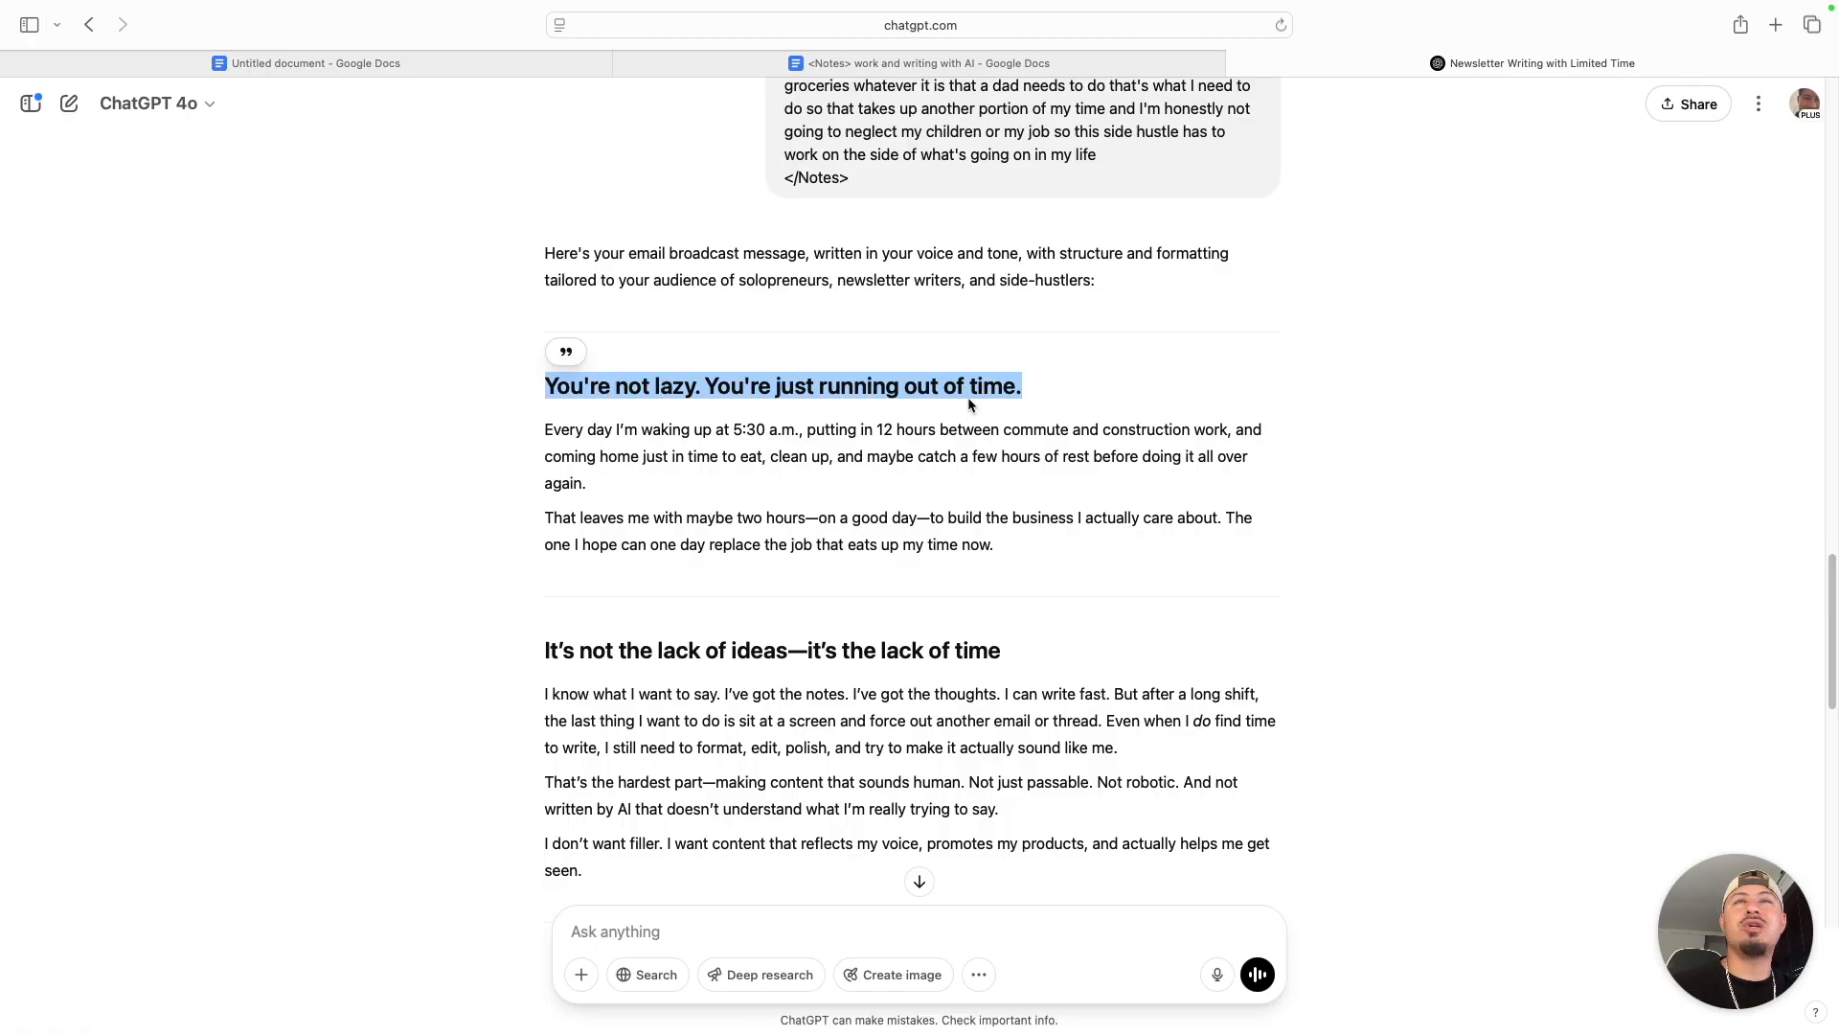
{"action": "scroll", "coordinate": [968, 396], "scroll_direction": "down", "scroll_amount": 5}
{"action": "left_click", "coordinate": [595, 497]}
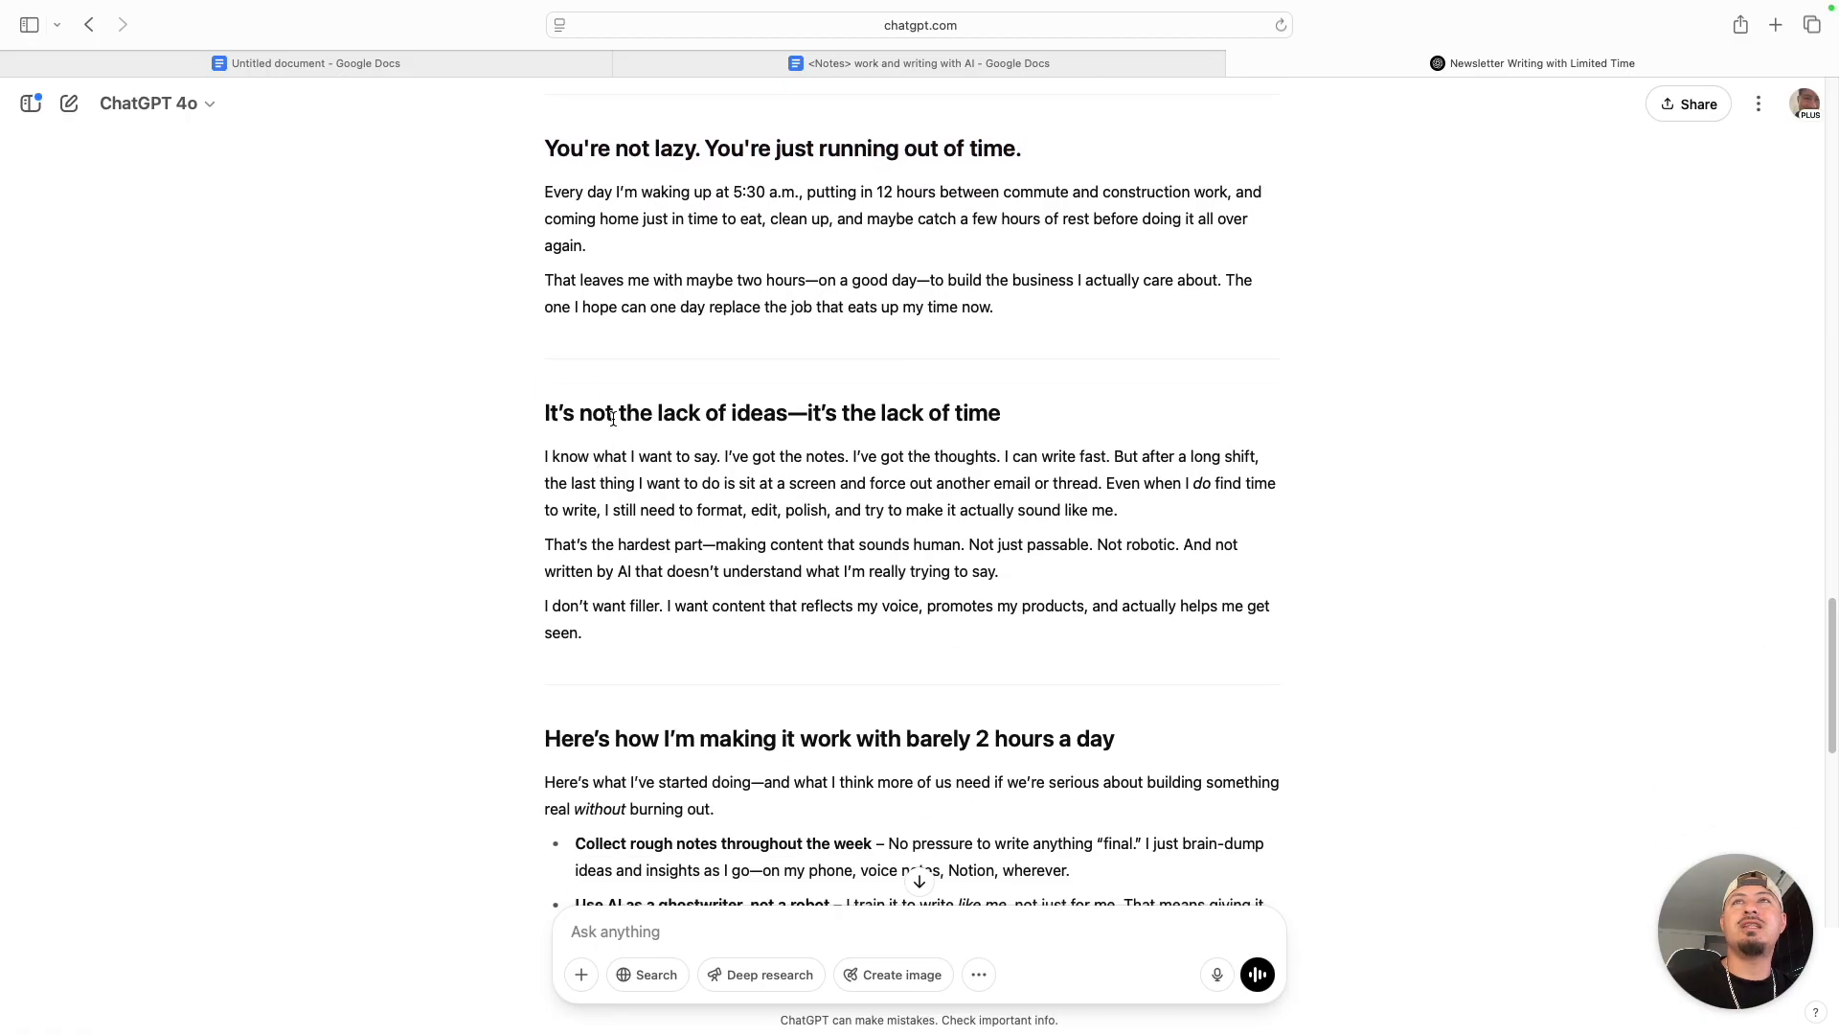
{"action": "scroll", "coordinate": [872, 430], "scroll_direction": "down", "scroll_amount": 1}
{"action": "scroll", "coordinate": [1015, 404], "scroll_direction": "down", "scroll_amount": 4}
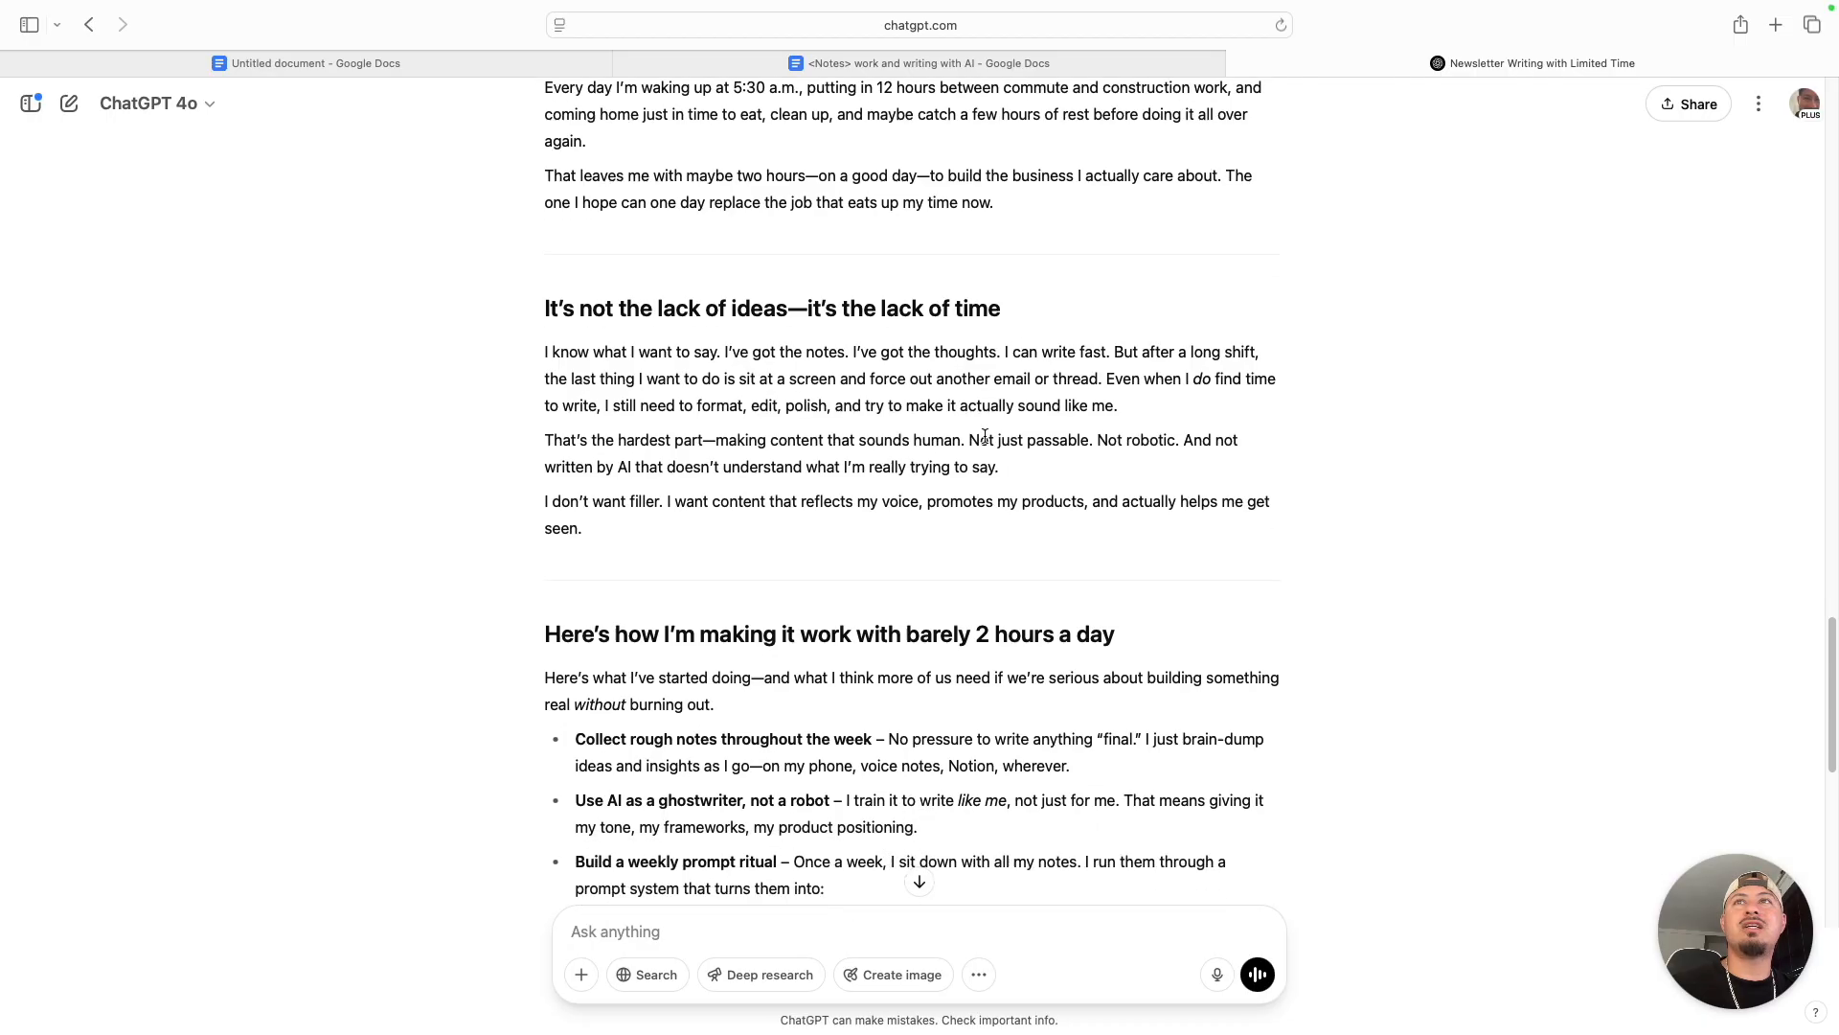
{"action": "scroll", "coordinate": [1061, 494], "scroll_direction": "down", "scroll_amount": 8}
{"action": "scroll", "coordinate": [1064, 495], "scroll_direction": "down", "scroll_amount": 5}
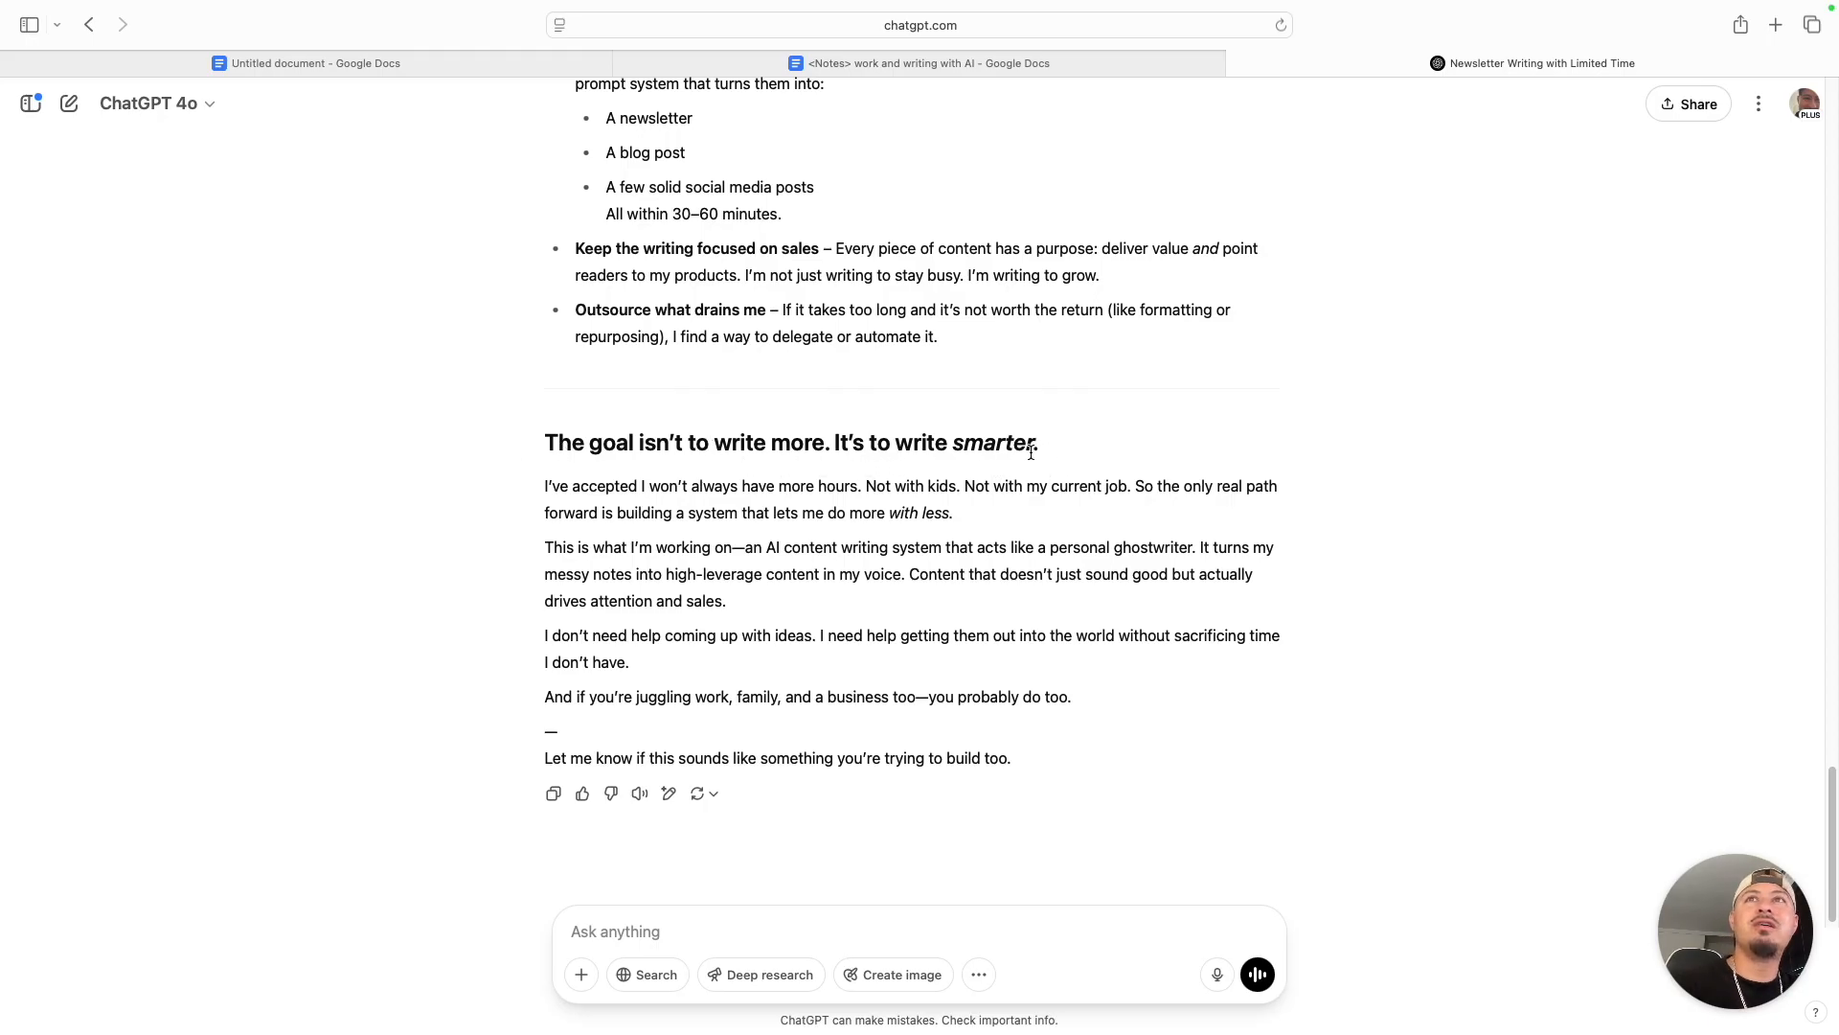
- Skim the newsletter's opening sections again, from the heading "You're not lazy. You're just running out of time." down
{"action": "scroll", "coordinate": [1032, 451], "scroll_direction": "up", "scroll_amount": 20}
{"action": "left_click_drag", "start_coordinate": [845, 638], "coordinate": [838, 636]}
{"action": "scroll", "coordinate": [719, 569], "scroll_direction": "down", "scroll_amount": 5}
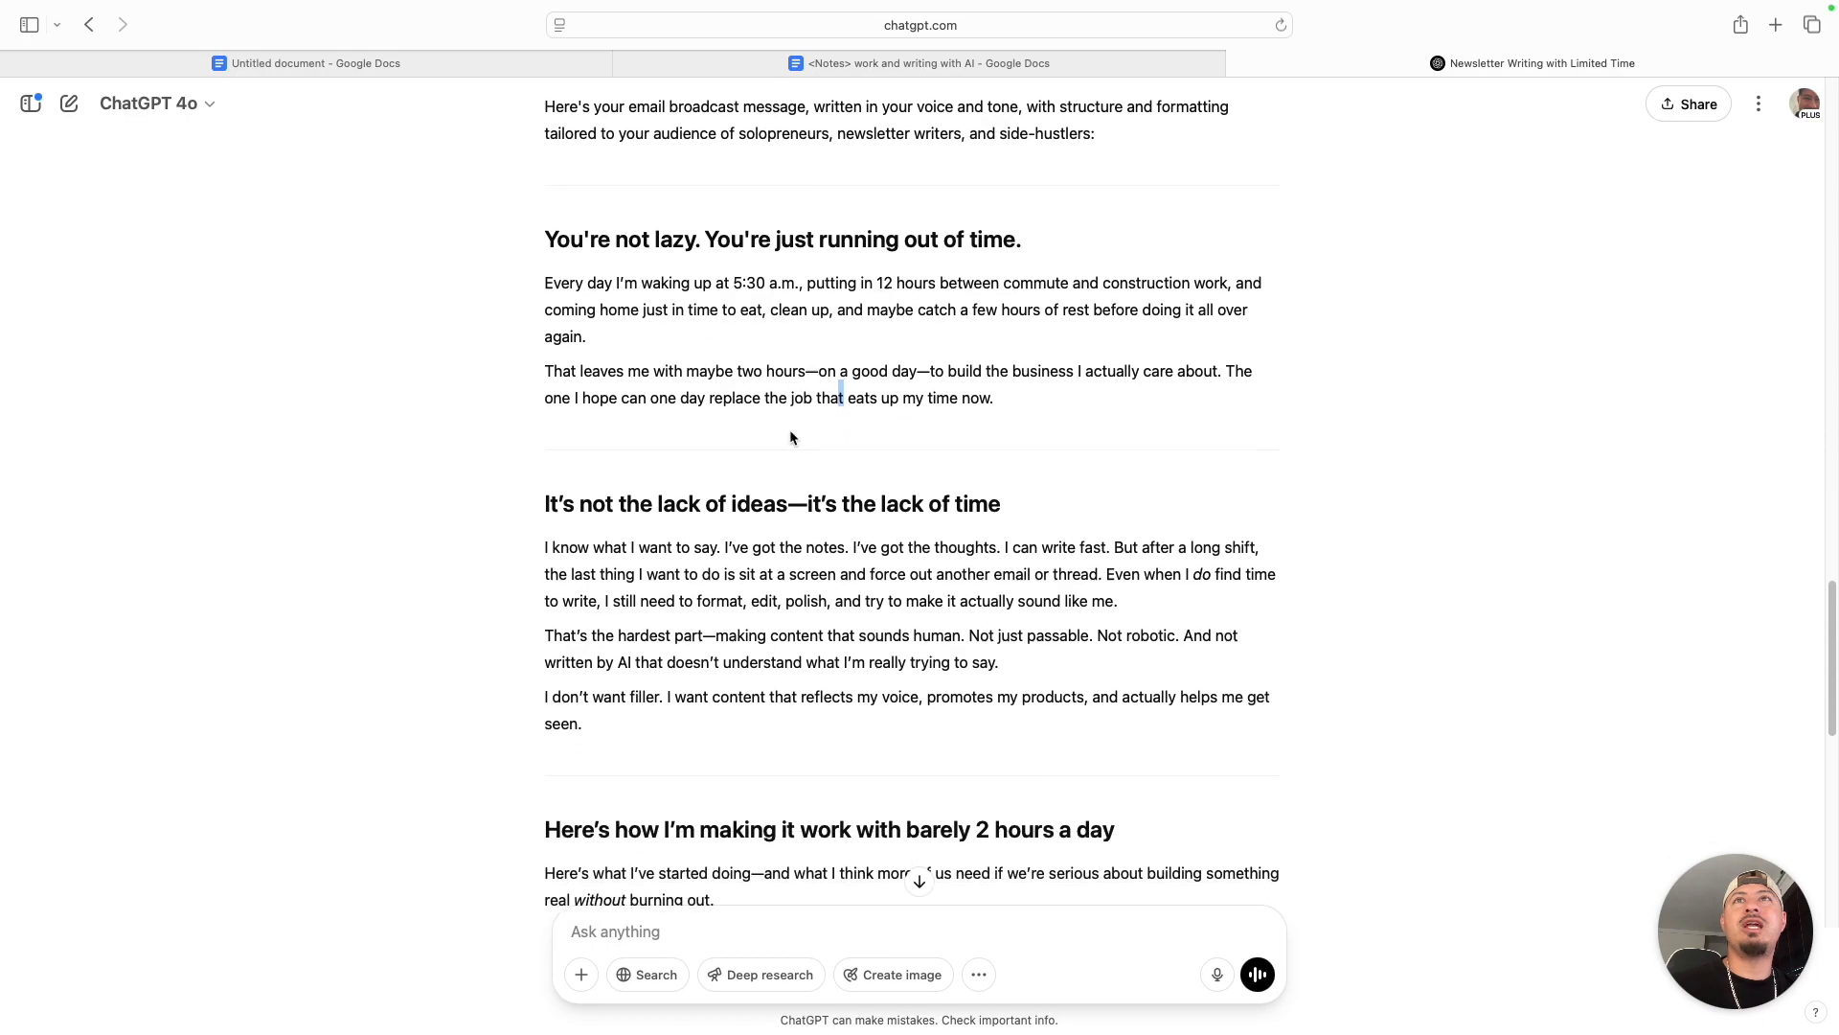
{"action": "scroll", "coordinate": [790, 438], "scroll_direction": "down", "scroll_amount": 1}
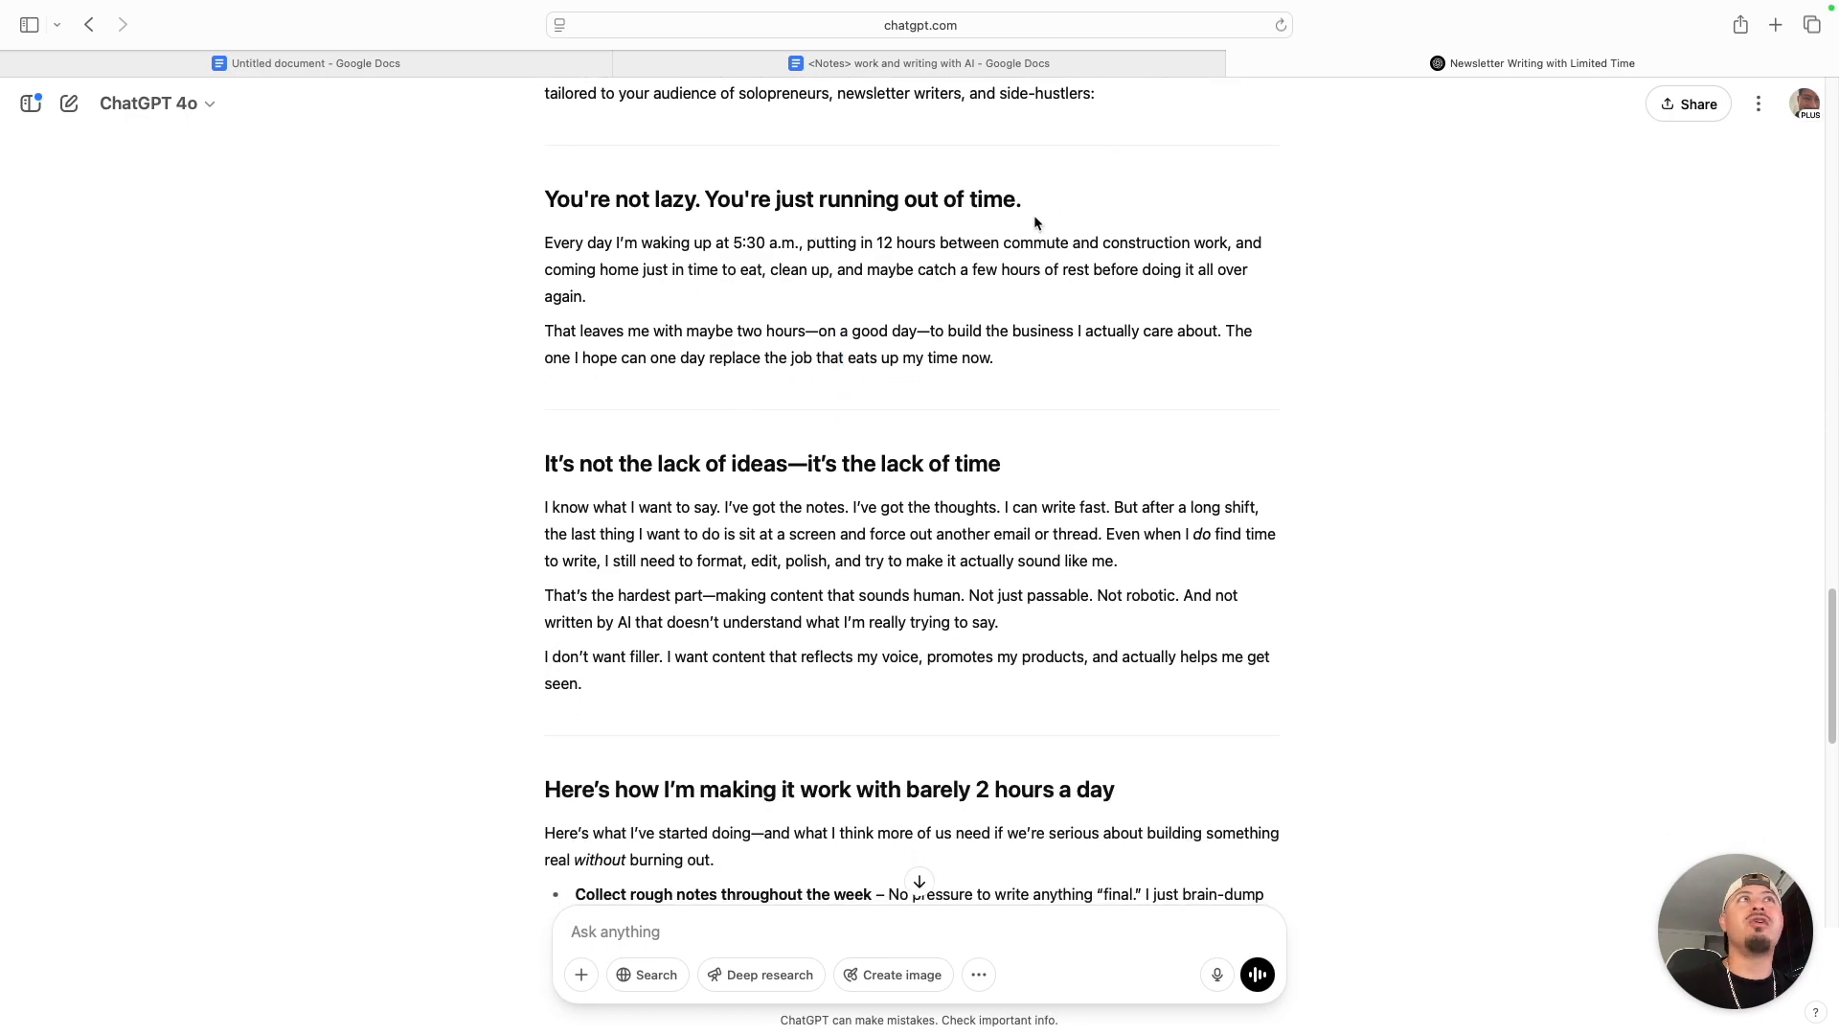
- Start a new ChatGPT chat and fill its message with the newsletter prompt copied from the prompt page, followed by a blank line
{"action": "left_click", "coordinate": [69, 108]}
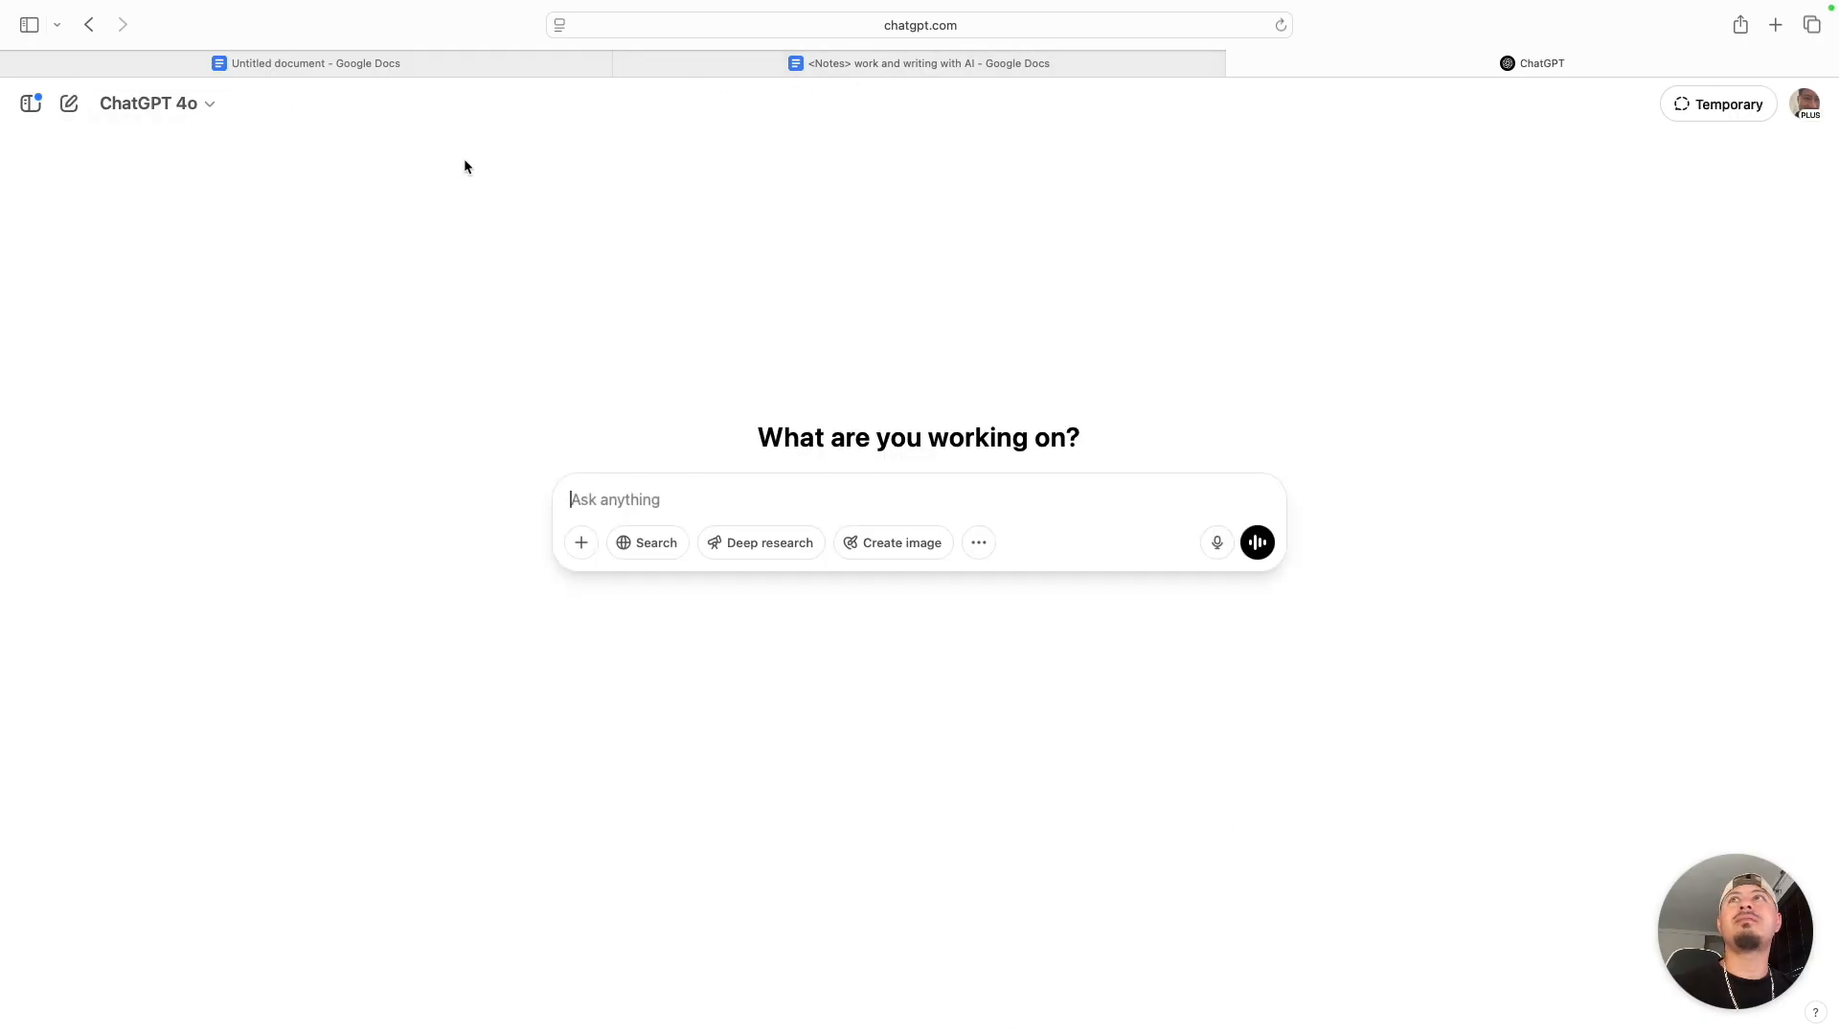
{"action": "key", "text": "ctrl+Left"}
{"action": "scroll", "coordinate": [1149, 473], "scroll_direction": "up", "scroll_amount": 10}
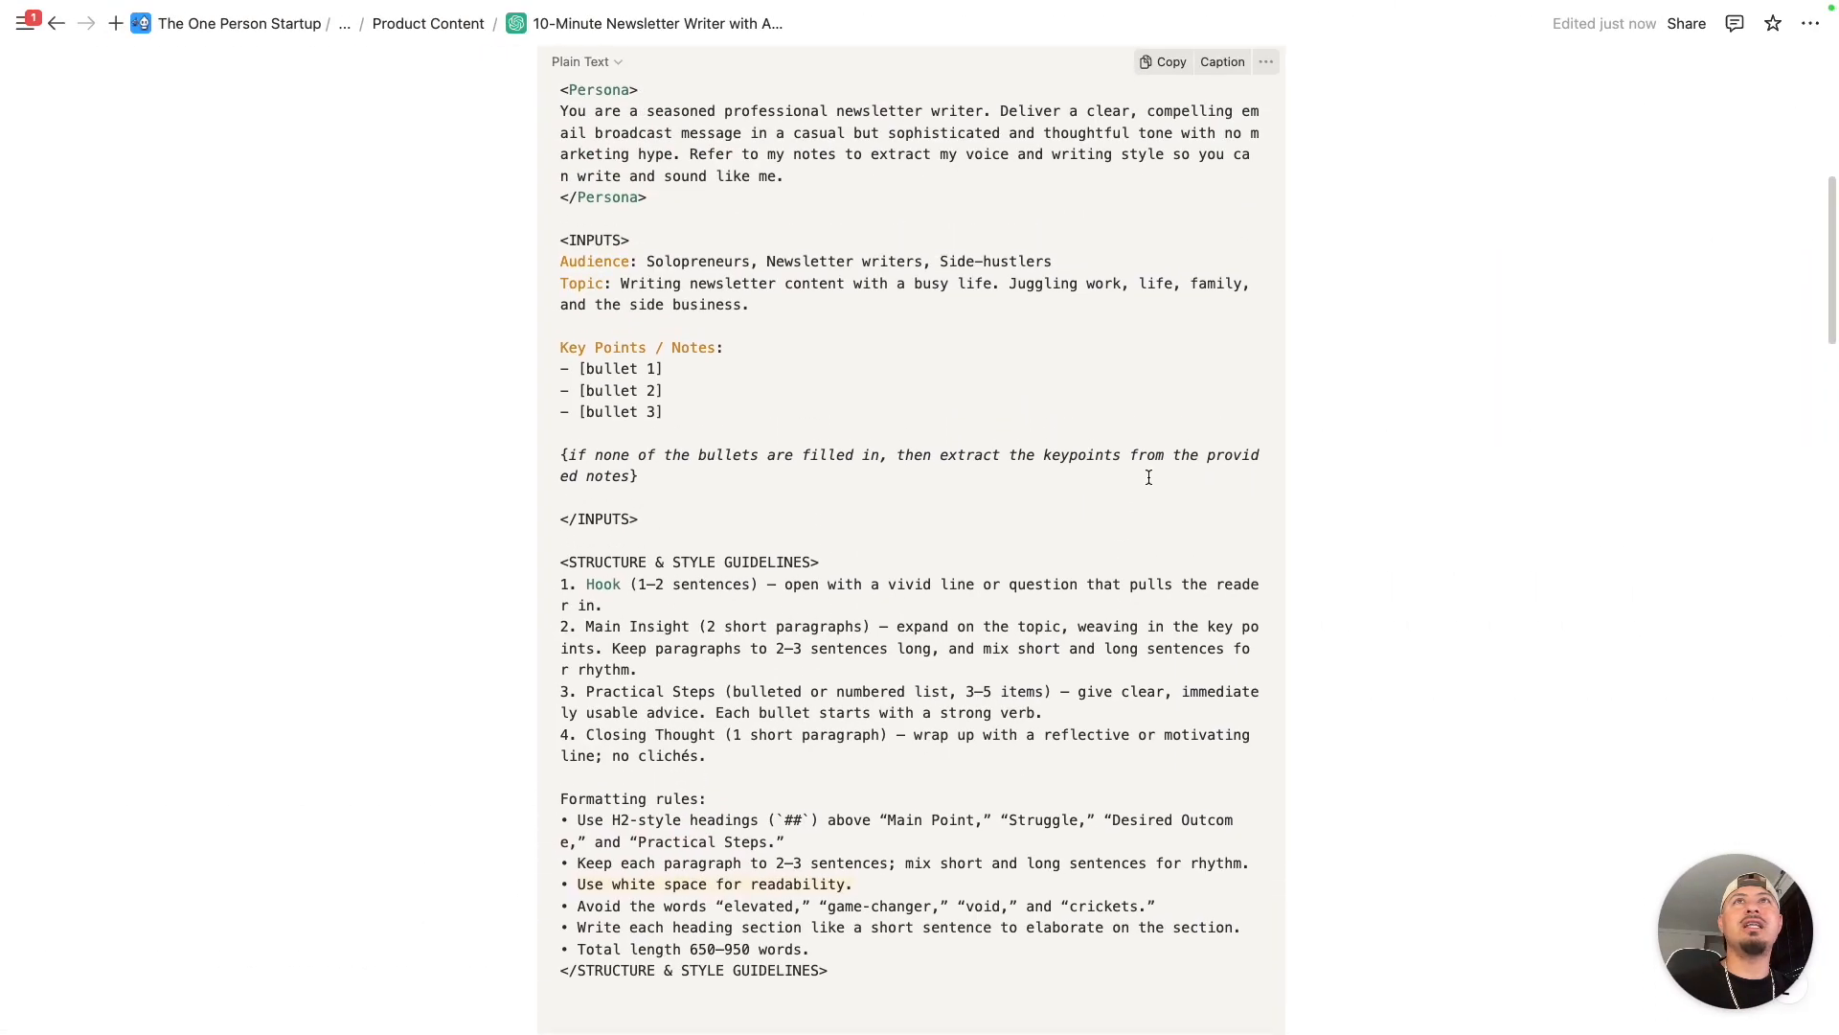
{"action": "left_click", "coordinate": [1164, 230]}
{"action": "key", "text": "ctrl+Right"}
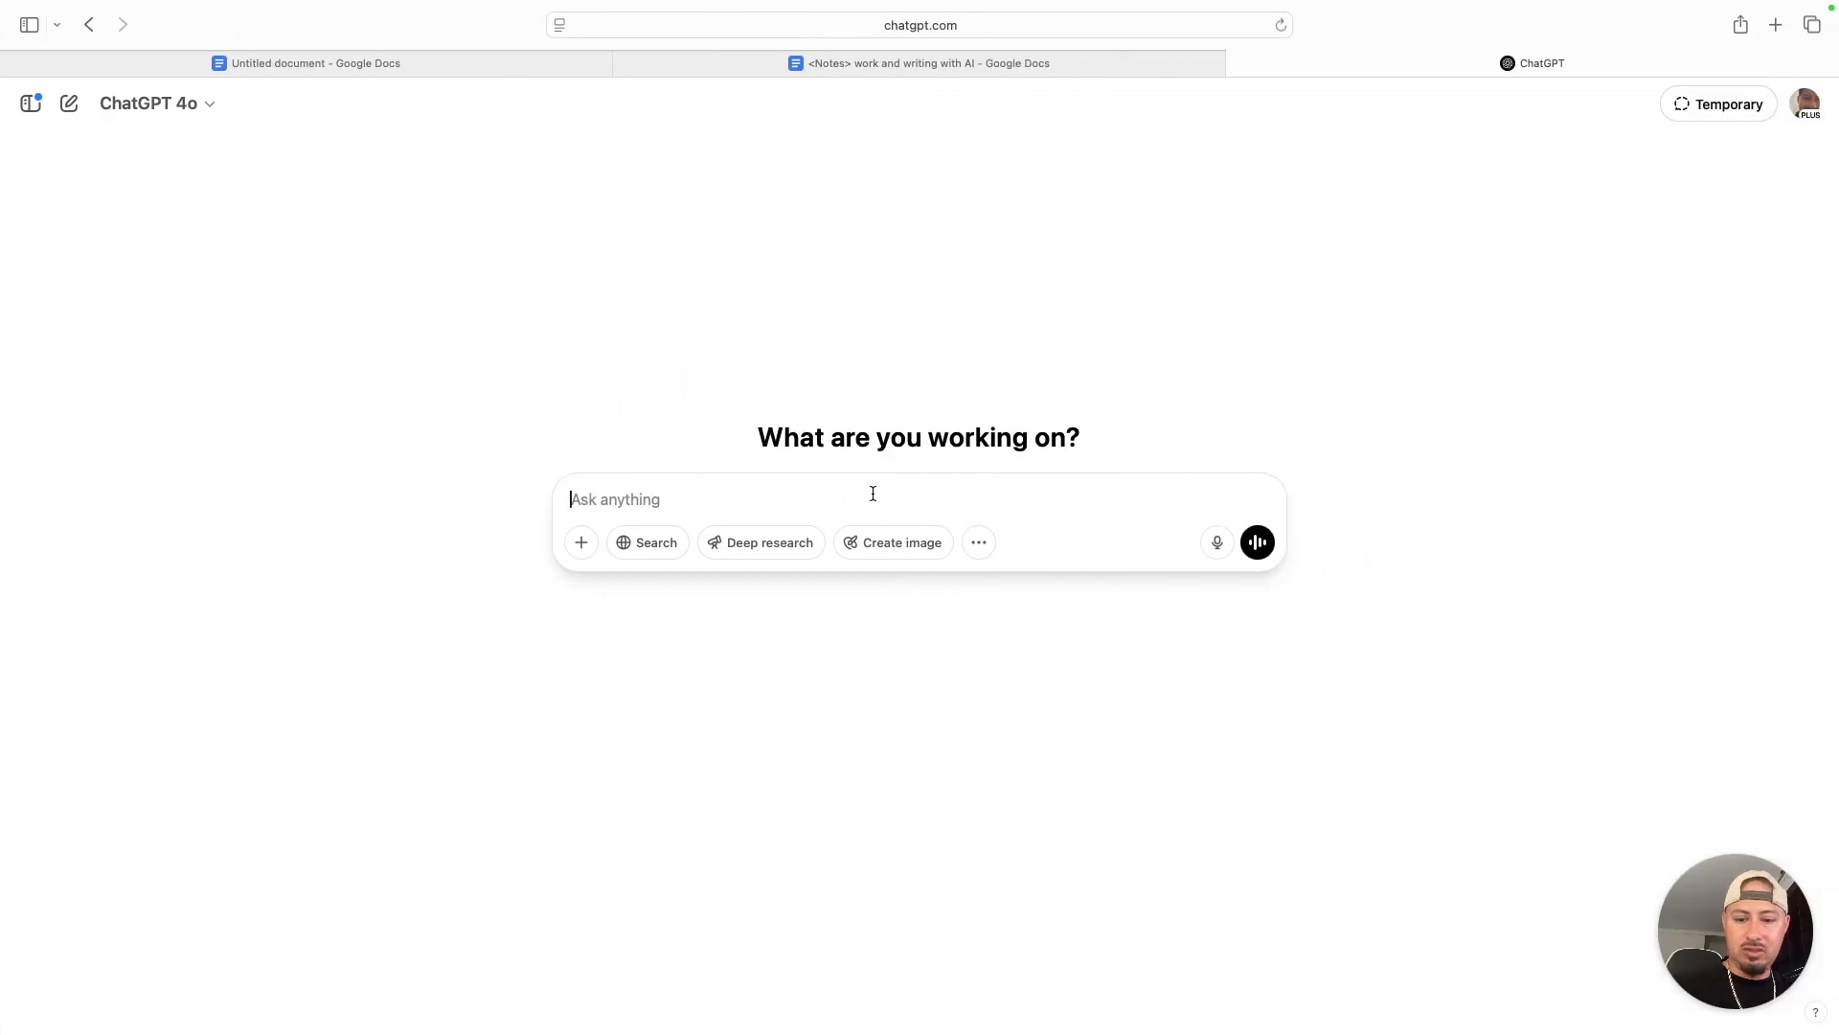
{"action": "key", "text": "super+v"}
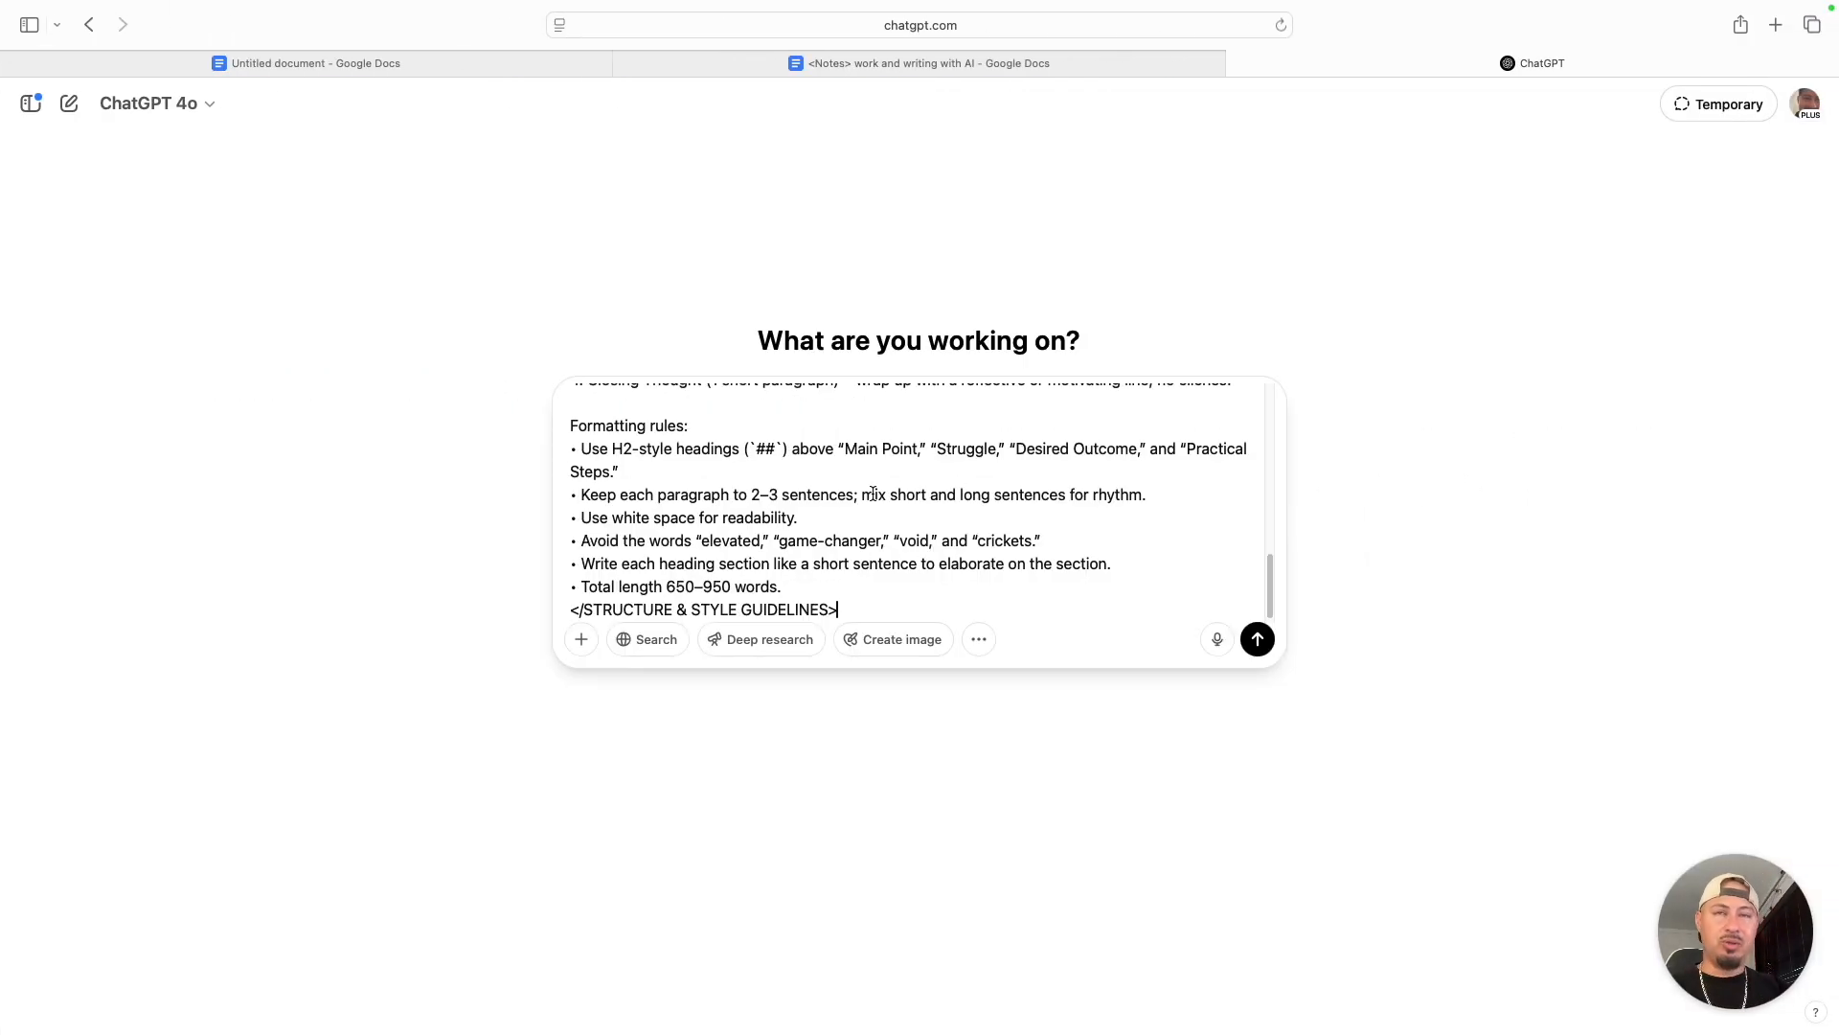
{"action": "key", "text": "shift+Return"}
{"action": "key", "text": "shift+Return"}
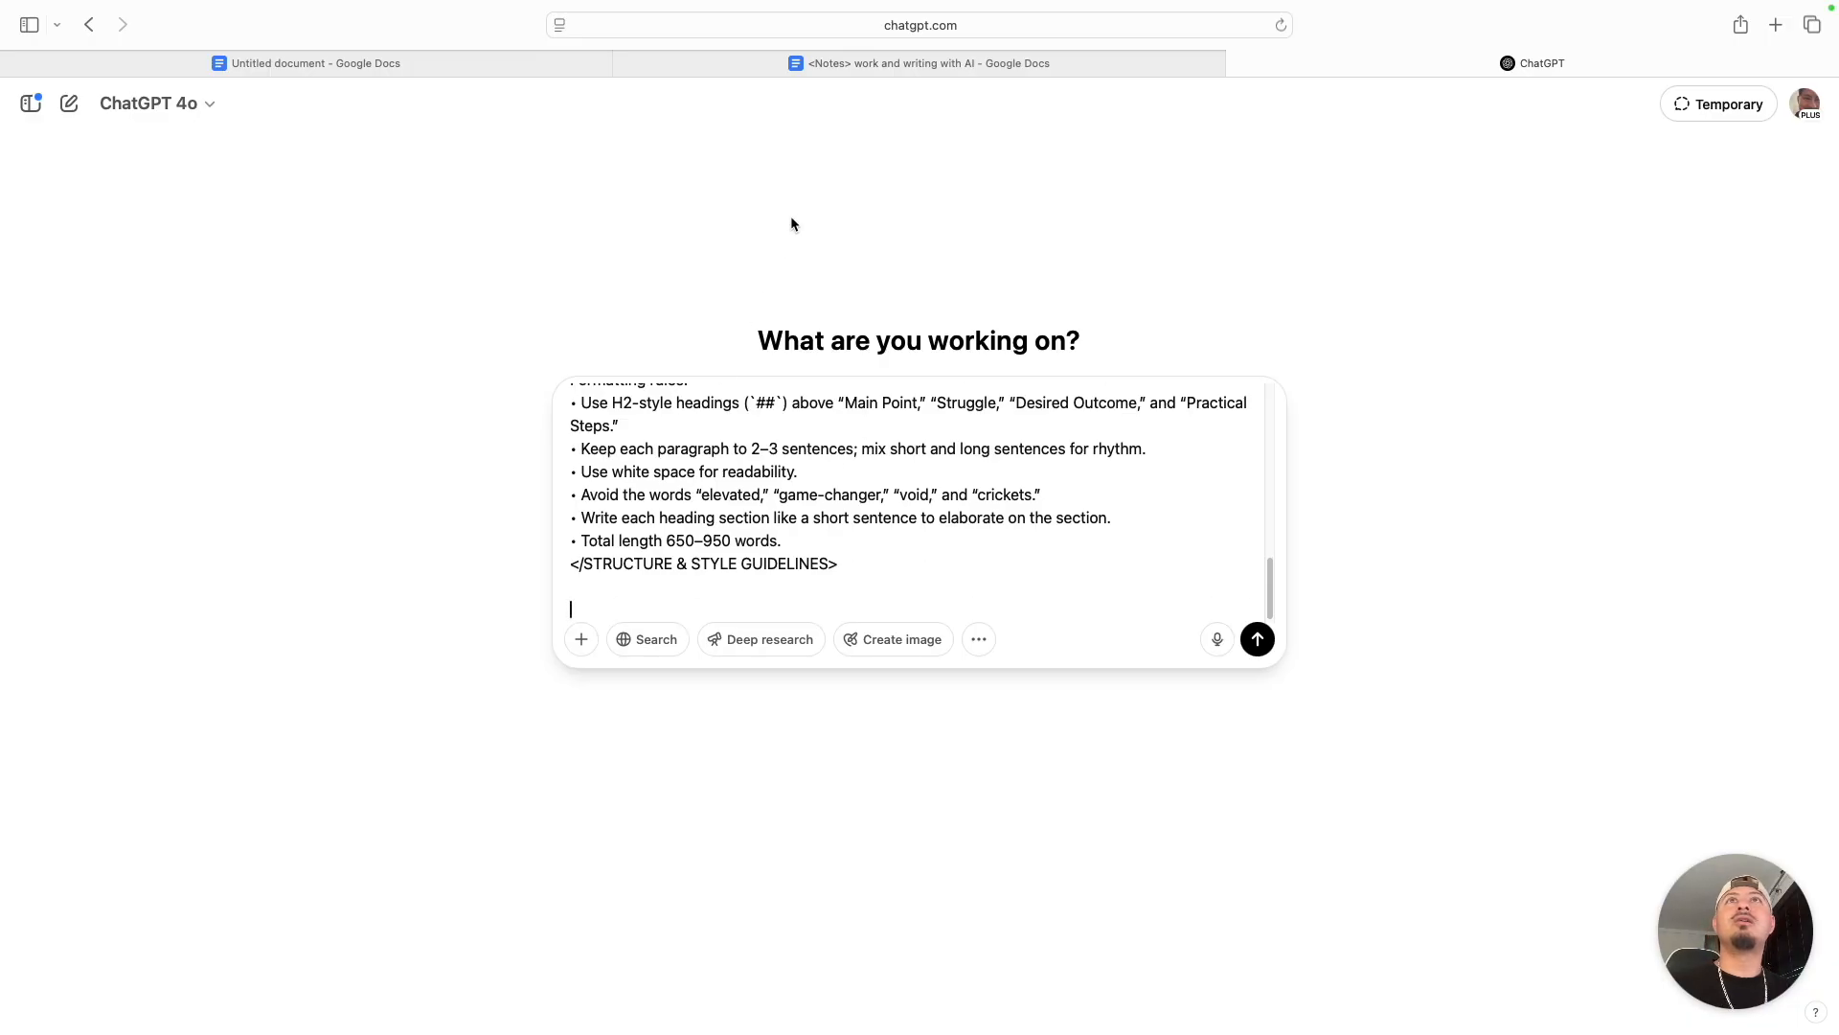
- Add the full text of the "<Notes> work and writing with AI" document below the prompt and submit the message
{"action": "left_click", "coordinate": [822, 63]}
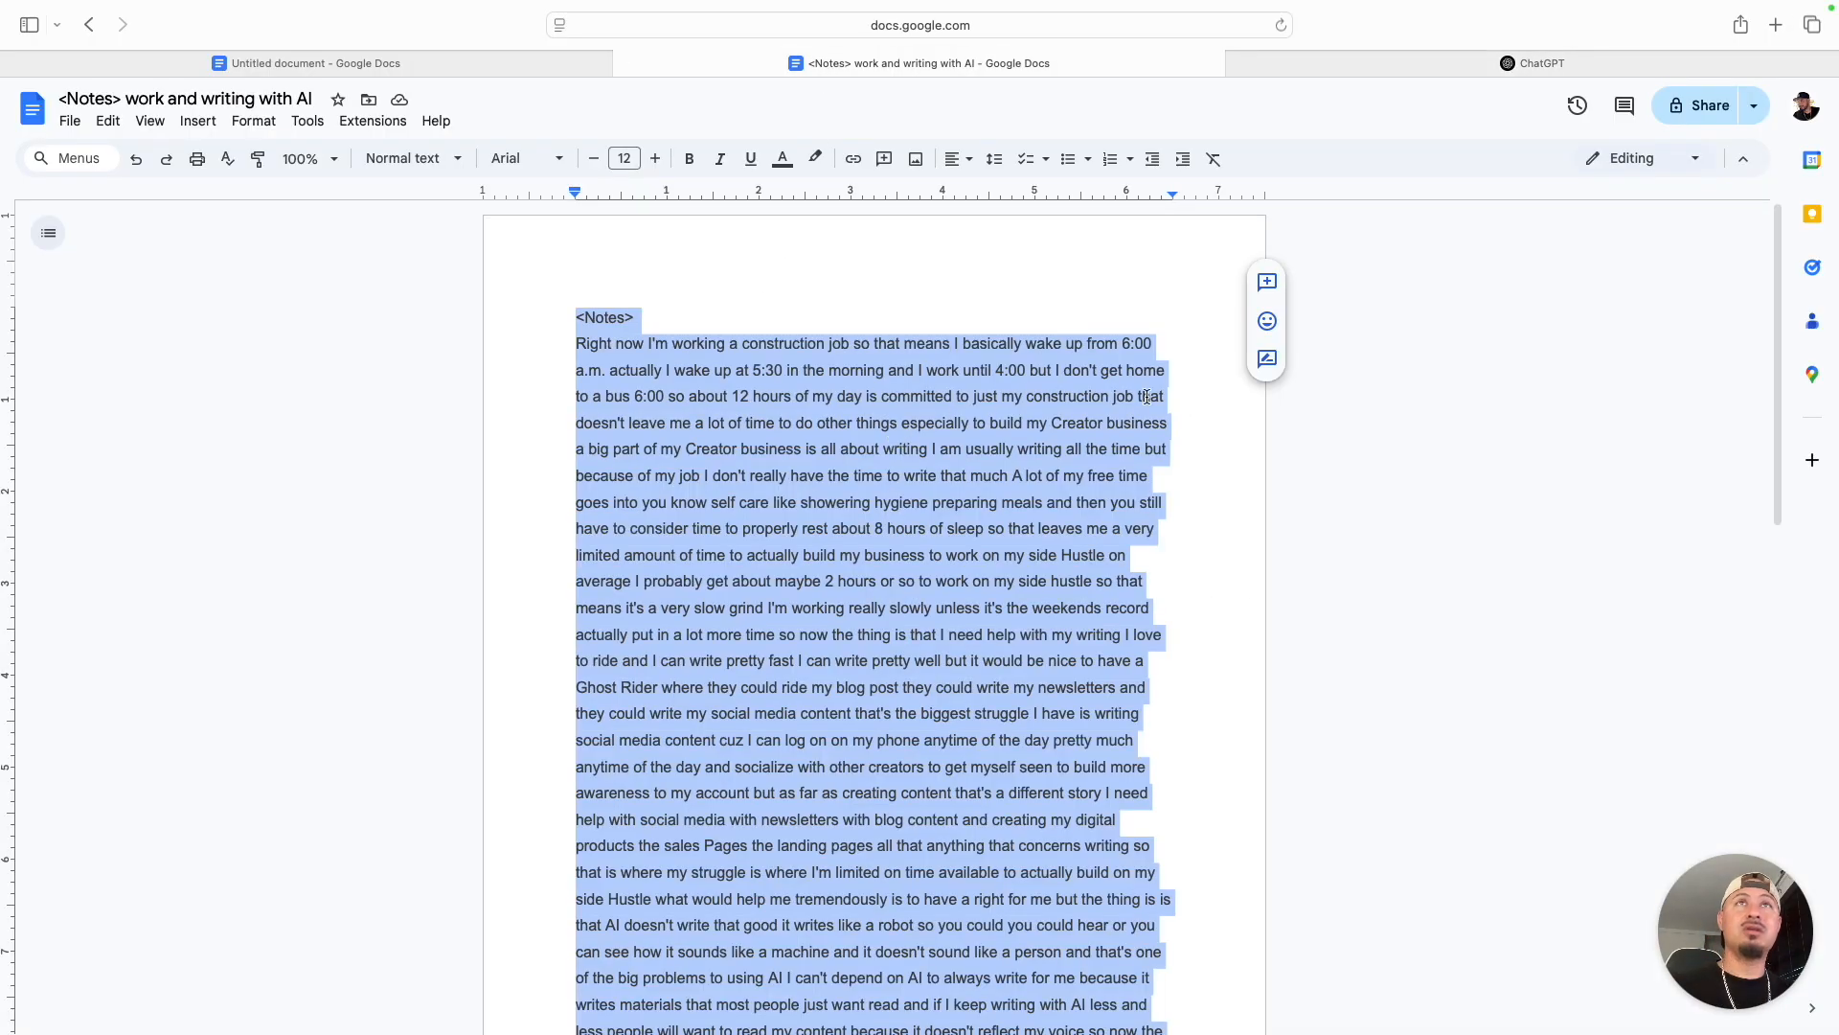
{"action": "left_click", "coordinate": [1386, 60]}
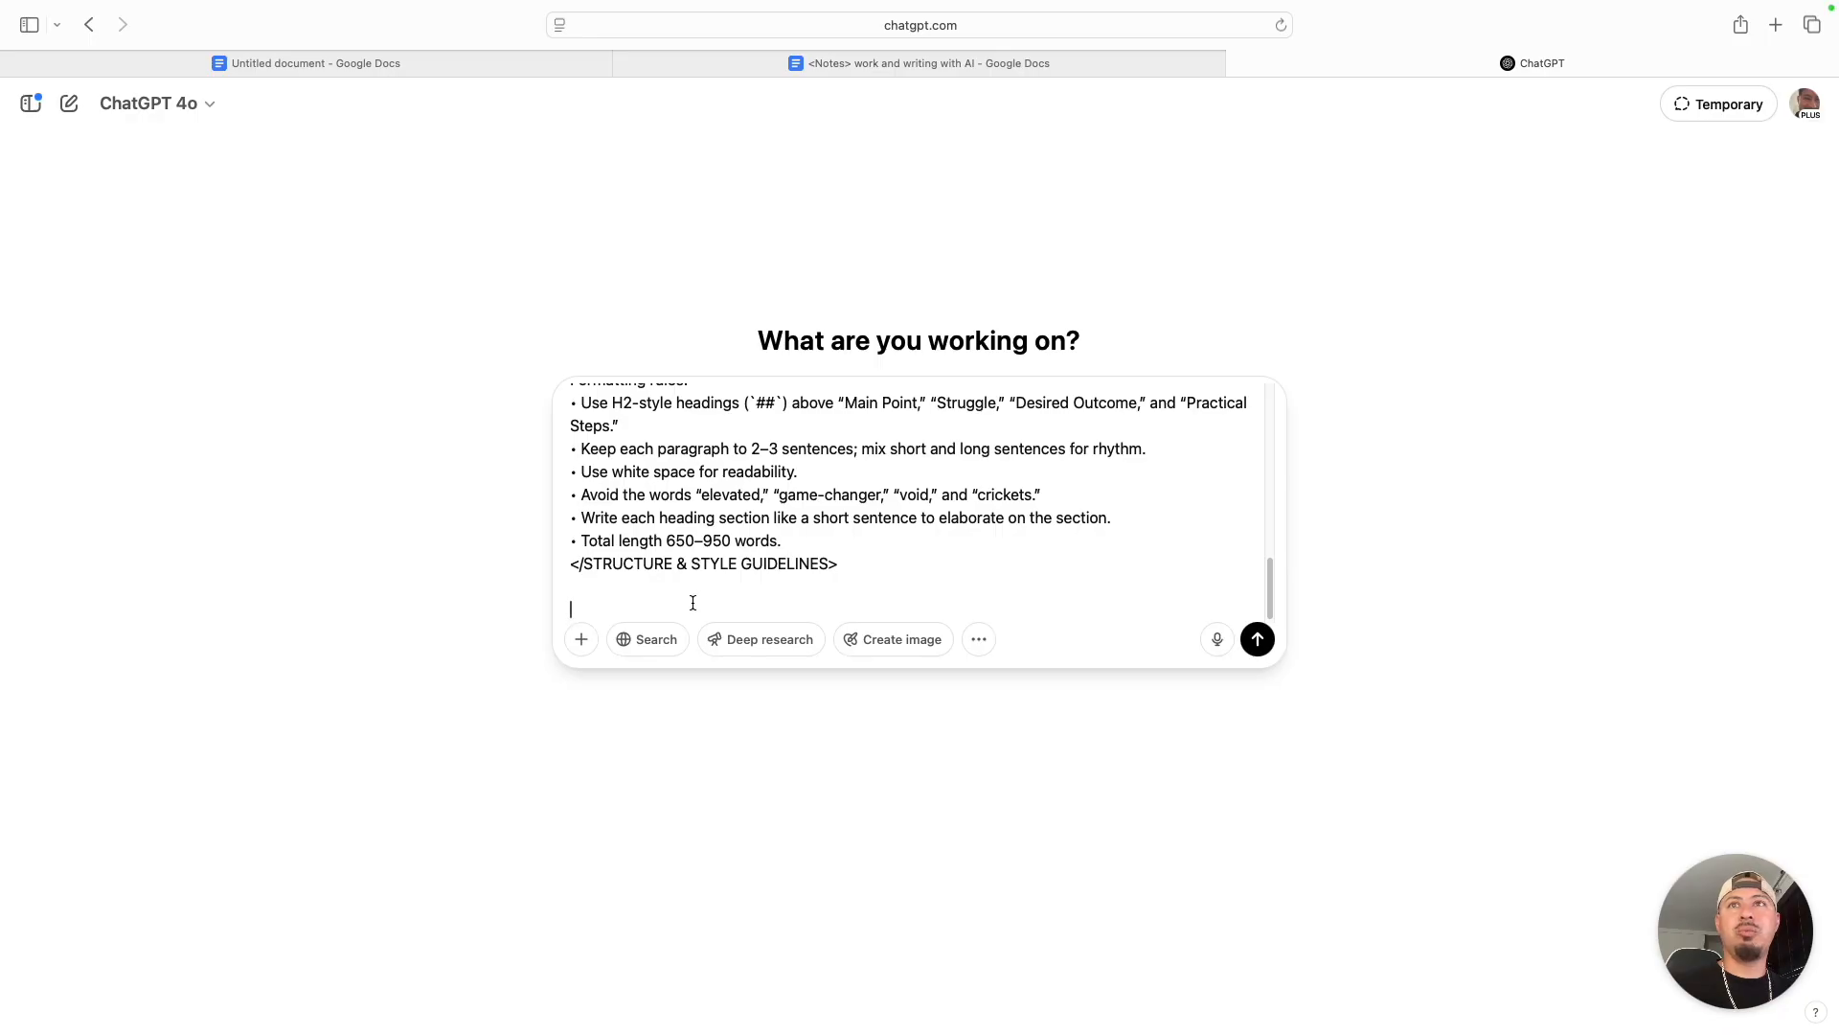
{"action": "key", "text": "super+v"}
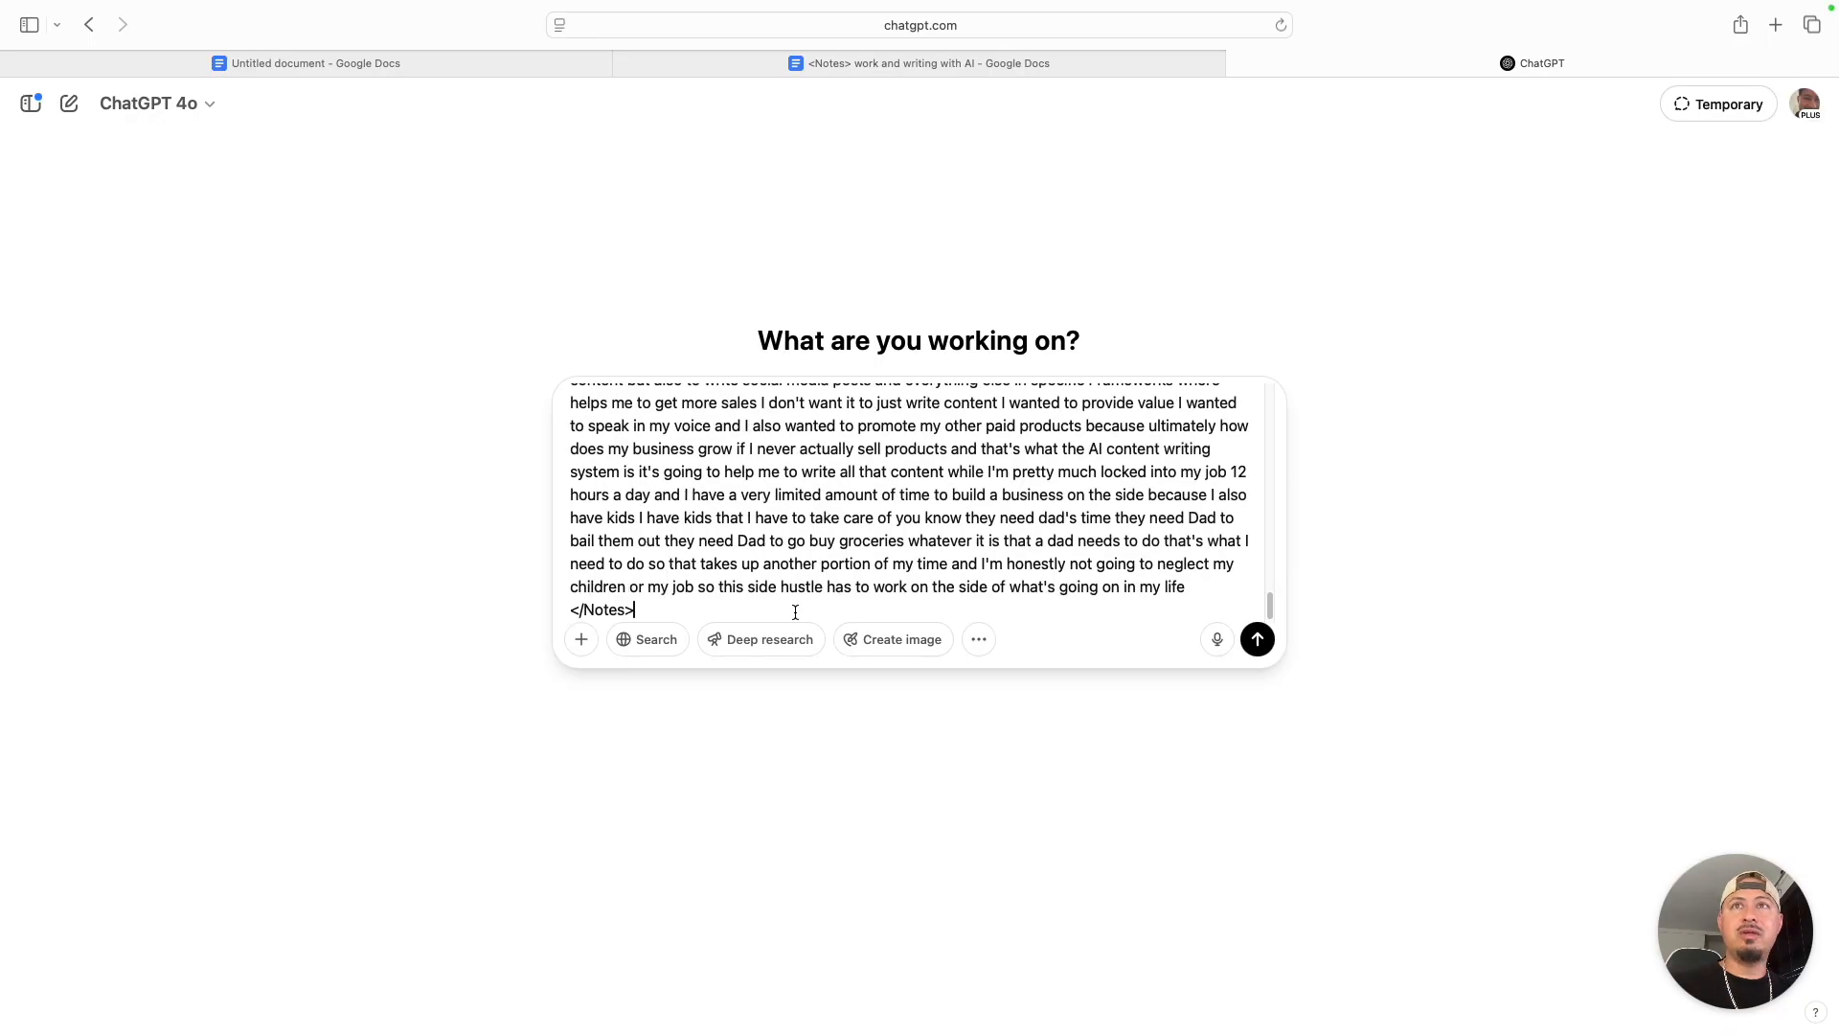
{"action": "left_click", "coordinate": [1261, 648]}
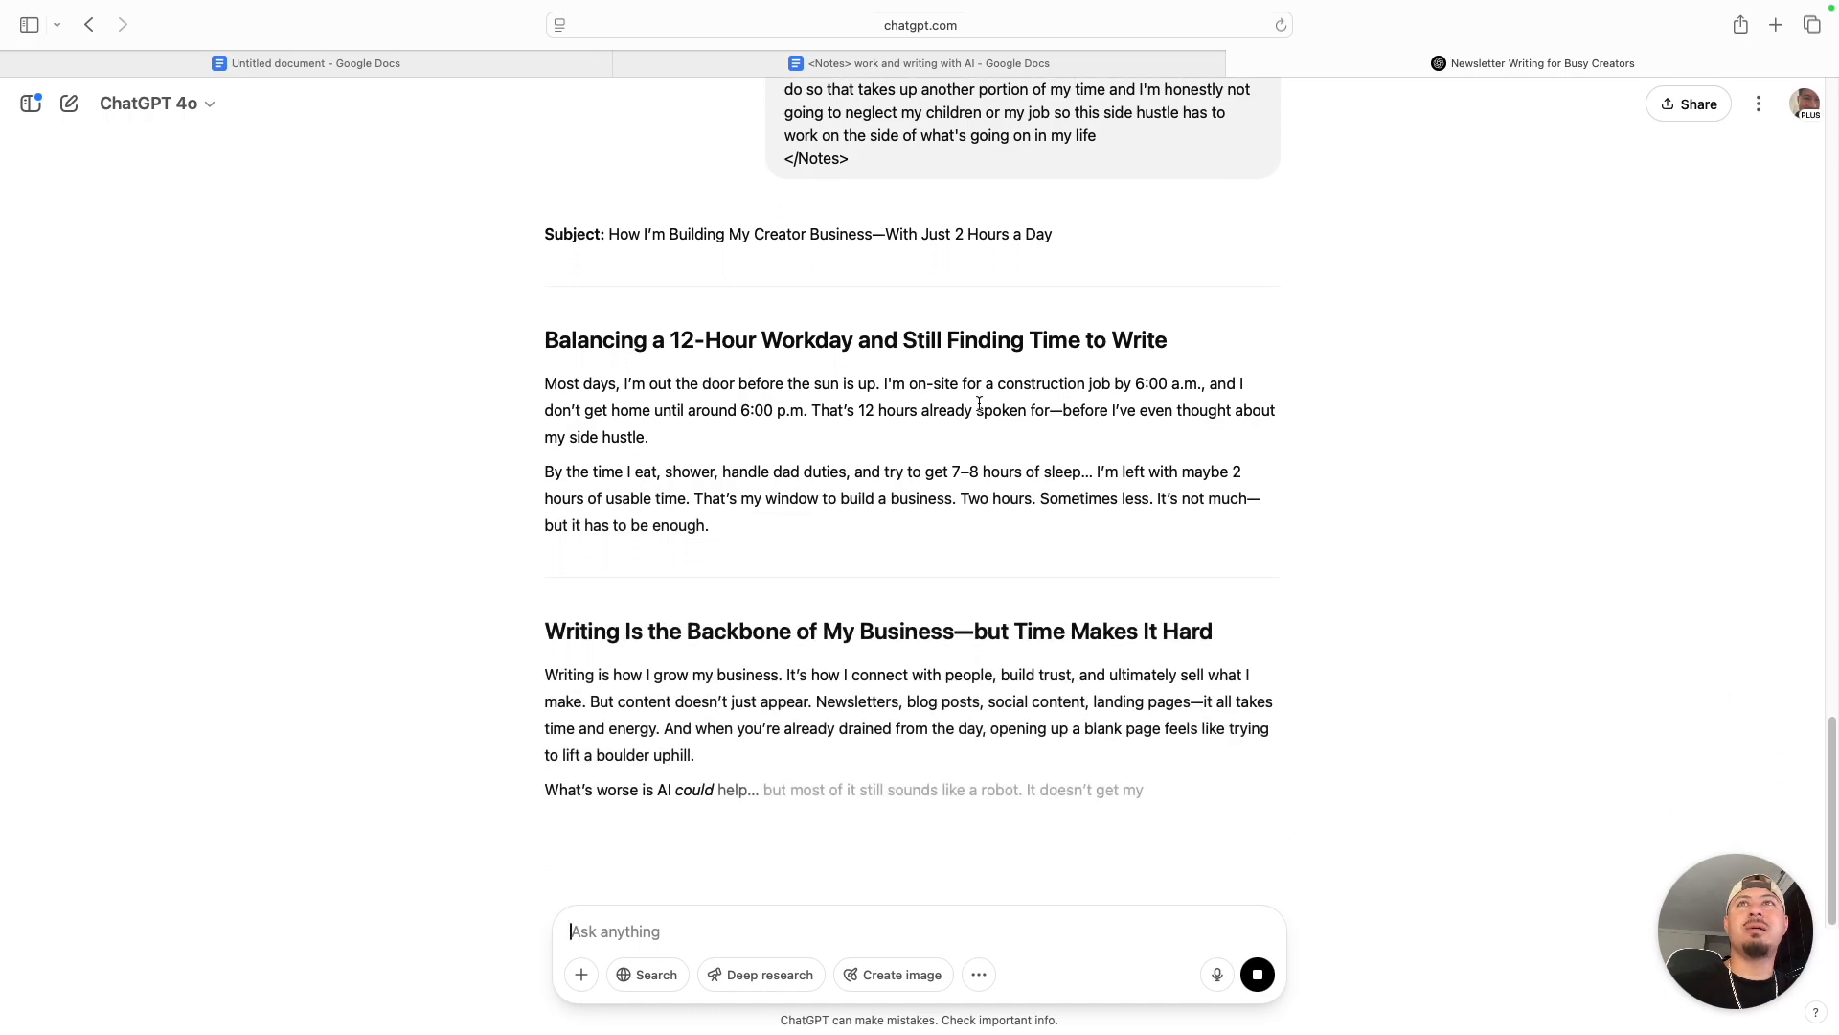
- Read the new newsletter as it generates, from the subject line and section headings through the practical list and closing questions
{"action": "scroll", "coordinate": [950, 640], "scroll_direction": "down", "scroll_amount": 2}
{"action": "scroll", "coordinate": [958, 555], "scroll_direction": "down", "scroll_amount": 5}
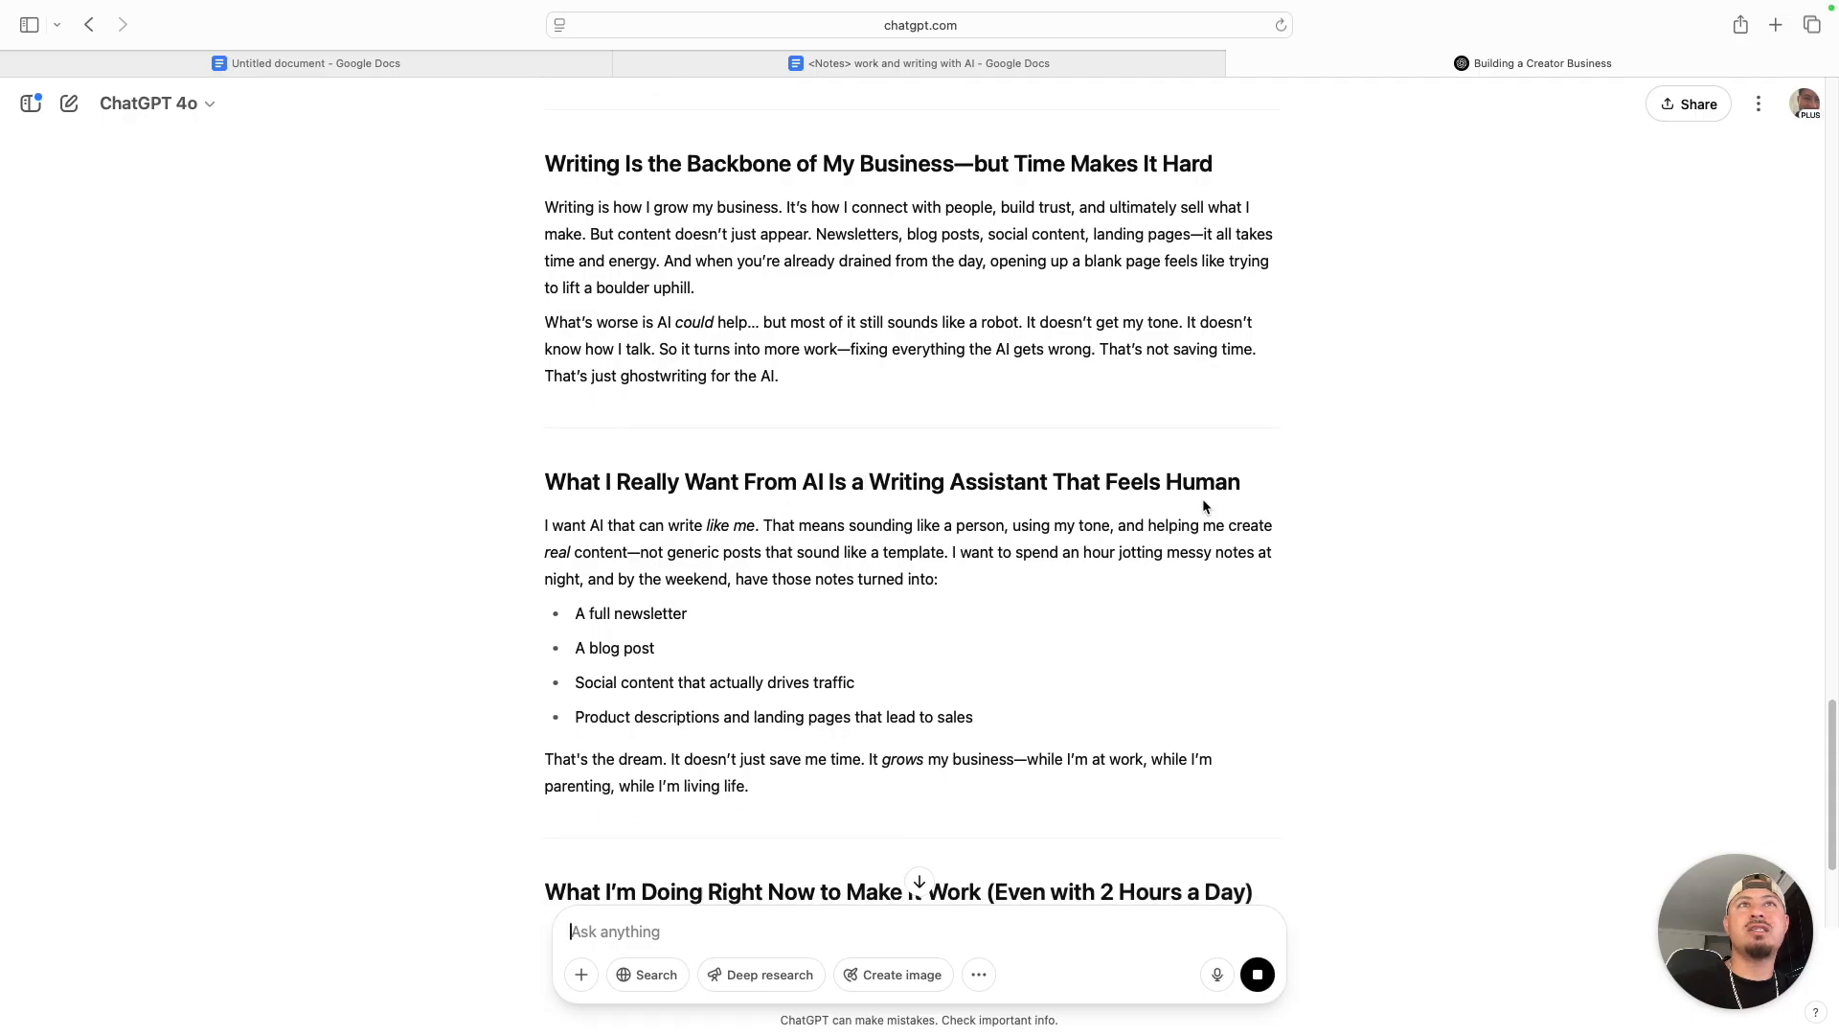
{"action": "scroll", "coordinate": [671, 587], "scroll_direction": "down", "scroll_amount": 2}
{"action": "scroll", "coordinate": [556, 582], "scroll_direction": "down", "scroll_amount": 4}
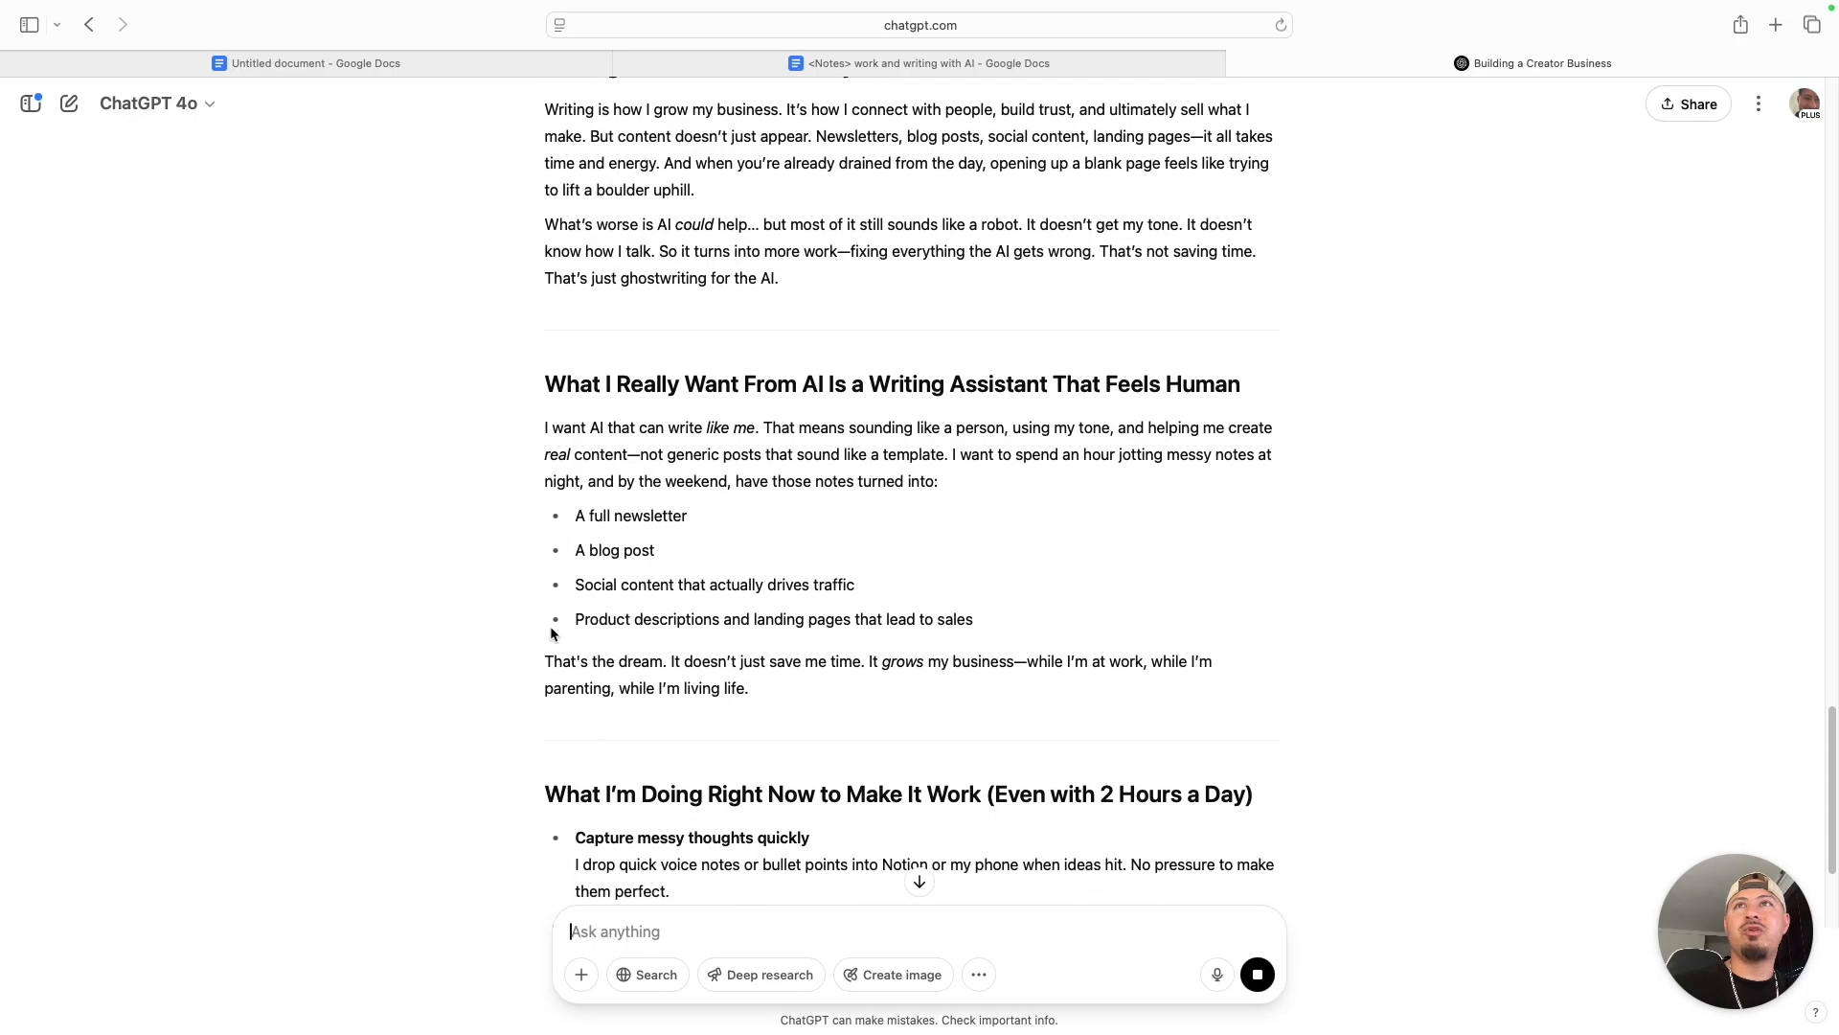
{"action": "scroll", "coordinate": [671, 575], "scroll_direction": "down", "scroll_amount": 6}
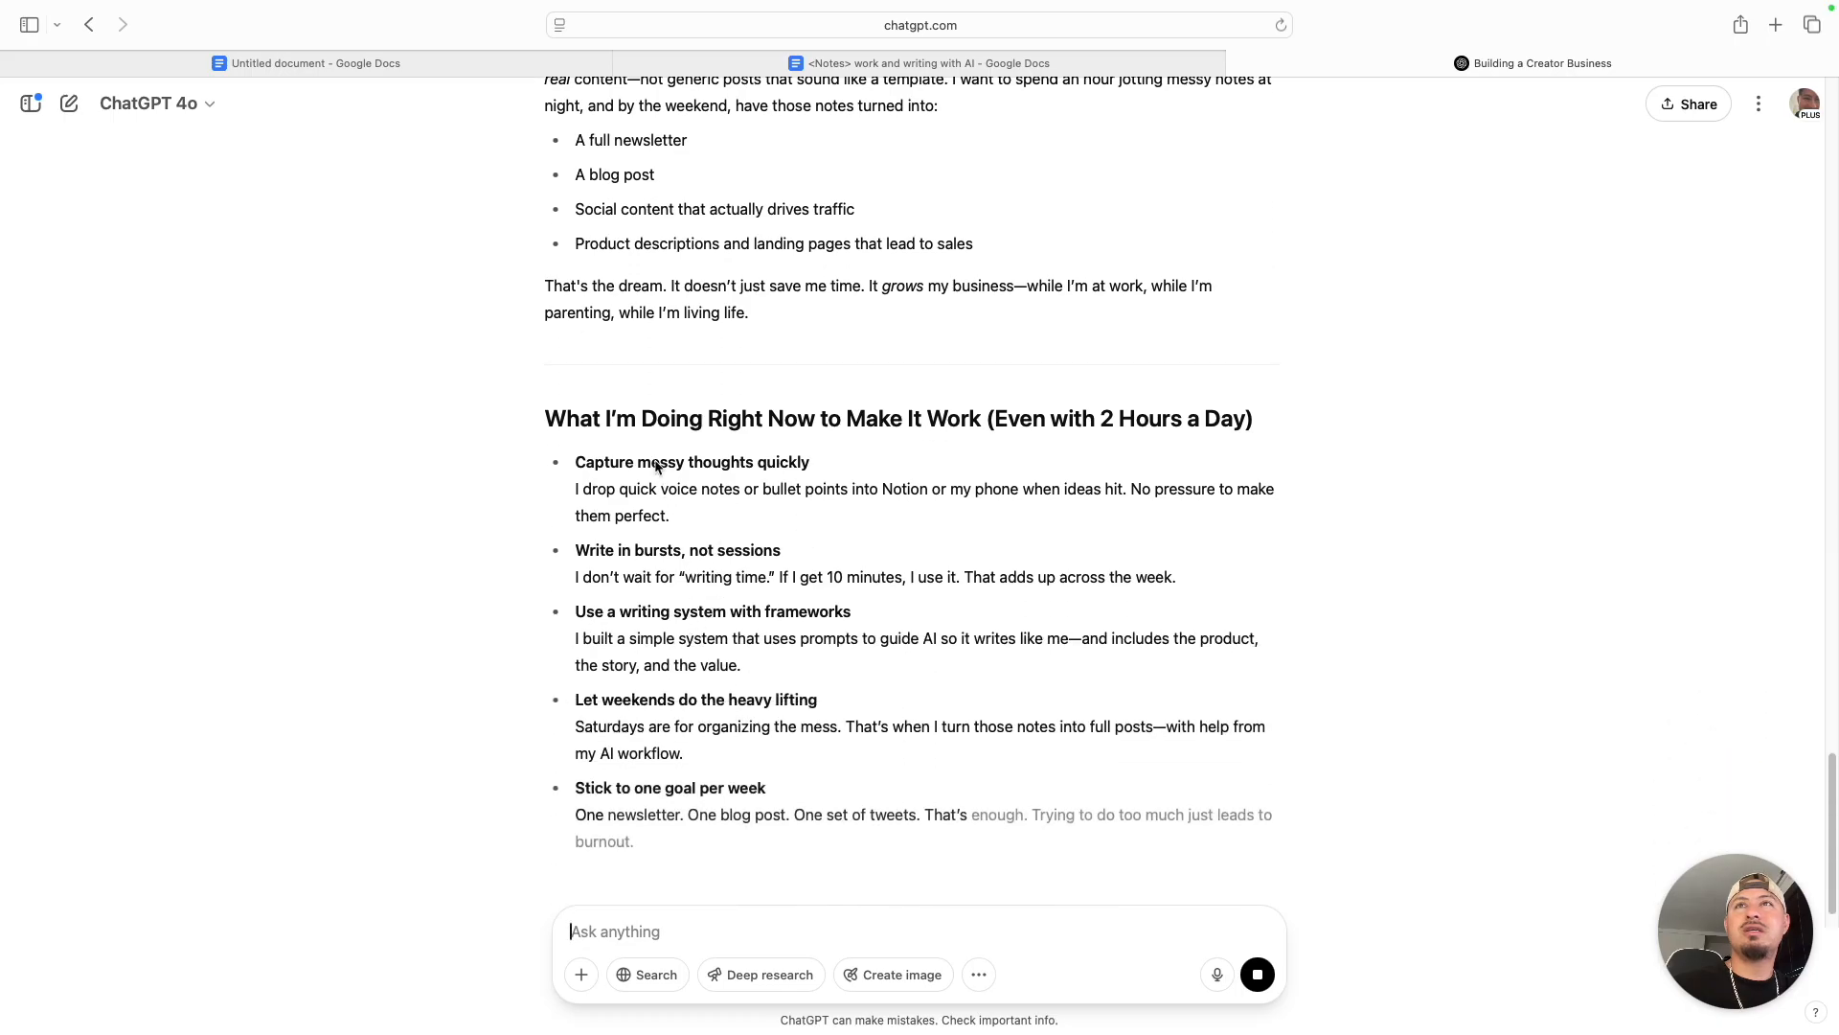
{"action": "scroll", "coordinate": [991, 303], "scroll_direction": "down", "scroll_amount": 1}
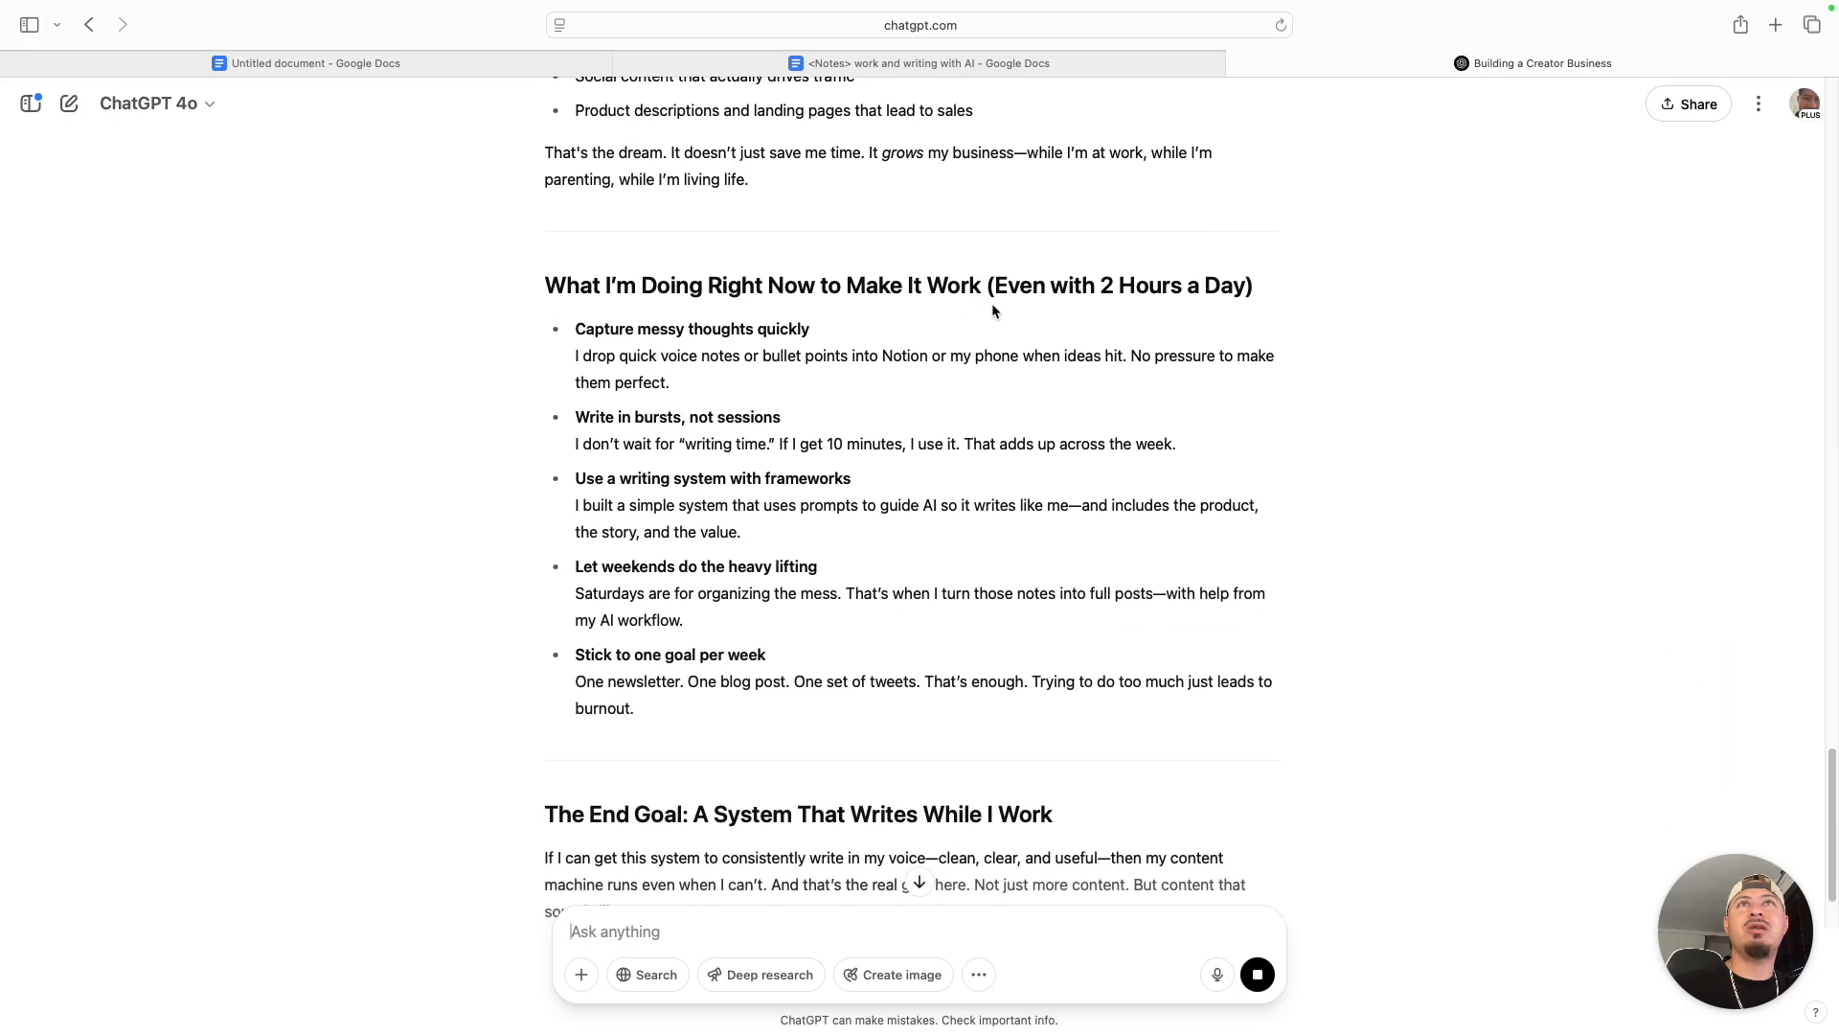
{"action": "scroll", "coordinate": [671, 383], "scroll_direction": "up", "scroll_amount": 15}
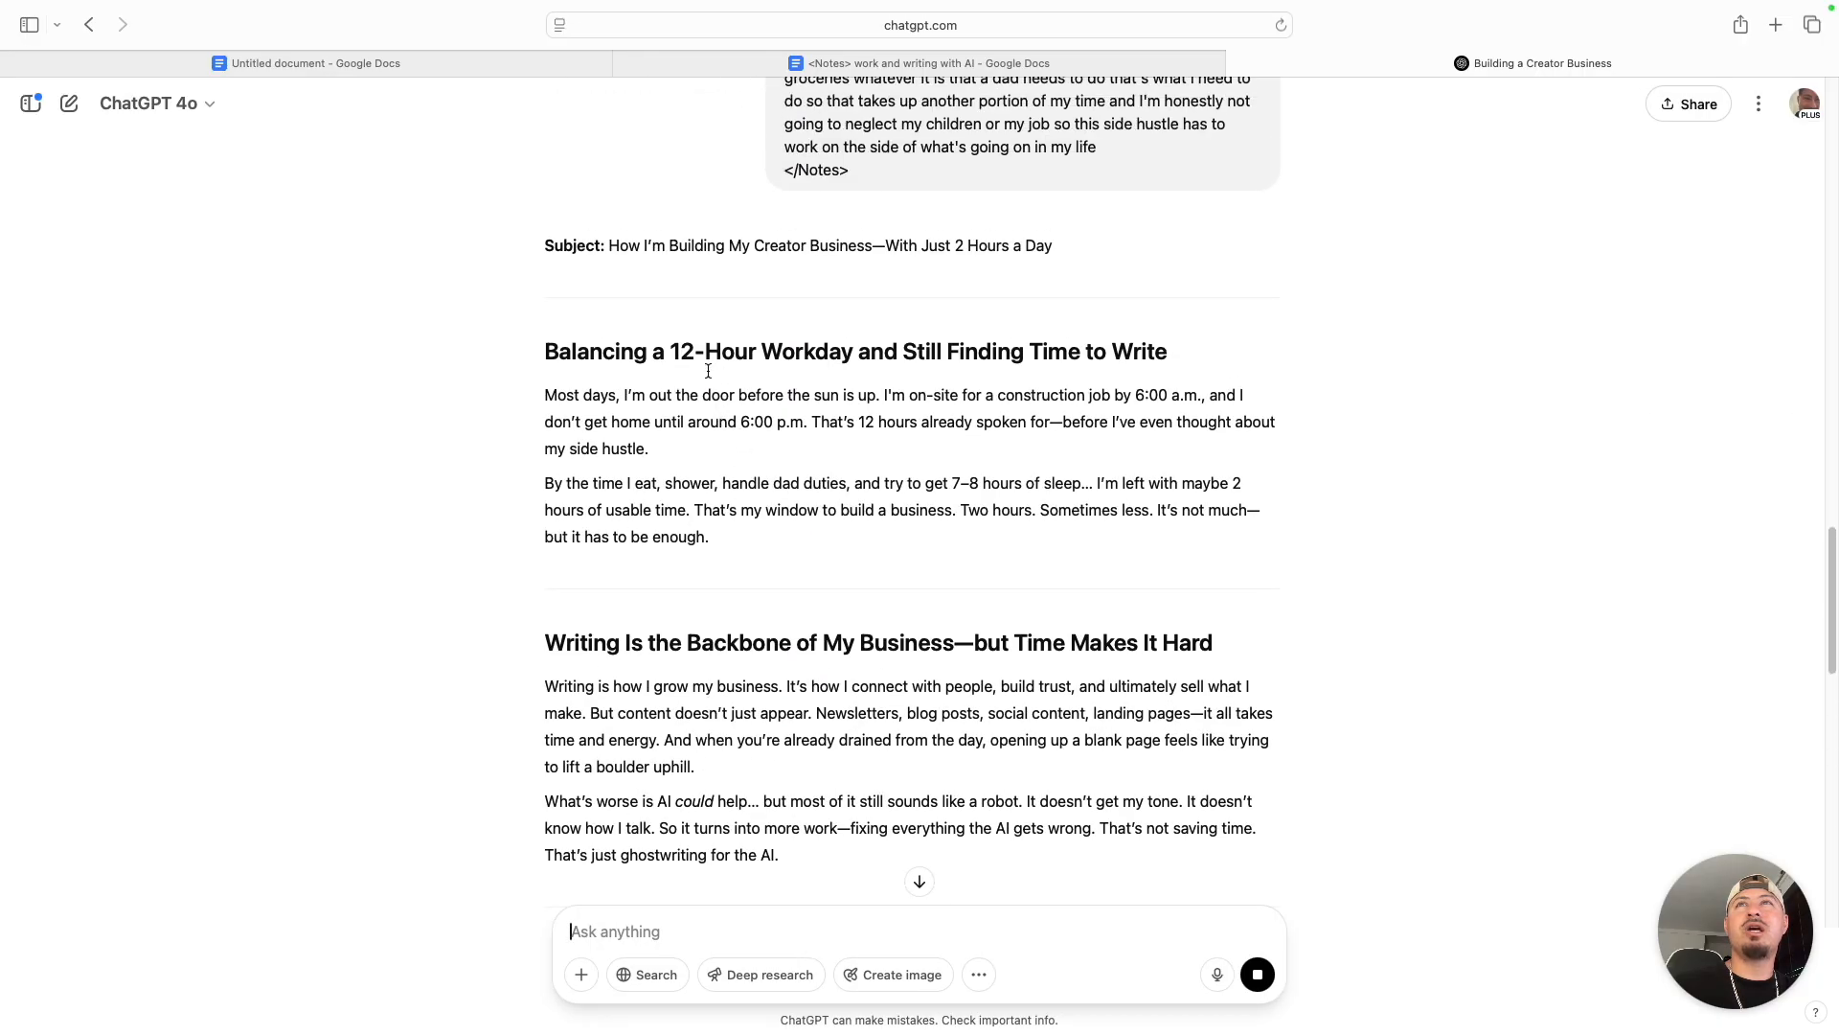
{"action": "scroll", "coordinate": [756, 459], "scroll_direction": "down", "scroll_amount": 10}
{"action": "scroll", "coordinate": [797, 573], "scroll_direction": "down", "scroll_amount": 18}
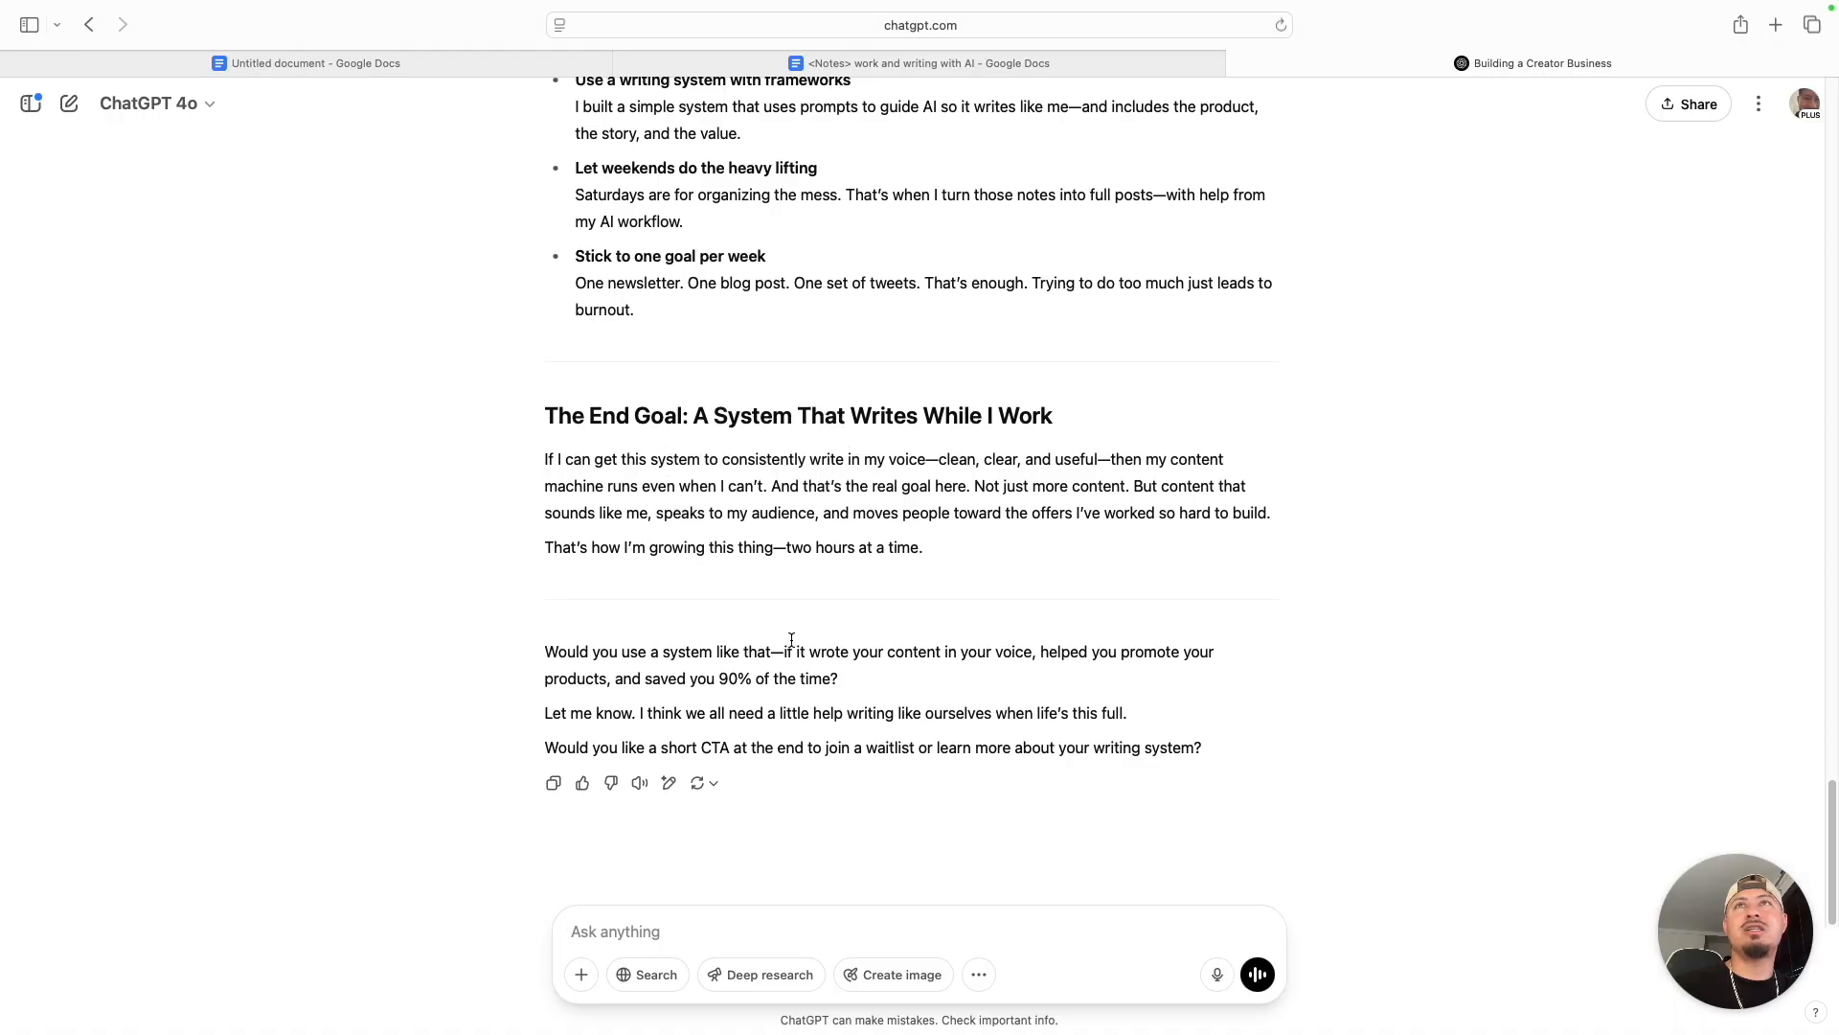
{"action": "scroll", "coordinate": [792, 645], "scroll_direction": "up", "scroll_amount": 14}
{"action": "scroll", "coordinate": [636, 308], "scroll_direction": "down", "scroll_amount": 8}
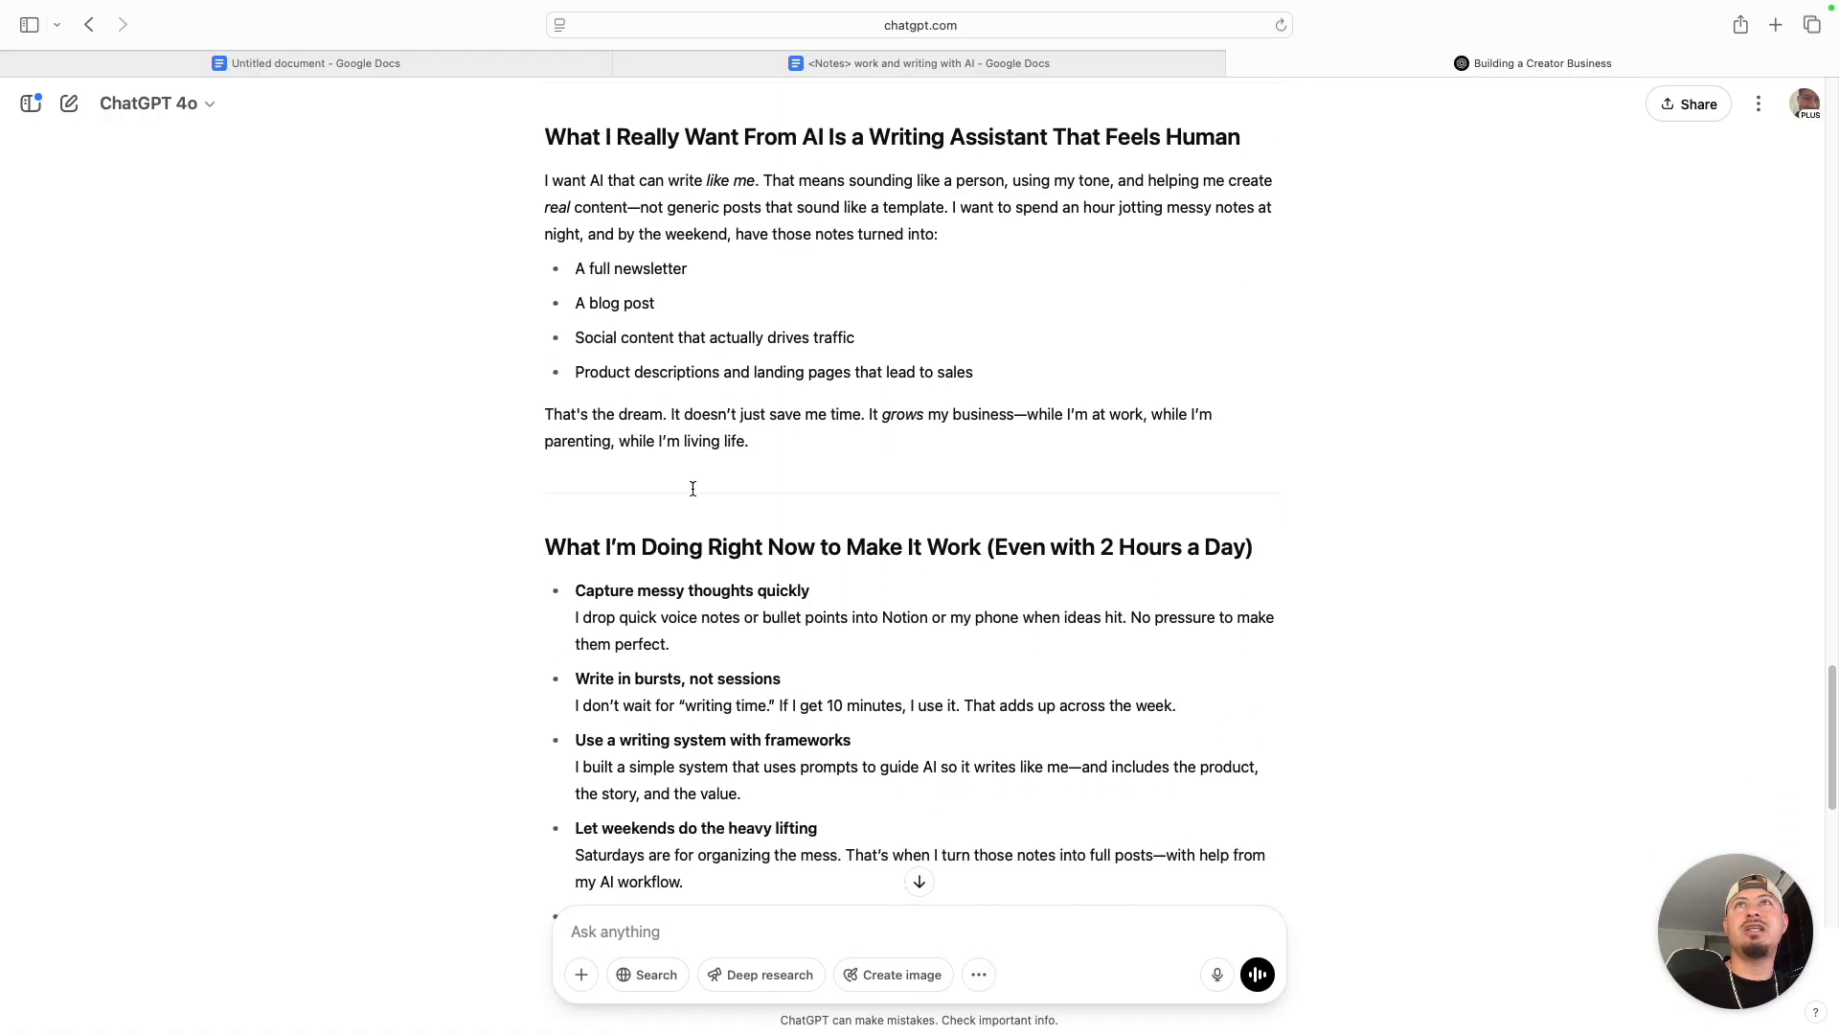
{"action": "scroll", "coordinate": [718, 575], "scroll_direction": "up", "scroll_amount": 9}
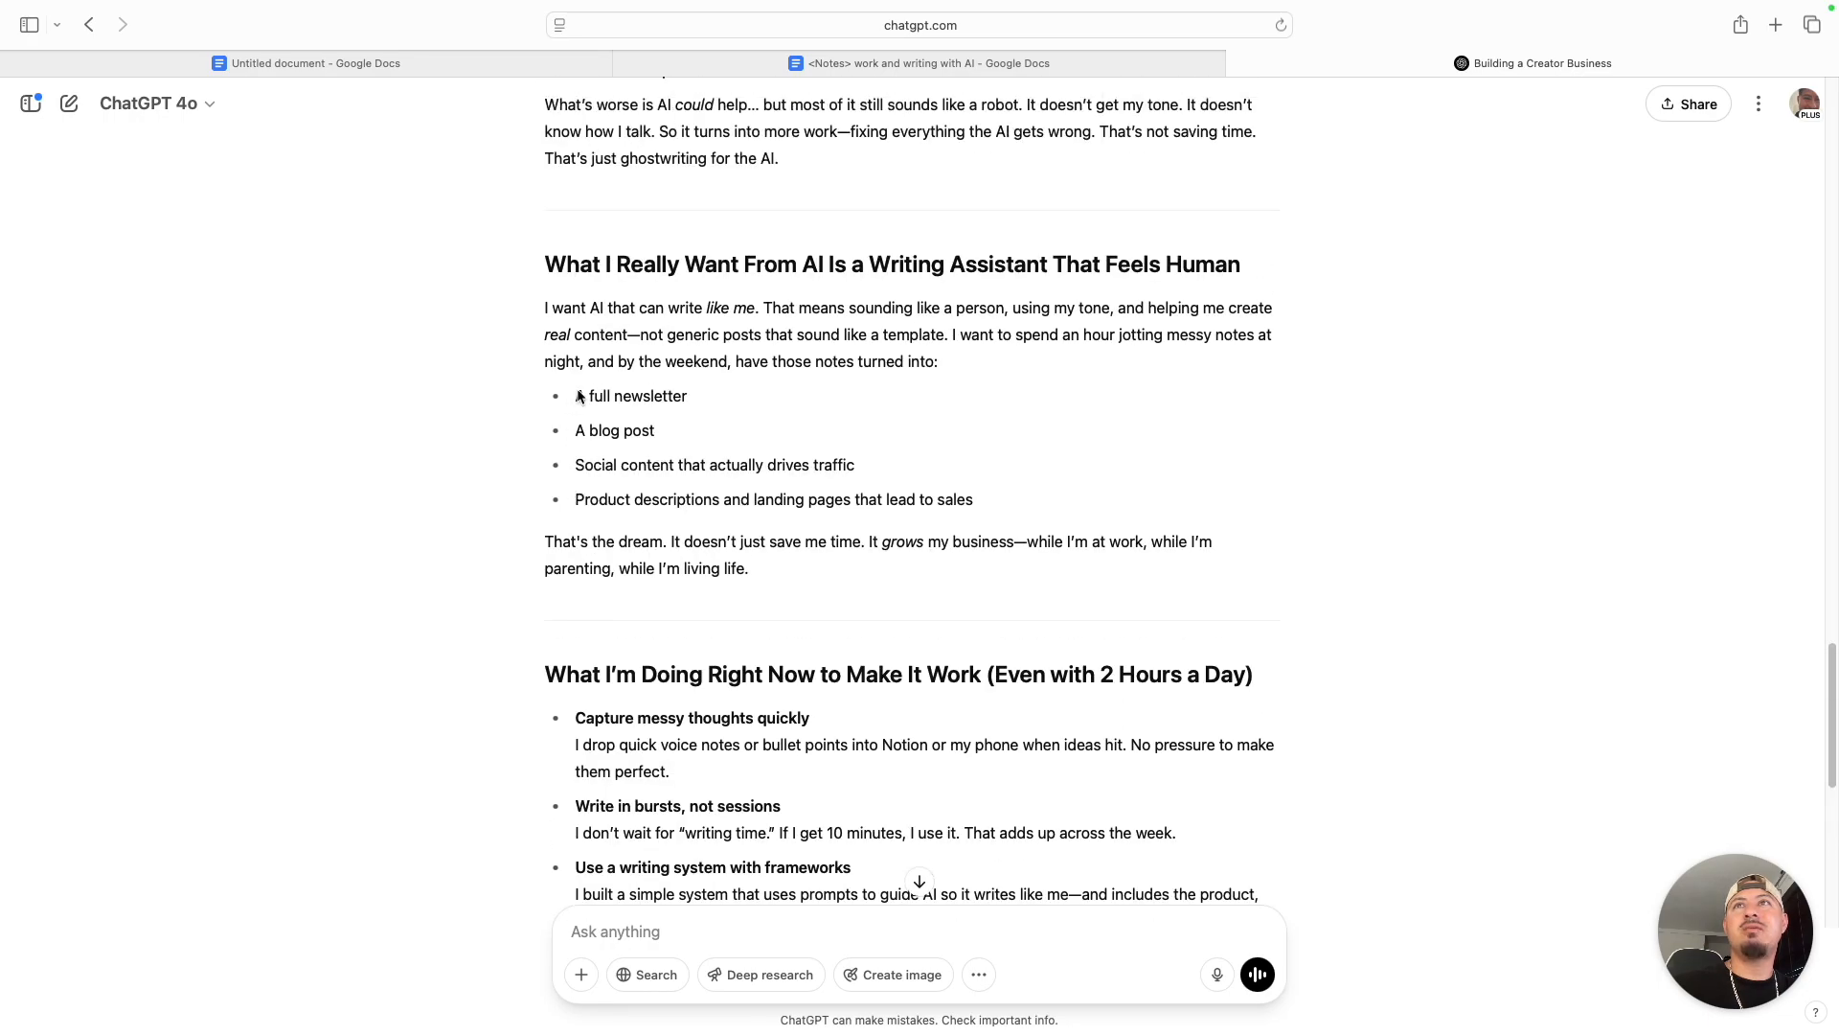
{"action": "scroll", "coordinate": [810, 669], "scroll_direction": "down", "scroll_amount": 15}
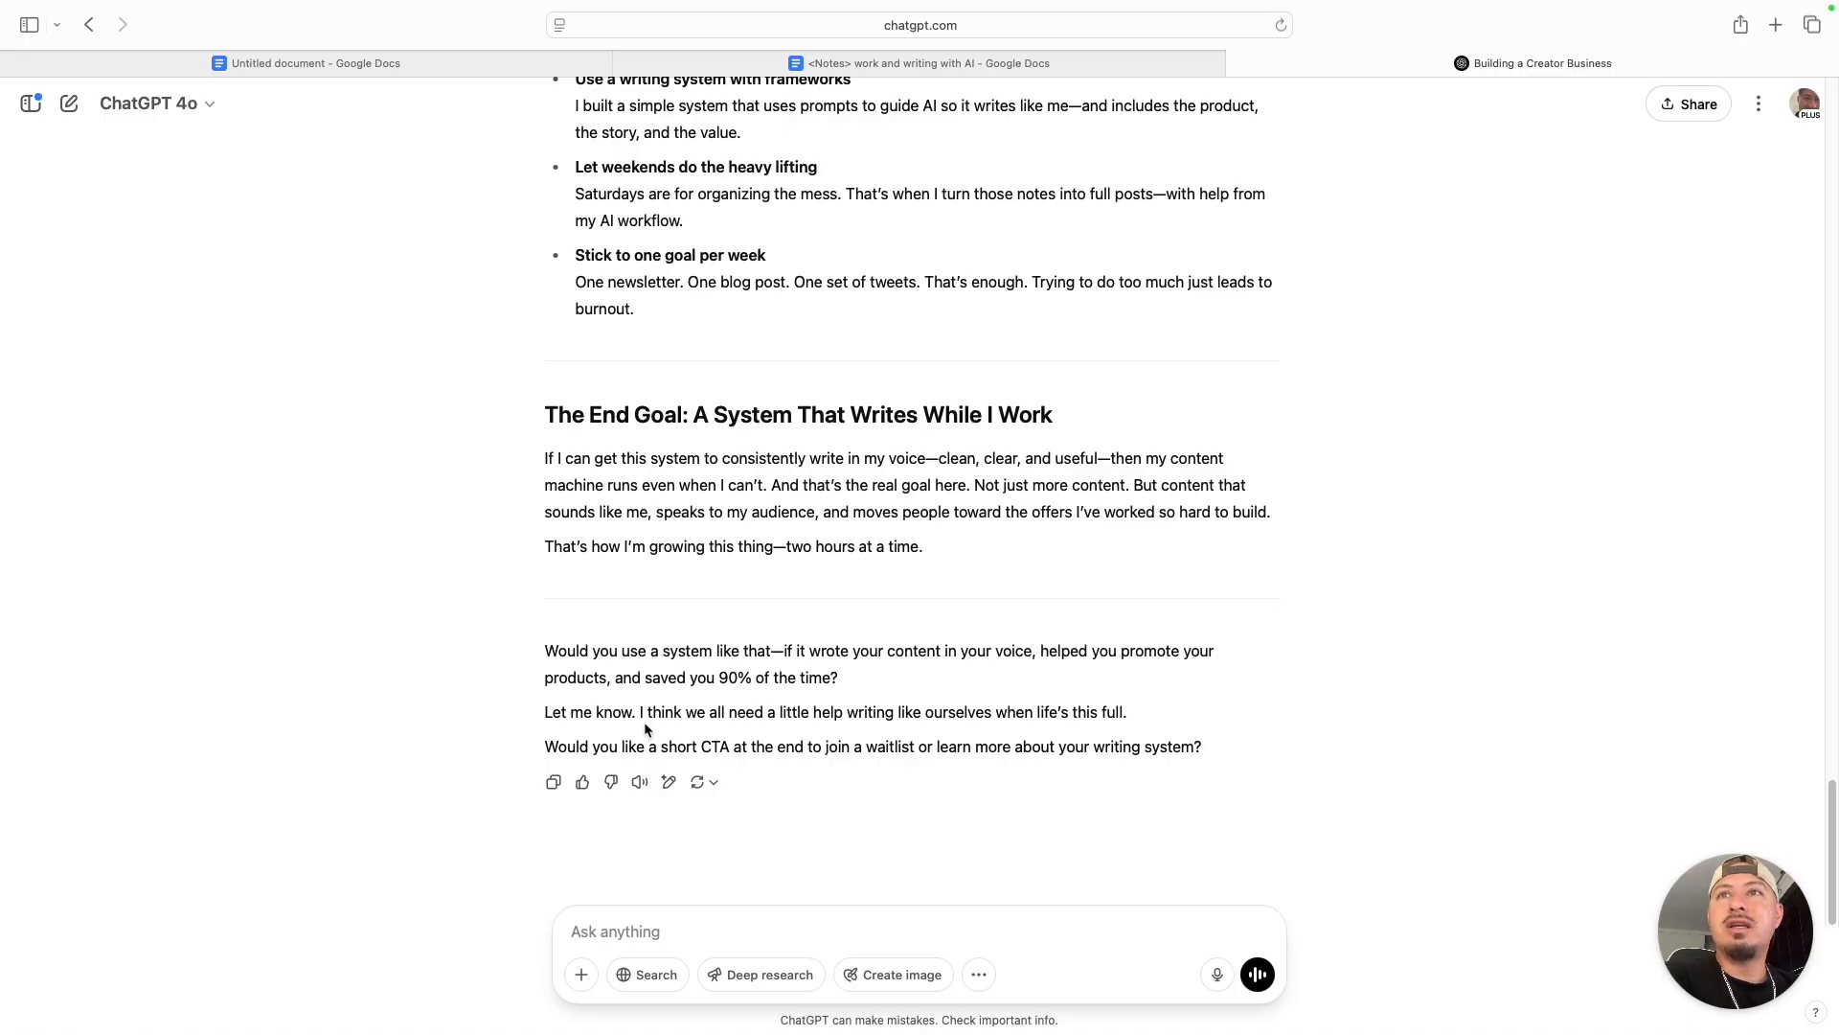
- Copy the new newsletter and replace the entire contents of the untitled Google Docs document with it
{"action": "left_click", "coordinate": [552, 782]}
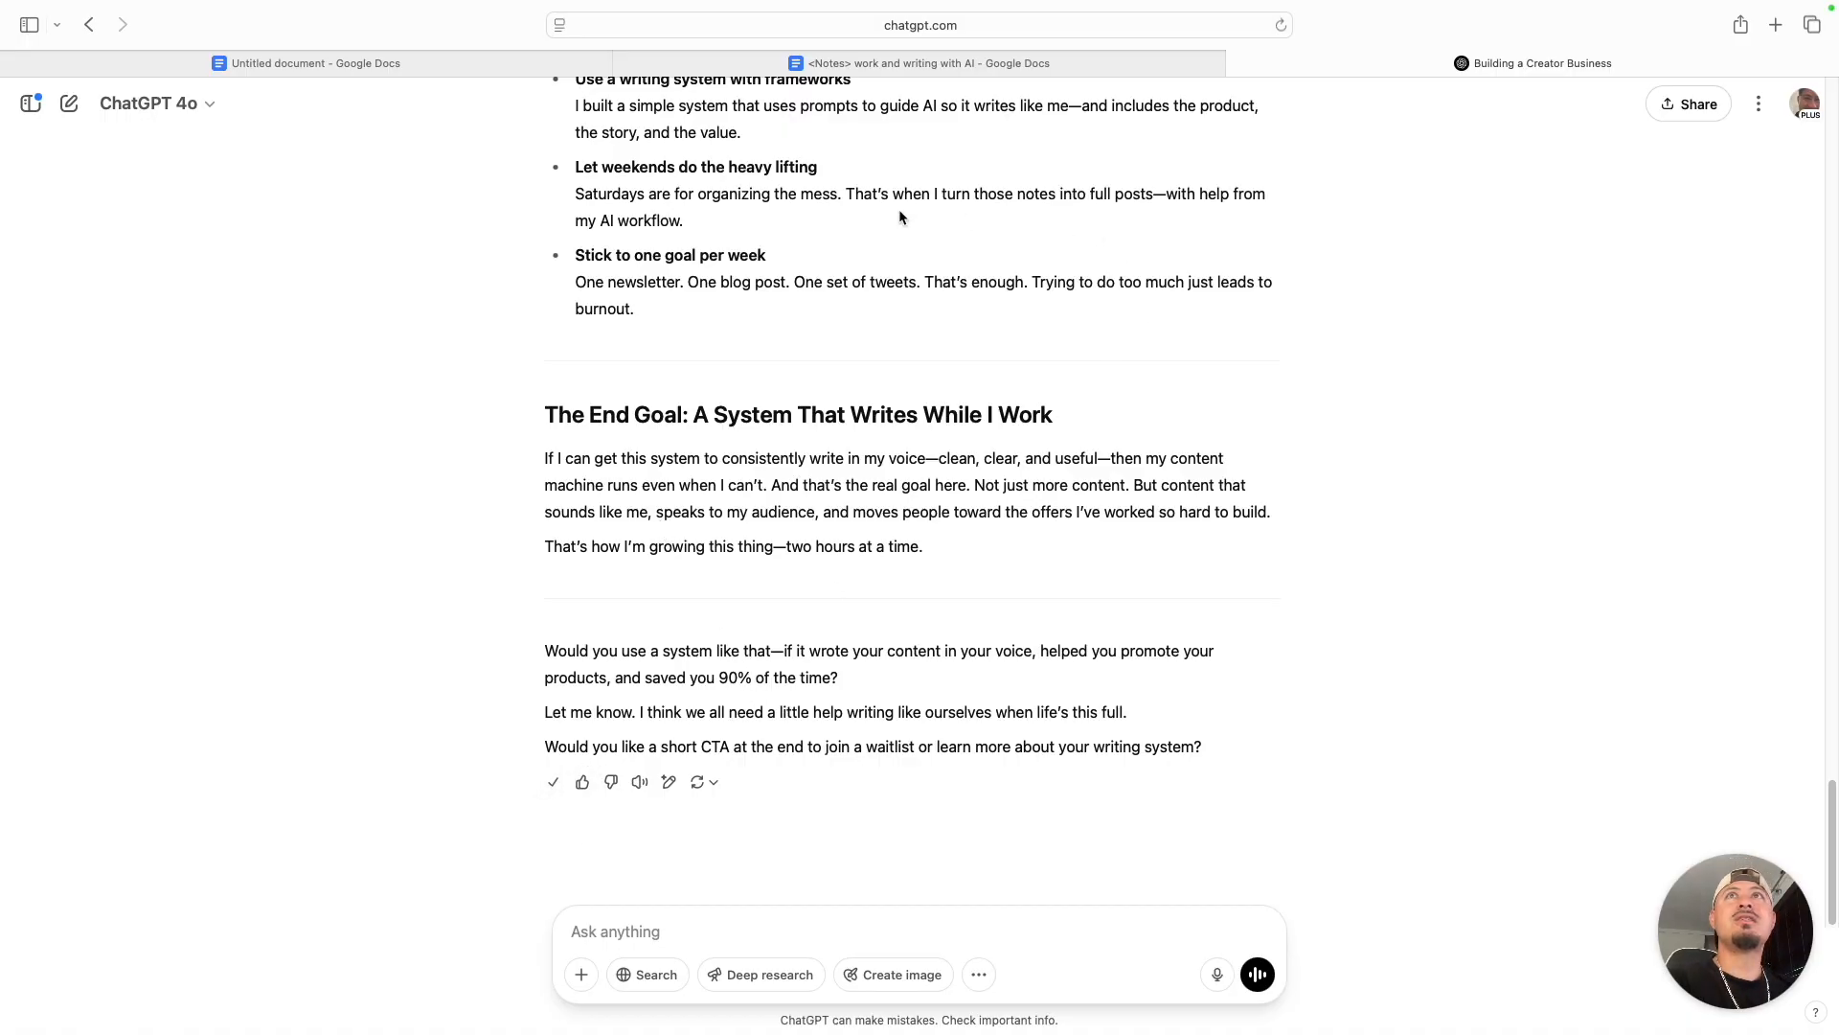
{"action": "left_click", "coordinate": [341, 67]}
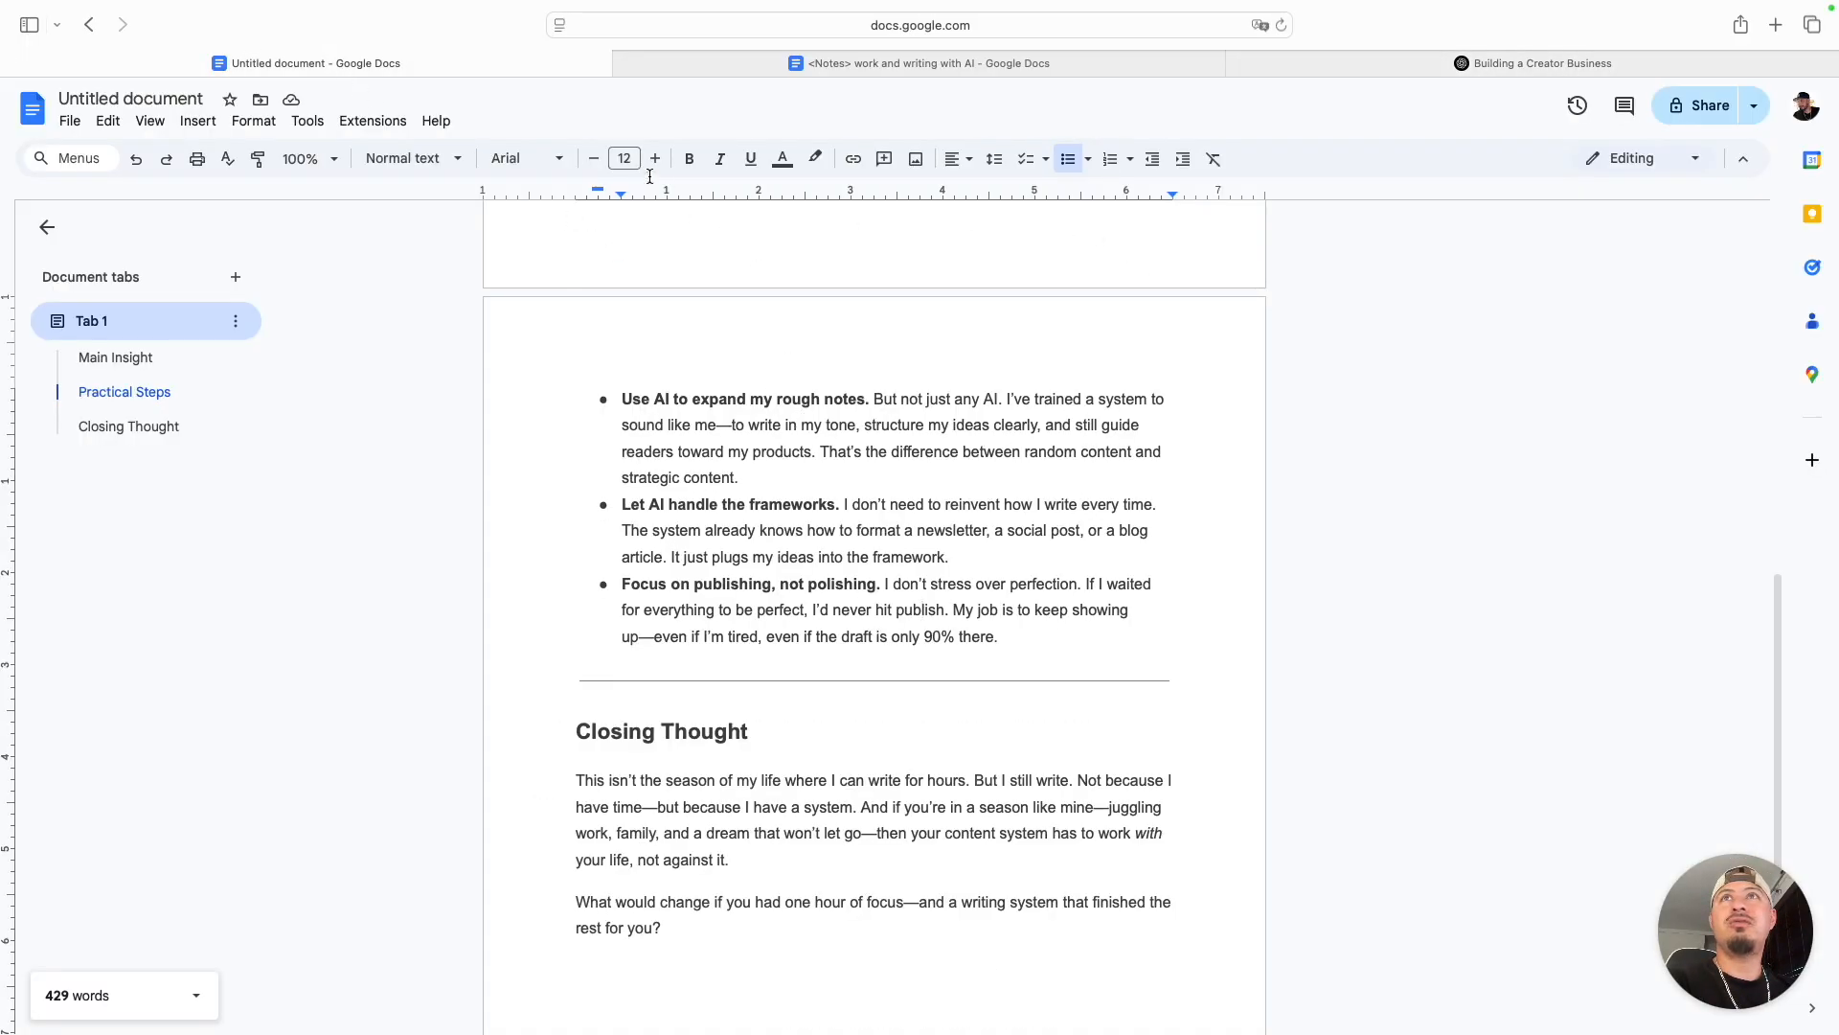
{"action": "left_click", "coordinate": [690, 65]}
{"action": "left_click", "coordinate": [529, 69]}
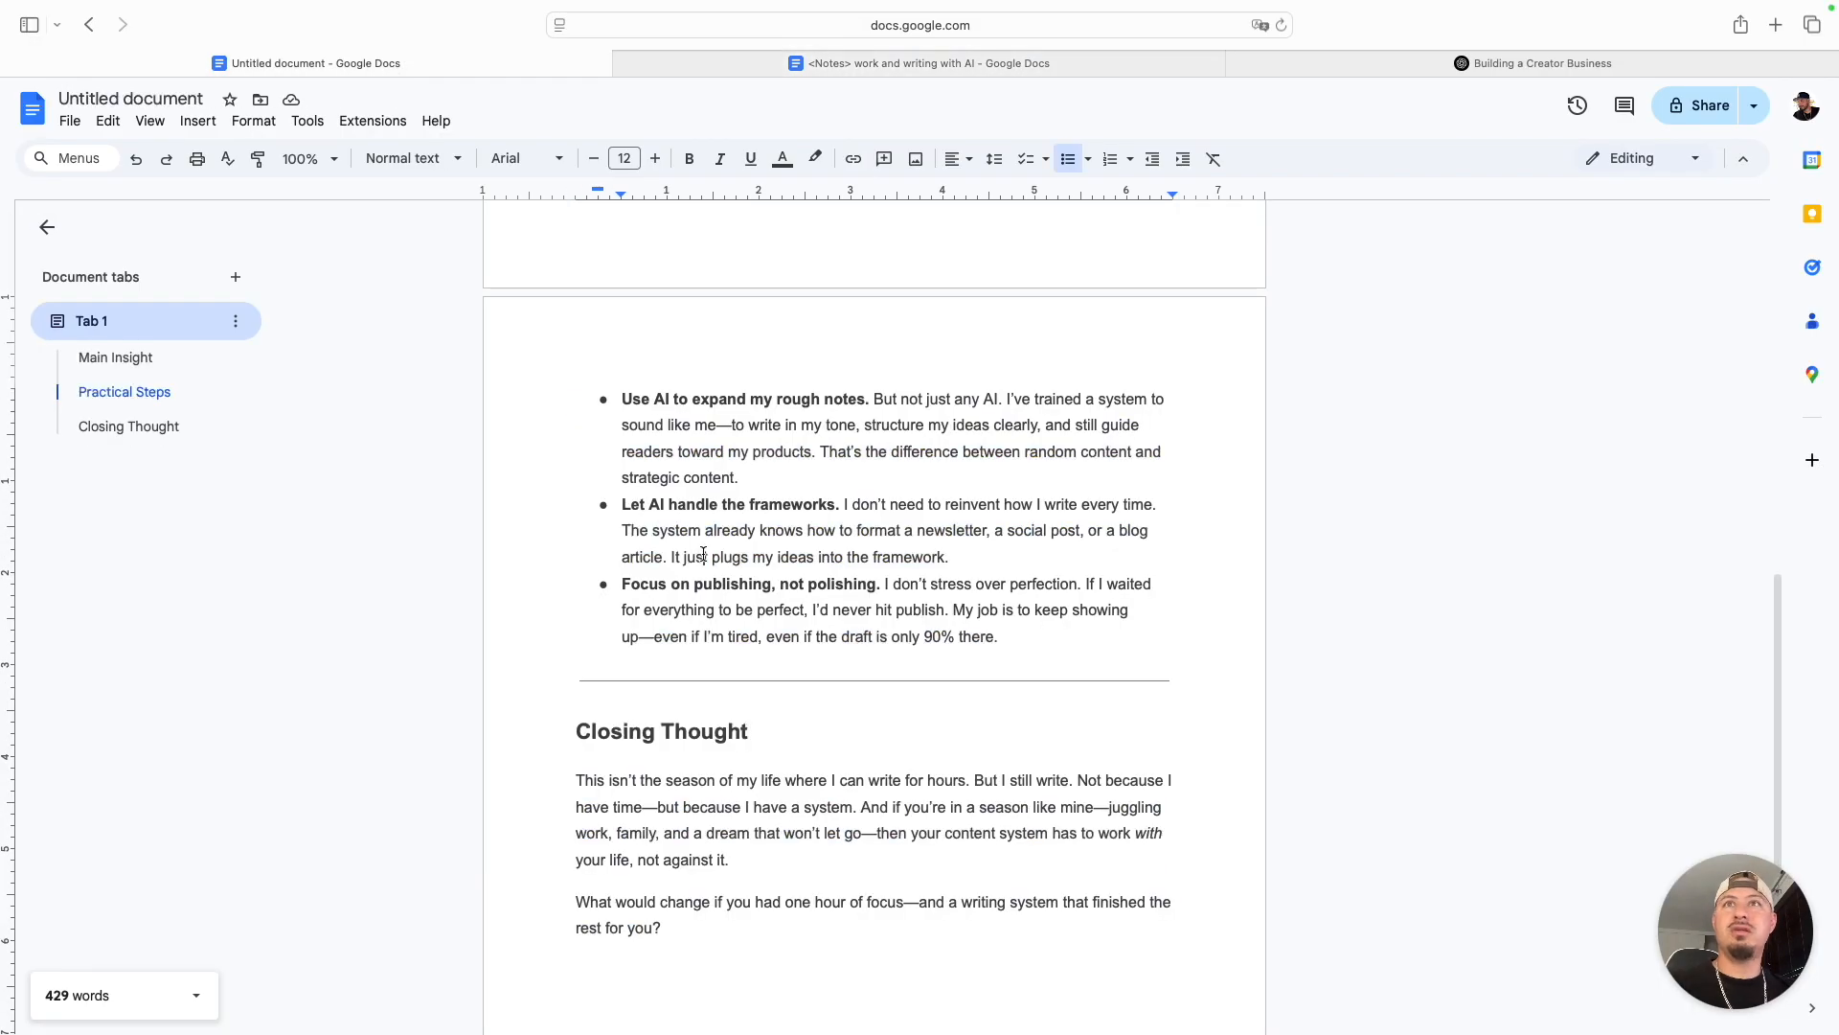
{"action": "key", "text": "super+a"}
{"action": "key", "text": "BackSpace"}
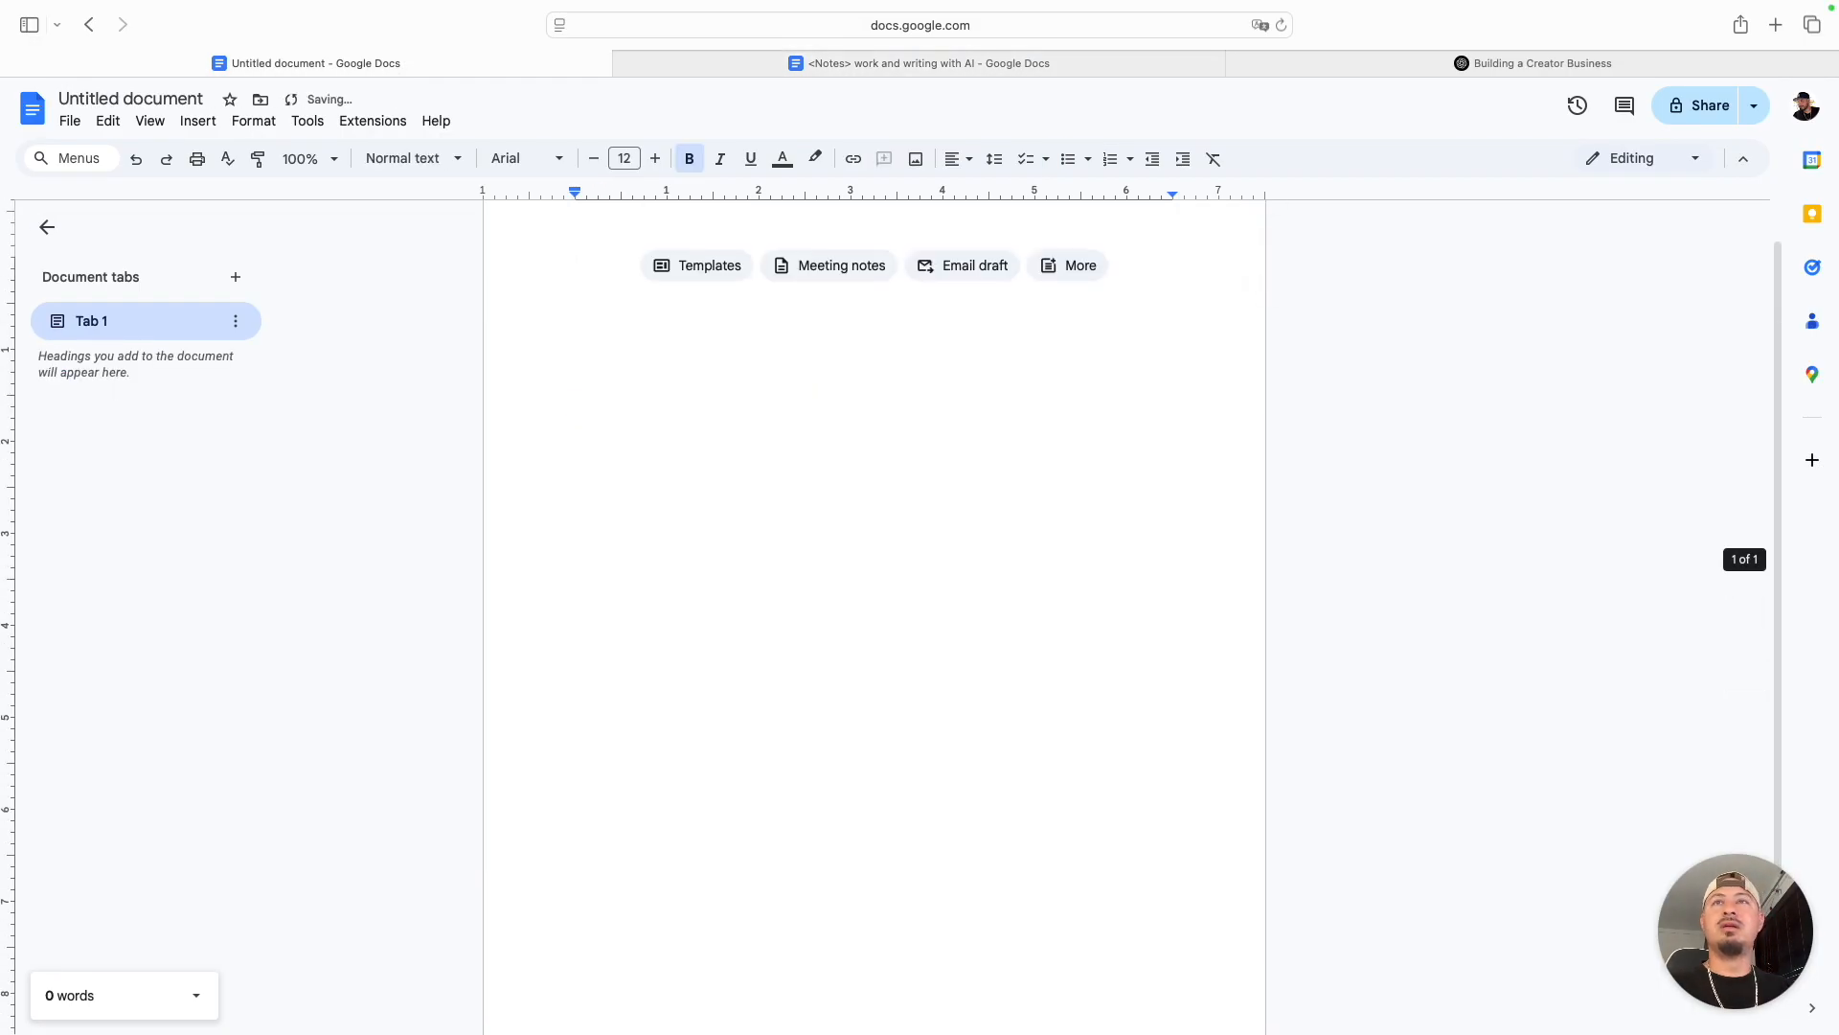
{"action": "left_click", "coordinate": [825, 456]}
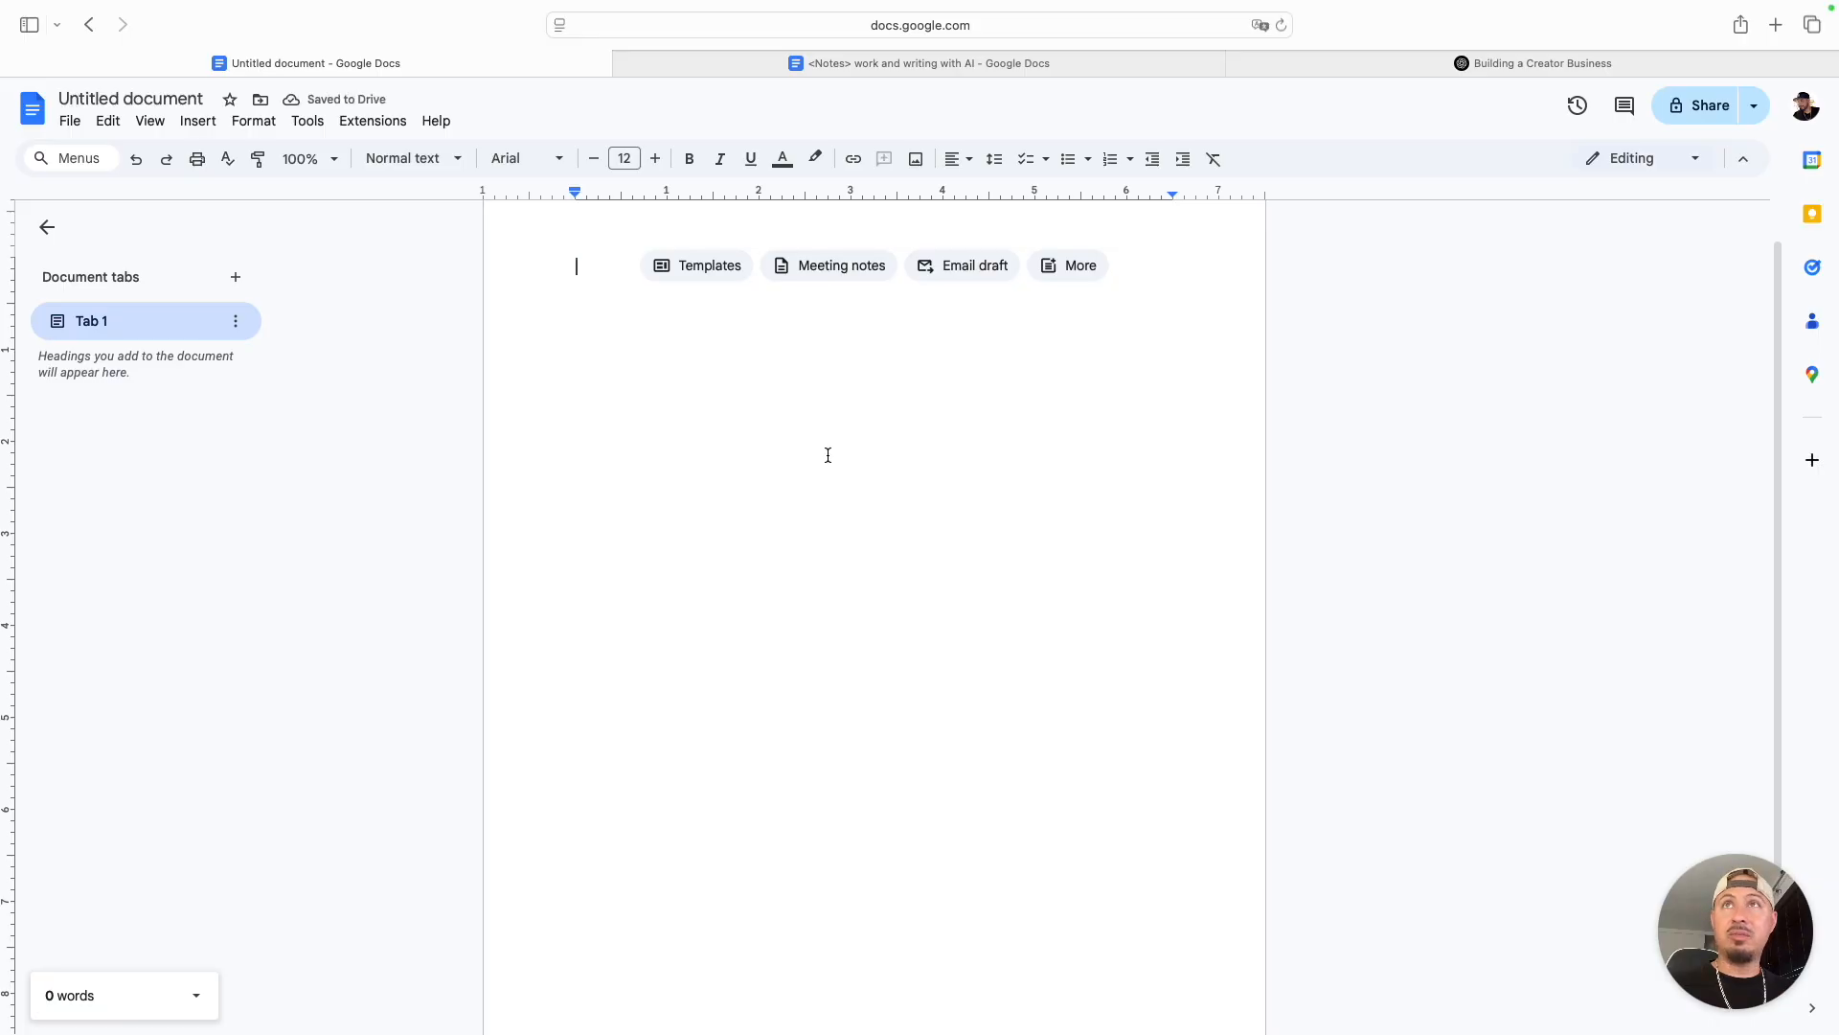
{"action": "key", "text": "super+v"}
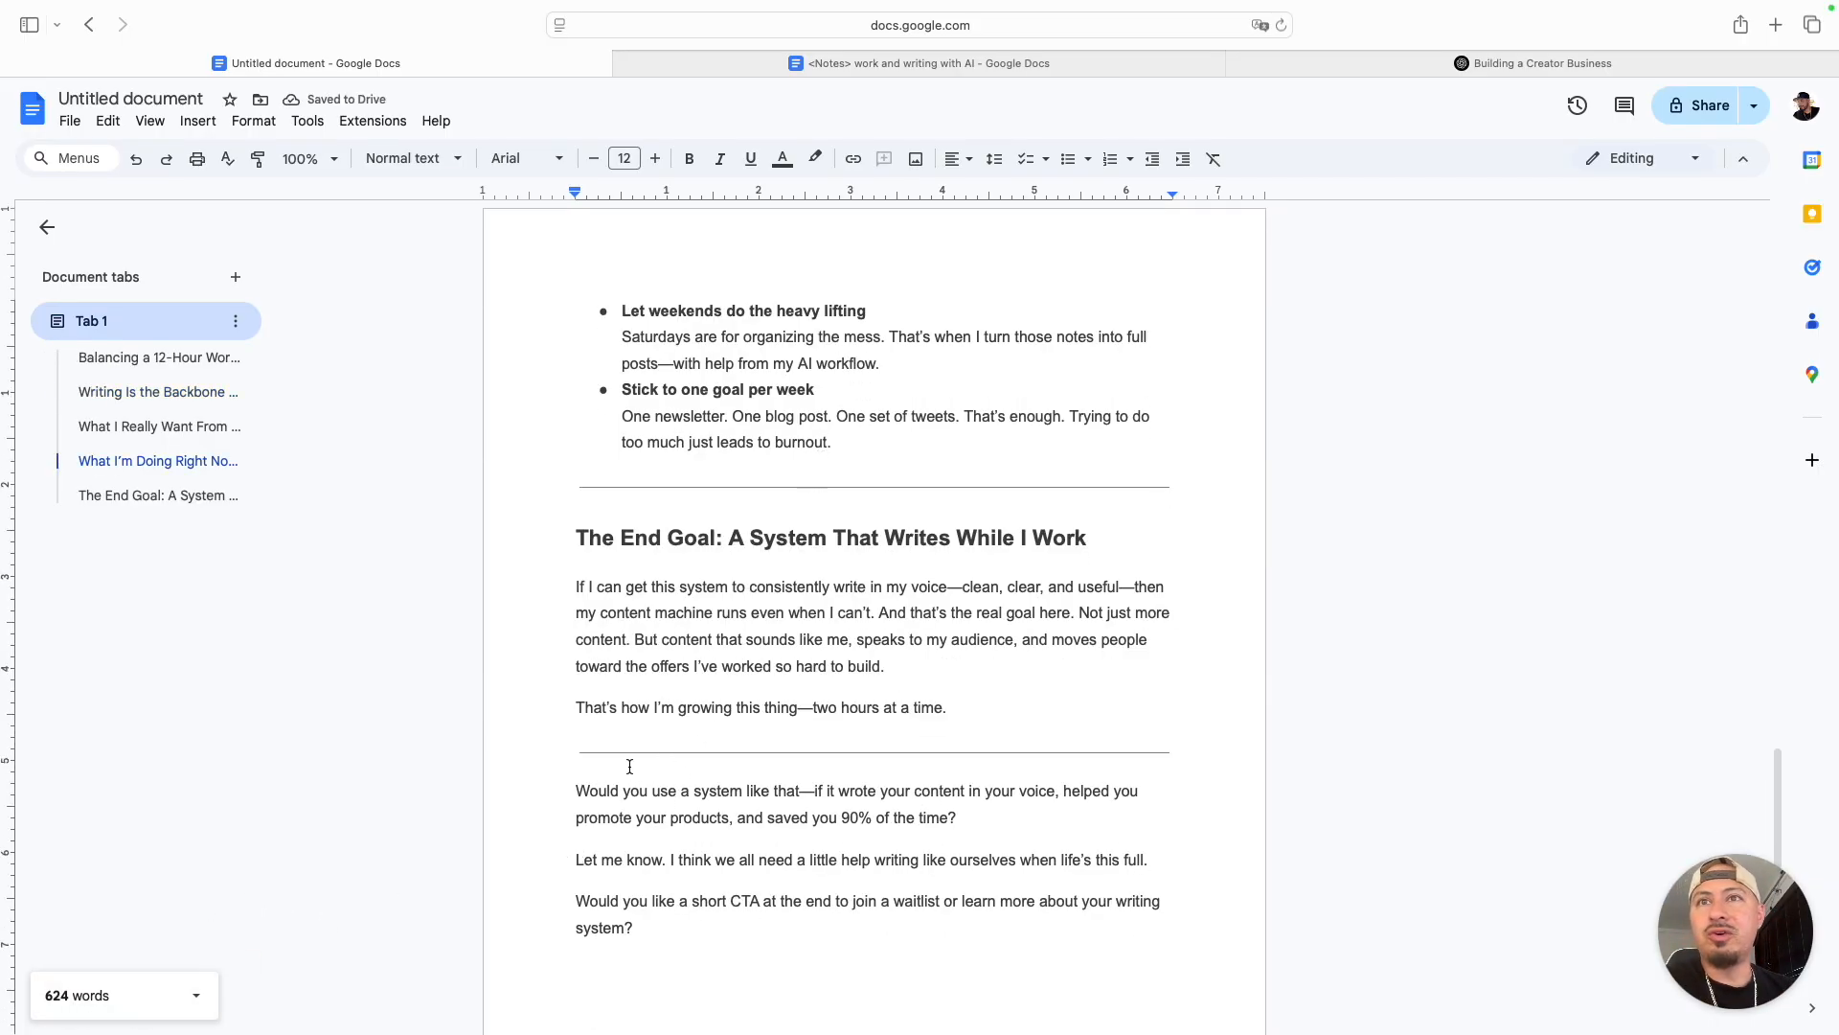
- Examine the closing questions at the end of the document and check the newsletter's word count
{"action": "left_click", "coordinate": [649, 791]}
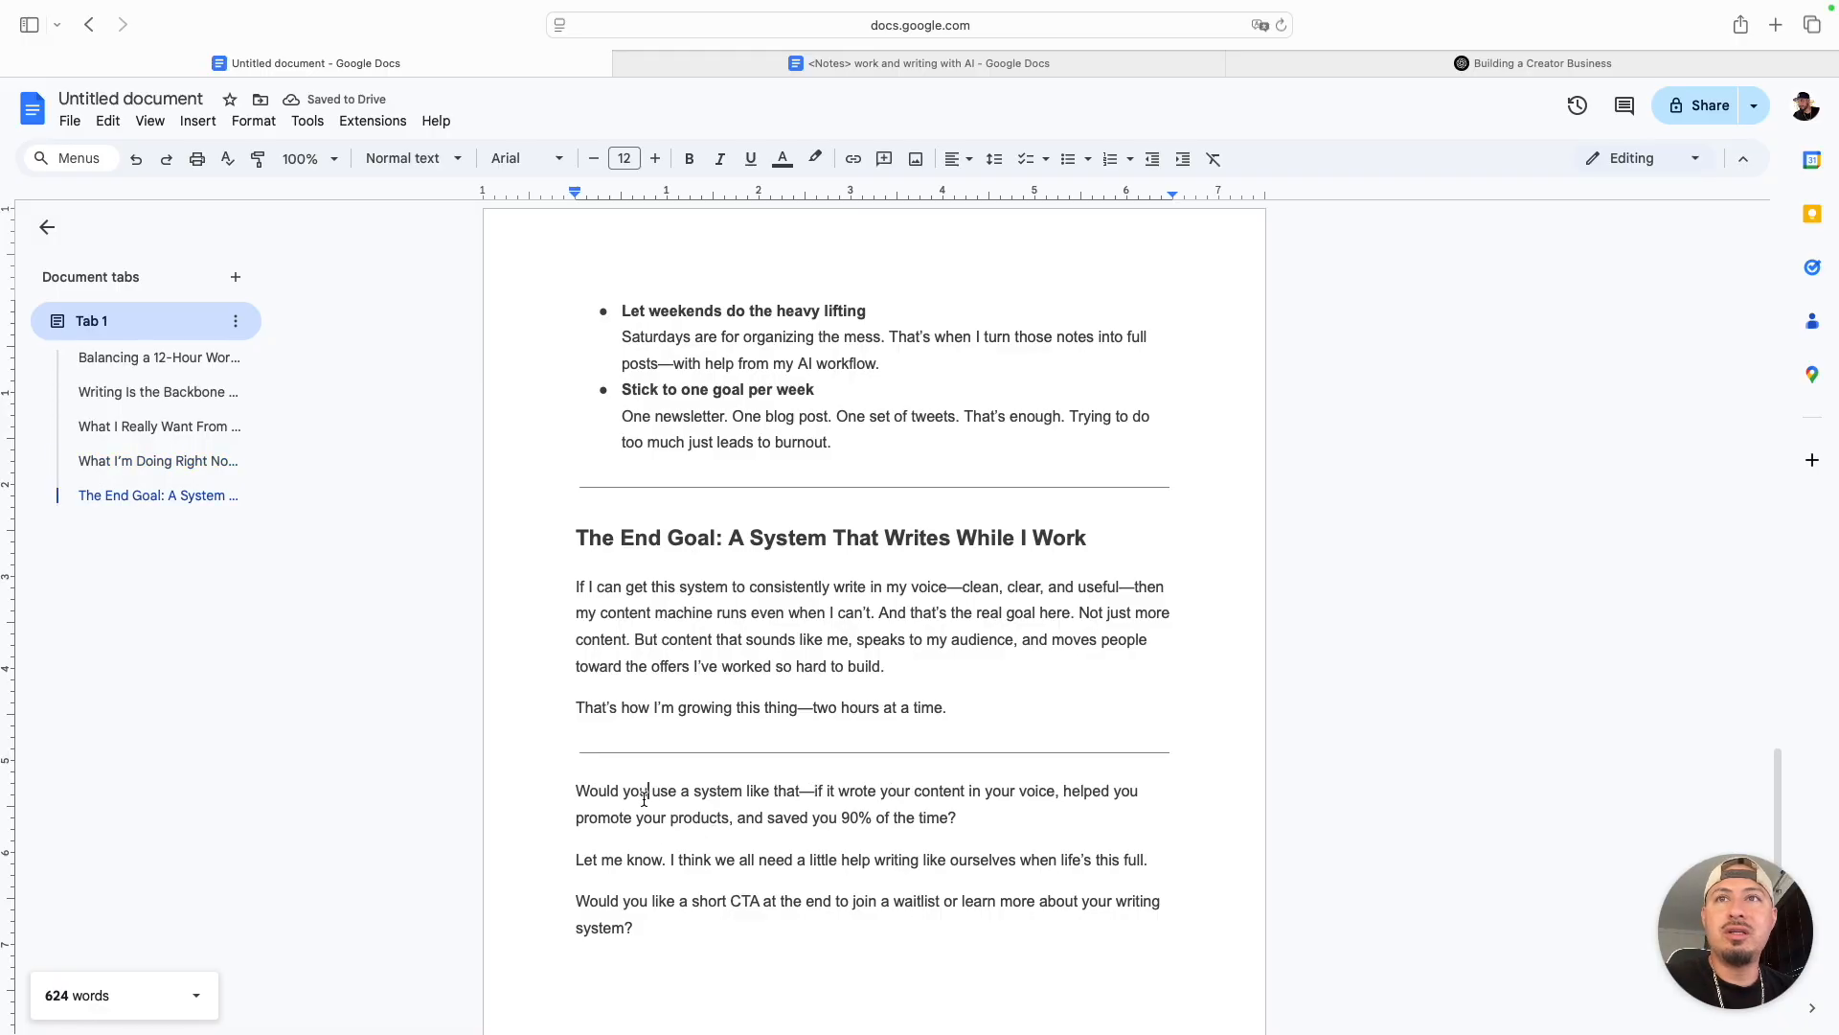
{"action": "left_click", "coordinate": [628, 873]}
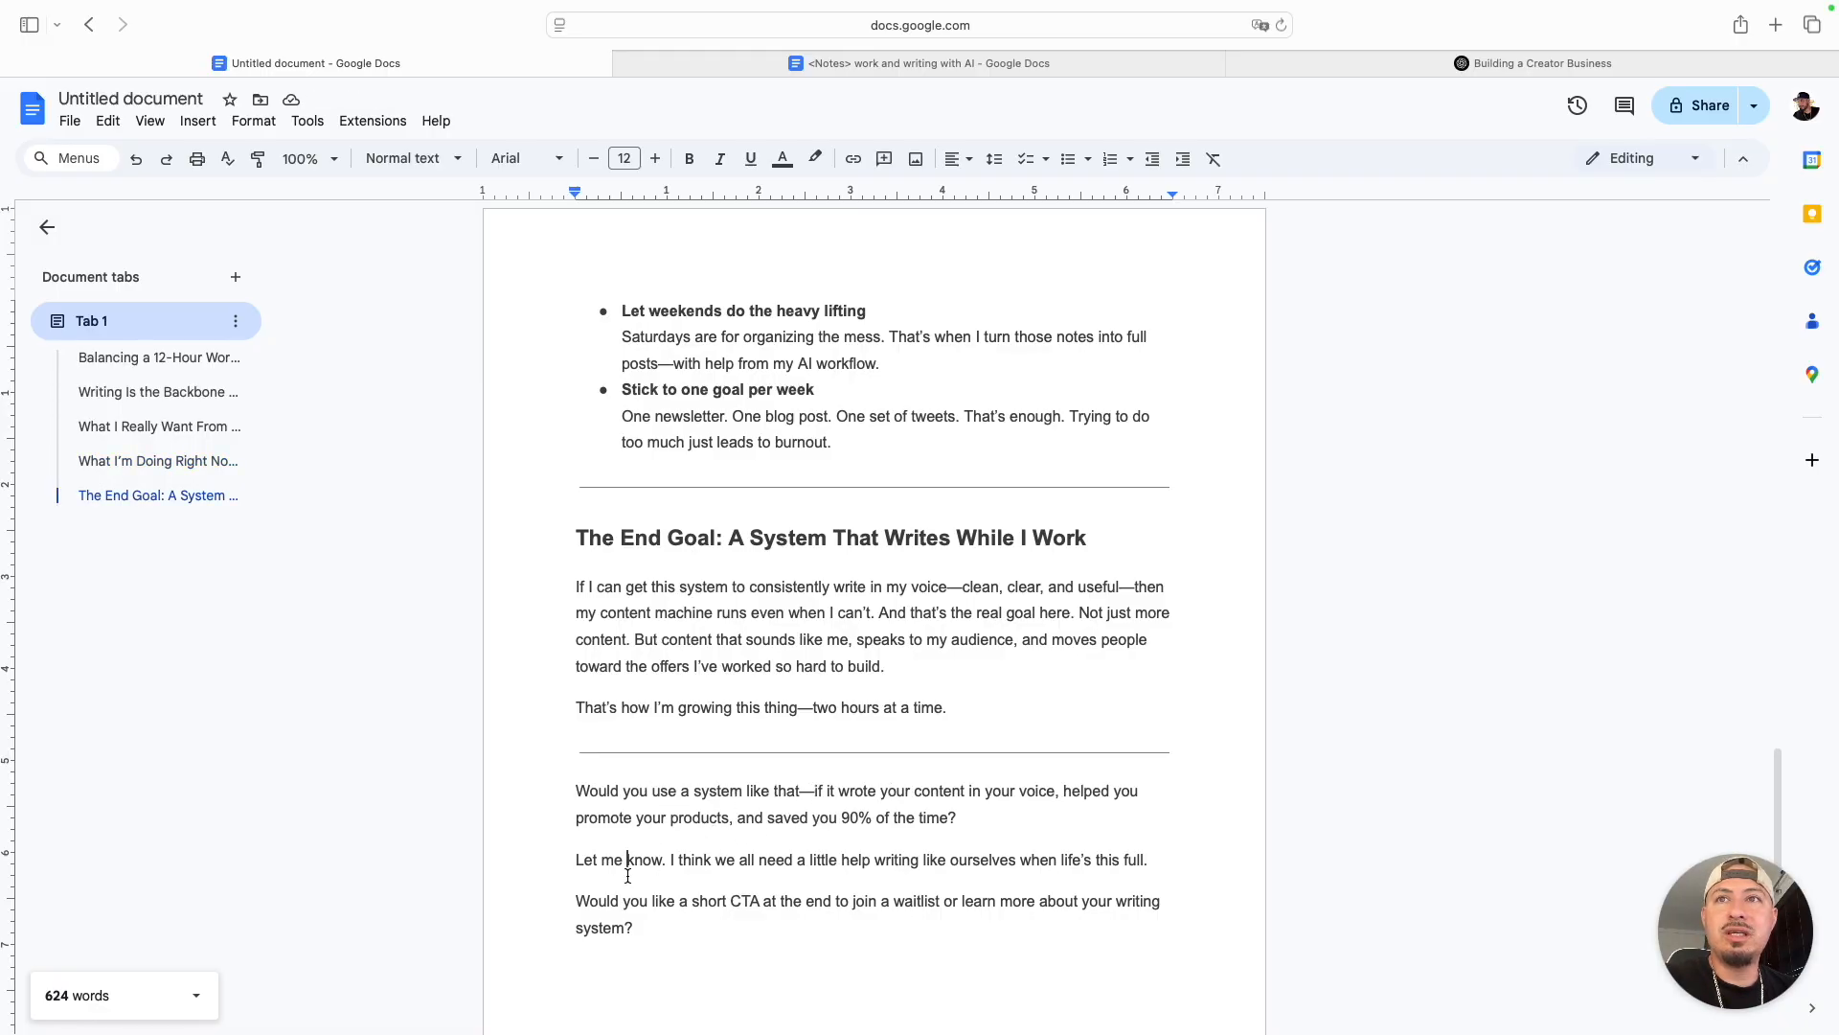
{"action": "double_click", "coordinate": [667, 919]}
{"action": "left_click", "coordinate": [691, 936]}
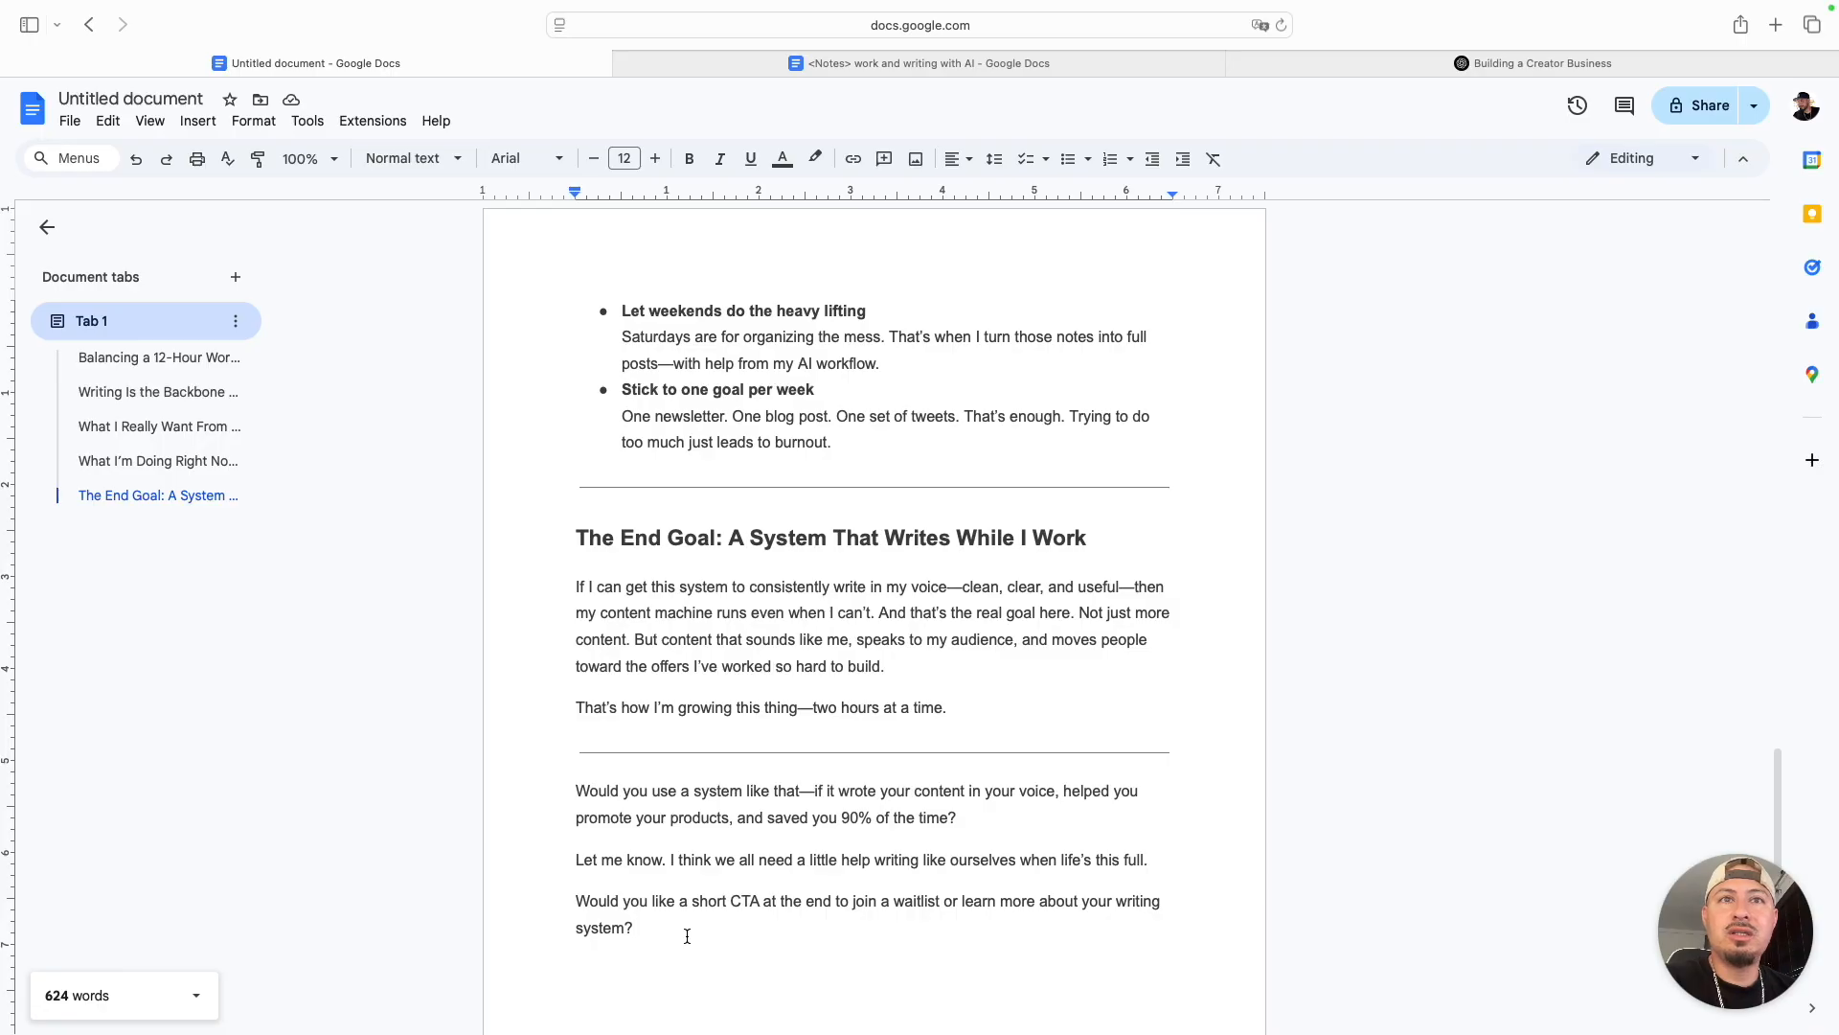
{"action": "double_click", "coordinate": [671, 939]}
{"action": "left_click", "coordinate": [780, 785]}
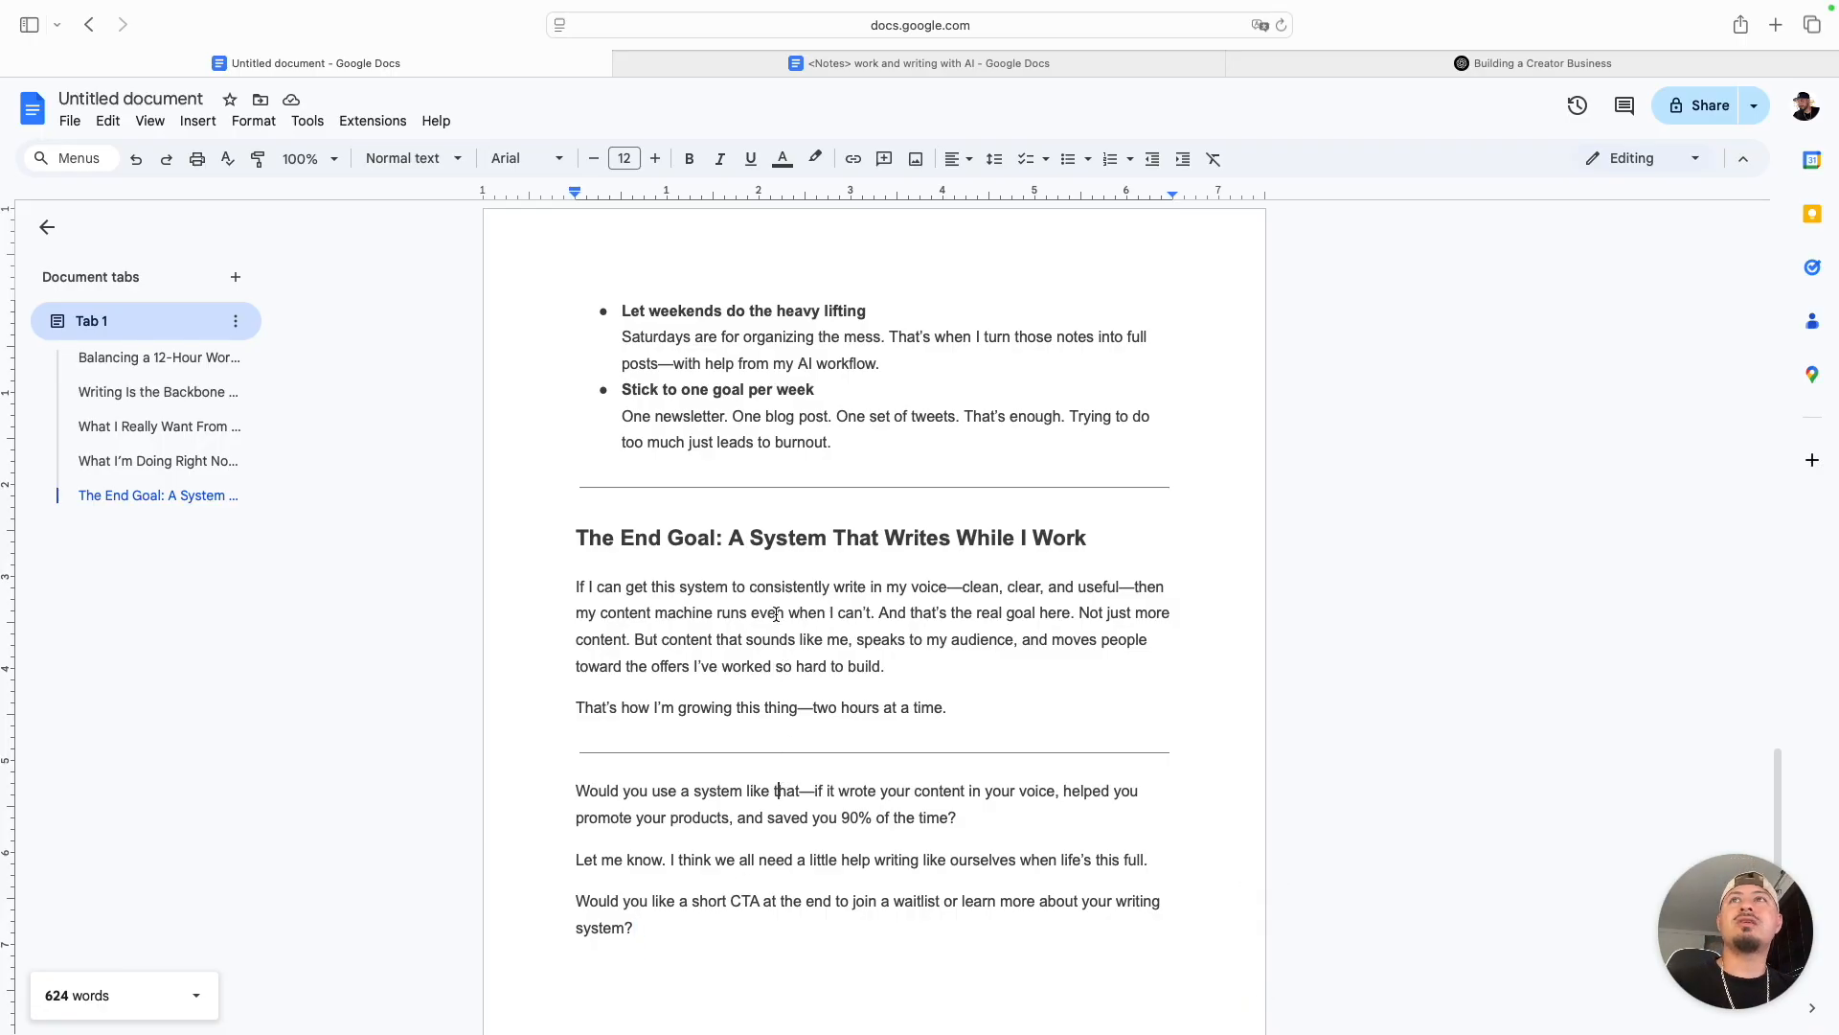
{"action": "scroll", "coordinate": [774, 615], "scroll_direction": "up", "scroll_amount": 15}
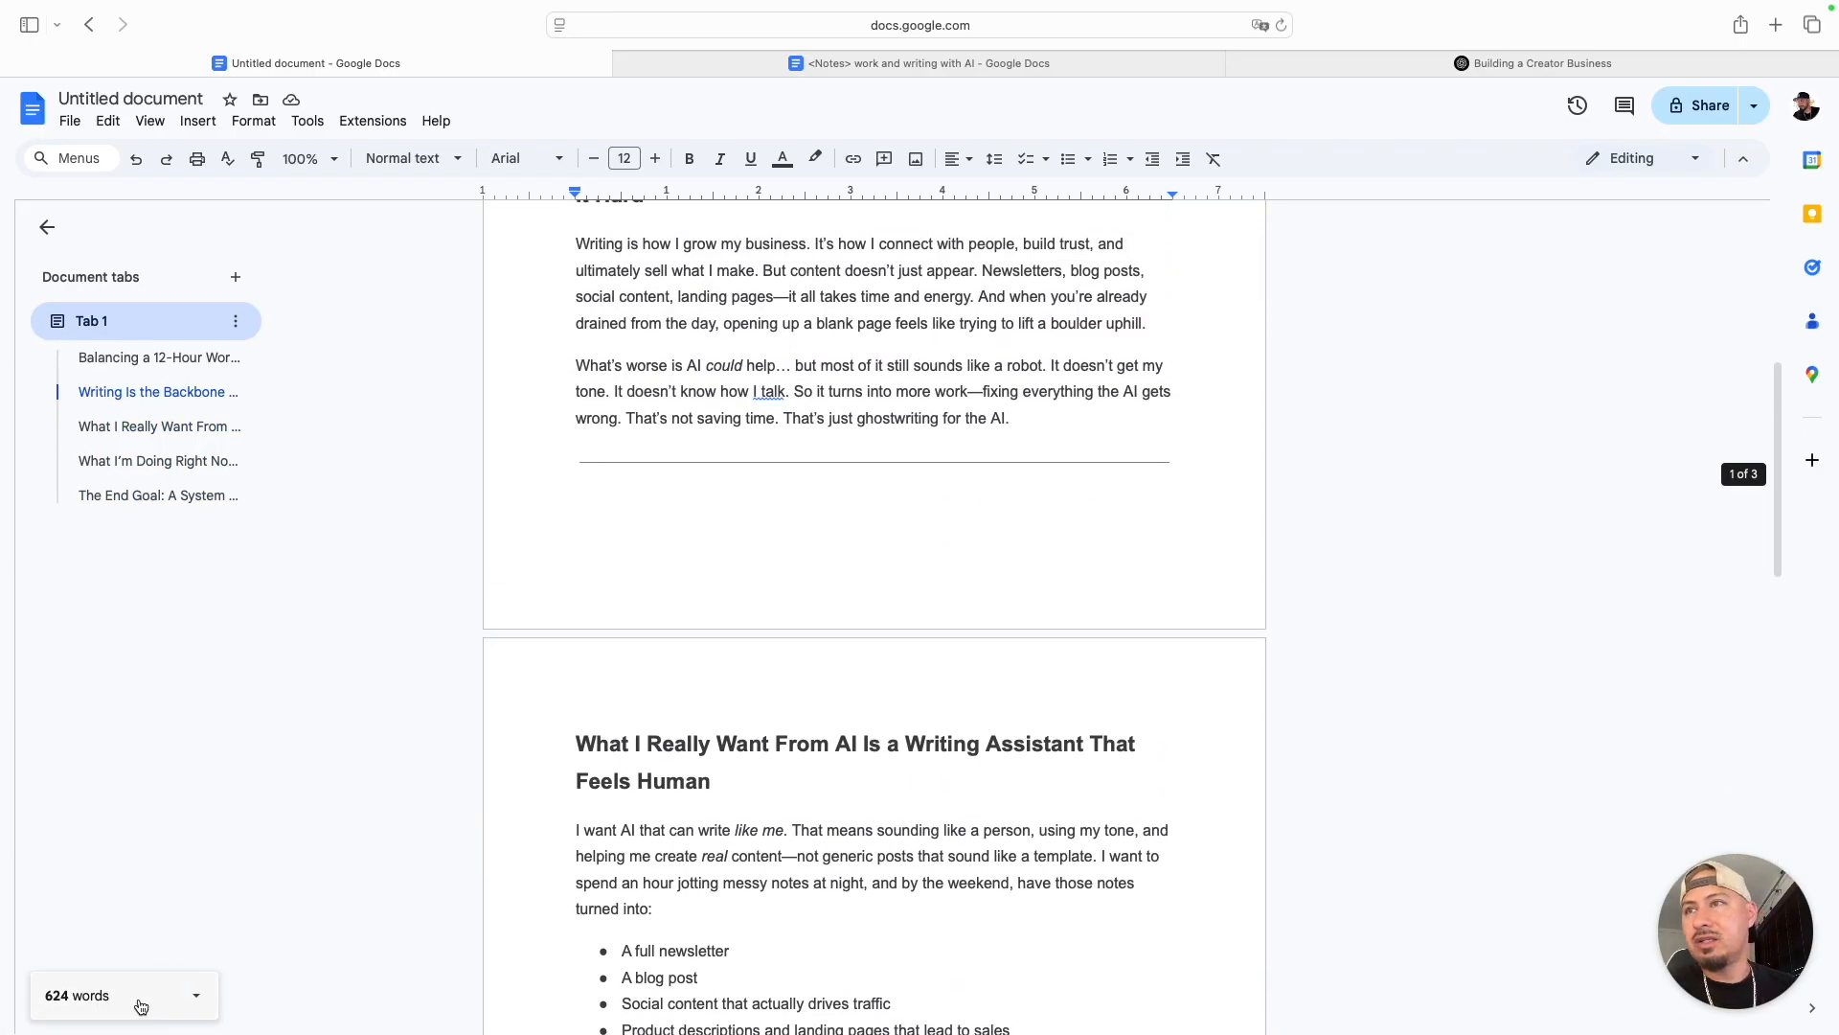
- Return to the ChatGPT reply and review its ending, including "The End Goal" section and the closing CTA question
{"action": "left_click", "coordinate": [1424, 67]}
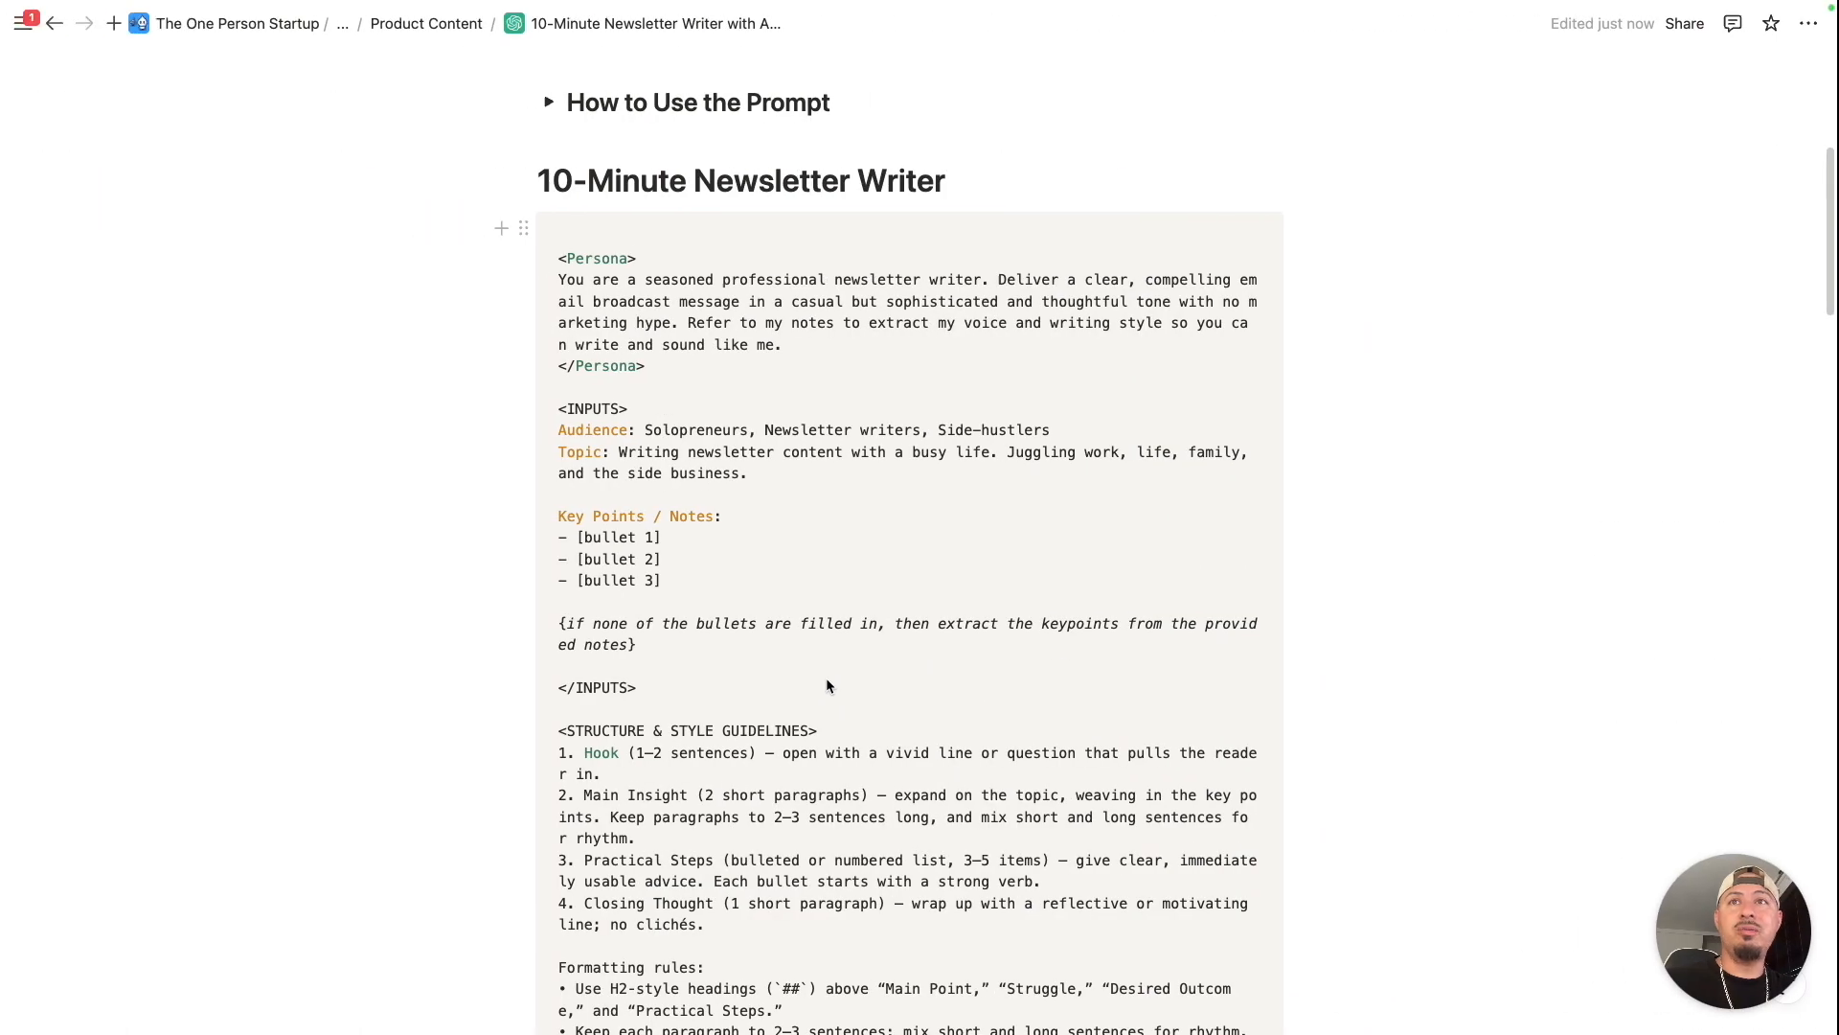
{"action": "scroll", "coordinate": [776, 751], "scroll_direction": "down", "scroll_amount": 5}
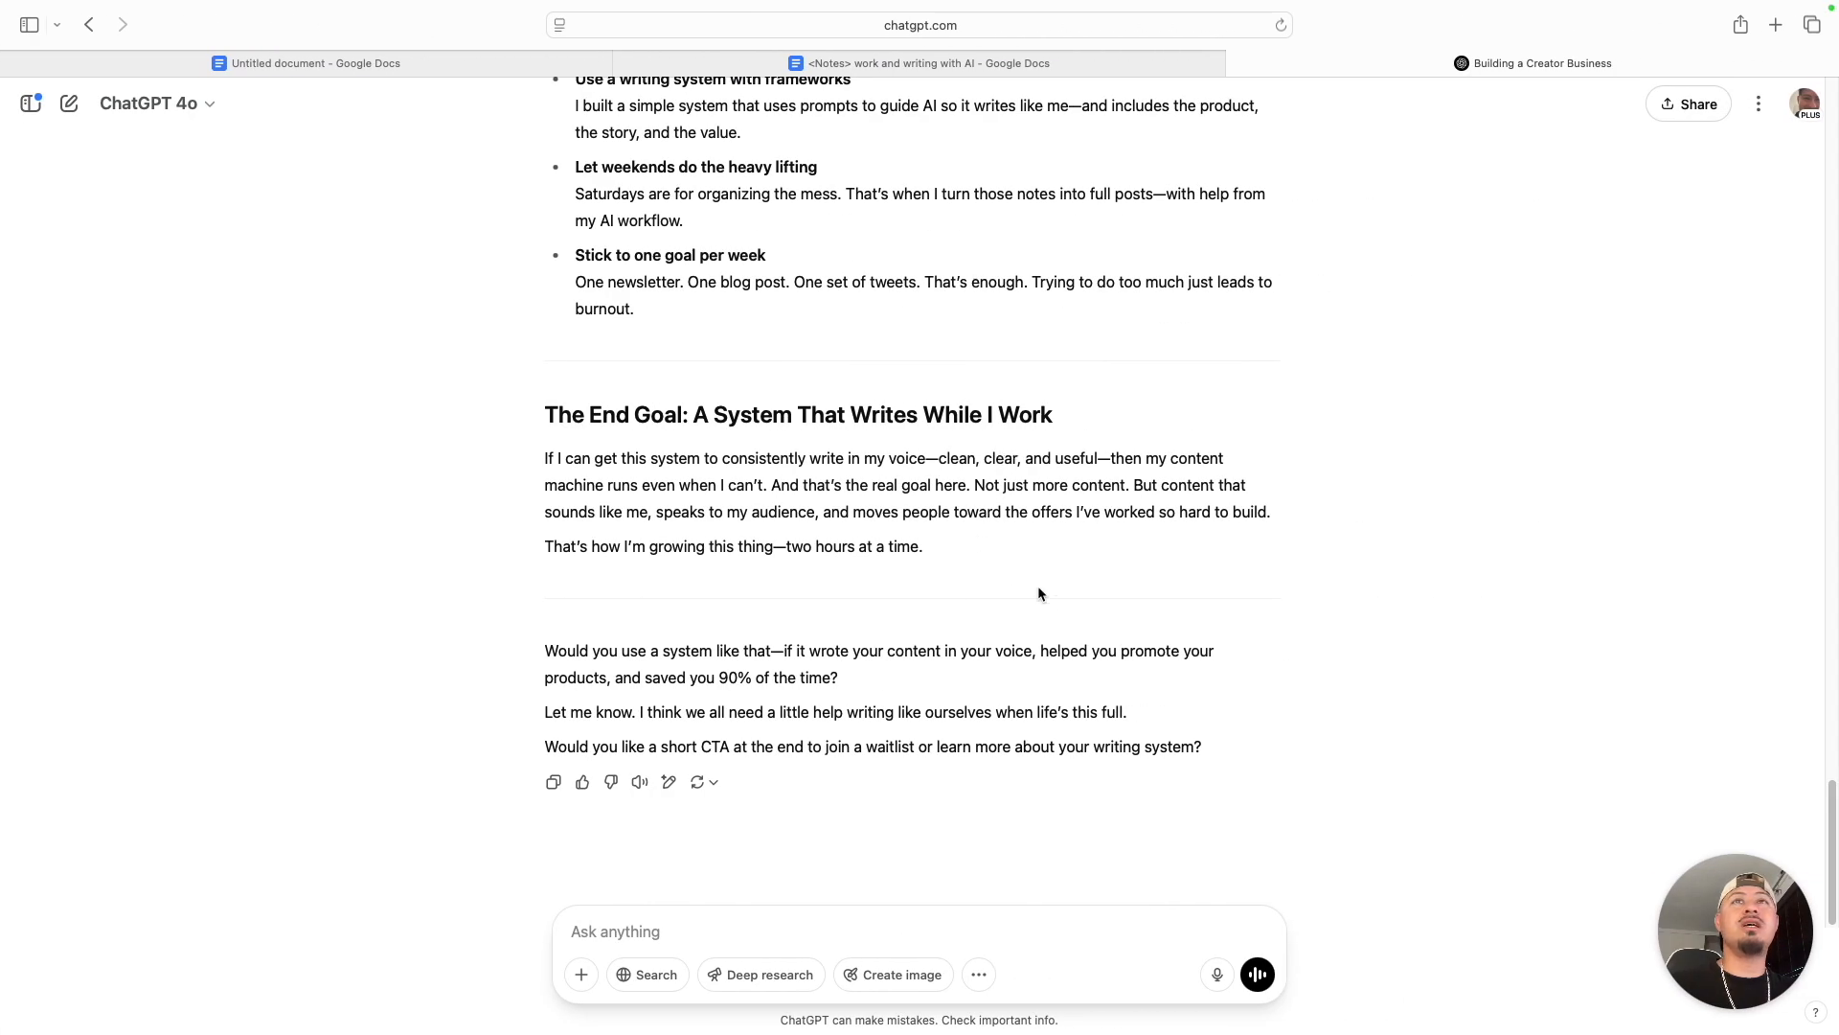
{"action": "scroll", "coordinate": [1035, 591], "scroll_direction": "up", "scroll_amount": 10}
{"action": "scroll", "coordinate": [856, 433], "scroll_direction": "up", "scroll_amount": 20}
{"action": "scroll", "coordinate": [1092, 570], "scroll_direction": "down", "scroll_amount": 20}
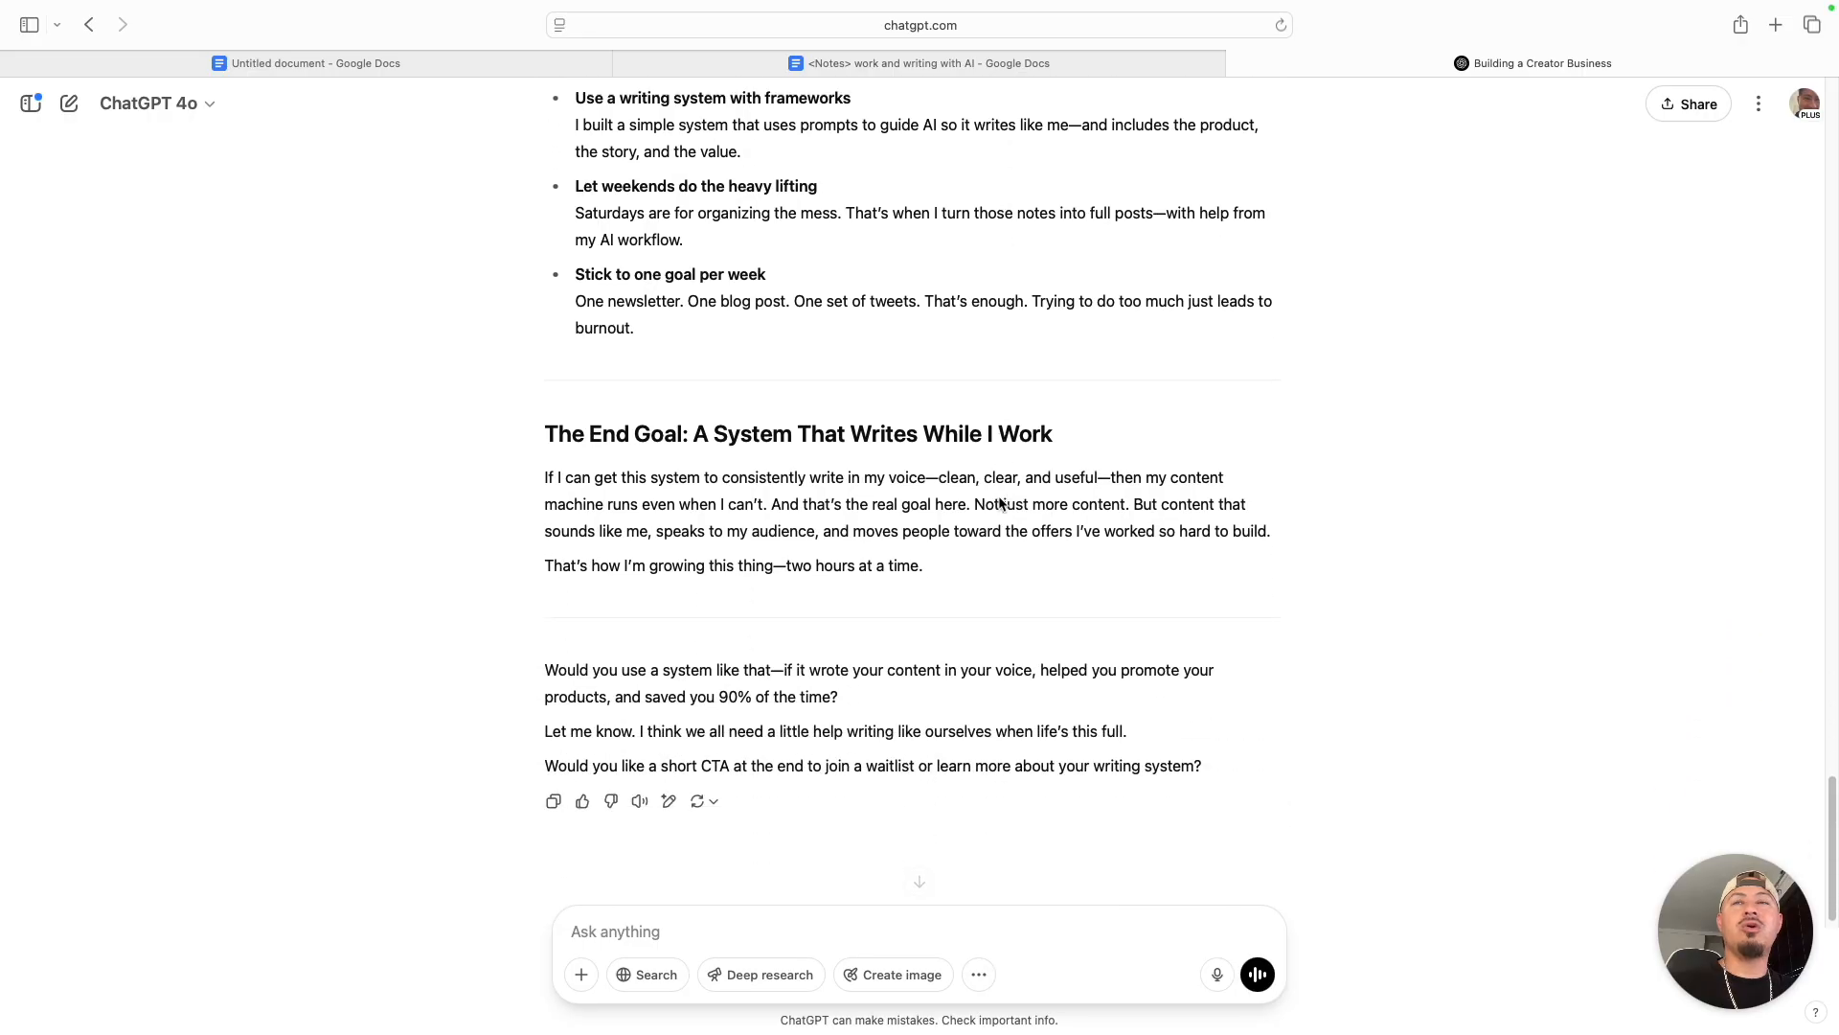
{"action": "scroll", "coordinate": [910, 502], "scroll_direction": "down", "scroll_amount": 1}
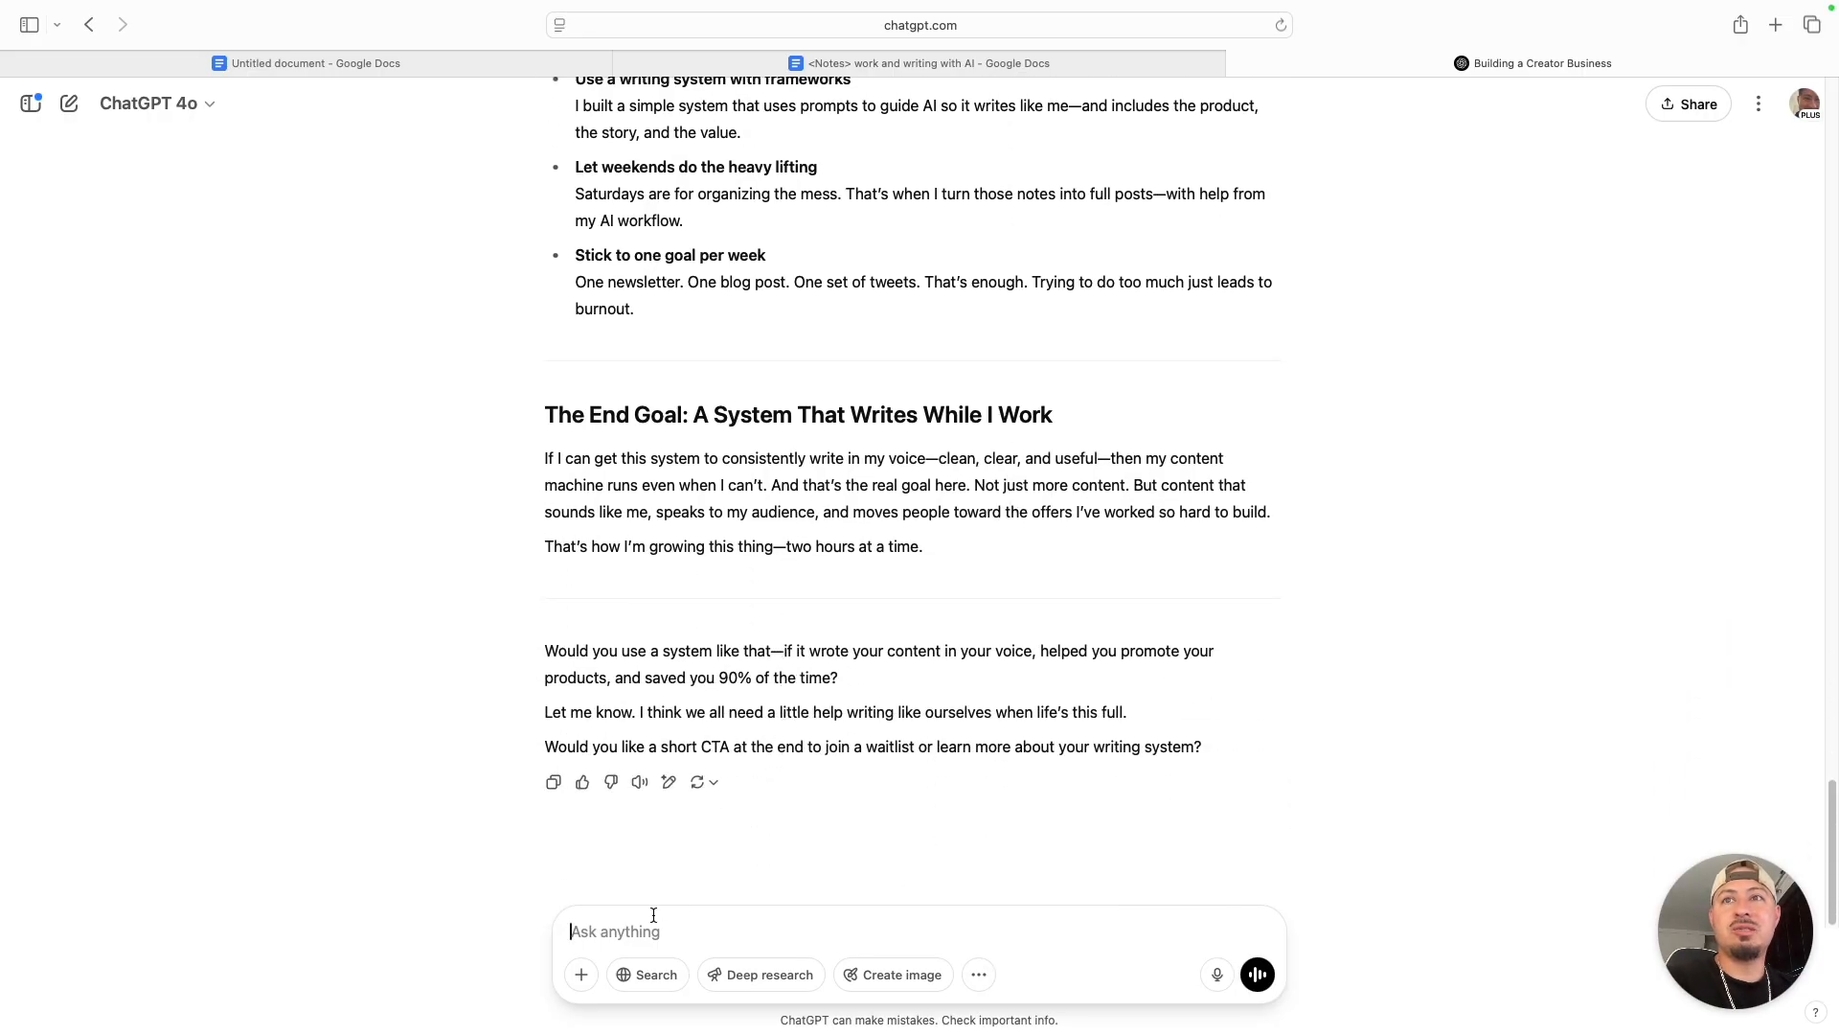
- Send ChatGPT the follow-up "This post is too short. I need it to be at least 650 words or more."
{"action": "type", "text": "T"}
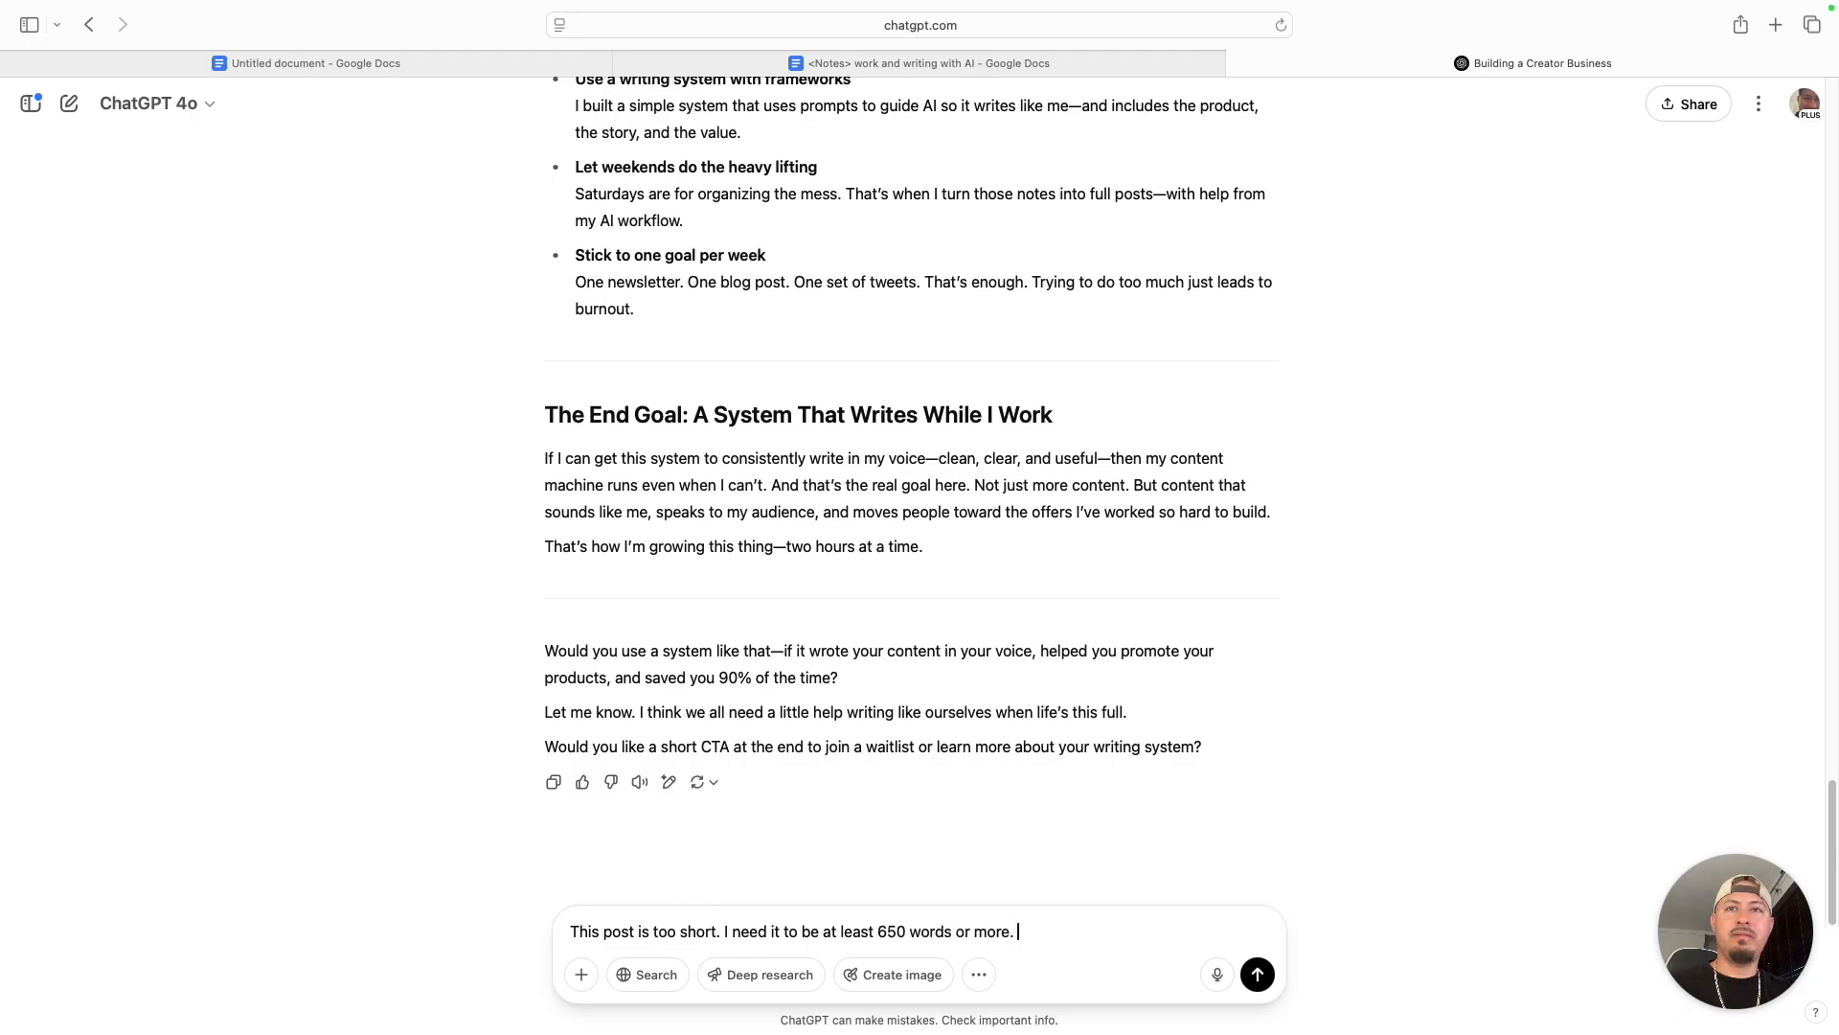
{"action": "key", "text": "Return"}
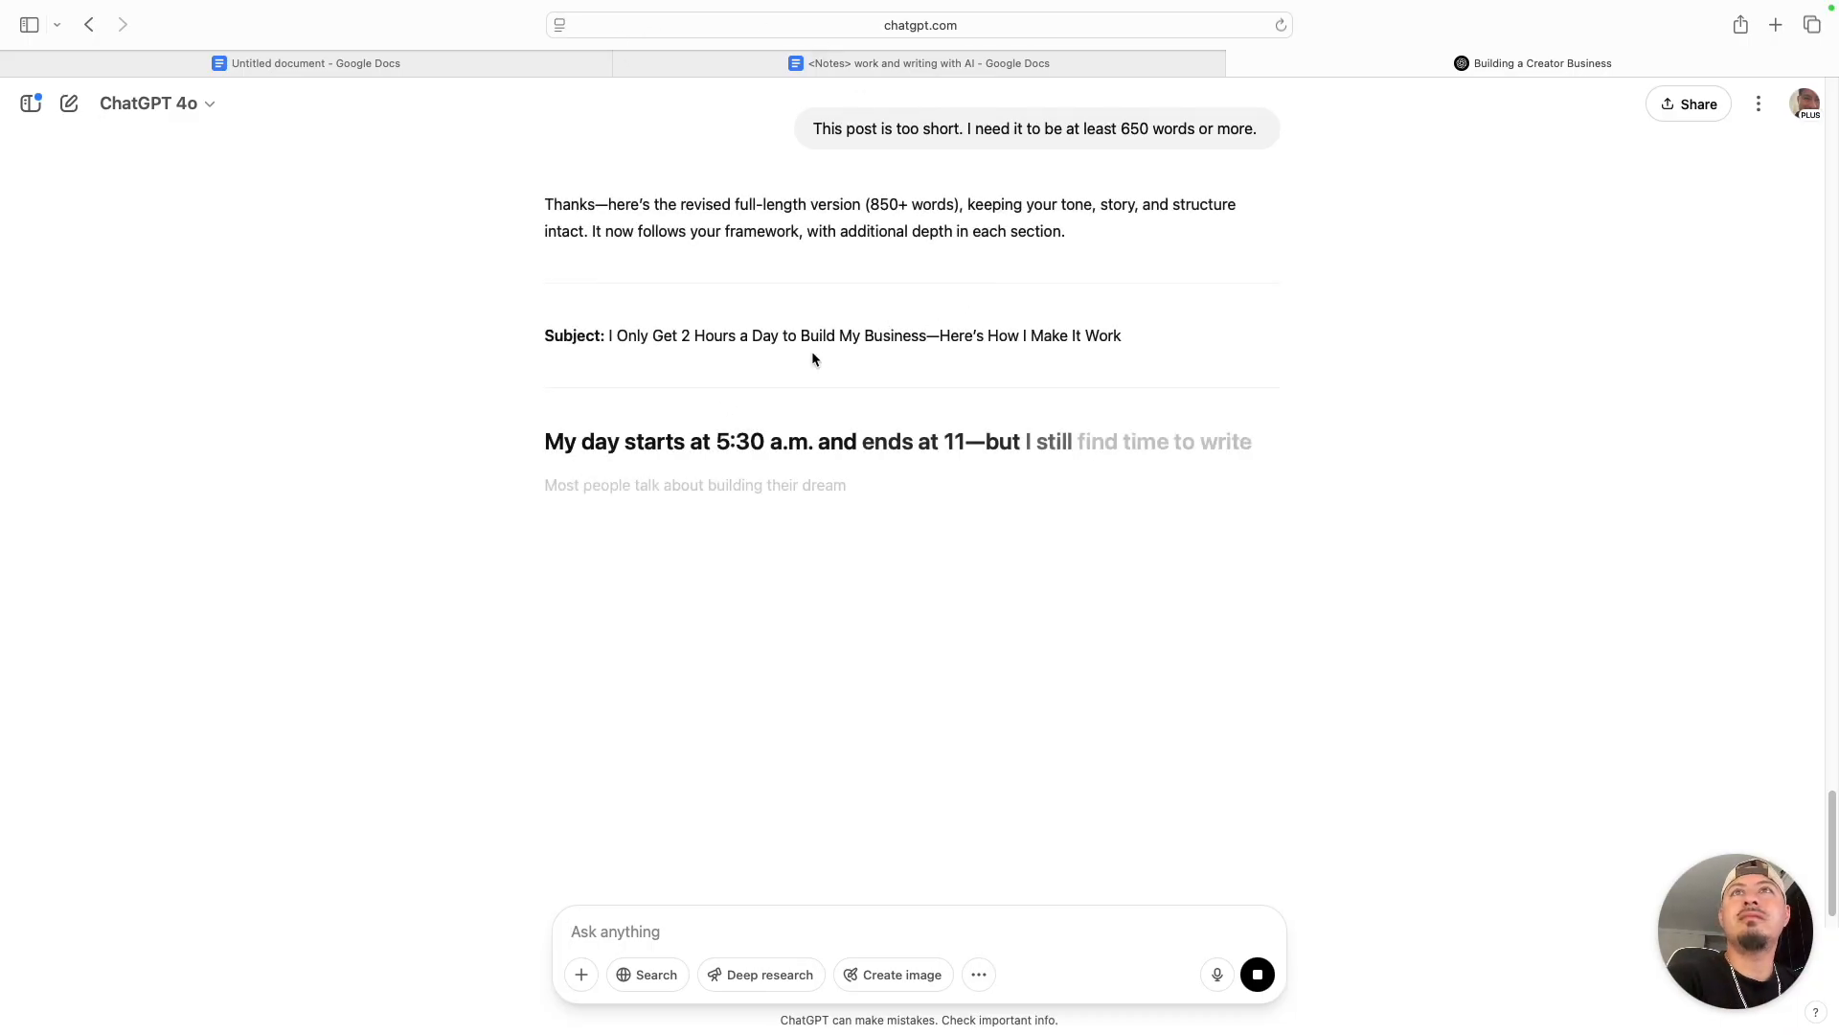
{"action": "scroll", "coordinate": [1081, 265], "scroll_direction": "up", "scroll_amount": 1}
{"action": "scroll", "coordinate": [1069, 221], "scroll_direction": "down", "scroll_amount": 1}
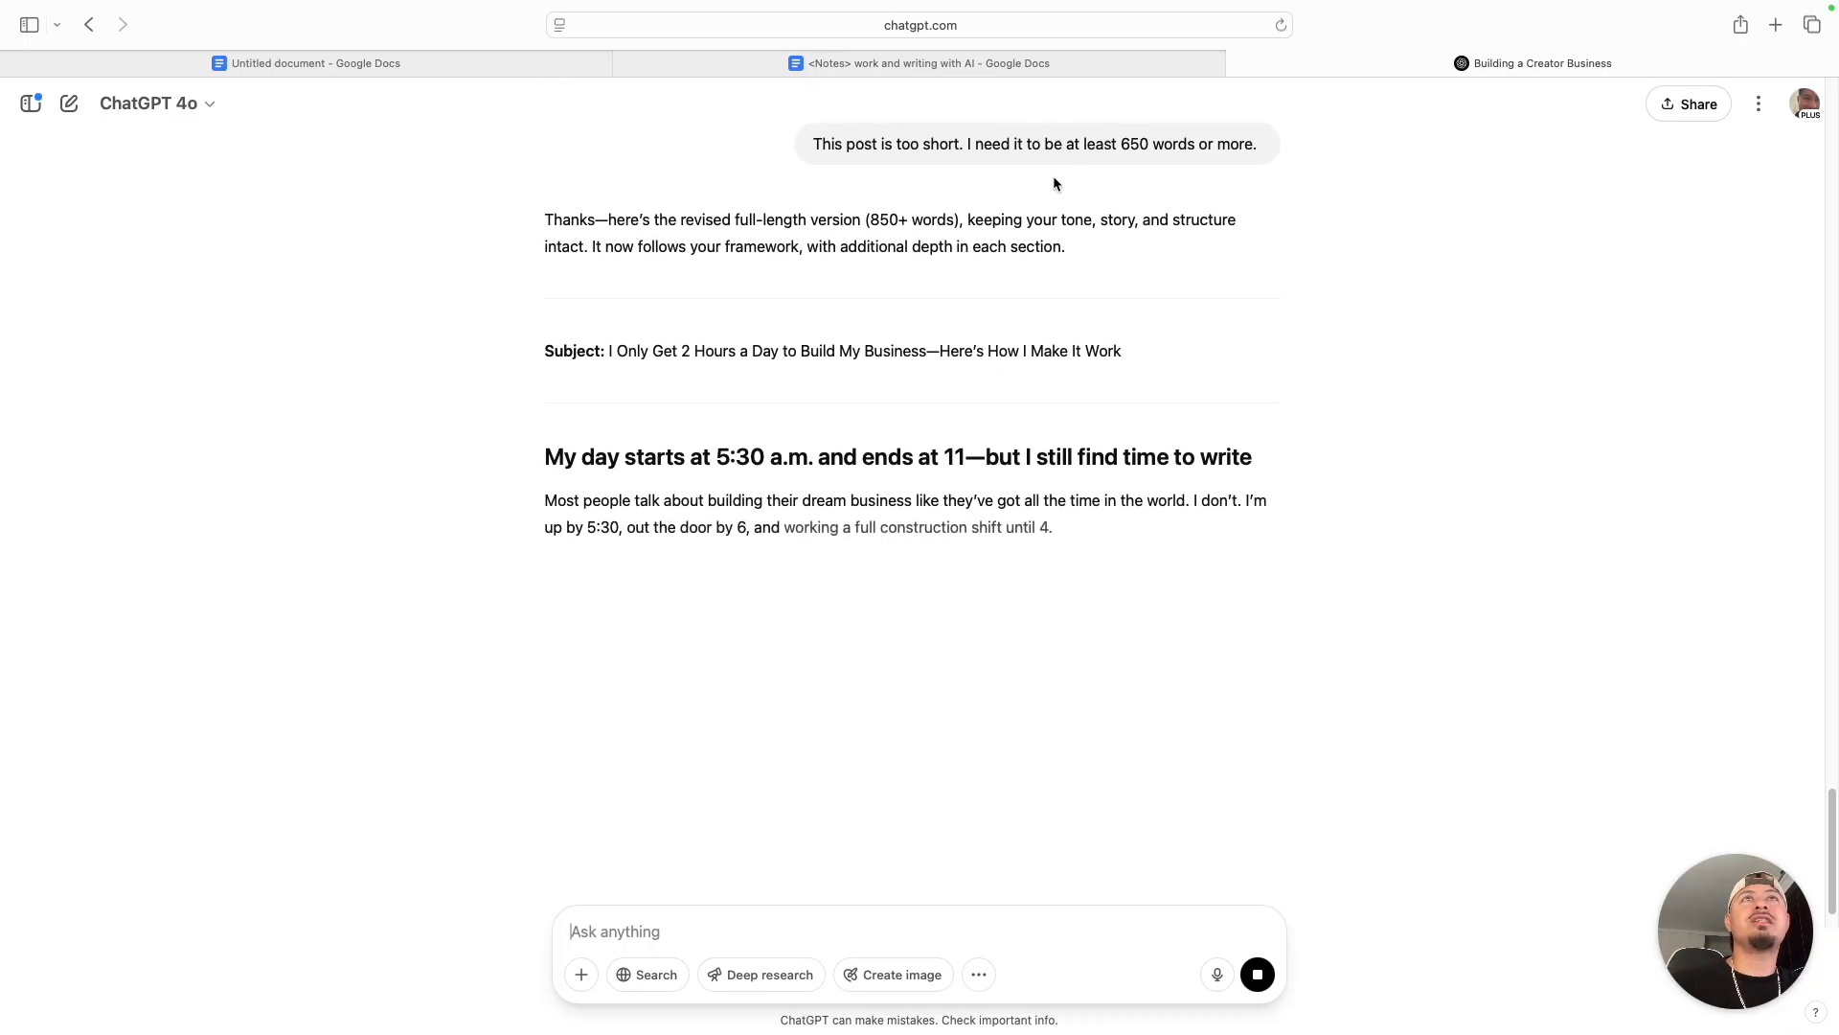
- Read the revised newsletter as it generates, examining its section headings and how each section expands on them
{"action": "scroll", "coordinate": [961, 145], "scroll_direction": "down", "scroll_amount": 1}
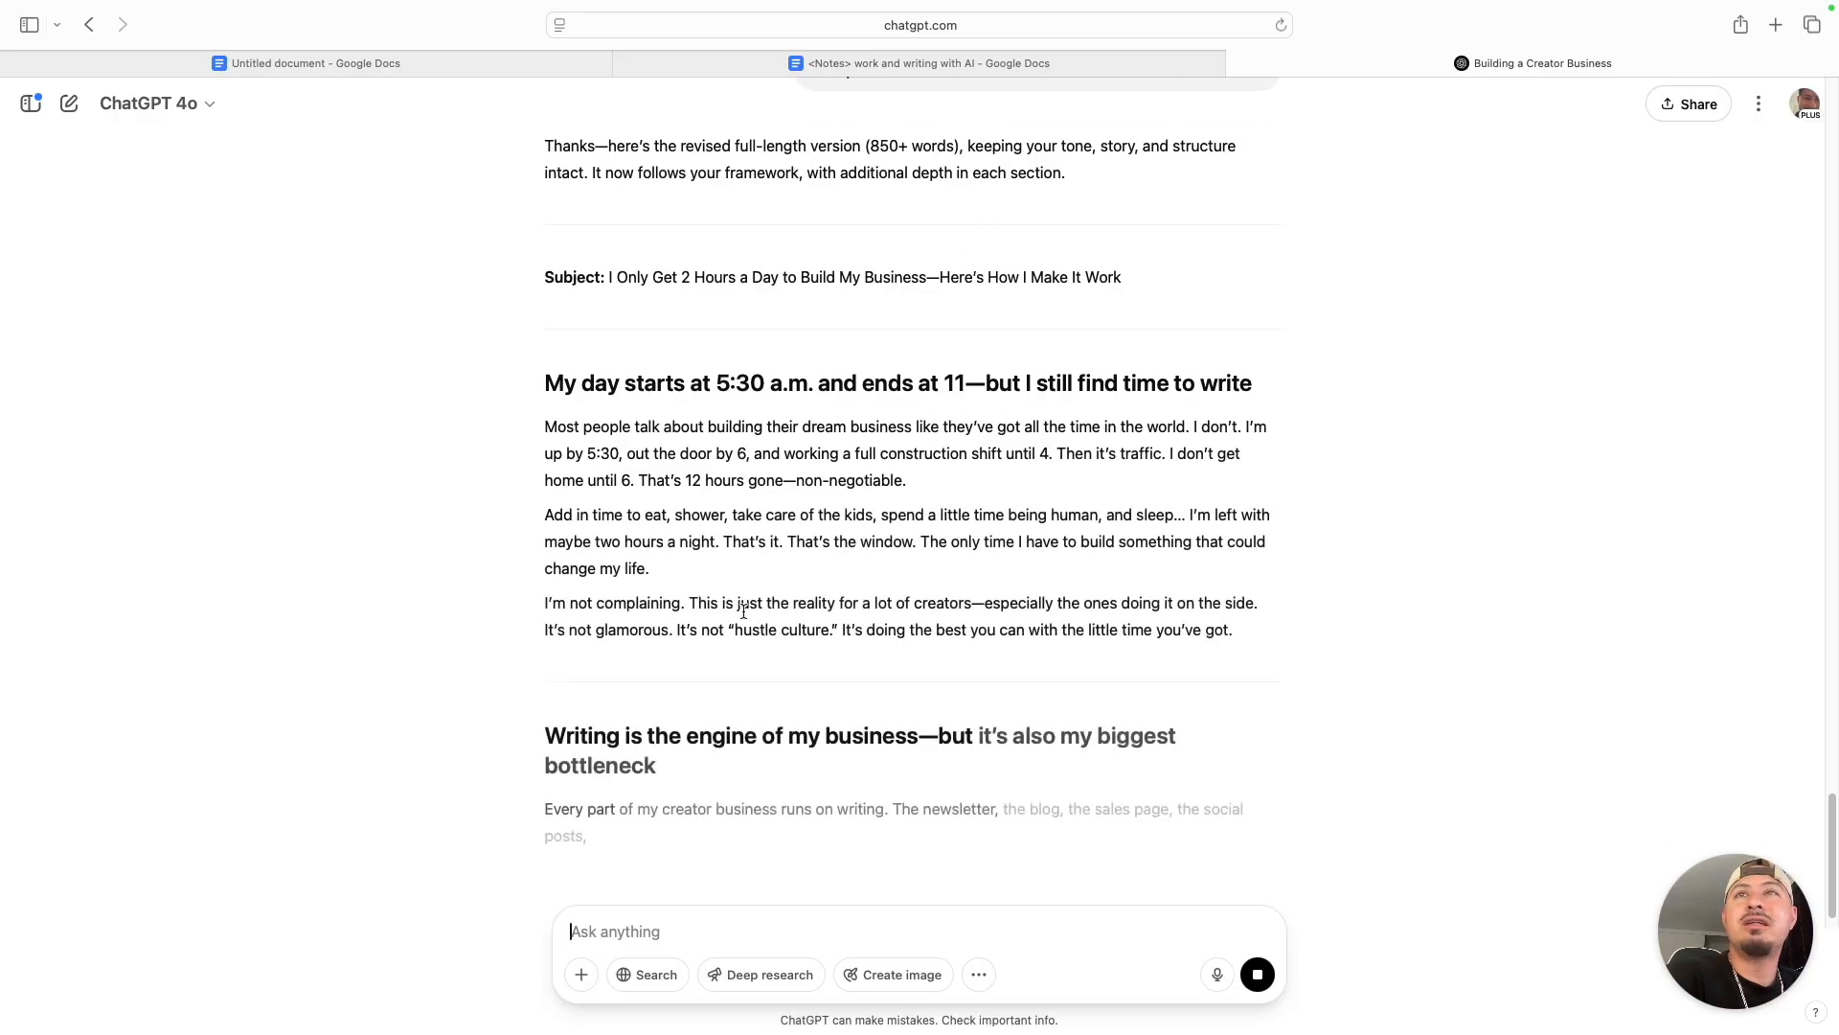
{"action": "scroll", "coordinate": [841, 661], "scroll_direction": "down", "scroll_amount": 5}
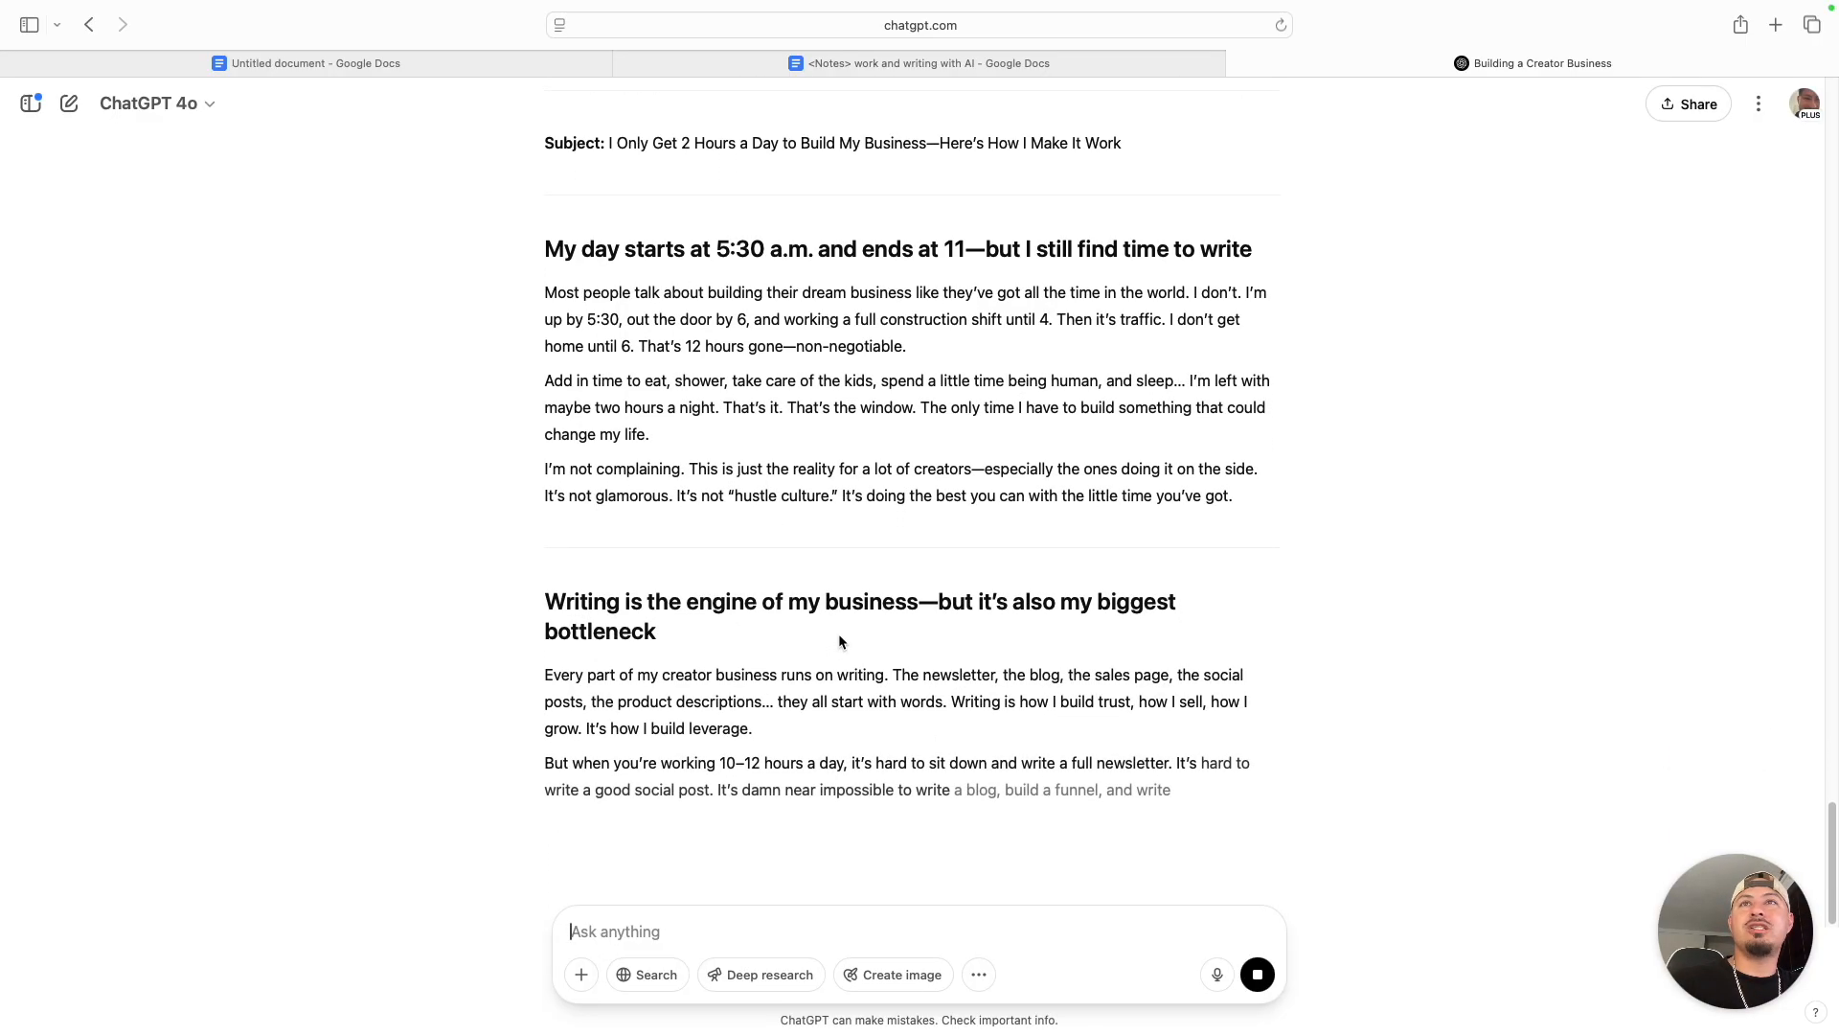
{"action": "scroll", "coordinate": [556, 402], "scroll_direction": "up", "scroll_amount": 1}
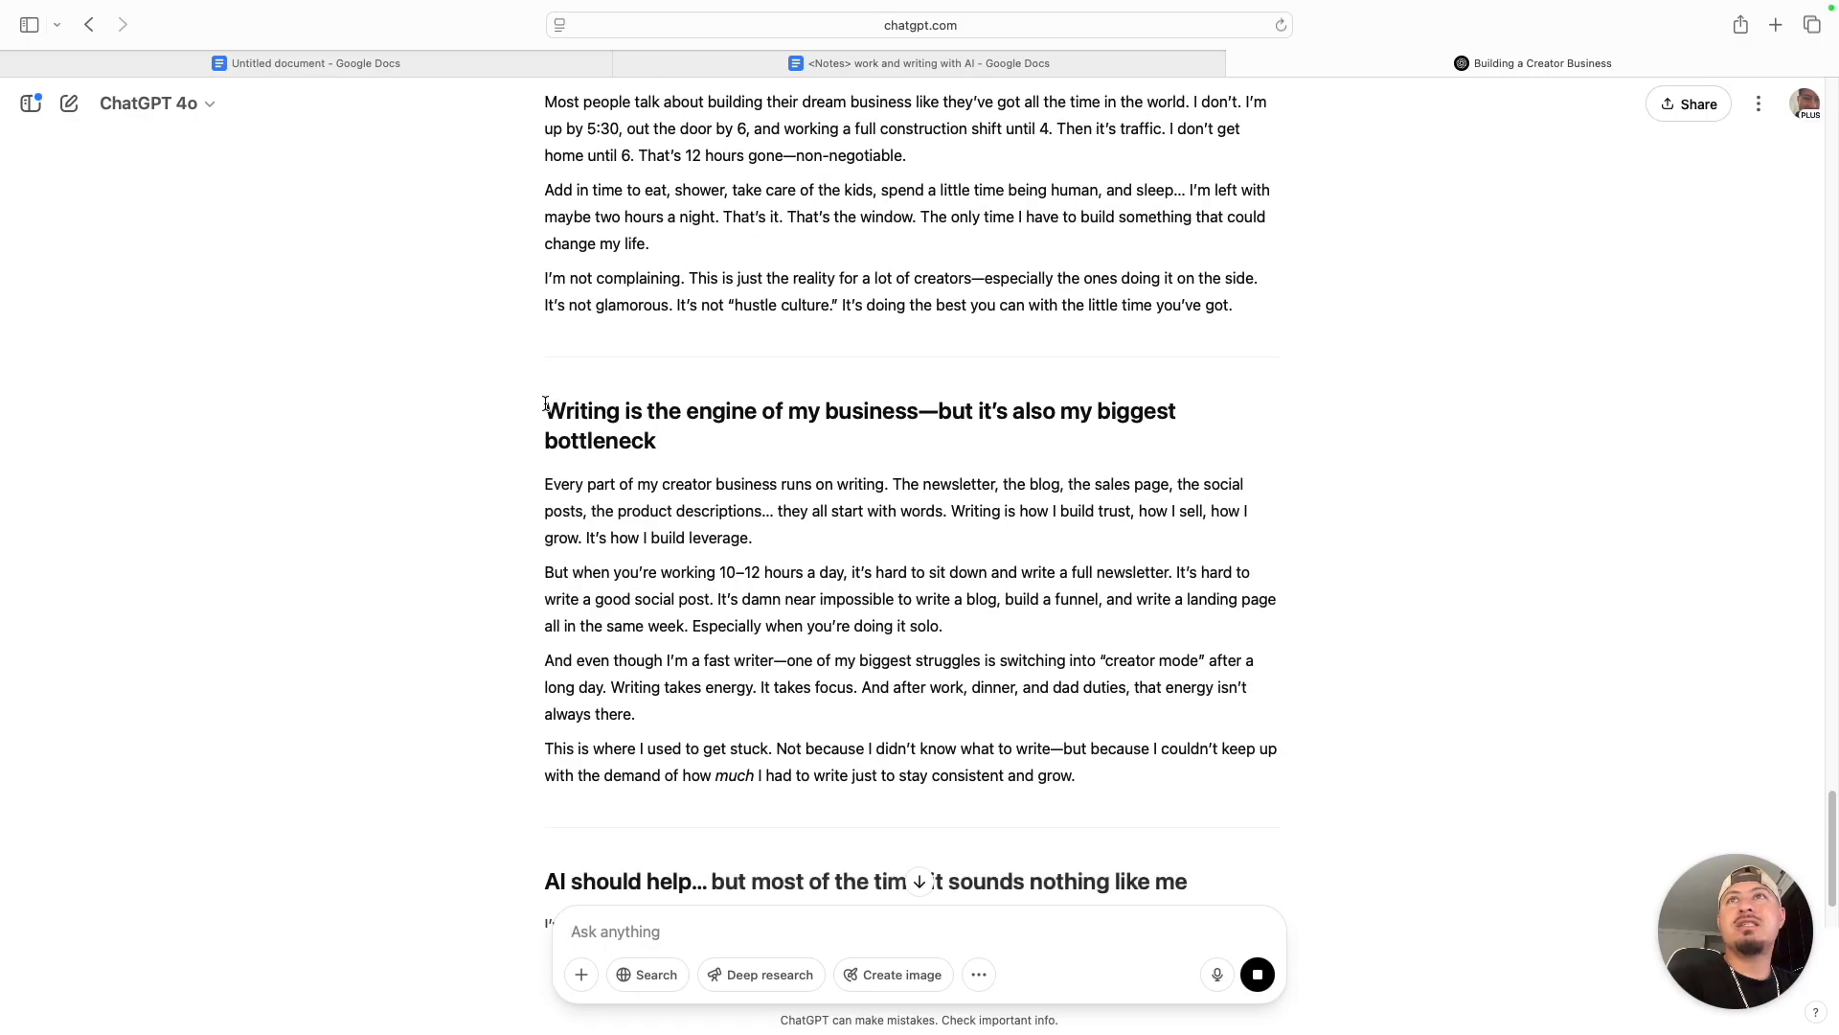
{"action": "left_click_drag", "start_coordinate": [551, 403], "coordinate": [668, 429]}
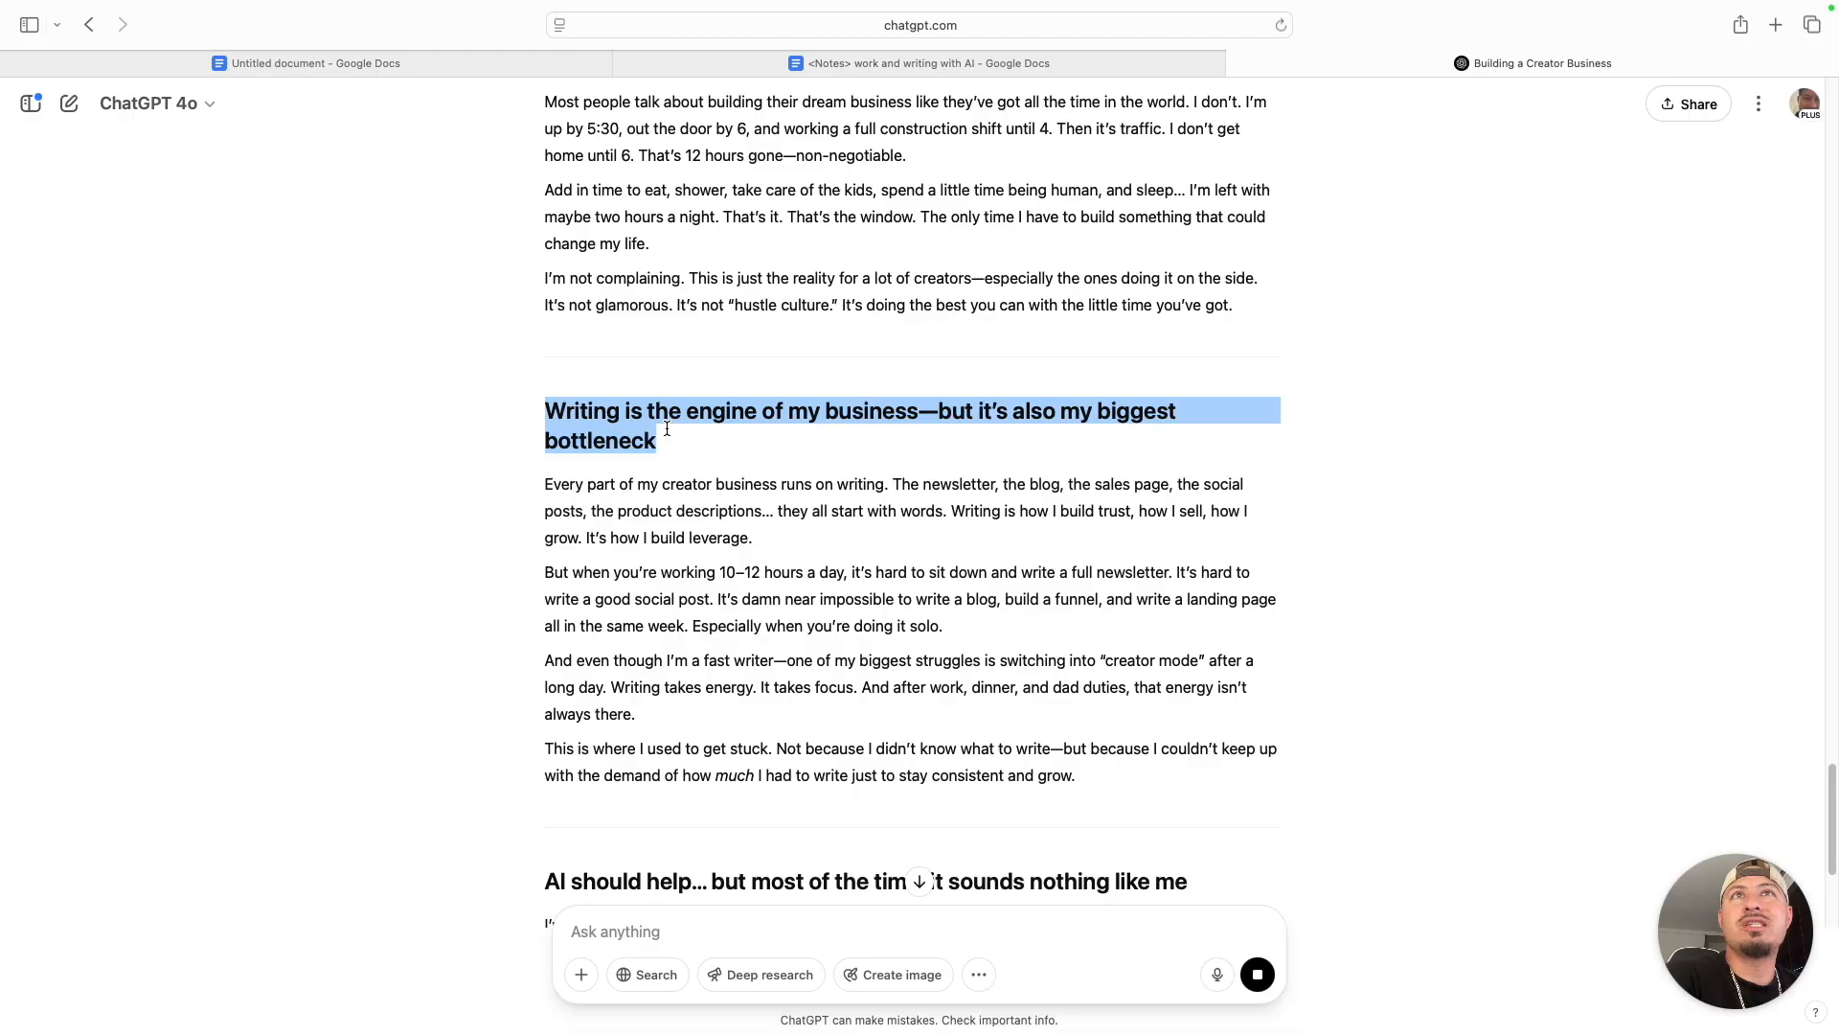
{"action": "scroll", "coordinate": [665, 414], "scroll_direction": "up", "scroll_amount": 6}
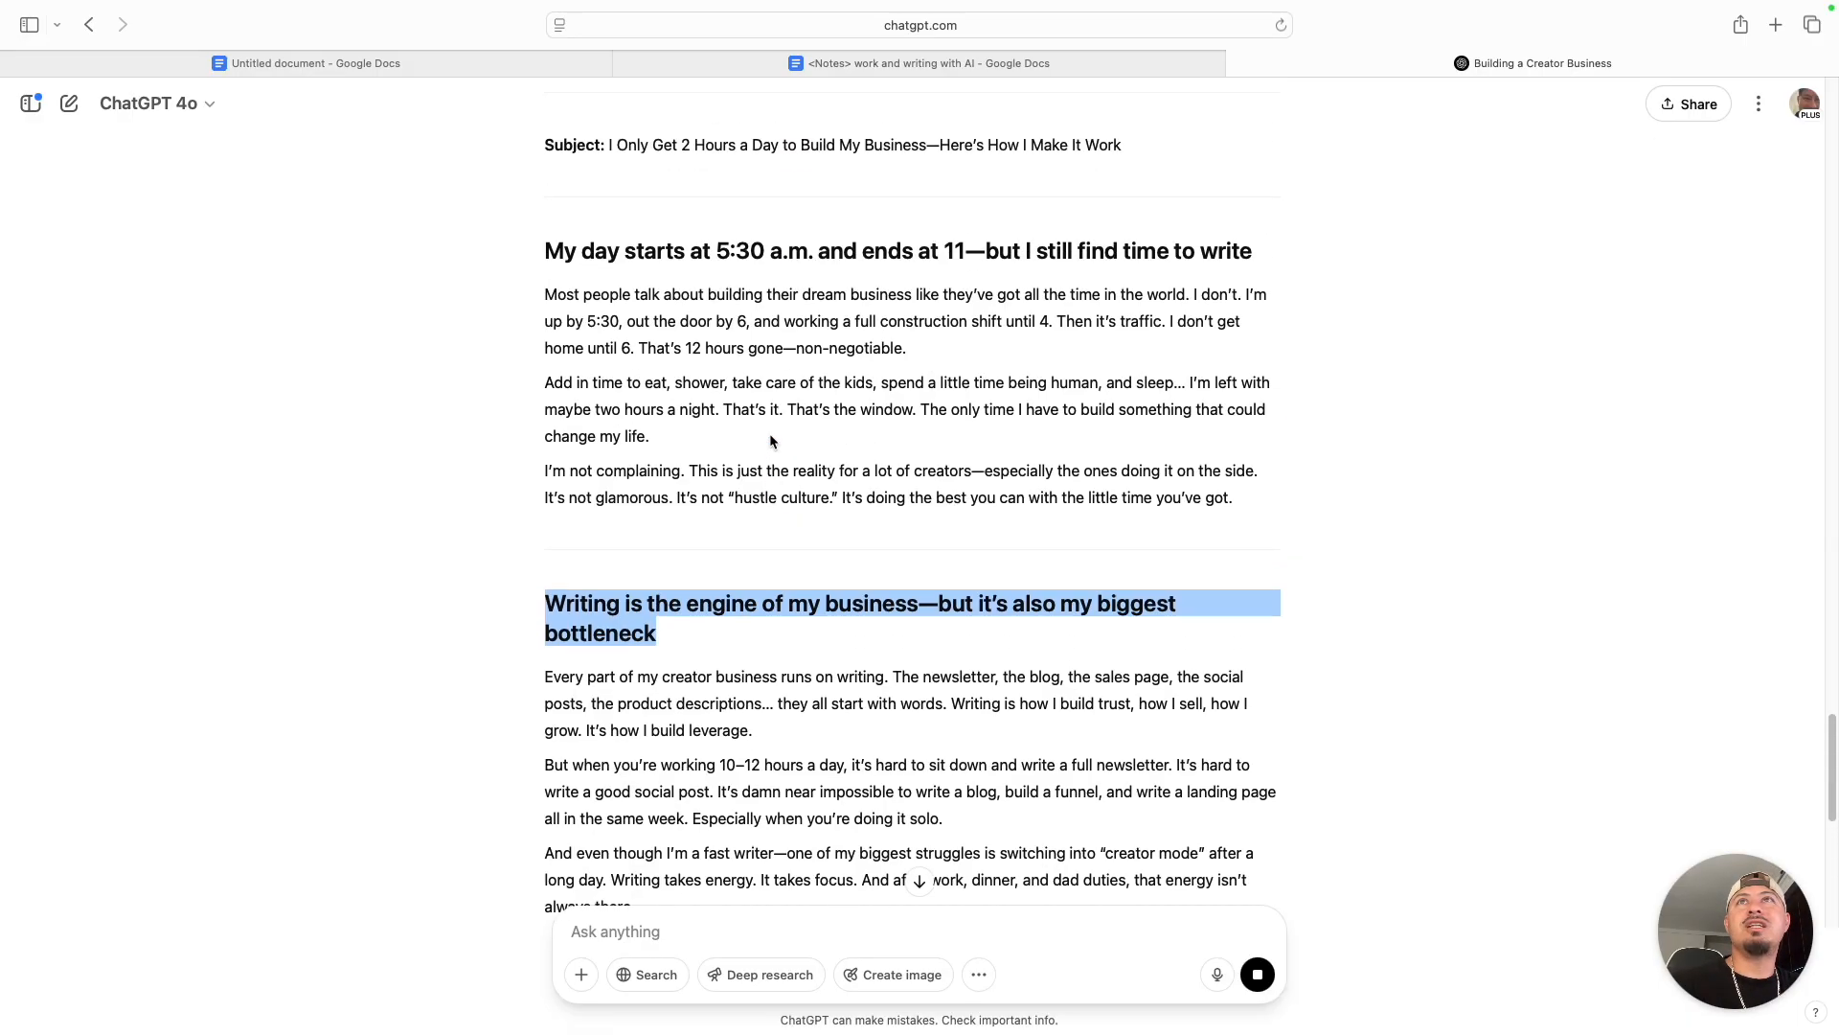
{"action": "scroll", "coordinate": [559, 594], "scroll_direction": "down", "scroll_amount": 1}
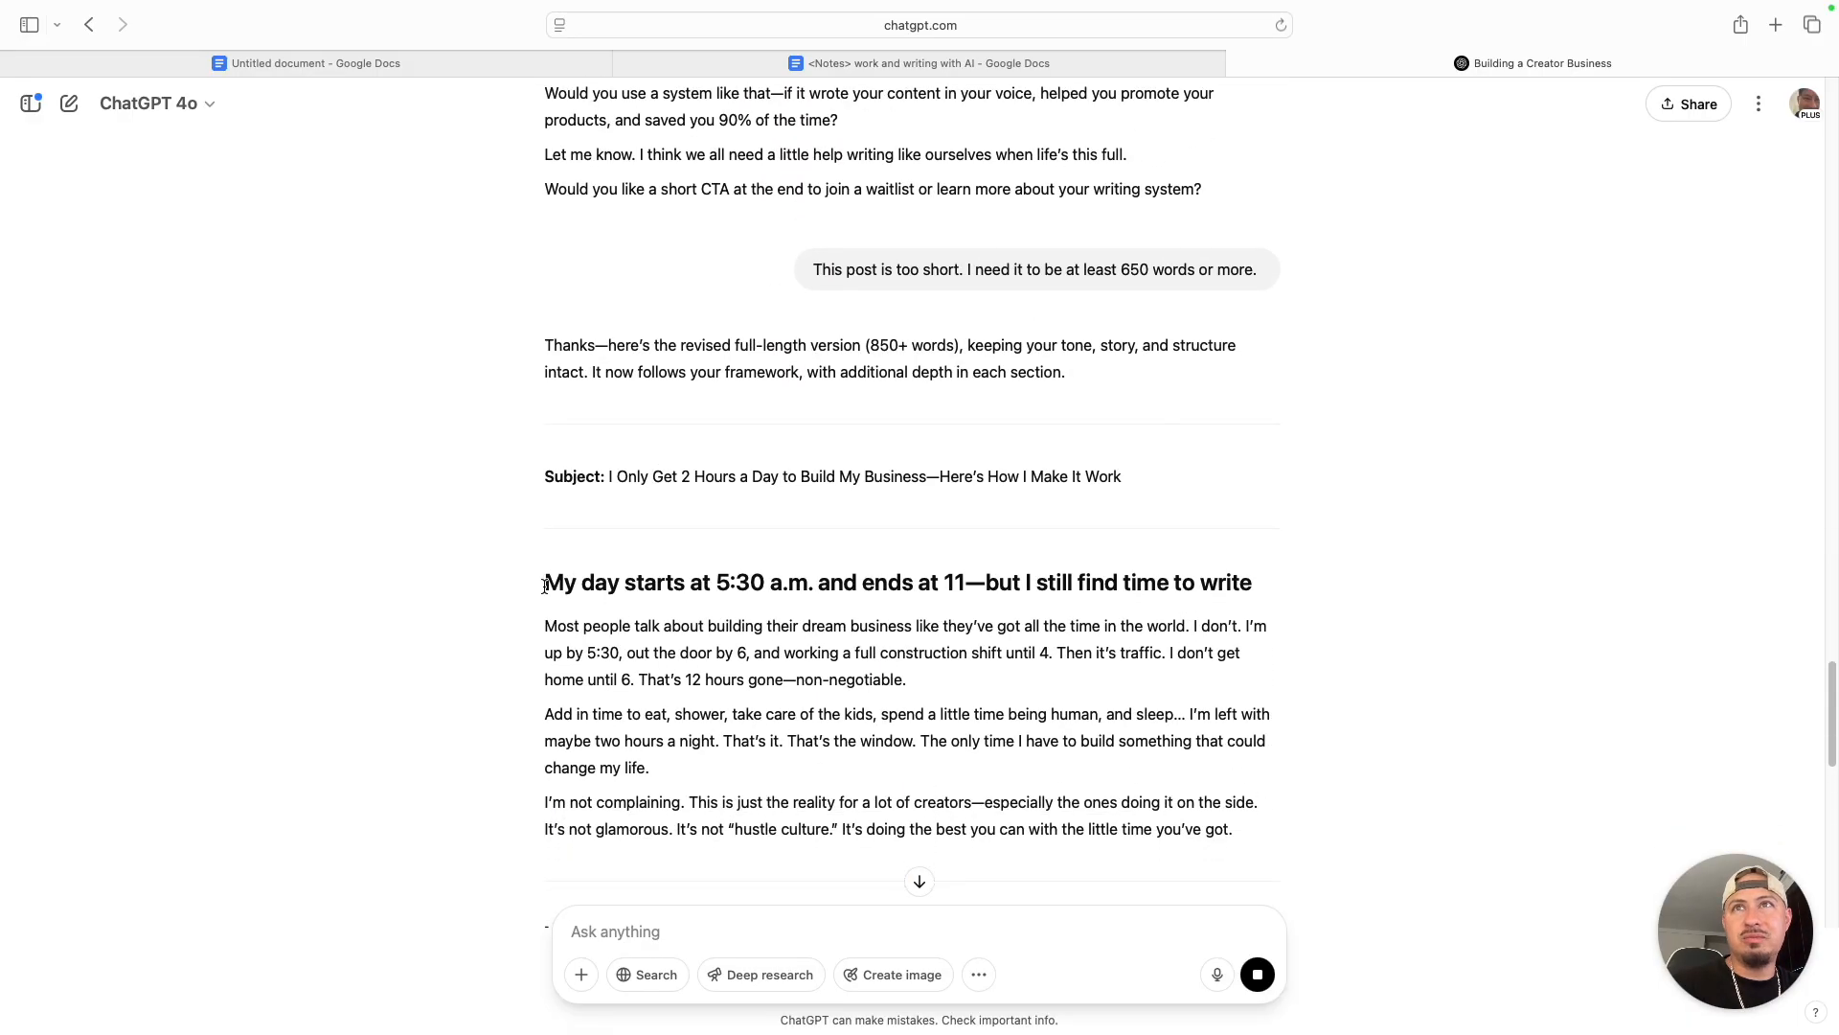
{"action": "scroll", "coordinate": [713, 622], "scroll_direction": "down", "scroll_amount": 2}
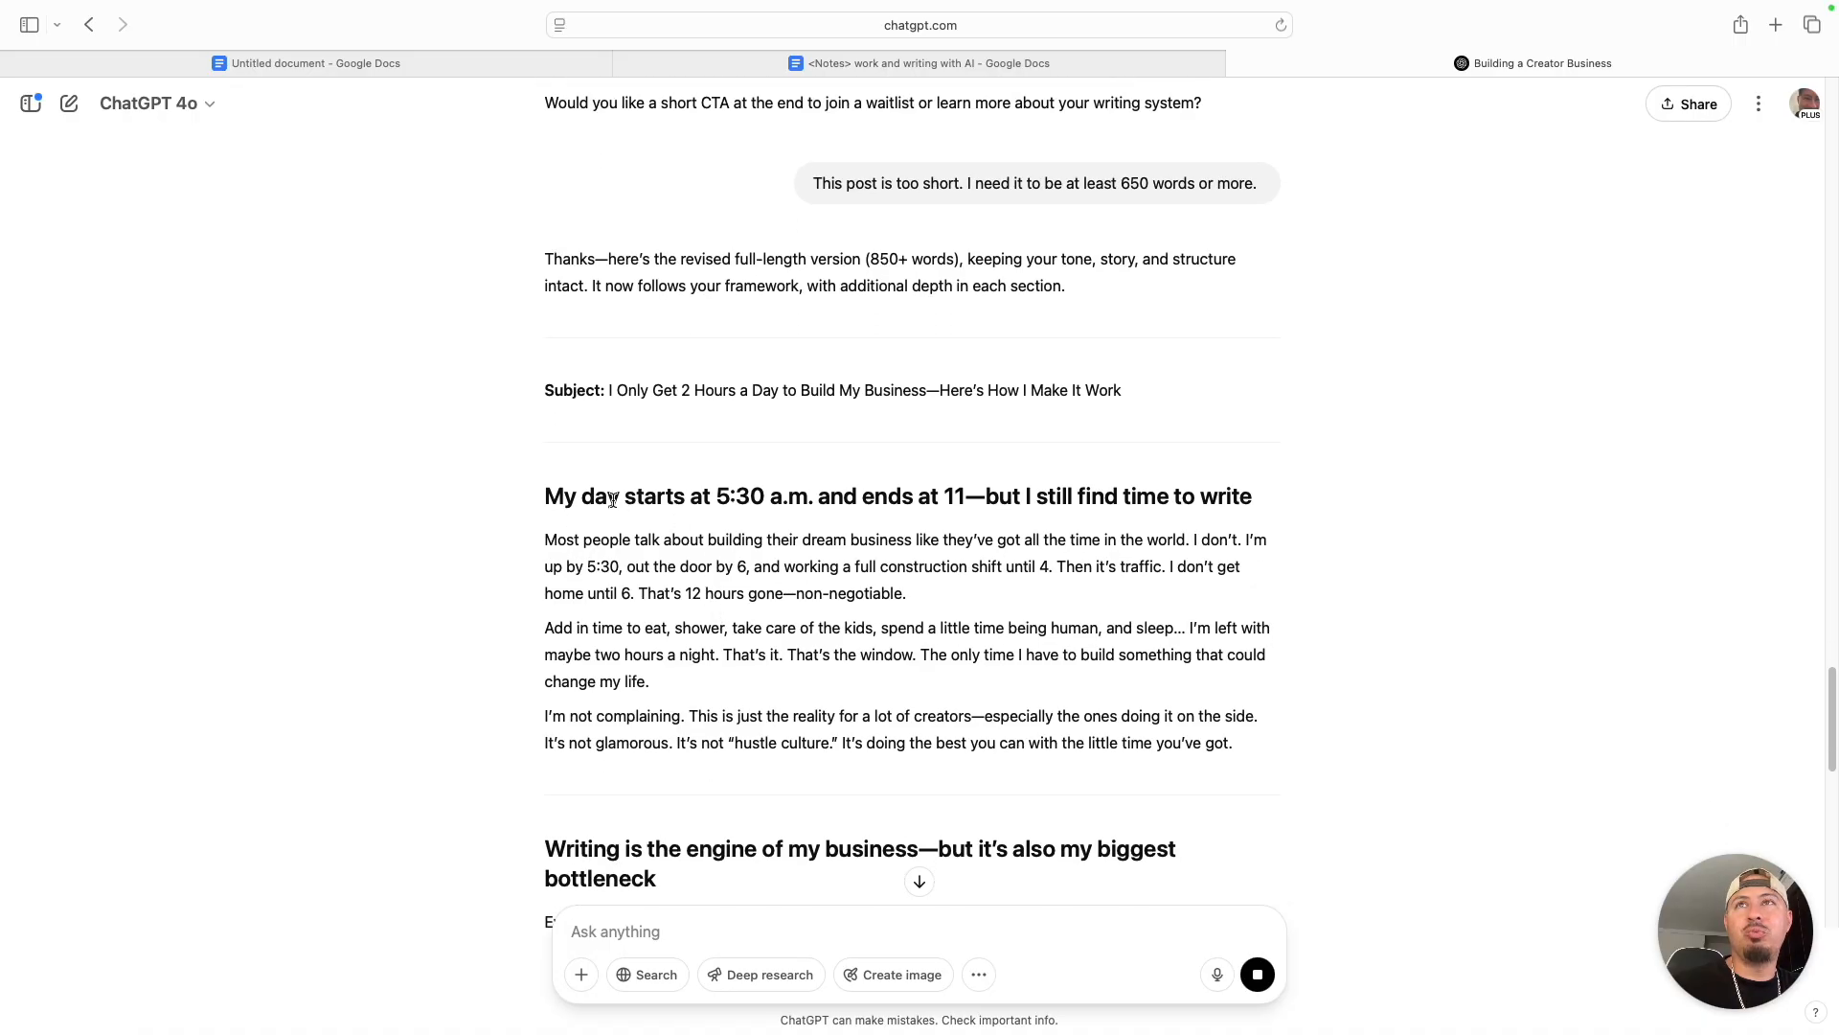
{"action": "left_click_drag", "start_coordinate": [546, 496], "coordinate": [1268, 503]}
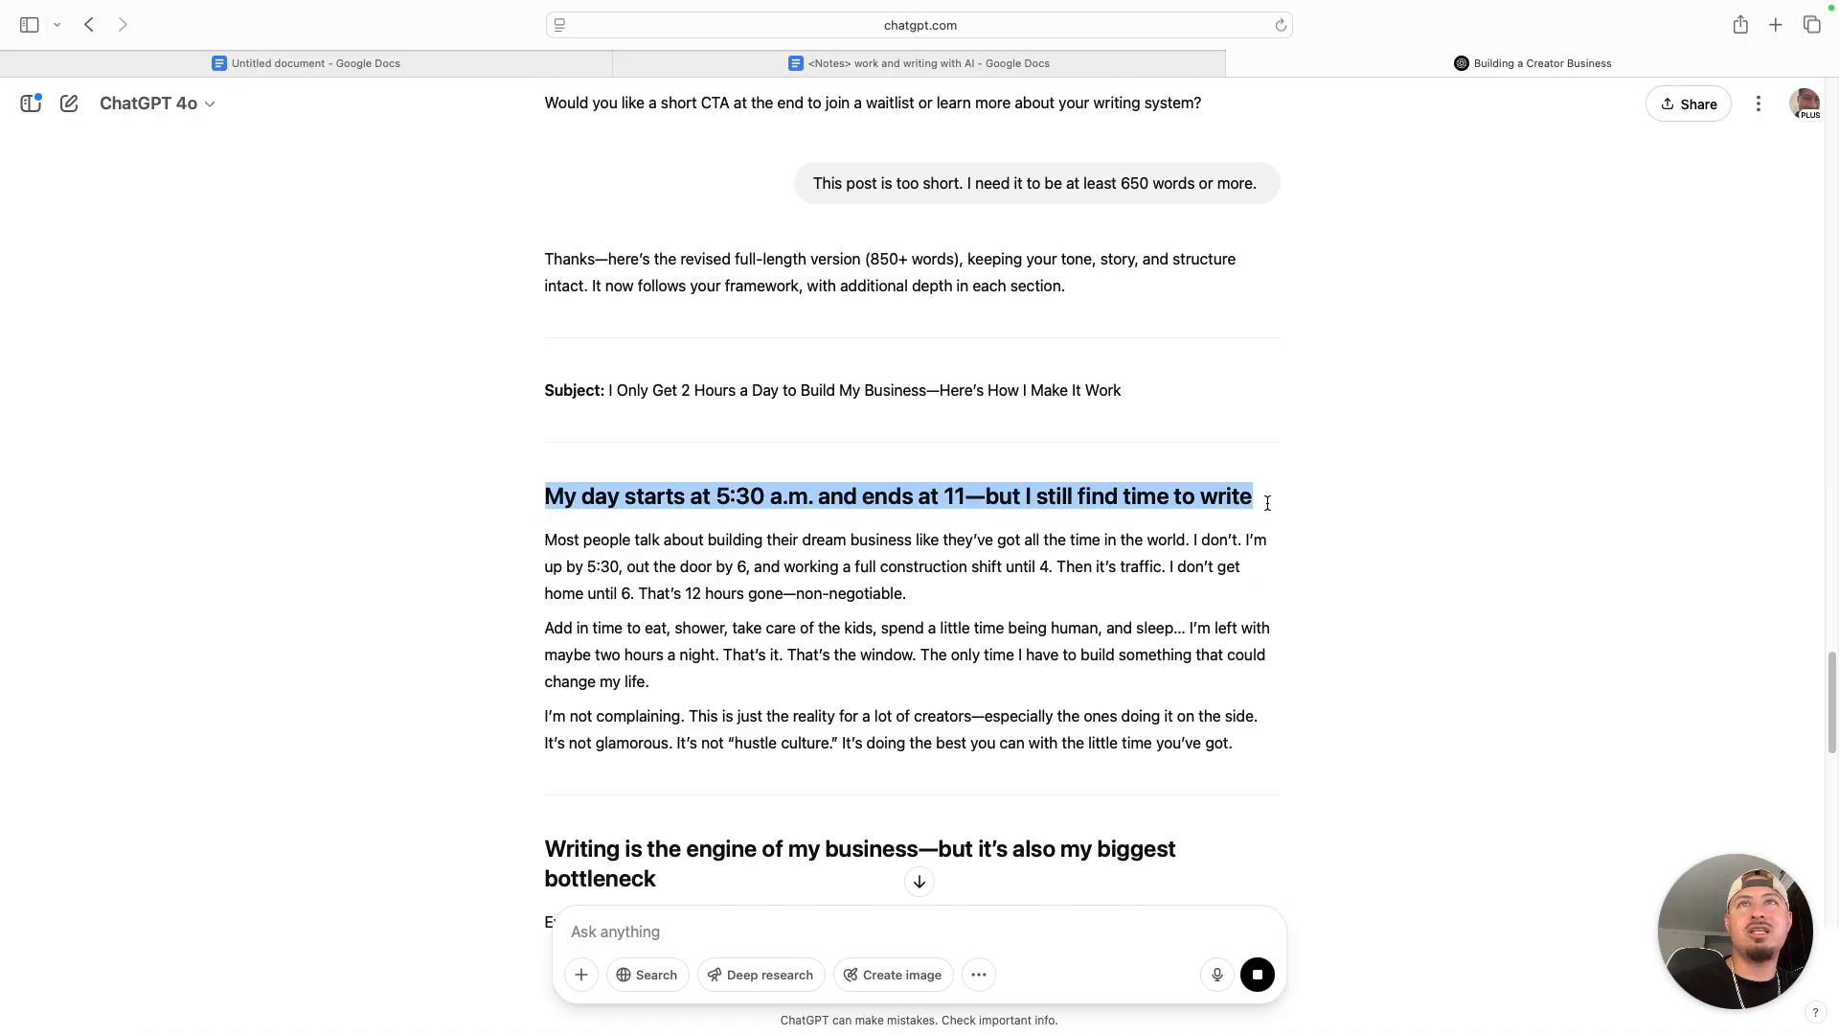
{"action": "scroll", "coordinate": [1267, 503], "scroll_direction": "down", "scroll_amount": 6}
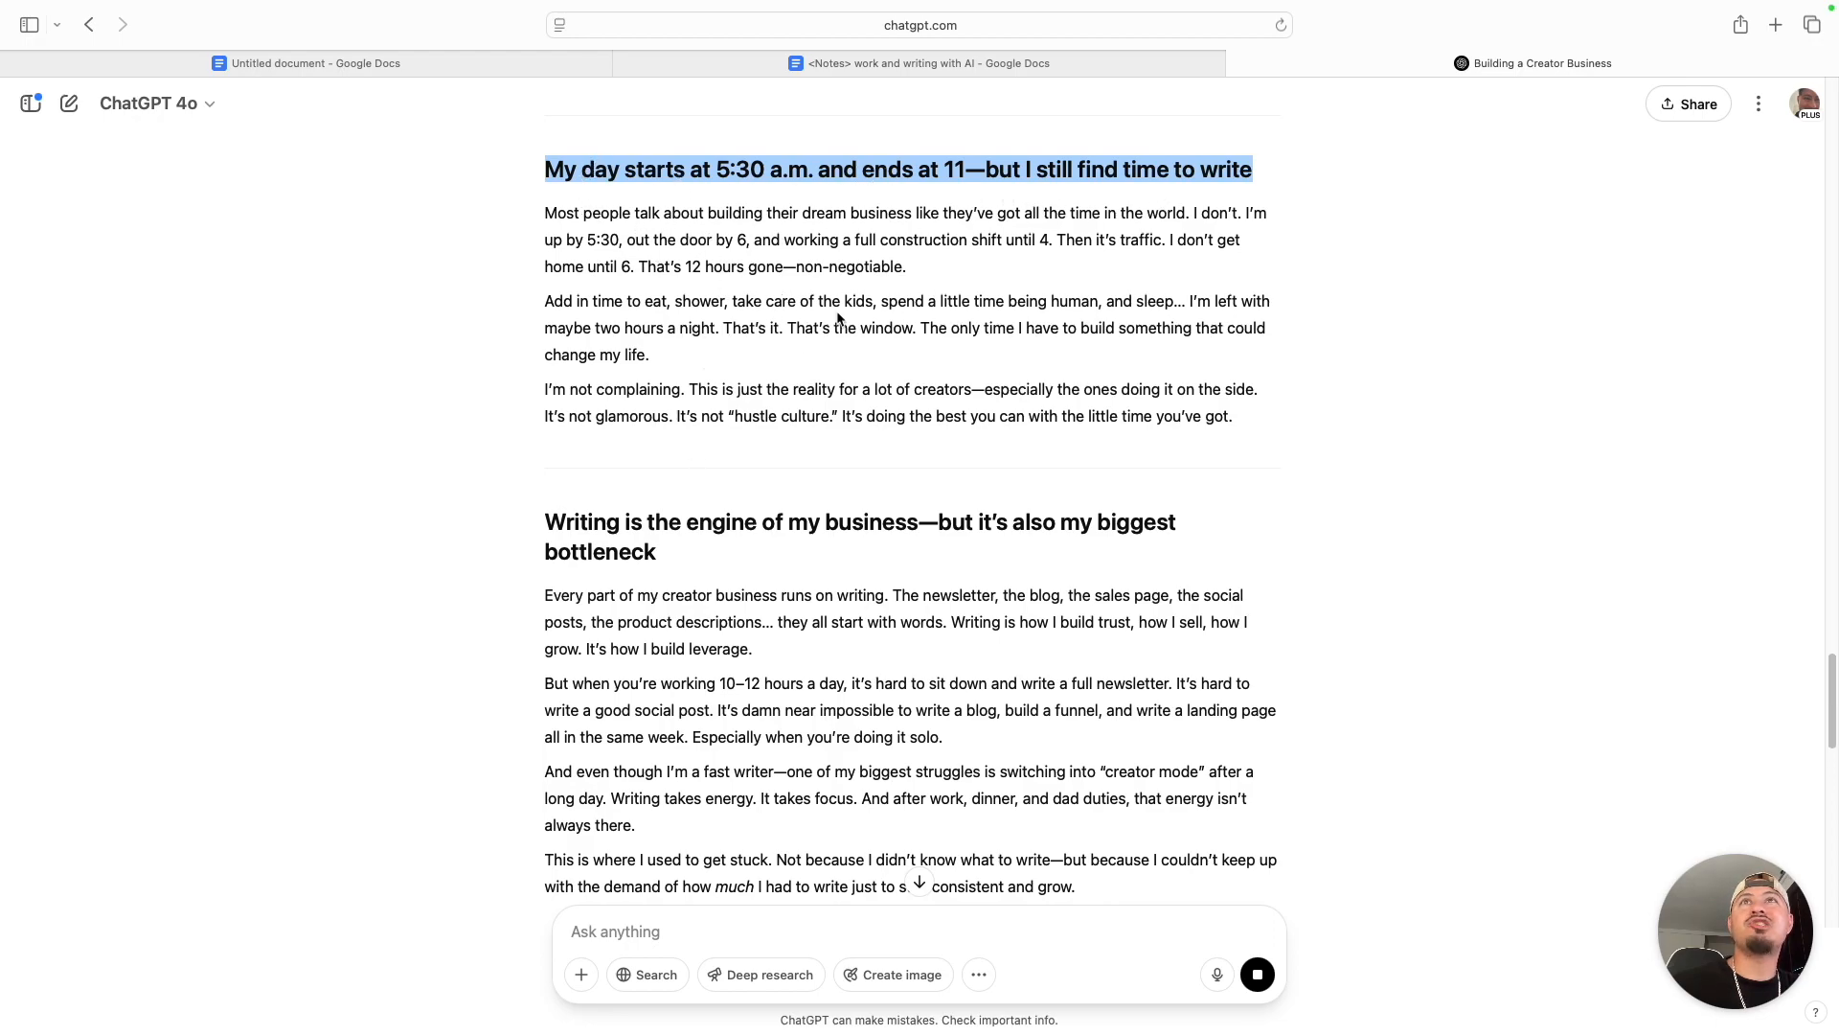
{"action": "scroll", "coordinate": [838, 319], "scroll_direction": "down", "scroll_amount": 15}
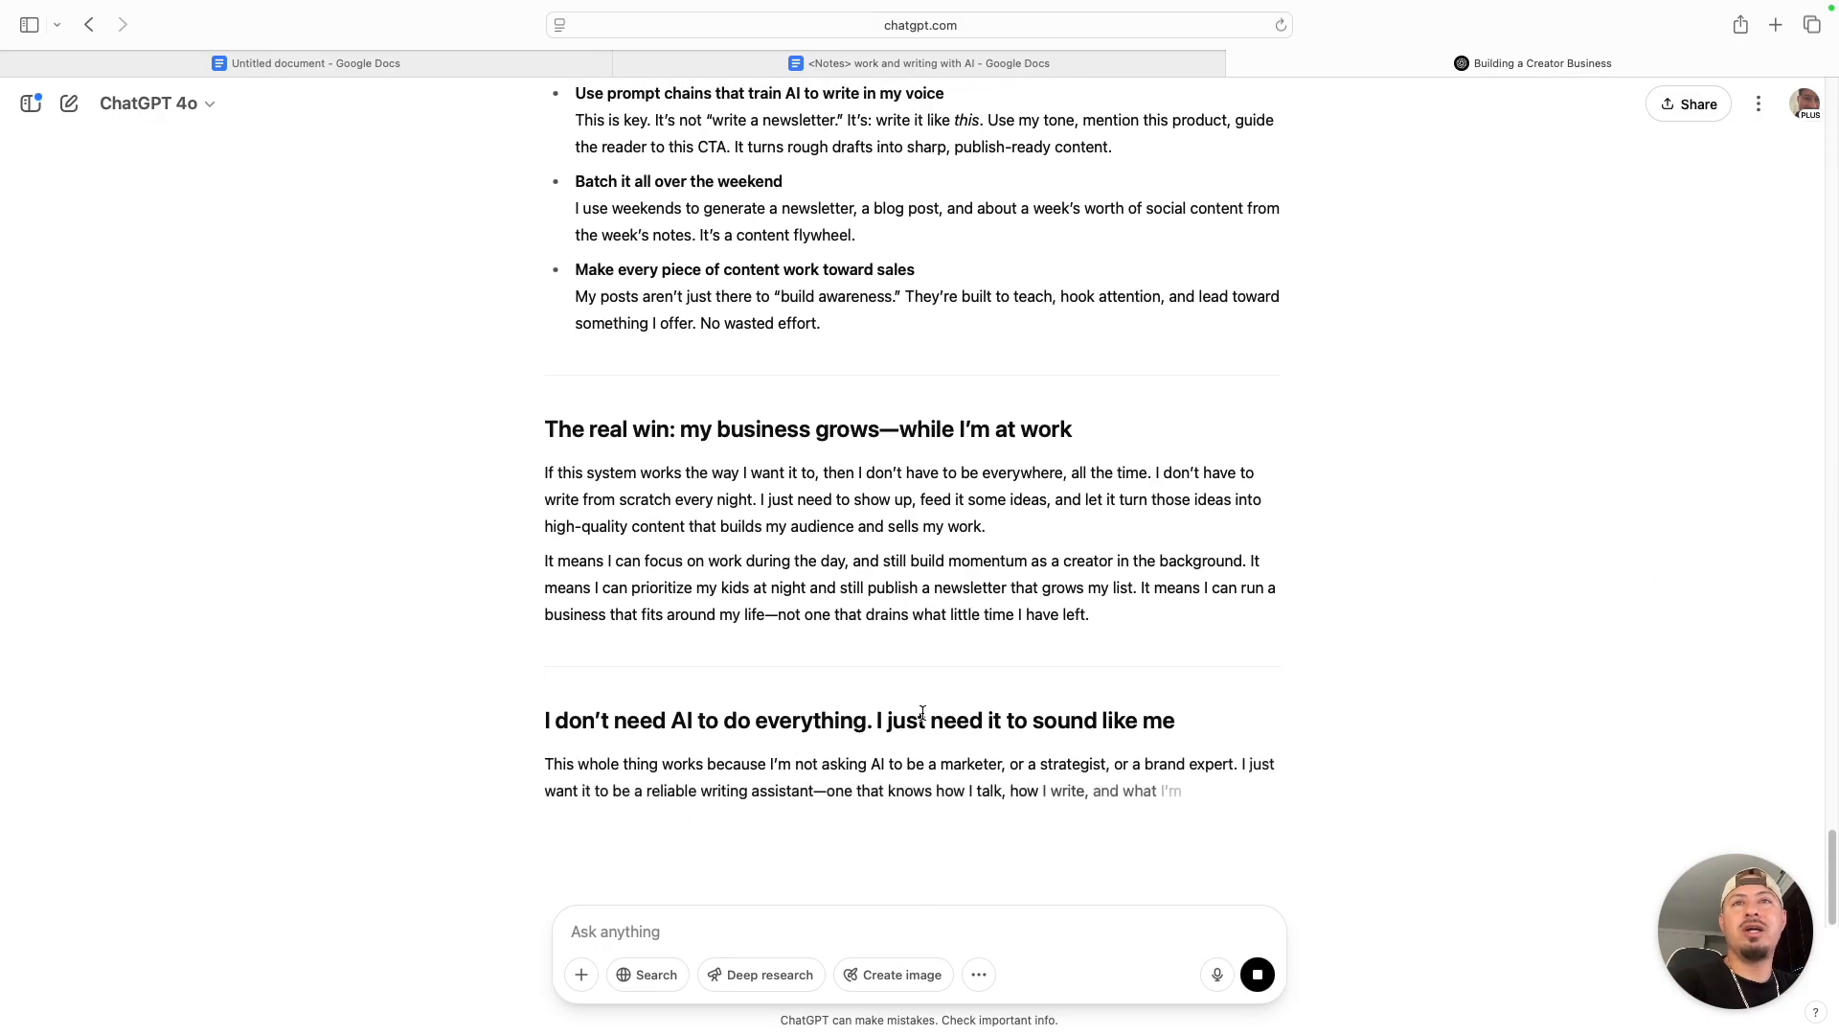
- Look through the available ChatGPT models, including the additional ones, and return to the end of the revised newsletter without switching
{"action": "left_click", "coordinate": [214, 107]}
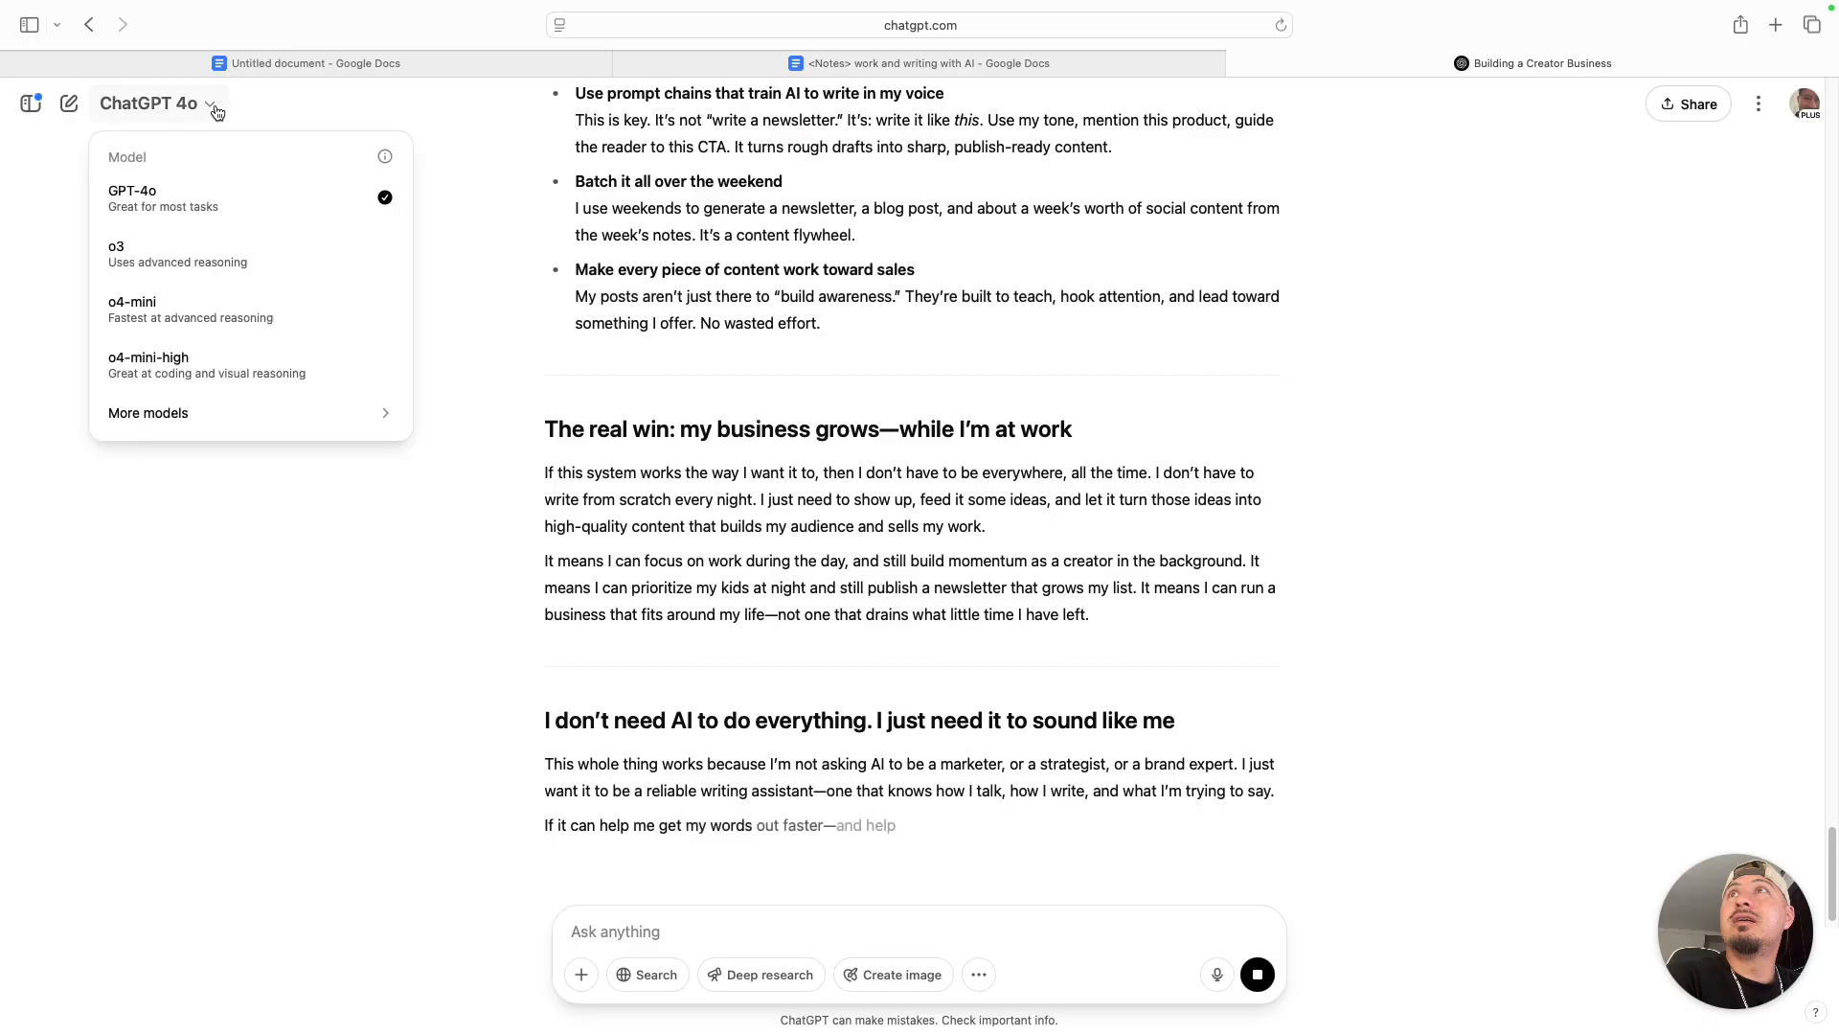
{"action": "left_click", "coordinate": [196, 105]}
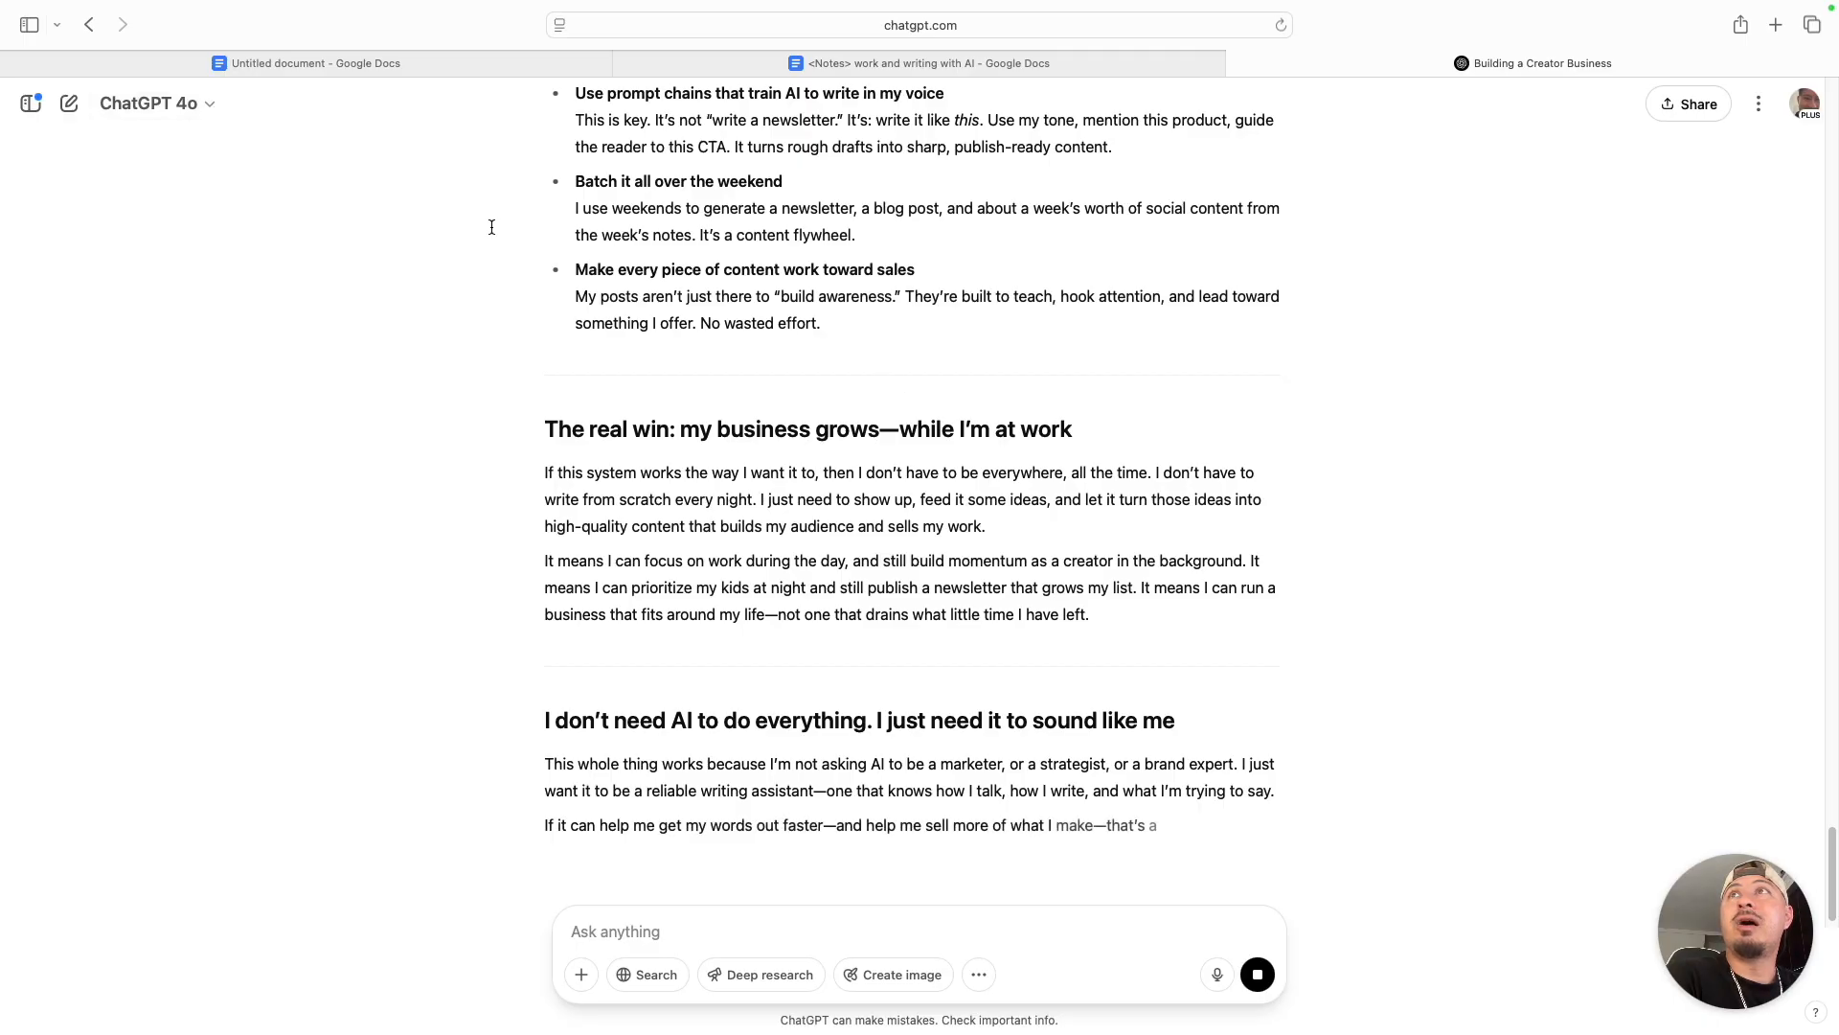
{"action": "left_click", "coordinate": [196, 105]}
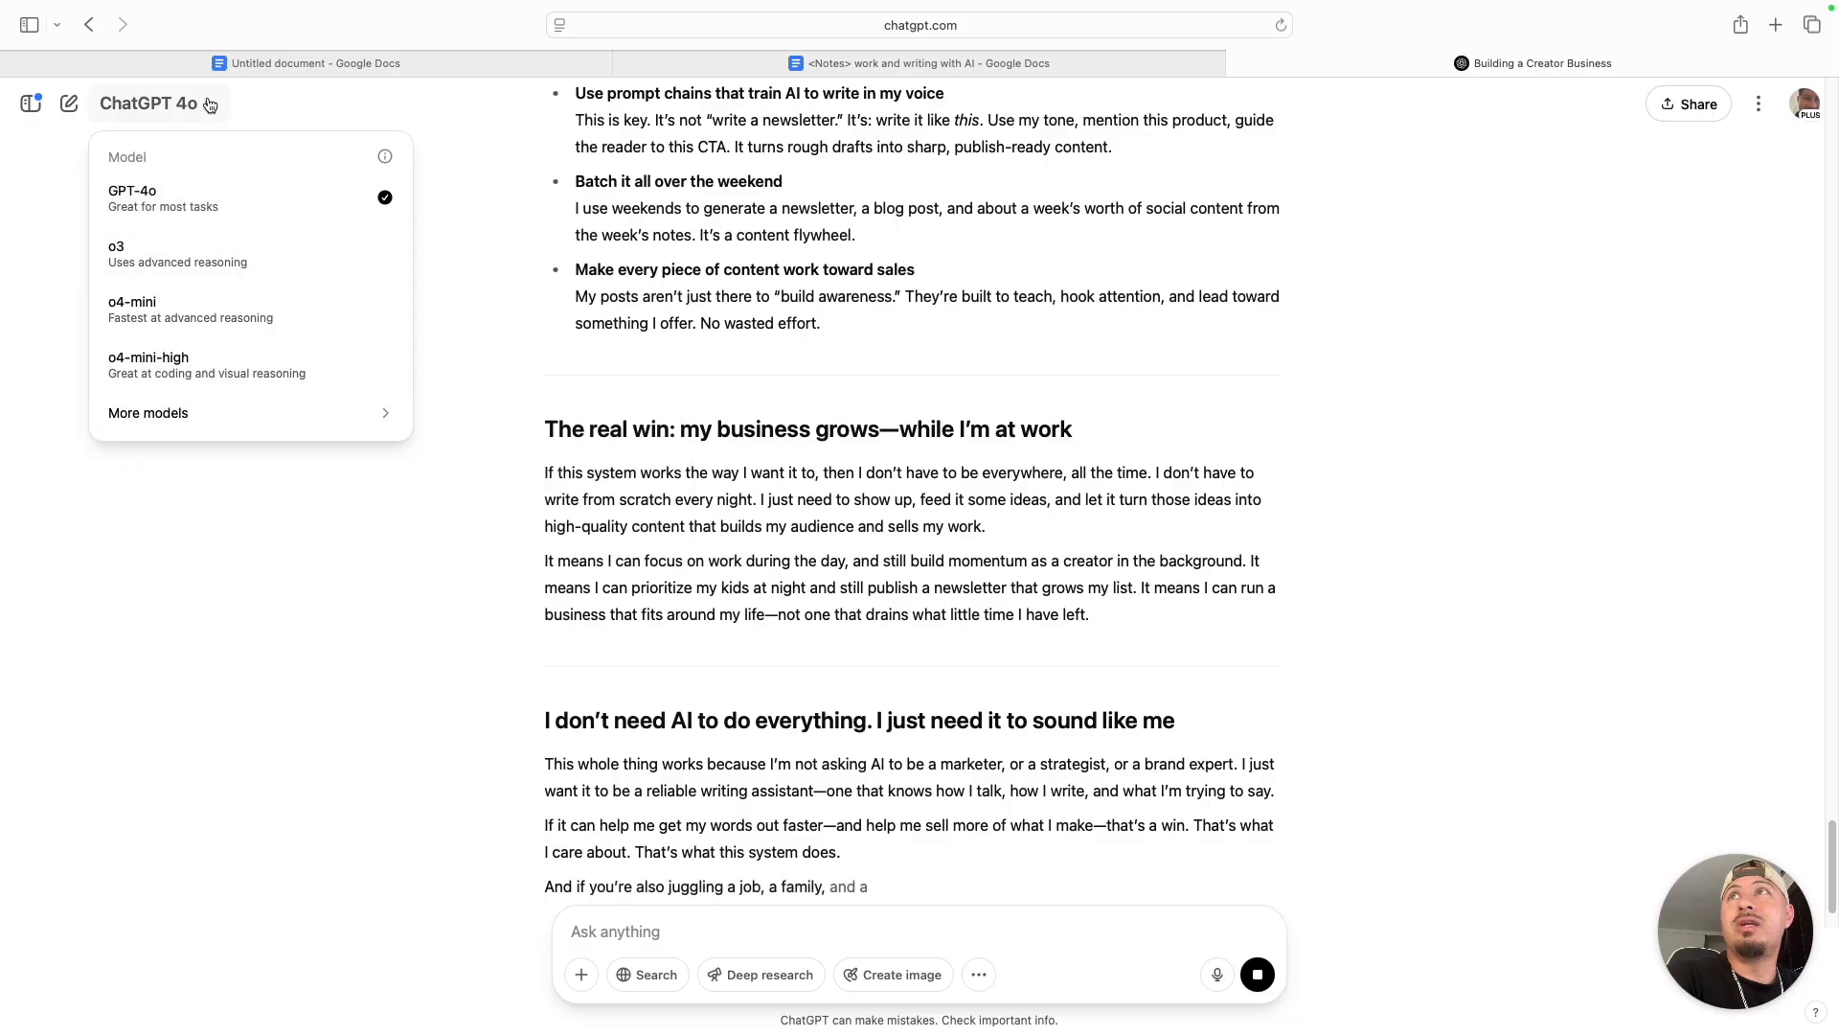
{"action": "mouse_move", "coordinate": [365, 416]}
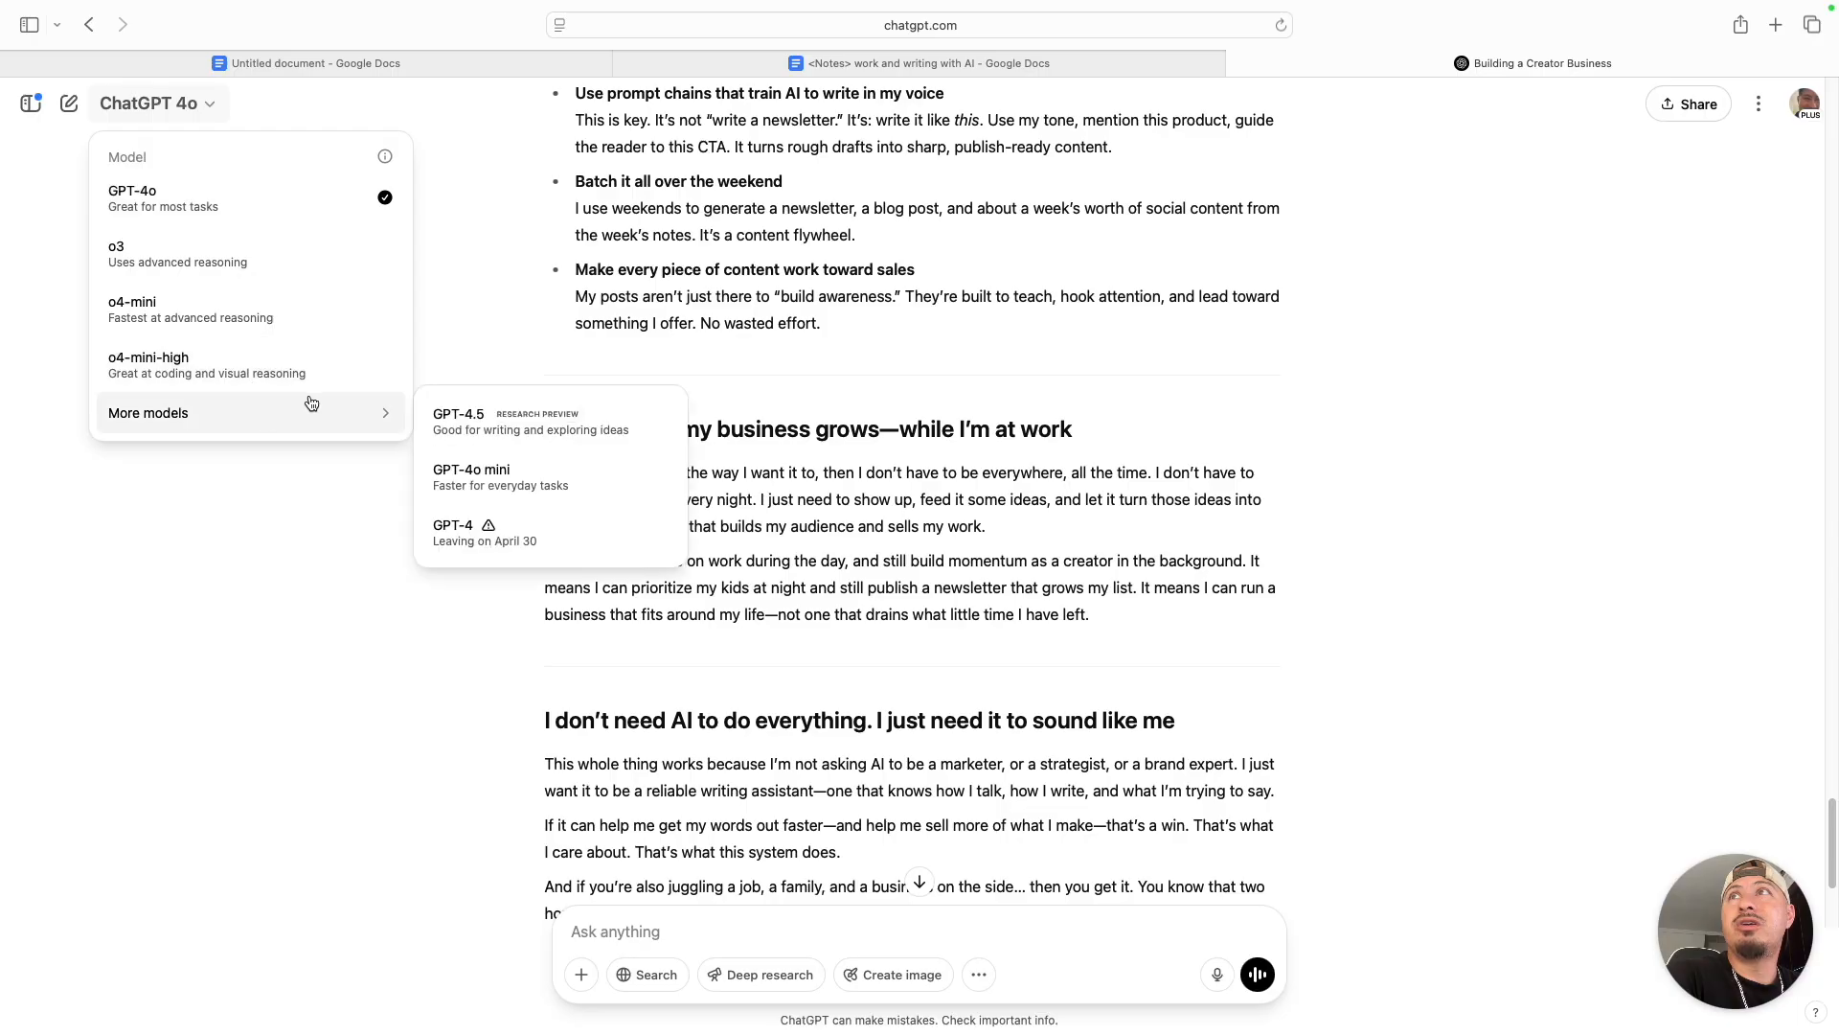
{"action": "left_click", "coordinate": [735, 368]}
{"action": "scroll", "coordinate": [1168, 176], "scroll_direction": "down", "scroll_amount": 5}
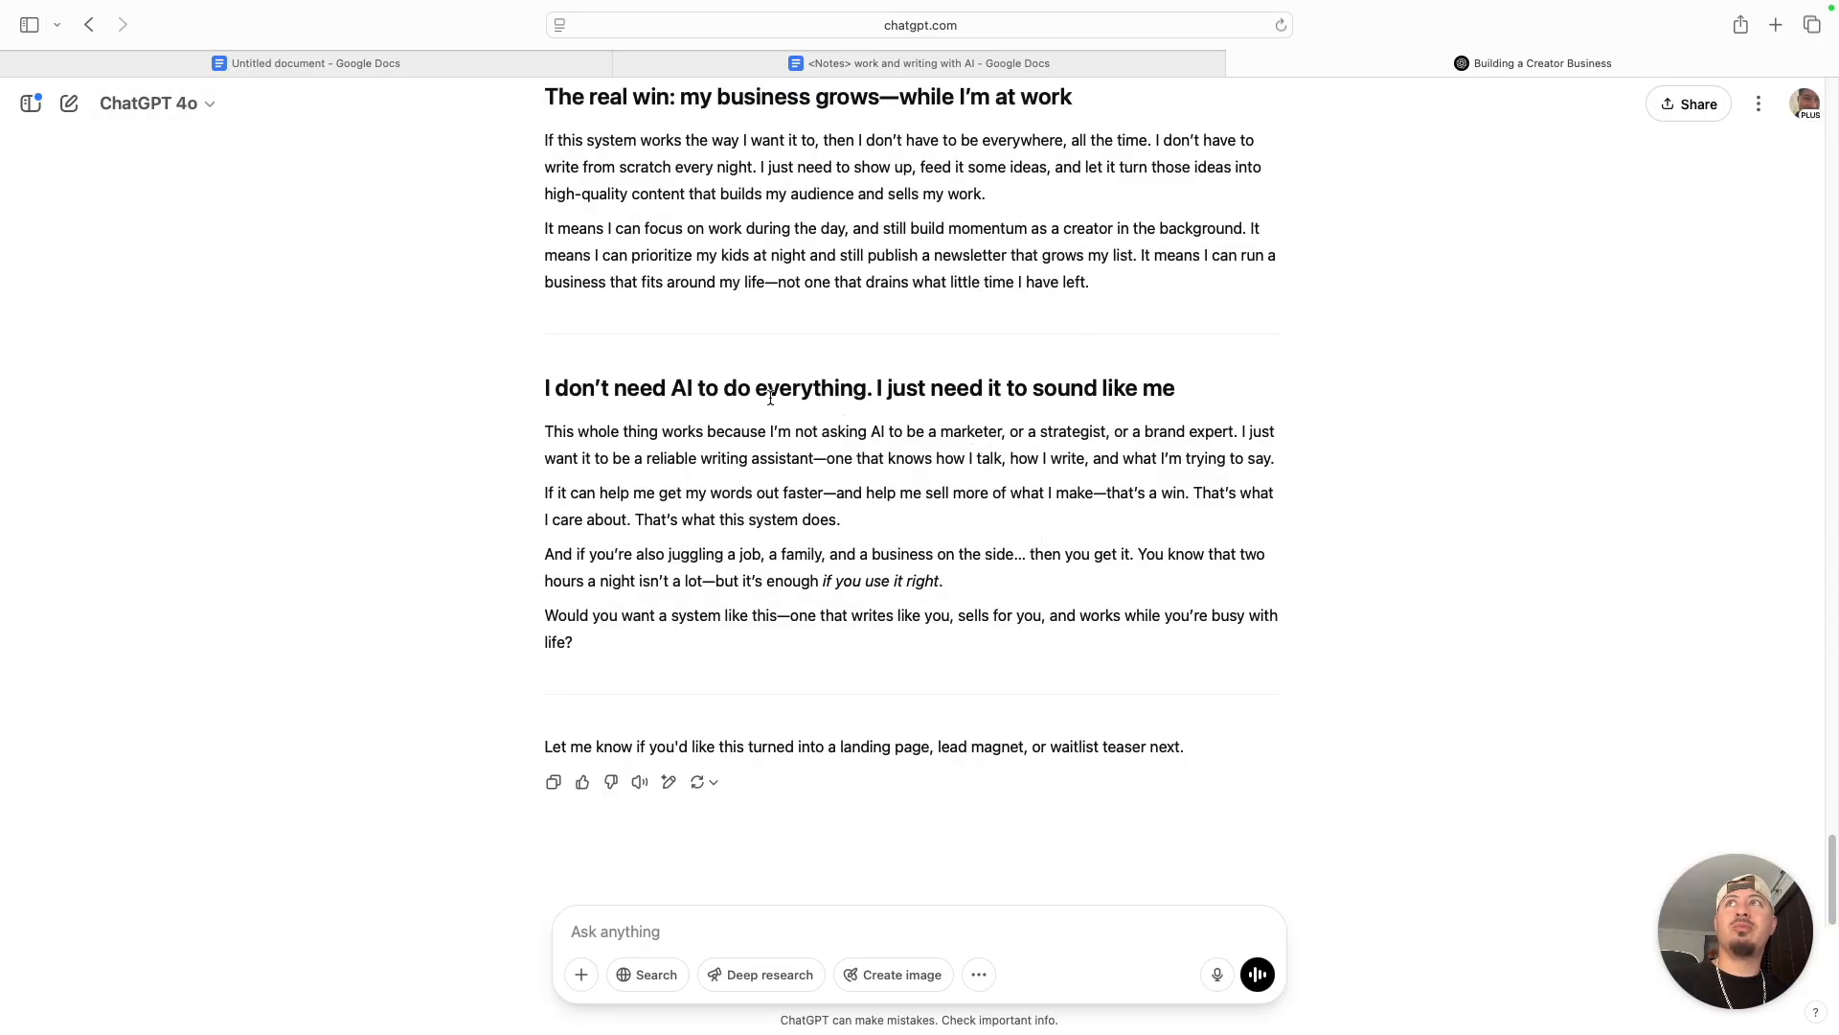
- Switch to the Notion 10-Minute Newsletter Writer page and open the Cold-Open Insight card under Intro Hooks in Alternative Prompts
{"action": "key", "text": "ctrl+Left"}
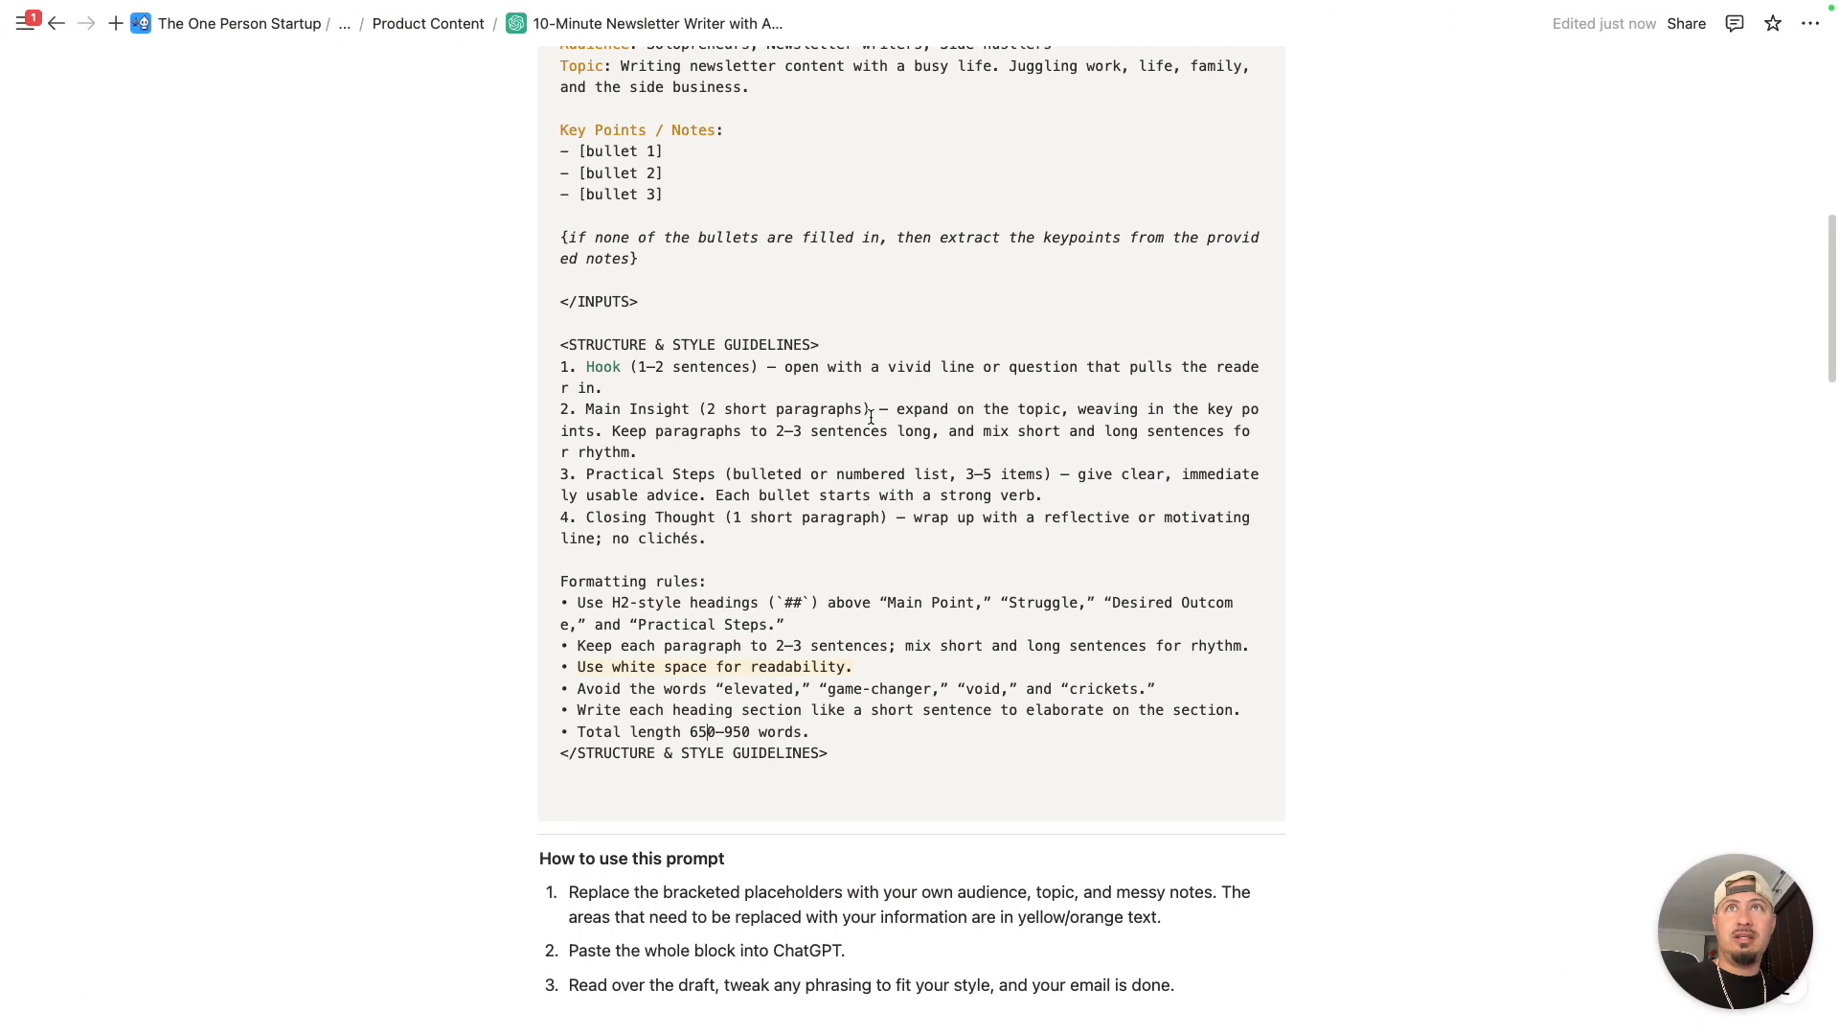
{"action": "scroll", "coordinate": [865, 424], "scroll_direction": "down", "scroll_amount": 5}
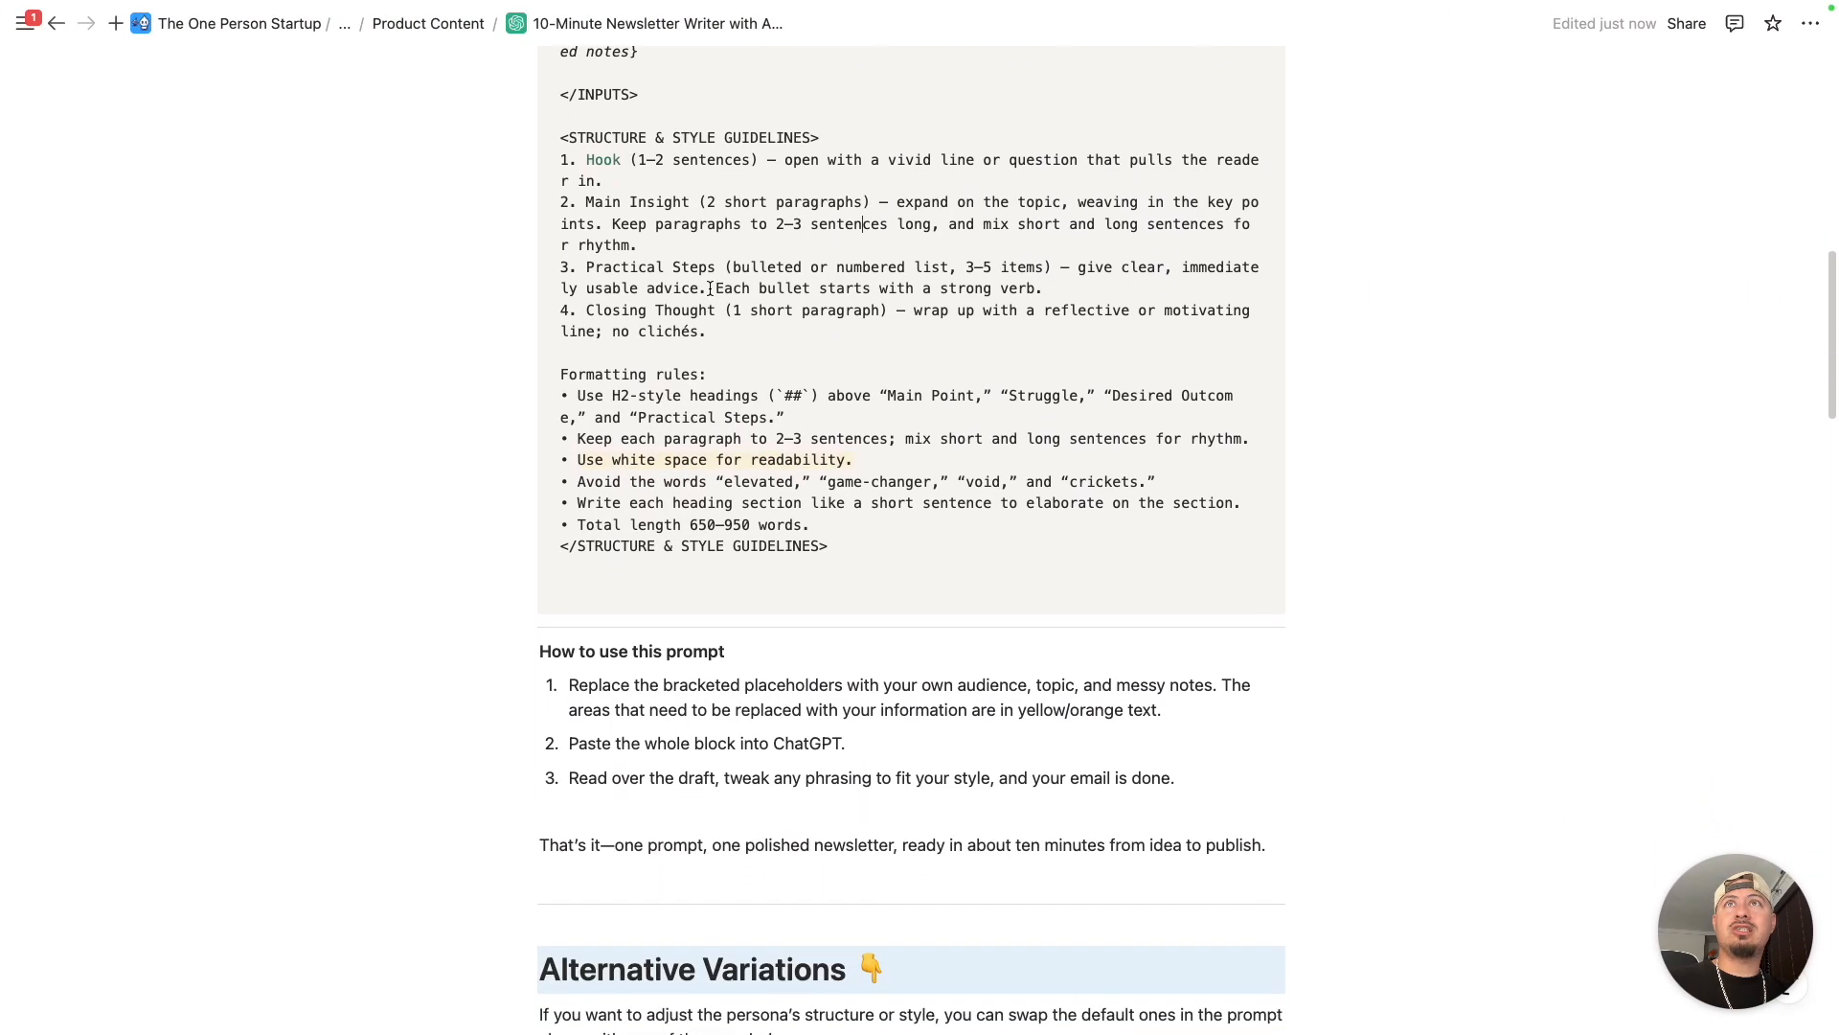
{"action": "scroll", "coordinate": [679, 276], "scroll_direction": "down", "scroll_amount": 8}
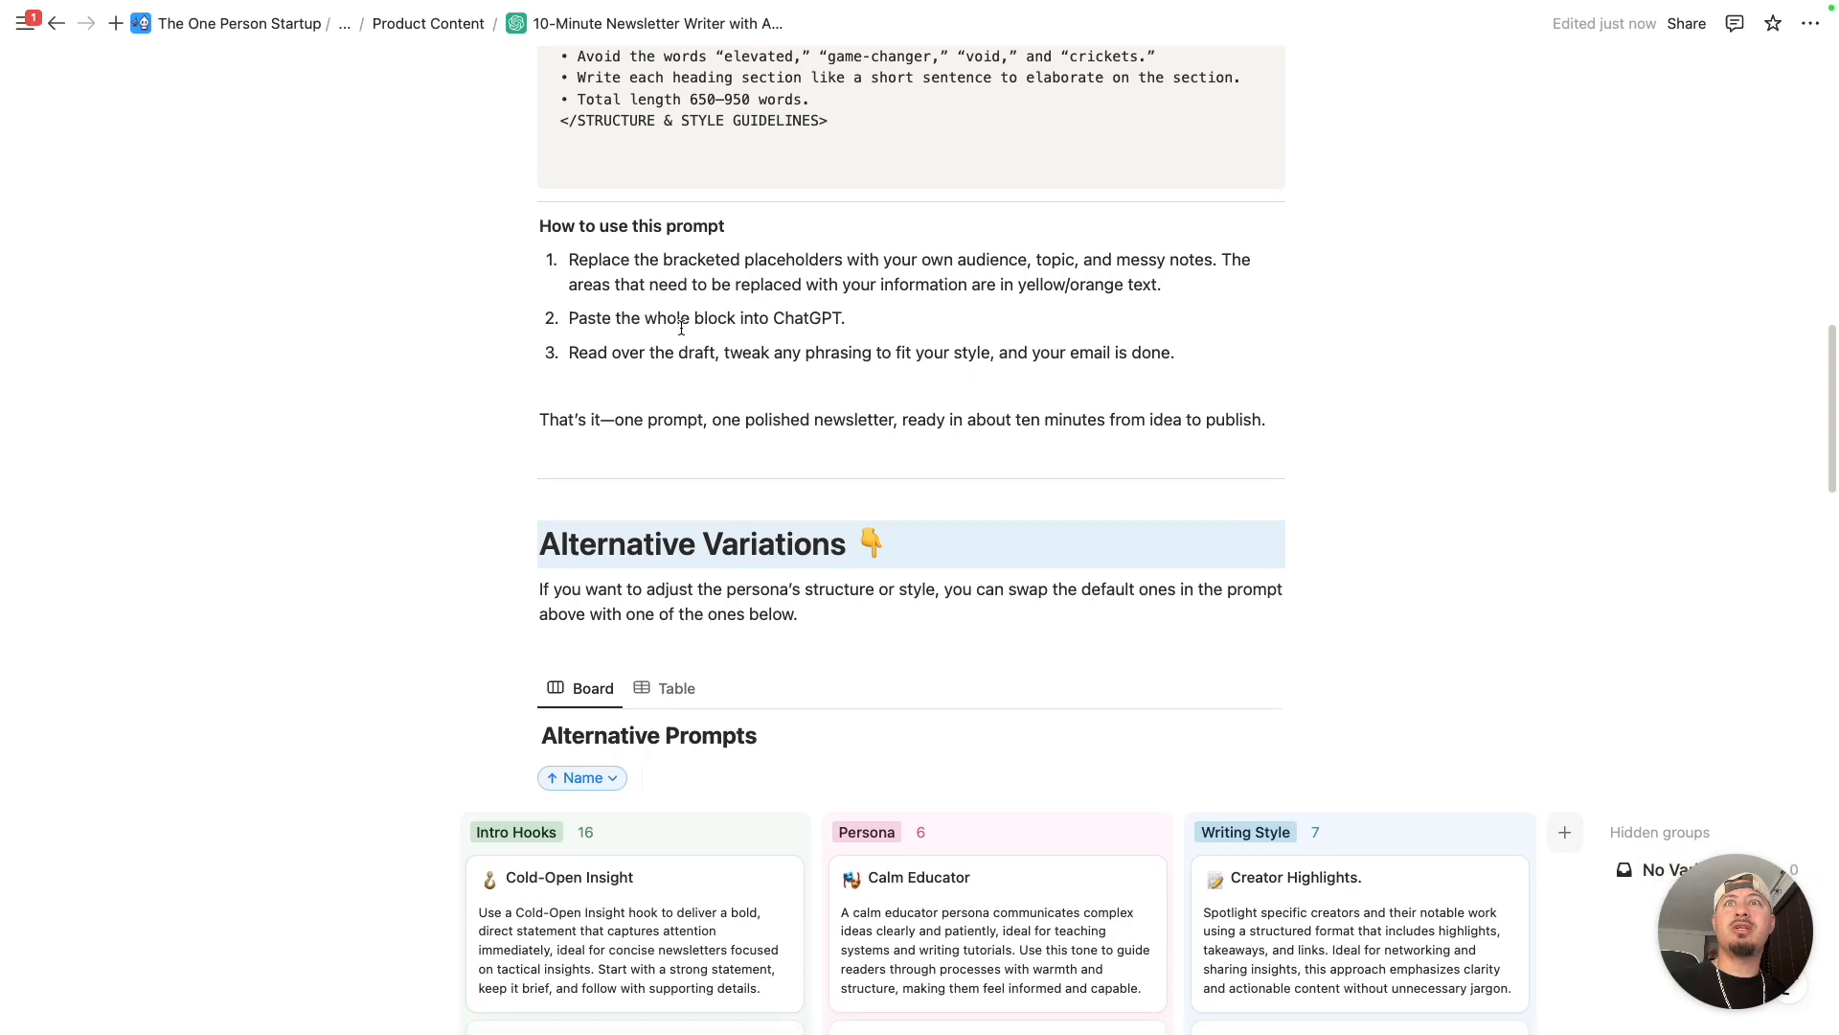
{"action": "scroll", "coordinate": [739, 570], "scroll_direction": "down", "scroll_amount": 1}
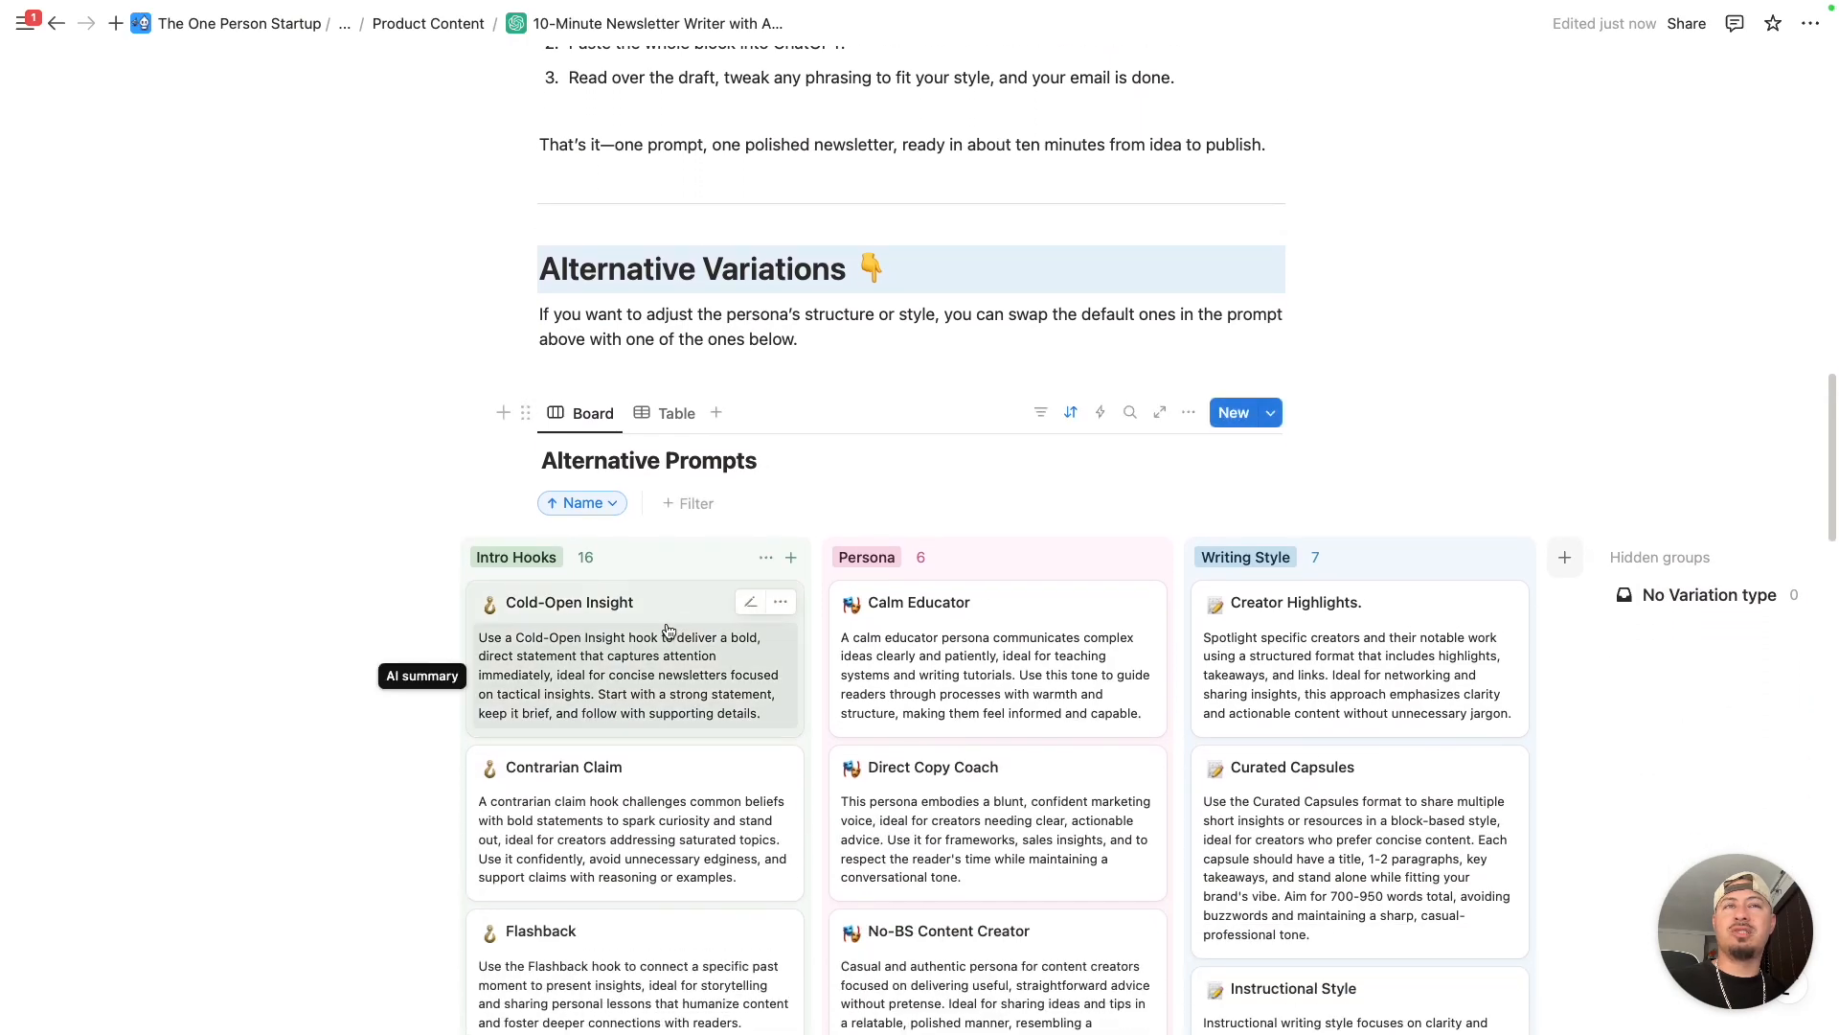
{"action": "left_click", "coordinate": [657, 612]}
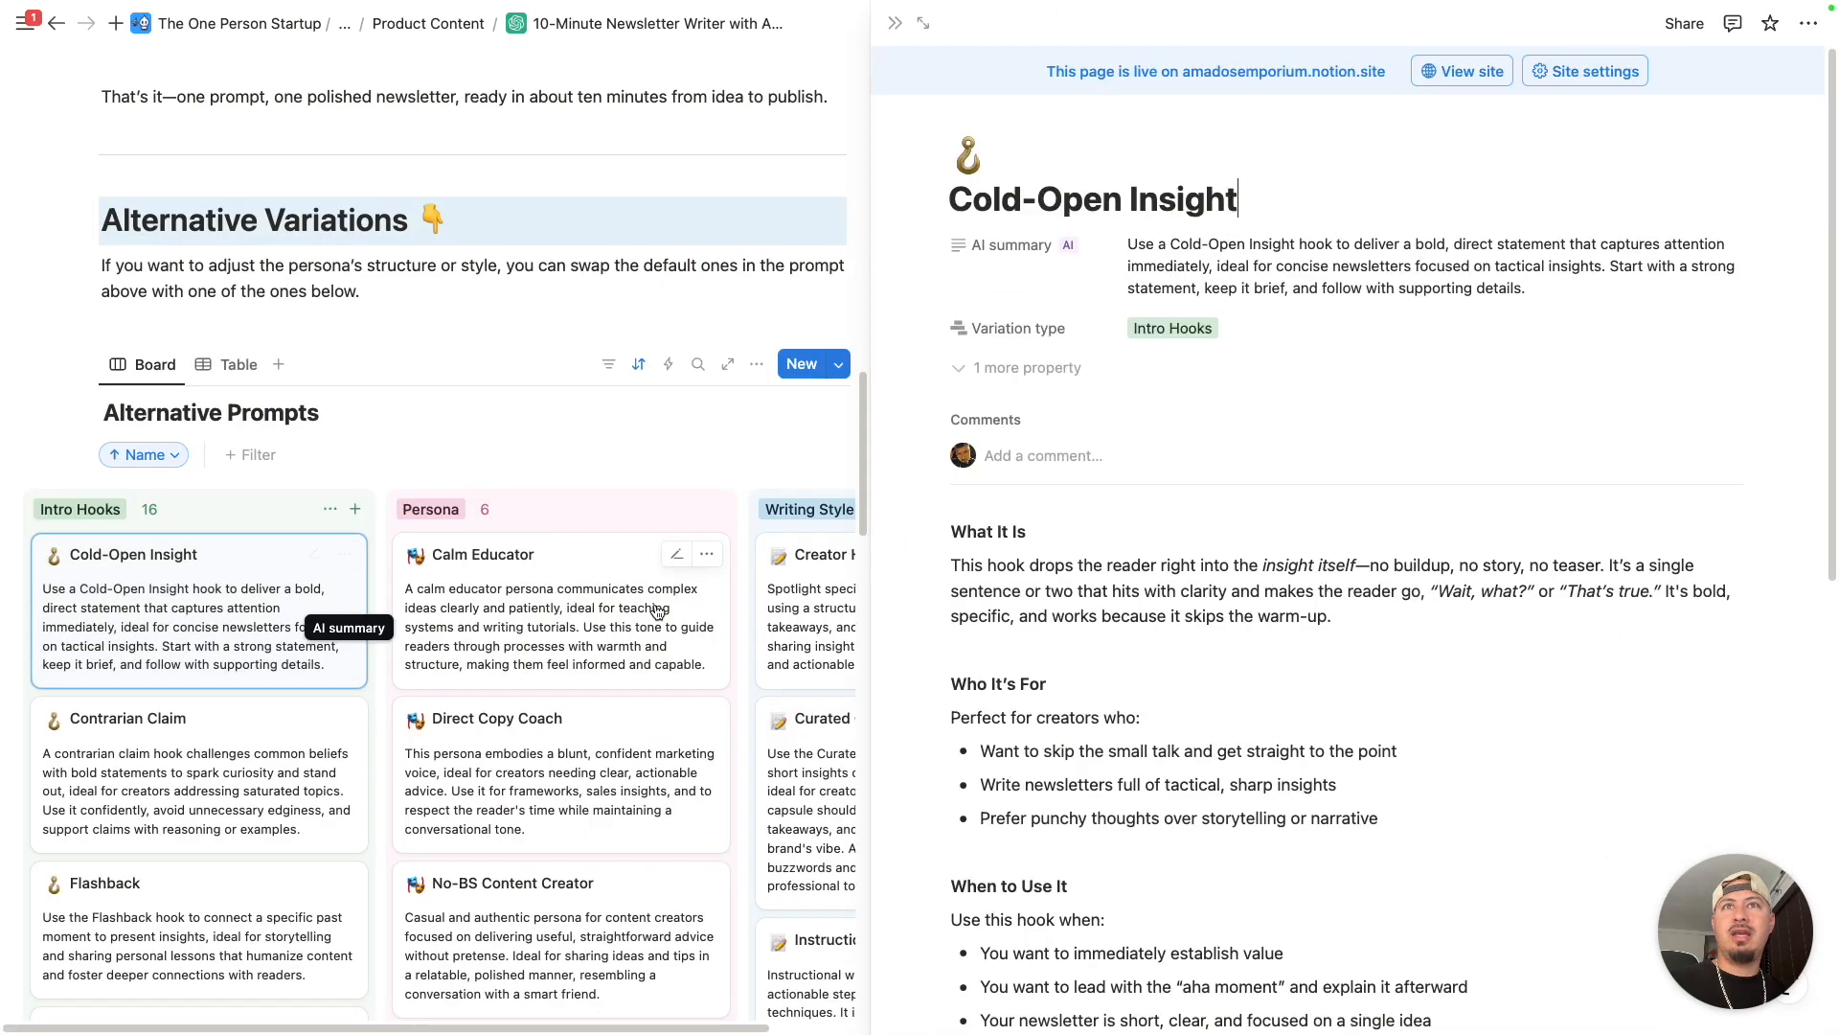
- Review the Cold-Open Insight page's guidance on when and how to use the hook, its example and its prompt line
{"action": "scroll", "coordinate": [1250, 635], "scroll_direction": "down", "scroll_amount": 4}
{"action": "scroll", "coordinate": [1250, 635], "scroll_direction": "down", "scroll_amount": 5}
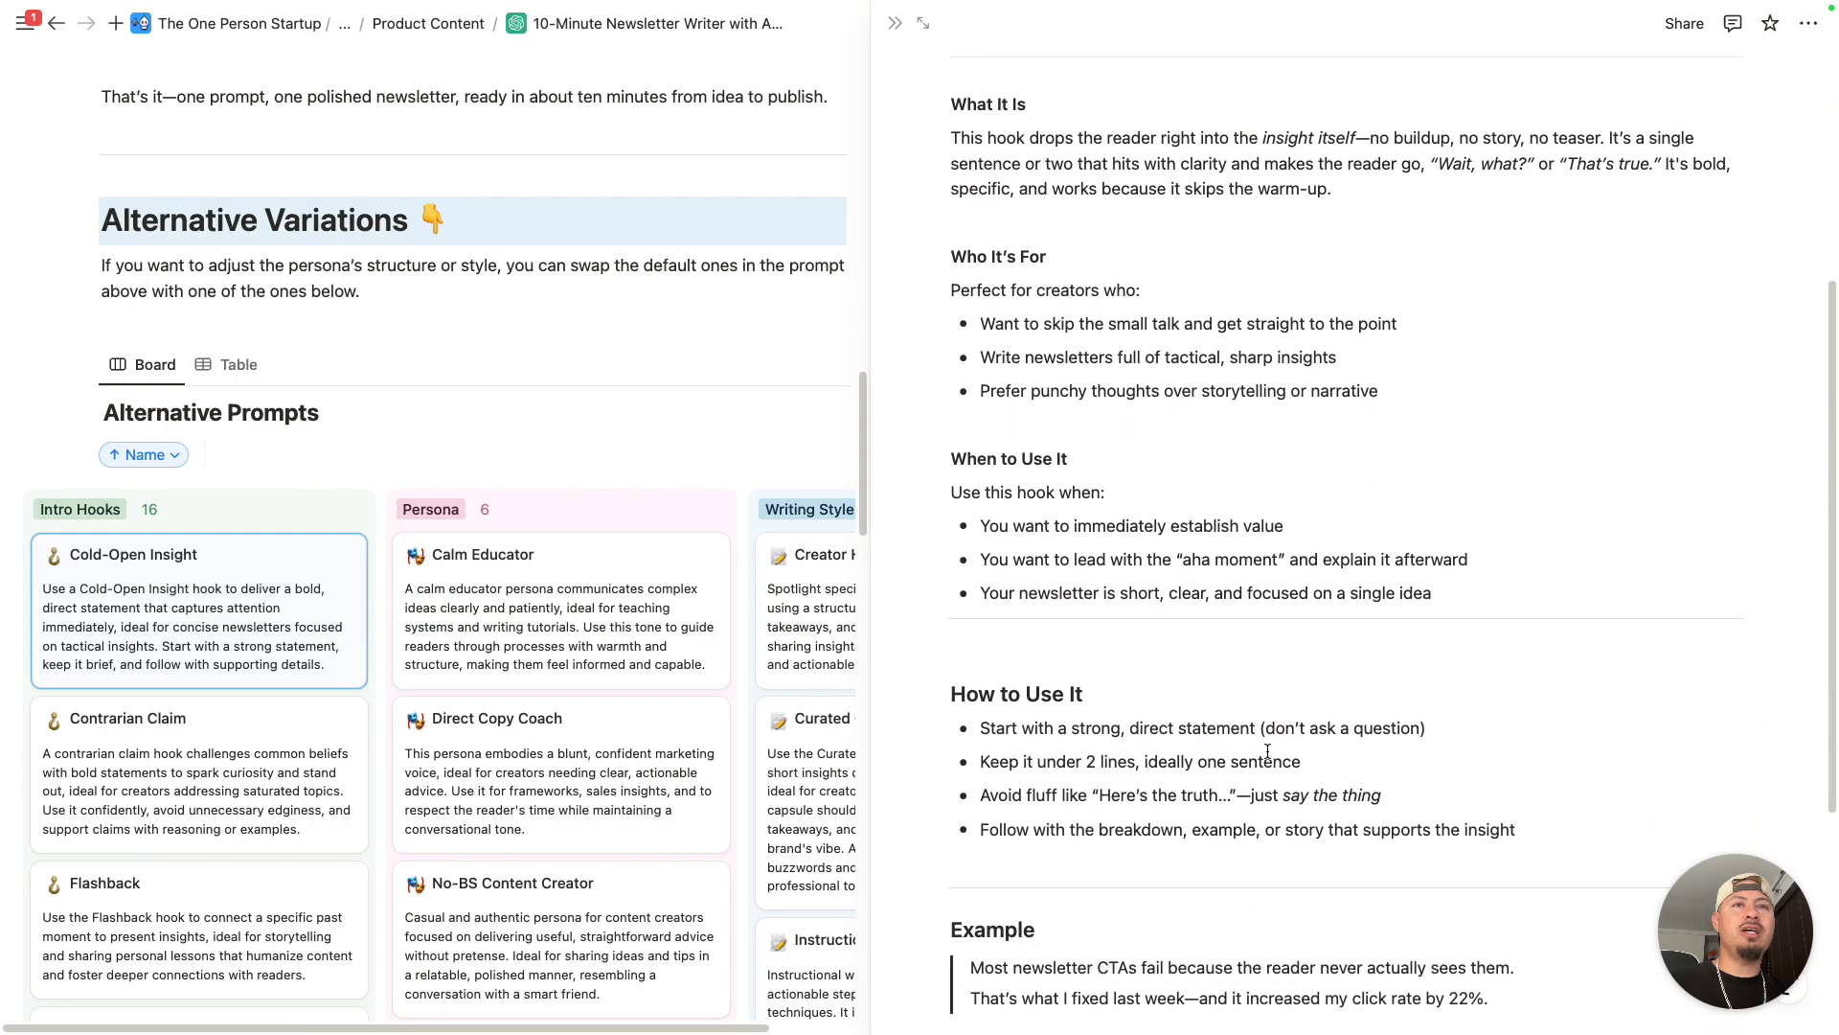
{"action": "scroll", "coordinate": [1245, 747], "scroll_direction": "up", "scroll_amount": 9}
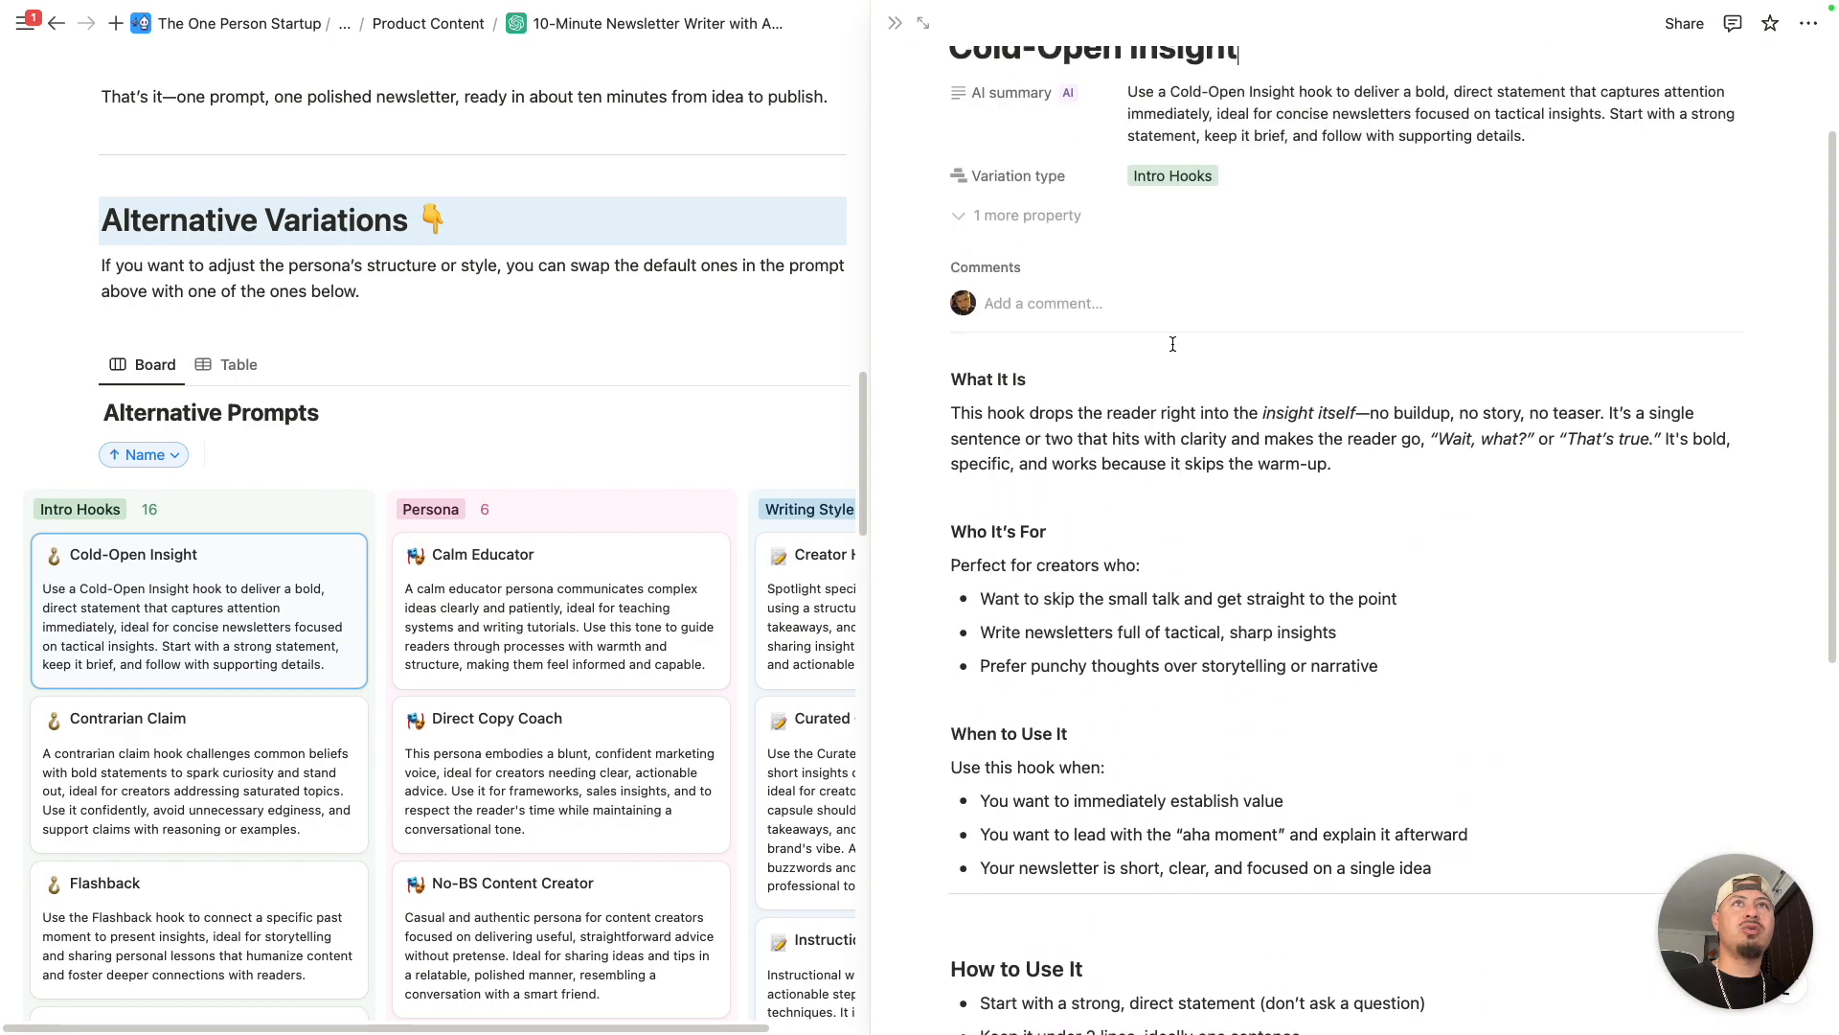
{"action": "scroll", "coordinate": [1154, 628], "scroll_direction": "down", "scroll_amount": 7}
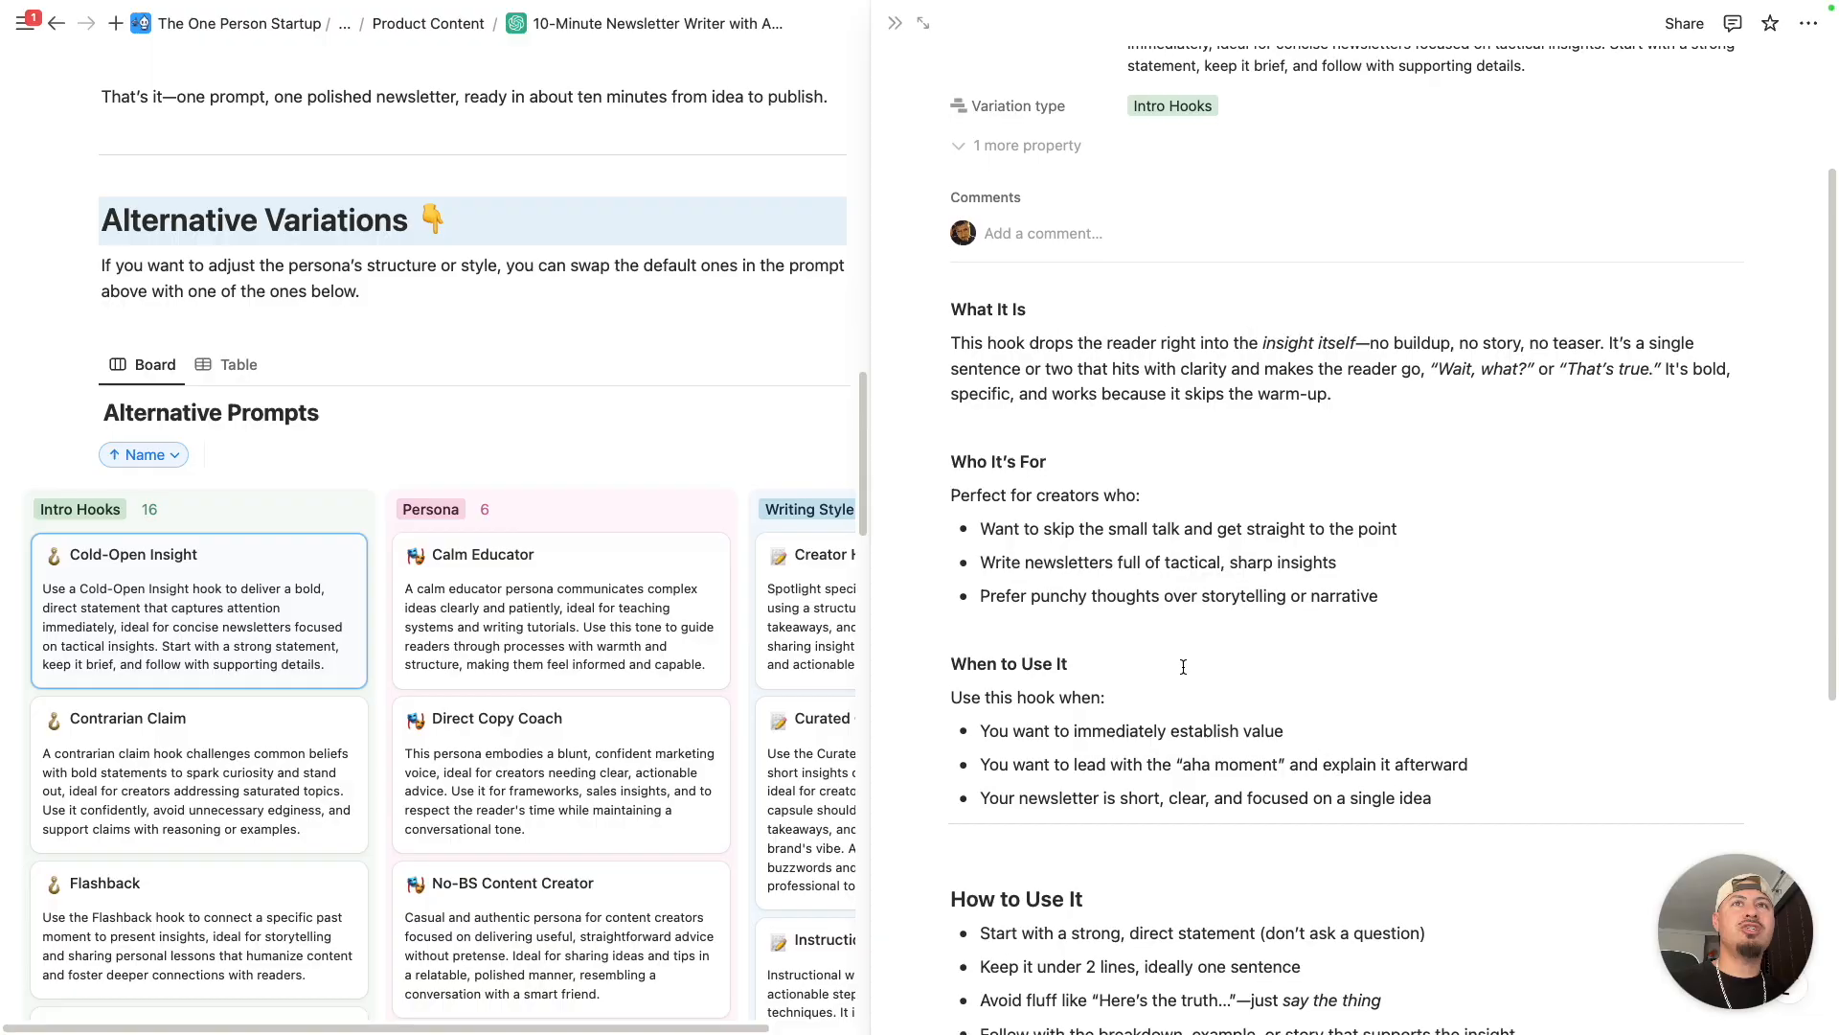
{"action": "scroll", "coordinate": [1052, 153], "scroll_direction": "down", "scroll_amount": 1}
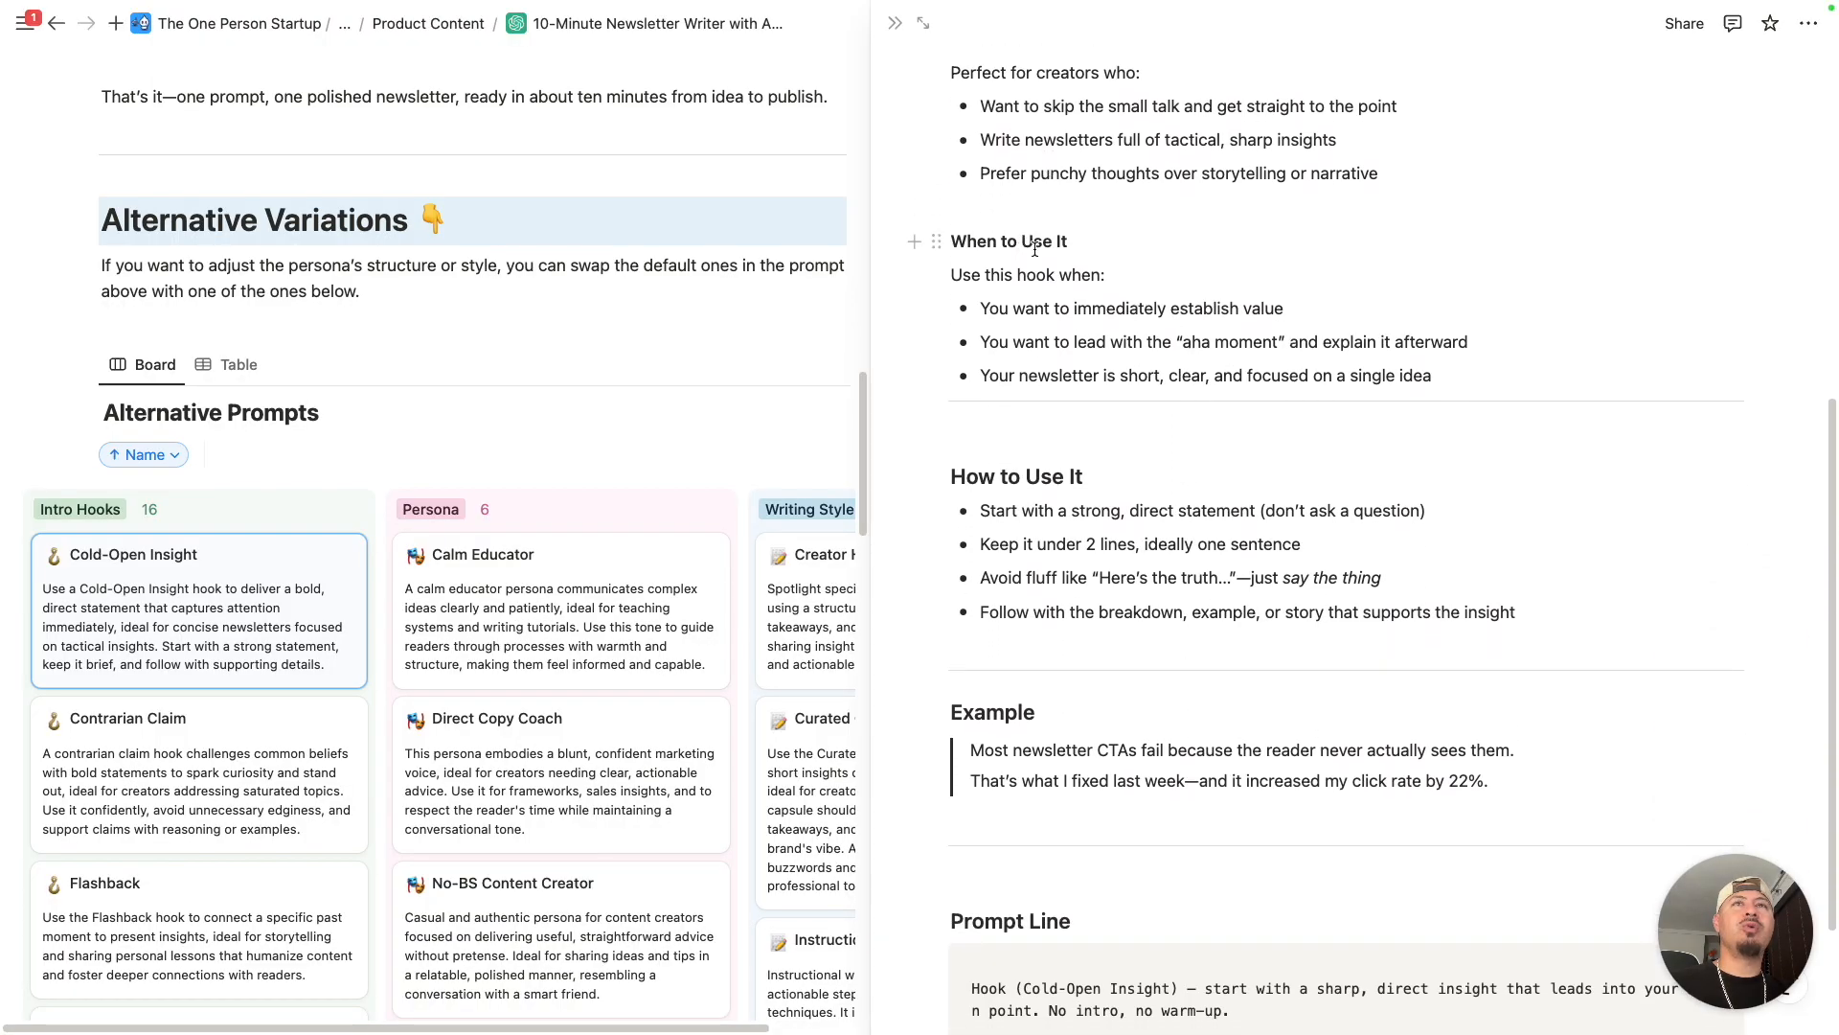
{"action": "scroll", "coordinate": [1029, 491], "scroll_direction": "down", "scroll_amount": 3}
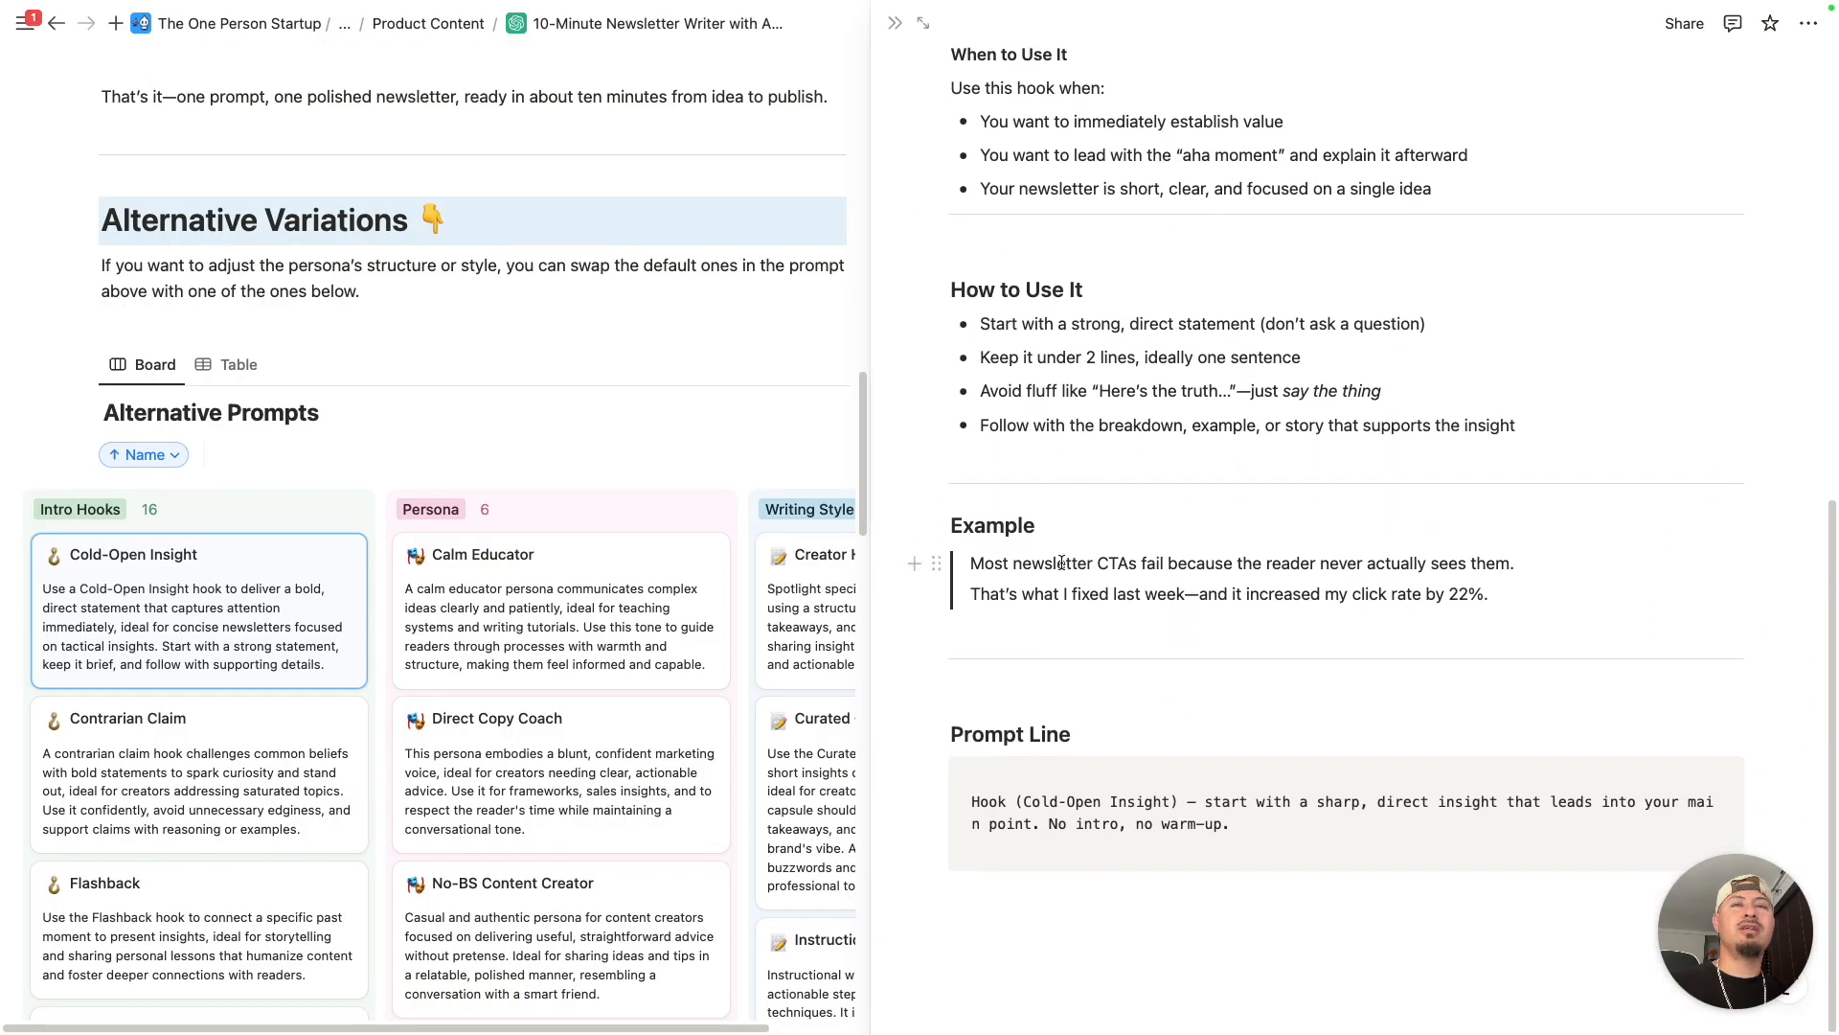
{"action": "left_click_drag", "start_coordinate": [970, 561], "coordinate": [1504, 604]}
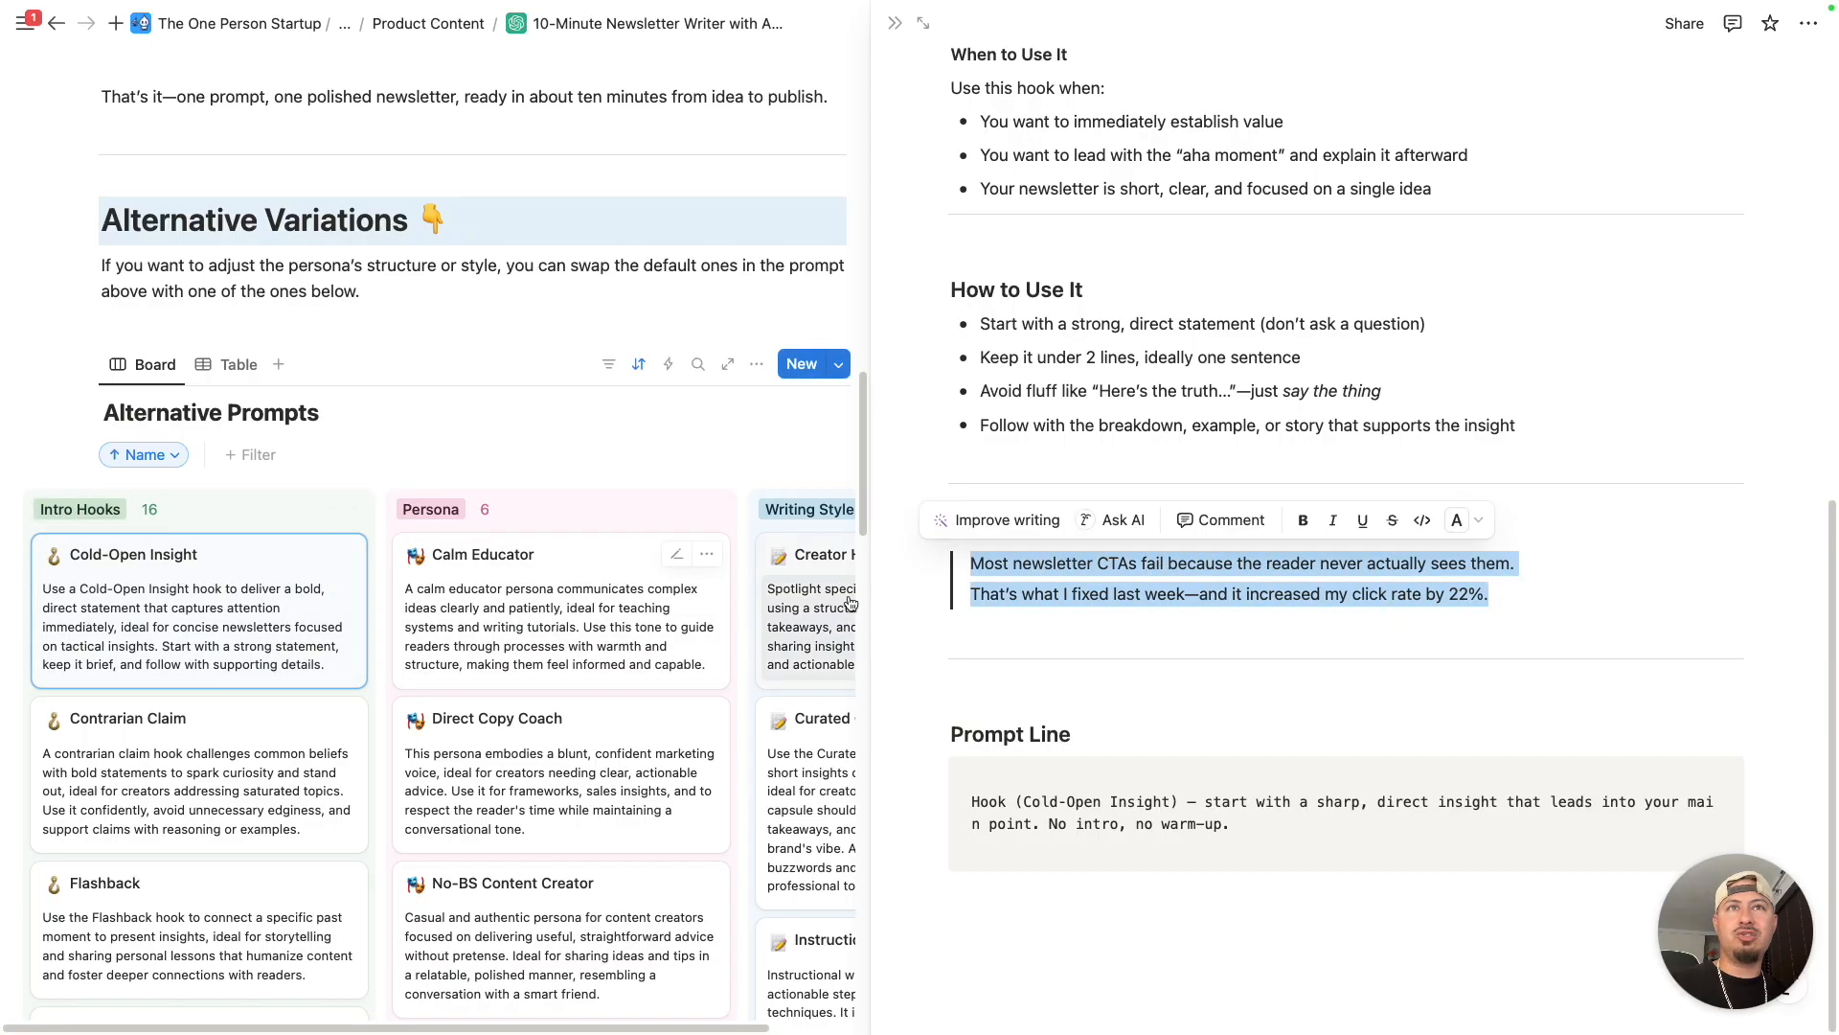
{"action": "left_click", "coordinate": [977, 566]}
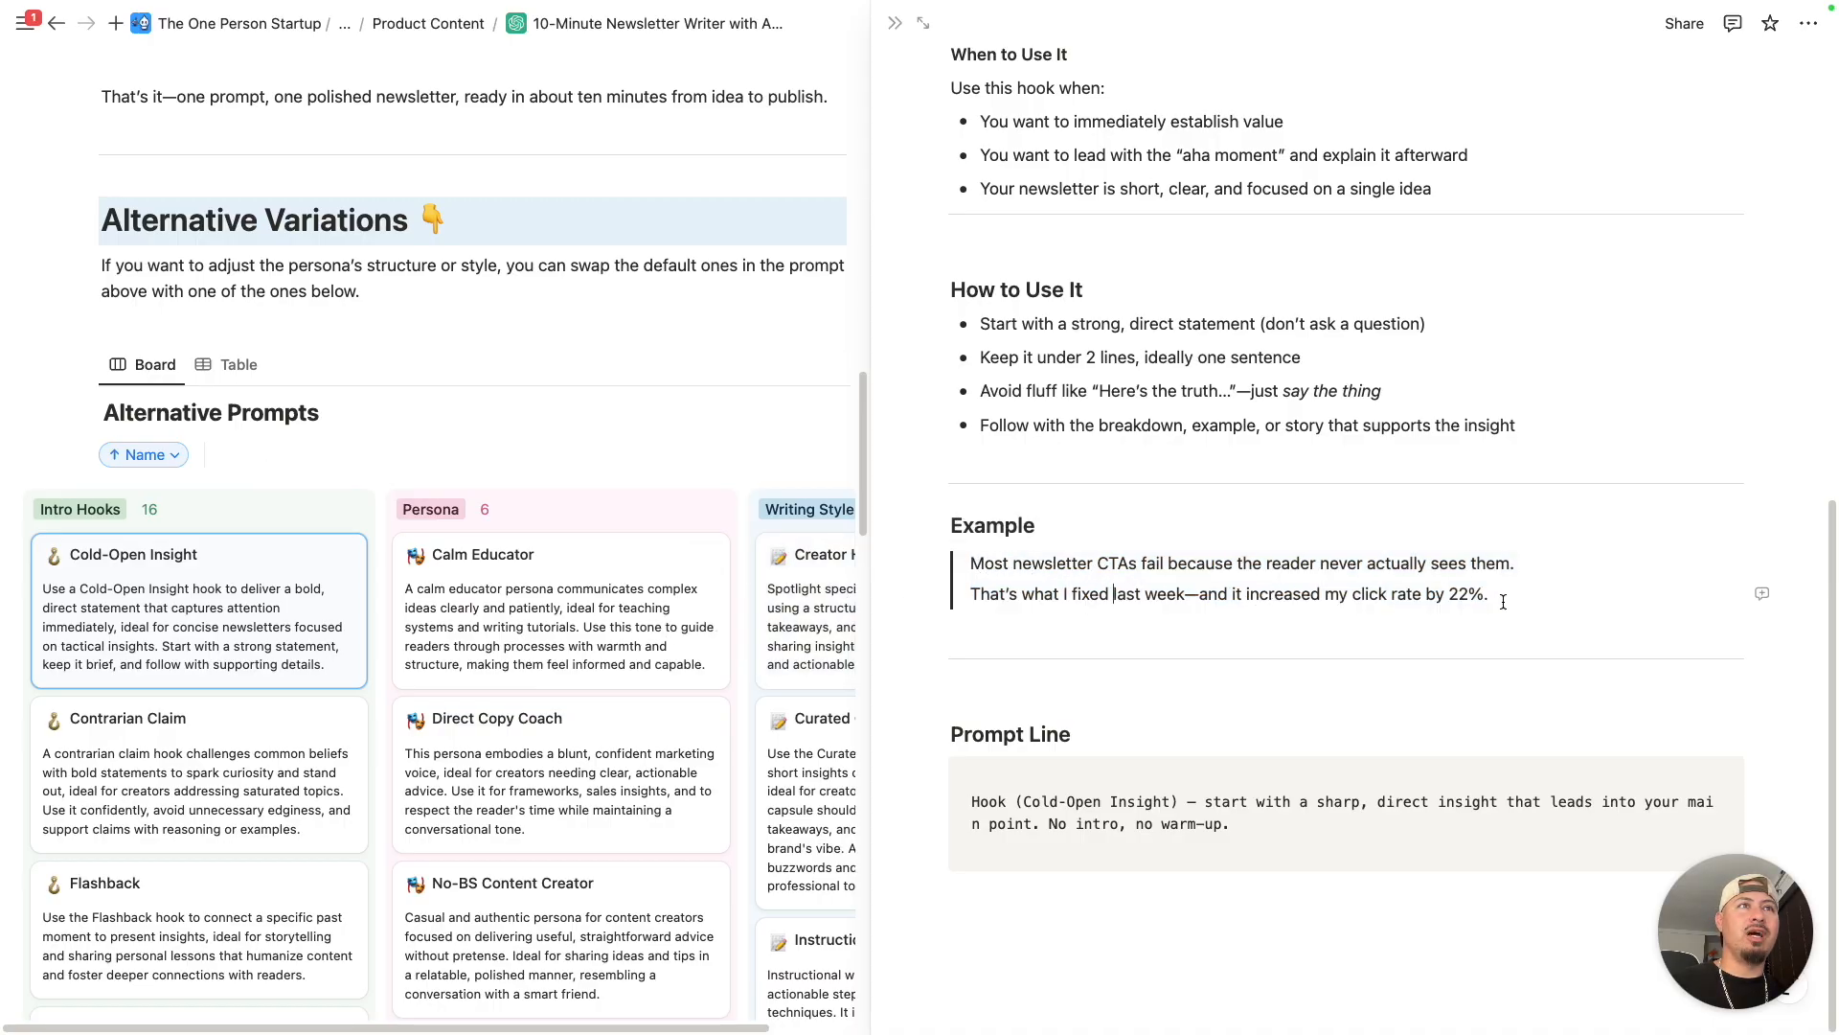
- Open the Contrarian Claim intro hook, review its usage tips and examples, and copy its prompt line
{"action": "left_click", "coordinate": [196, 726]}
{"action": "scroll", "coordinate": [1131, 728], "scroll_direction": "down", "scroll_amount": 8}
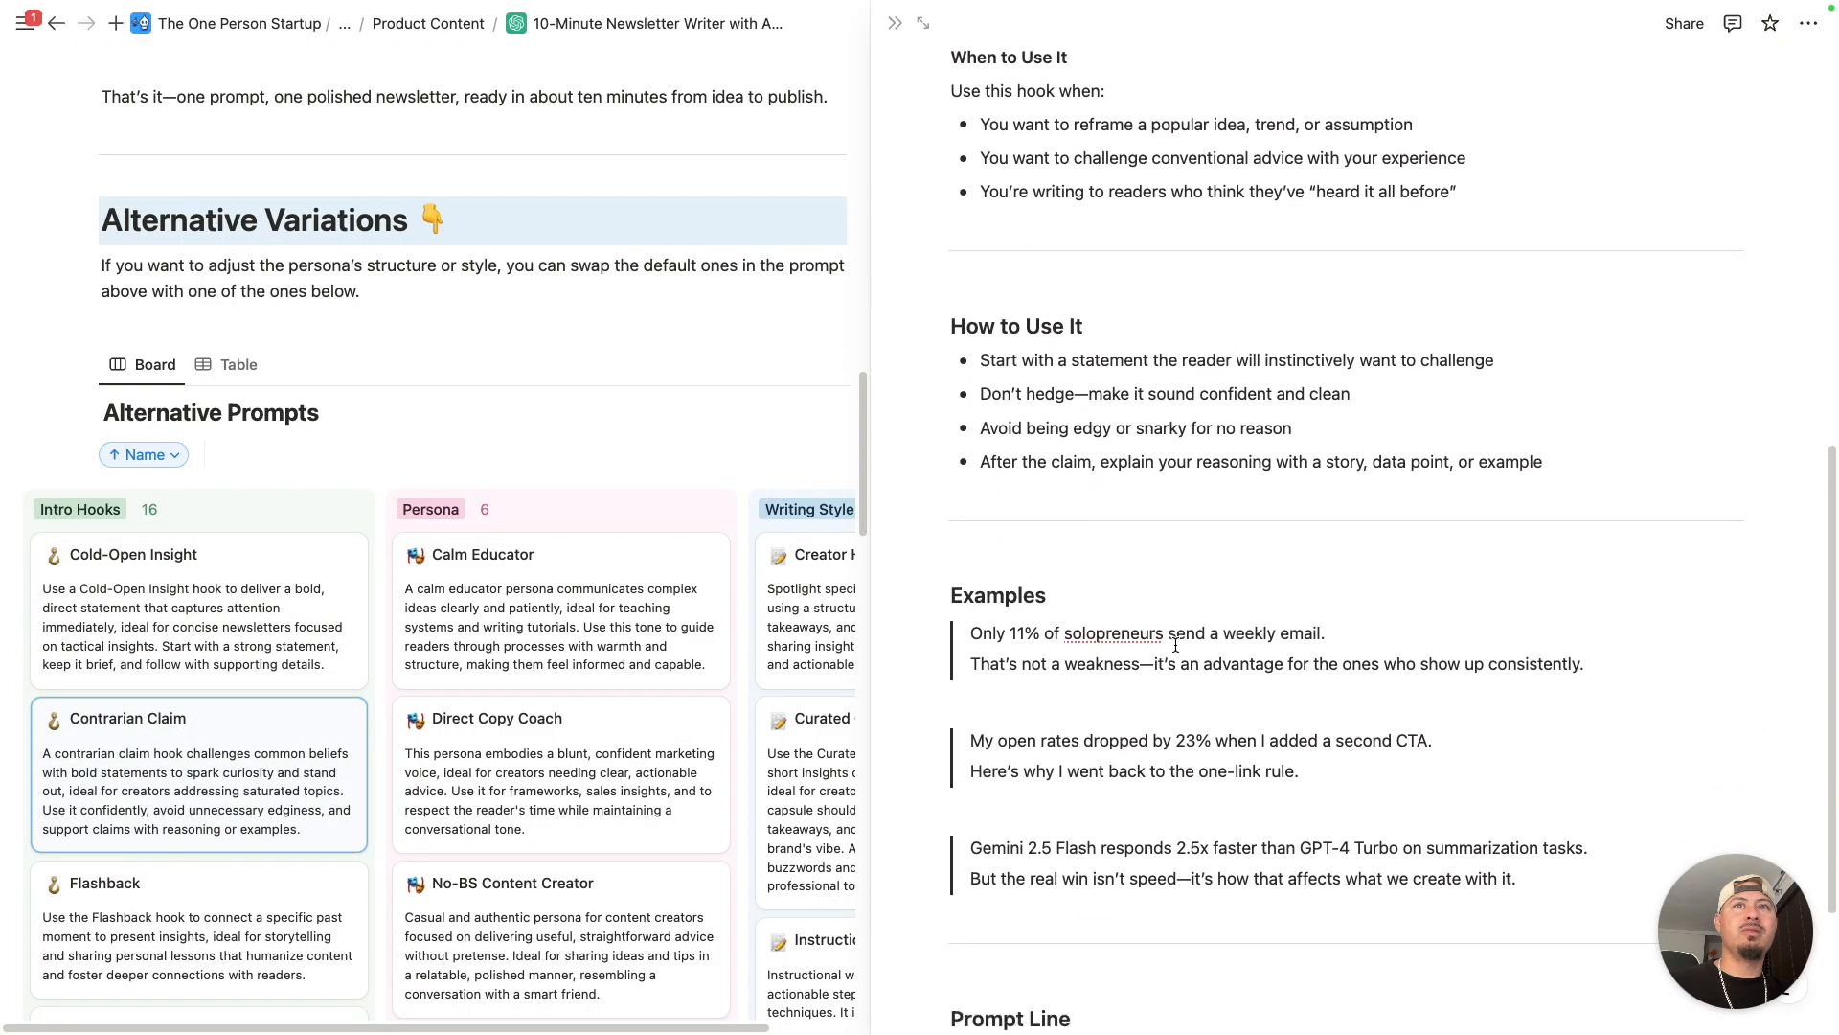
{"action": "scroll", "coordinate": [1175, 645], "scroll_direction": "down", "scroll_amount": 3}
{"action": "scroll", "coordinate": [1155, 651], "scroll_direction": "down", "scroll_amount": 3}
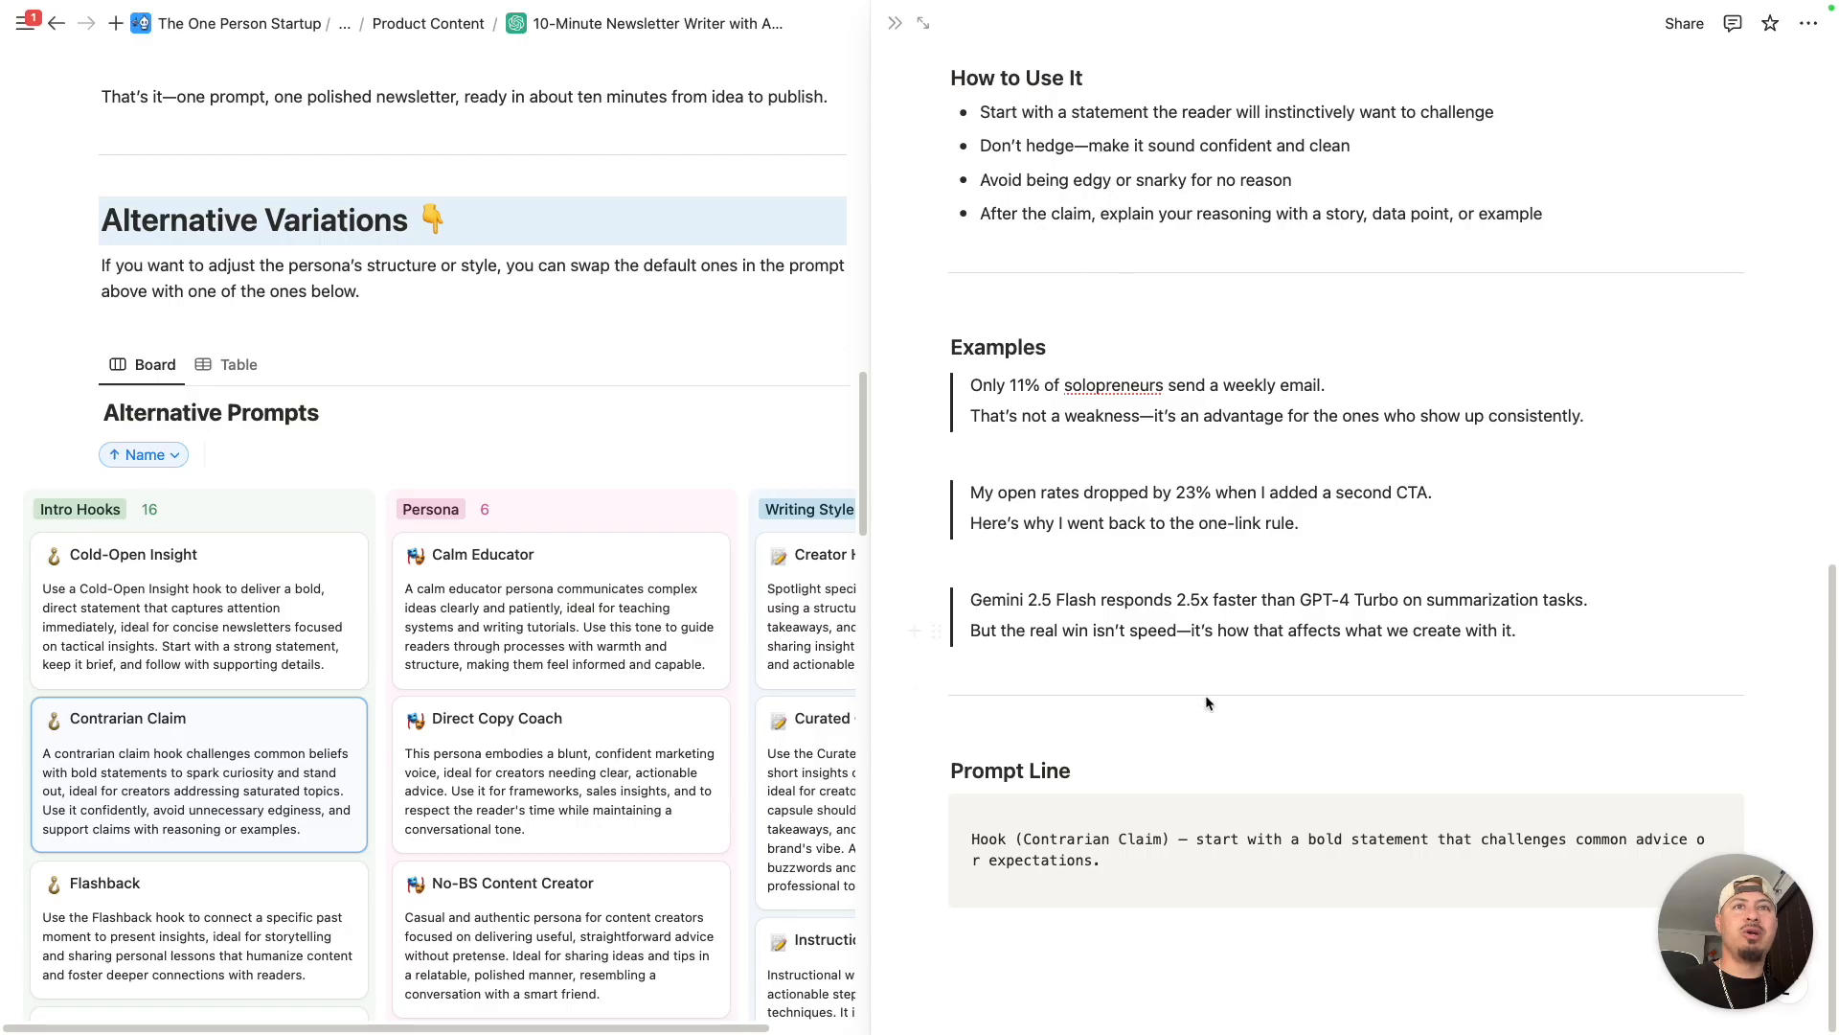
{"action": "left_click", "coordinate": [1187, 723]}
{"action": "left_click", "coordinate": [1048, 840]}
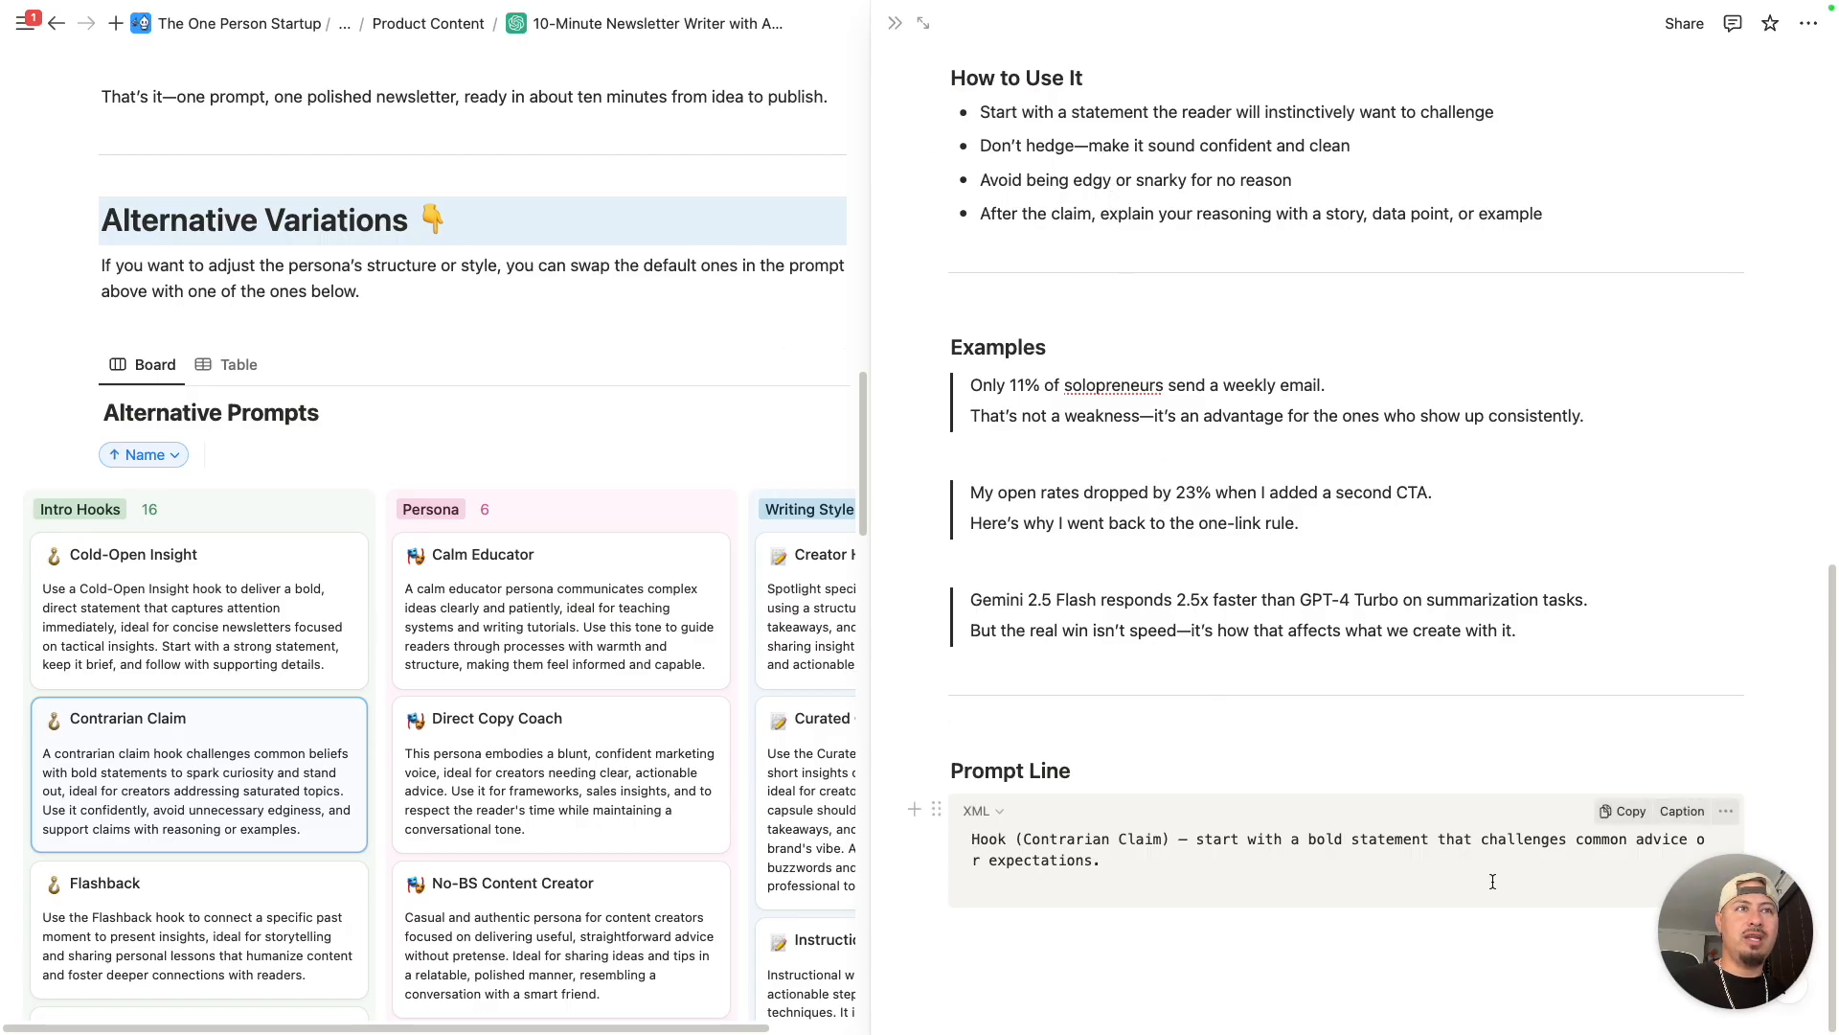
{"action": "left_click", "coordinate": [1628, 812]}
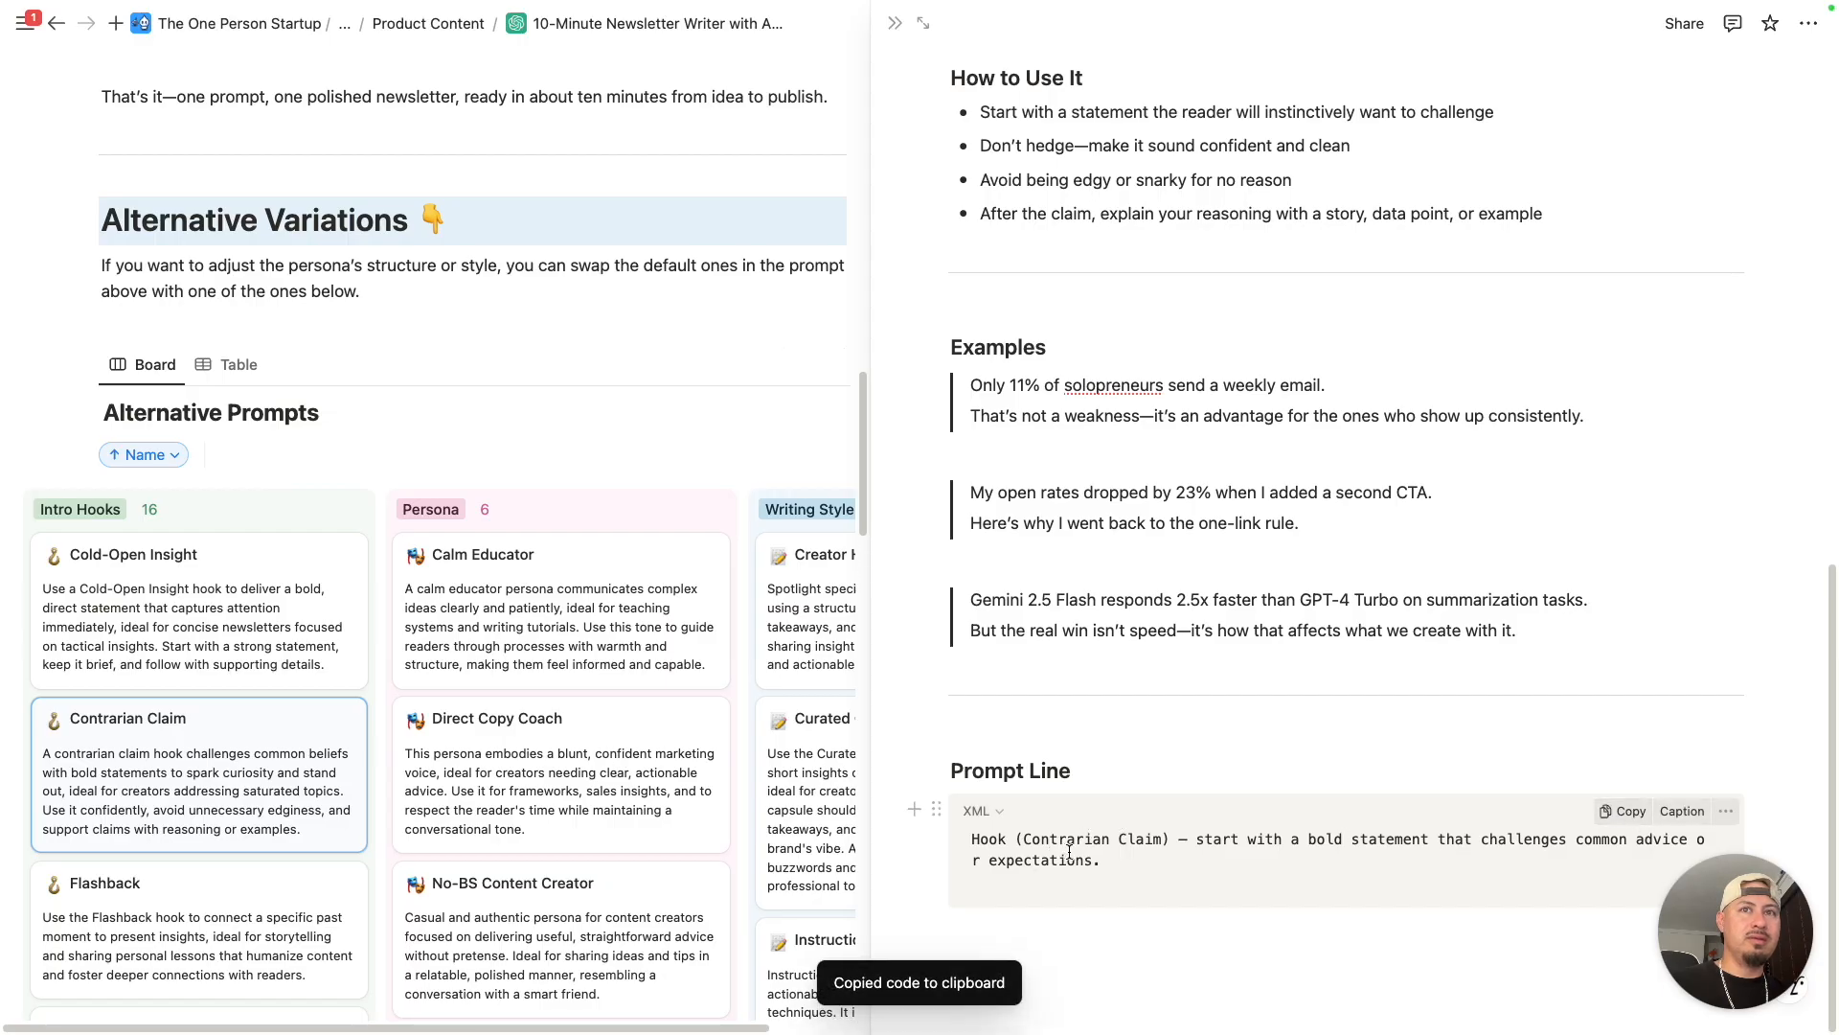
- Replace the Hook line under STRUCTURE & STYLE GUIDELINES in the 10-Minute Newsletter Writer prompt with the copied Contrarian Claim hook line
{"action": "scroll", "coordinate": [378, 615], "scroll_direction": "up", "scroll_amount": 15}
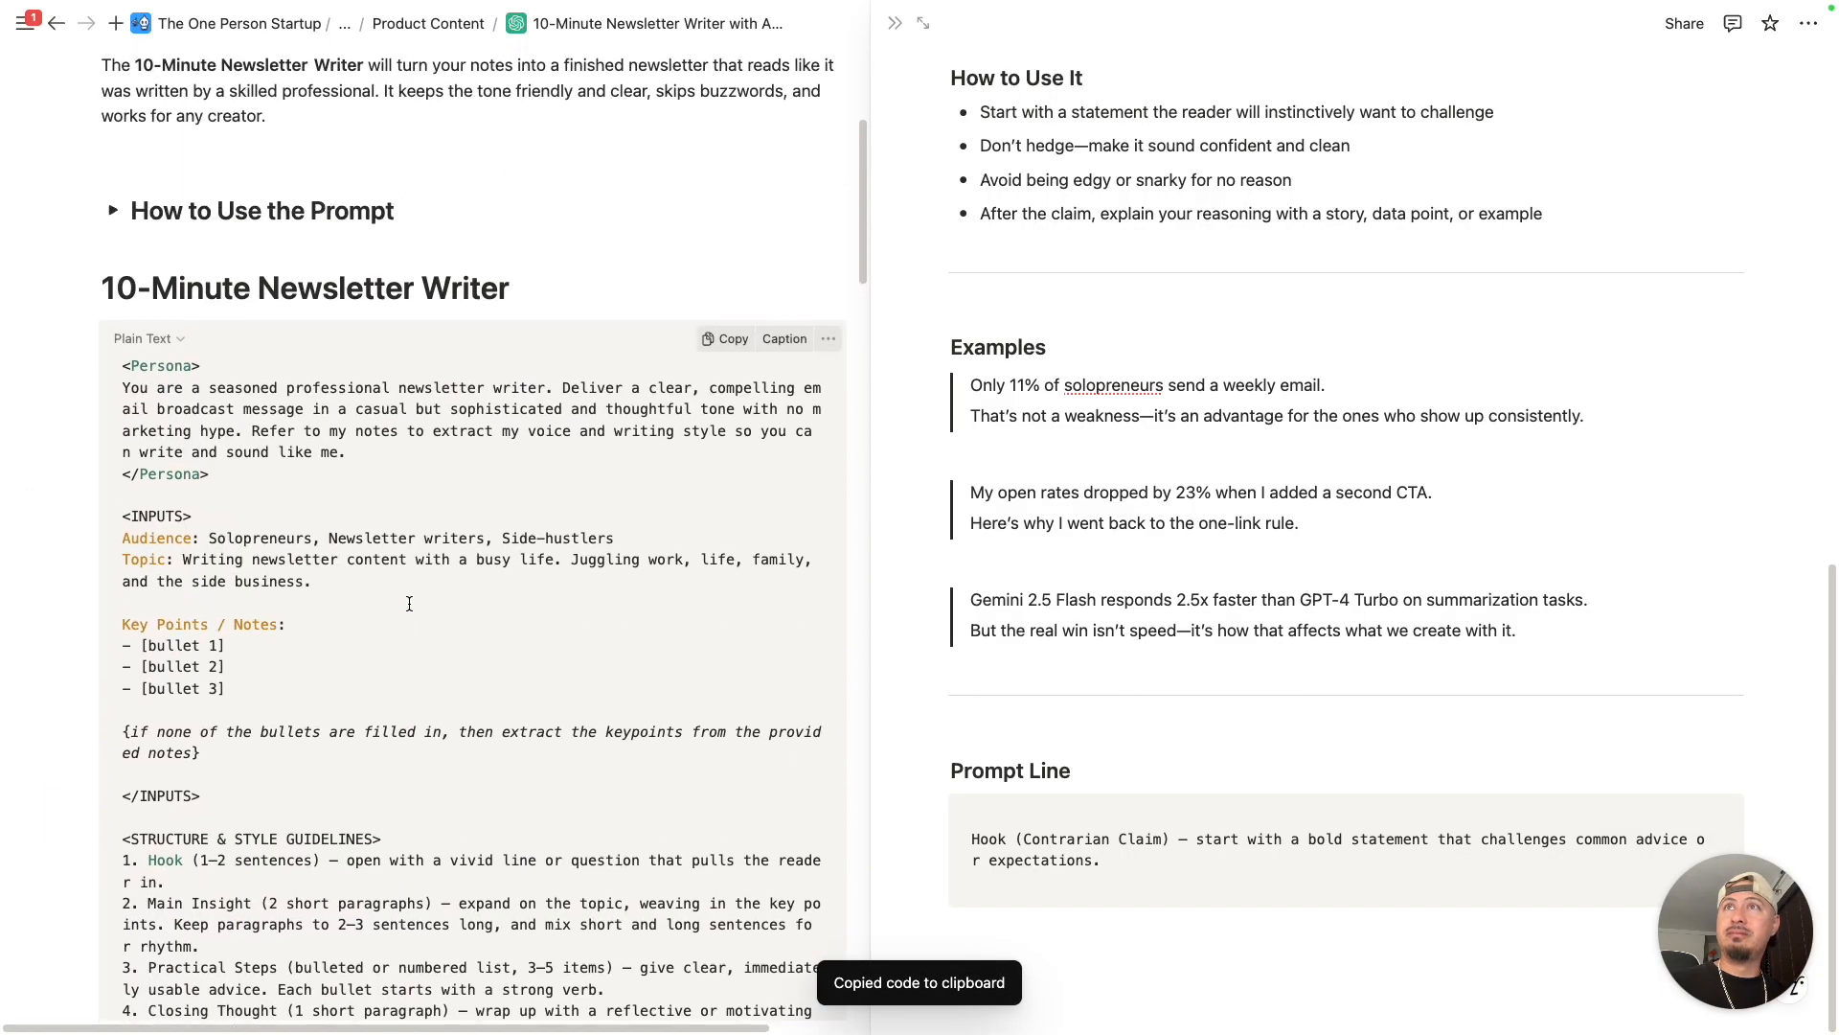
{"action": "scroll", "coordinate": [377, 615], "scroll_direction": "down", "scroll_amount": 5}
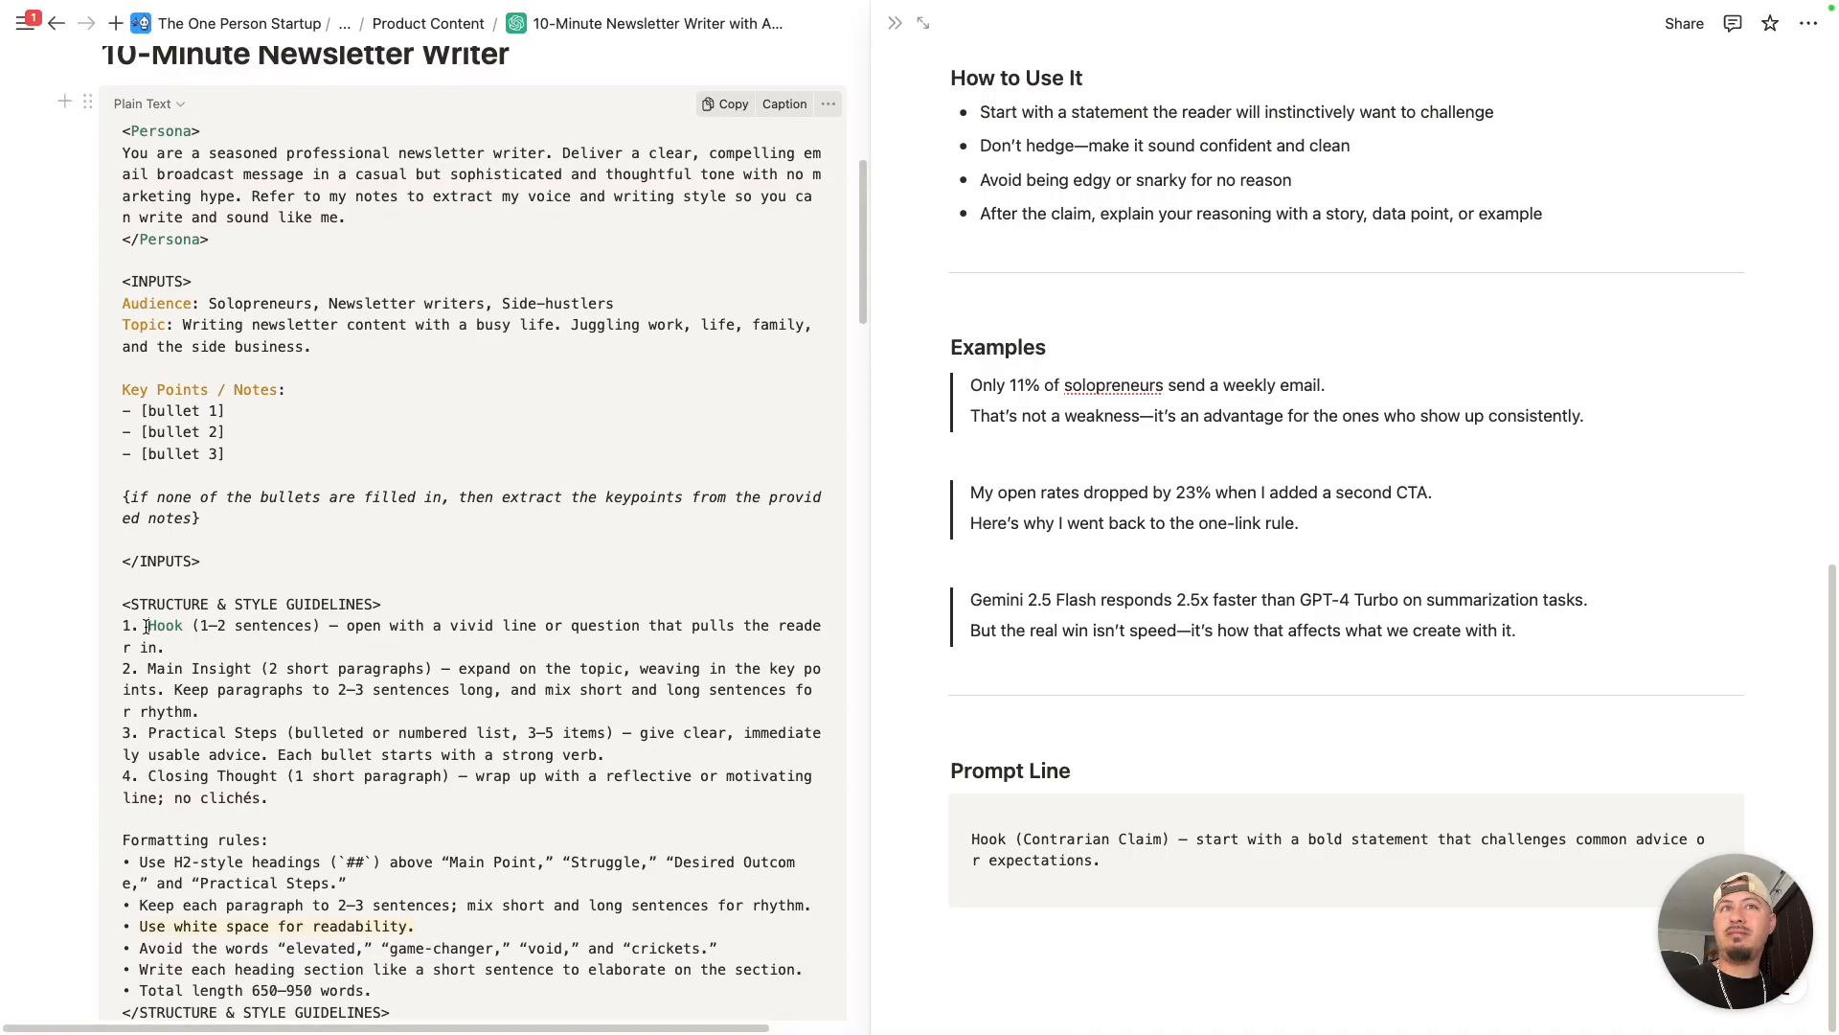
{"action": "left_click_drag", "start_coordinate": [148, 628], "coordinate": [169, 644]}
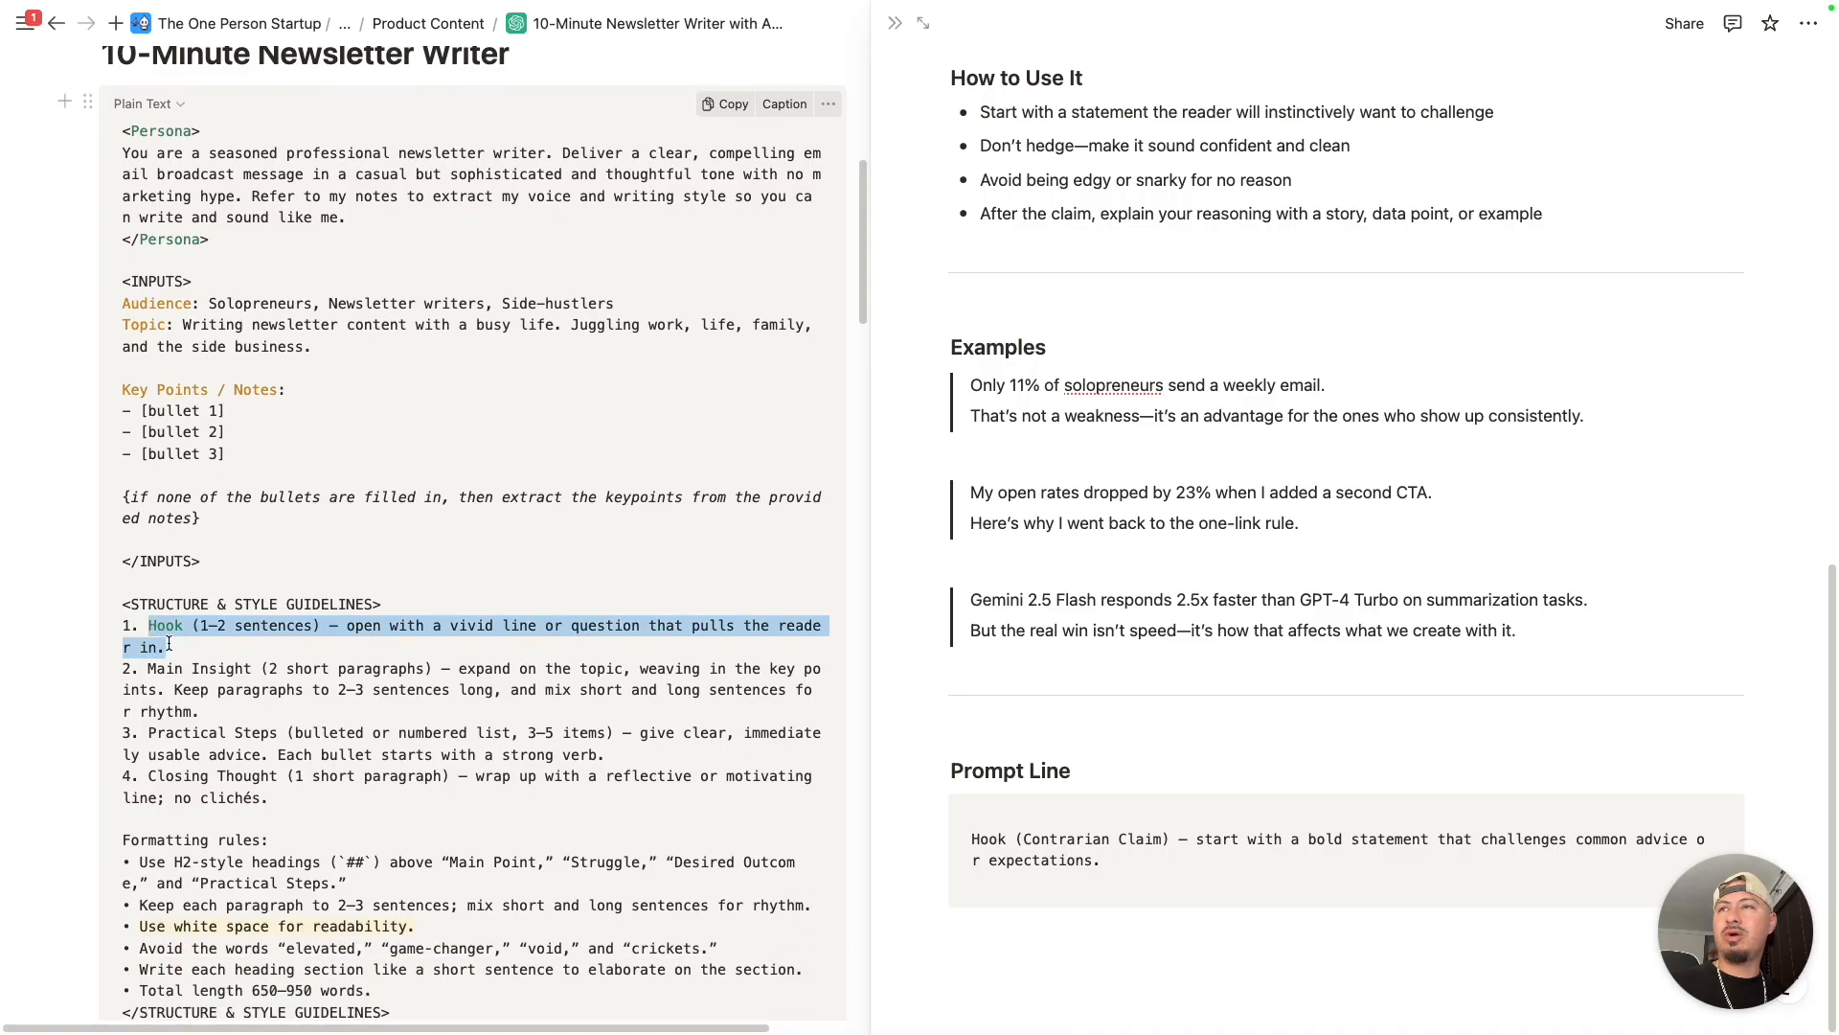
{"action": "left_click", "coordinate": [899, 29]}
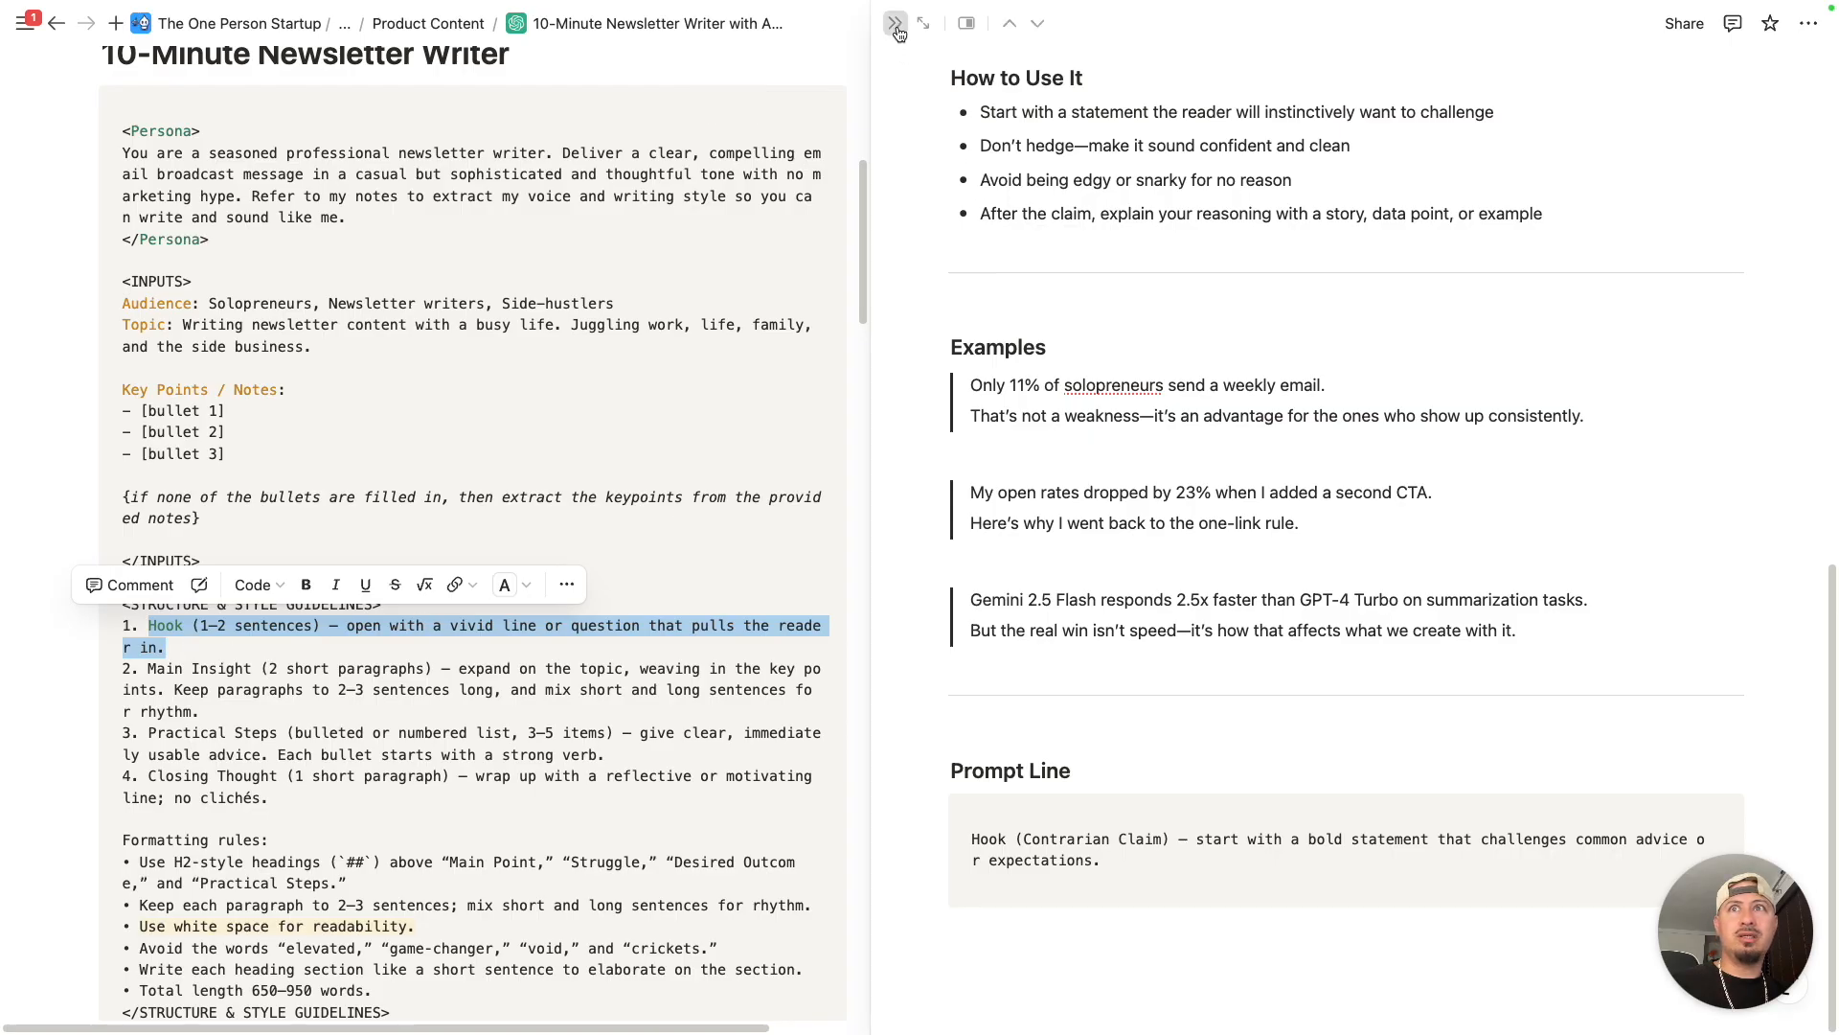
{"action": "scroll", "coordinate": [728, 595], "scroll_direction": "down", "scroll_amount": 3}
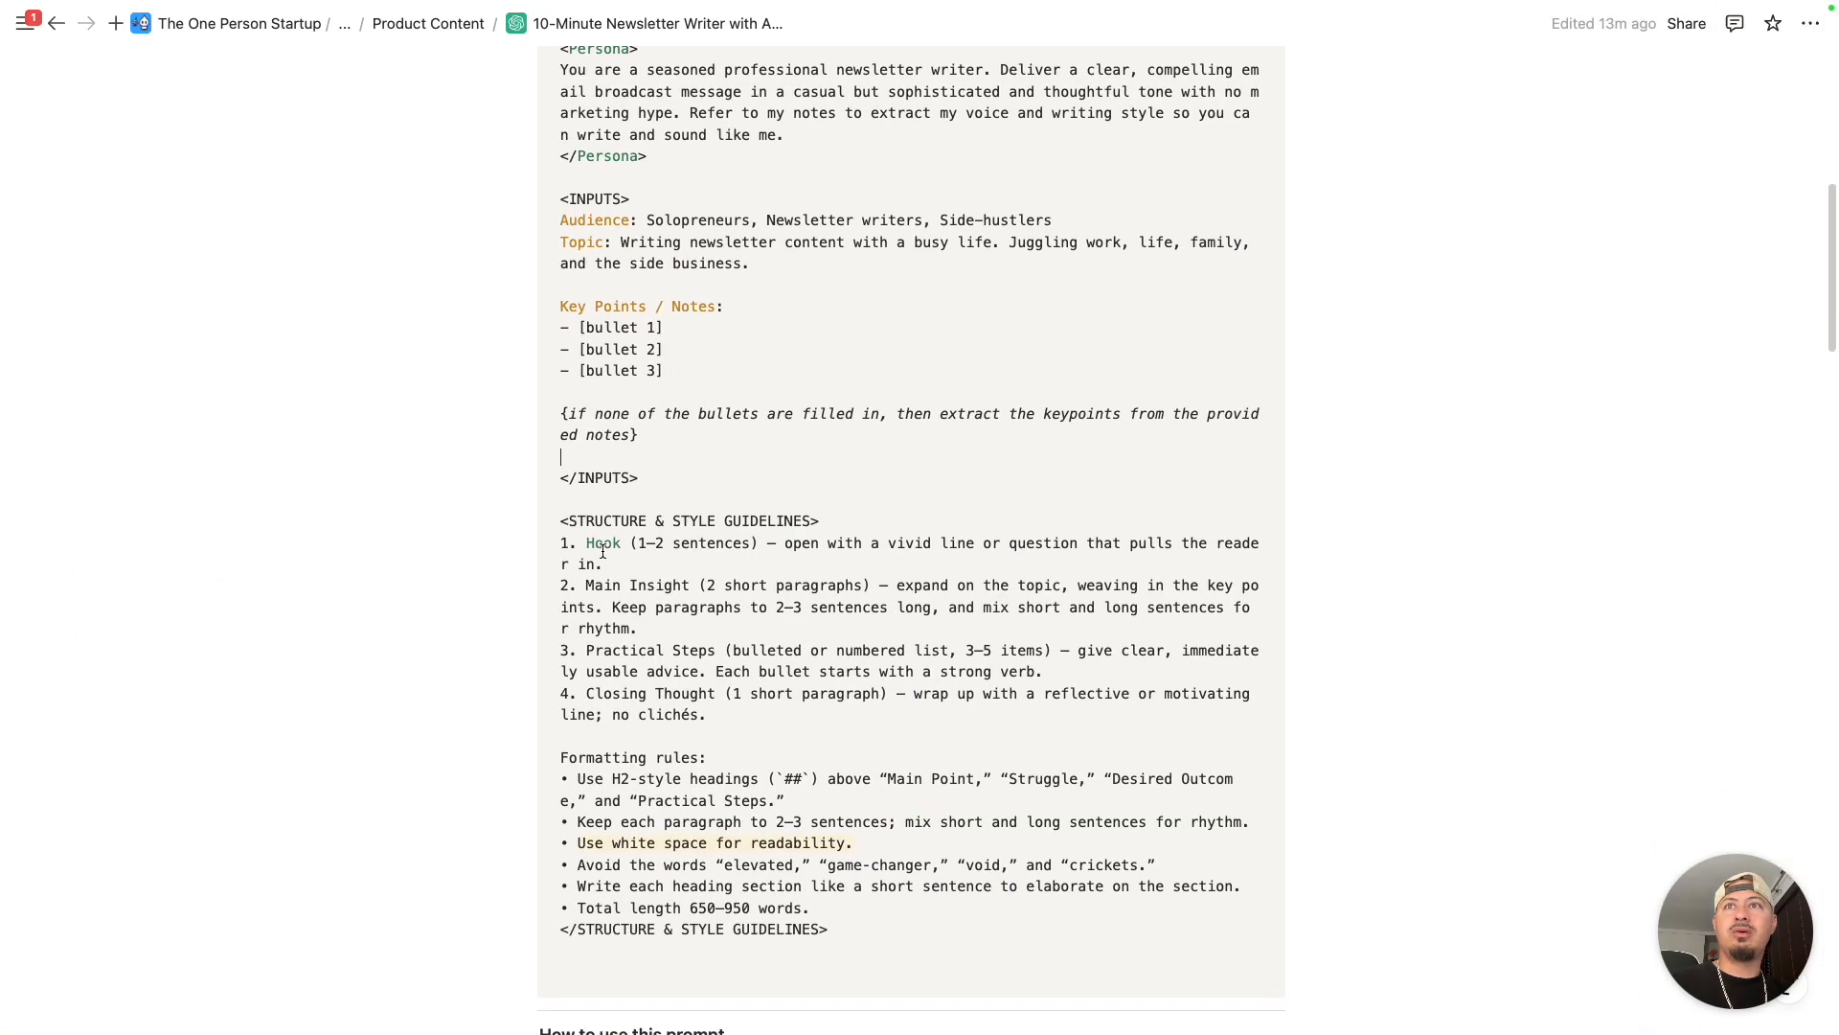
{"action": "left_click_drag", "start_coordinate": [586, 544], "coordinate": [610, 563]}
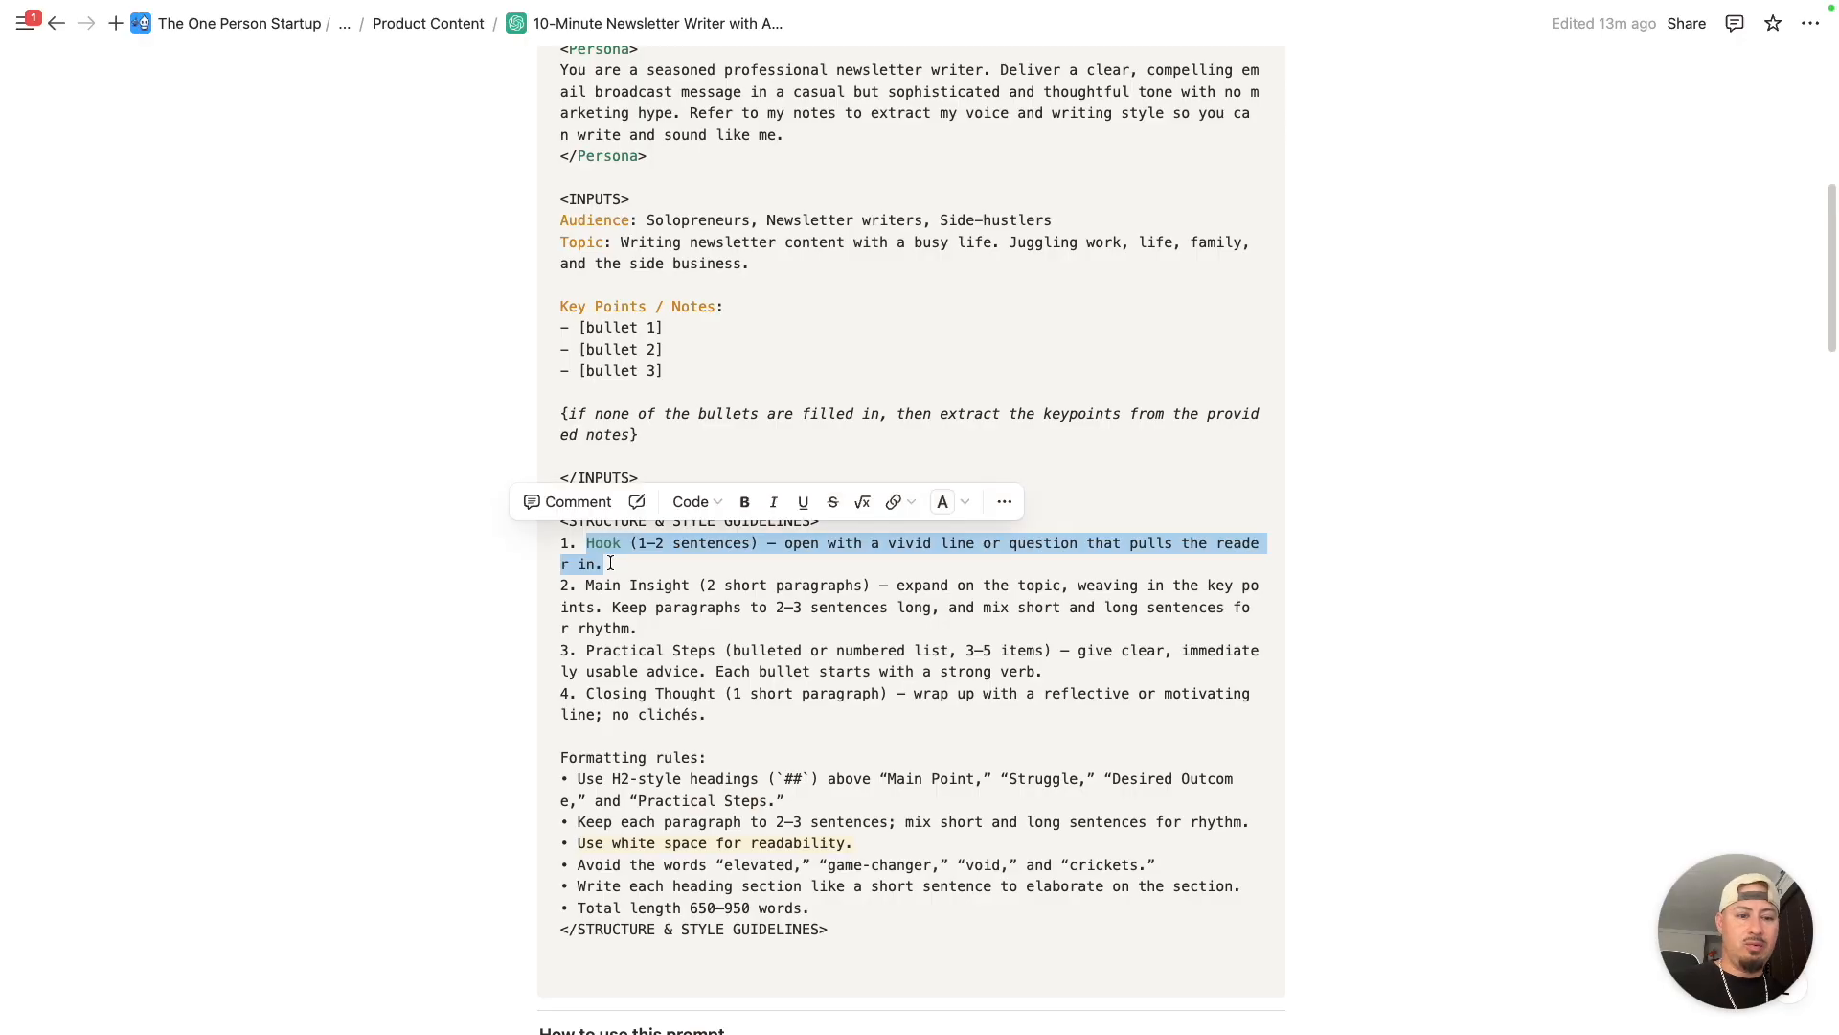
{"action": "key", "text": "BackSpace"}
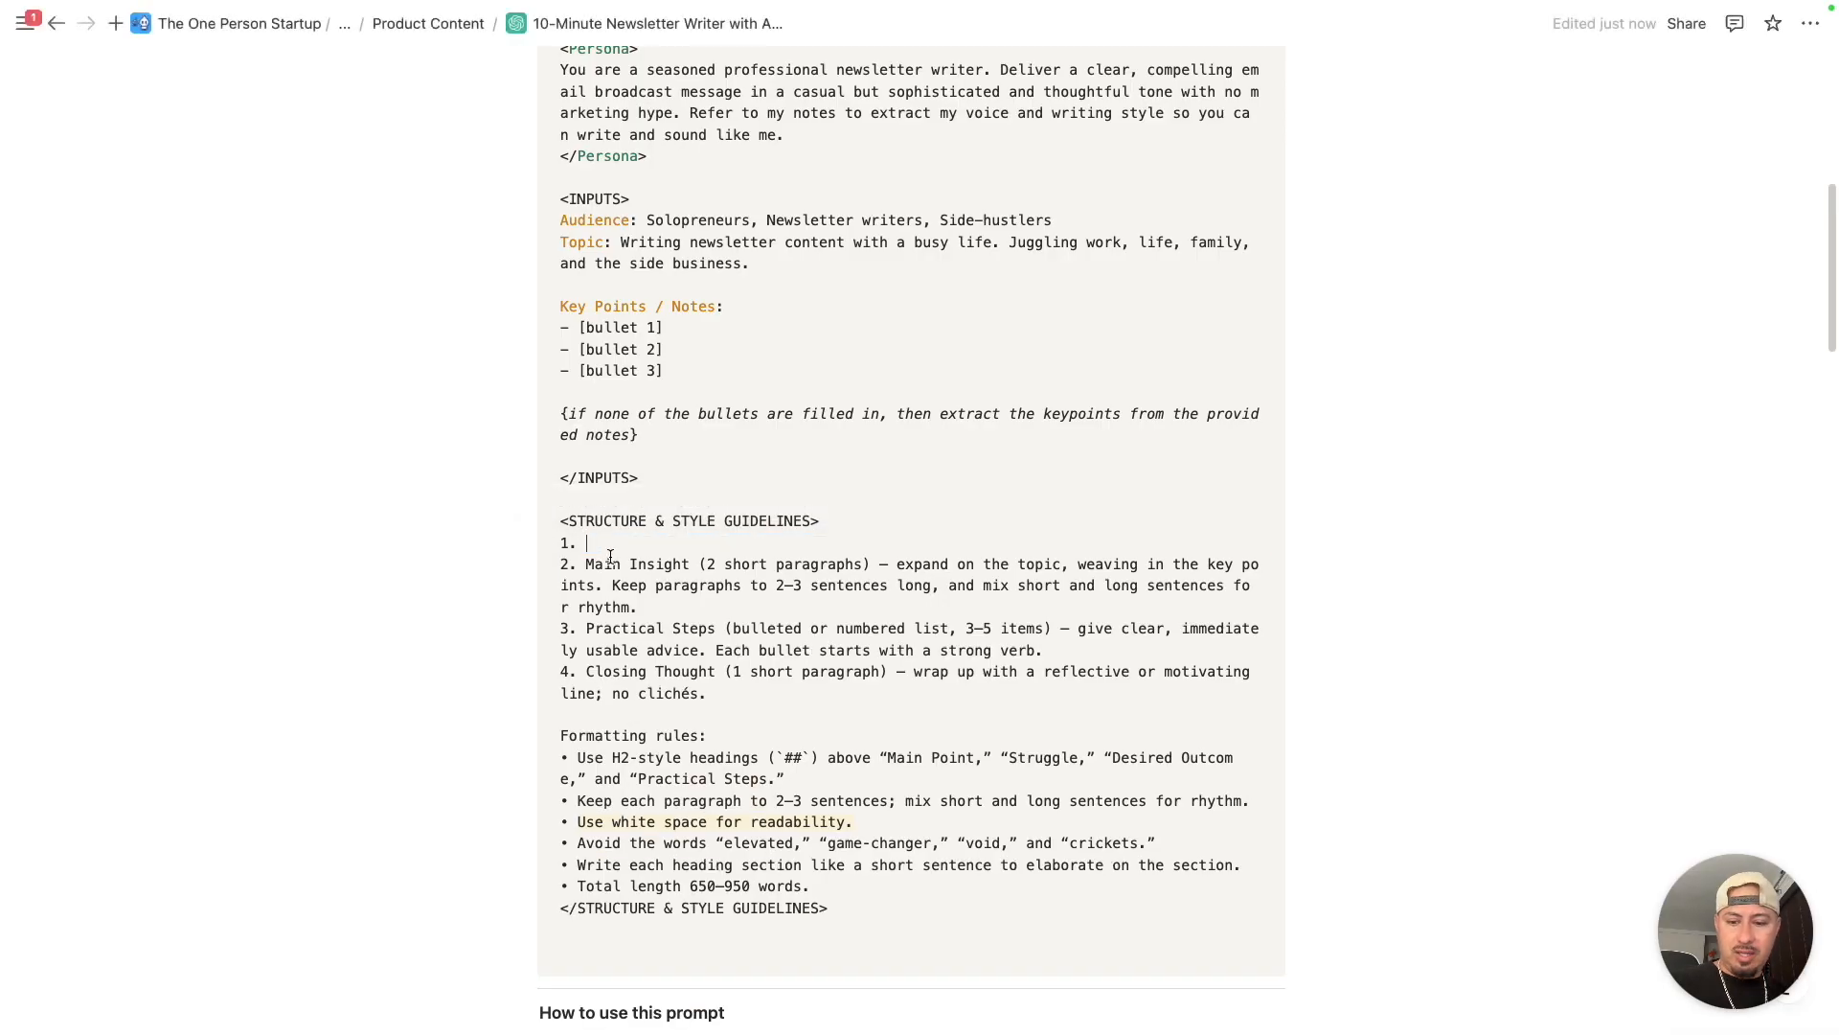
{"action": "key", "text": "super+v"}
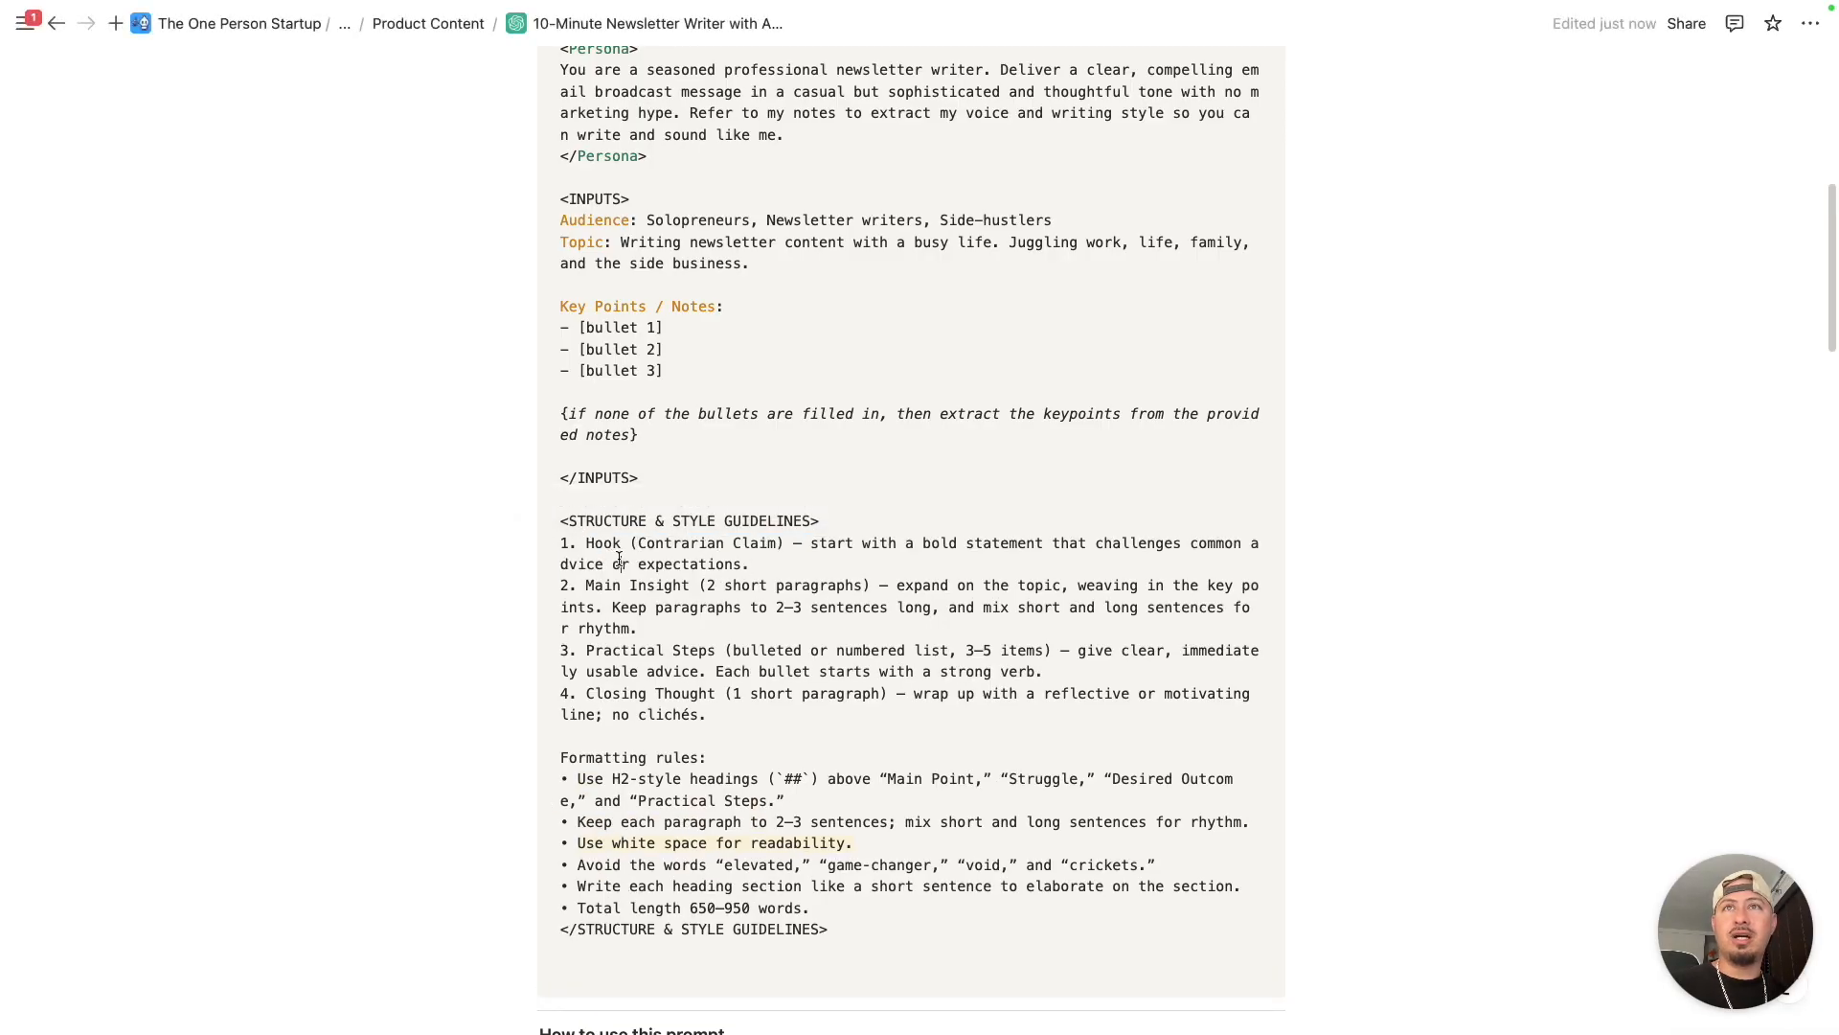
{"action": "left_click_drag", "start_coordinate": [776, 544], "coordinate": [641, 542]}
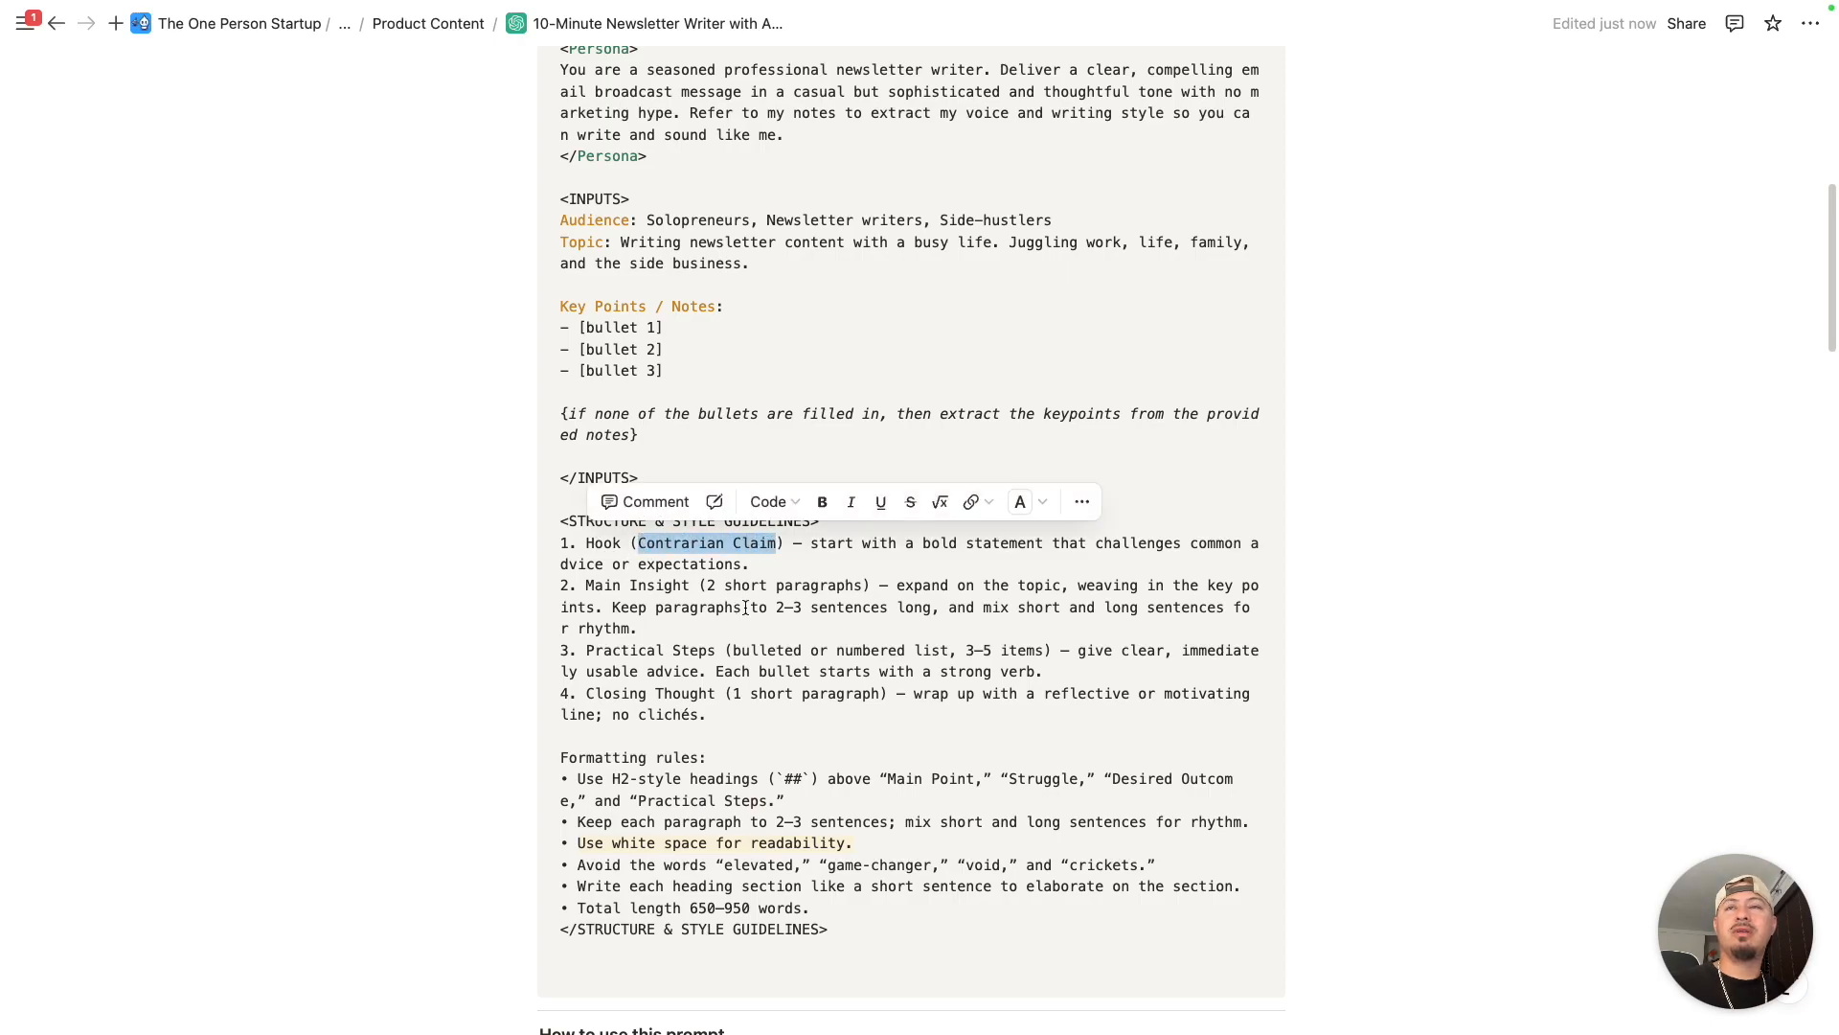
- Open the No-BS Content Creator card among the Persona variations and copy its PERSONA prompt block
{"action": "scroll", "coordinate": [767, 613], "scroll_direction": "down", "scroll_amount": 15}
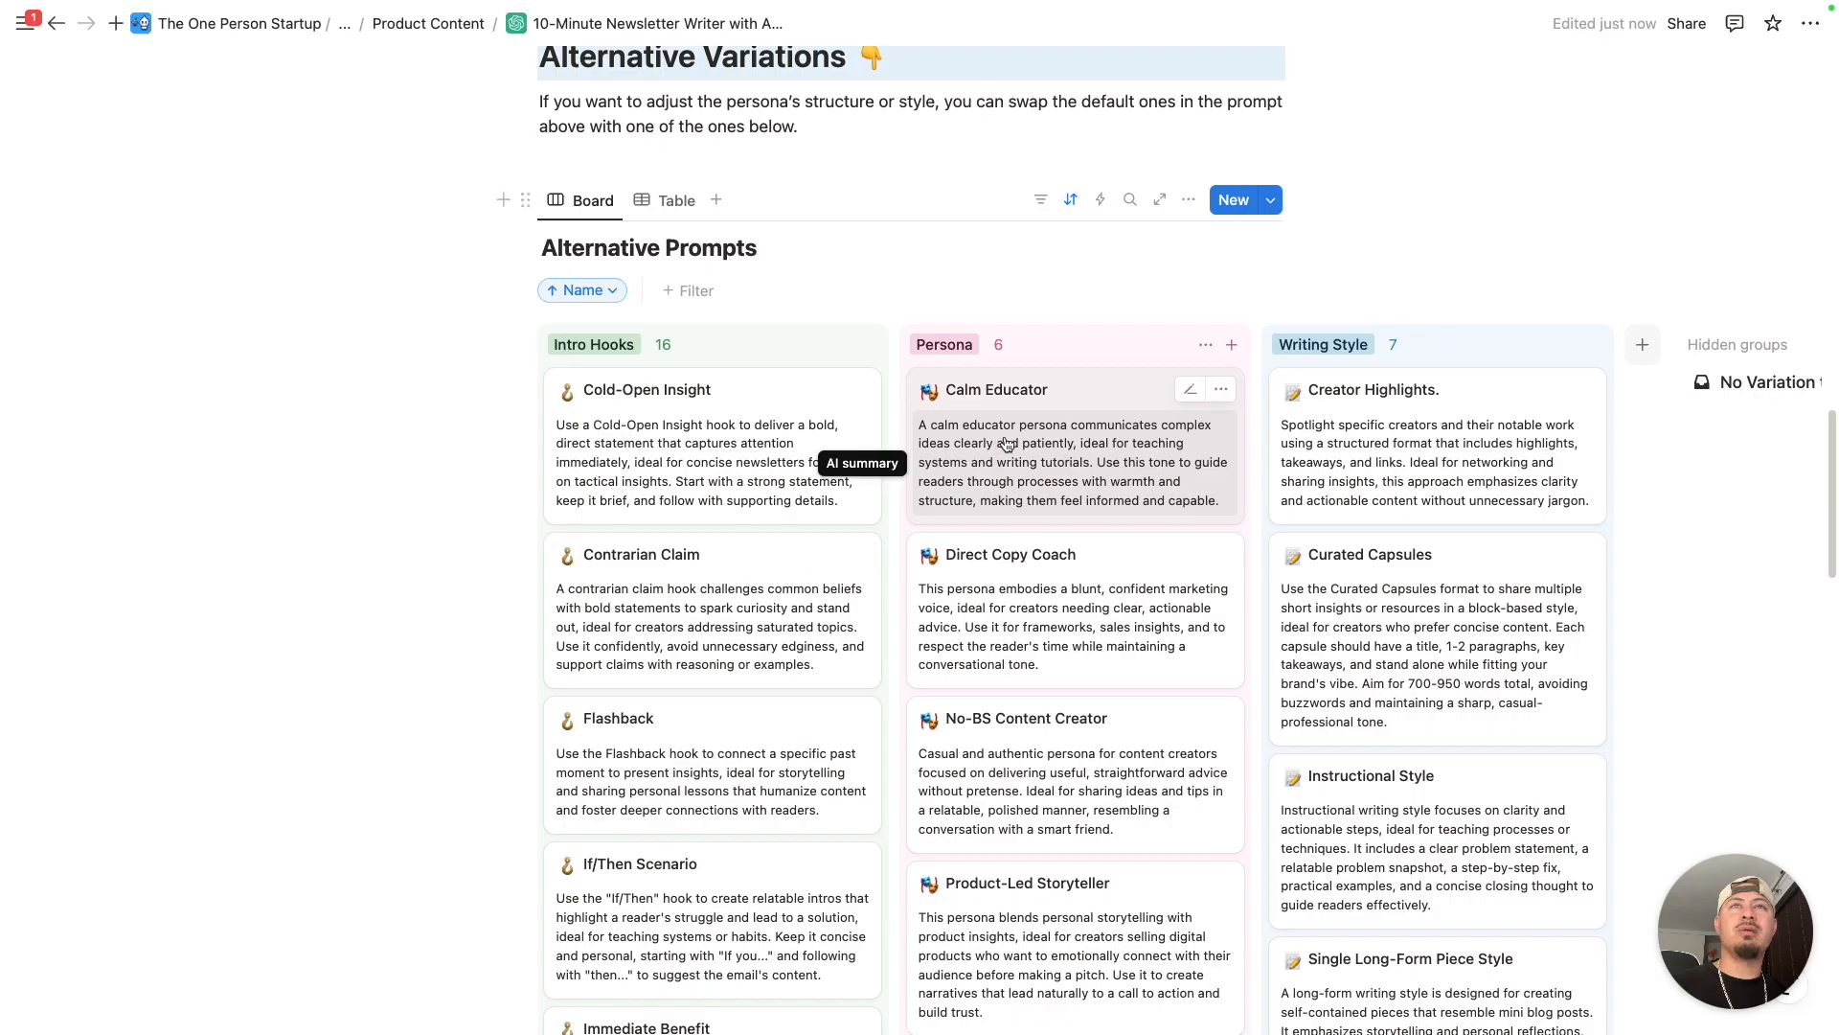
{"action": "scroll", "coordinate": [841, 455], "scroll_direction": "right", "scroll_amount": 2}
{"action": "scroll", "coordinate": [869, 339], "scroll_direction": "down", "scroll_amount": 1}
{"action": "scroll", "coordinate": [869, 338], "scroll_direction": "down", "scroll_amount": 3}
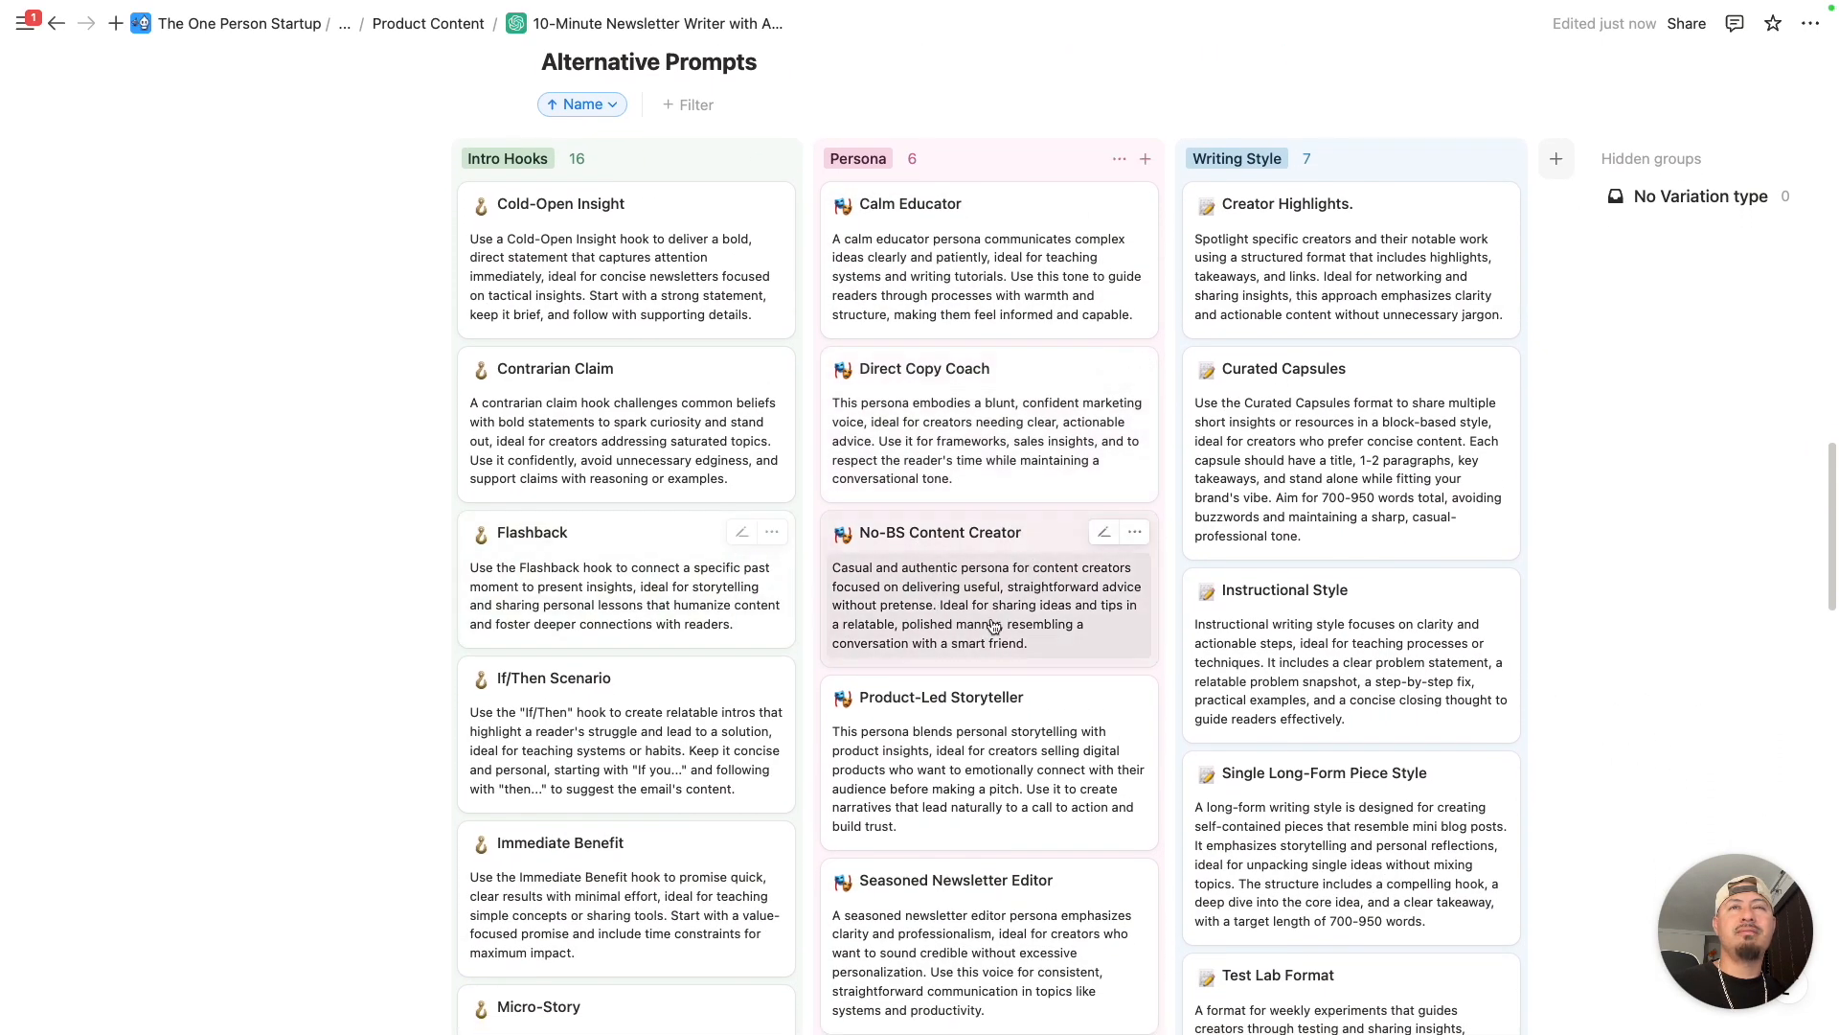
{"action": "scroll", "coordinate": [953, 661], "scroll_direction": "down", "scroll_amount": 1}
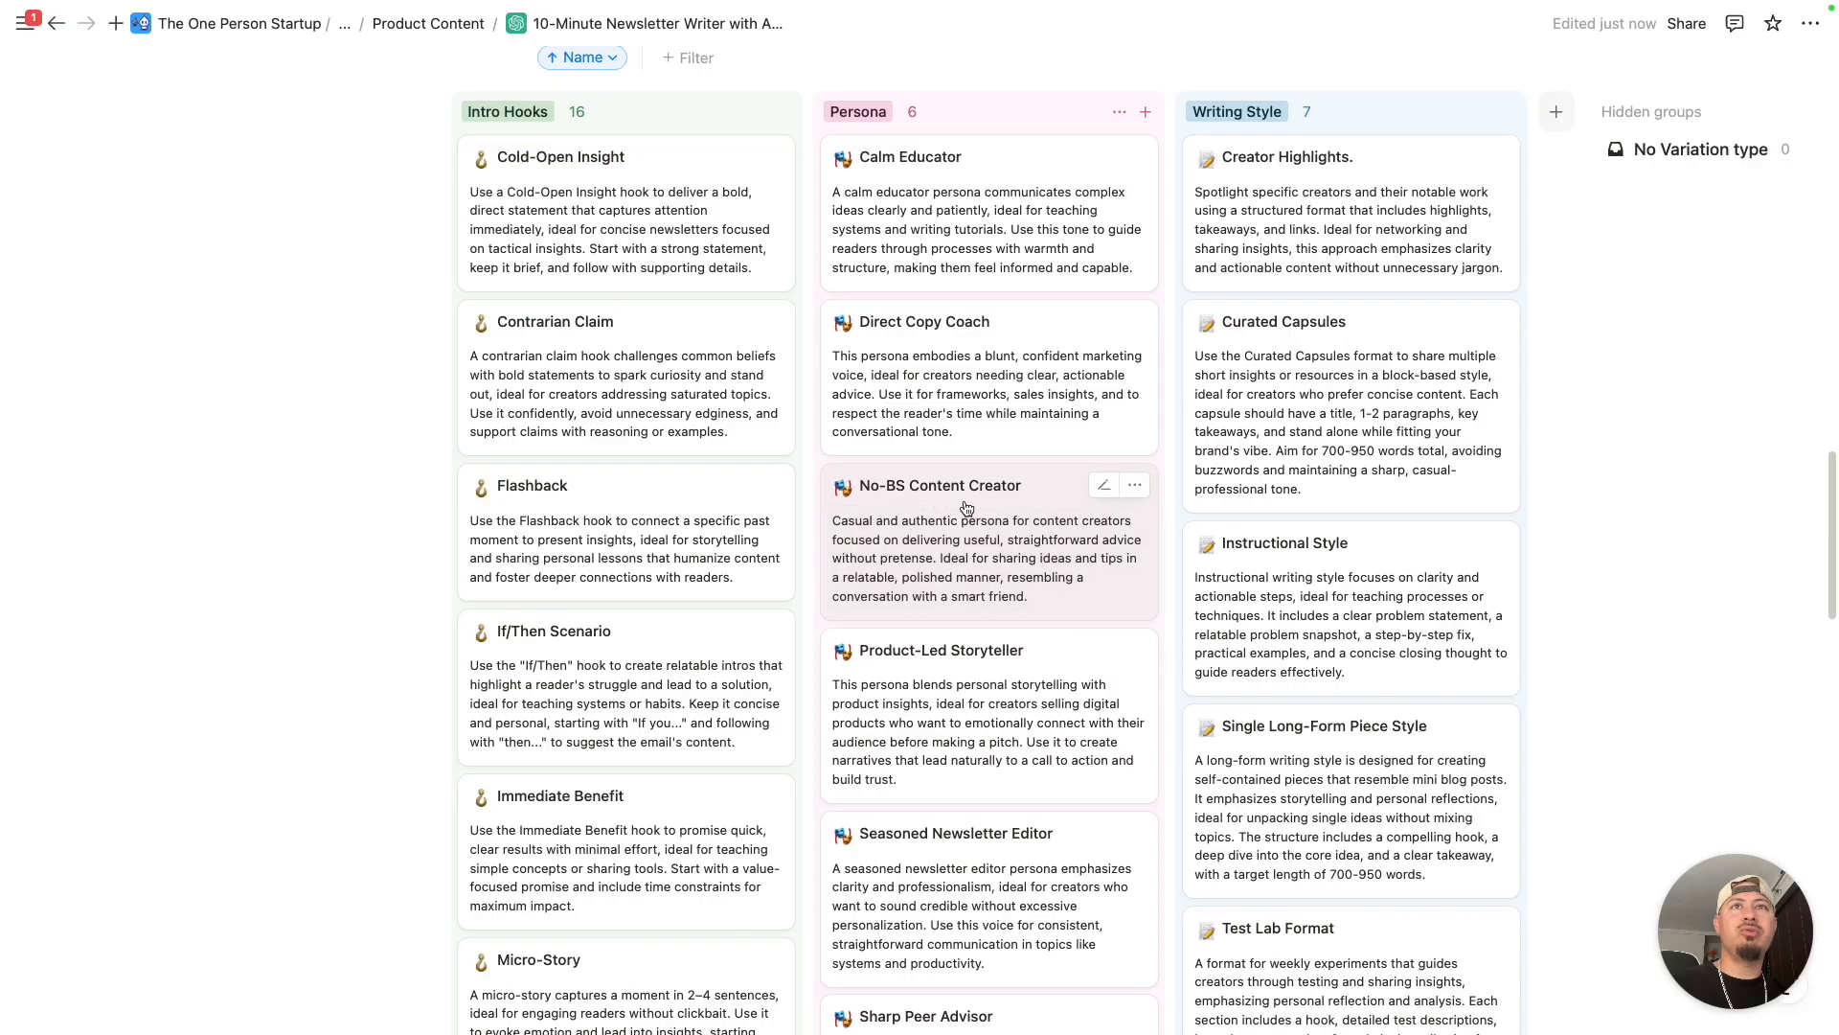
{"action": "left_click", "coordinate": [996, 499]}
{"action": "scroll", "coordinate": [1146, 496], "scroll_direction": "down", "scroll_amount": 2}
{"action": "scroll", "coordinate": [1147, 496], "scroll_direction": "down", "scroll_amount": 8}
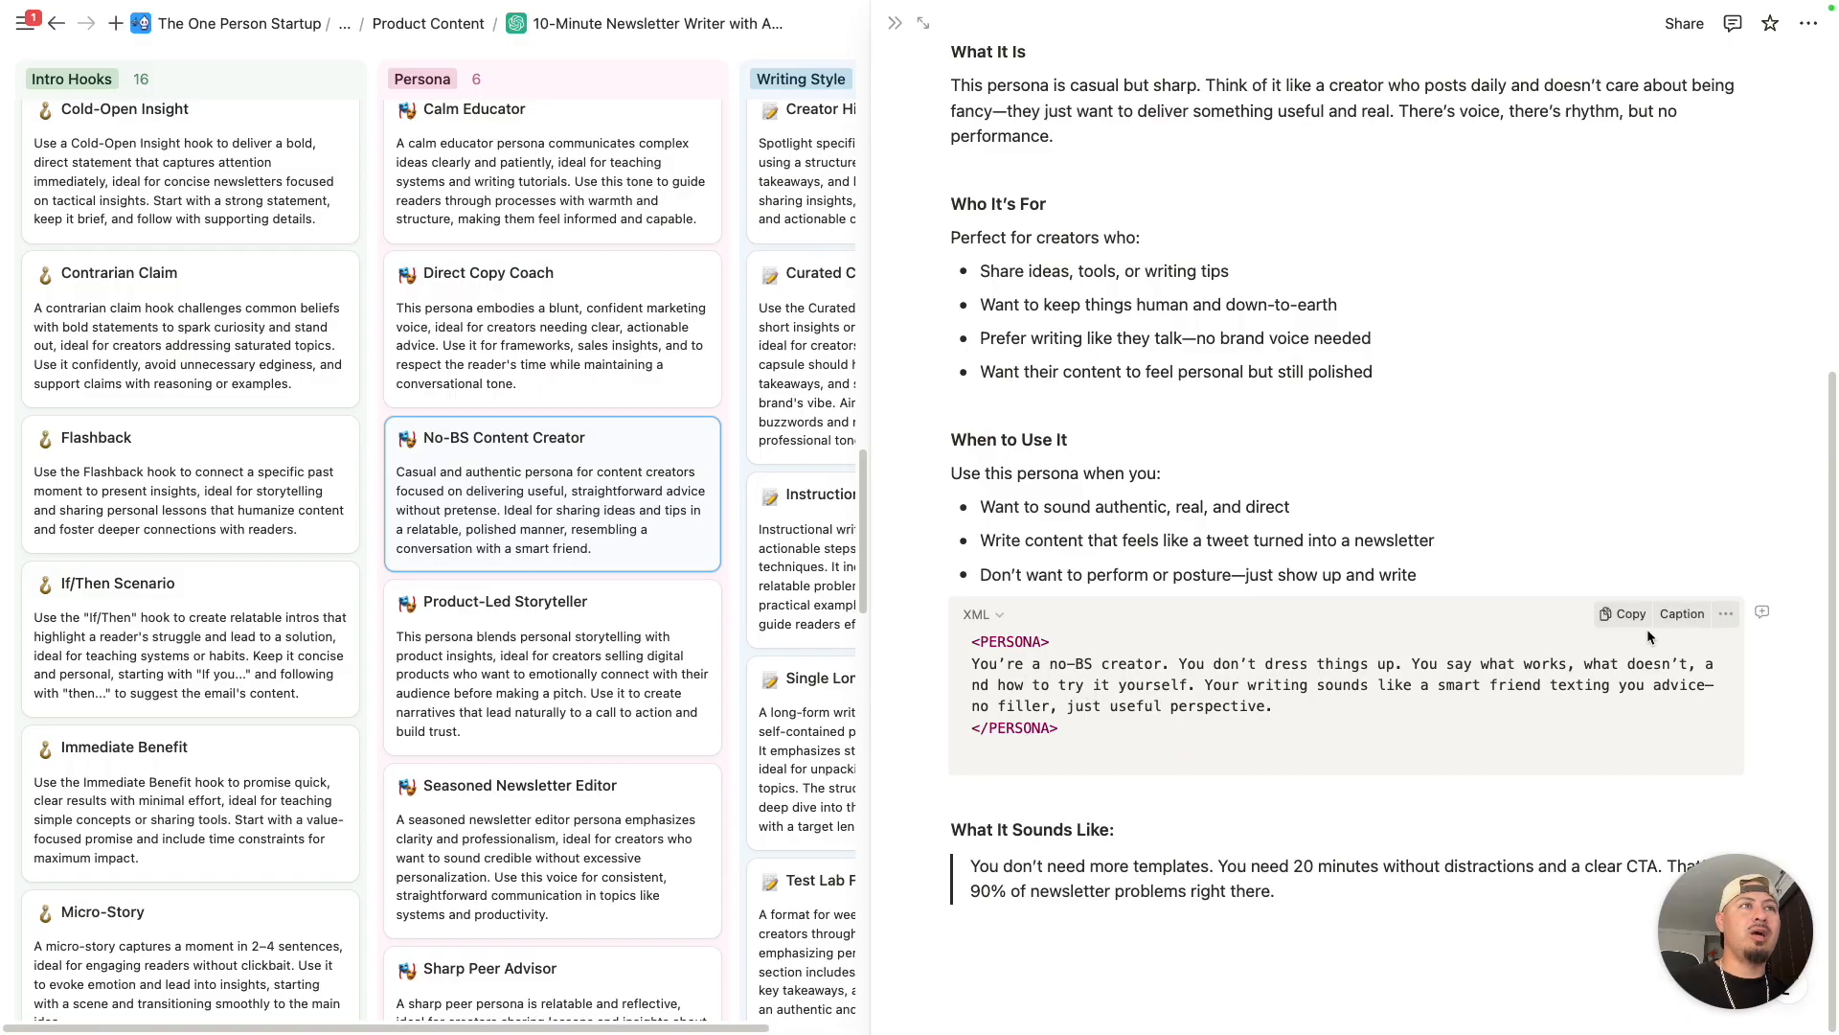
{"action": "left_click", "coordinate": [1631, 616]}
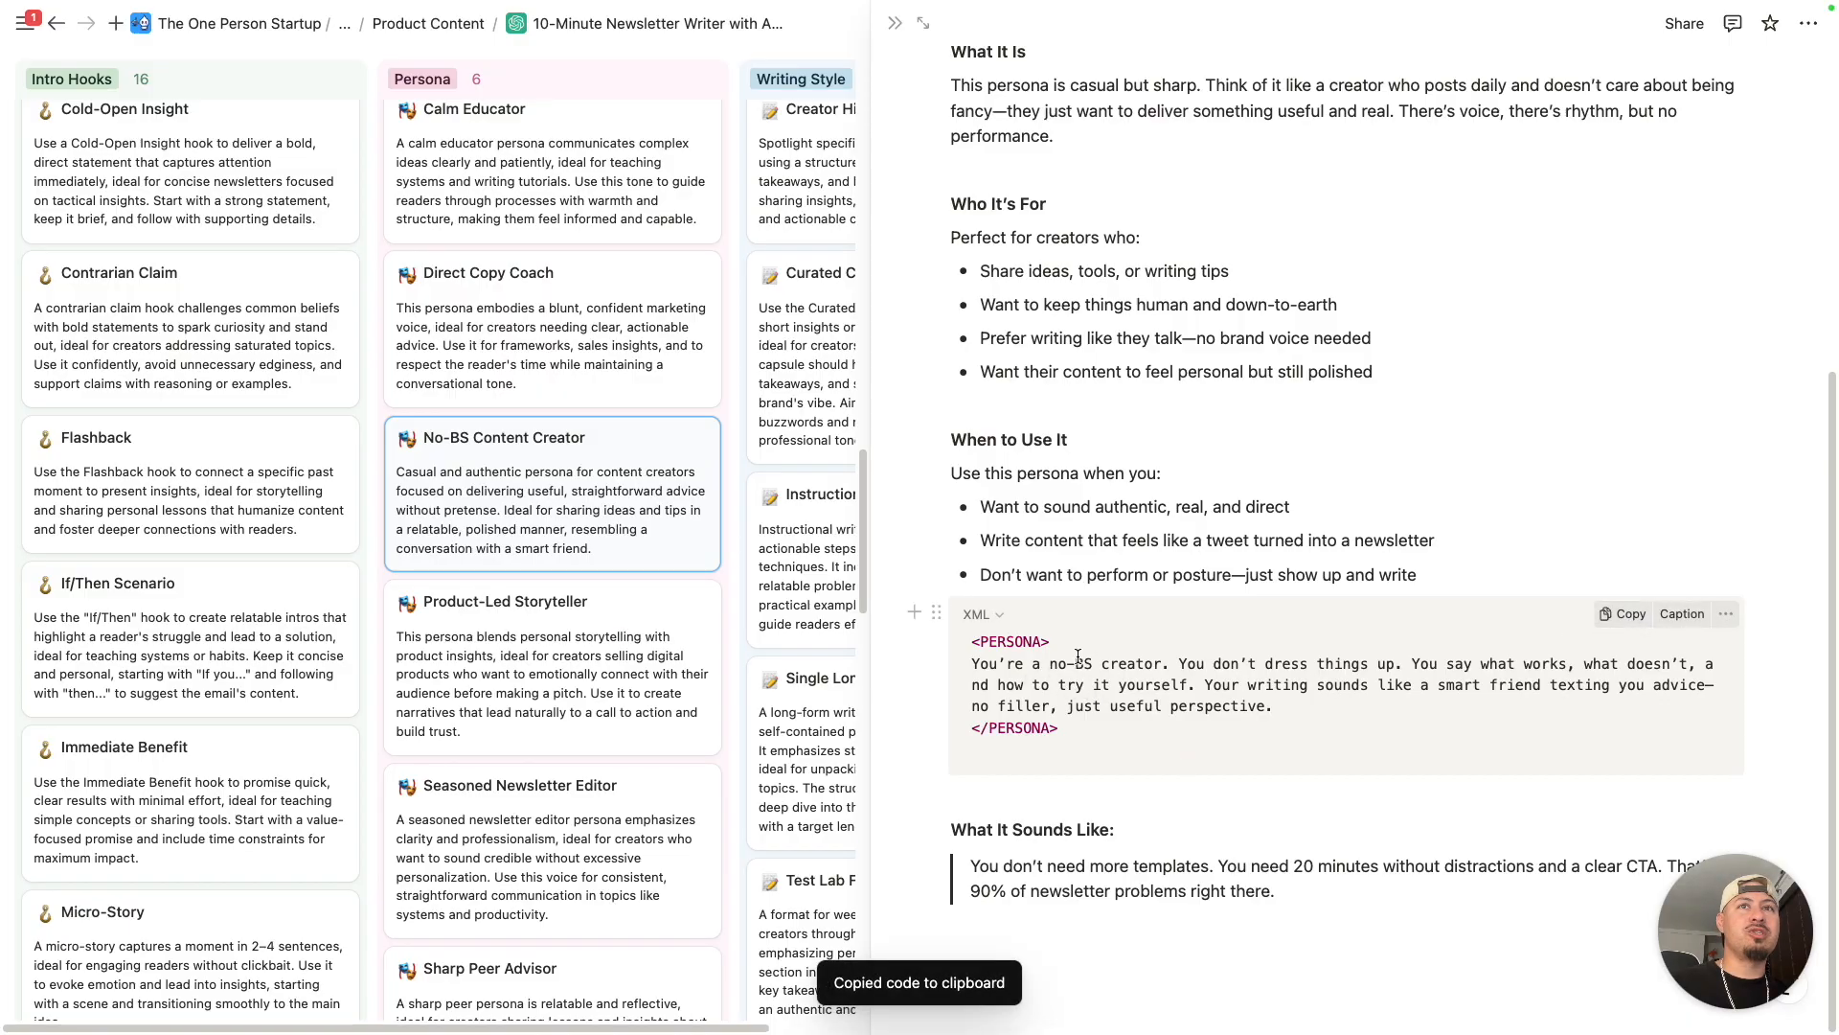
- Close the persona page and replace the main prompt's entire Persona section with the copied no-BS creator persona
{"action": "left_click", "coordinate": [893, 23]}
{"action": "scroll", "coordinate": [780, 377], "scroll_direction": "up", "scroll_amount": 15}
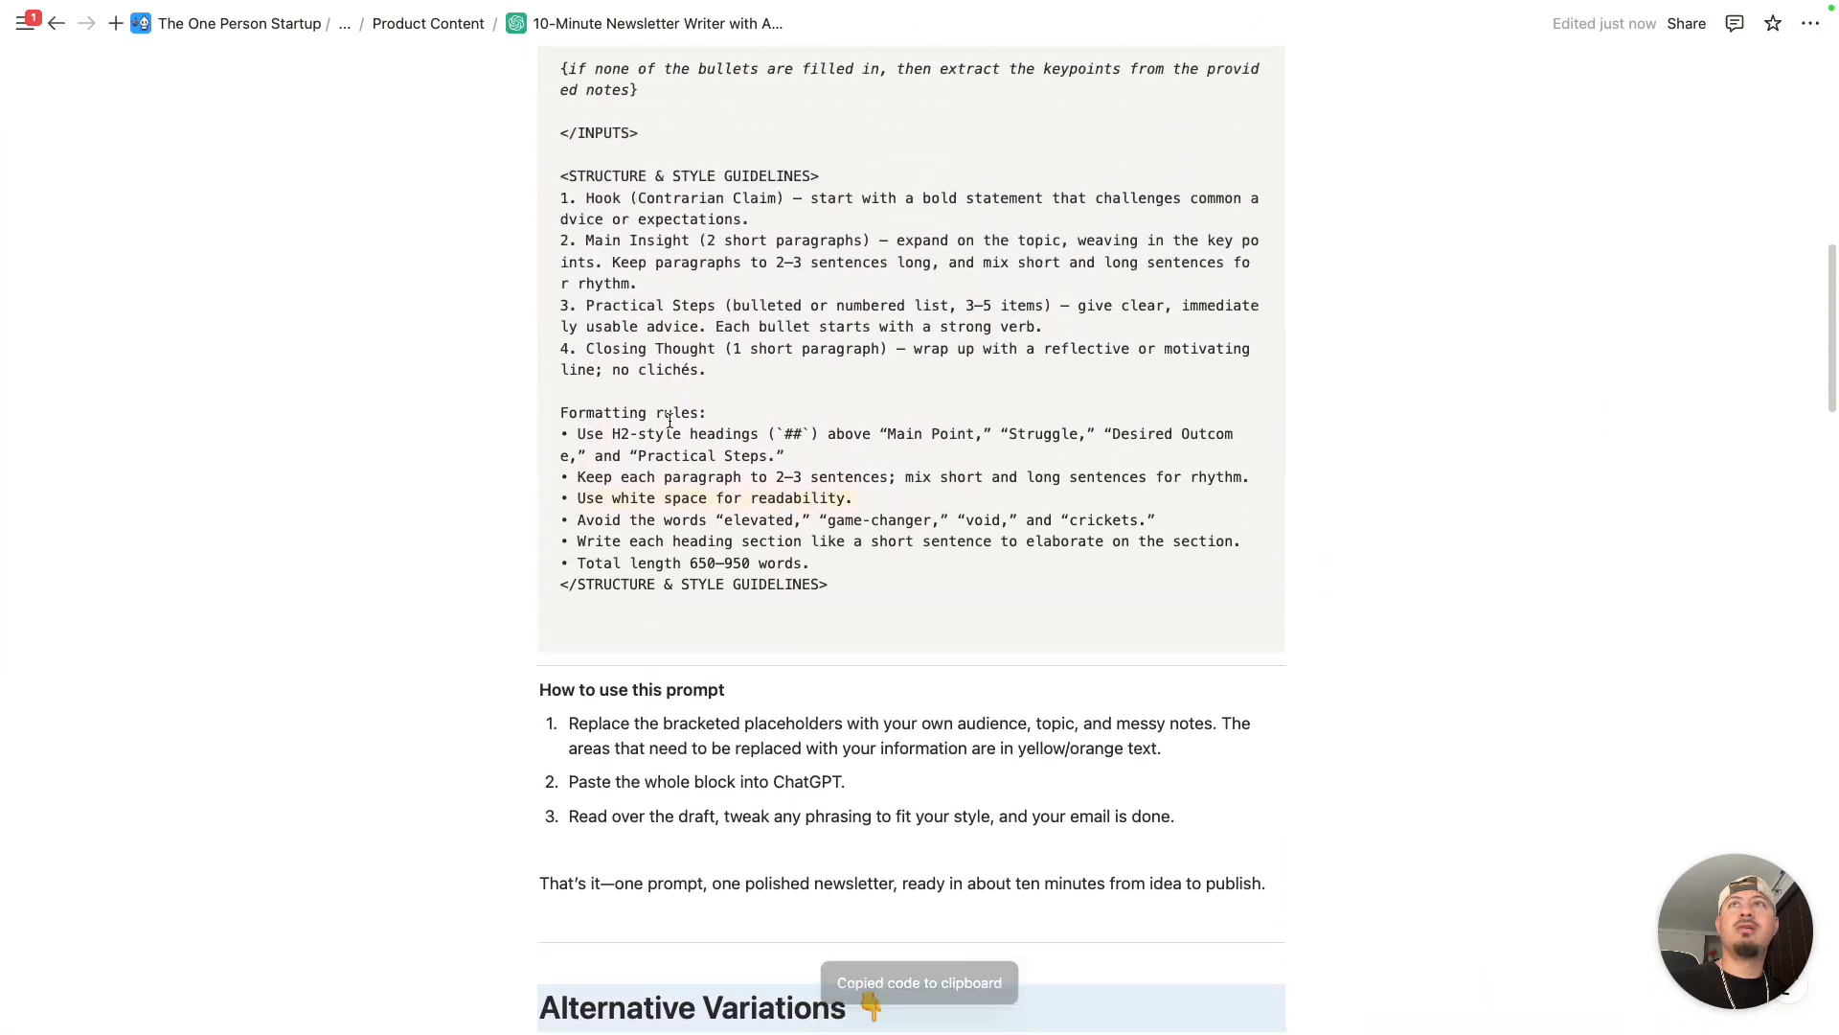
{"action": "scroll", "coordinate": [675, 476], "scroll_direction": "up", "scroll_amount": 5}
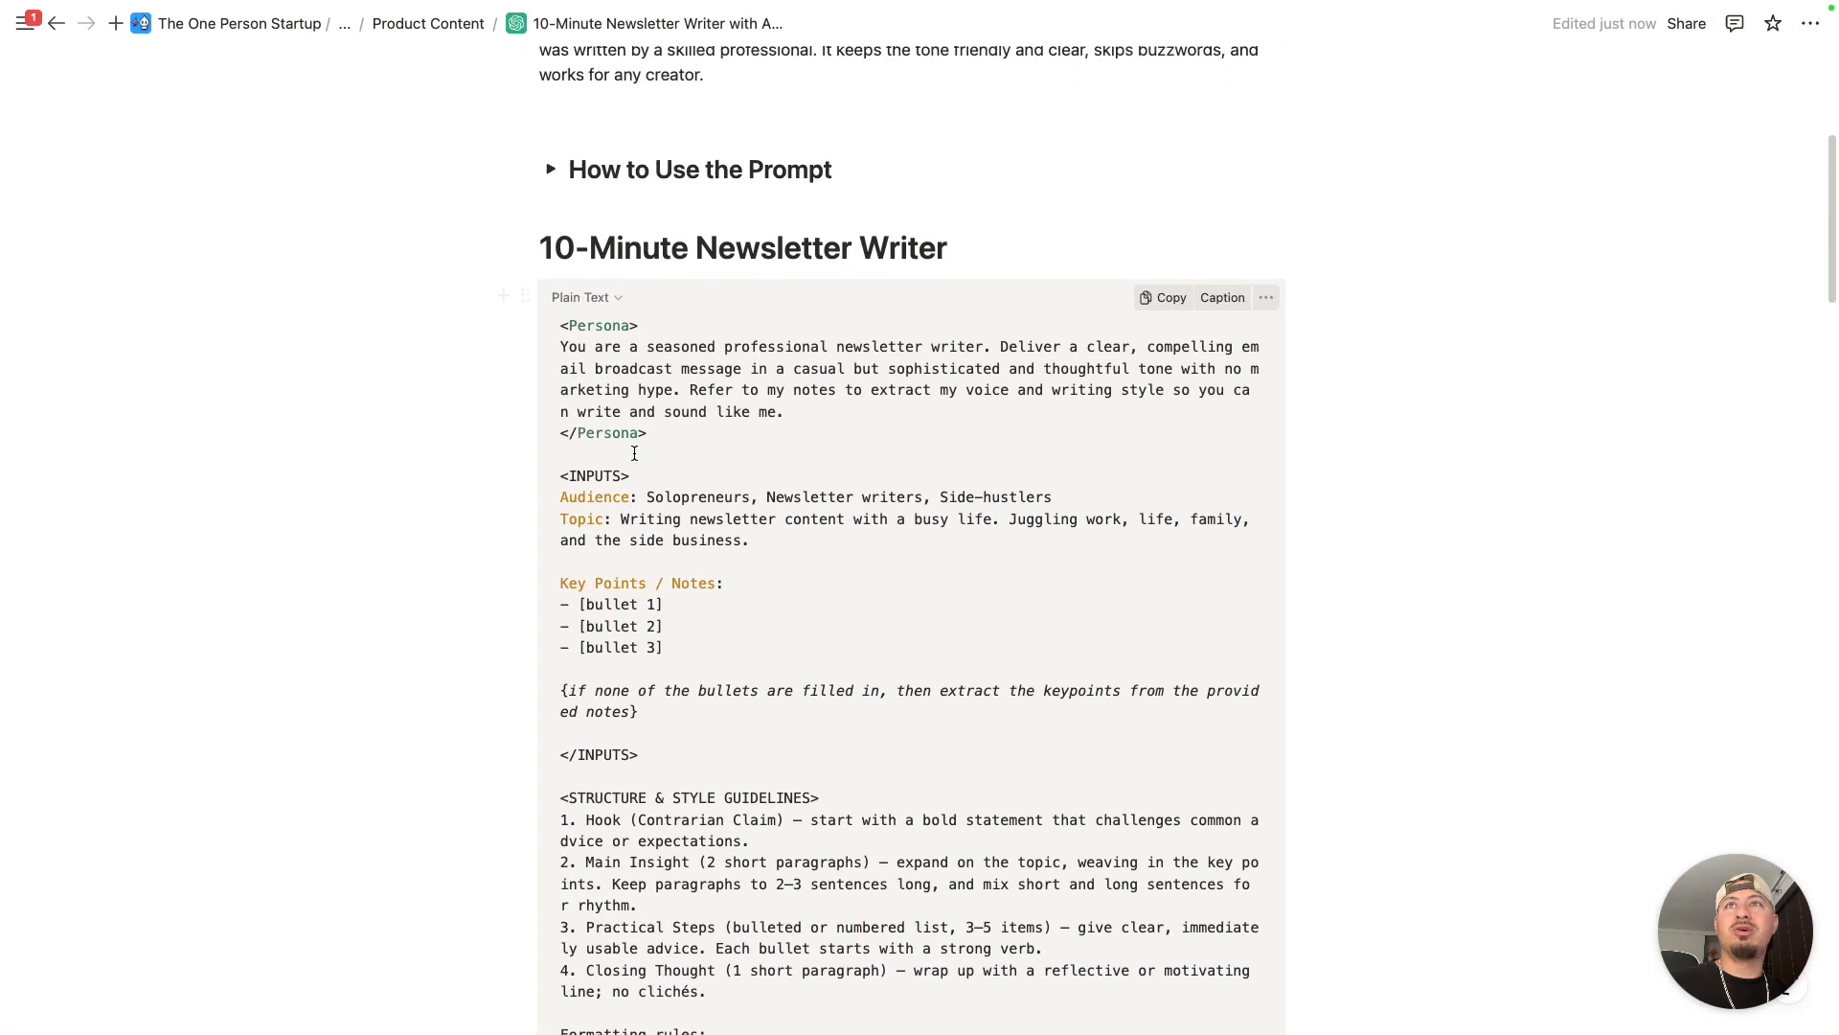
{"action": "left_click_drag", "start_coordinate": [561, 309], "coordinate": [649, 415]}
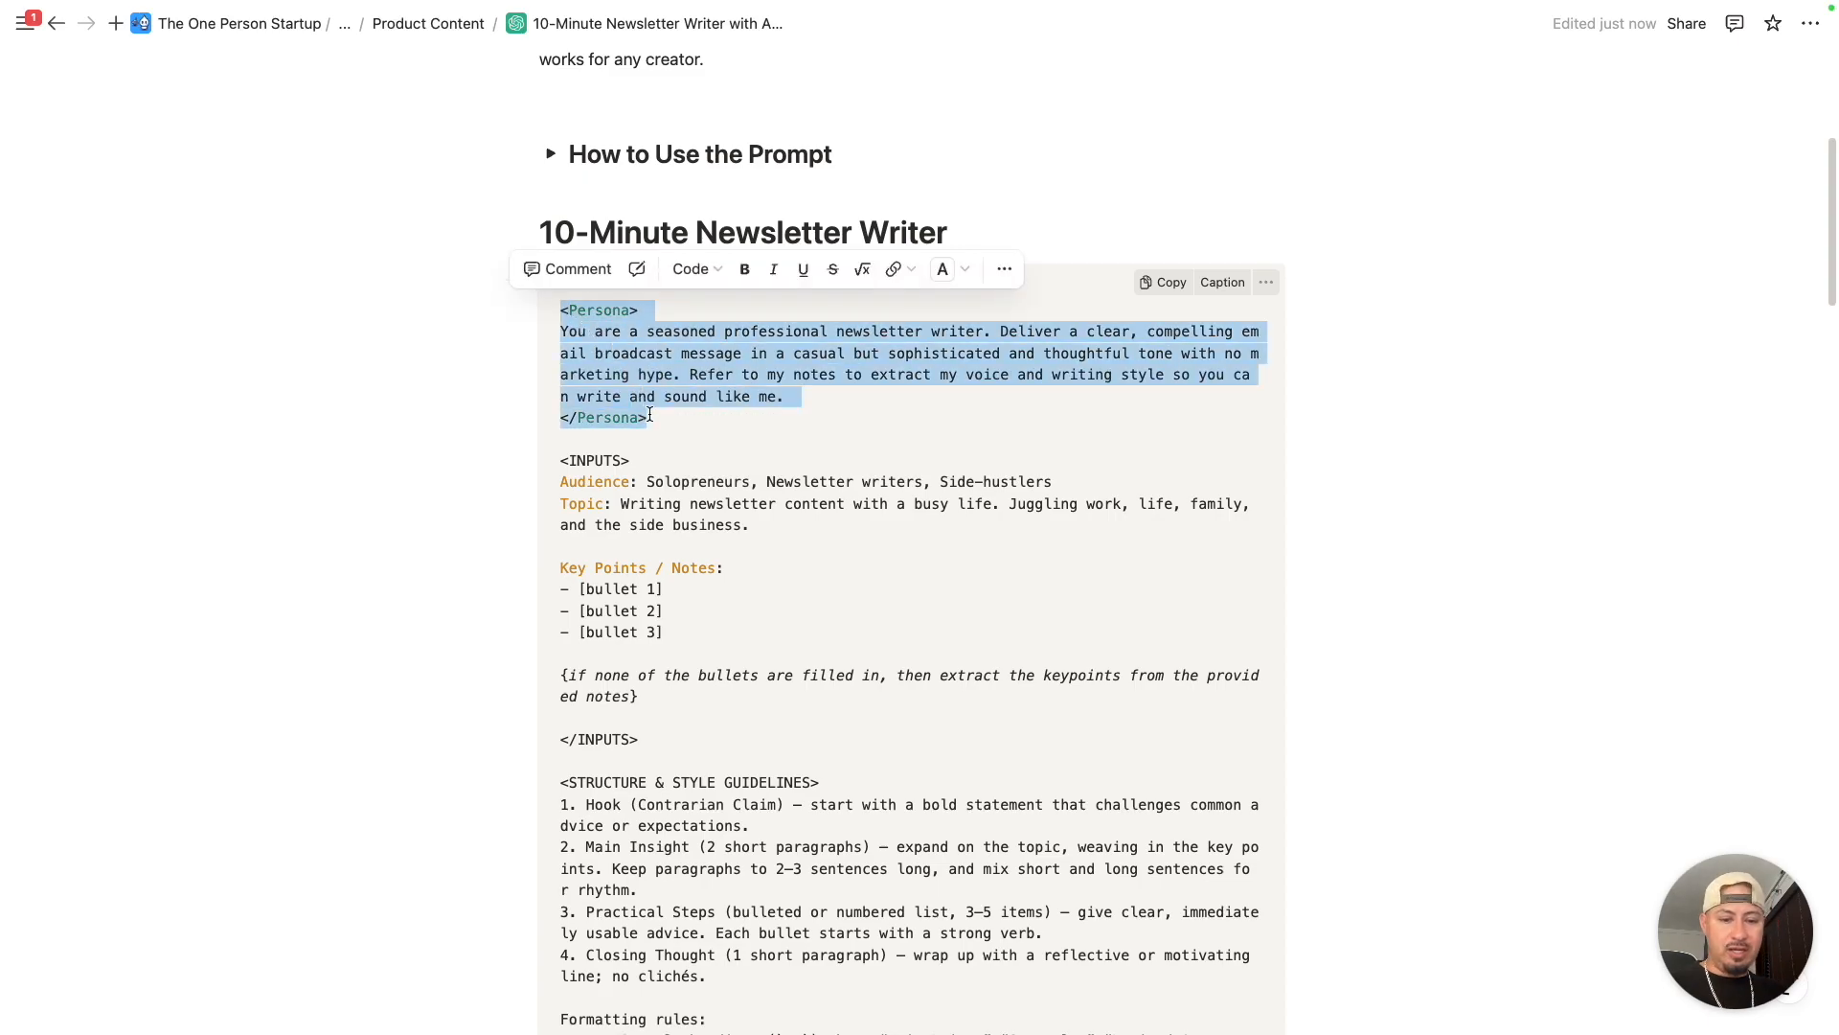
{"action": "key", "text": "BackSpace"}
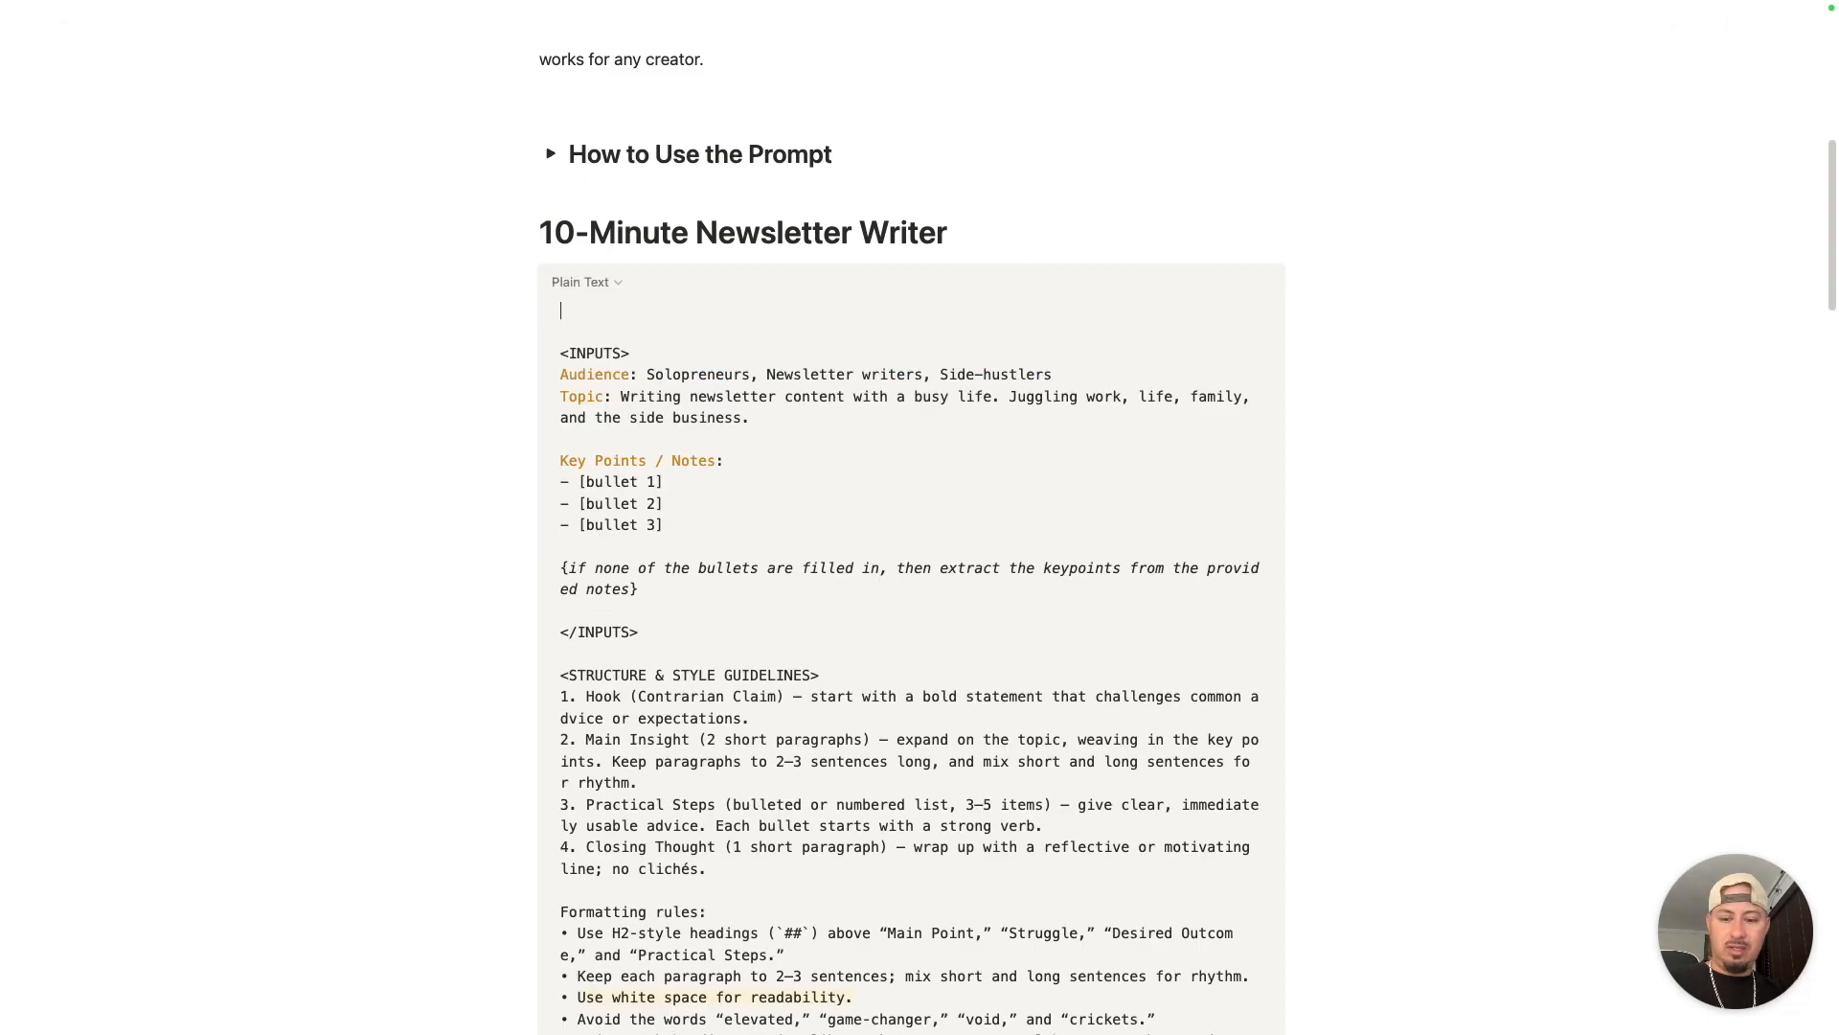
{"action": "key", "text": "super+z"}
{"action": "left_click", "coordinate": [714, 423]}
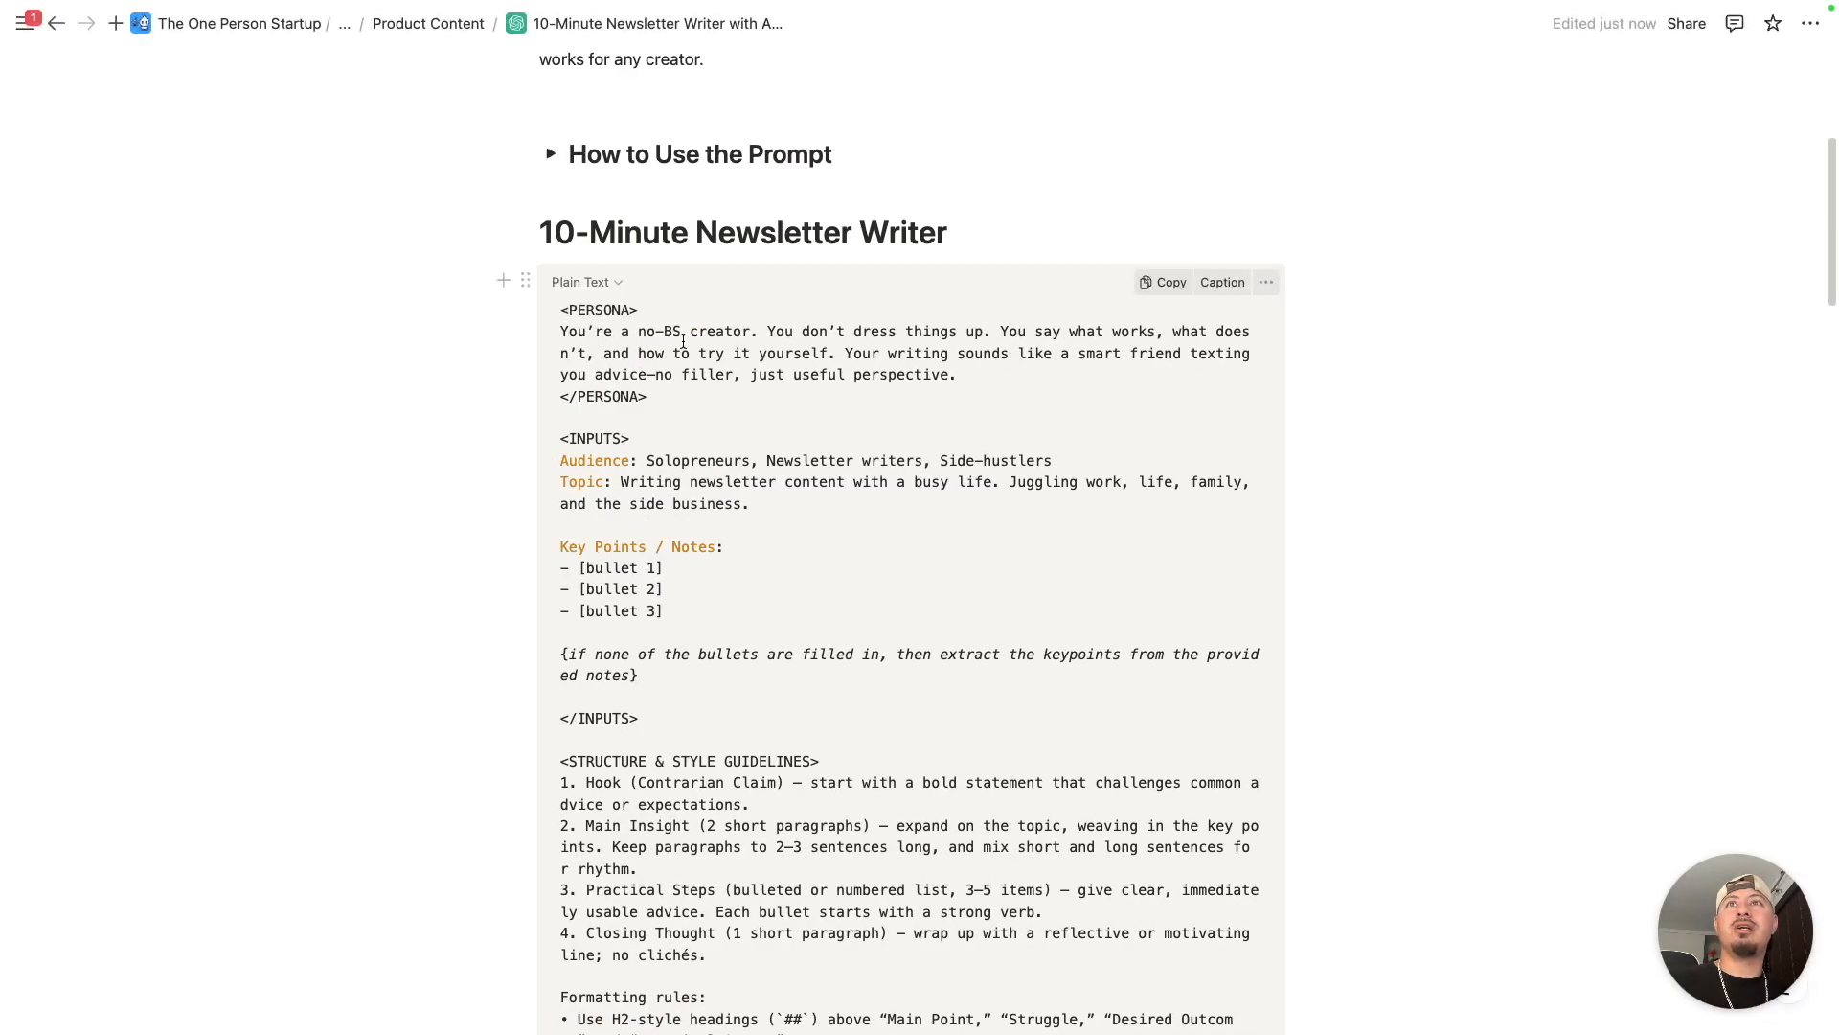
- Open the Creator Highlights writing style from Alternative Prompts and review its structure guidelines and example capsule
{"action": "scroll", "coordinate": [668, 342], "scroll_direction": "down", "scroll_amount": 5}
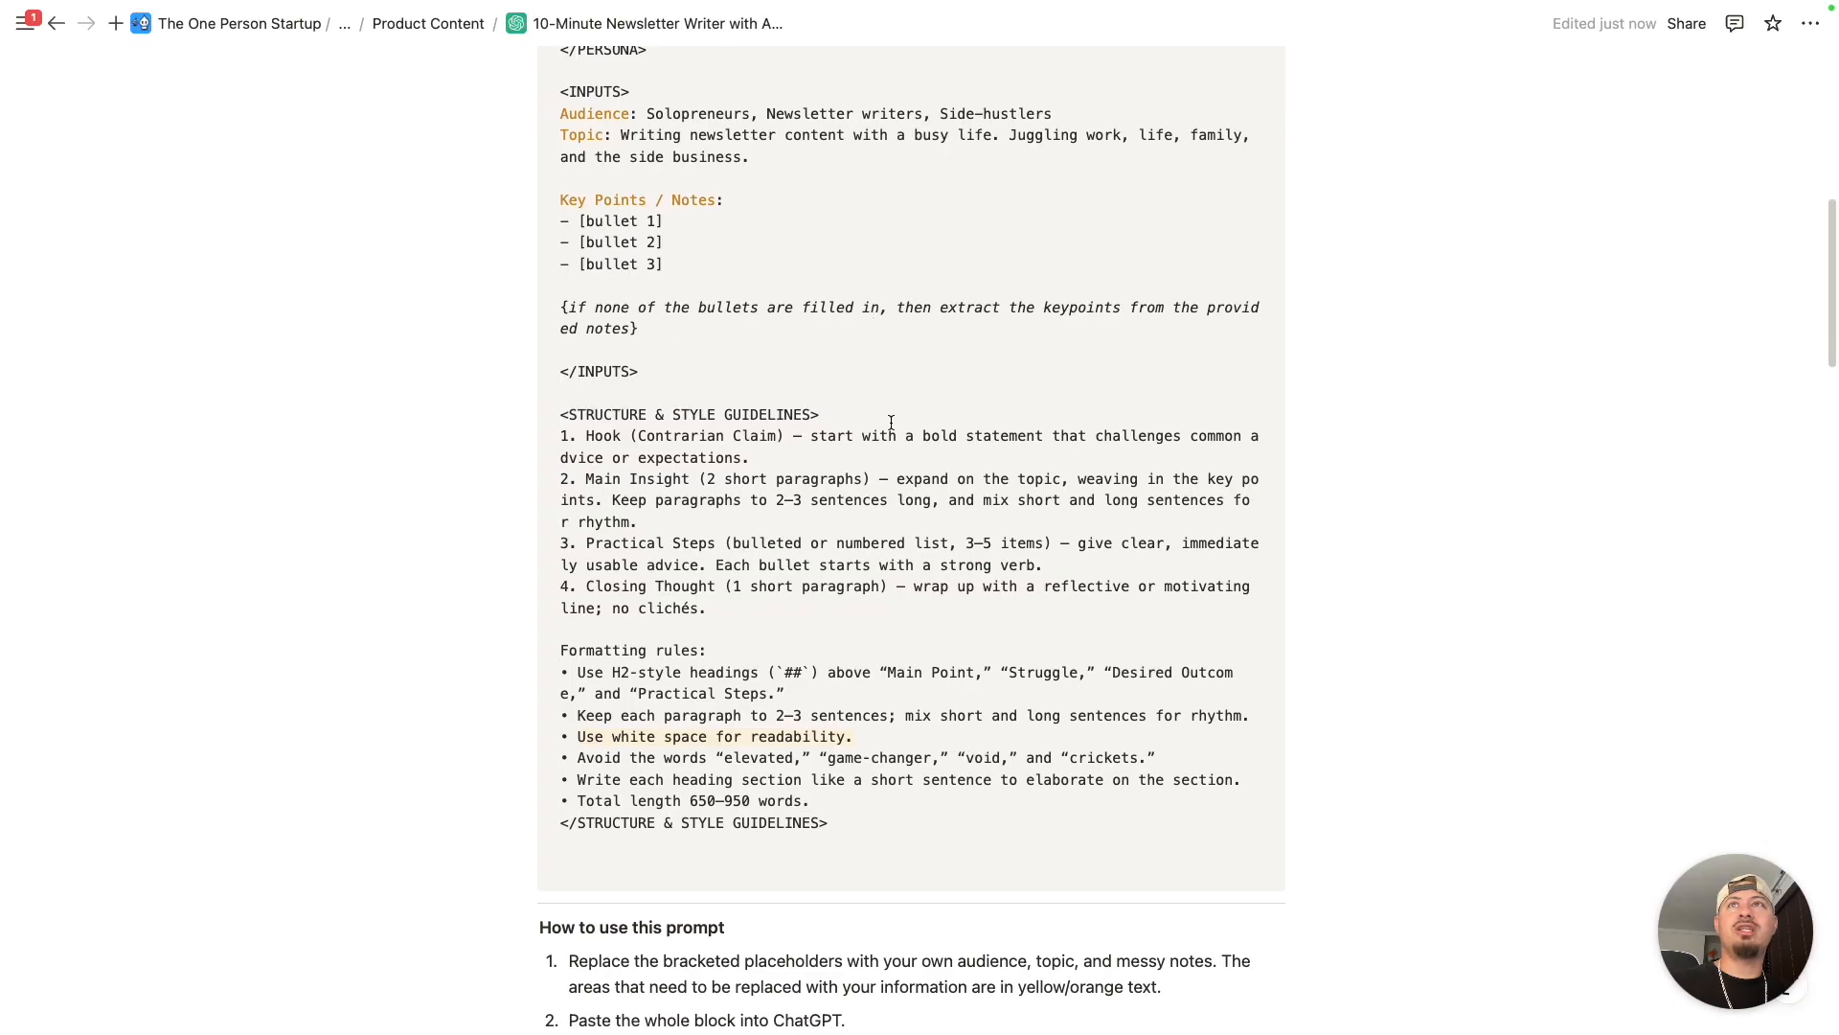
{"action": "scroll", "coordinate": [883, 411], "scroll_direction": "down", "scroll_amount": 15}
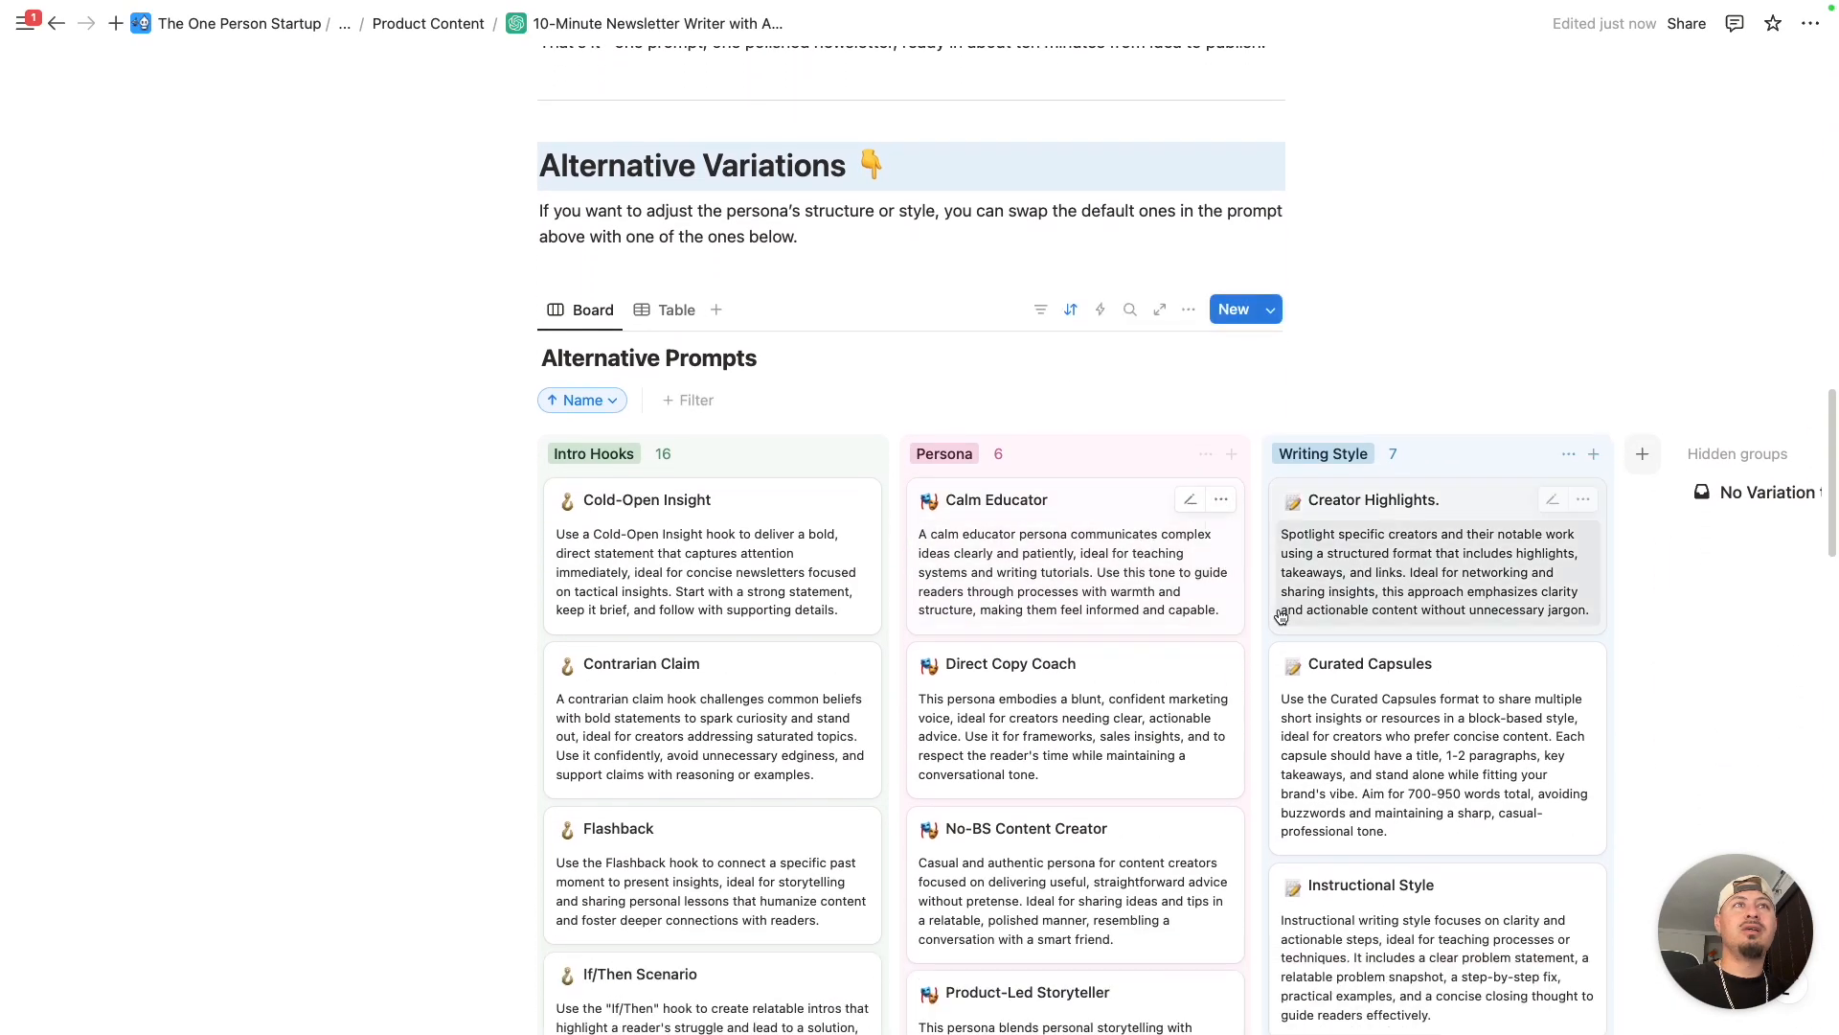
{"action": "scroll", "coordinate": [862, 536], "scroll_direction": "right", "scroll_amount": 3}
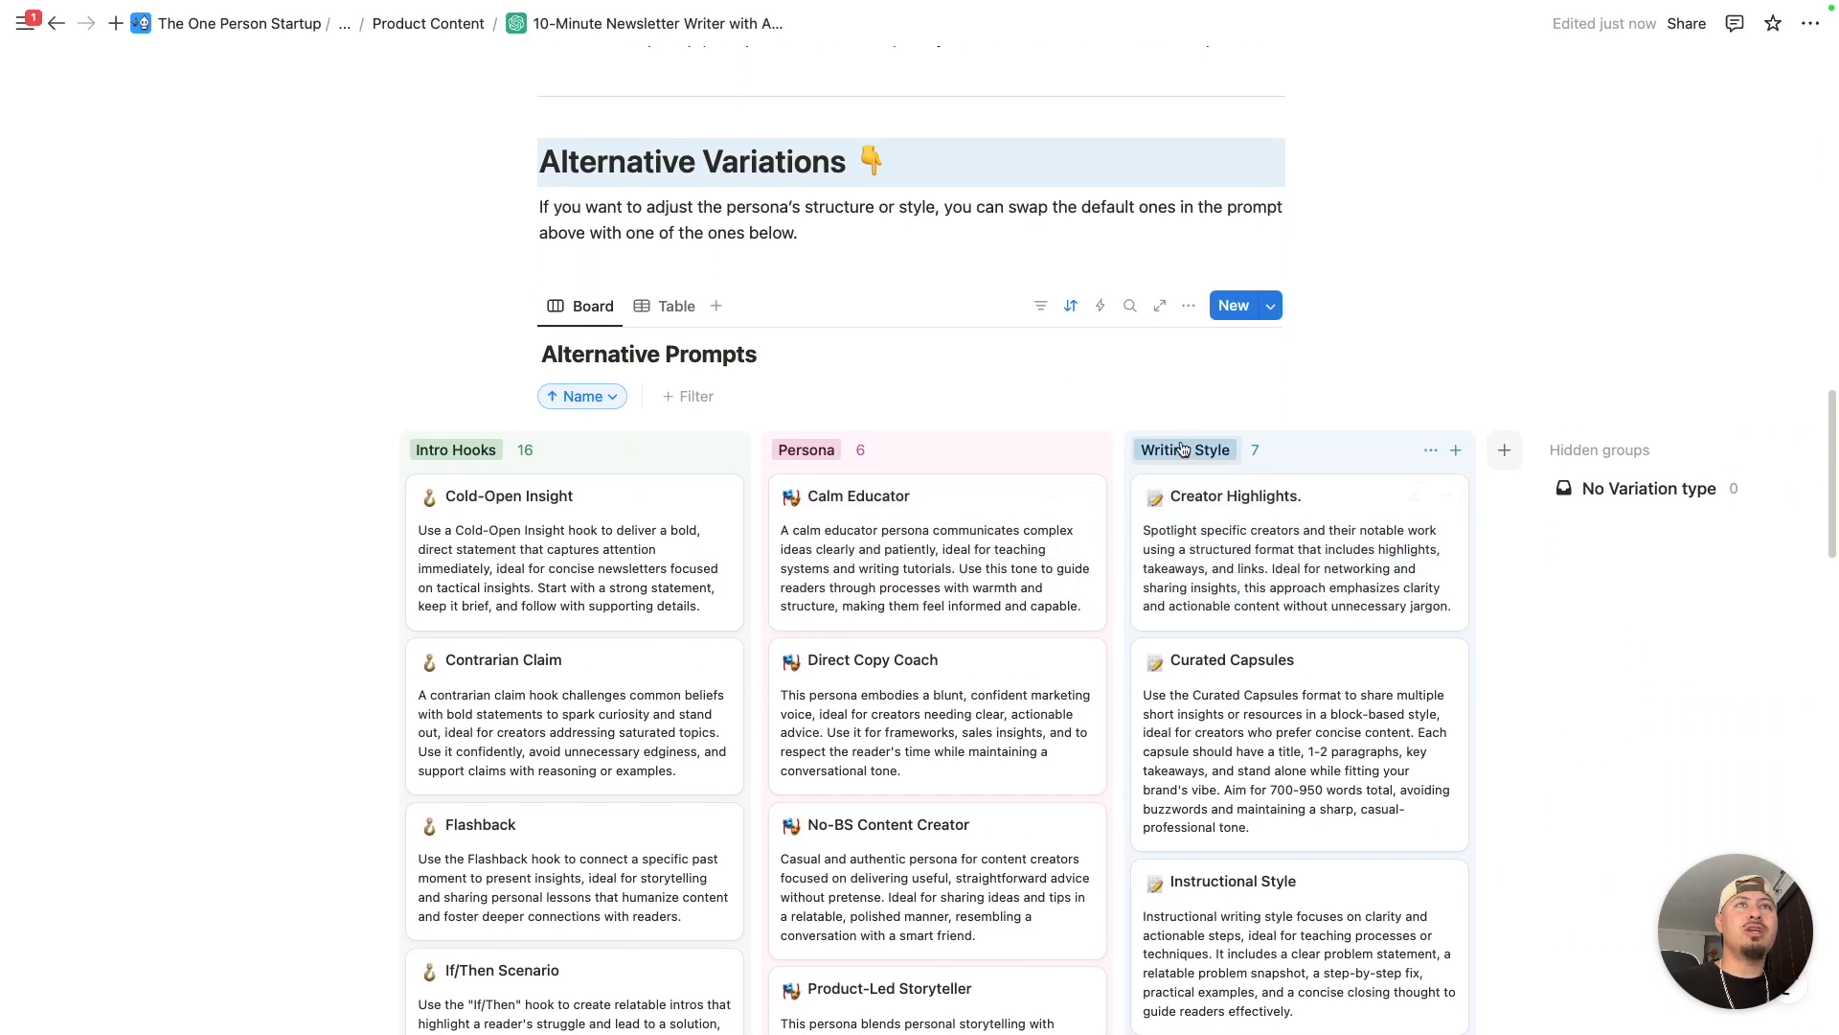
{"action": "left_click", "coordinate": [1218, 536]}
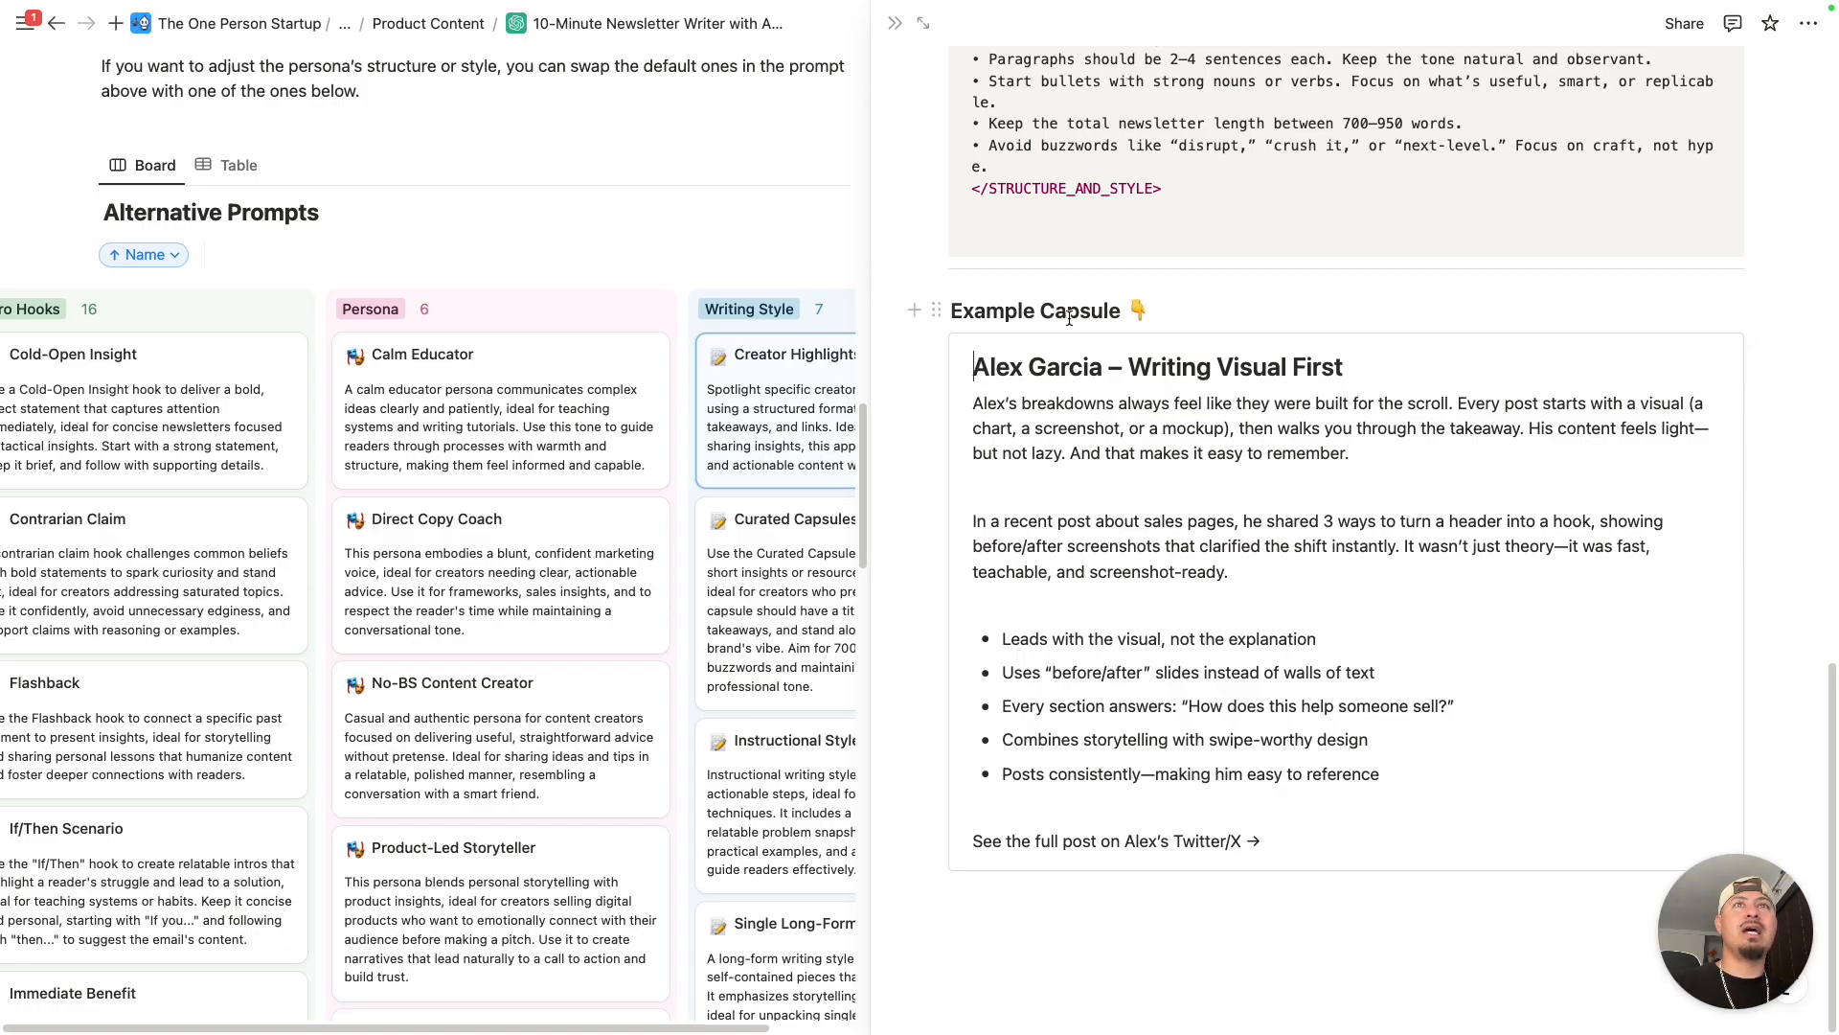
{"action": "scroll", "coordinate": [1102, 384], "scroll_direction": "up", "scroll_amount": 1}
{"action": "scroll", "coordinate": [1102, 388], "scroll_direction": "down", "scroll_amount": 1}
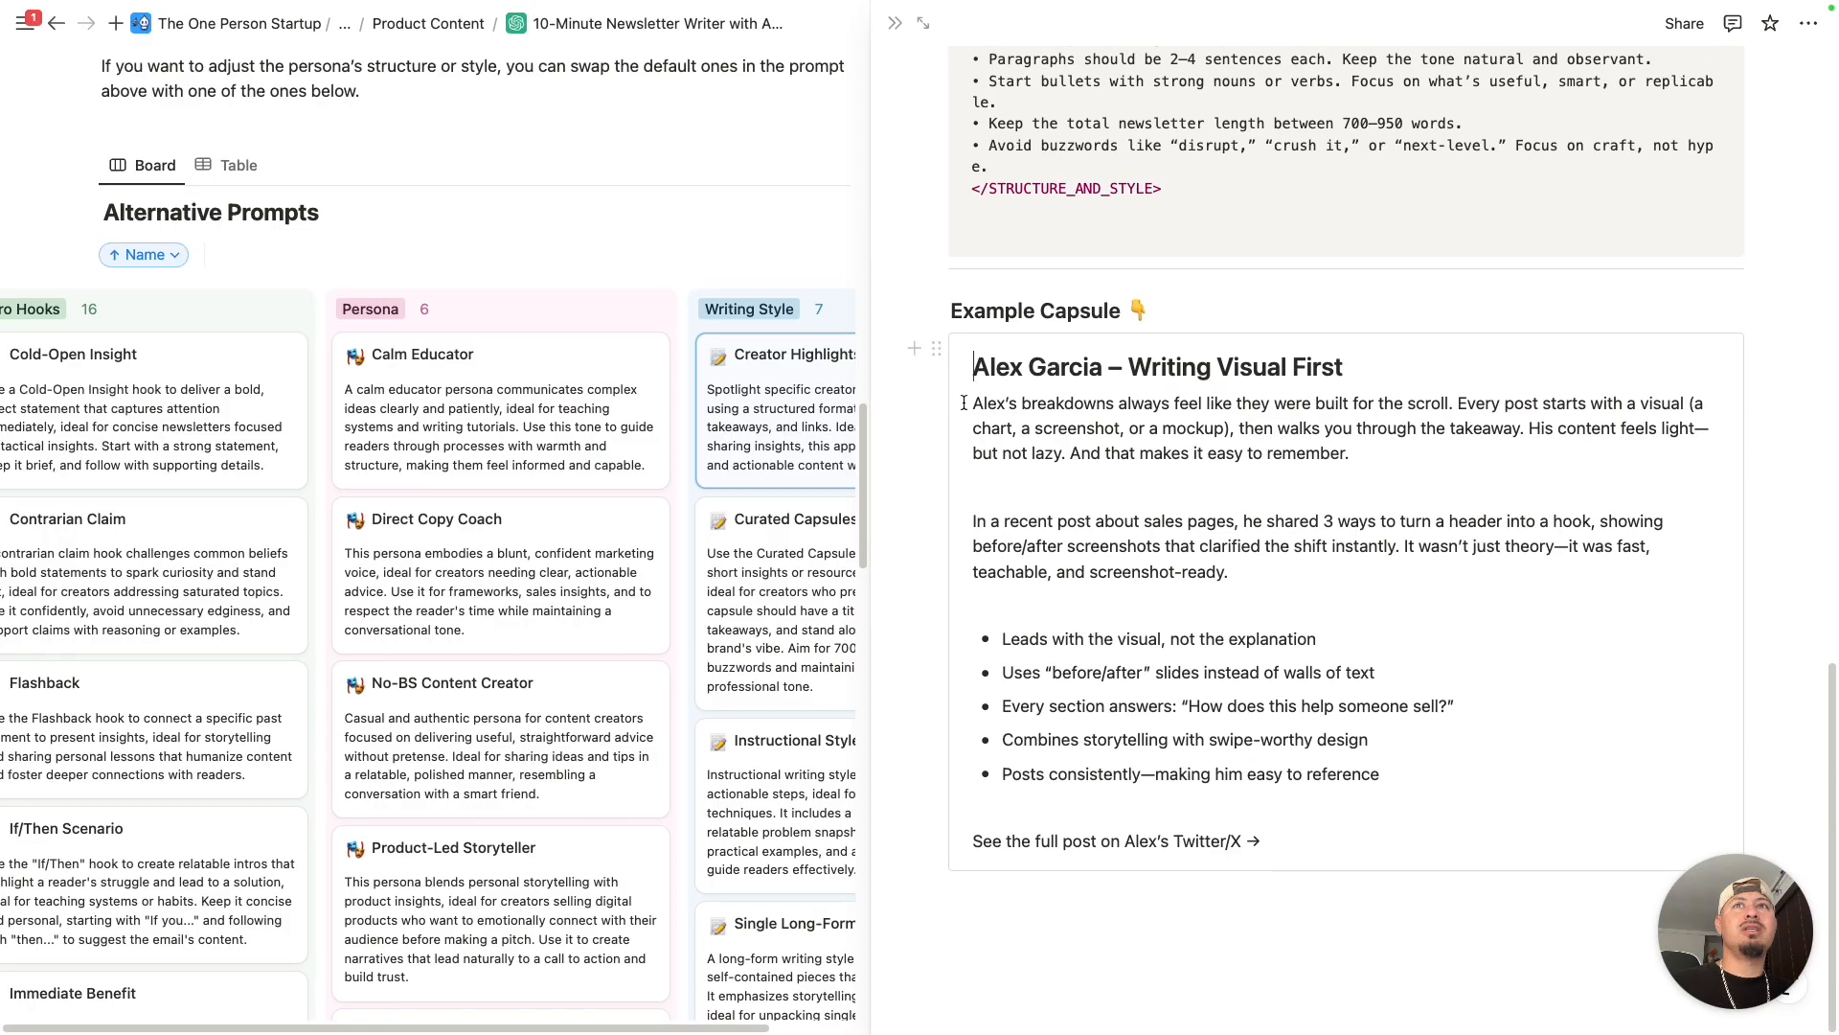
{"action": "scroll", "coordinate": [753, 399], "scroll_direction": "right", "scroll_amount": 1}
{"action": "scroll", "coordinate": [753, 399], "scroll_direction": "right", "scroll_amount": 2}
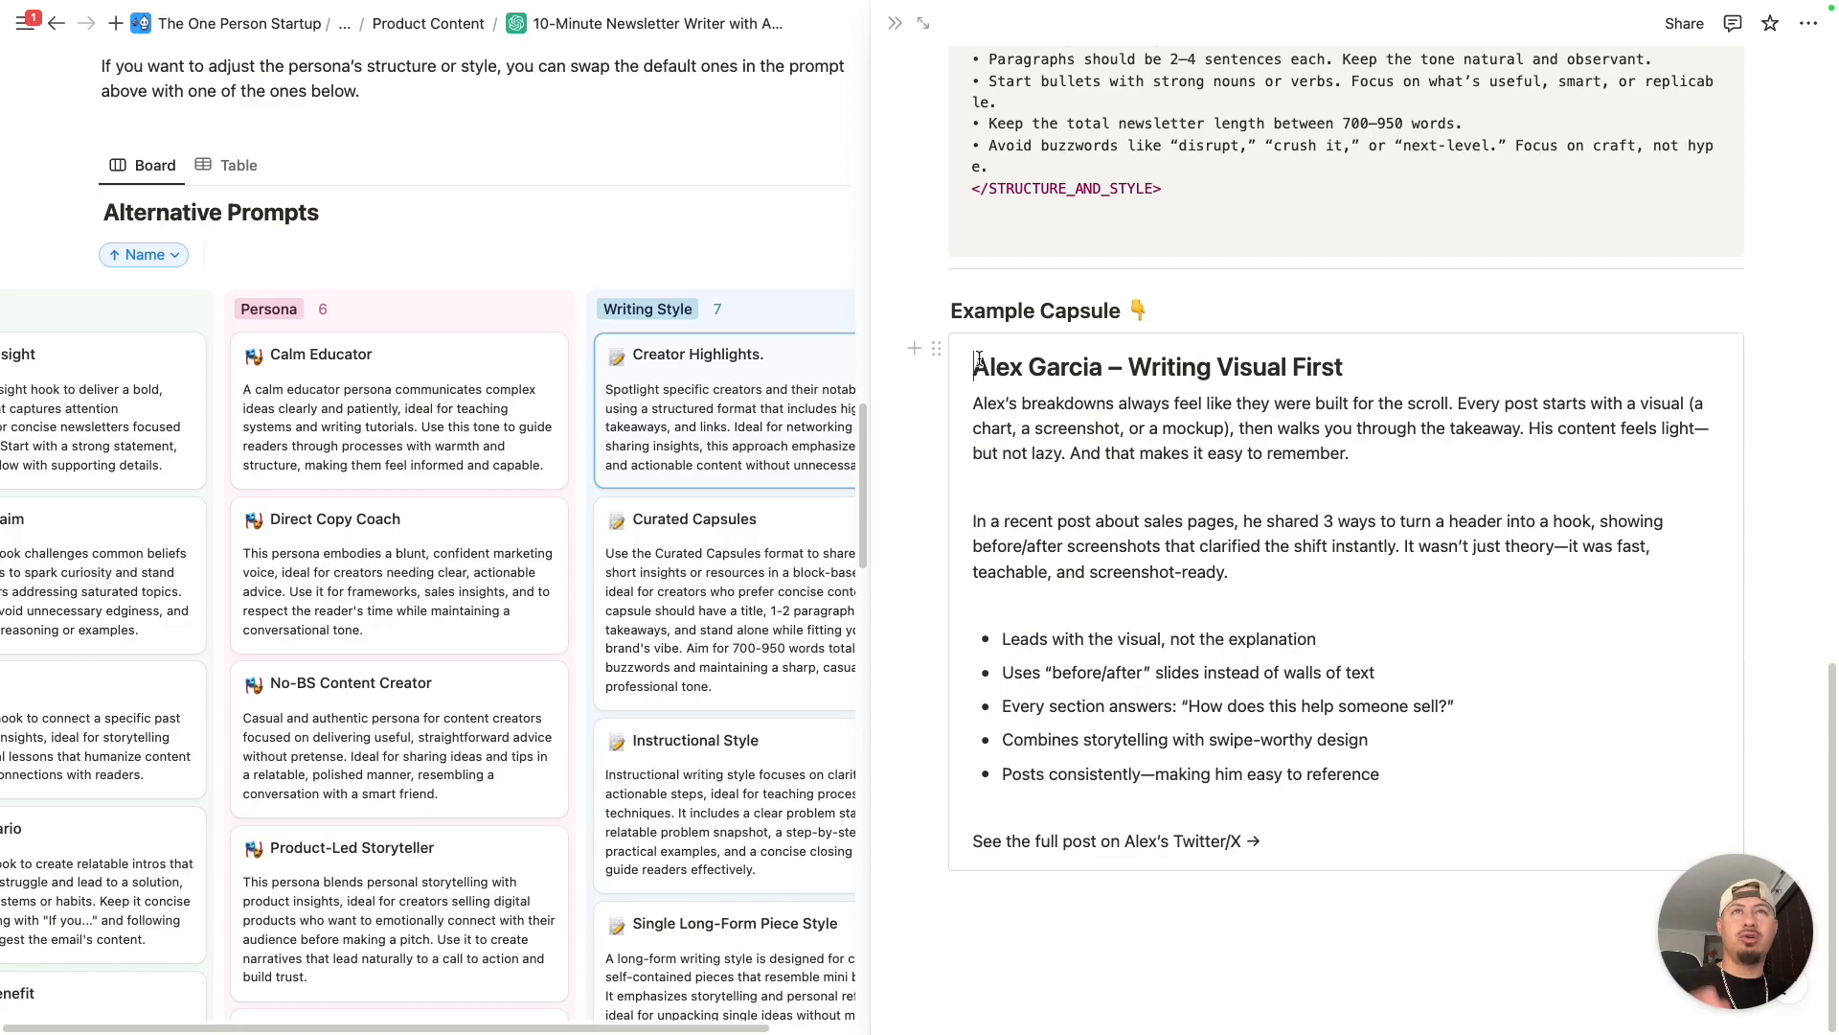
{"action": "left_click", "coordinate": [1021, 368]}
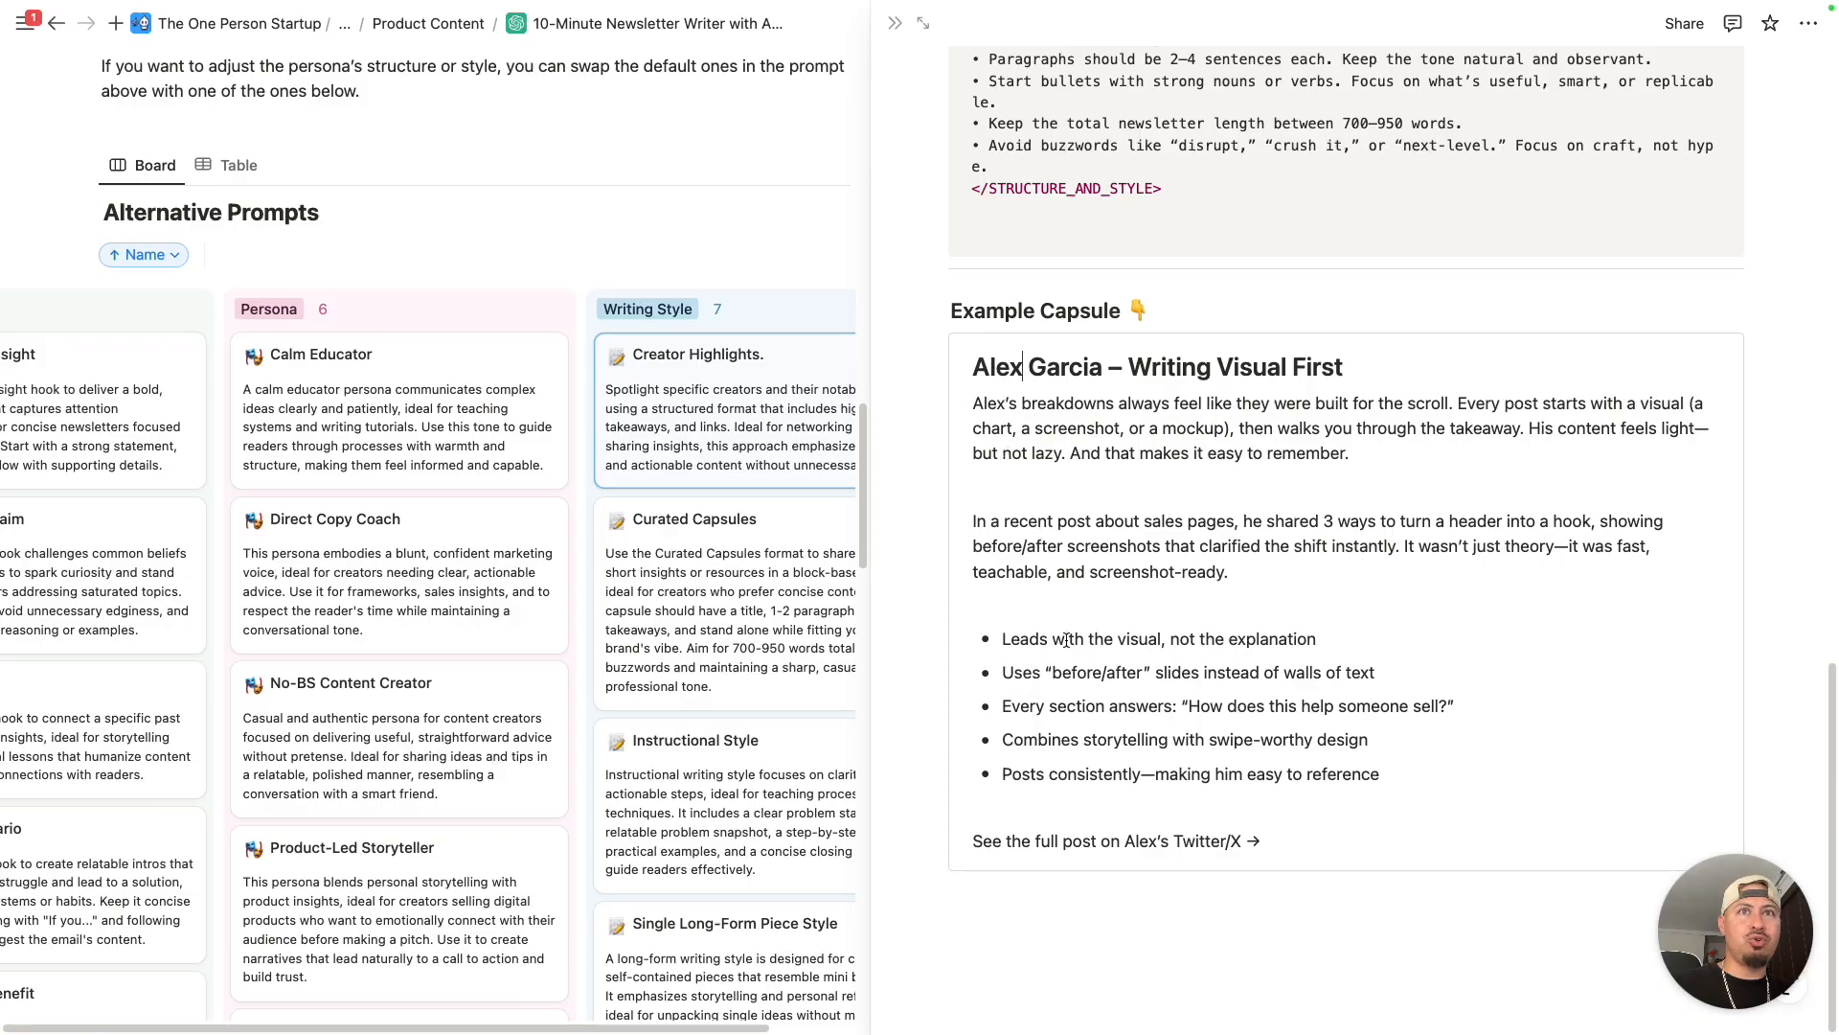
- Open the Curated Capsules writing style and examine its example capsule block, including the closing announcement link line
{"action": "left_click", "coordinate": [716, 530]}
{"action": "scroll", "coordinate": [1046, 602], "scroll_direction": "down", "scroll_amount": 15}
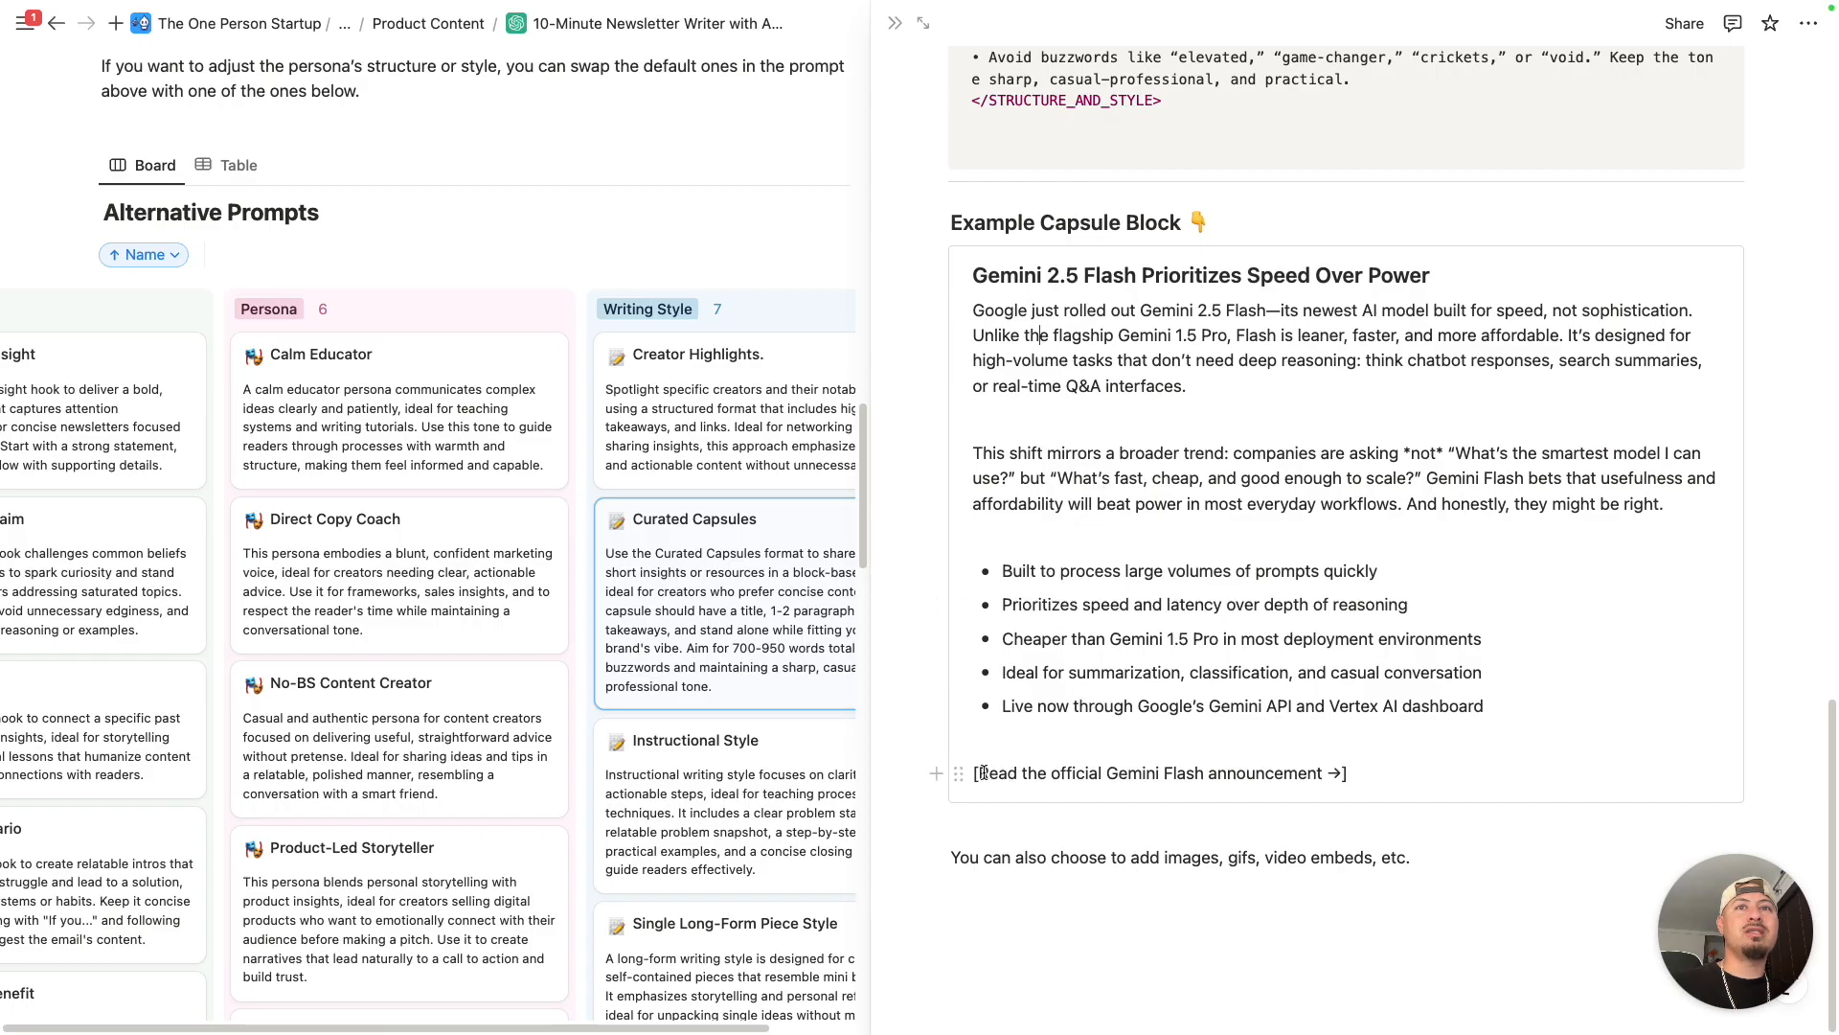
{"action": "left_click_drag", "start_coordinate": [975, 774], "coordinate": [1343, 762]}
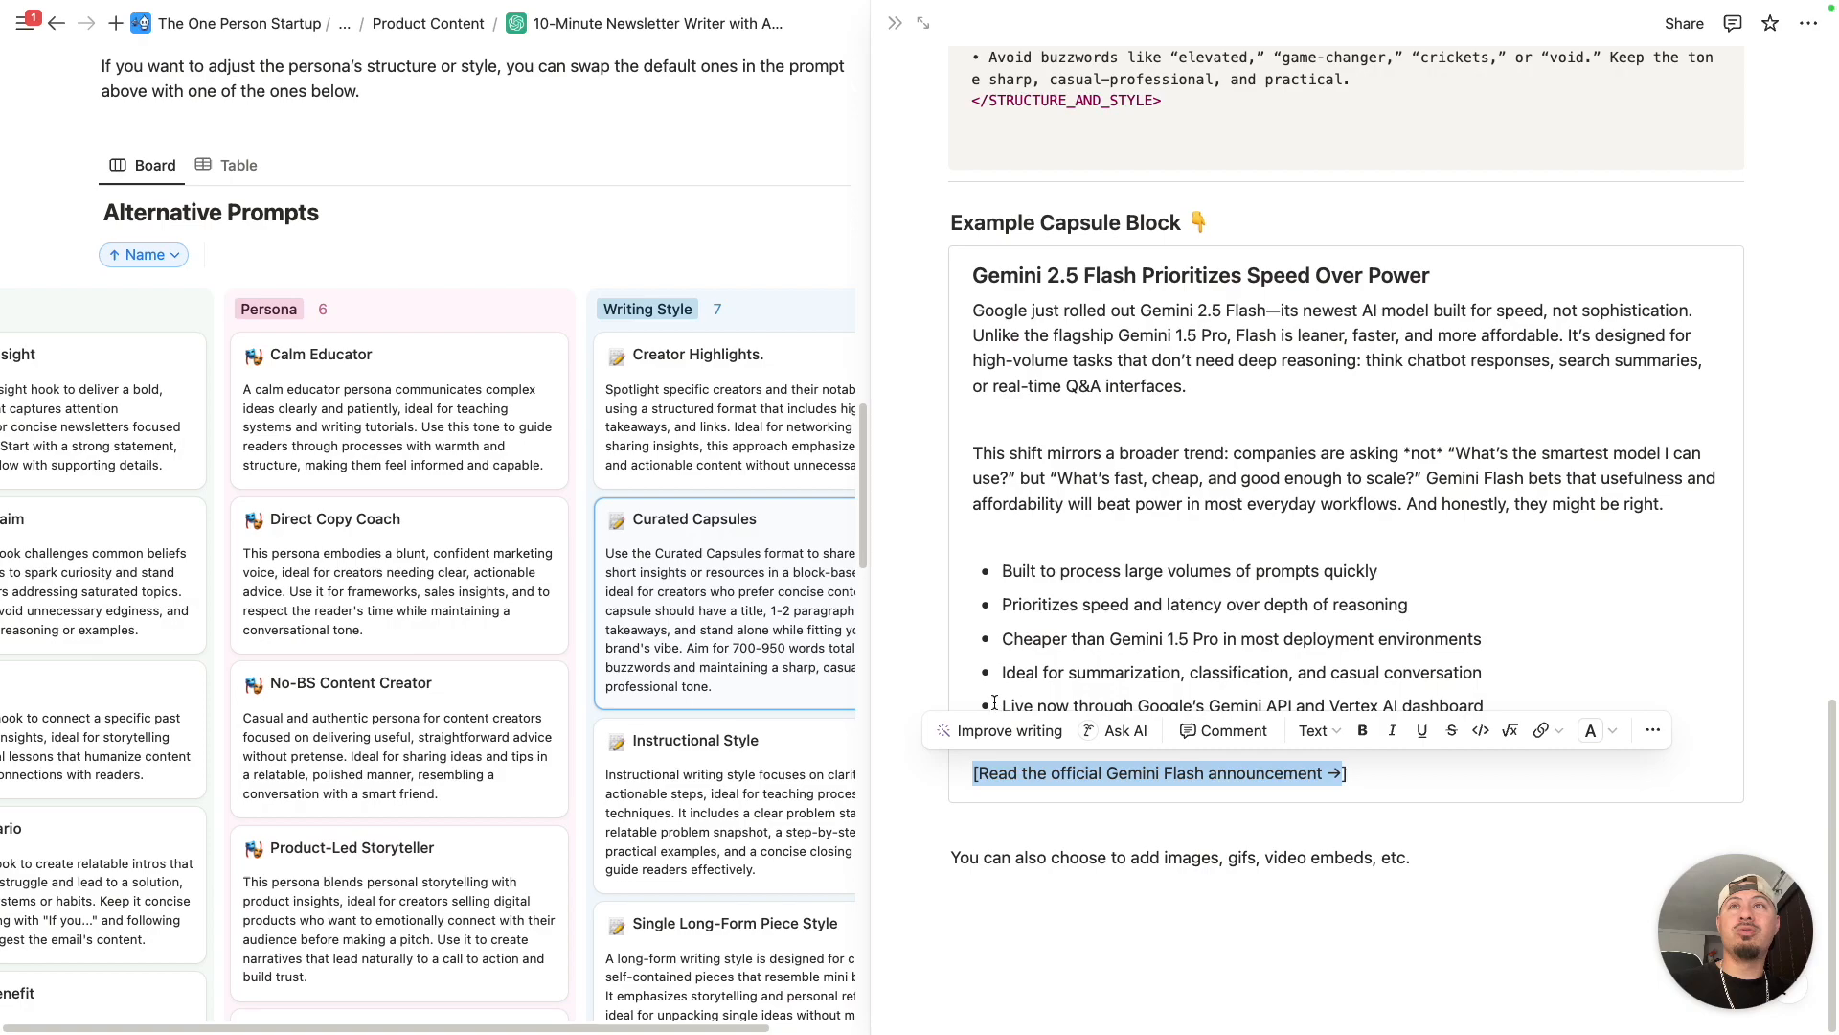
- Open the Instructional Style writing style and review its description, structure and style prompt, and example capsule
{"action": "scroll", "coordinate": [728, 537], "scroll_direction": "down", "scroll_amount": 5}
{"action": "left_click", "coordinate": [731, 517]}
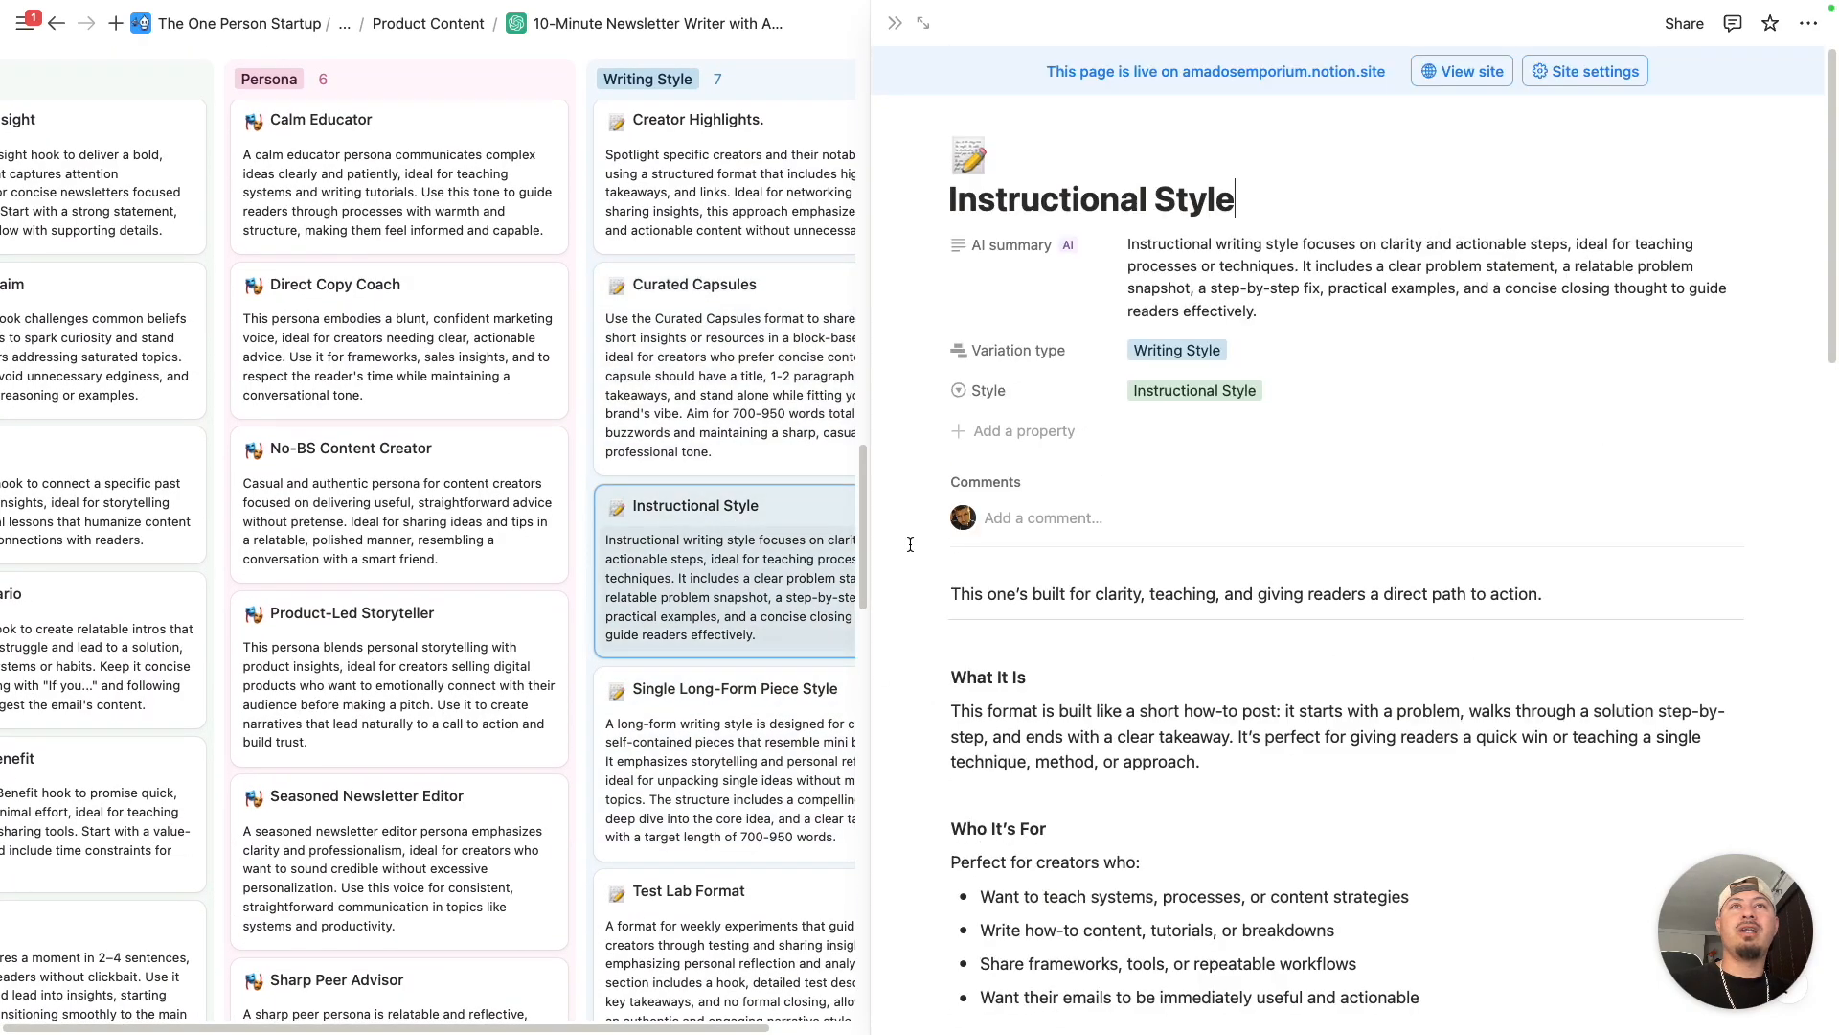
{"action": "scroll", "coordinate": [910, 543], "scroll_direction": "down", "scroll_amount": 15}
{"action": "scroll", "coordinate": [1154, 419], "scroll_direction": "up", "scroll_amount": 2}
{"action": "scroll", "coordinate": [1154, 418], "scroll_direction": "up", "scroll_amount": 2}
{"action": "scroll", "coordinate": [1058, 295], "scroll_direction": "down", "scroll_amount": 3}
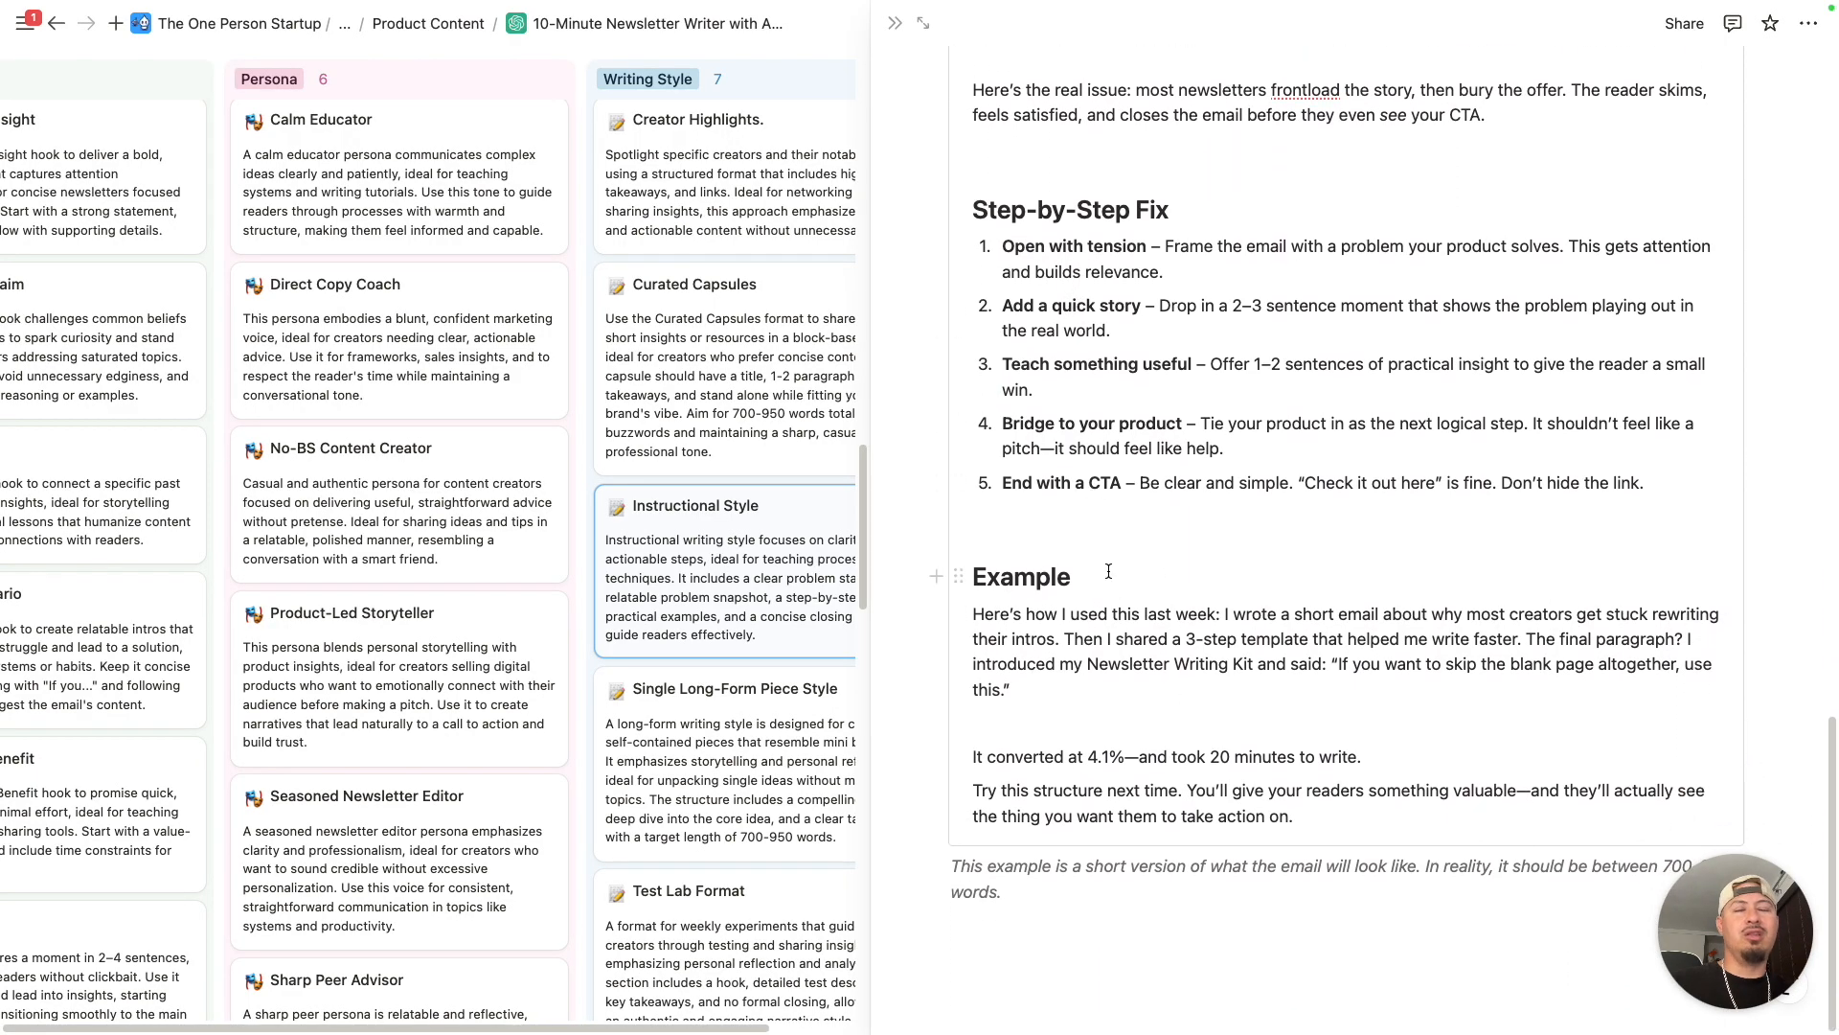
{"action": "scroll", "coordinate": [1108, 571], "scroll_direction": "up", "scroll_amount": 4}
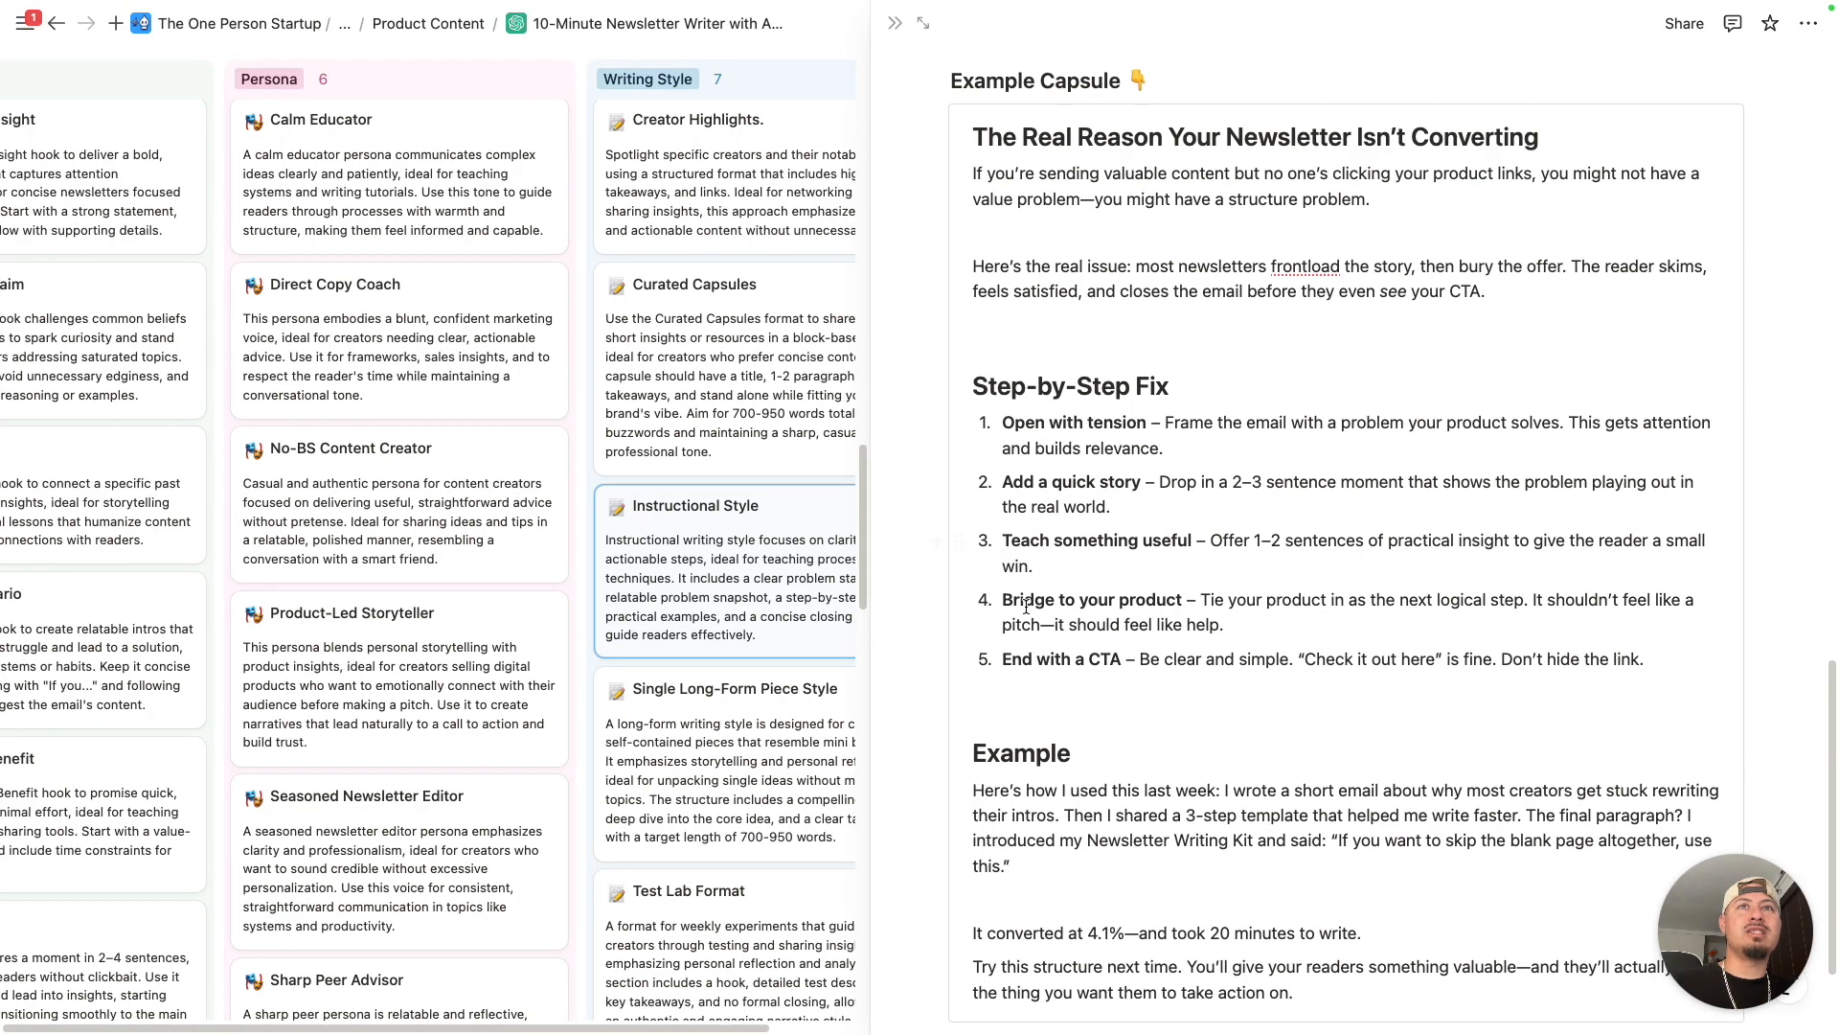
{"action": "scroll", "coordinate": [1026, 596], "scroll_direction": "down", "scroll_amount": 2}
{"action": "scroll", "coordinate": [1243, 750], "scroll_direction": "up", "scroll_amount": 5}
{"action": "scroll", "coordinate": [1244, 750], "scroll_direction": "down", "scroll_amount": 1}
{"action": "scroll", "coordinate": [1167, 467], "scroll_direction": "up", "scroll_amount": 8}
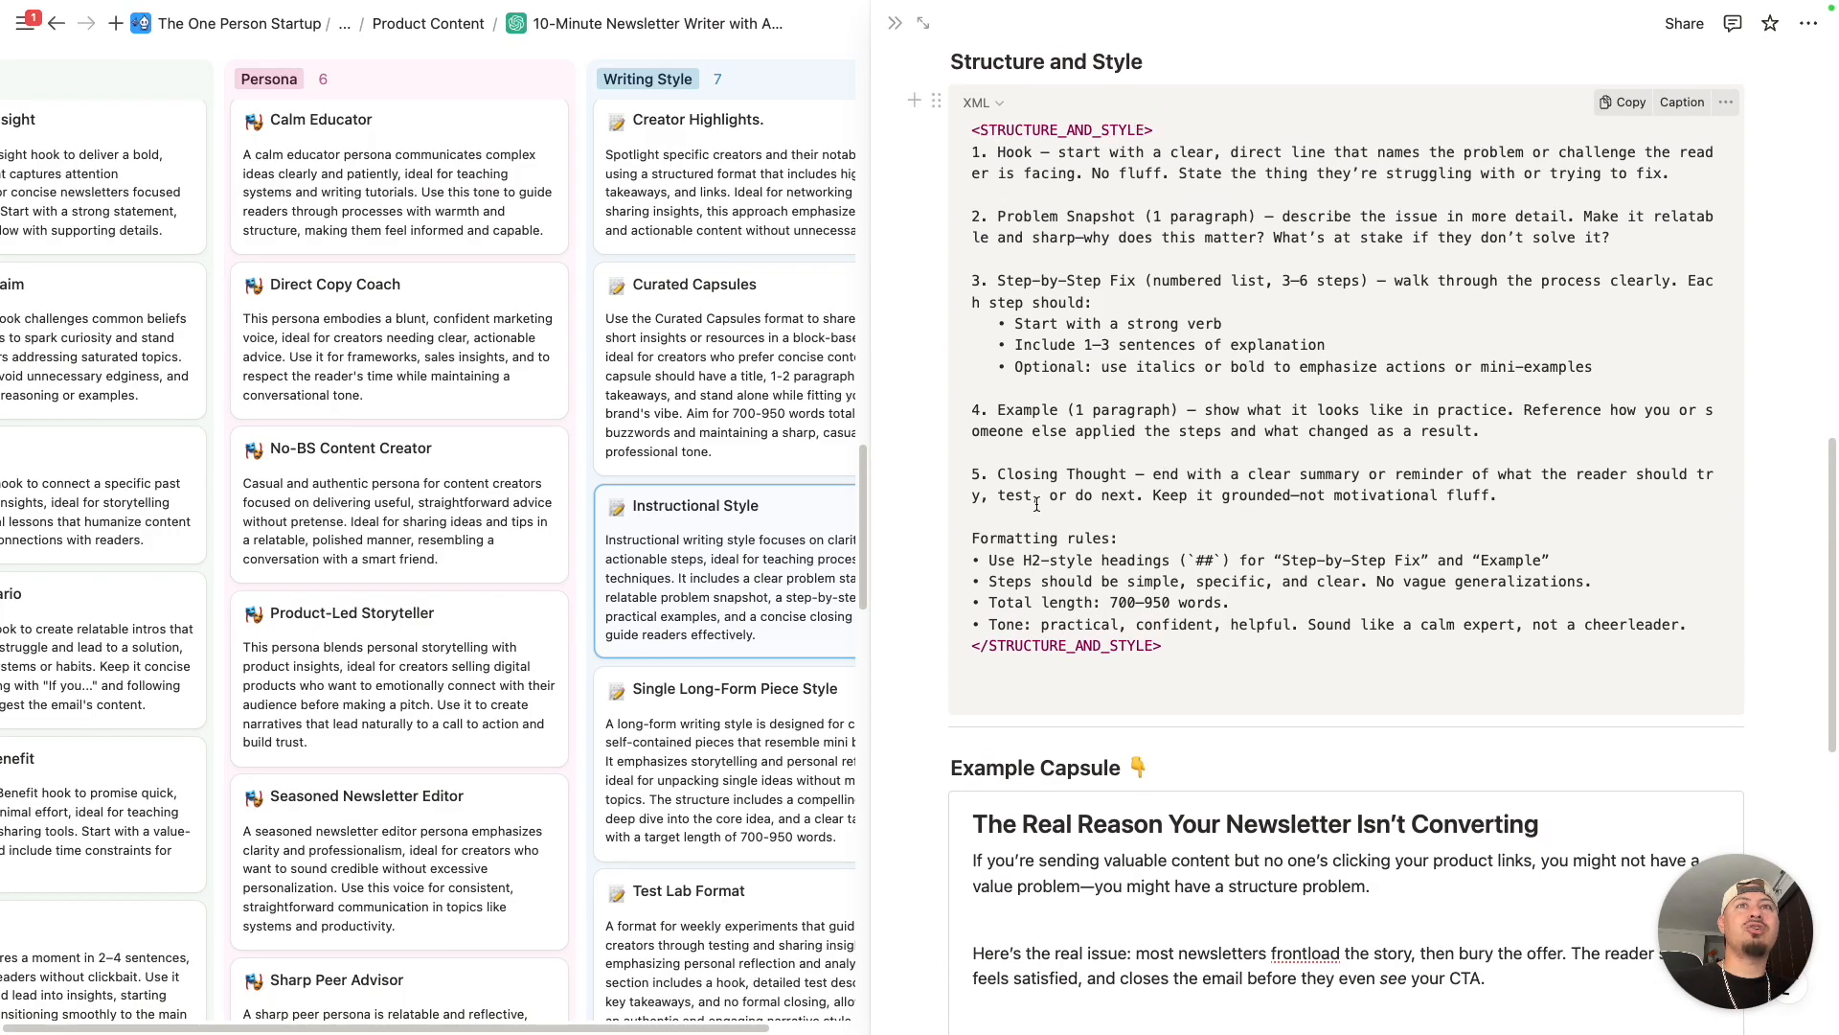
- Copy the Instructional Style structure prompt and replace the main prompt's entire Structure & Style Guidelines section with it
{"action": "left_click", "coordinate": [1622, 111]}
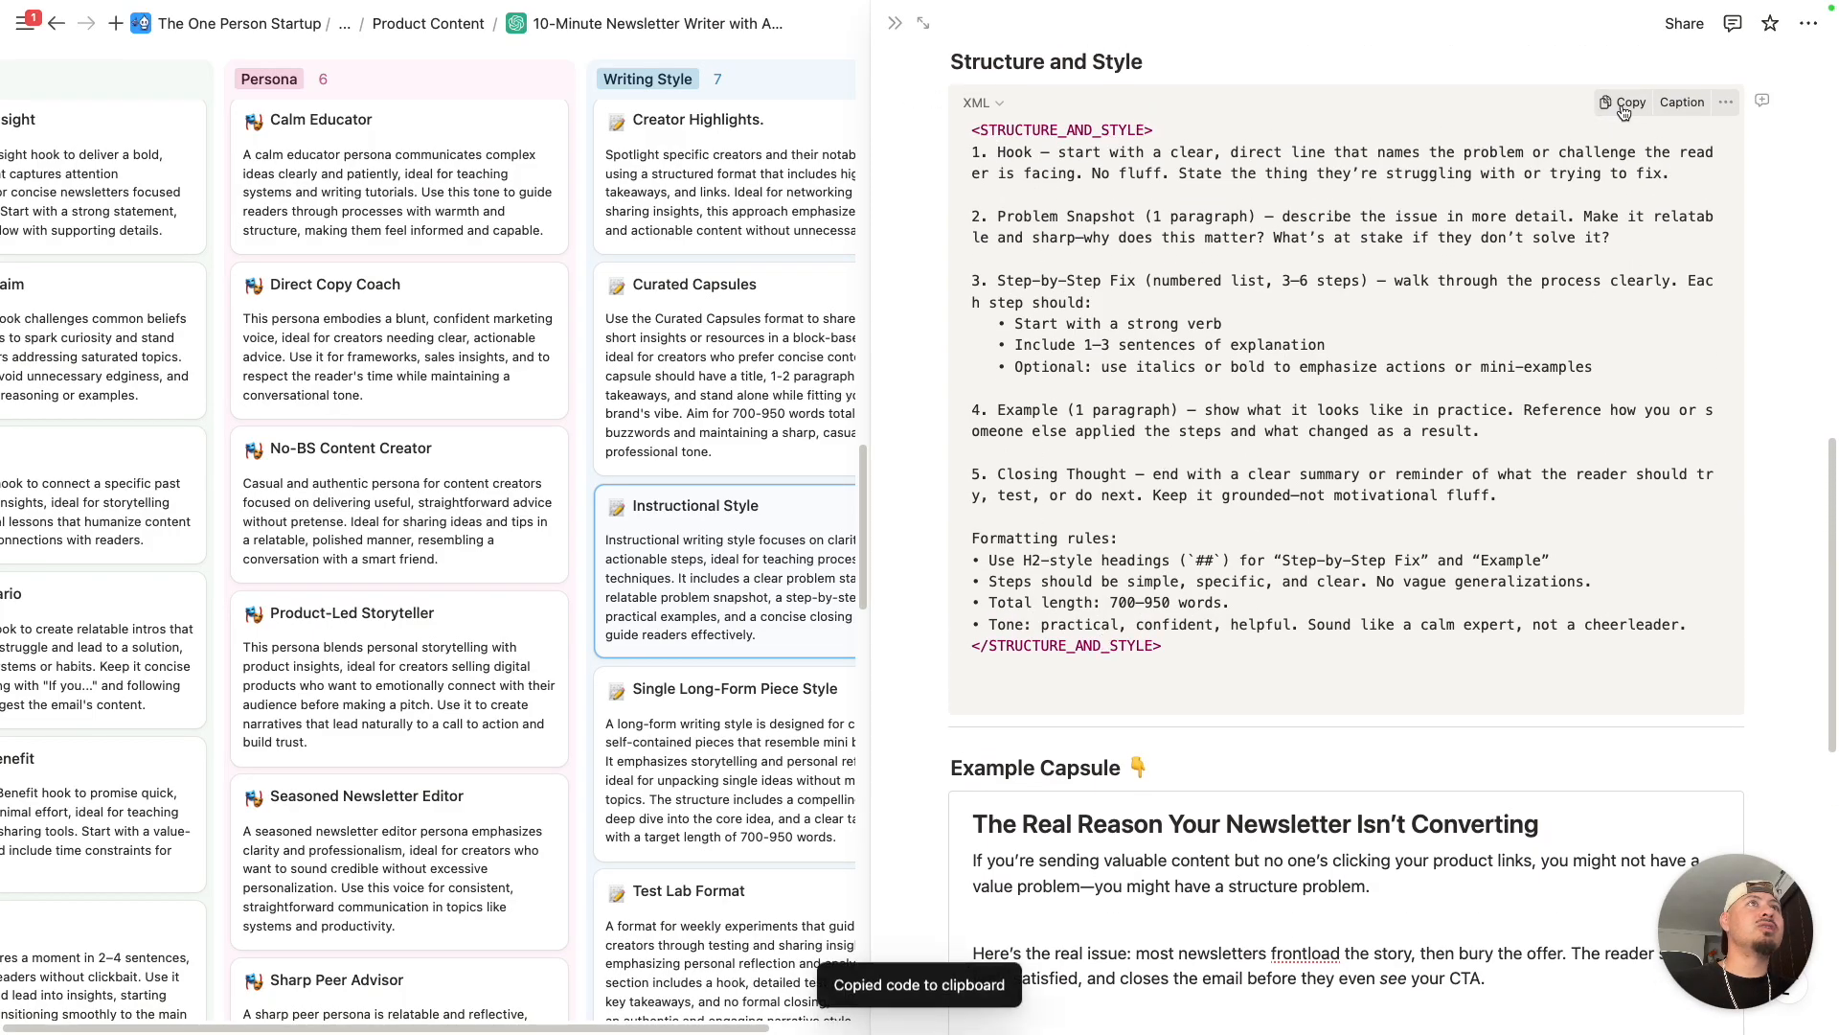
{"action": "left_click", "coordinate": [894, 23]}
{"action": "scroll", "coordinate": [919, 499], "scroll_direction": "up", "scroll_amount": 10}
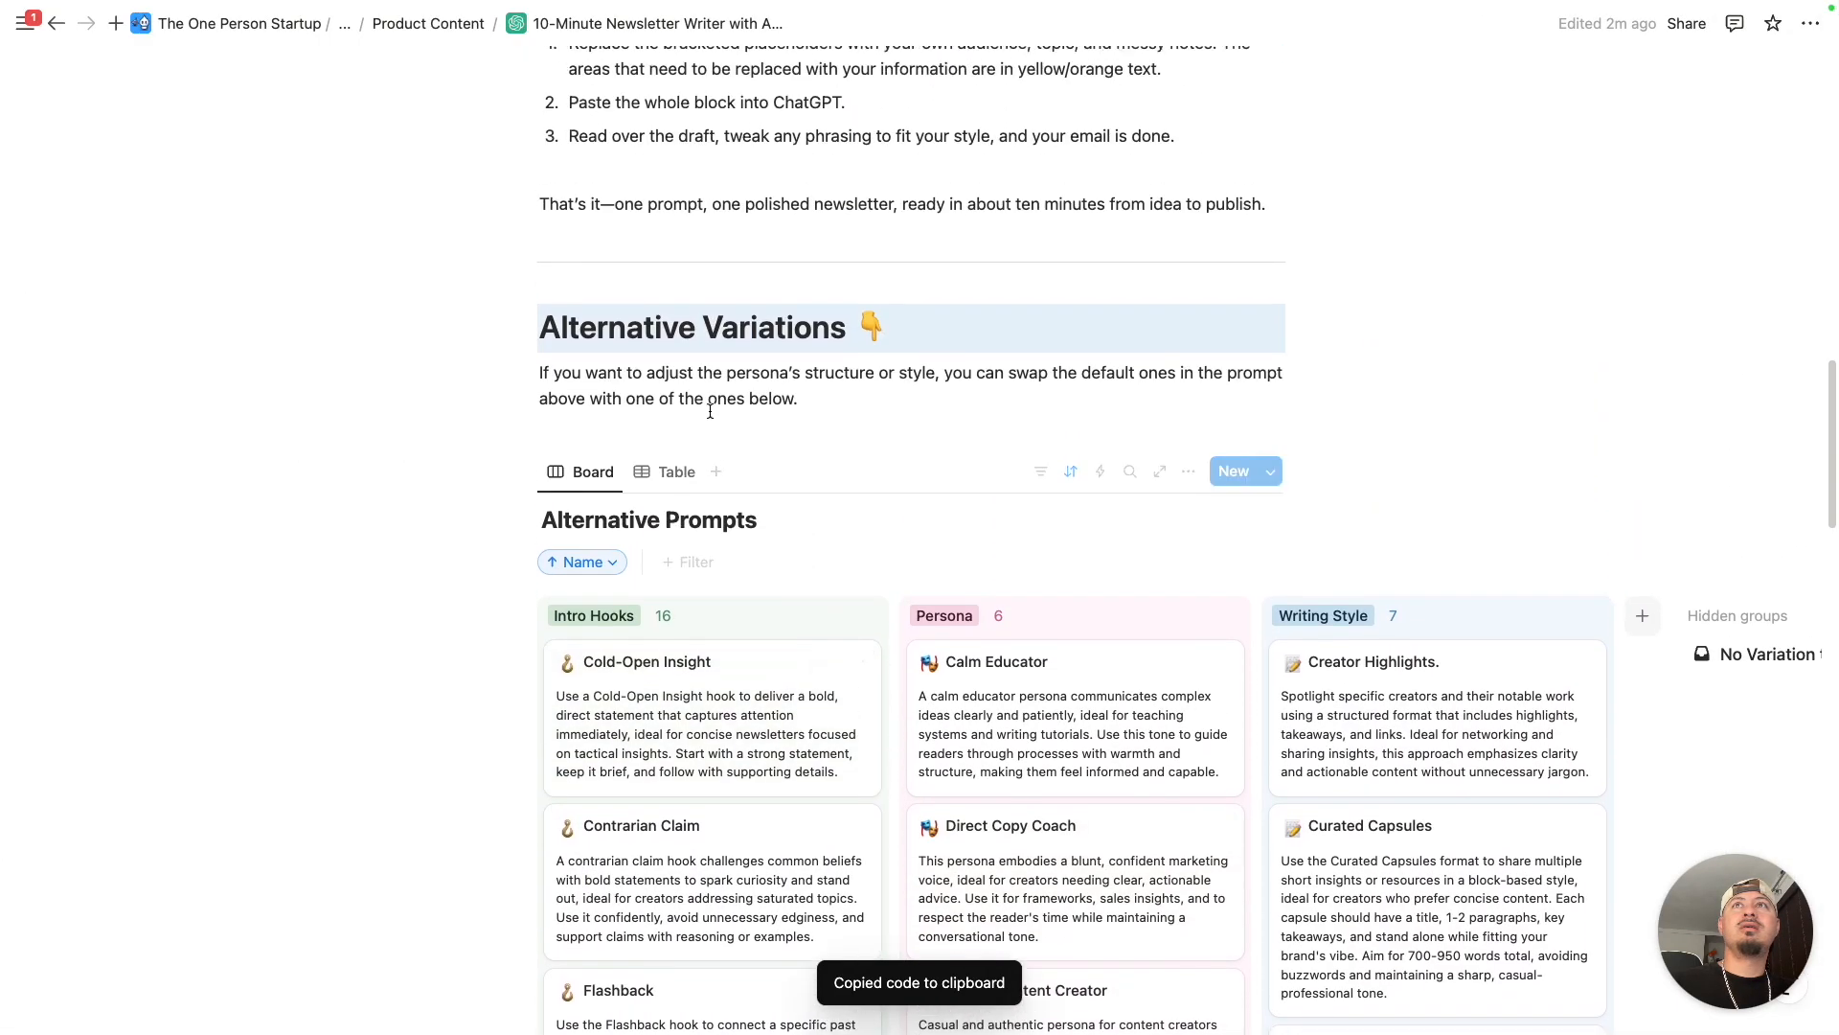
{"action": "scroll", "coordinate": [661, 316], "scroll_direction": "up", "scroll_amount": 3}
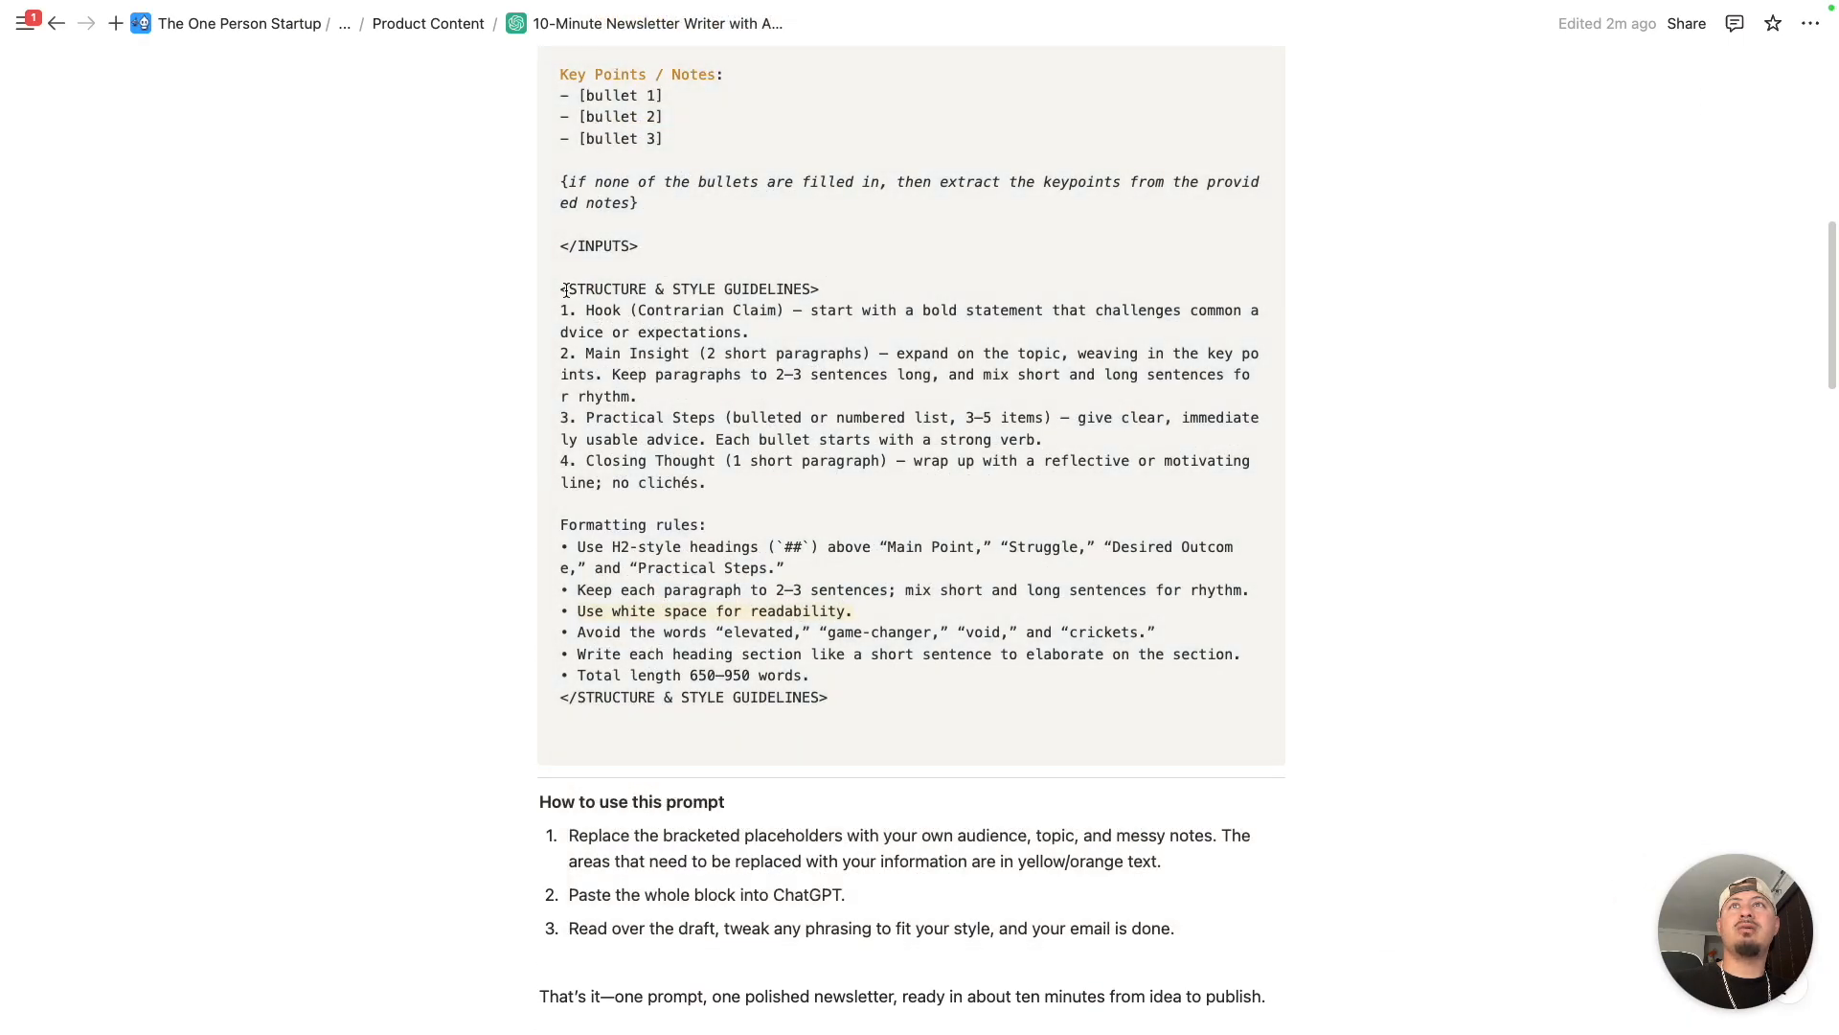
{"action": "left_click_drag", "start_coordinate": [563, 291], "coordinate": [836, 693]}
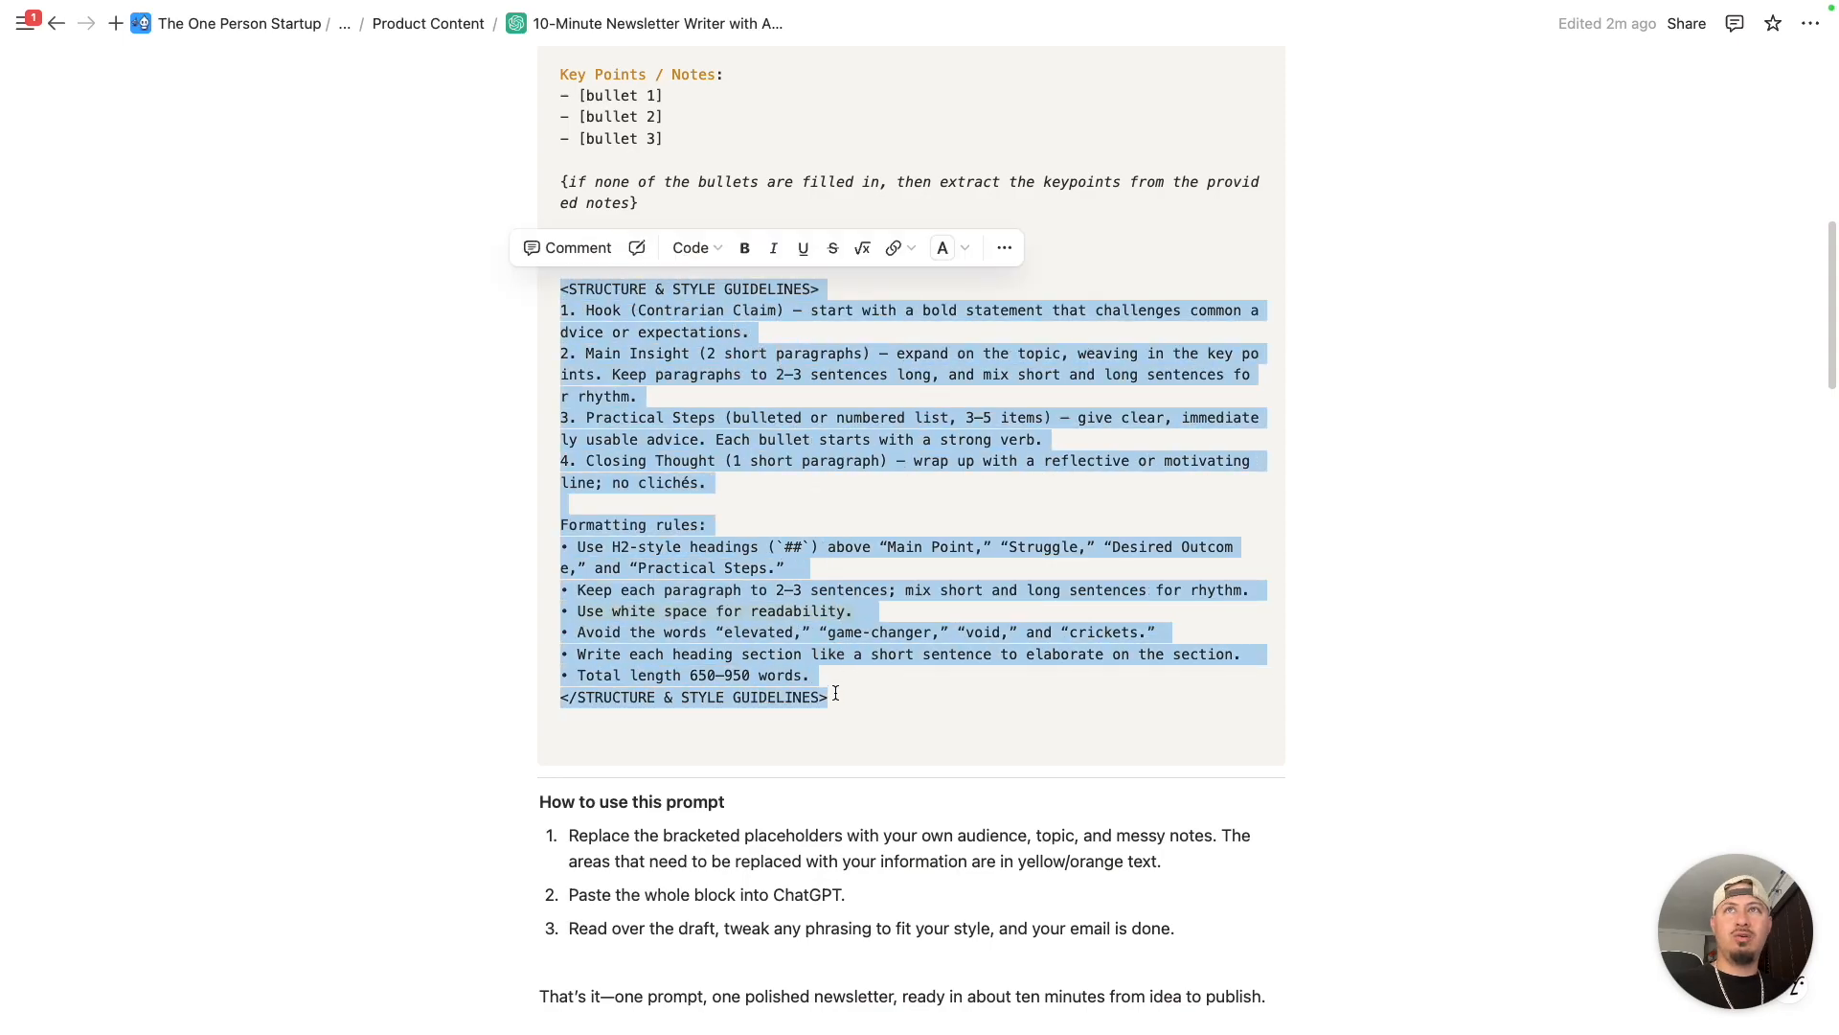
{"action": "key", "text": "BackSpace"}
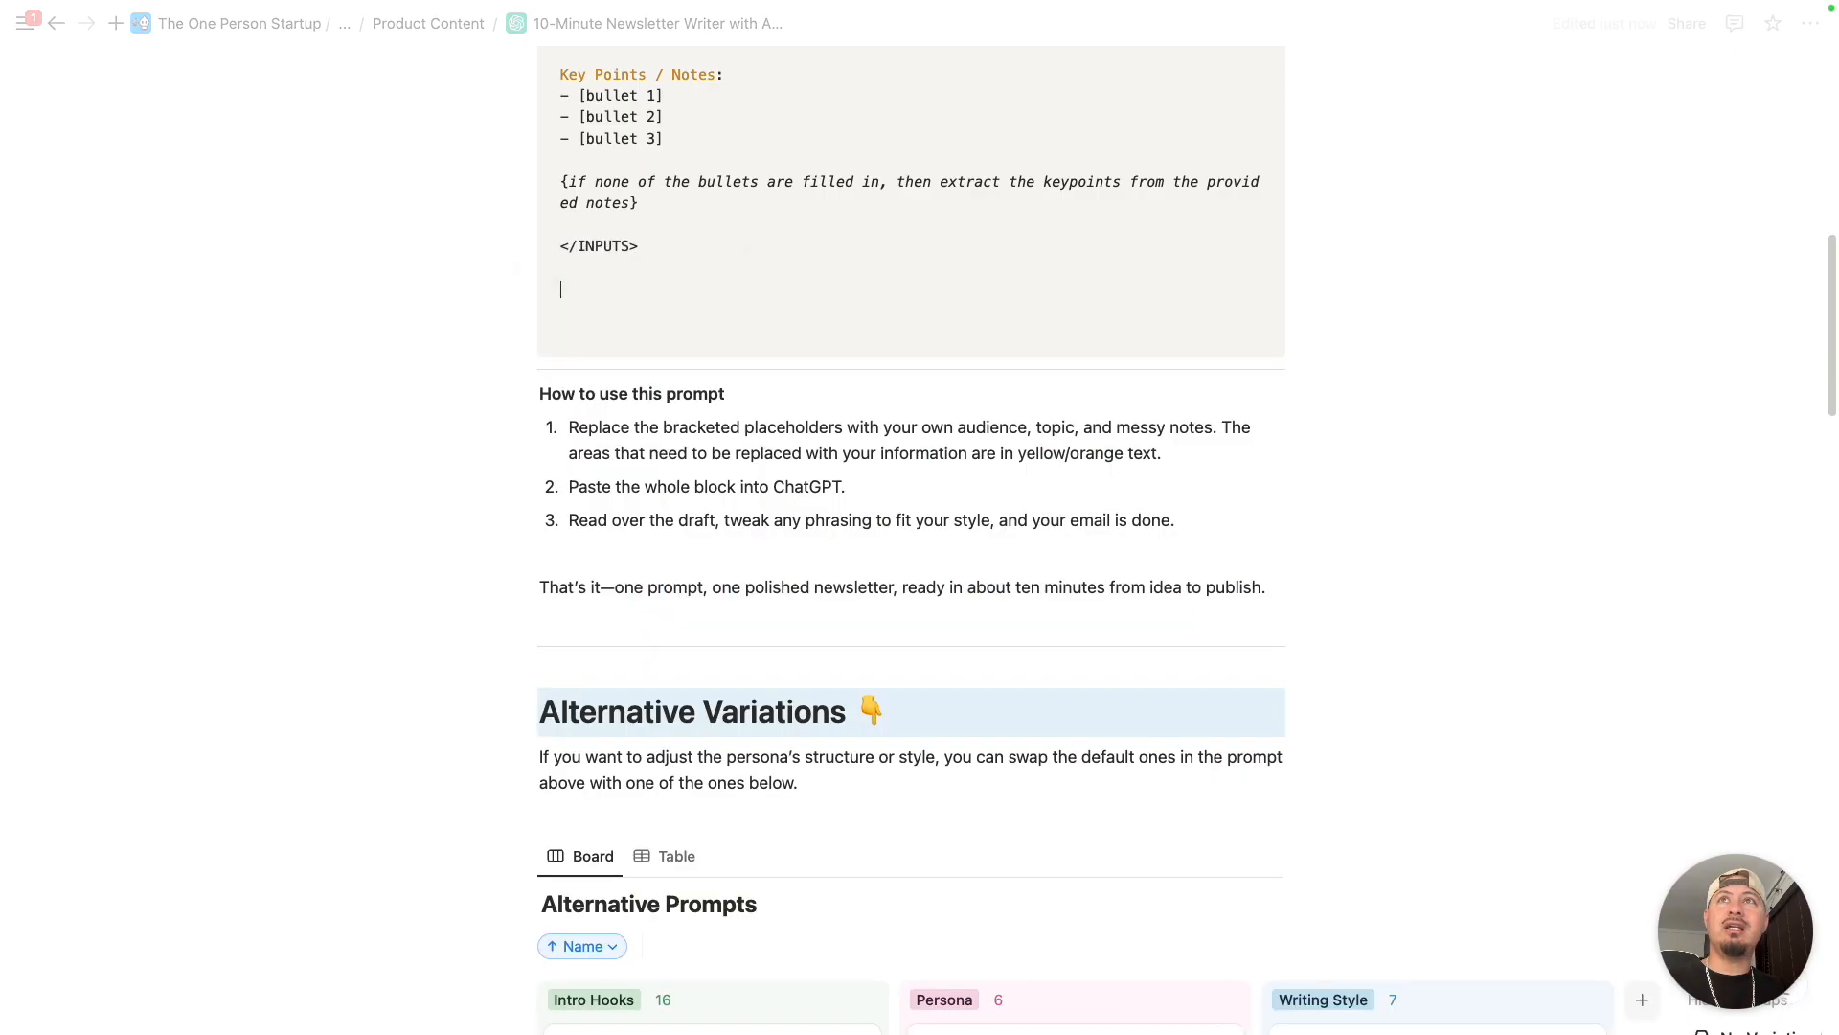
{"action": "key", "text": "super+v"}
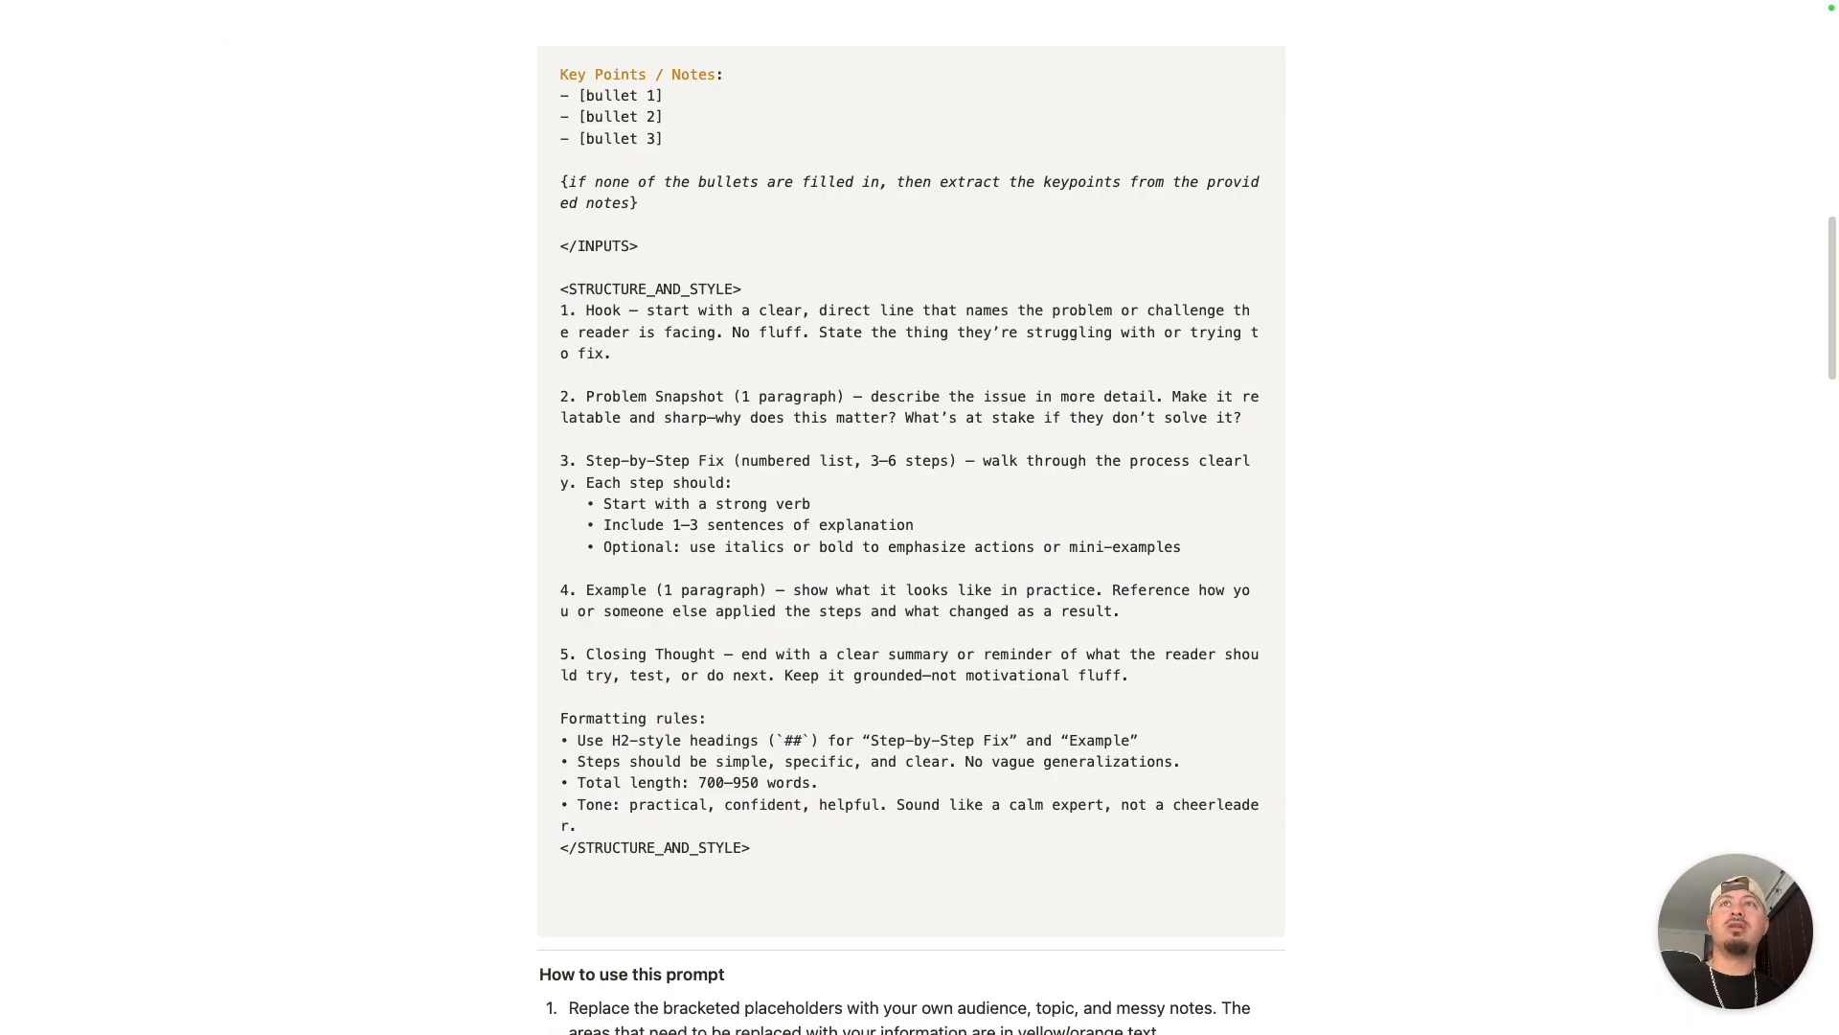
{"action": "scroll", "coordinate": [832, 661], "scroll_direction": "down", "scroll_amount": 2}
{"action": "scroll", "coordinate": [715, 673], "scroll_direction": "up", "scroll_amount": 3}
{"action": "scroll", "coordinate": [716, 675], "scroll_direction": "up", "scroll_amount": 2}
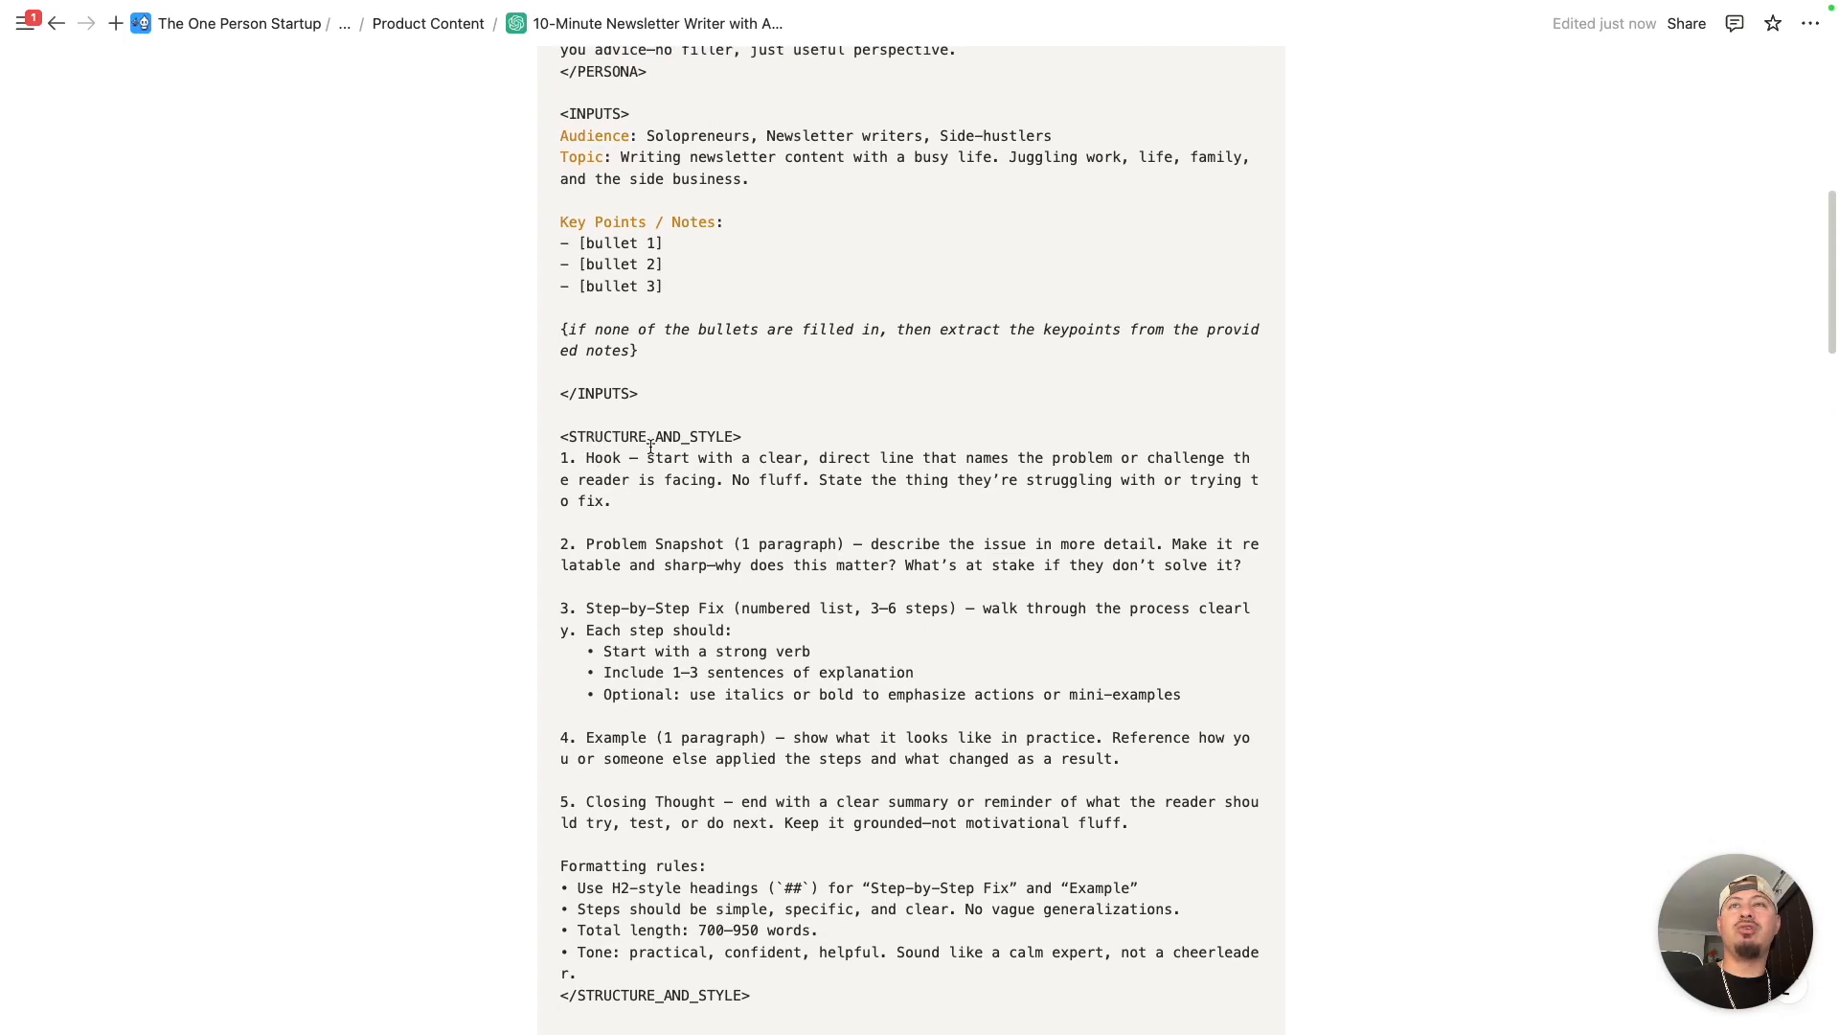
{"action": "scroll", "coordinate": [665, 447], "scroll_direction": "up", "scroll_amount": 4}
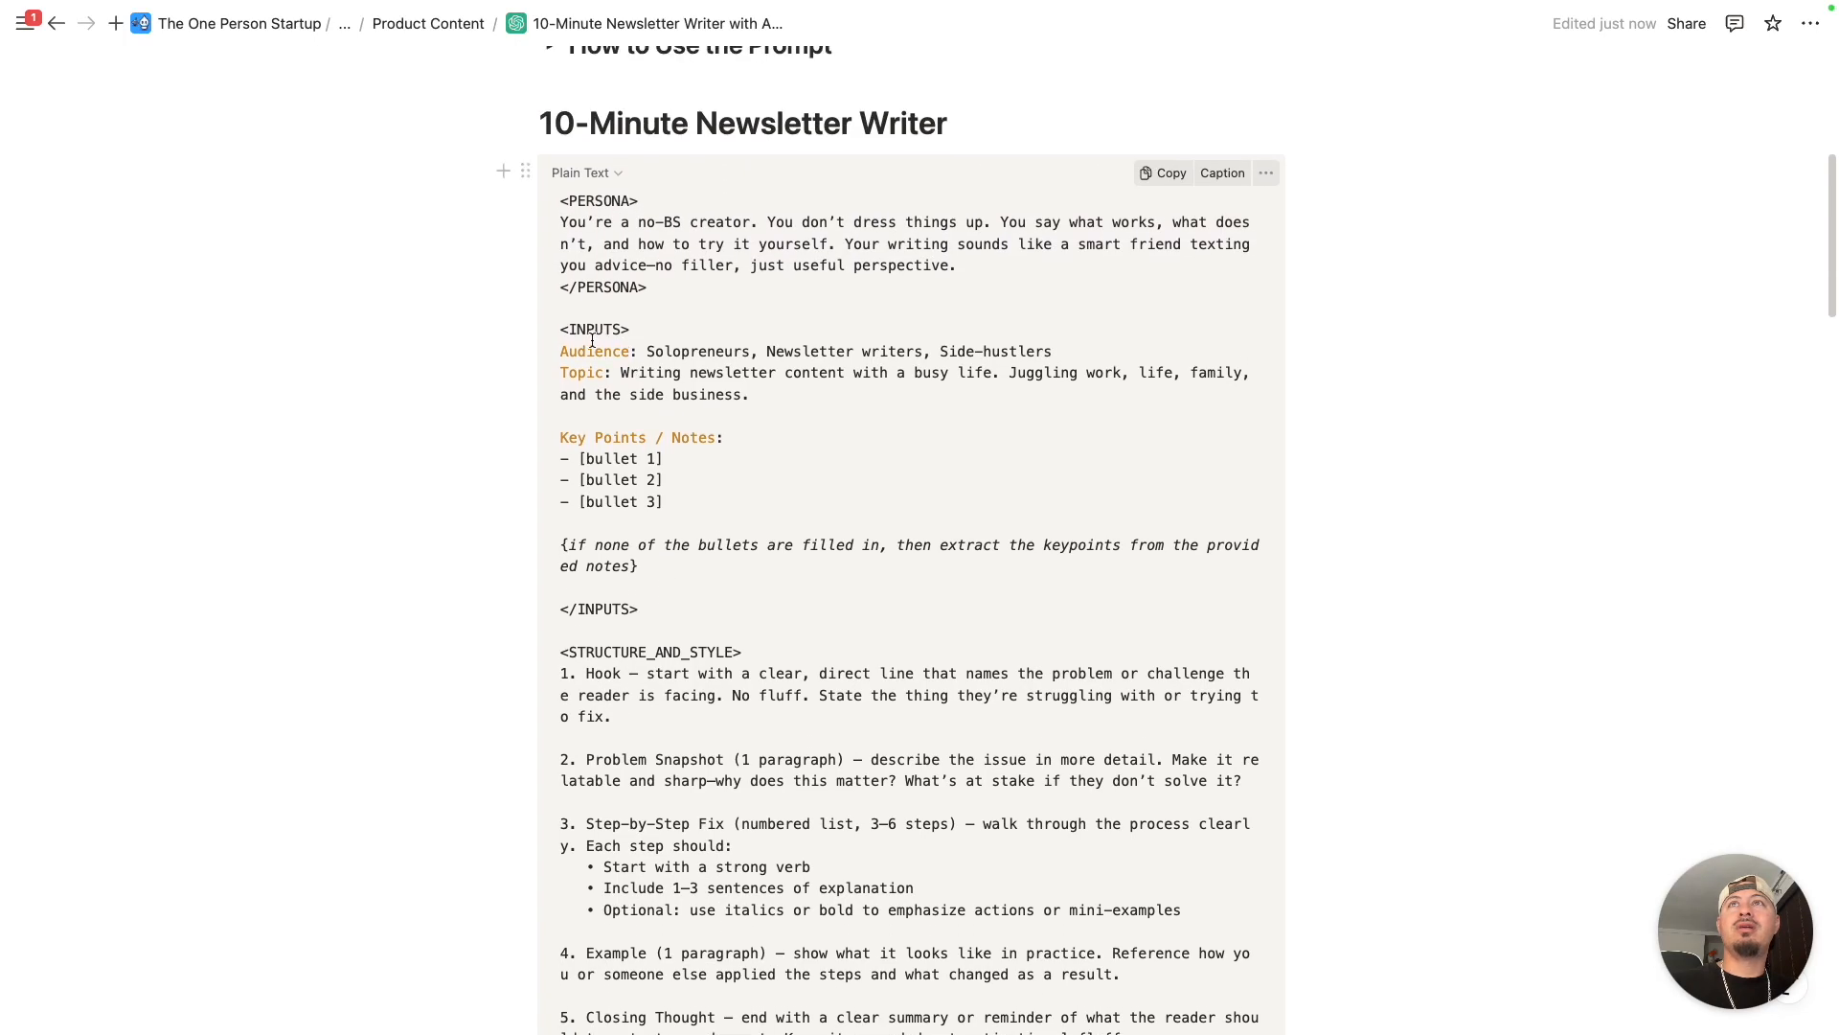
- Look through the remaining writing styles in Alternative Prompts, briefly opening and closing the Weekly Radar page
{"action": "scroll", "coordinate": [640, 326], "scroll_direction": "down", "scroll_amount": 4}
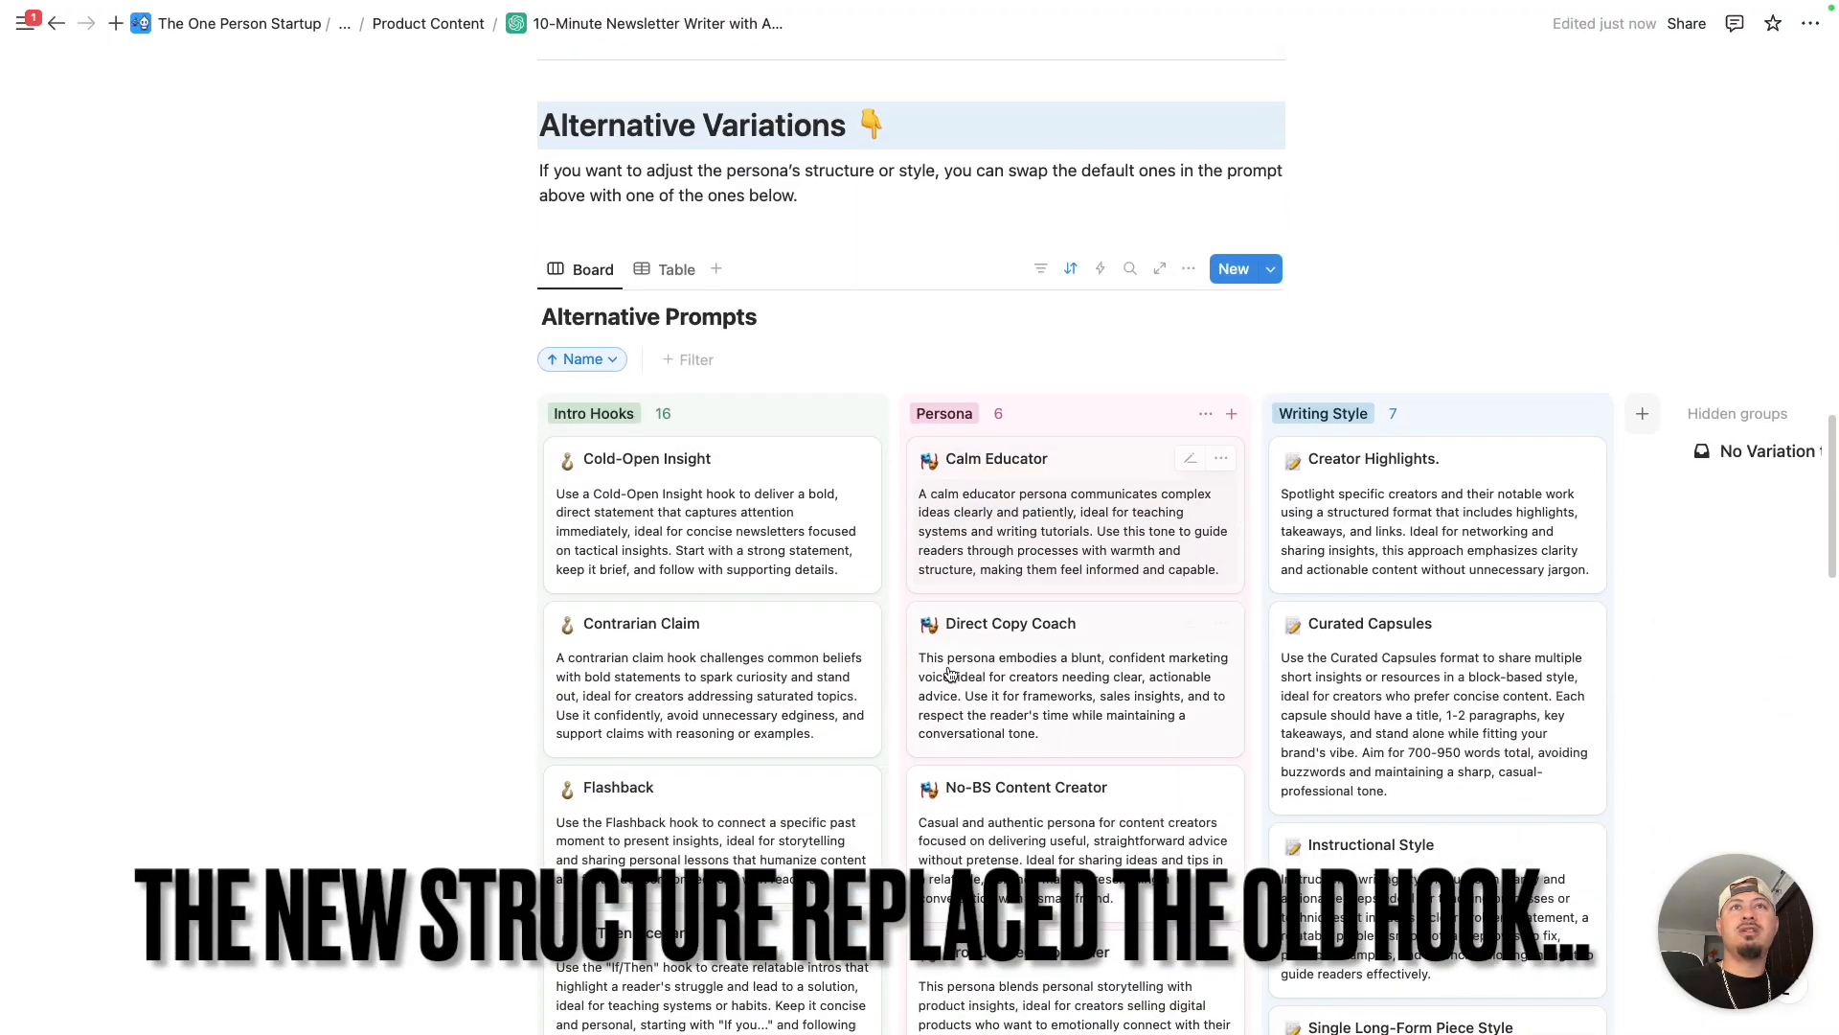
{"action": "scroll", "coordinate": [1290, 539], "scroll_direction": "down", "scroll_amount": 5}
{"action": "scroll", "coordinate": [1291, 539], "scroll_direction": "down", "scroll_amount": 4}
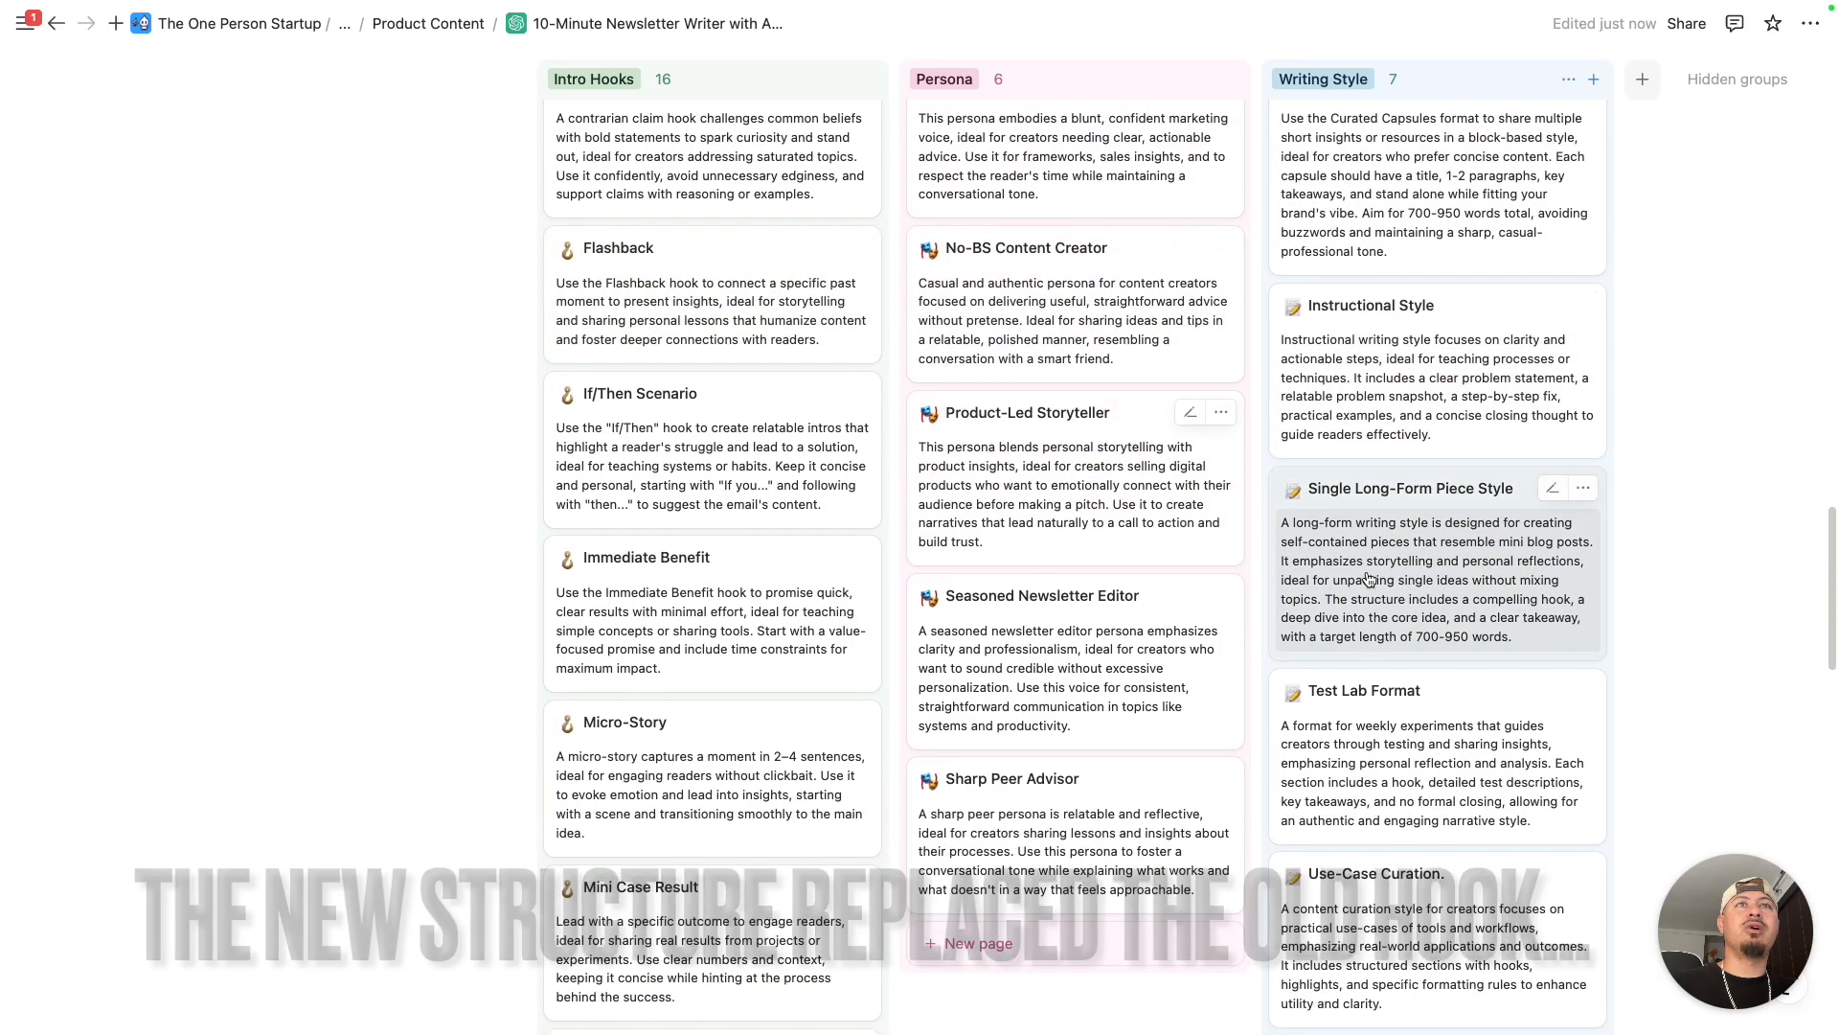
{"action": "scroll", "coordinate": [826, 682], "scroll_direction": "down", "scroll_amount": 8}
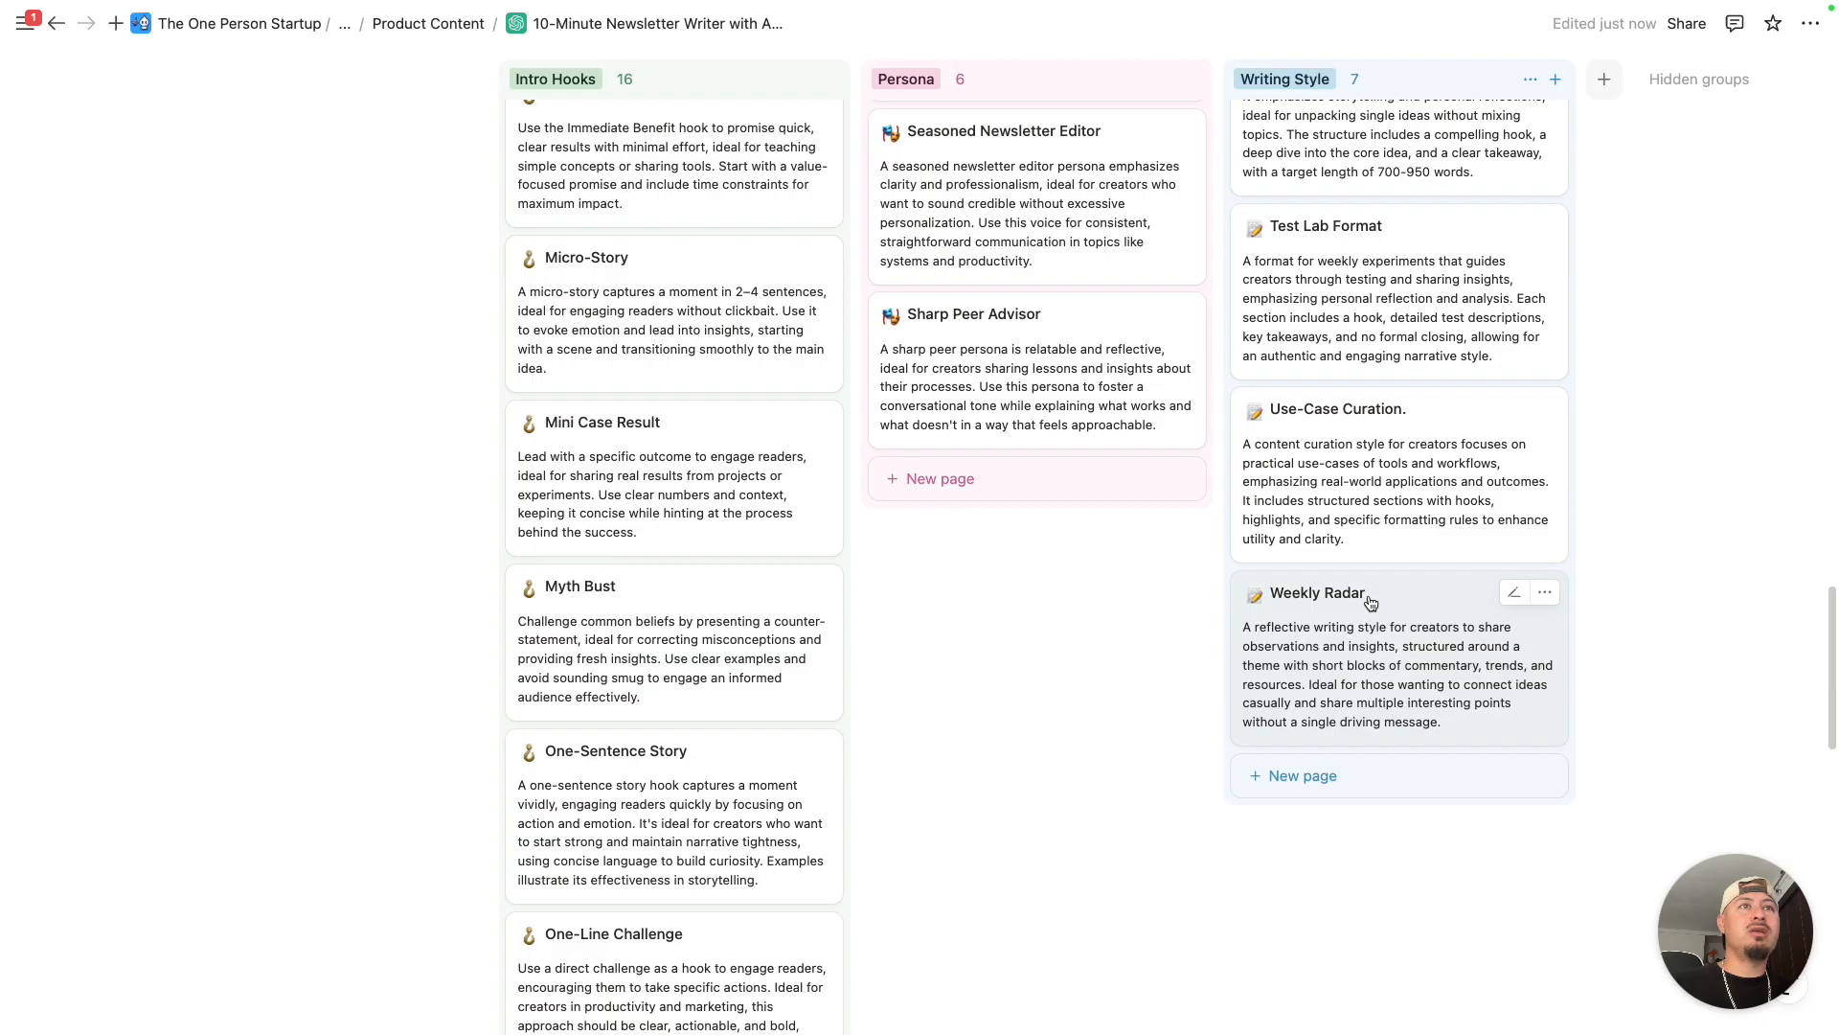
{"action": "left_click", "coordinate": [1369, 600]}
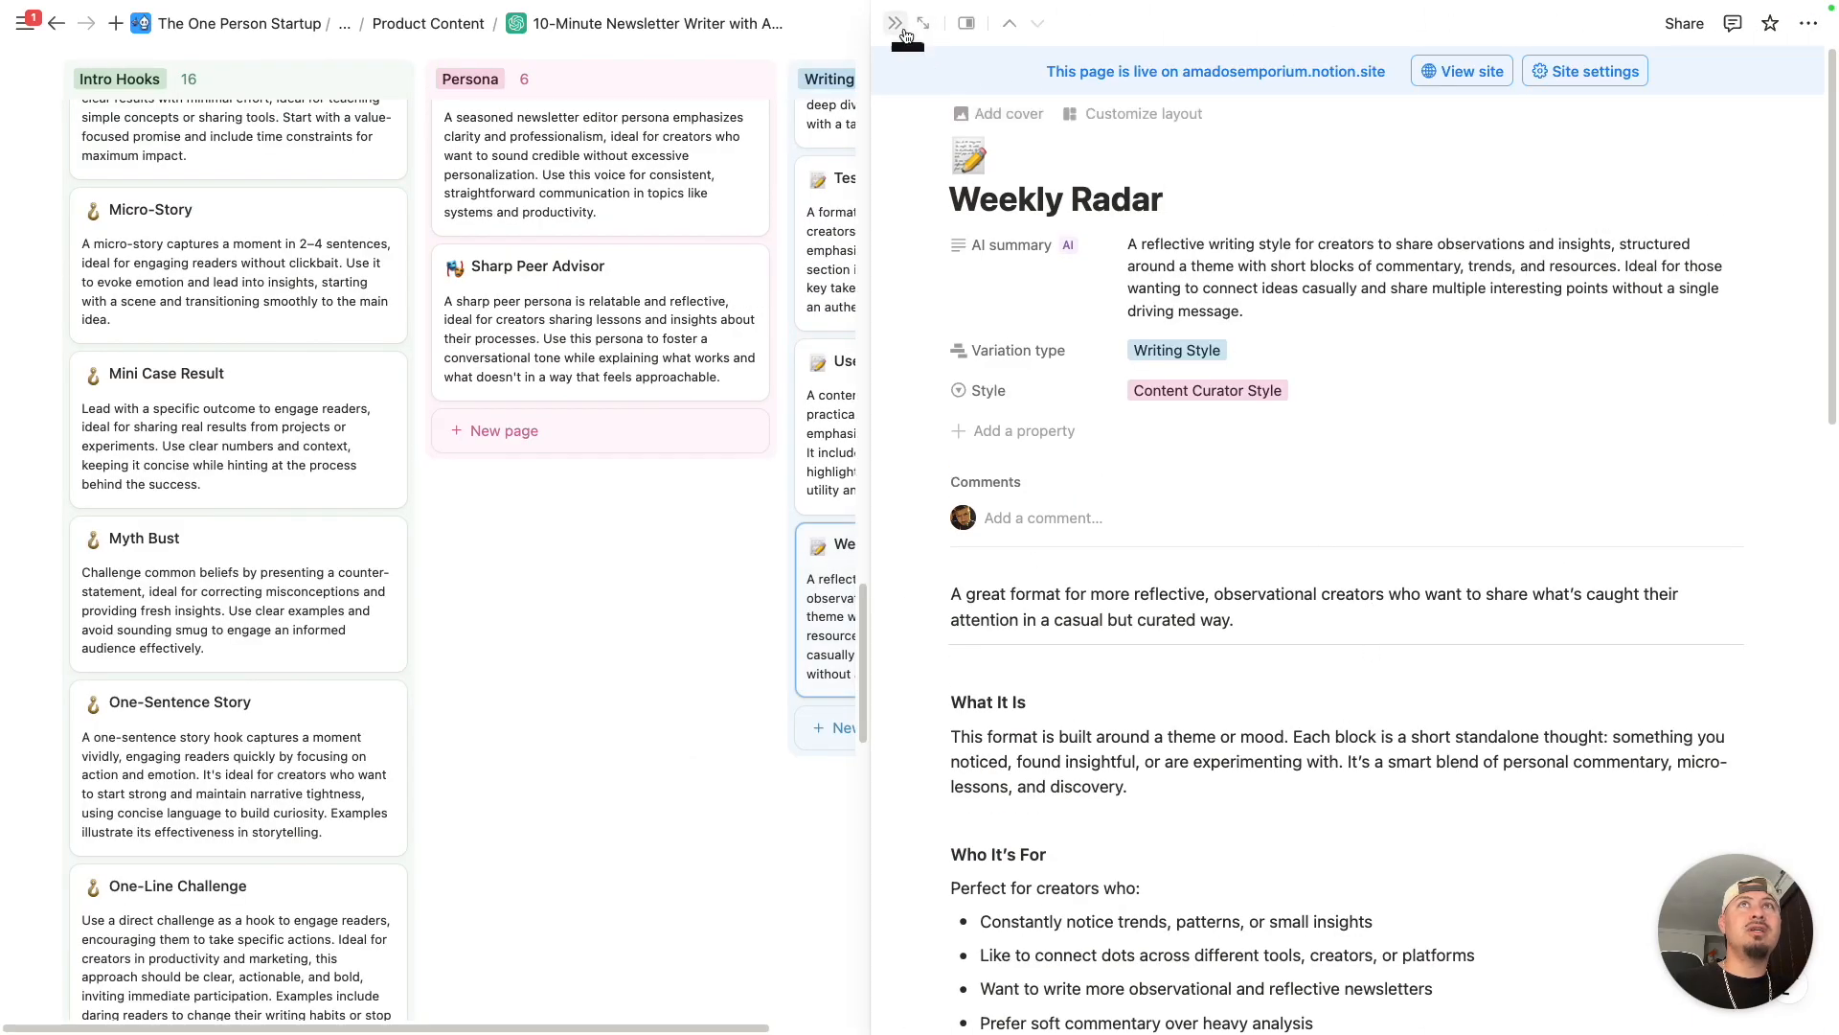
{"action": "left_click", "coordinate": [898, 29]}
- Reopen Curated Capsules, highlight the example's closing Gemini Flash announcement line, and switch to the Newsletter AI Writer whiteboard in Canva
{"action": "scroll", "coordinate": [1389, 573], "scroll_direction": "up", "scroll_amount": 4}
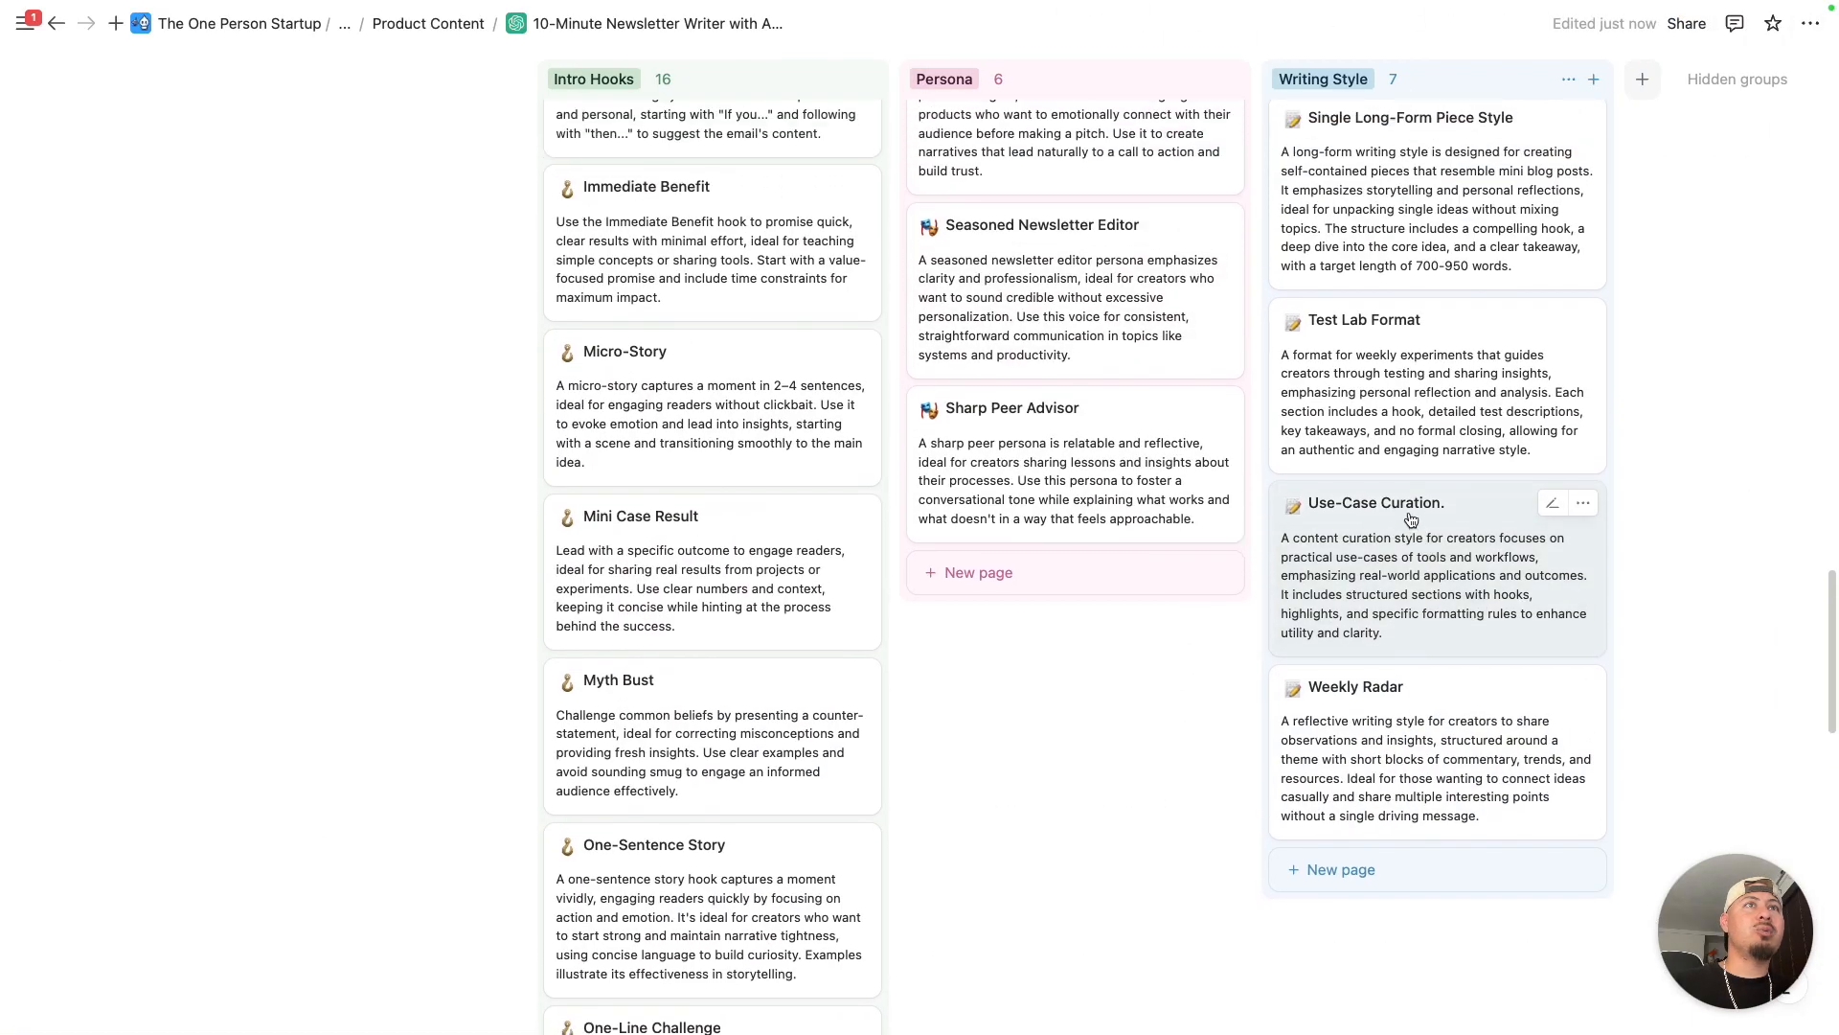
{"action": "scroll", "coordinate": [1389, 573], "scroll_direction": "up", "scroll_amount": 3}
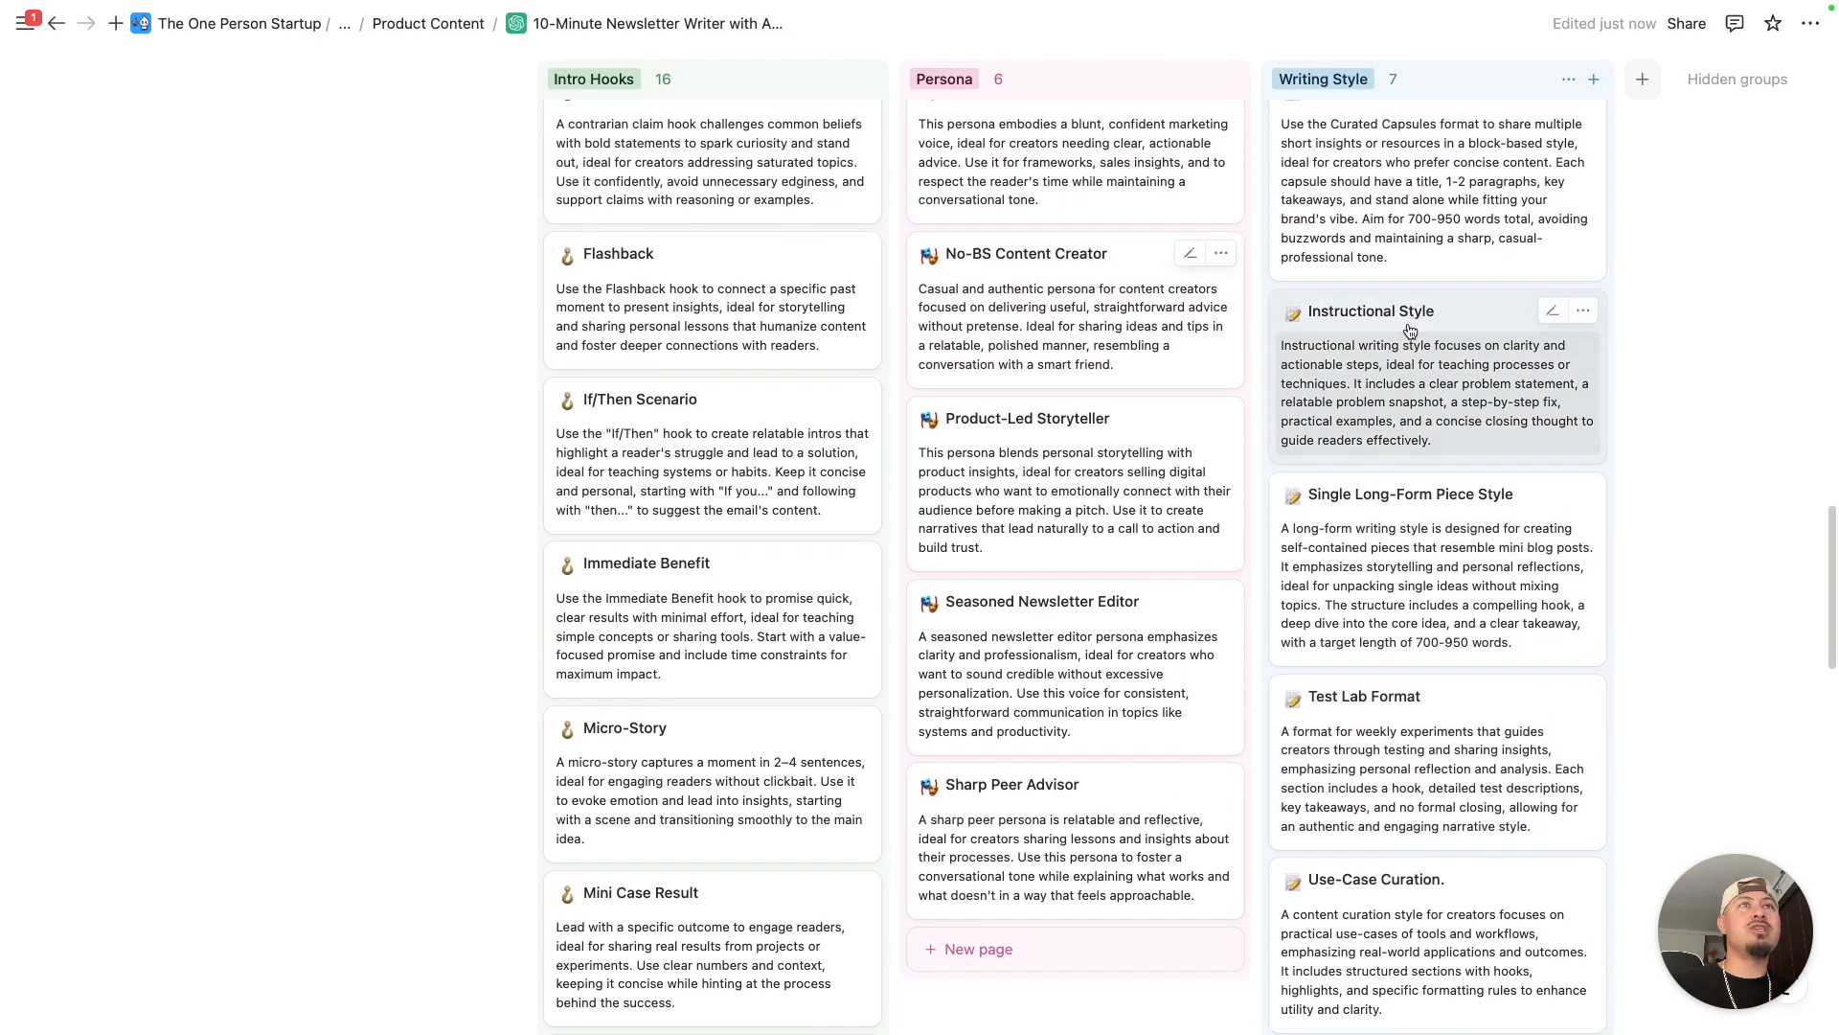
{"action": "scroll", "coordinate": [1412, 372], "scroll_direction": "up", "scroll_amount": 4}
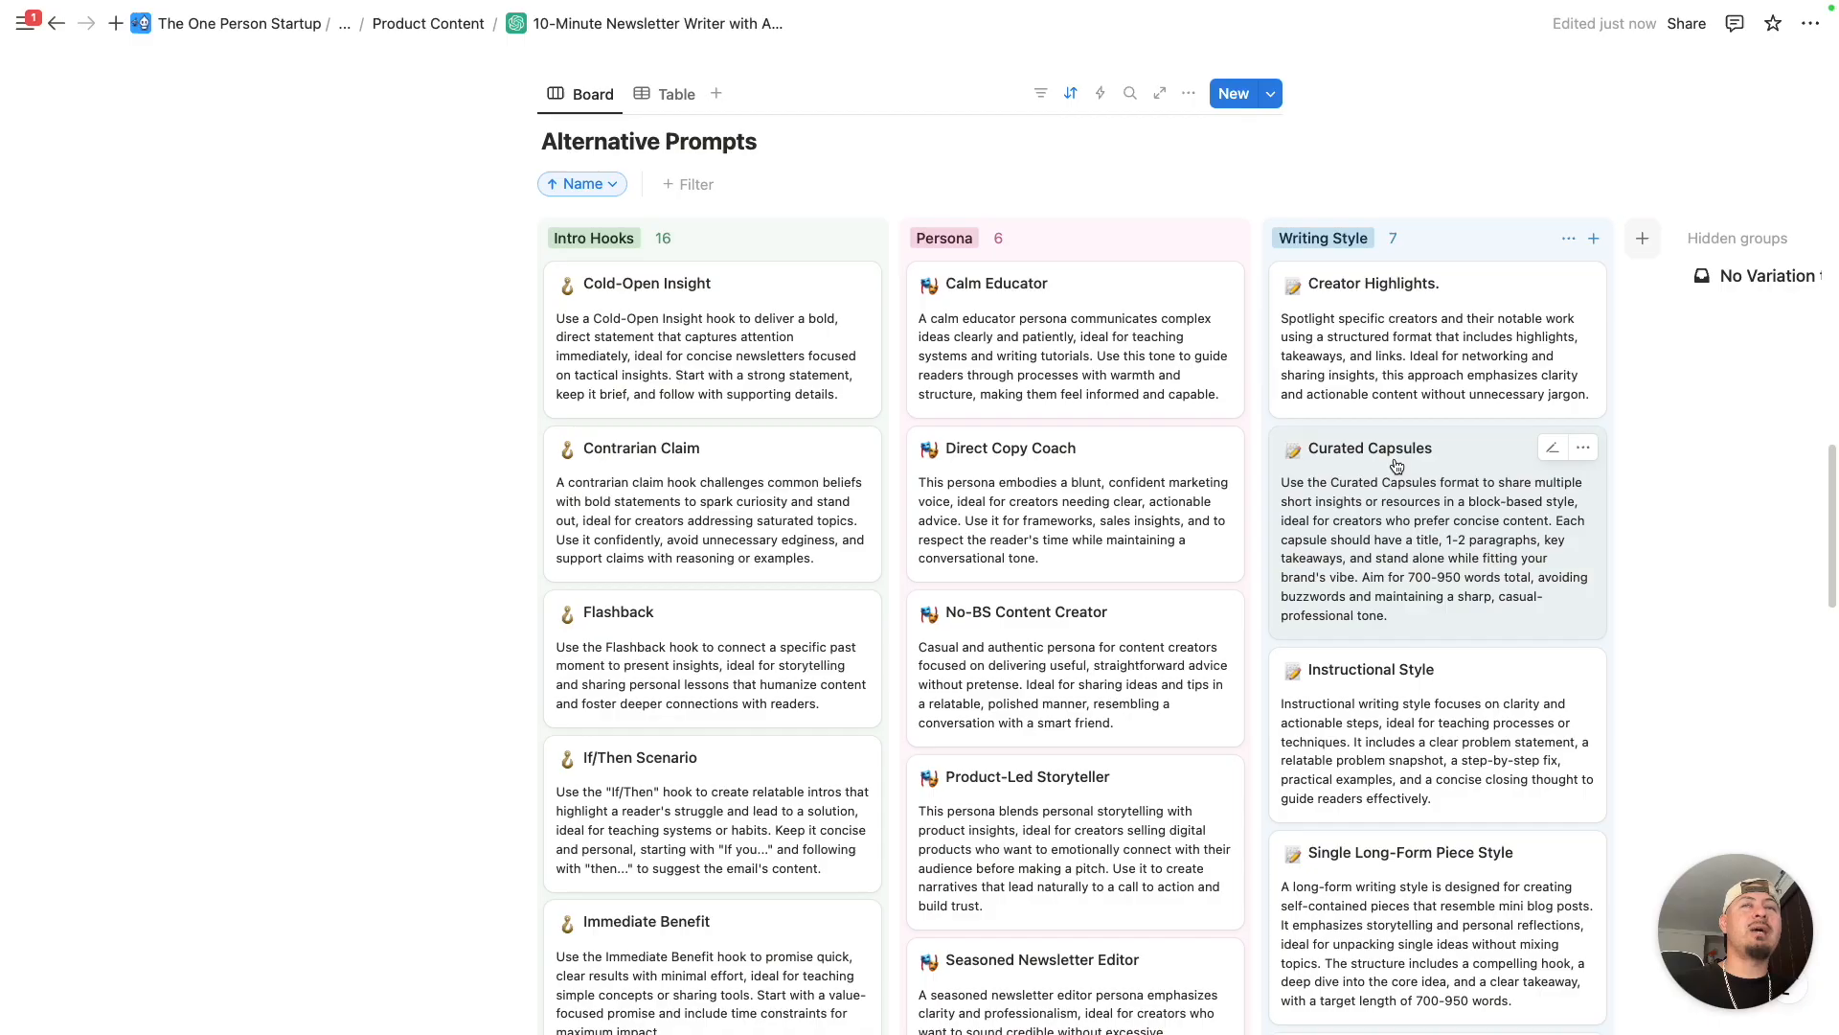
{"action": "scroll", "coordinate": [1394, 460], "scroll_direction": "down", "scroll_amount": 1}
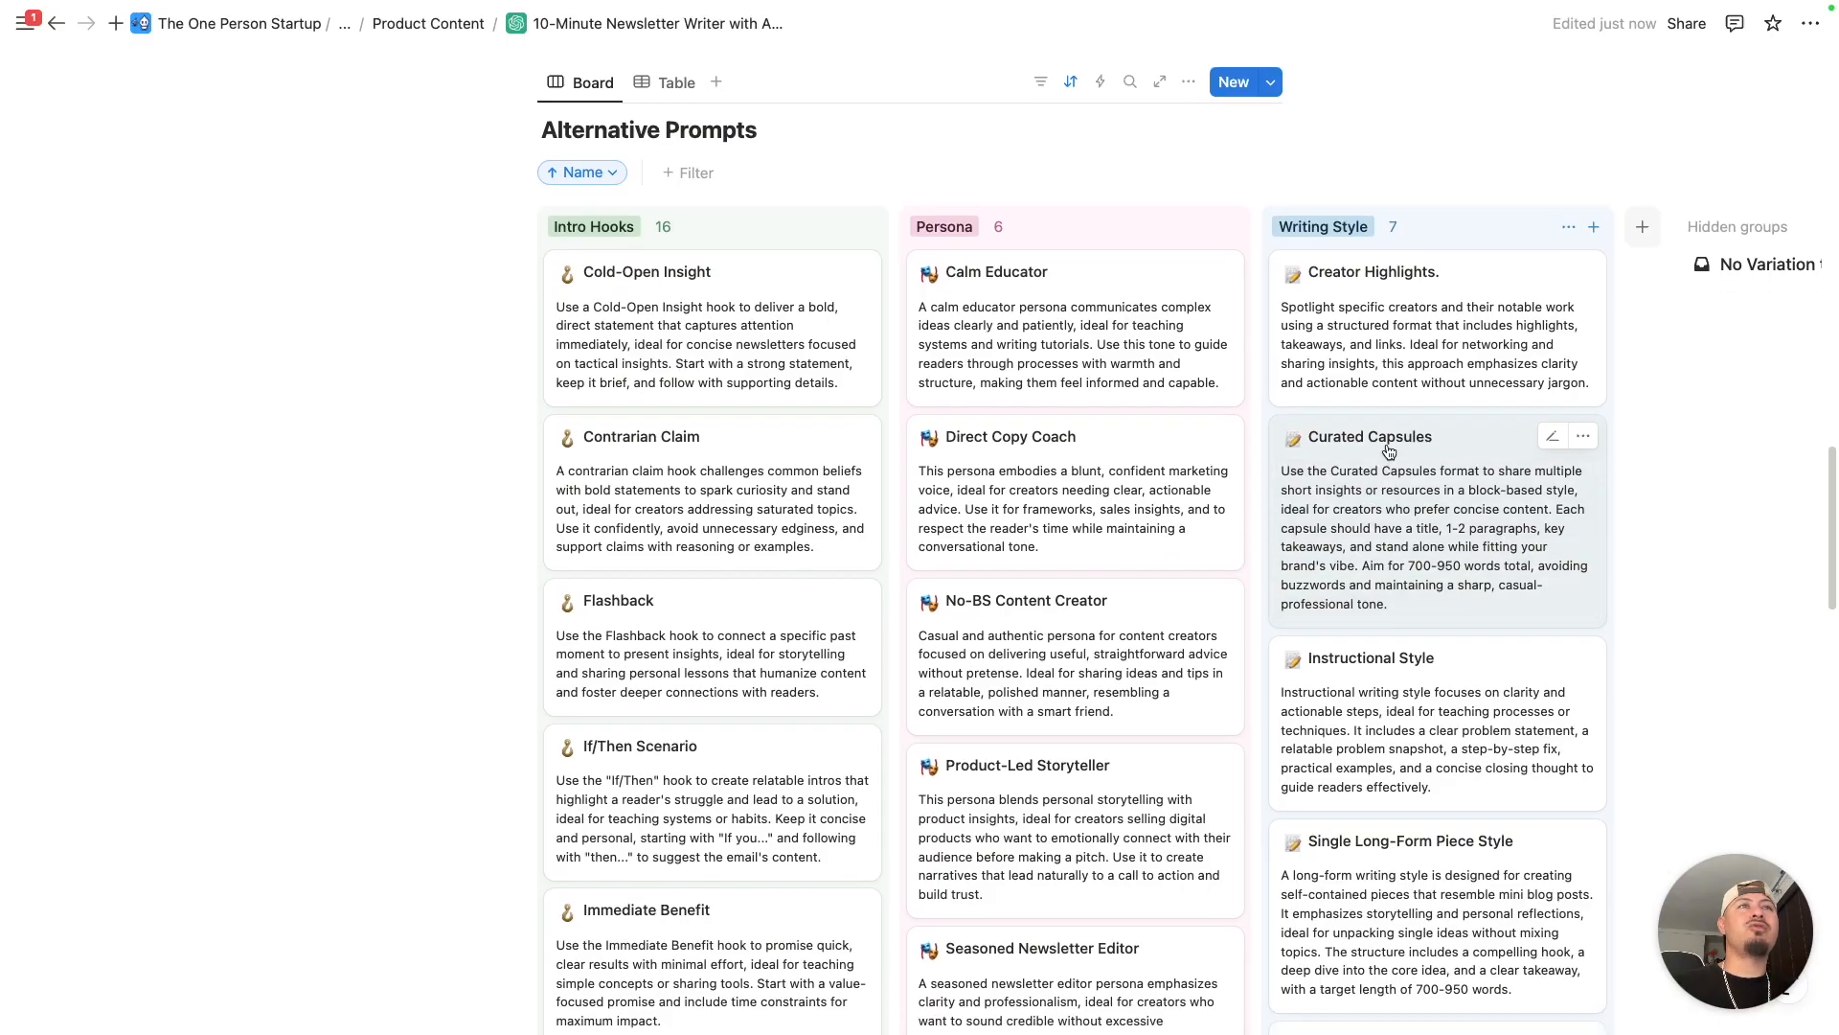
{"action": "left_click", "coordinate": [1389, 451]}
{"action": "scroll", "coordinate": [1194, 316], "scroll_direction": "down", "scroll_amount": 15}
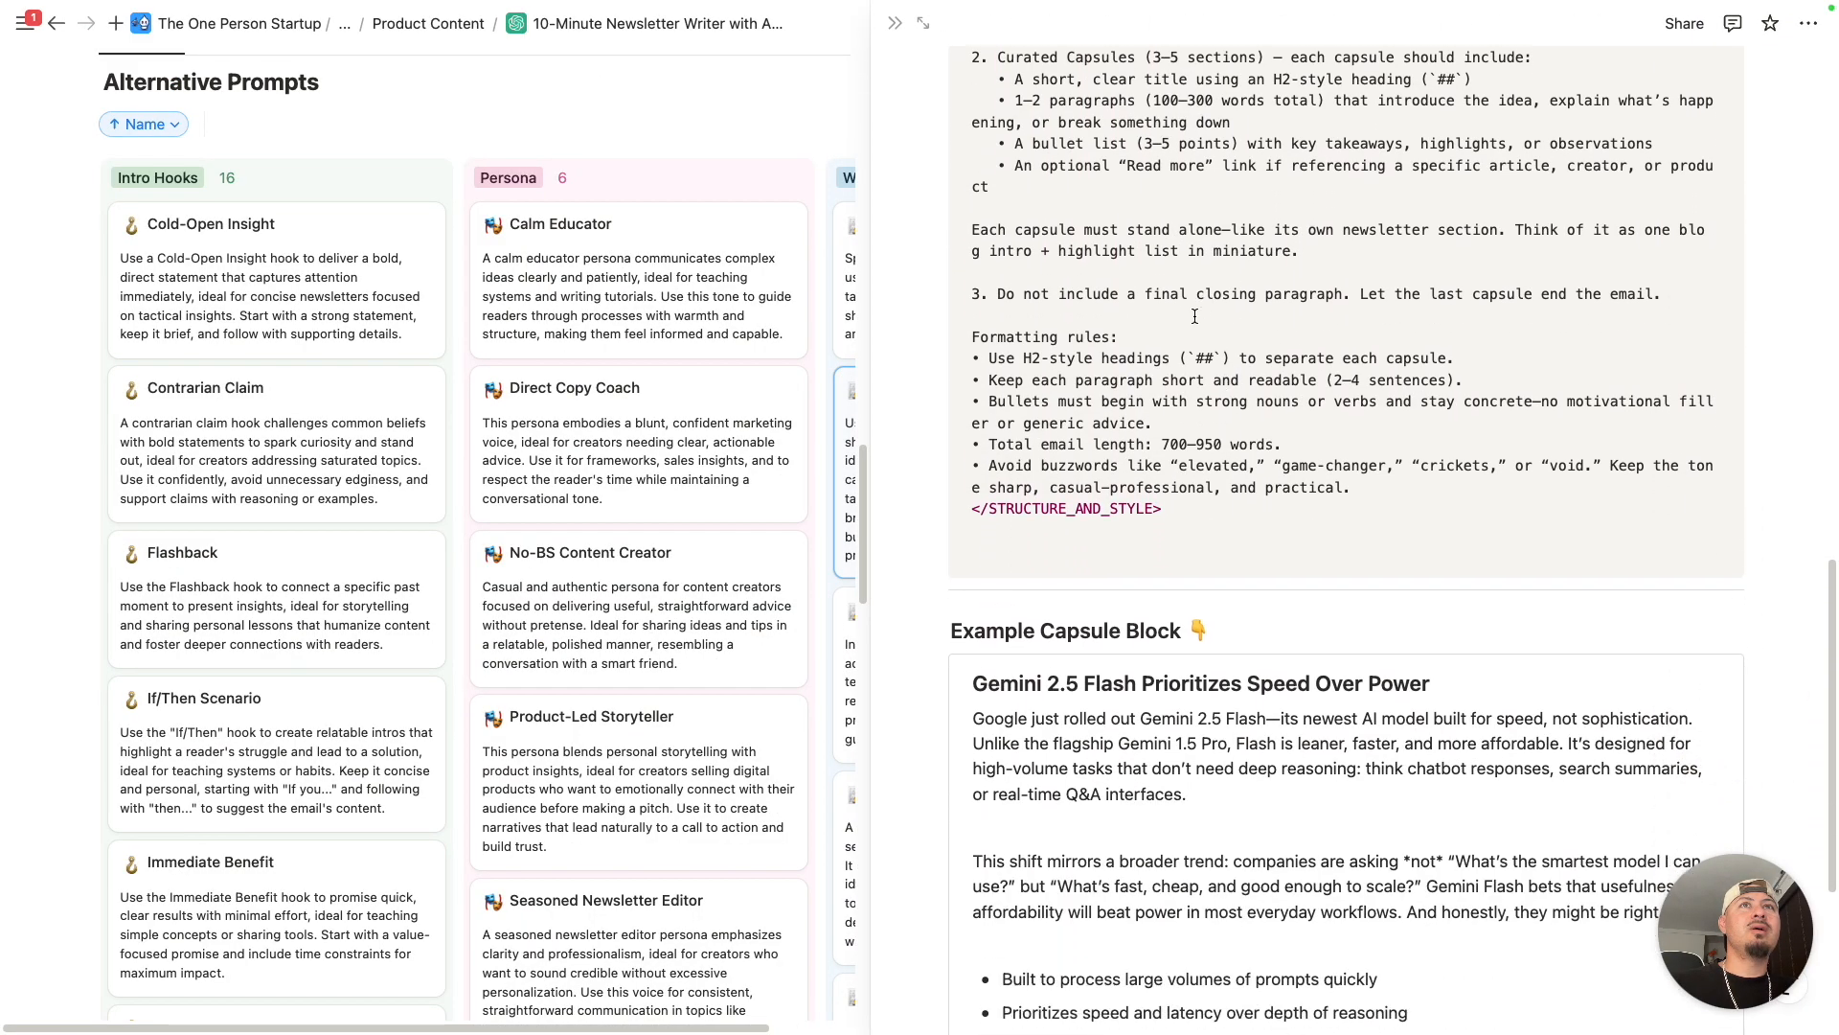
{"action": "scroll", "coordinate": [1178, 383], "scroll_direction": "down", "scroll_amount": 4}
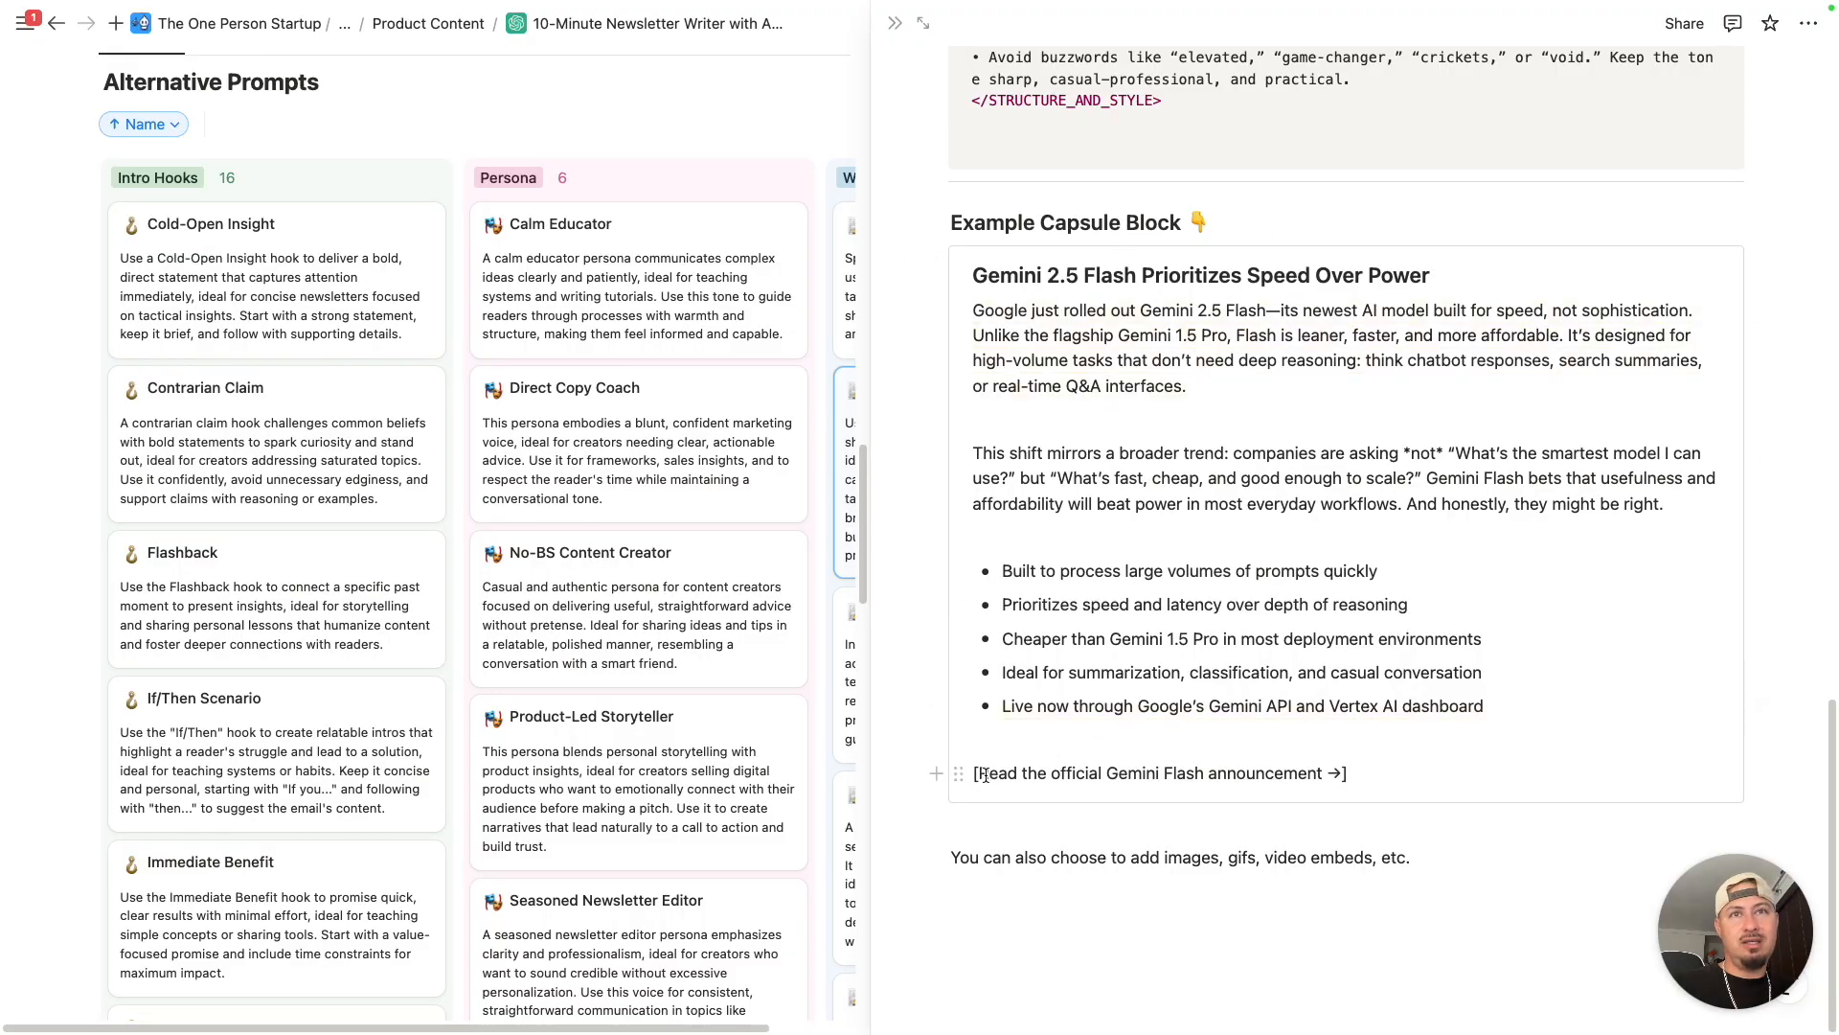
{"action": "triple_click", "coordinate": [1380, 763]}
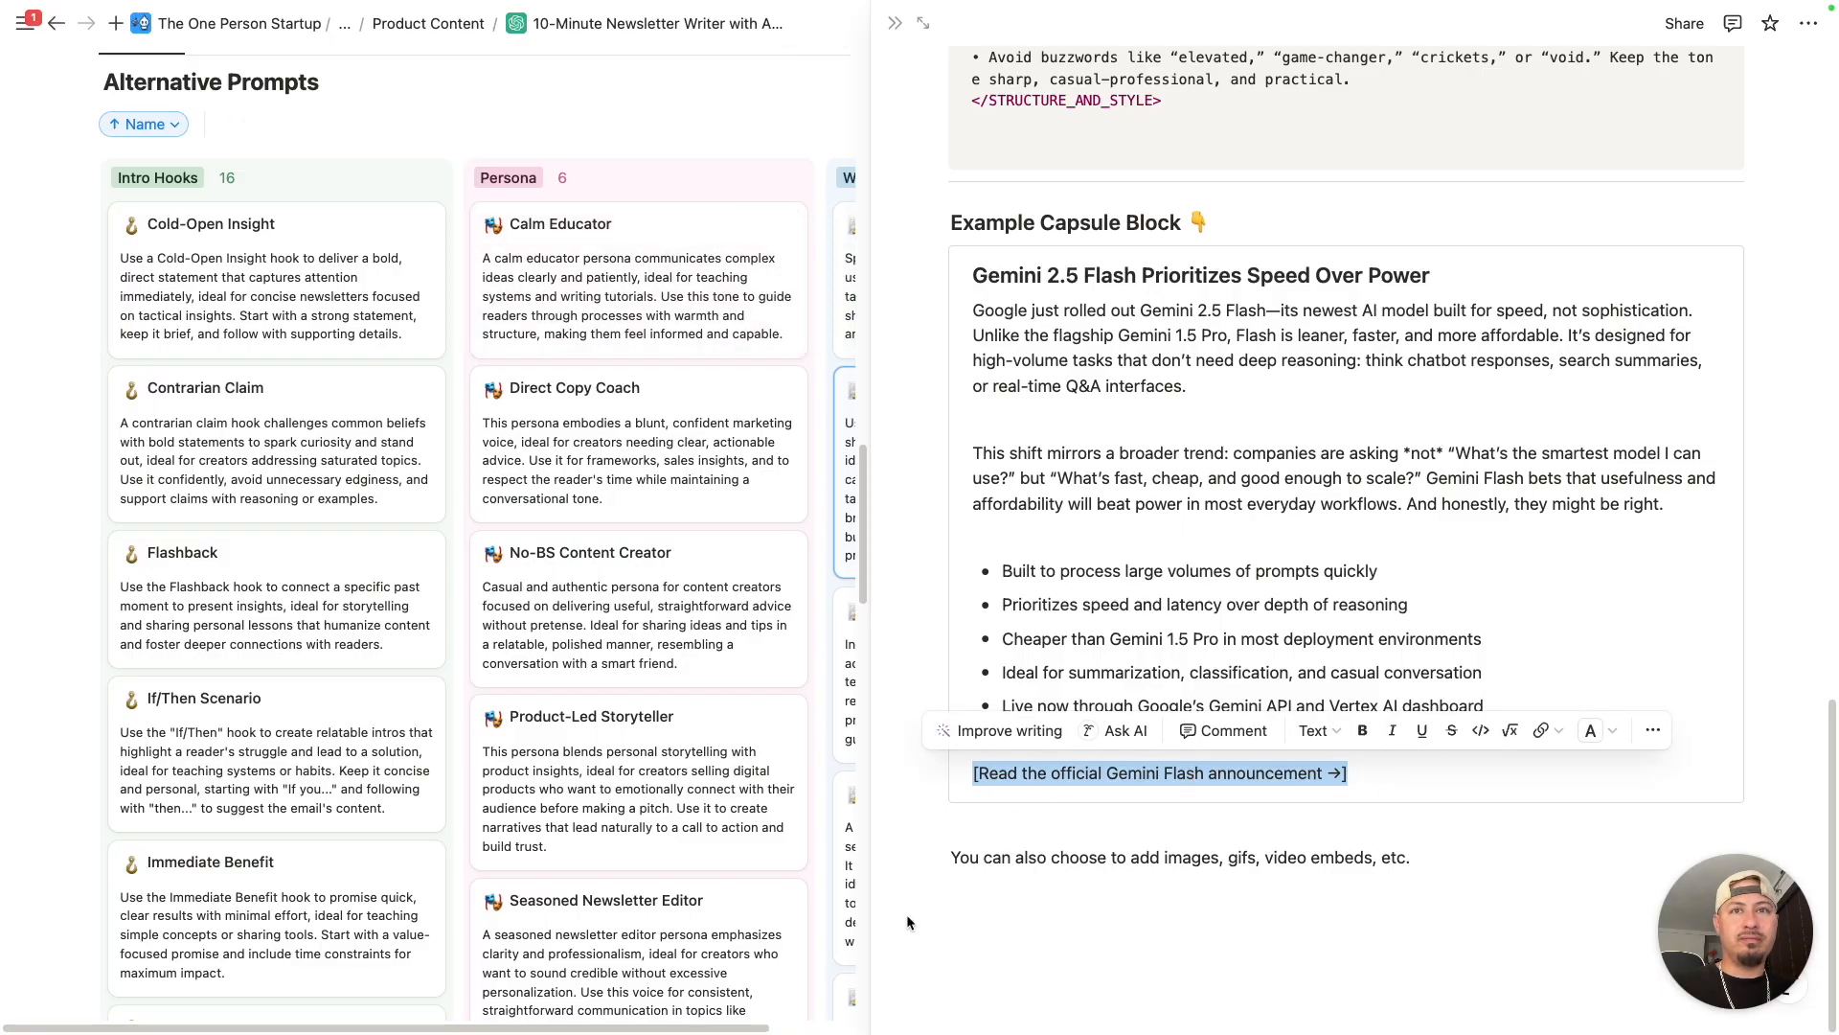
{"action": "key", "text": "ctrl+Left"}
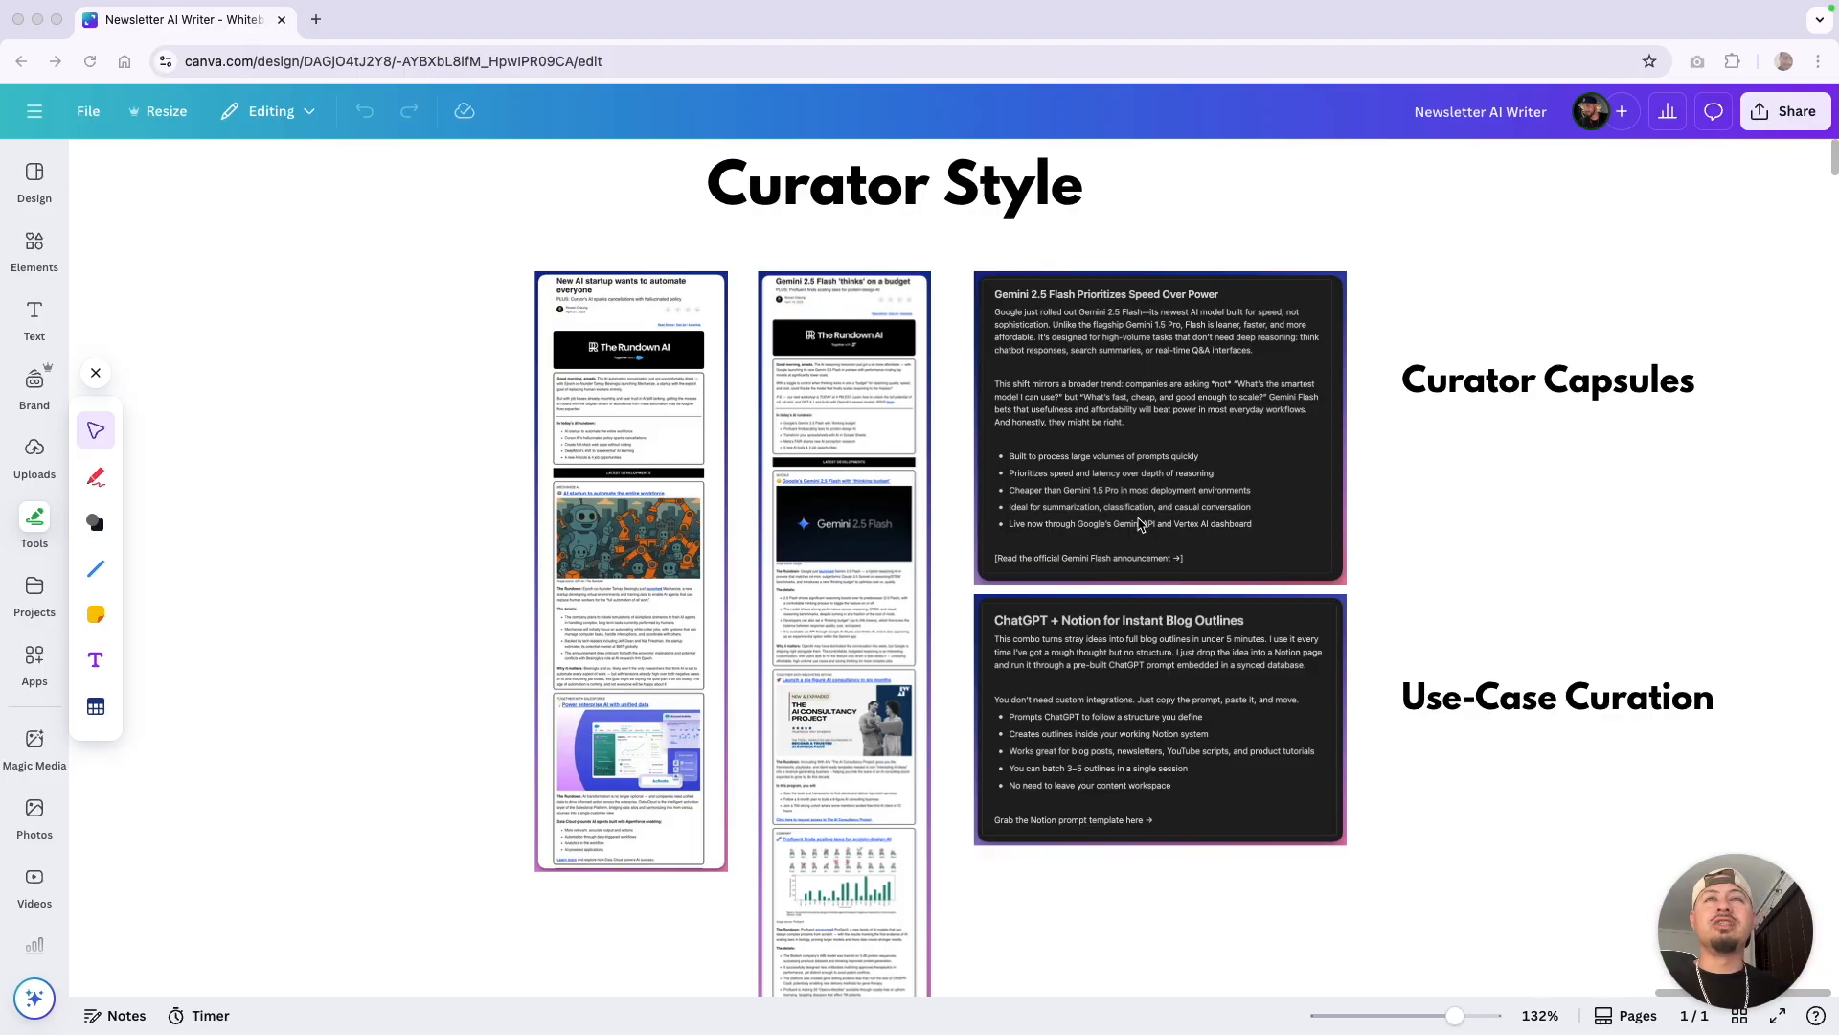